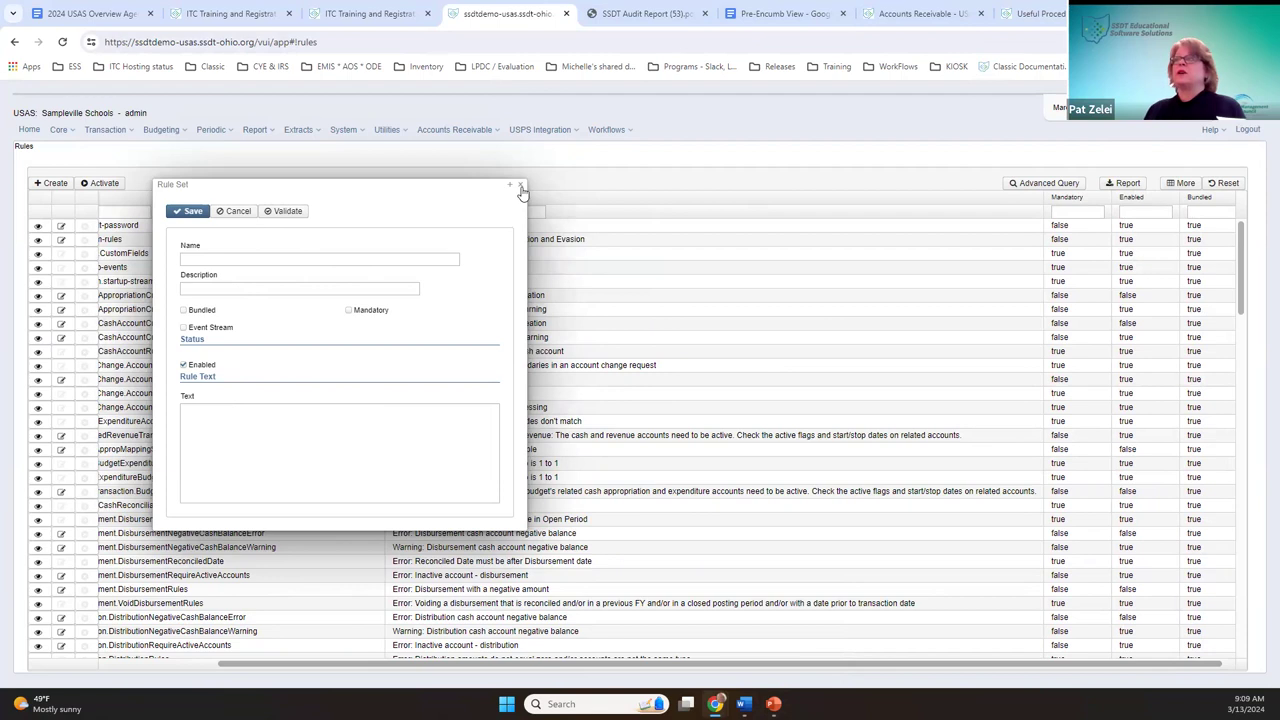
Step: Close the blank rule set and examine the wiki's sample rule requiring an account code for each requisition line item
{"action": "key", "text": "Escape"}
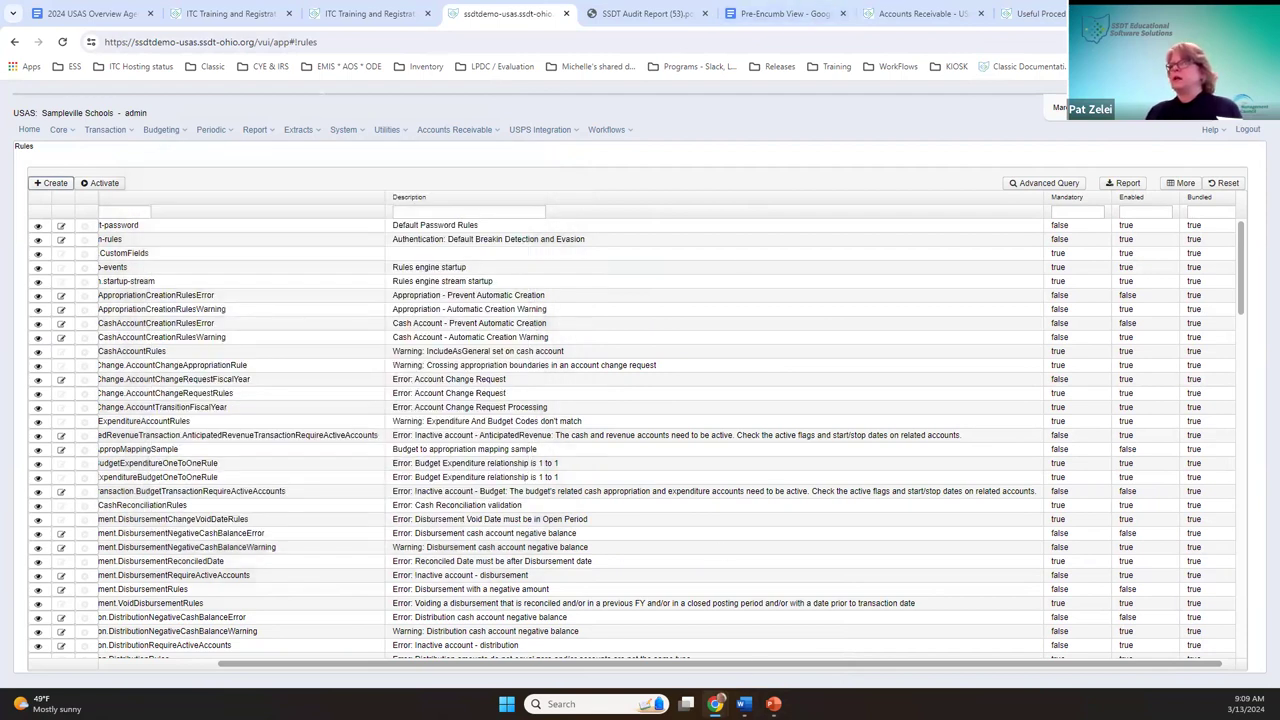
{"action": "mouse_move", "coordinate": [716, 703]}
{"action": "left_click", "coordinate": [750, 676]}
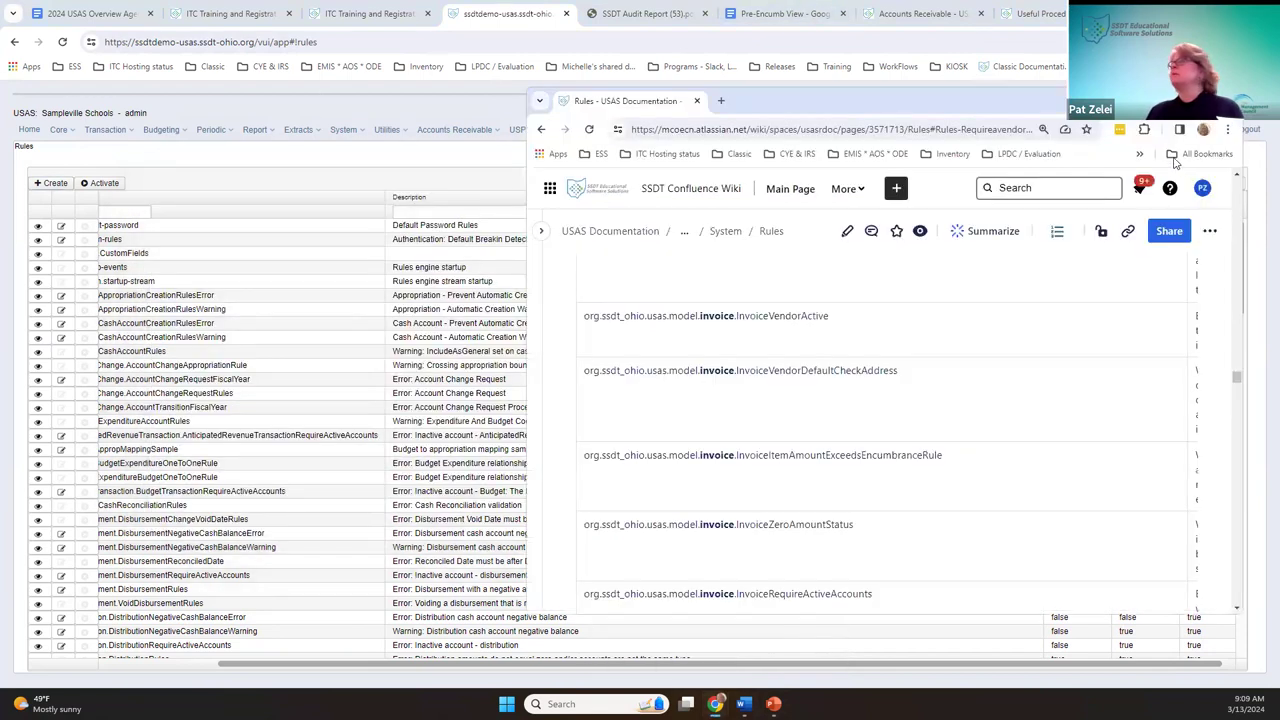
{"action": "key", "text": "super+Up"}
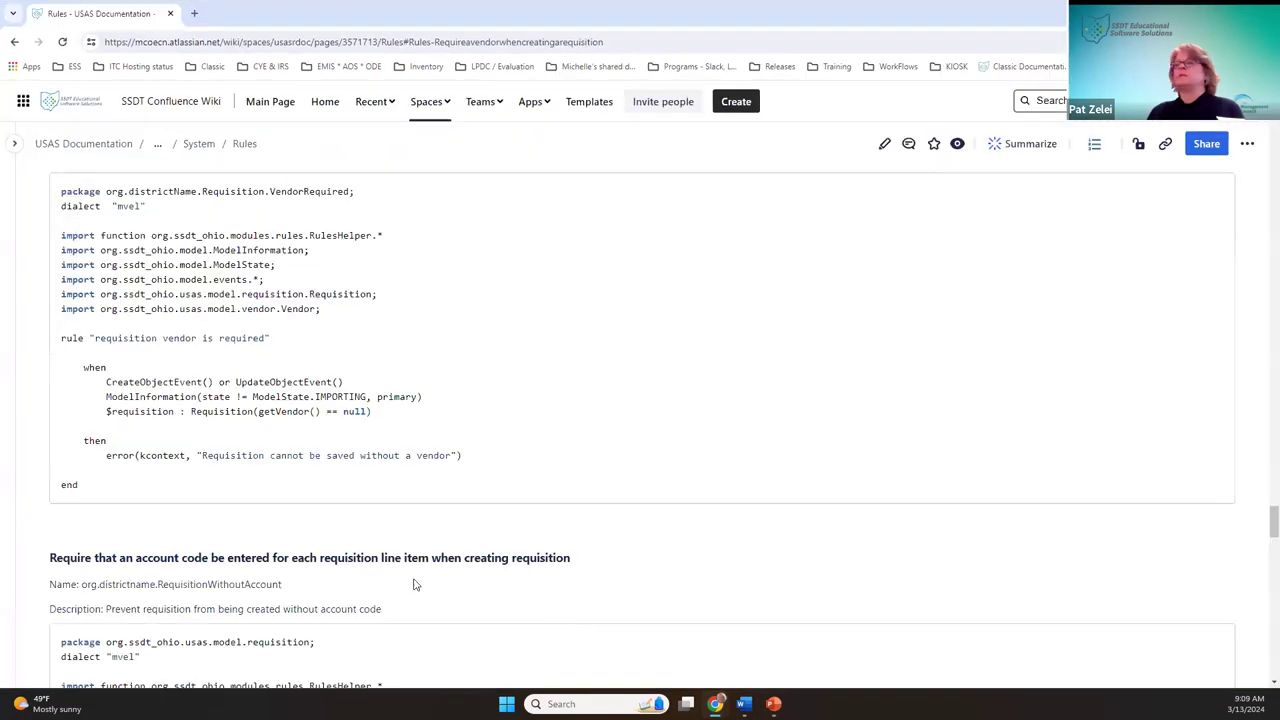
{"action": "scroll", "coordinate": [303, 590], "scroll_direction": "down", "scroll_amount": 1}
{"action": "scroll", "coordinate": [303, 590], "scroll_direction": "down", "scroll_amount": 1}
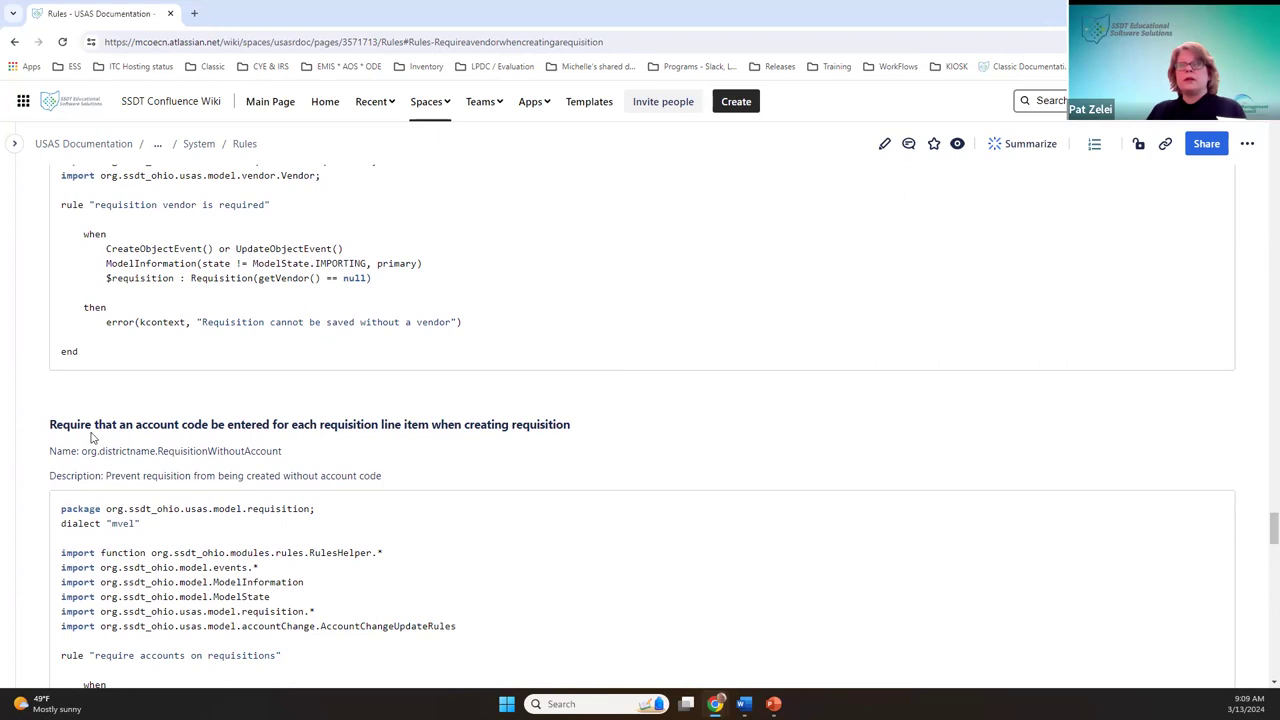
{"action": "scroll", "coordinate": [252, 460], "scroll_direction": "down", "scroll_amount": 1}
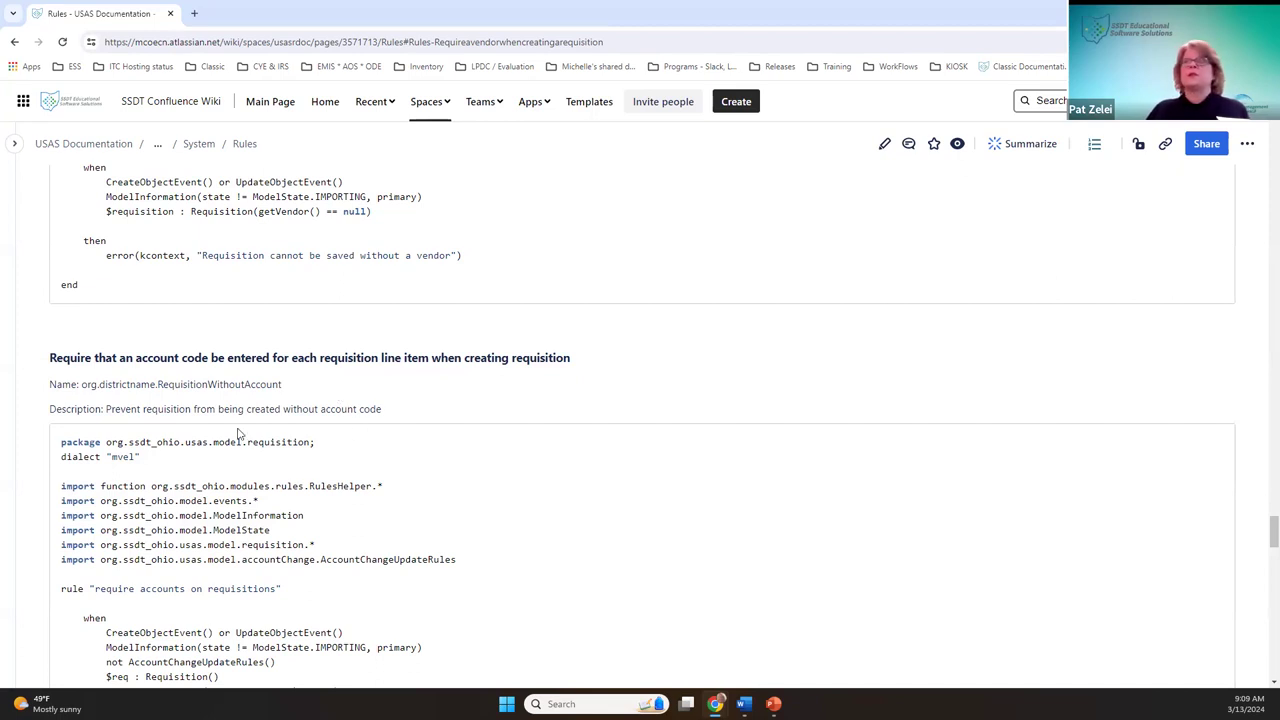
{"action": "scroll", "coordinate": [336, 515], "scroll_direction": "down", "scroll_amount": 1}
{"action": "scroll", "coordinate": [336, 515], "scroll_direction": "down", "scroll_amount": 1}
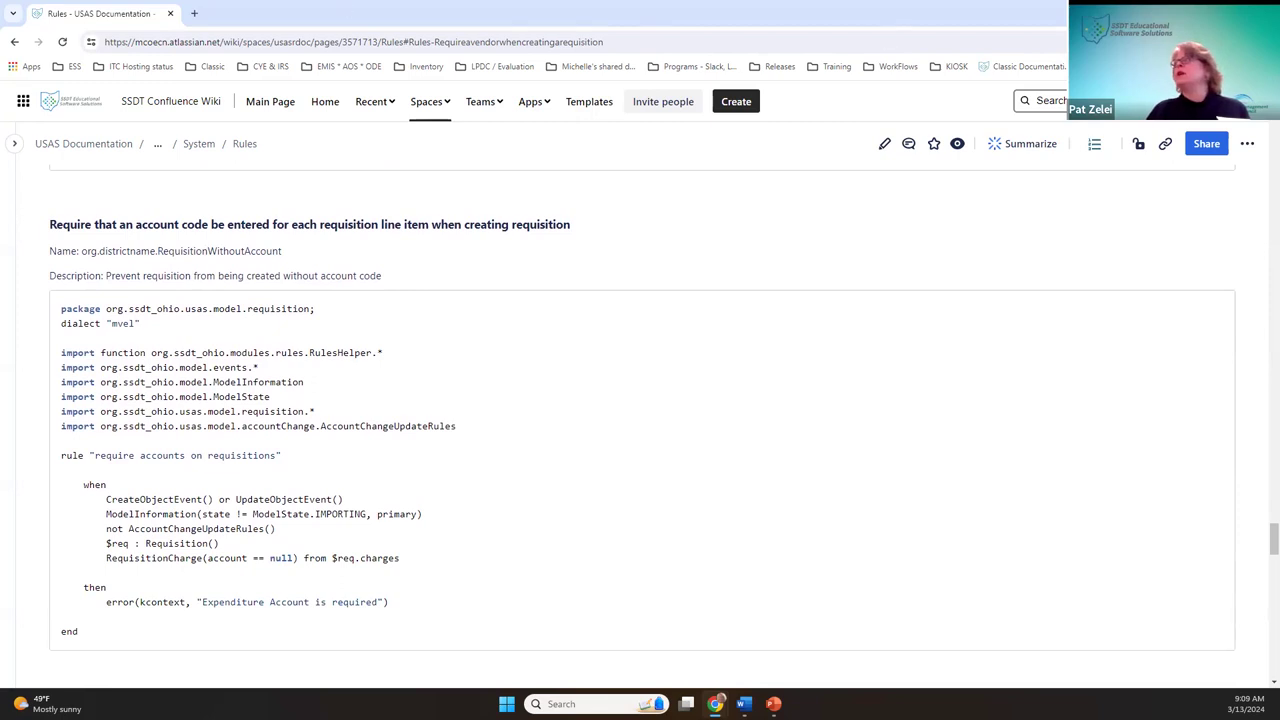
Step: Return to the USAS rules grid and examine its Mandatory, Enabled and Bundled columns
{"action": "key", "text": "alt+Tab"}
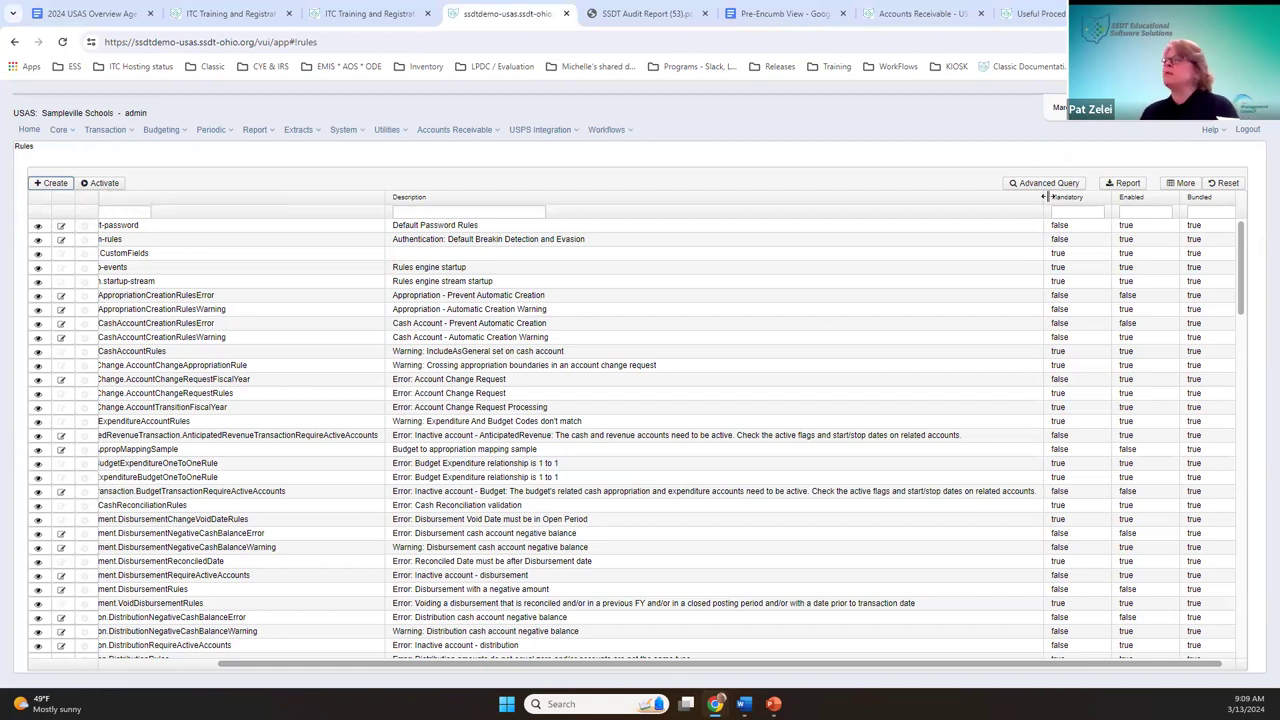
{"action": "scroll", "coordinate": [869, 217], "scroll_direction": "left", "scroll_amount": 2}
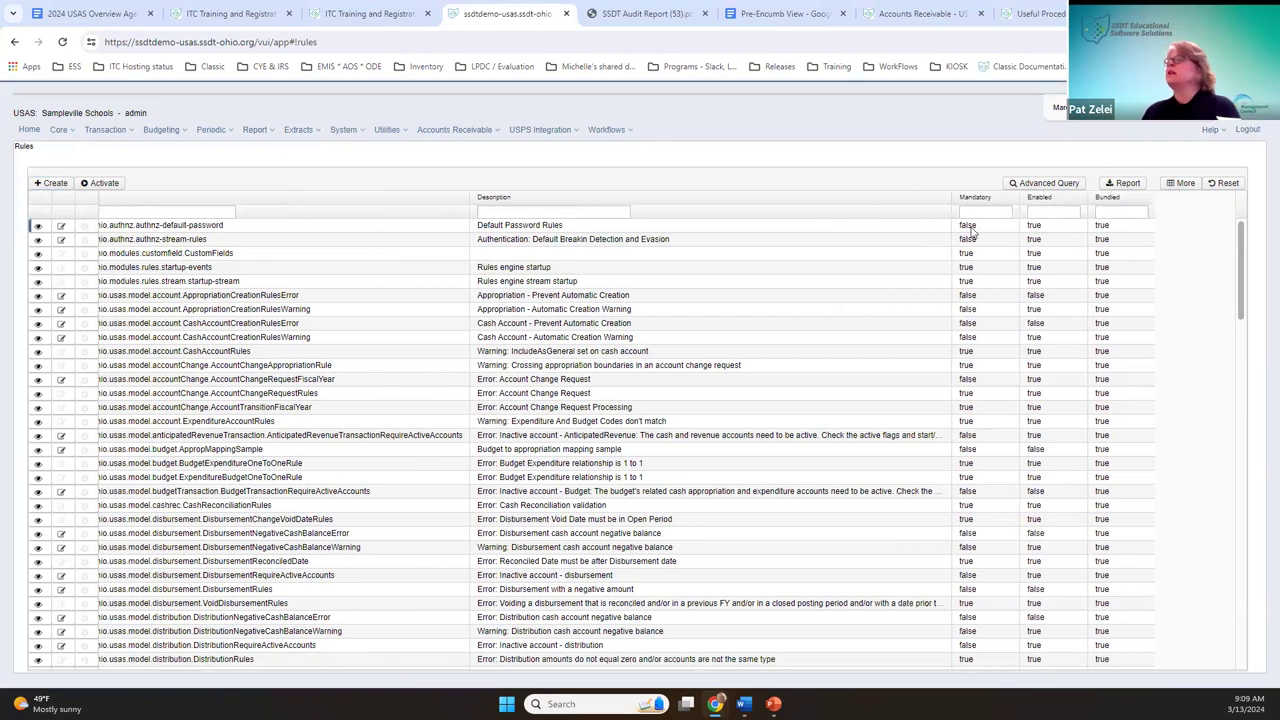
{"action": "left_click", "coordinate": [962, 212]}
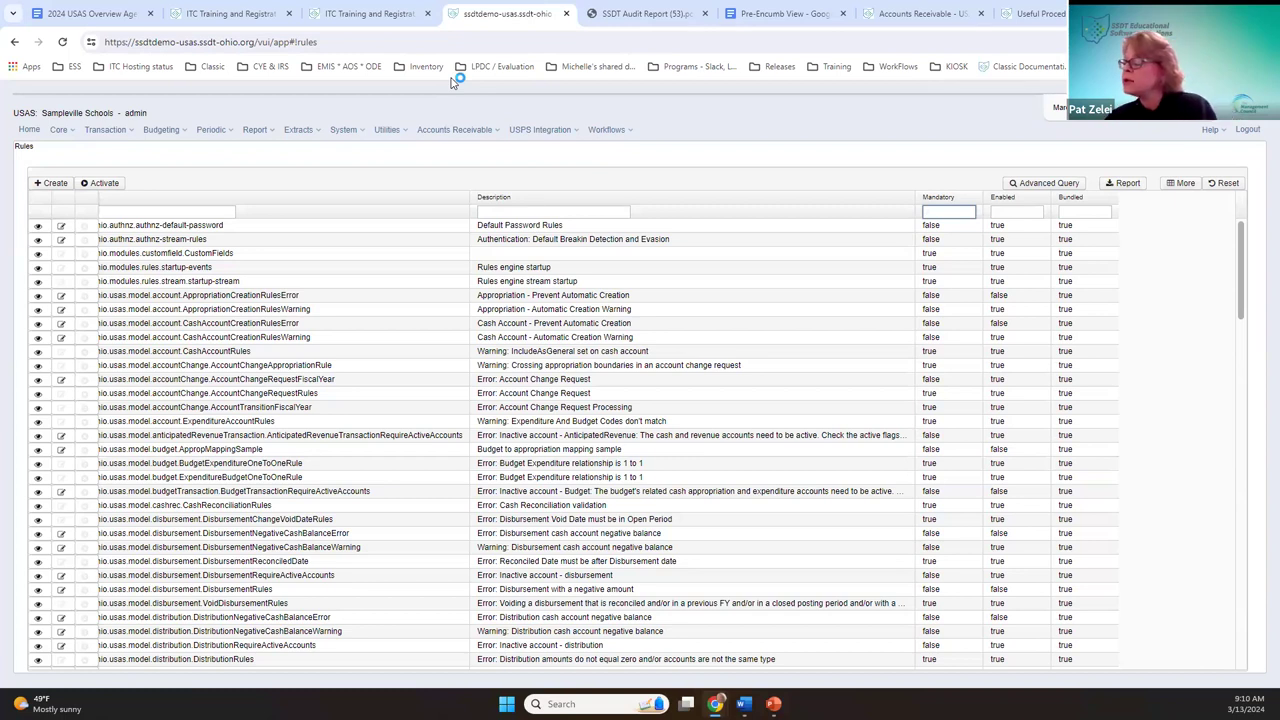
Step: Open the account filters list and view the details of the Cafe sec filter
{"action": "left_click", "coordinate": [352, 131]}
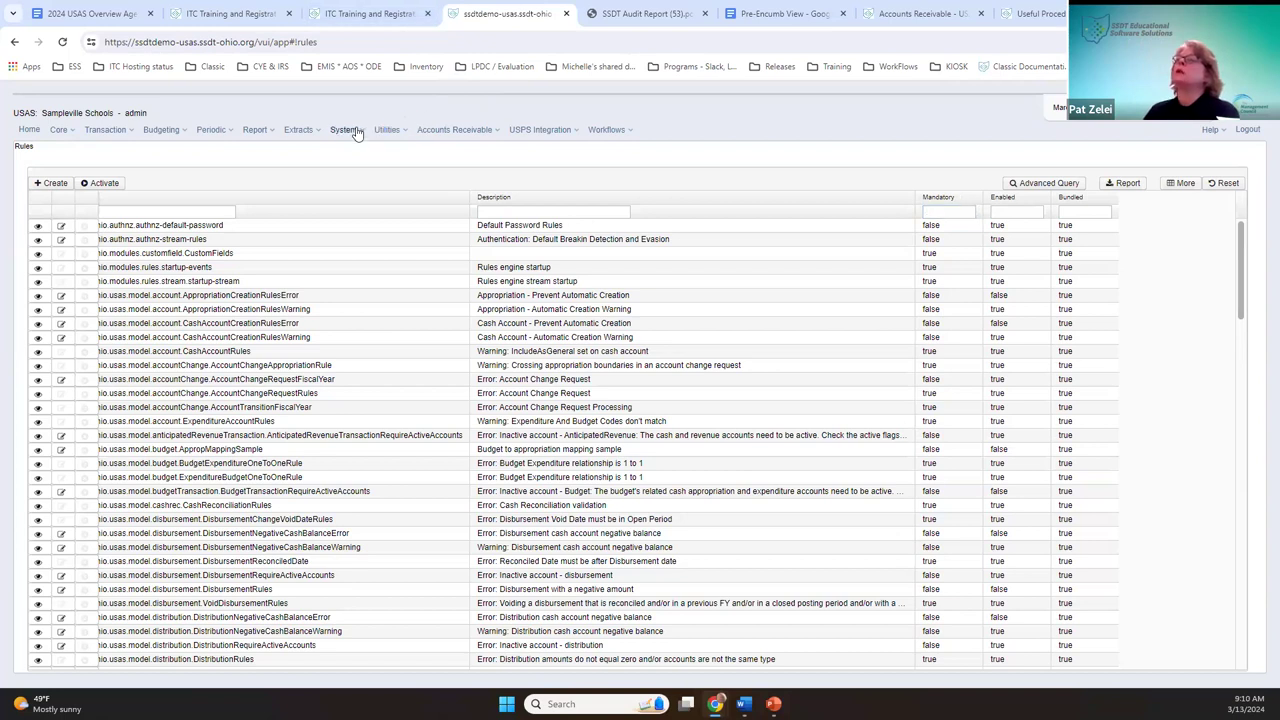
{"action": "left_click", "coordinate": [390, 131]}
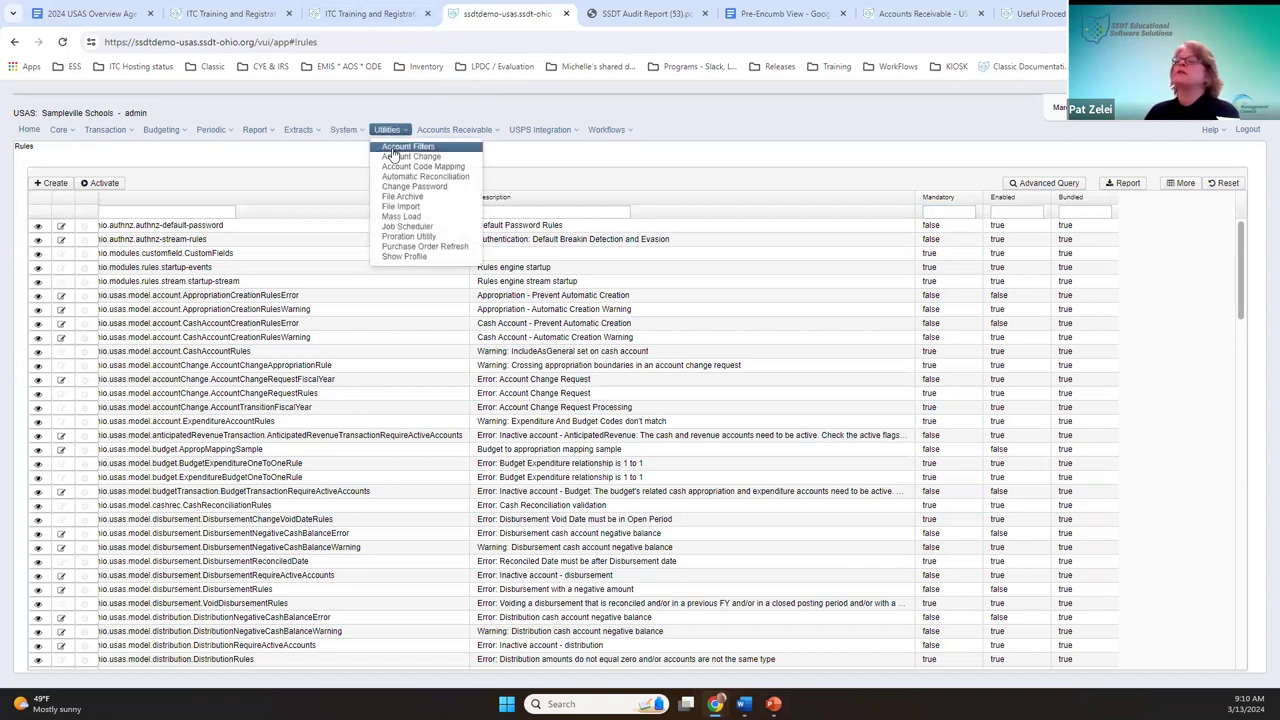
{"action": "left_click", "coordinate": [393, 149]}
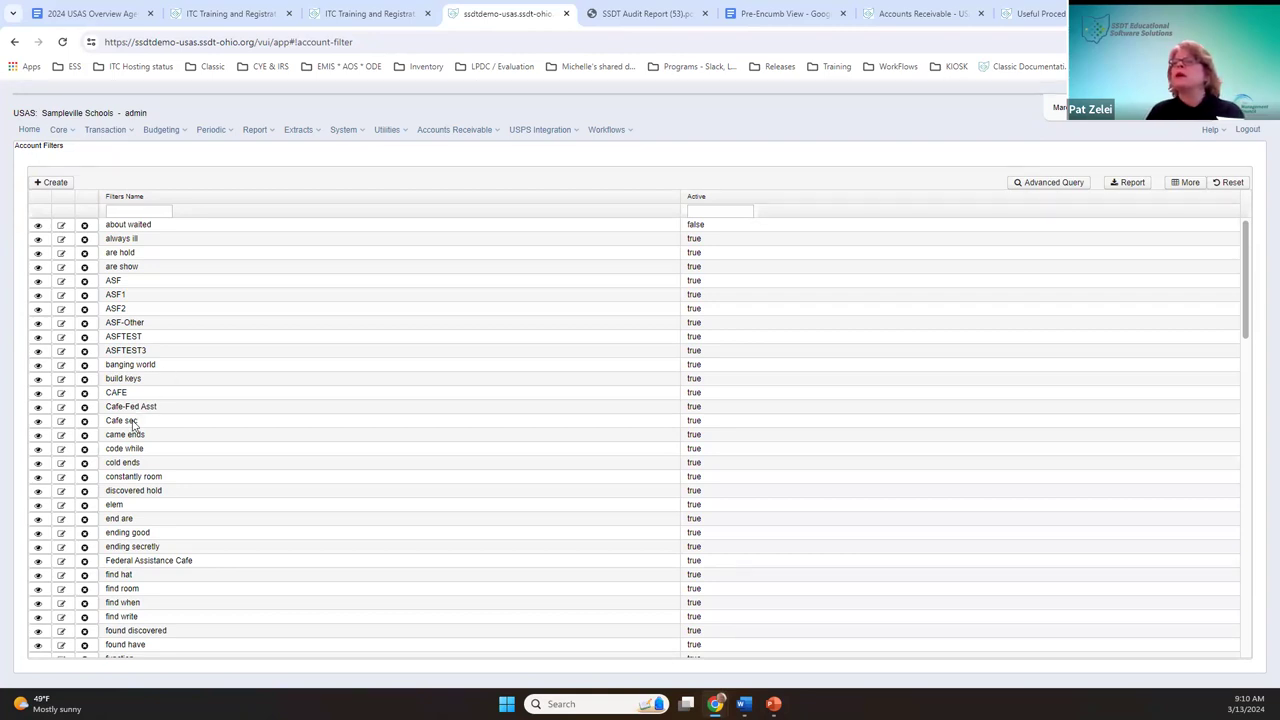
{"action": "left_click", "coordinate": [37, 422]}
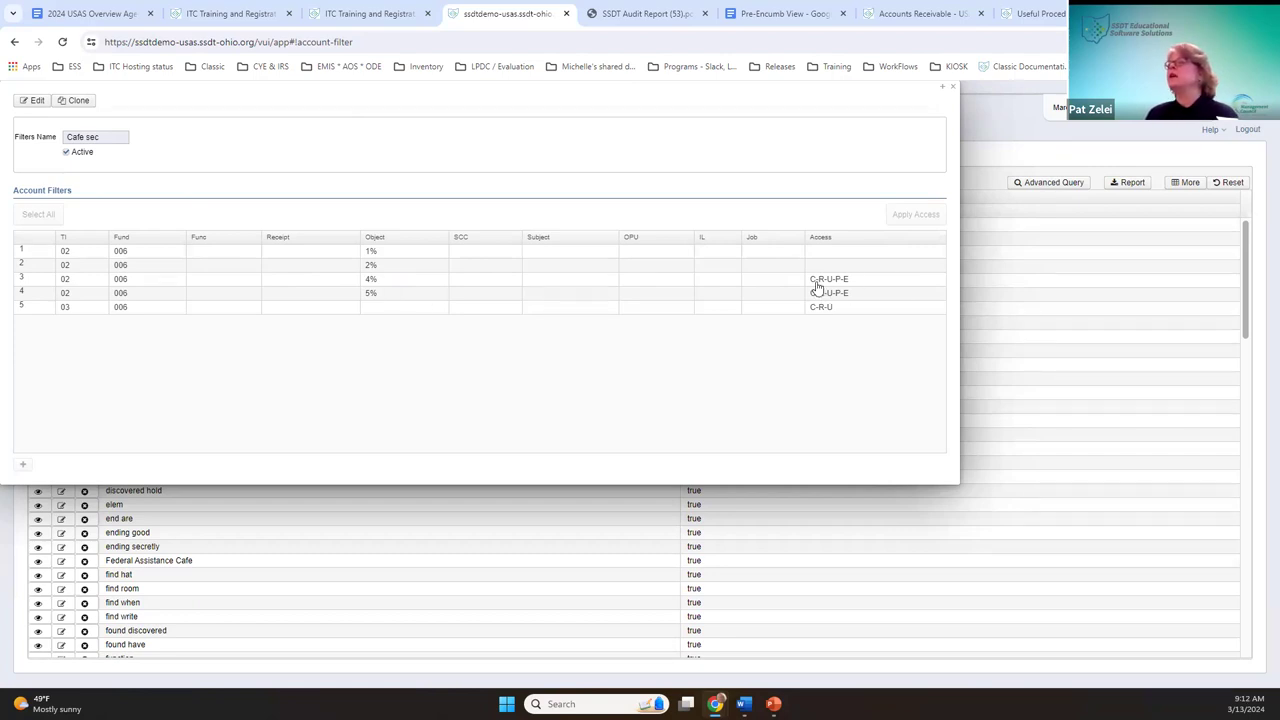
Step: Examine the C, R and U access options on the Cafe sec filter's 03 006 row in edit mode, and close it without saving
{"action": "left_click", "coordinate": [33, 101]}
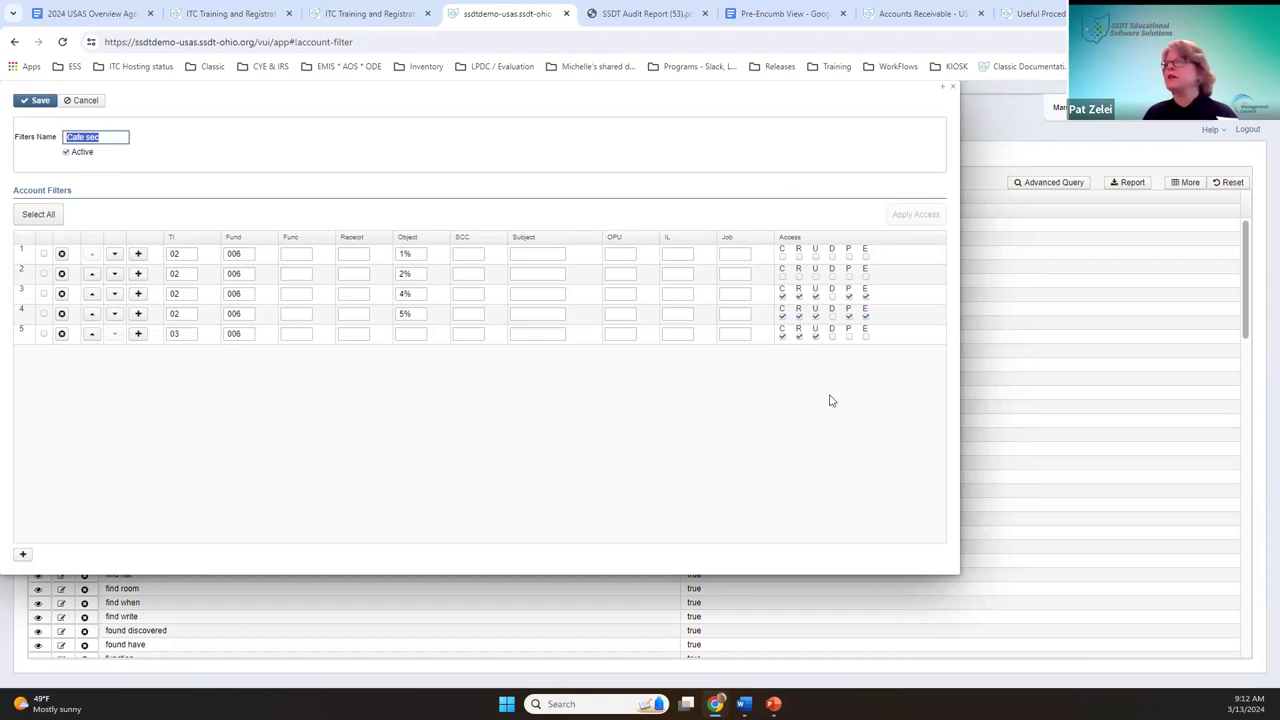
{"action": "left_click", "coordinate": [783, 335]}
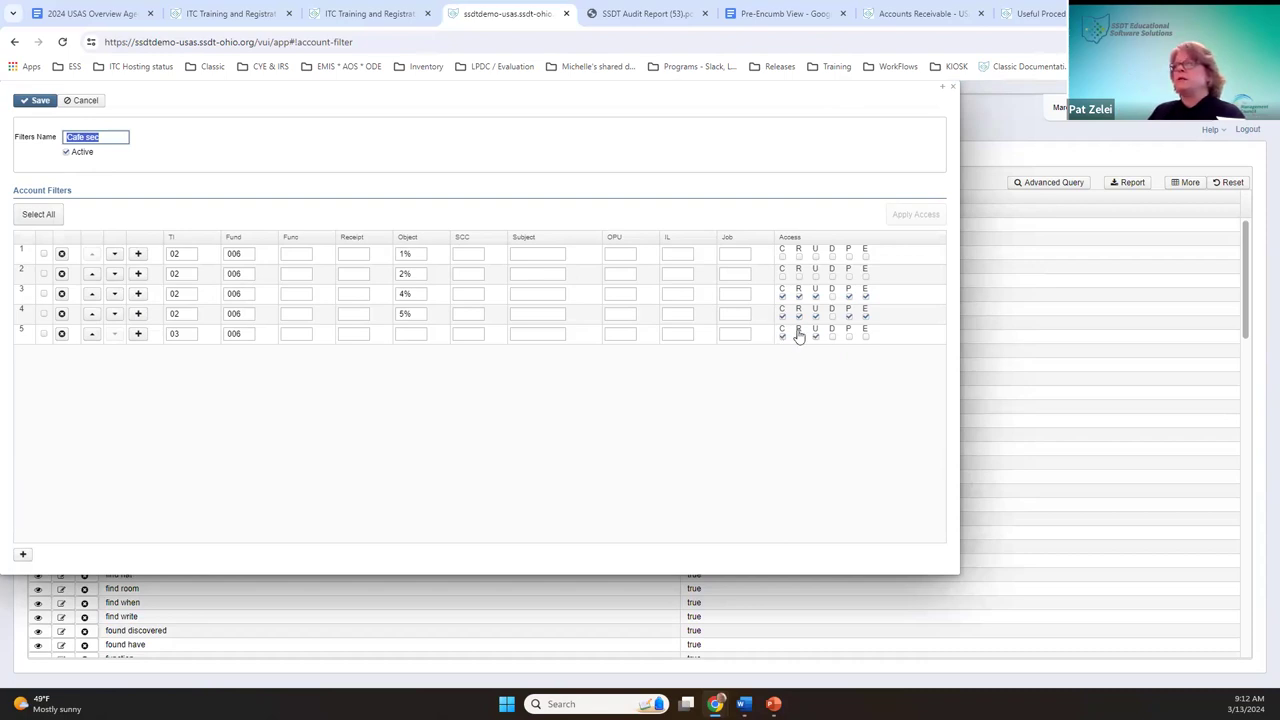
{"action": "left_click", "coordinate": [800, 336]}
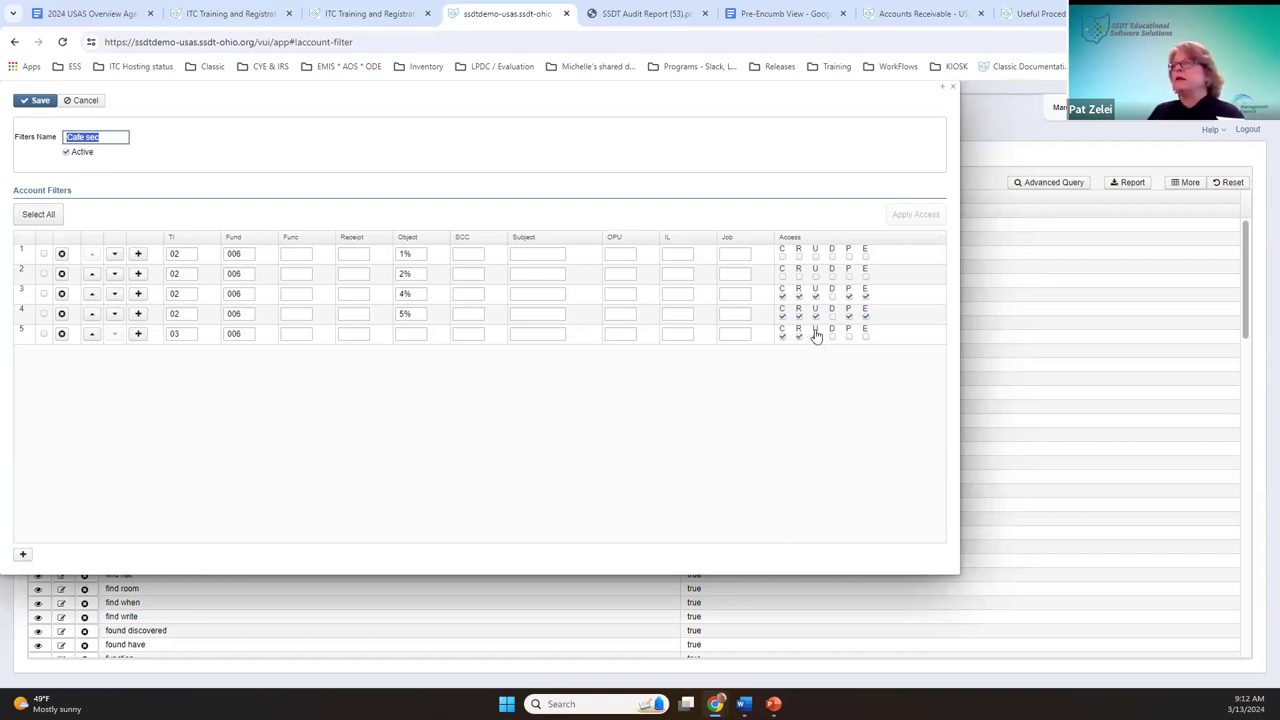
{"action": "left_click", "coordinate": [816, 336]}
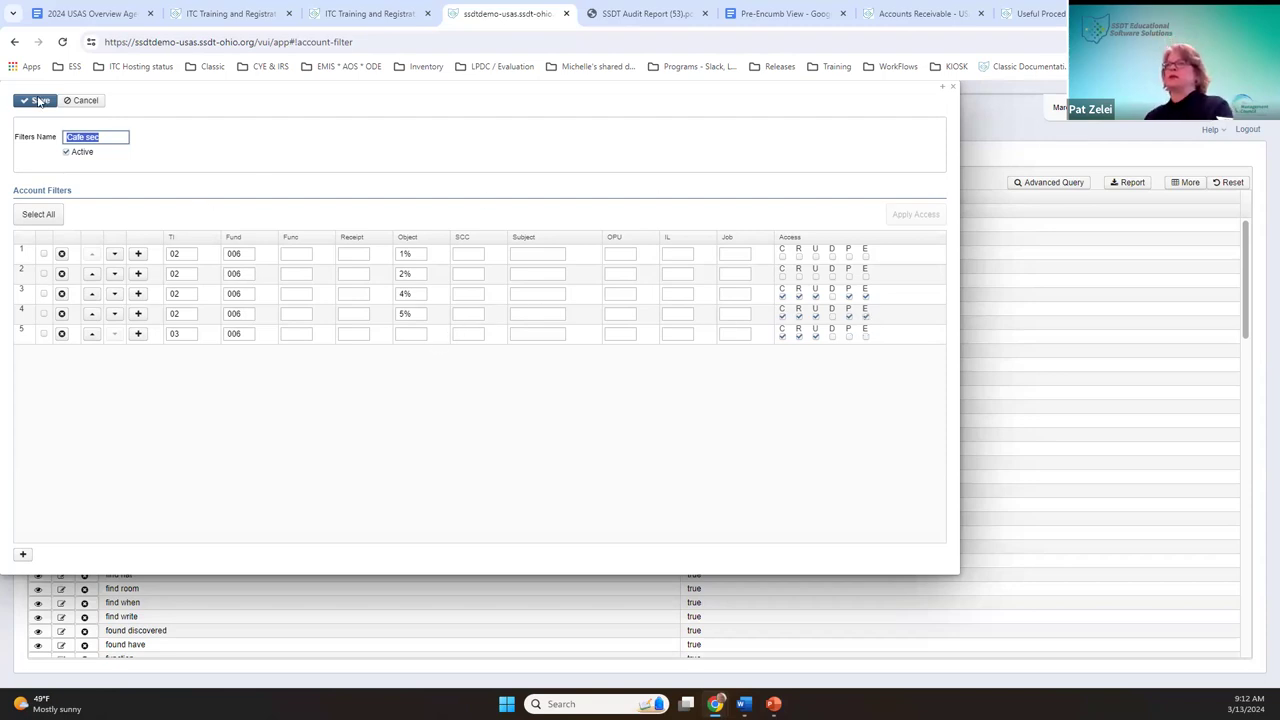
{"action": "left_click", "coordinate": [70, 103]}
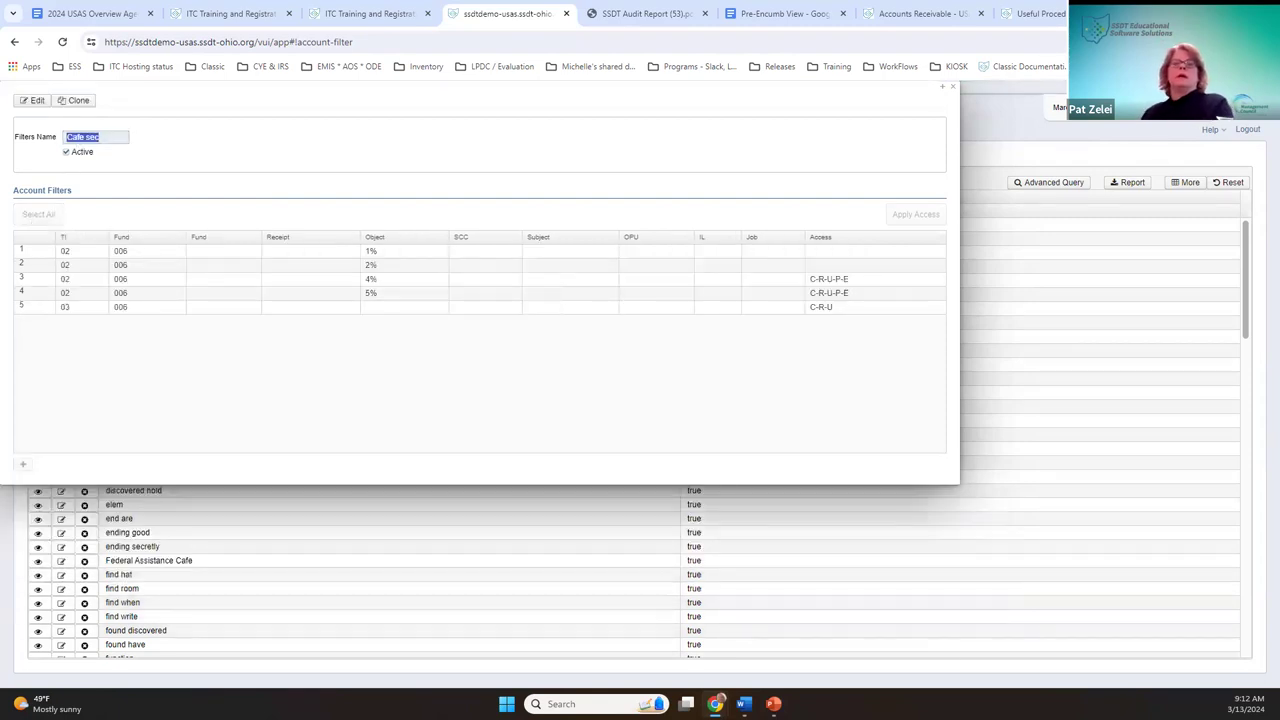
{"action": "left_click", "coordinate": [948, 92]}
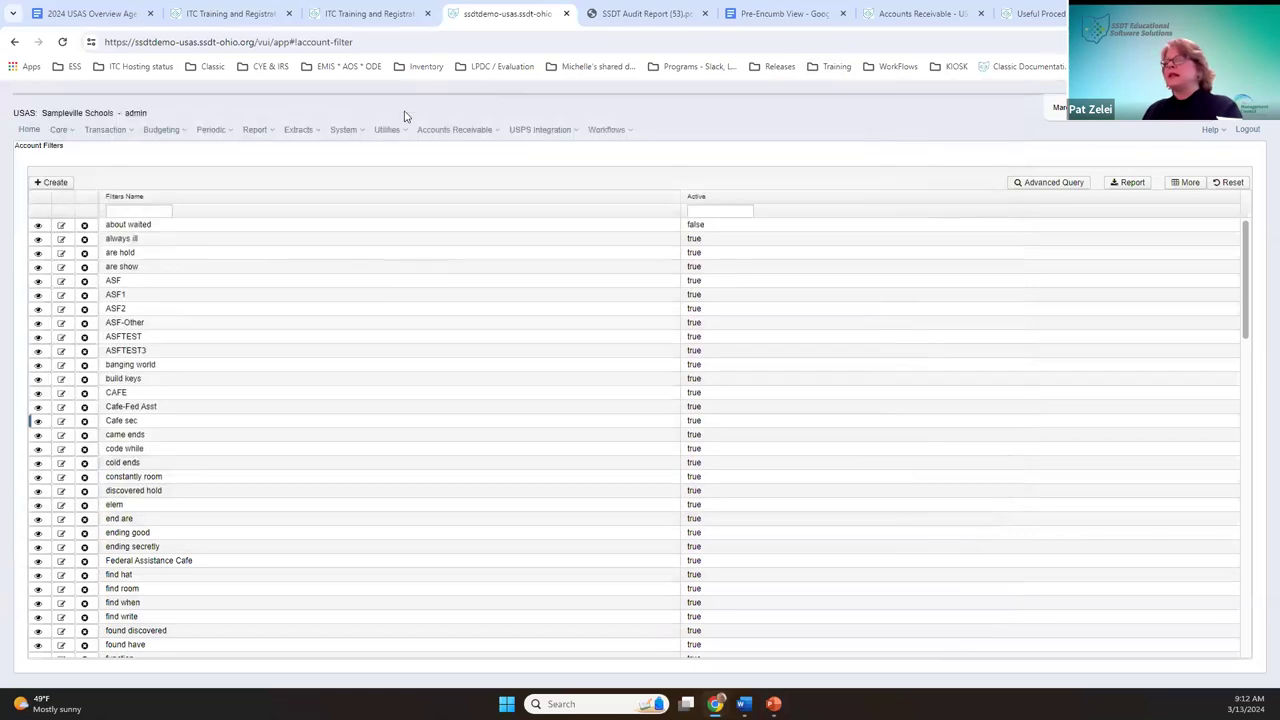
Step: Open the cafe sec user account for editing and assign the Cafe sec account filter to it
{"action": "left_click", "coordinate": [344, 130]}
{"action": "left_click", "coordinate": [356, 266]}
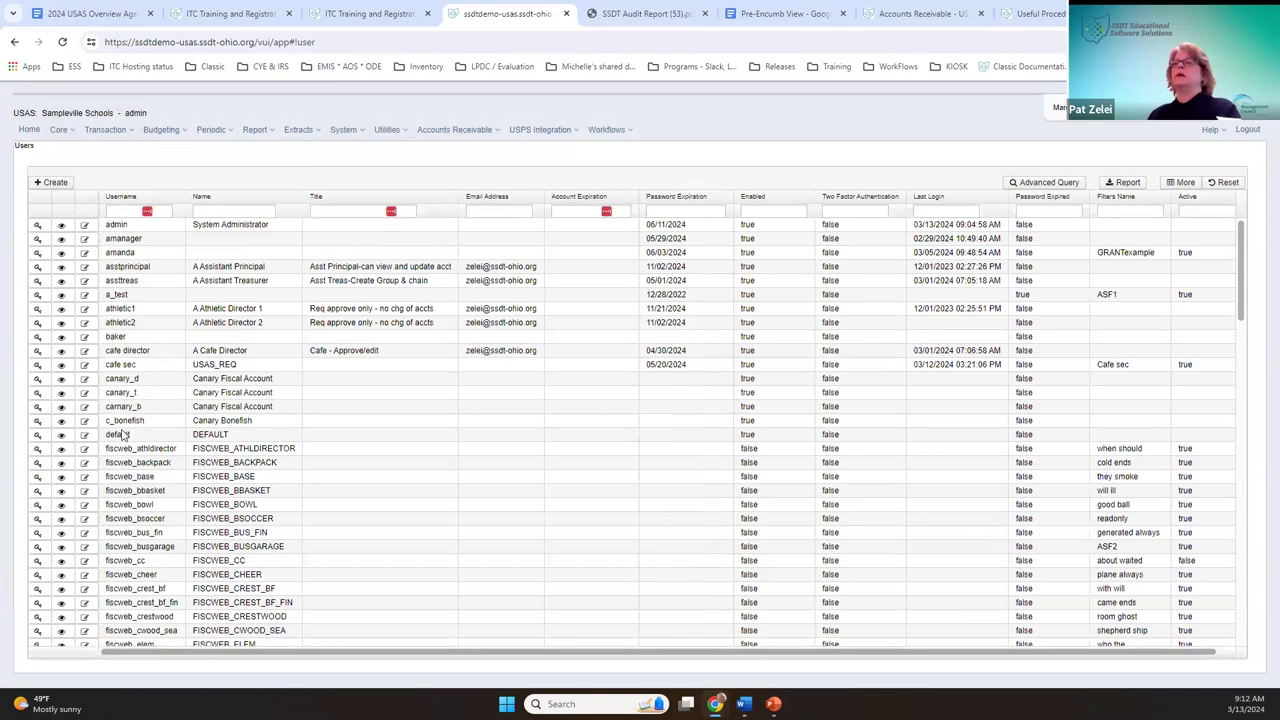
{"action": "left_click", "coordinate": [88, 366]}
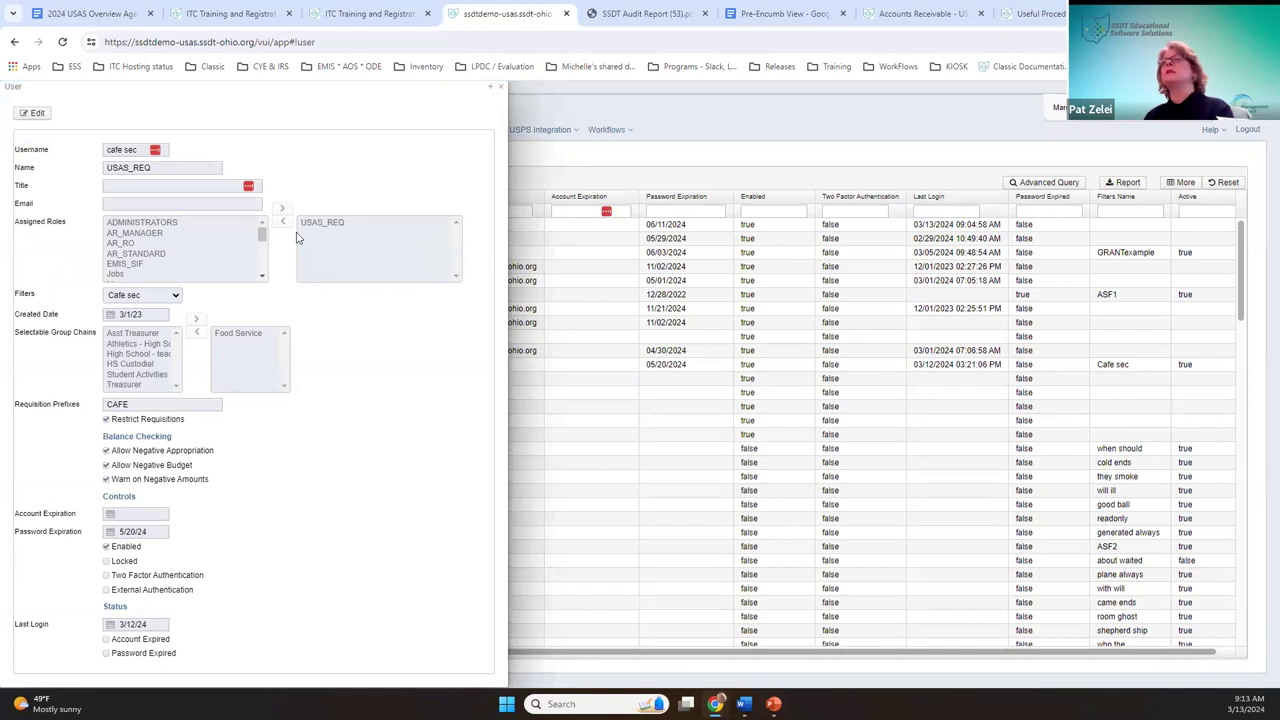
{"action": "left_click", "coordinate": [41, 119]}
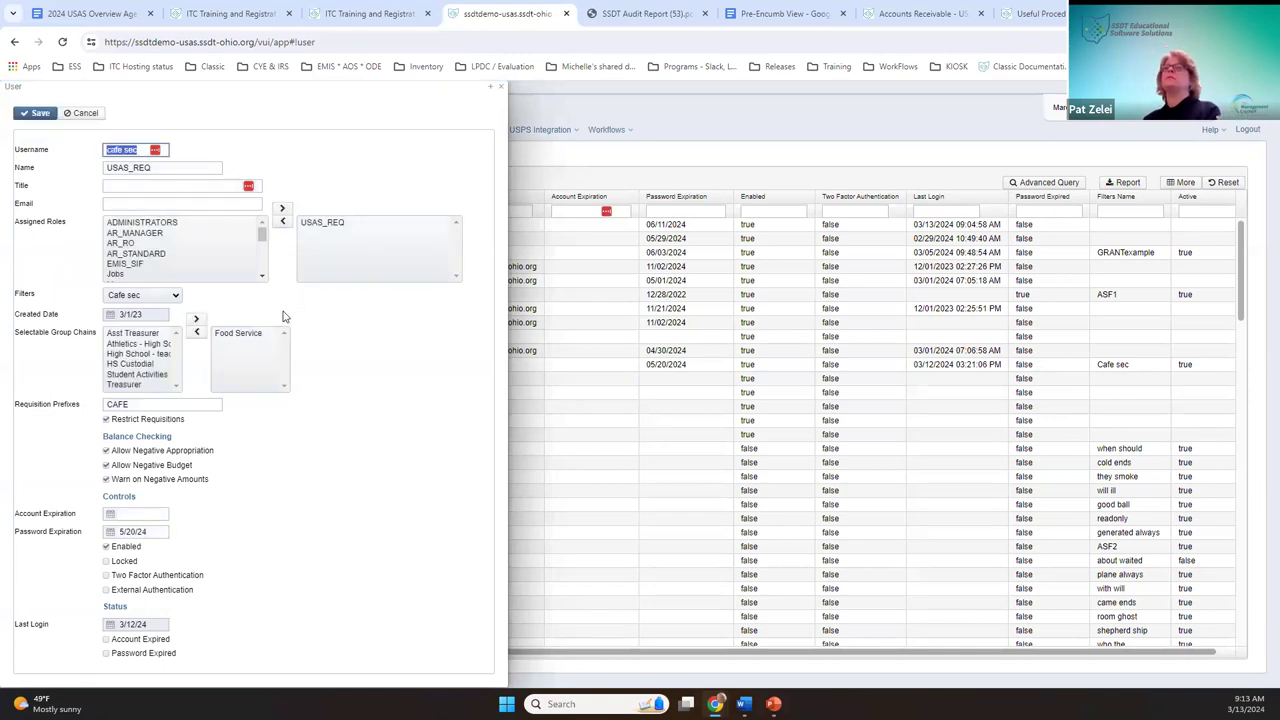
{"action": "left_click", "coordinate": [176, 296]}
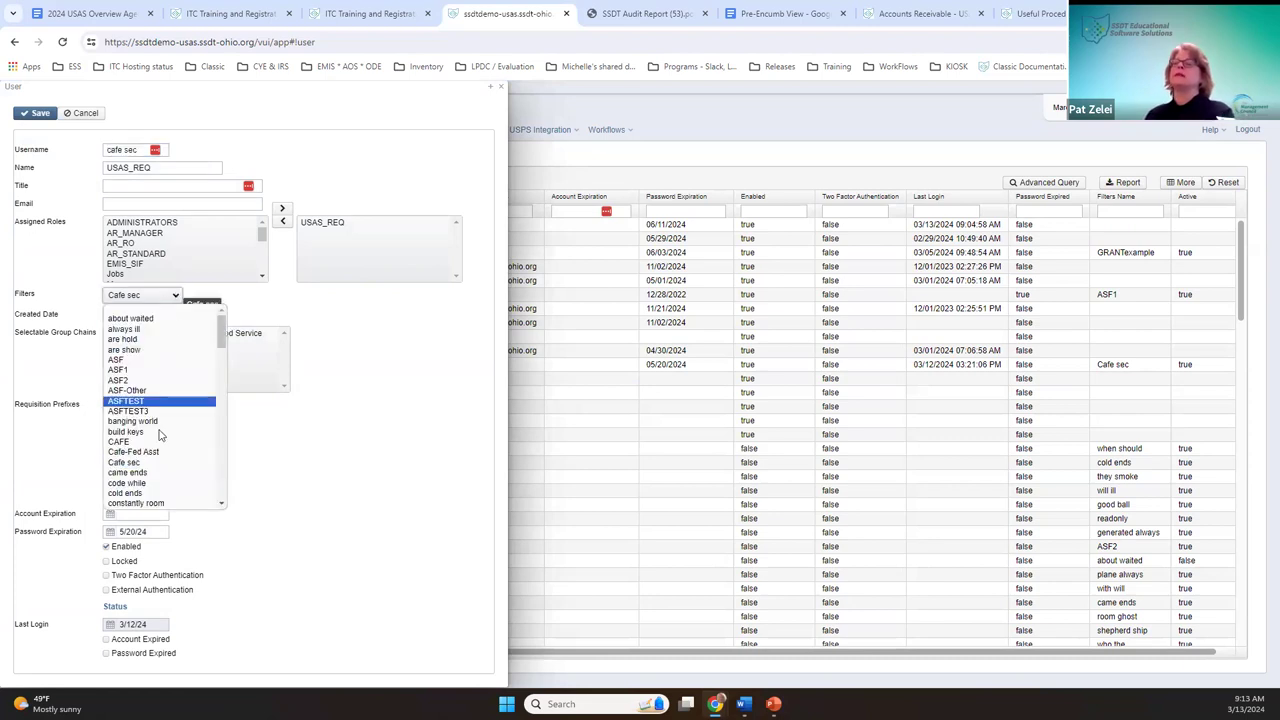
{"action": "left_click", "coordinate": [143, 464]}
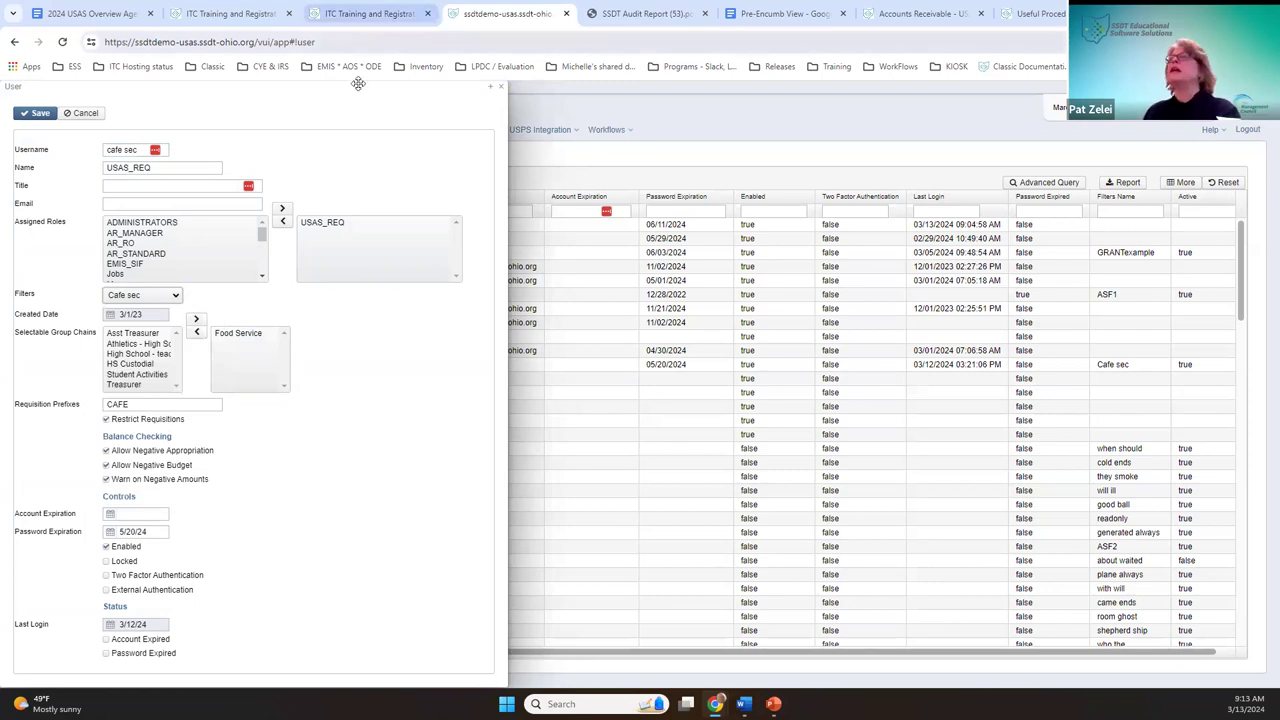
{"action": "left_click_drag", "start_coordinate": [369, 108], "coordinate": [390, 152]}
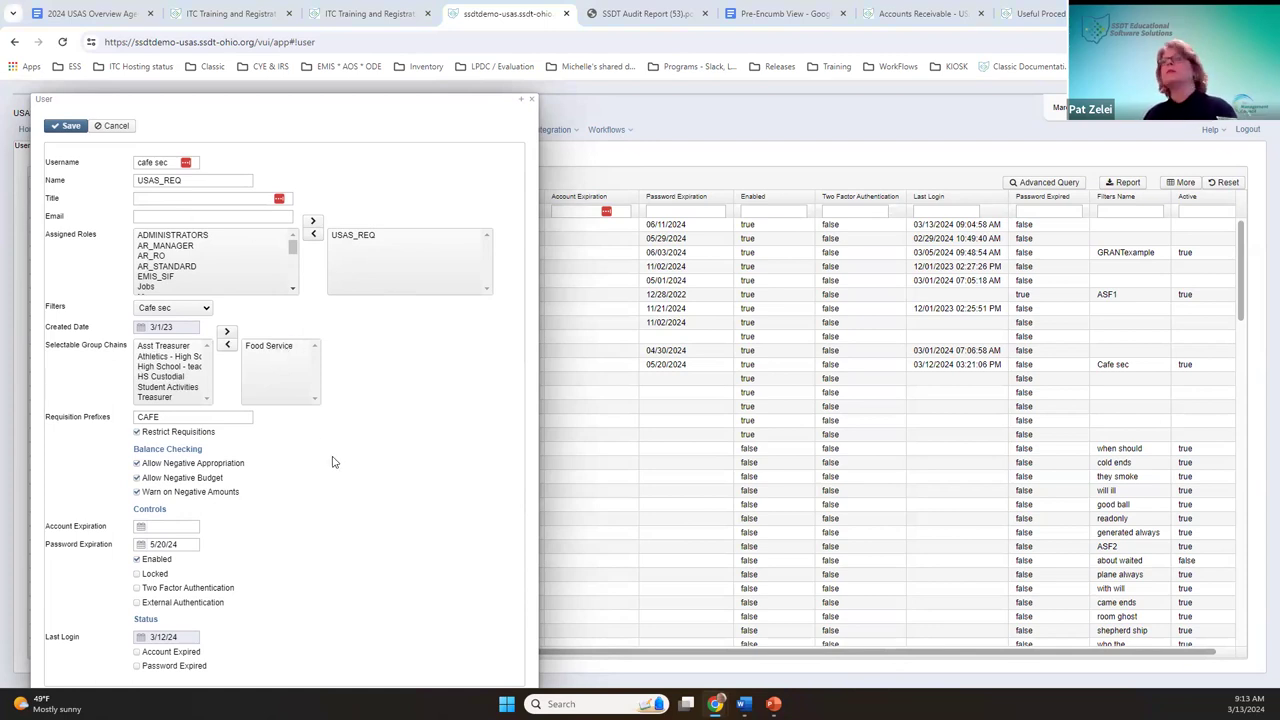
Step: Toggle Restrict Requisitions off and back on for the user's CAFE requisition prefix, then save and close the user record
{"action": "left_click", "coordinate": [164, 417]}
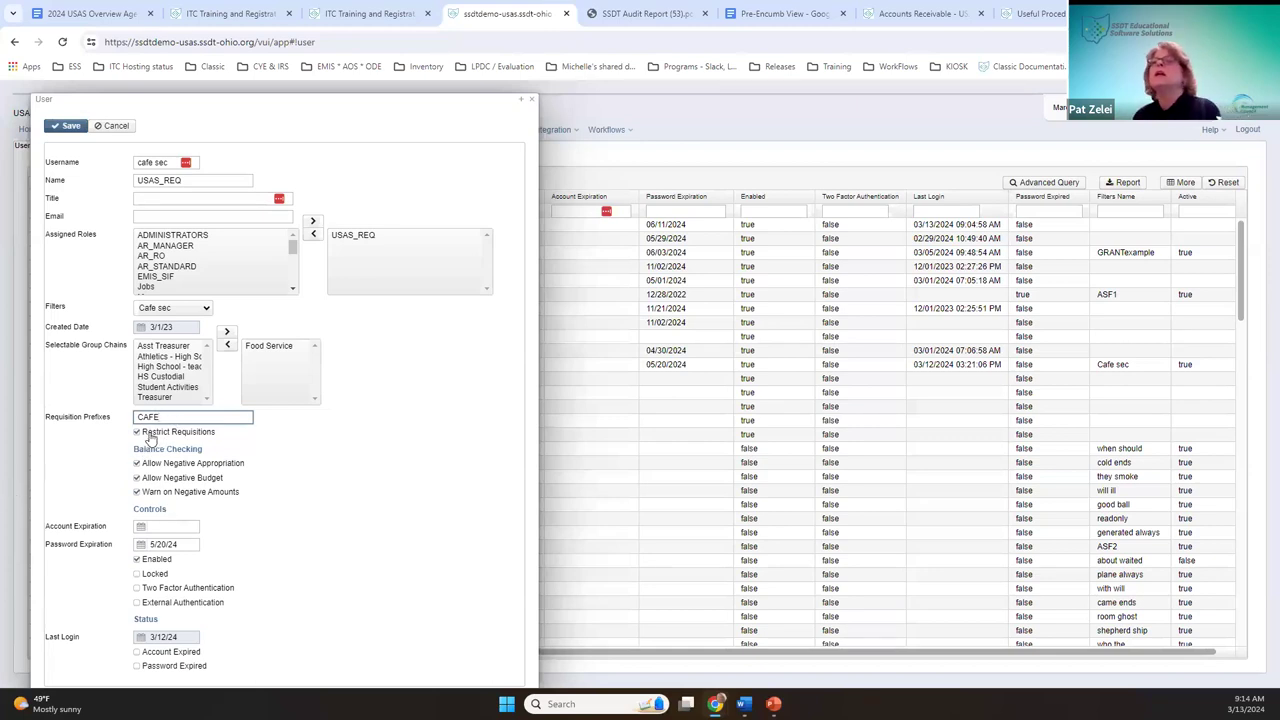
{"action": "mouse_move", "coordinate": [148, 437]}
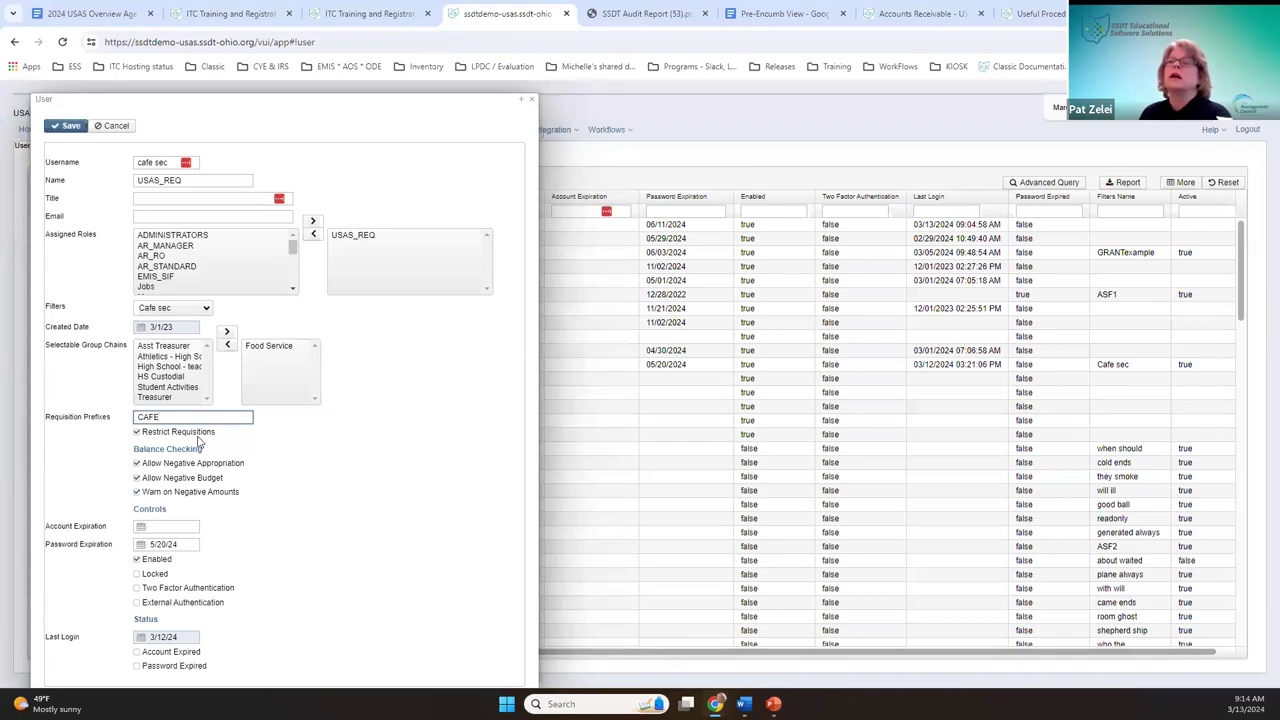
{"action": "mouse_move", "coordinate": [195, 437]}
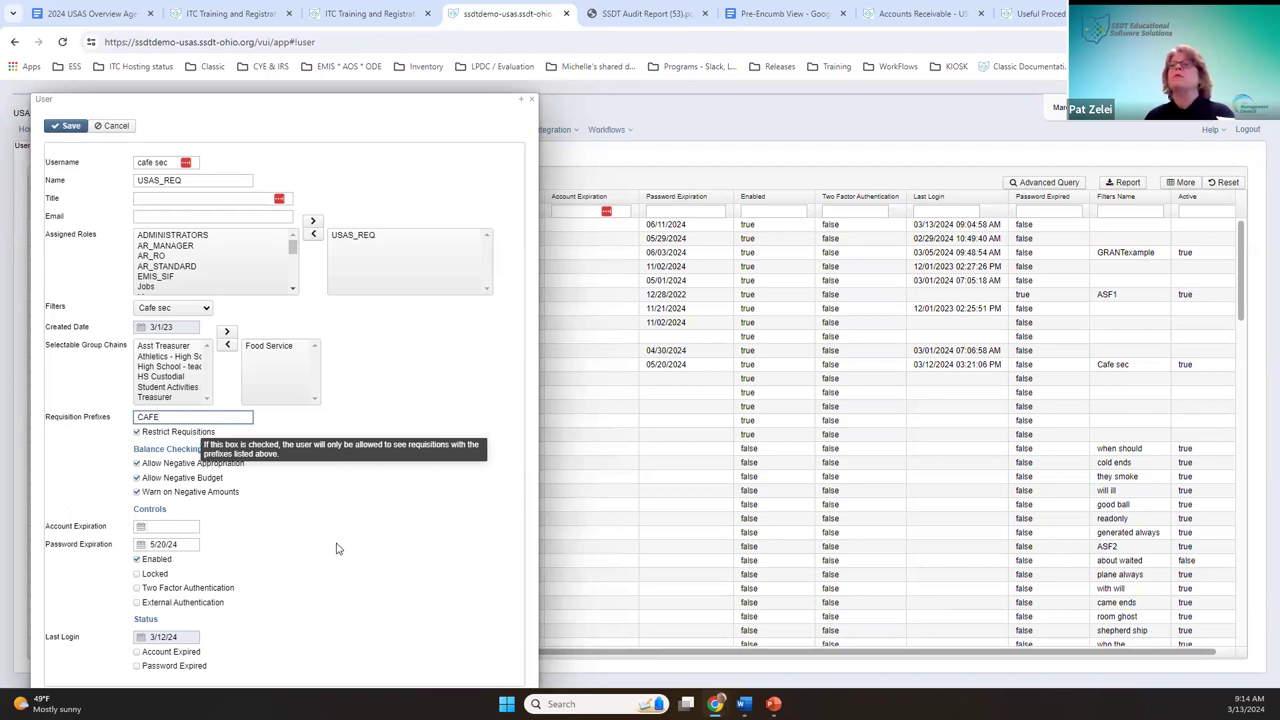
{"action": "left_click", "coordinate": [137, 432]}
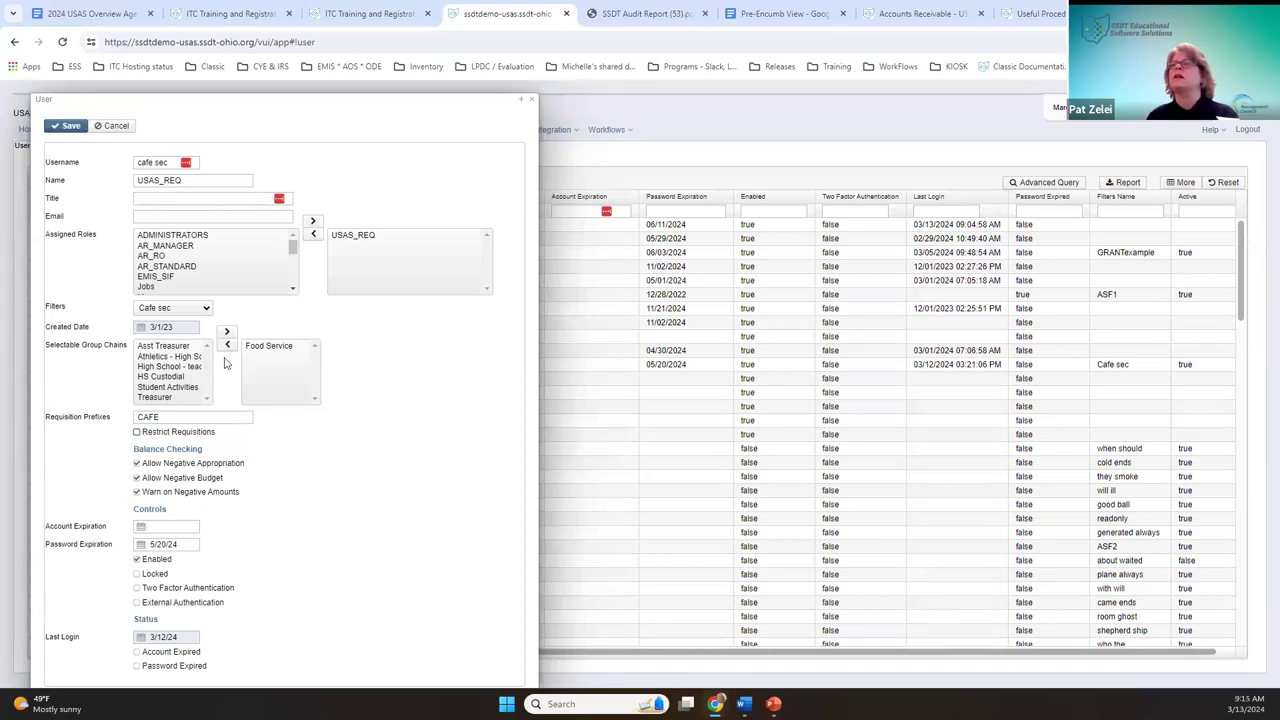
{"action": "left_click", "coordinate": [168, 433]}
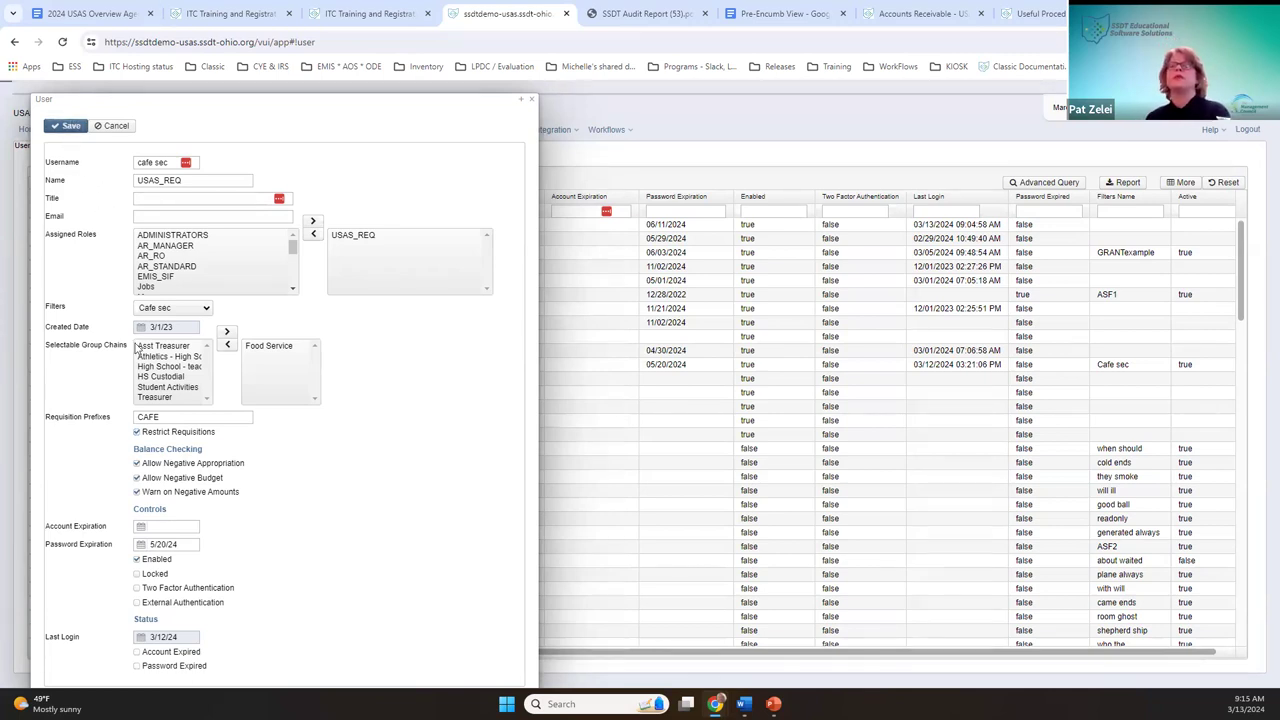
{"action": "left_click", "coordinate": [66, 125]}
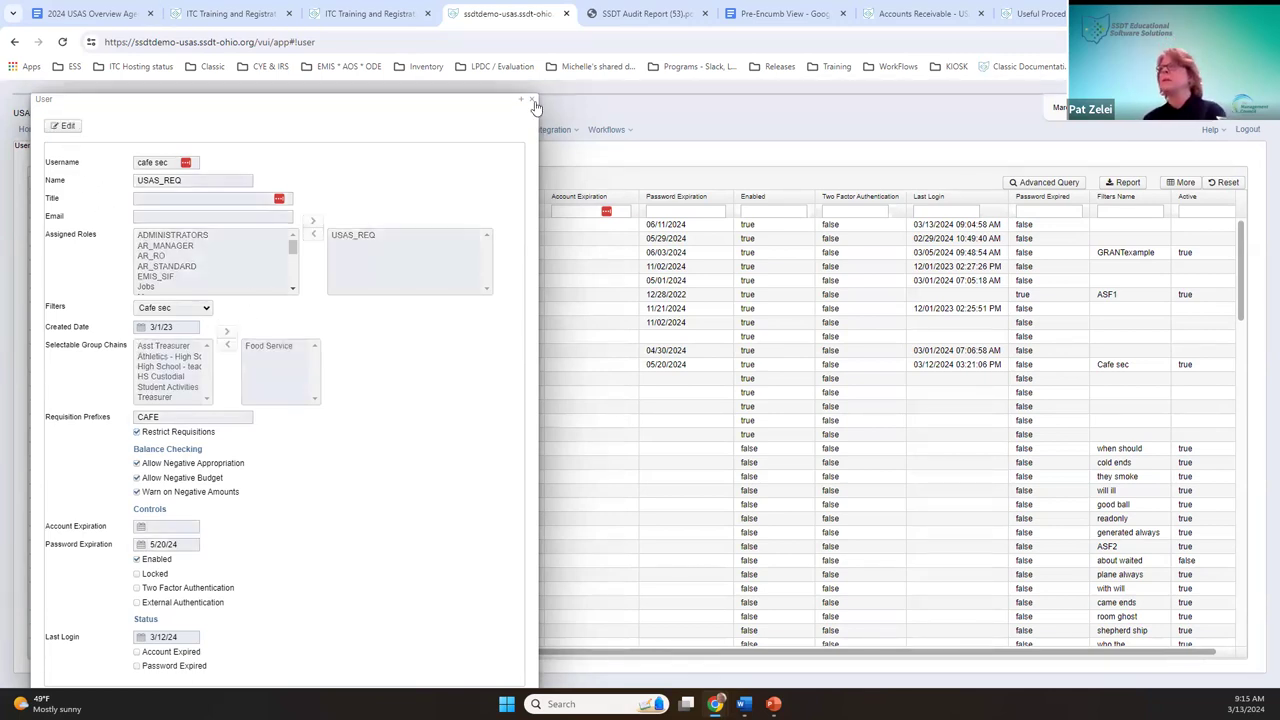
{"action": "key", "text": "Escape"}
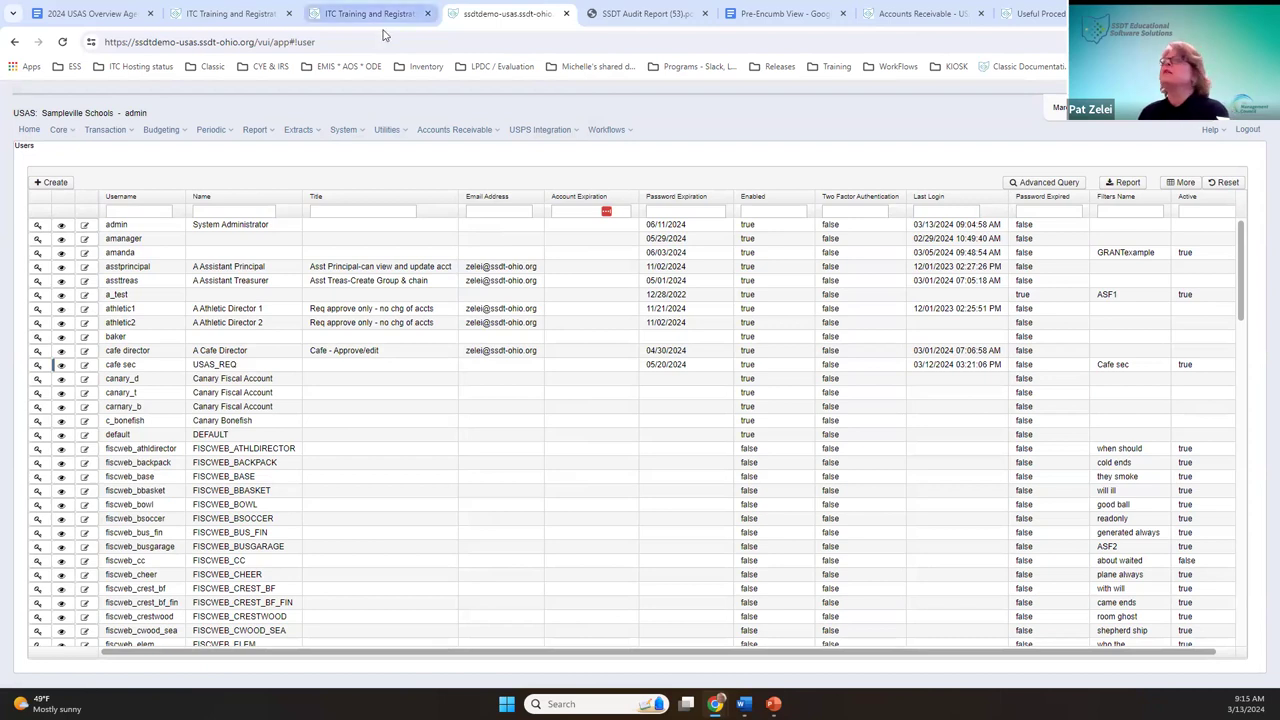
Step: Open the SSDT Audit Report PDF and examine the cafe sec user's entries for requisition CAFE0009
{"action": "left_click", "coordinate": [640, 20]}
{"action": "scroll", "coordinate": [600, 434], "scroll_direction": "up", "scroll_amount": 3}
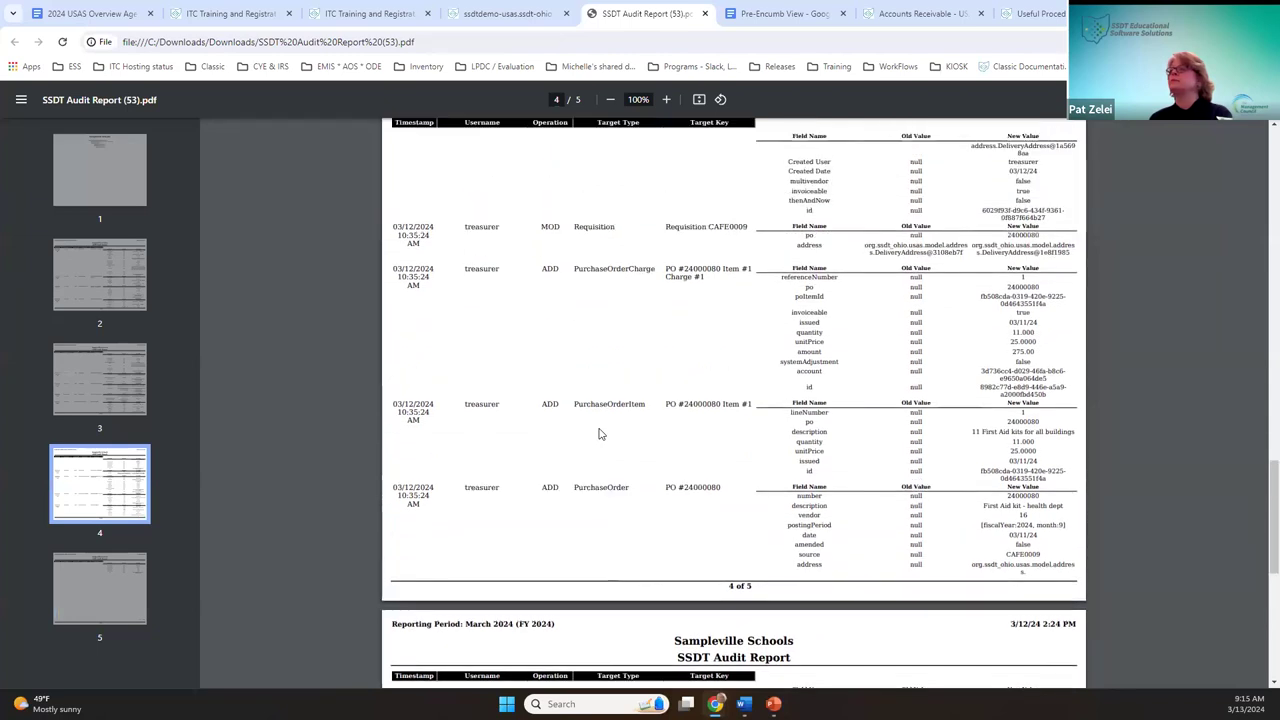
{"action": "scroll", "coordinate": [600, 434], "scroll_direction": "up", "scroll_amount": 7}
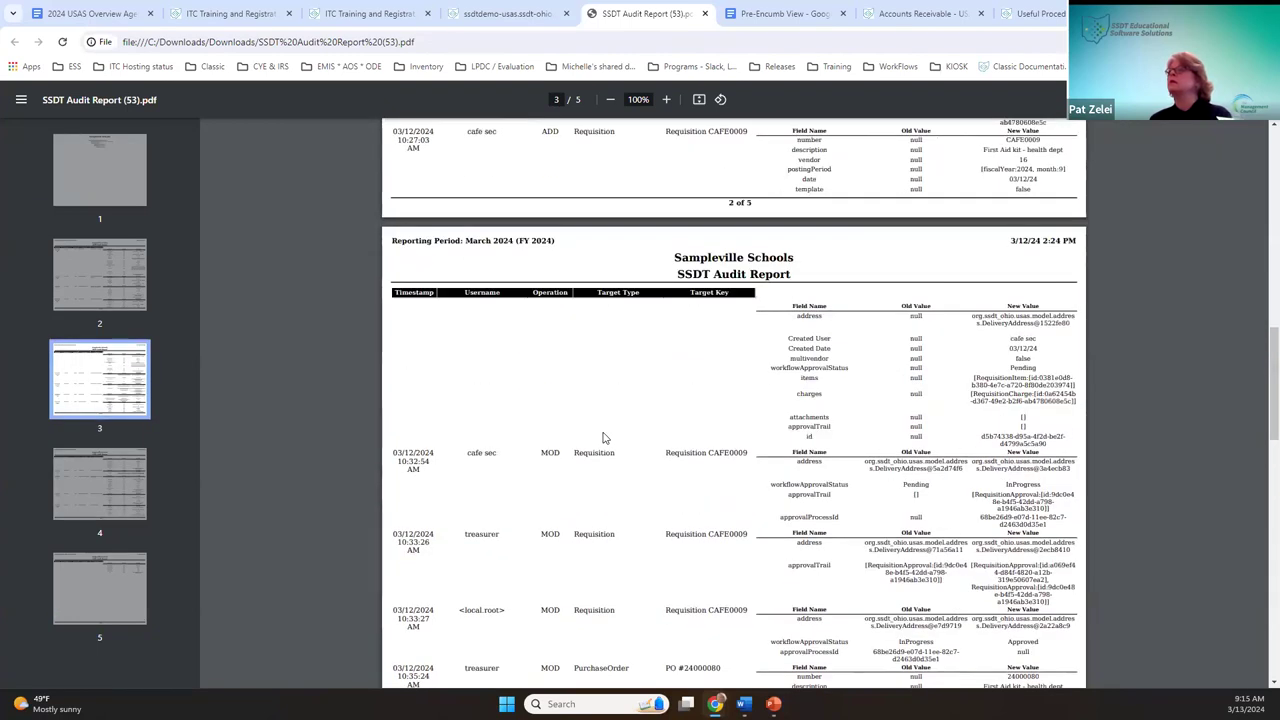
{"action": "scroll", "coordinate": [603, 437], "scroll_direction": "up", "scroll_amount": 4}
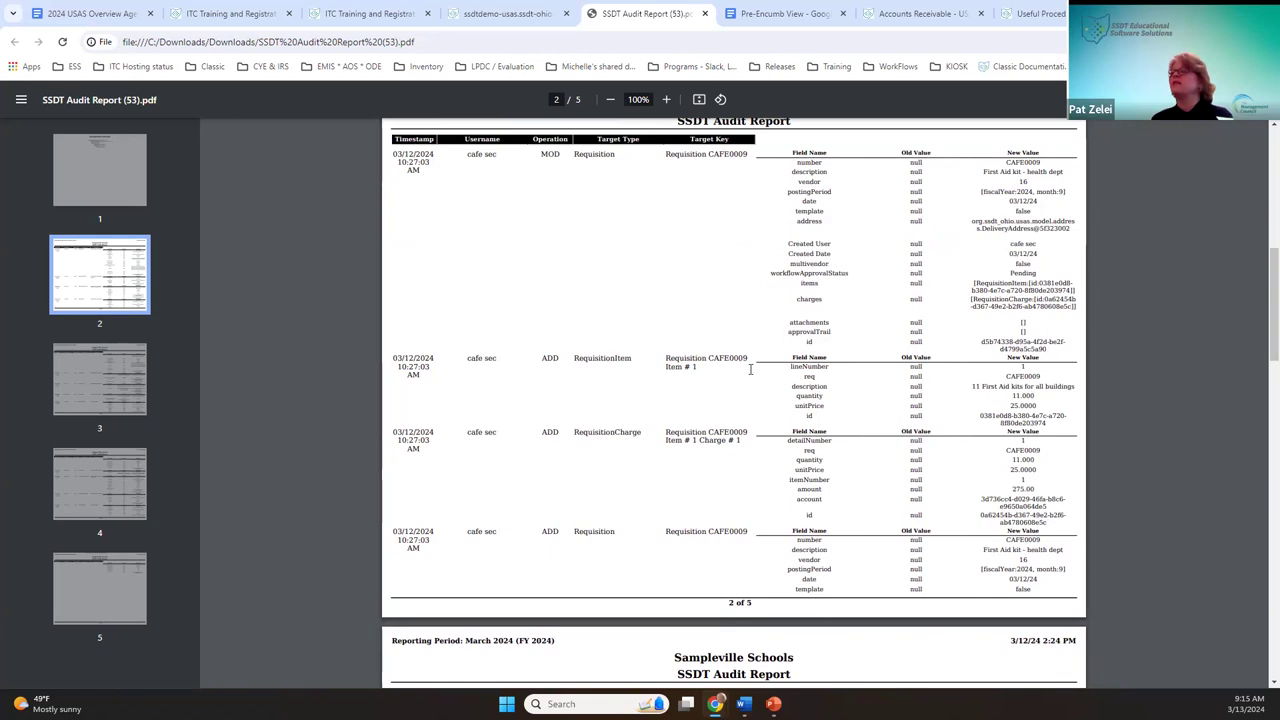
Step: Examine the remaining SSDT Audit Report entries for CAFE0009 and its purchase order, highlight the CAFE0009 source value, and close the report
{"action": "scroll", "coordinate": [751, 459], "scroll_direction": "down", "scroll_amount": 4}
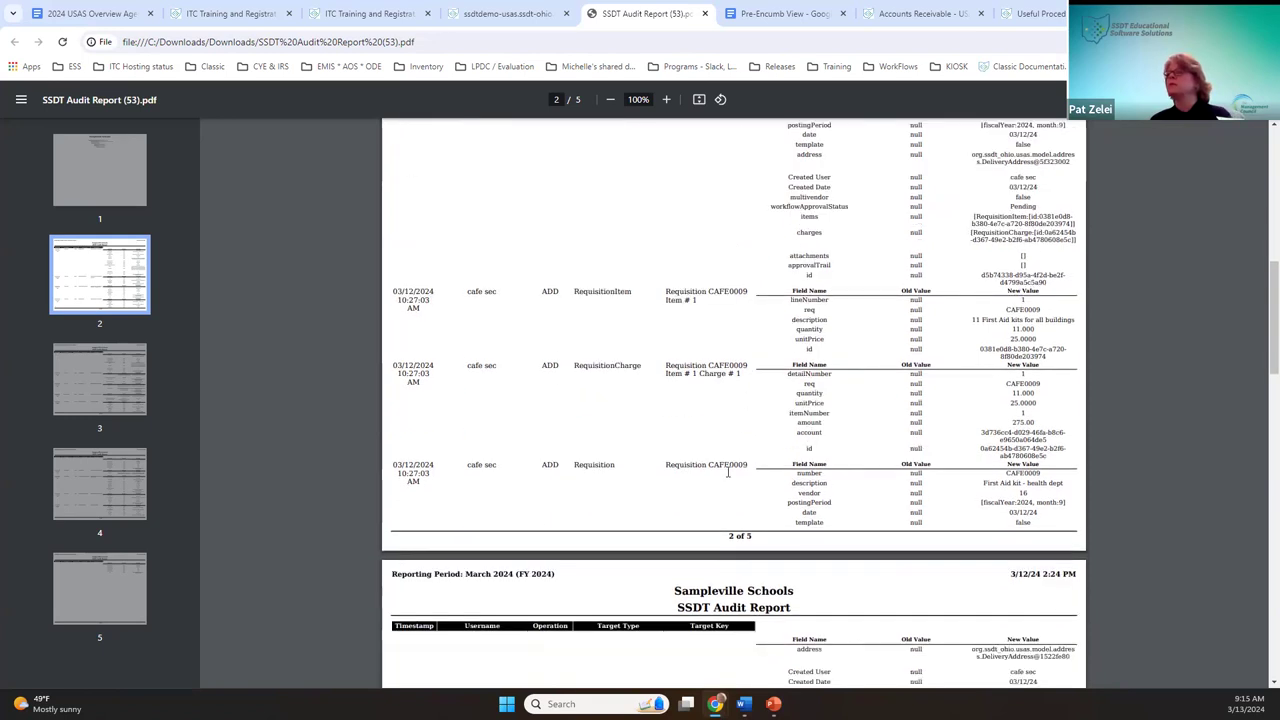
{"action": "scroll", "coordinate": [728, 472], "scroll_direction": "down", "scroll_amount": 6}
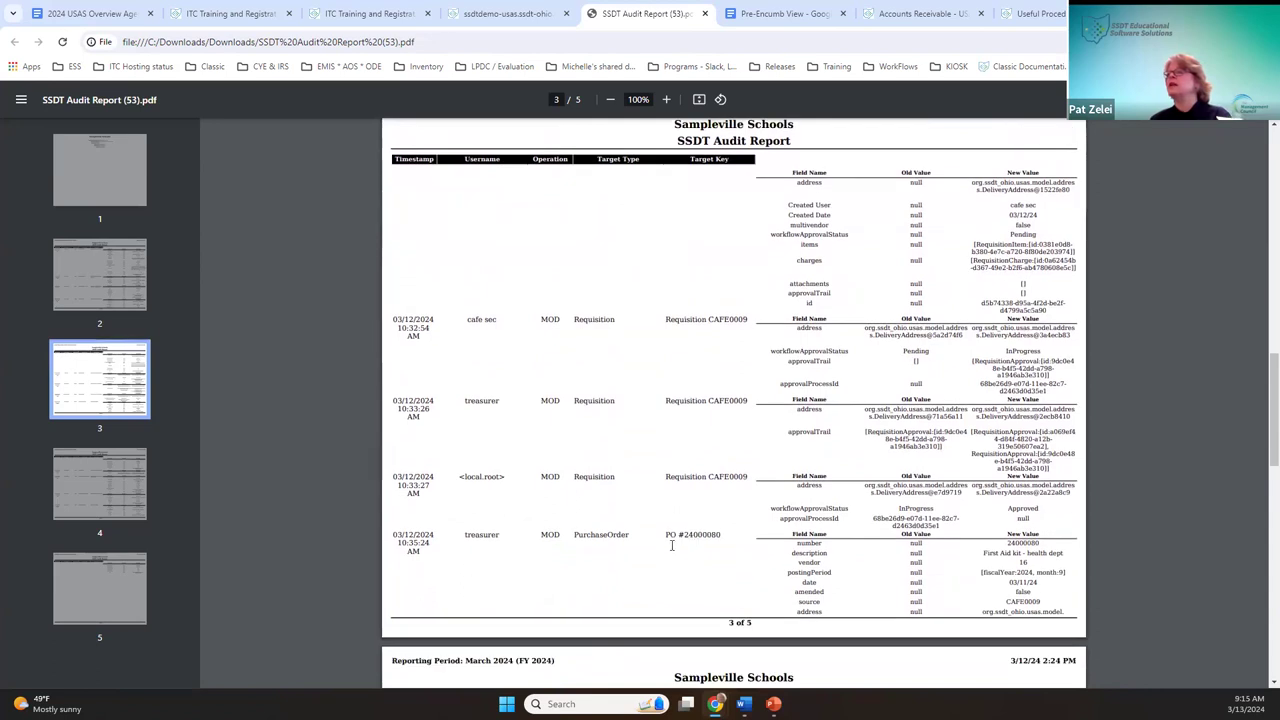
{"action": "scroll", "coordinate": [864, 483], "scroll_direction": "down", "scroll_amount": 2}
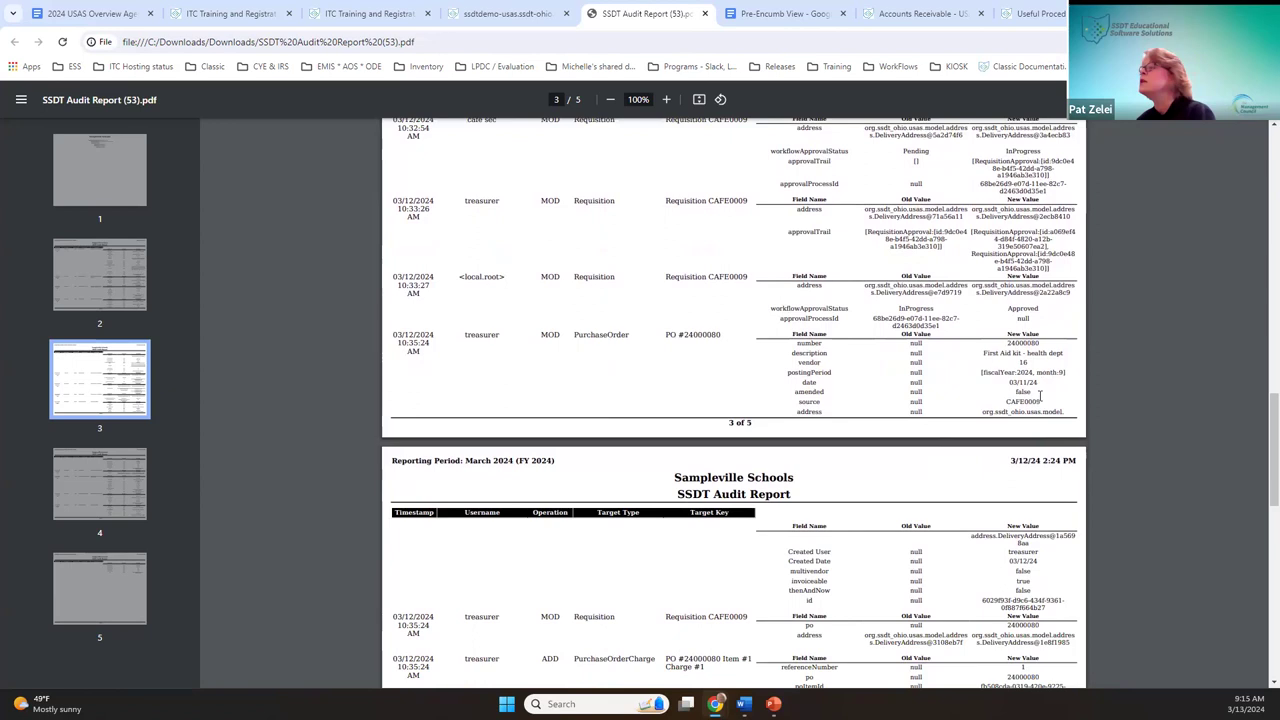
{"action": "left_click_drag", "start_coordinate": [1040, 401], "coordinate": [1008, 401]}
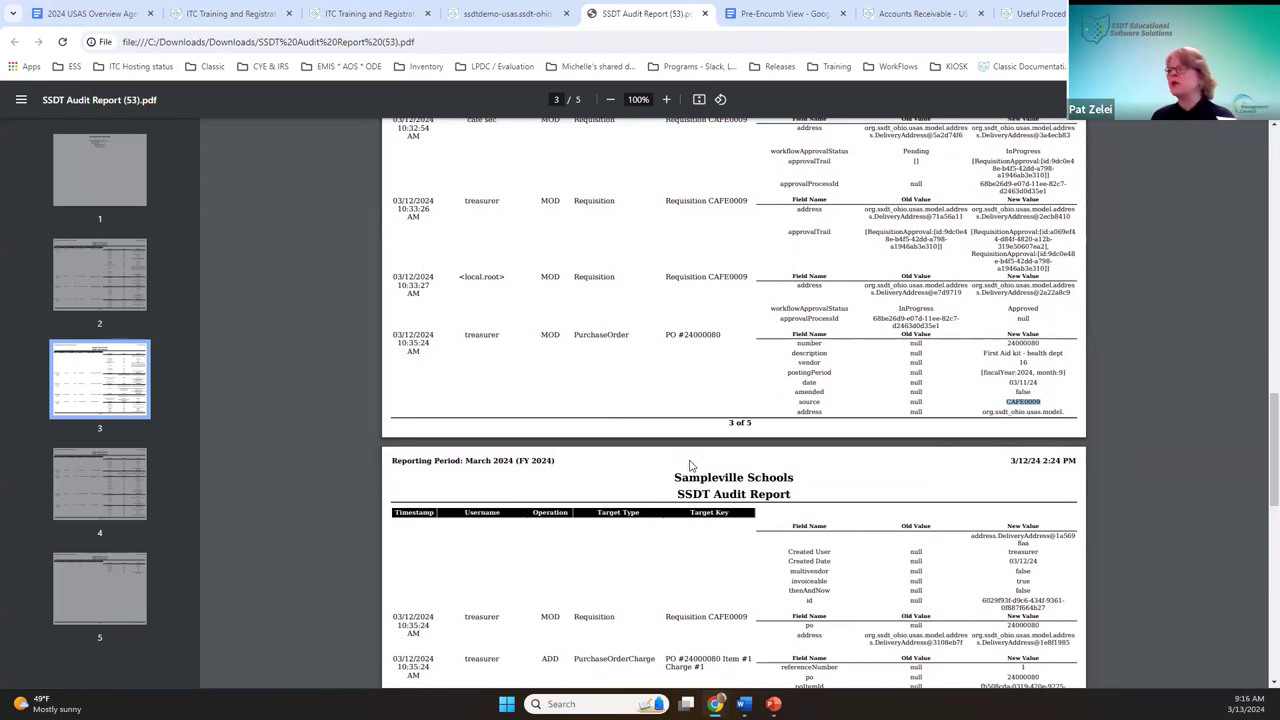
{"action": "scroll", "coordinate": [690, 467], "scroll_direction": "down", "scroll_amount": 1}
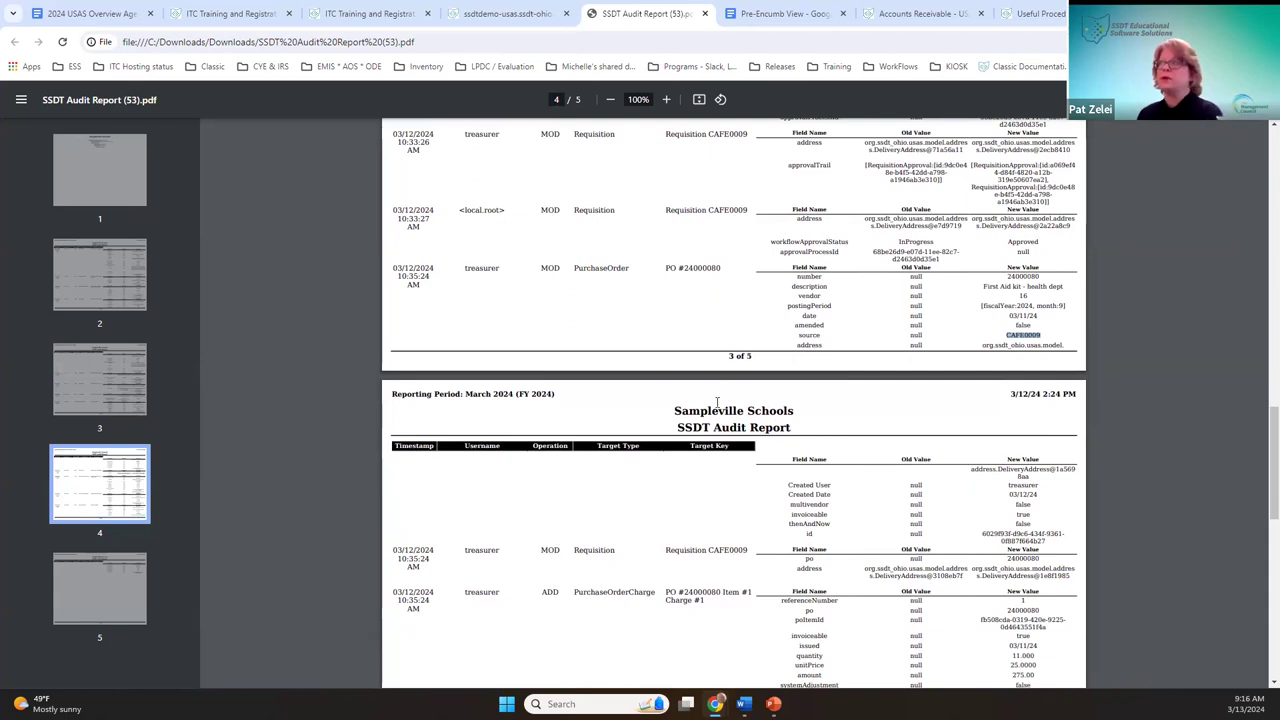
{"action": "left_click", "coordinate": [704, 13]}
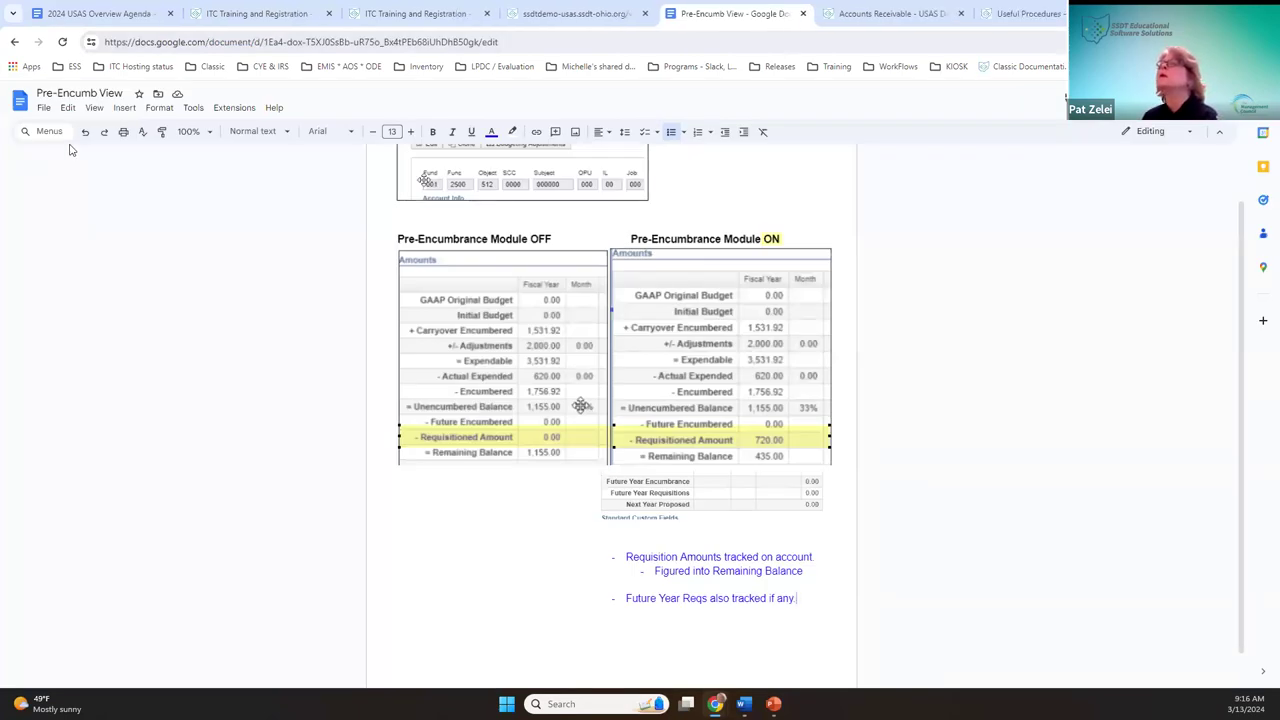
Step: Open the Requisitions grid in USAS, and switch to the Pre-Encumb View document to review its module OFF and ON comparison
{"action": "left_click", "coordinate": [593, 13]}
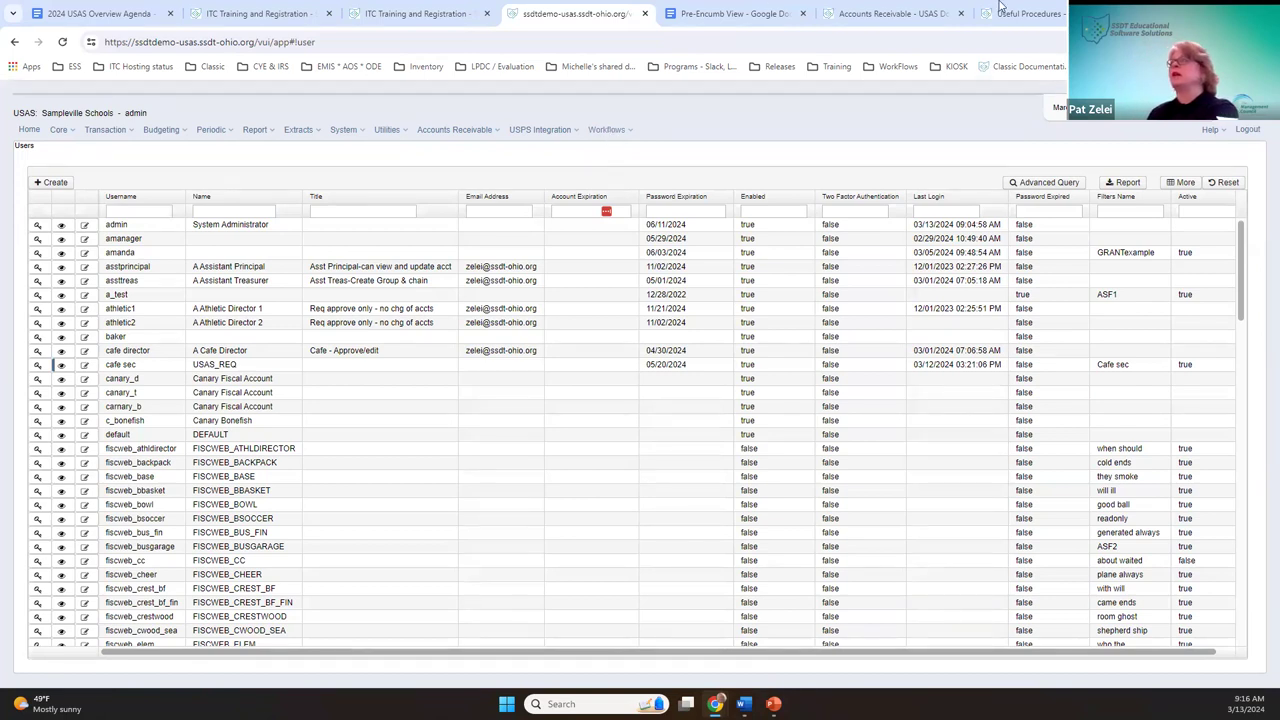
{"action": "mouse_move", "coordinate": [991, 17]}
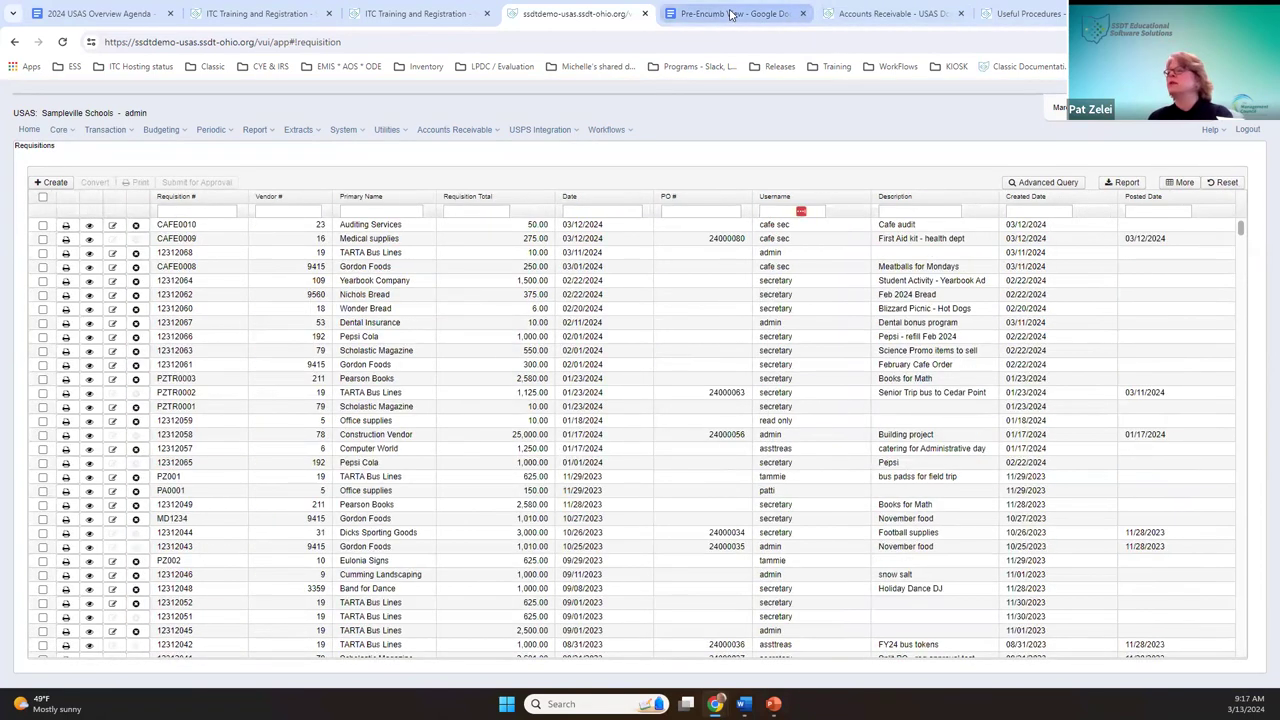
{"action": "mouse_move", "coordinate": [730, 15]}
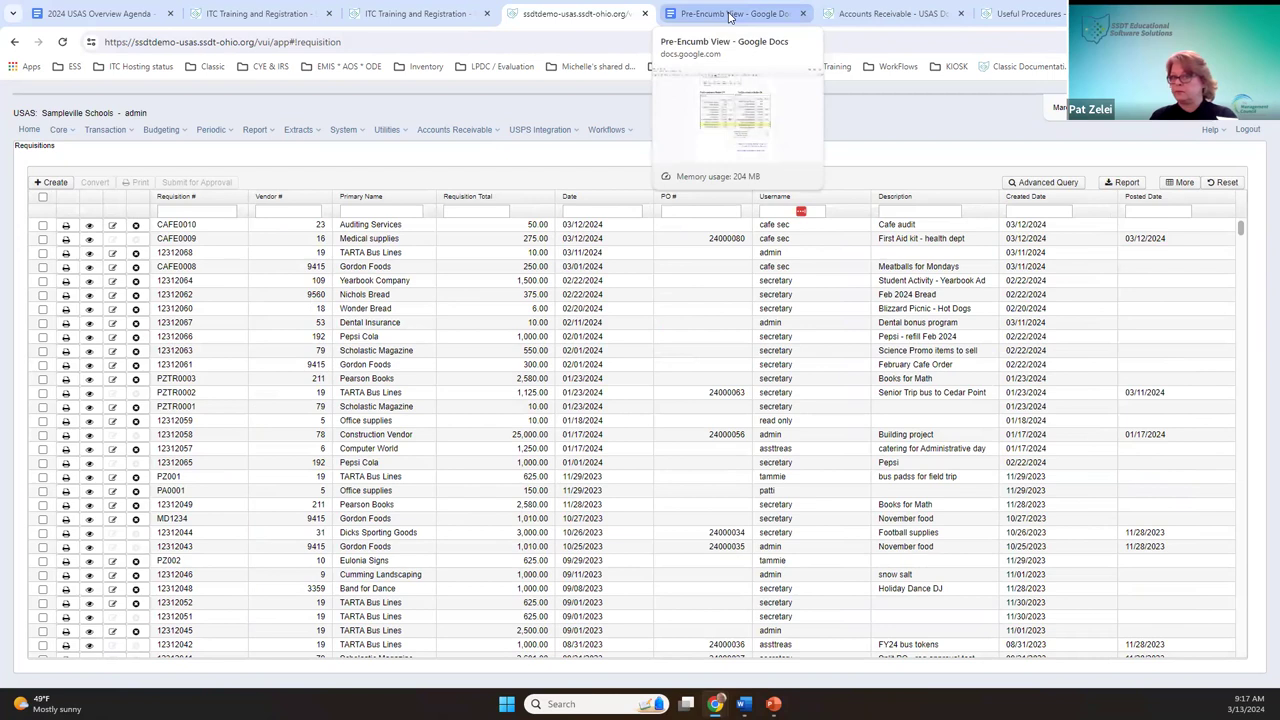
{"action": "left_click", "coordinate": [728, 15]}
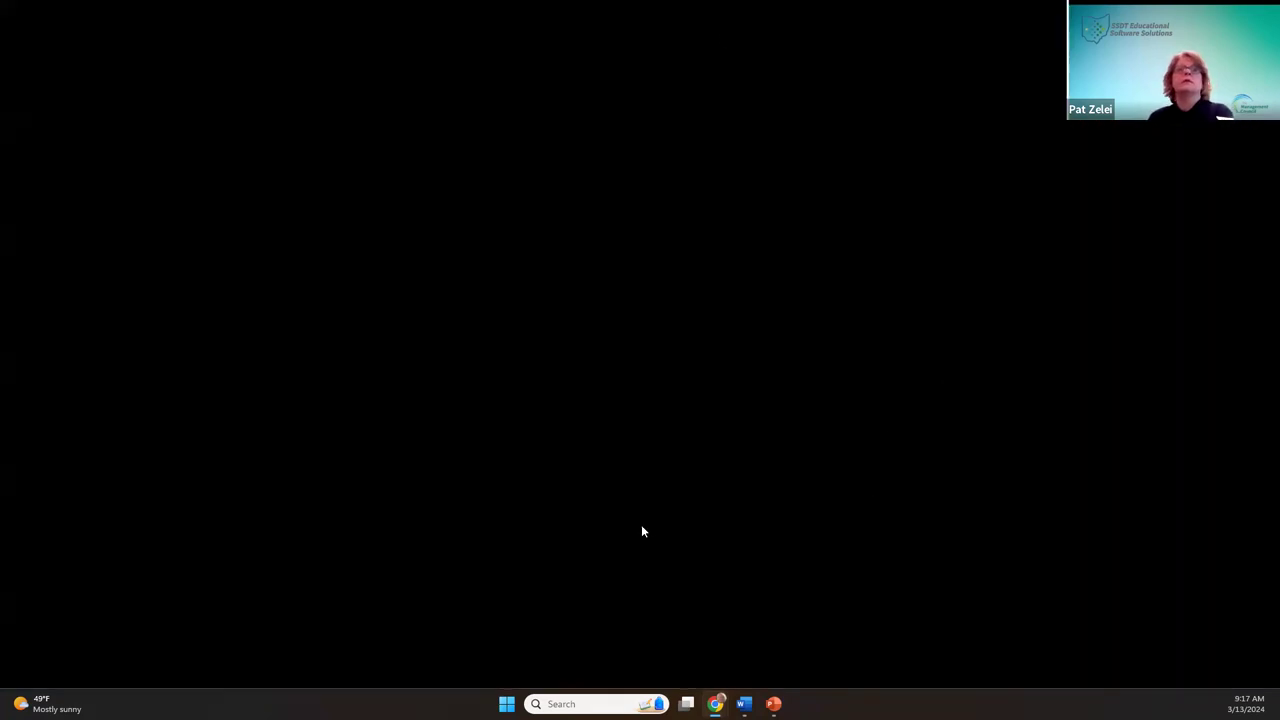
{"action": "mouse_move", "coordinate": [715, 703]}
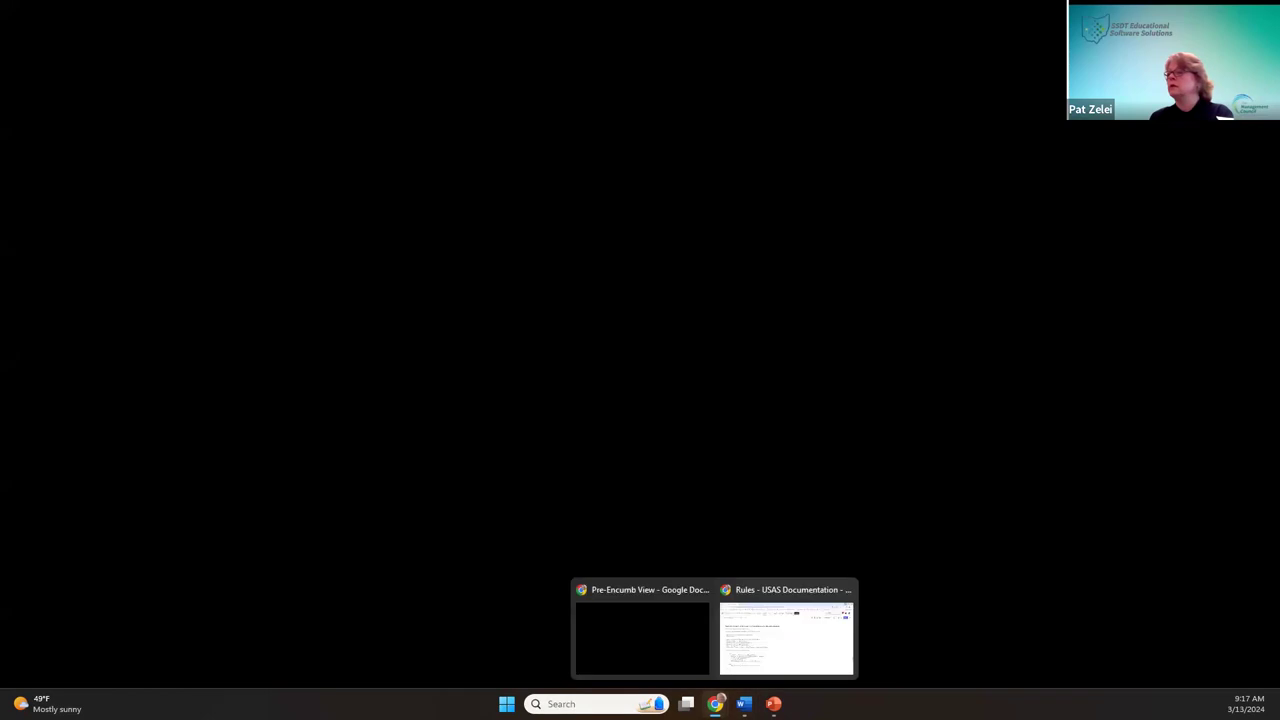
{"action": "left_click", "coordinate": [655, 643]}
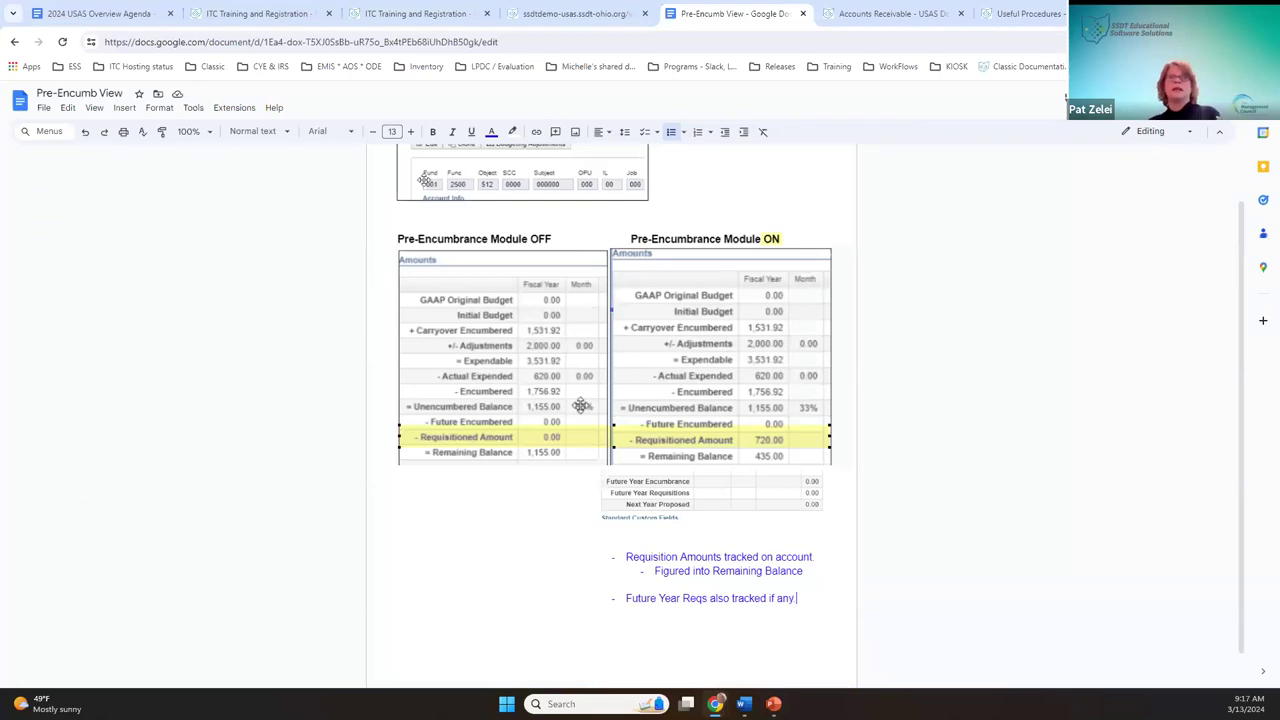
{"action": "scroll", "coordinate": [430, 438], "scroll_direction": "up", "scroll_amount": 1}
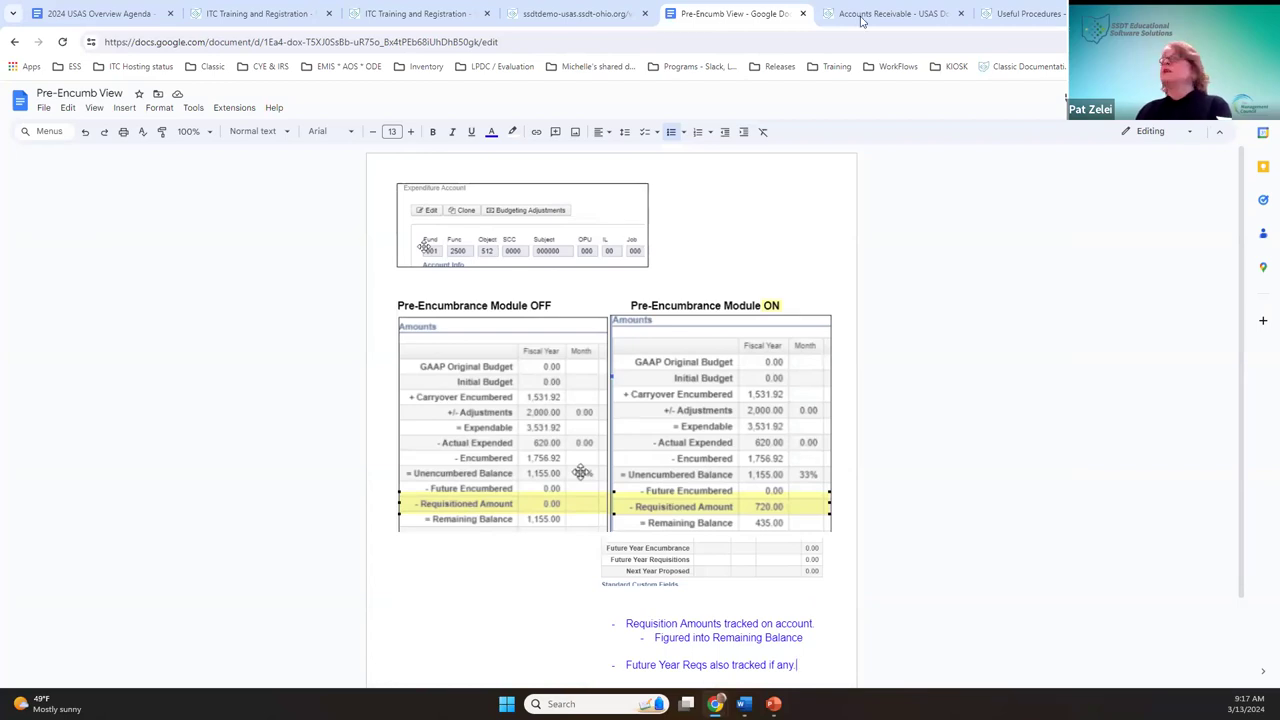
Step: Return to USAS and open the system's Modules list to check the Pre-Encumbrance Module entry
{"action": "left_click", "coordinate": [530, 14]}
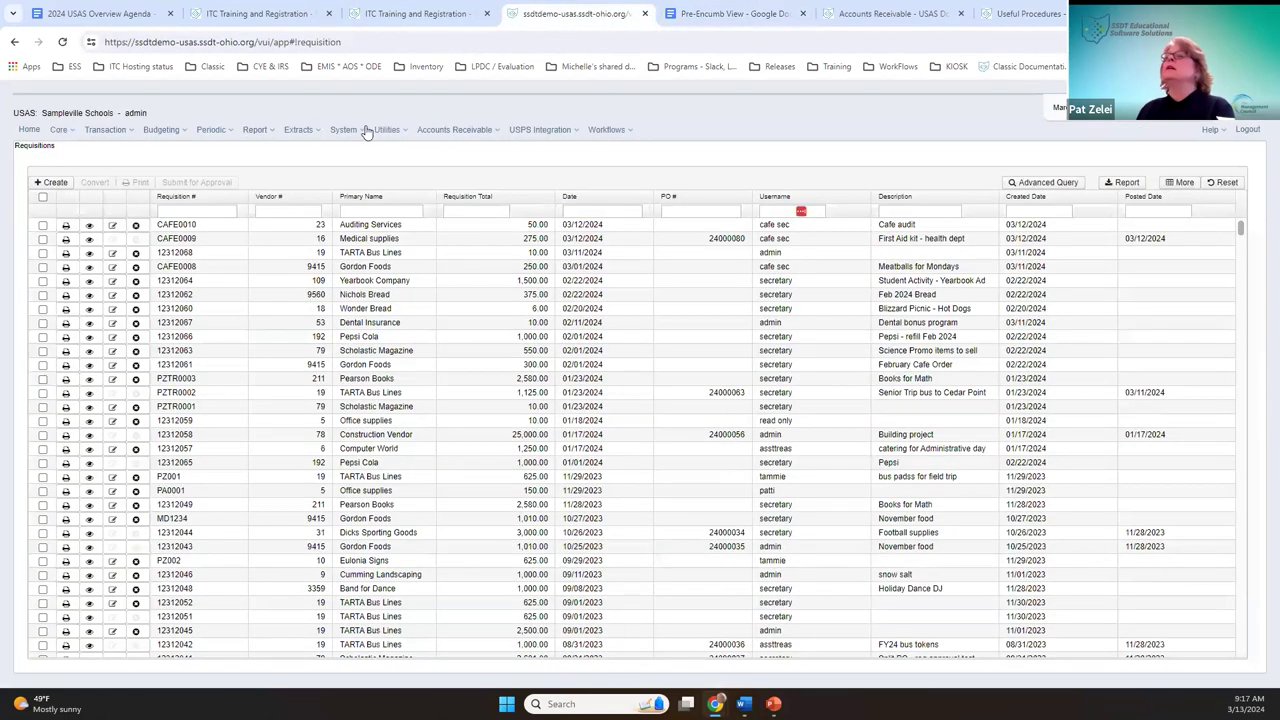
{"action": "left_click", "coordinate": [355, 132]}
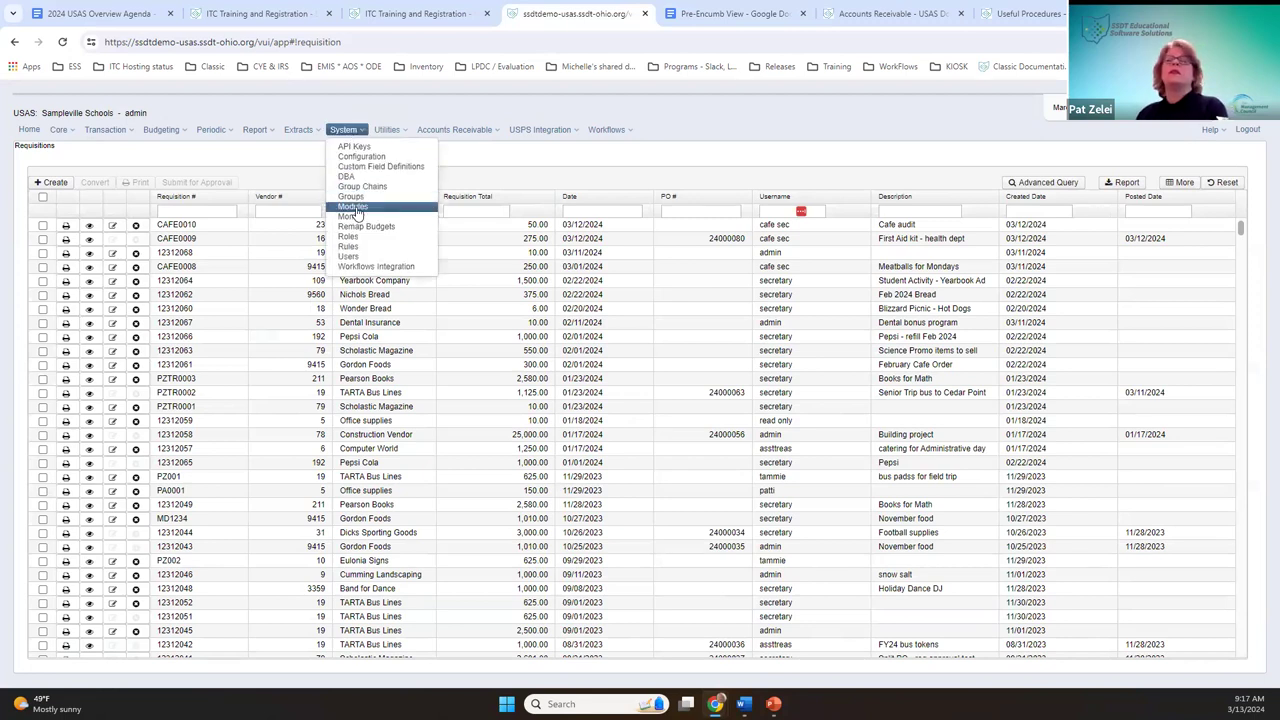
{"action": "left_click", "coordinate": [356, 208]}
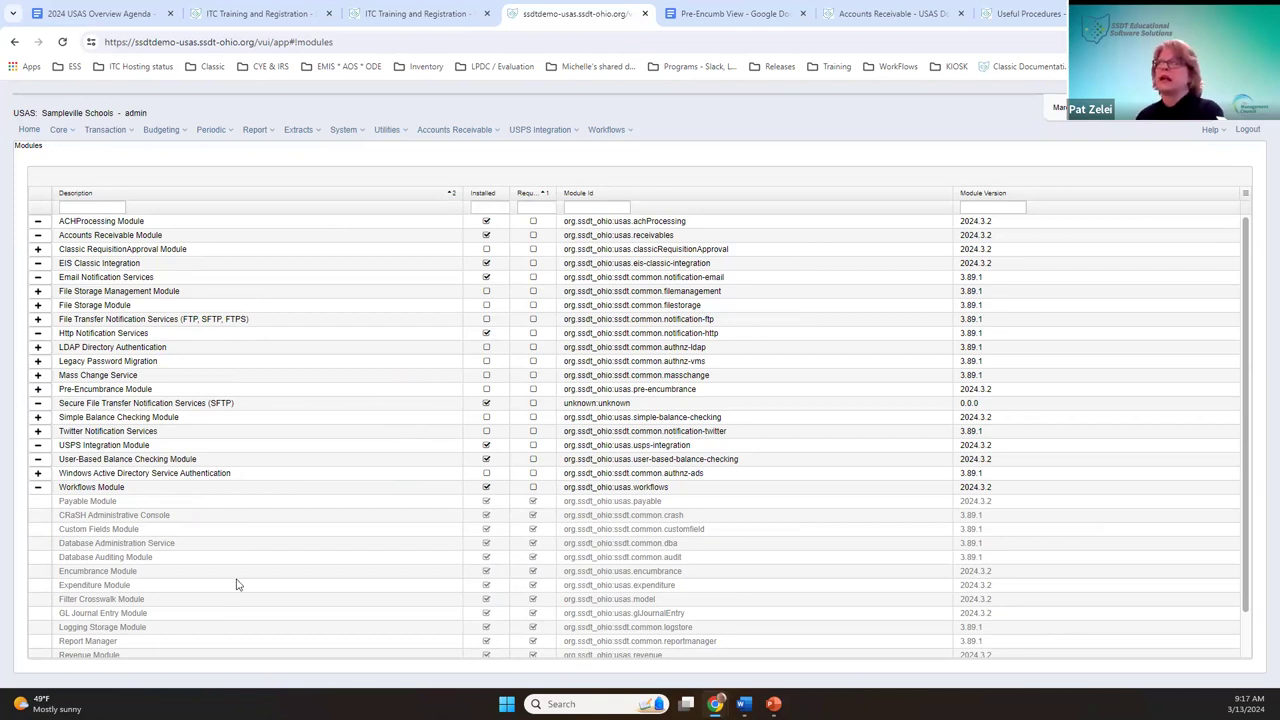
Step: Compare the Requisitioned Amount and Remaining Balance lines and read the tracking notes in the Pre-Encumb View document
{"action": "left_click", "coordinate": [758, 13]}
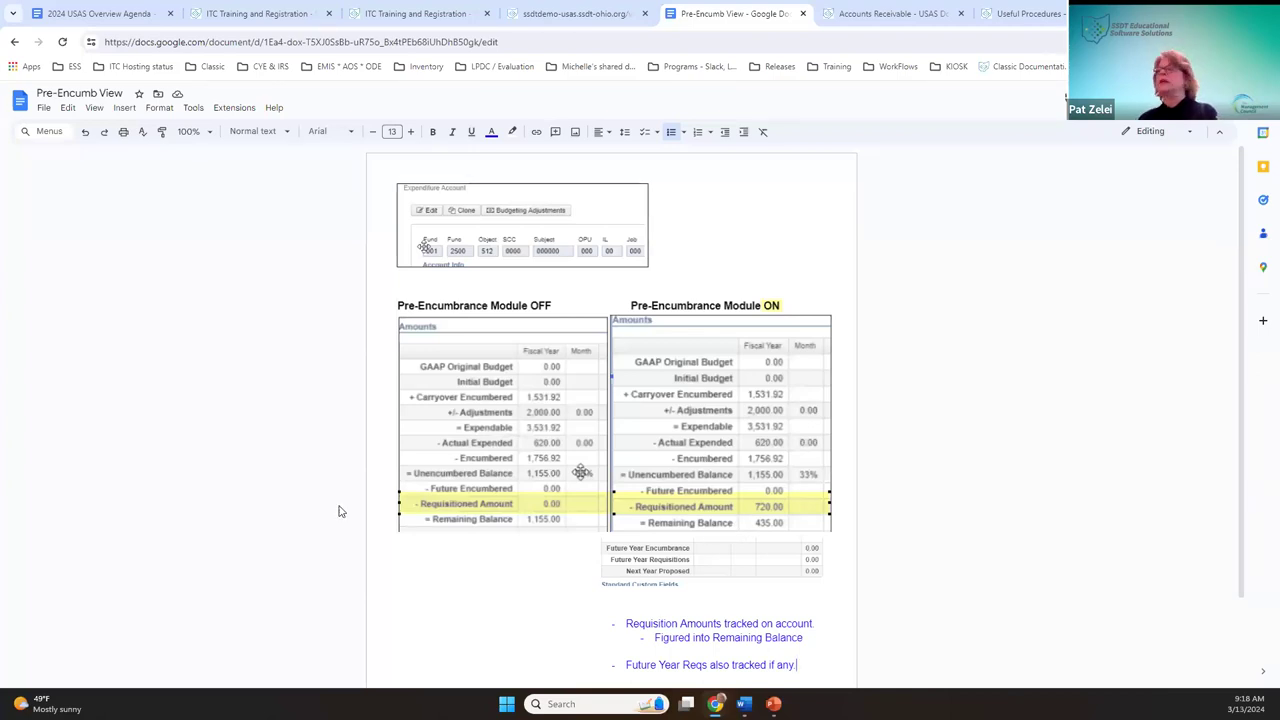
{"action": "scroll", "coordinate": [808, 412], "scroll_direction": "down", "scroll_amount": 1}
{"action": "type", "text": "."}
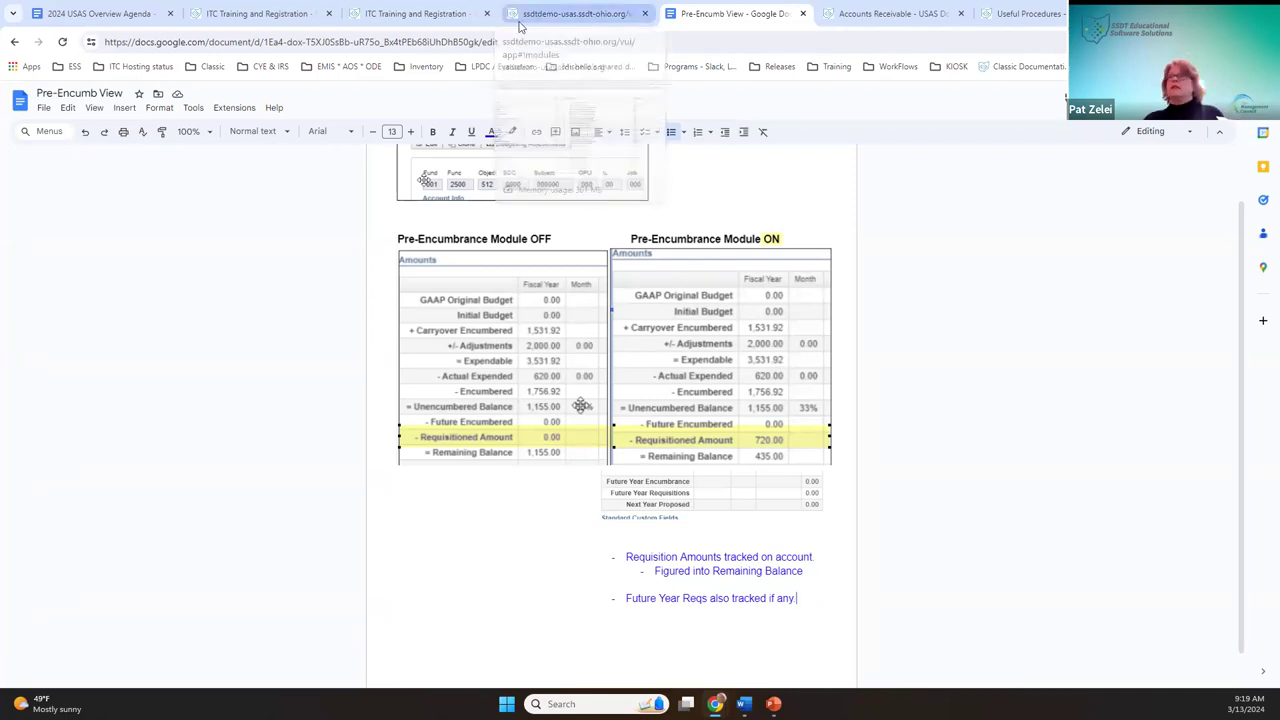
Step: Switch back to USAS and open the Requisitions transaction grid
{"action": "left_click", "coordinate": [540, 16]}
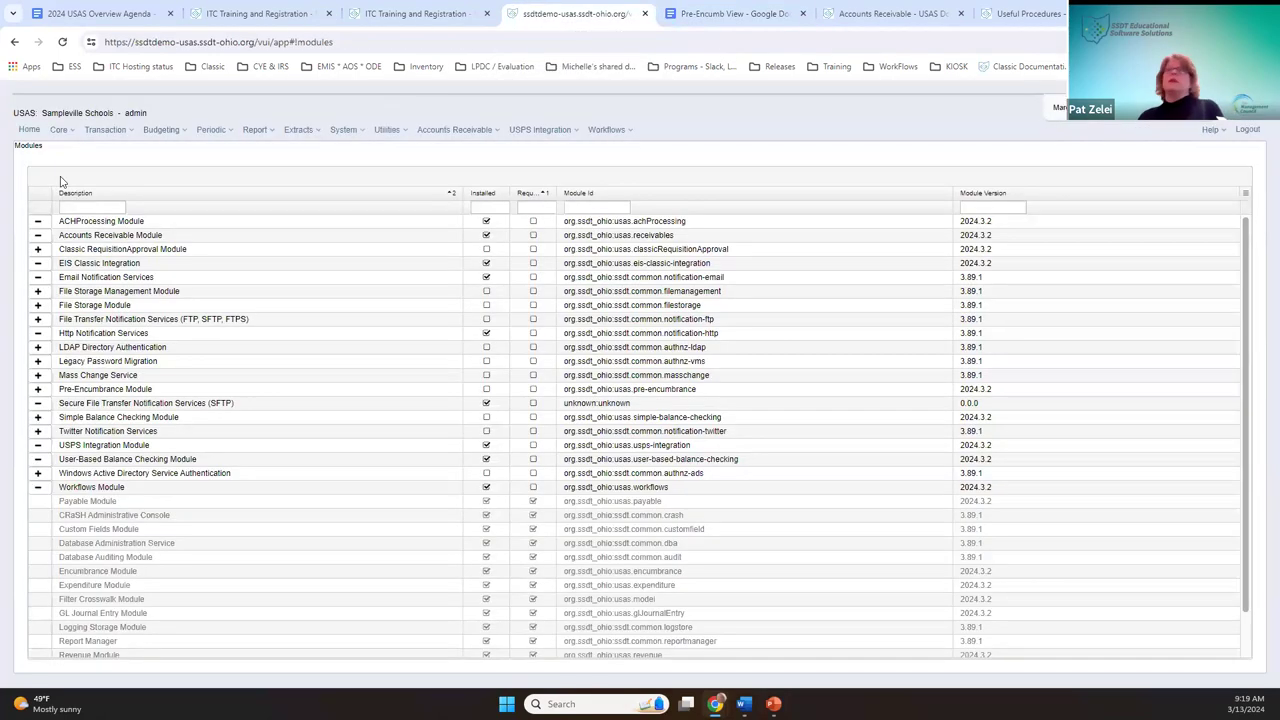
{"action": "left_click", "coordinate": [100, 131]}
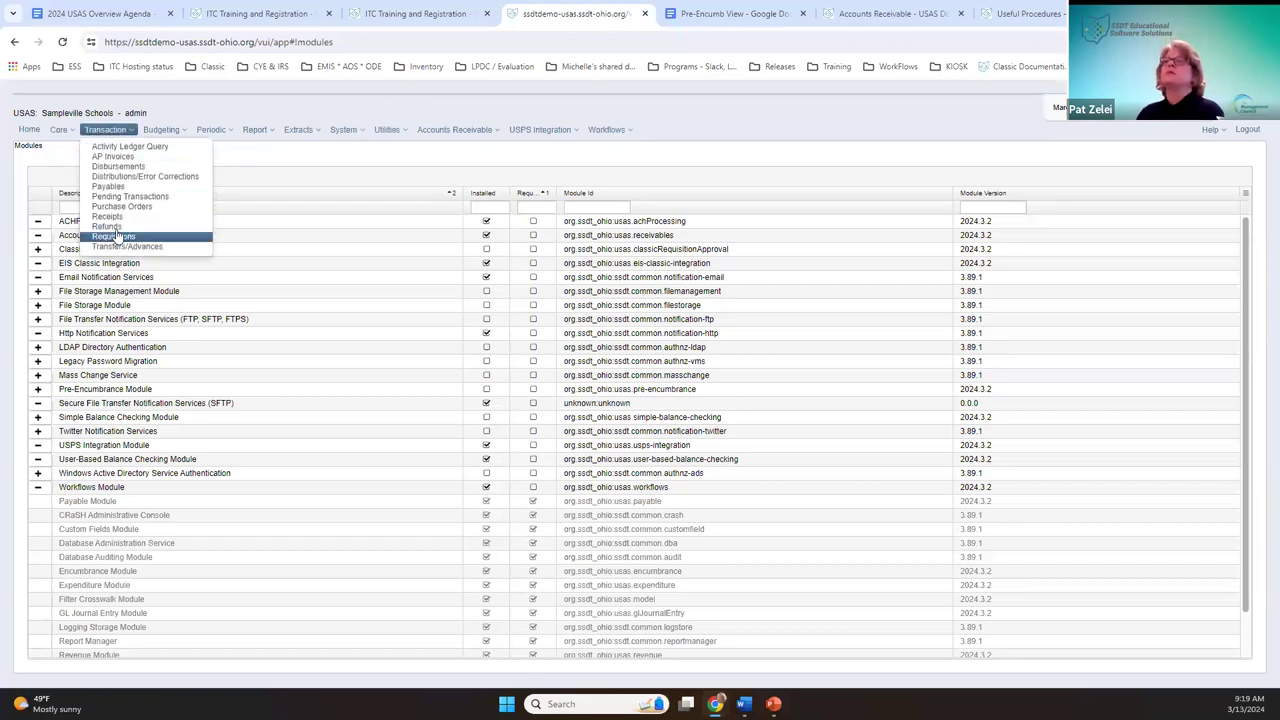
{"action": "left_click", "coordinate": [115, 236]}
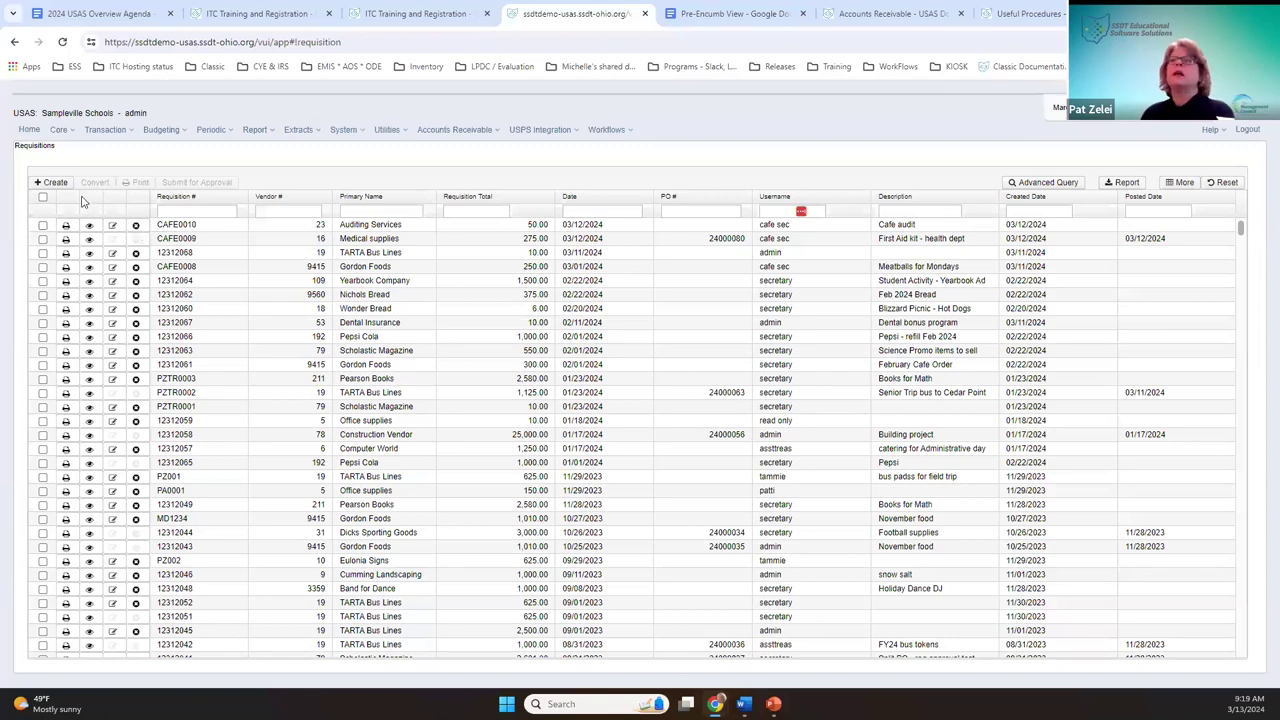
Step: Toggle the selection of requisition CAFE0010 on and off to show the Convert and Submit for Approval options
{"action": "left_click", "coordinate": [43, 226]}
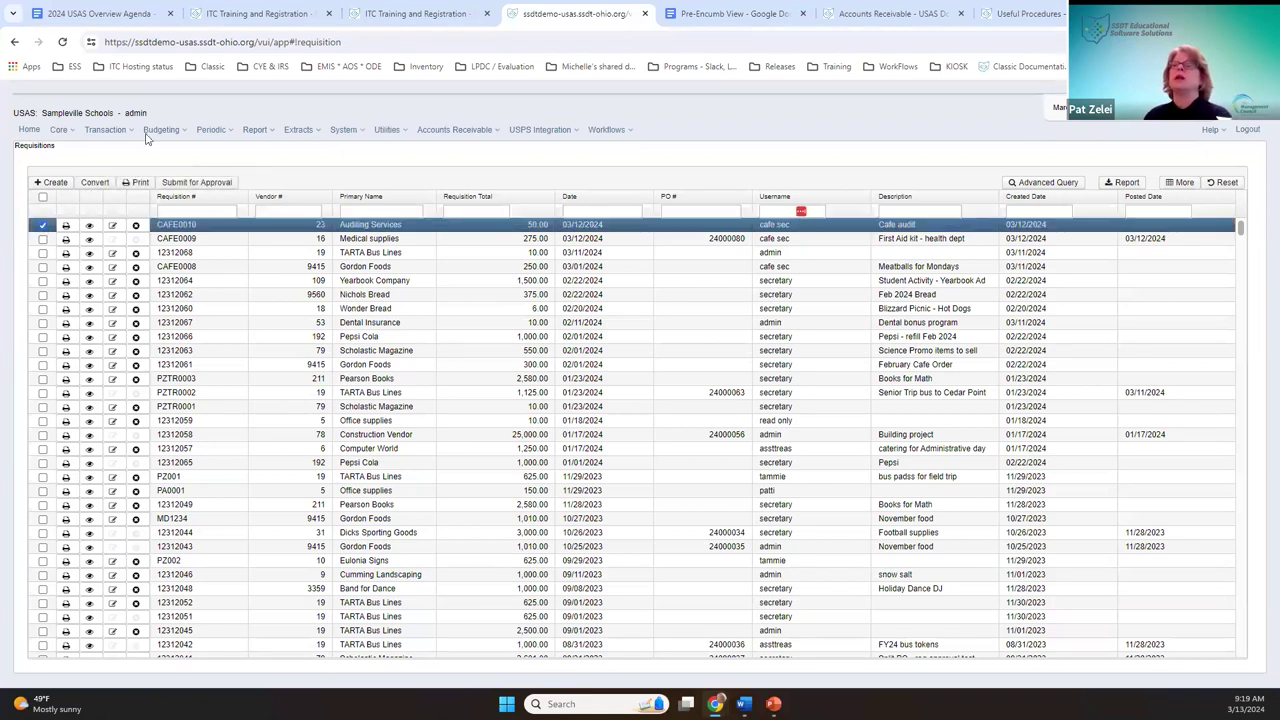
{"action": "left_click", "coordinate": [44, 226]}
{"action": "left_click", "coordinate": [43, 226]}
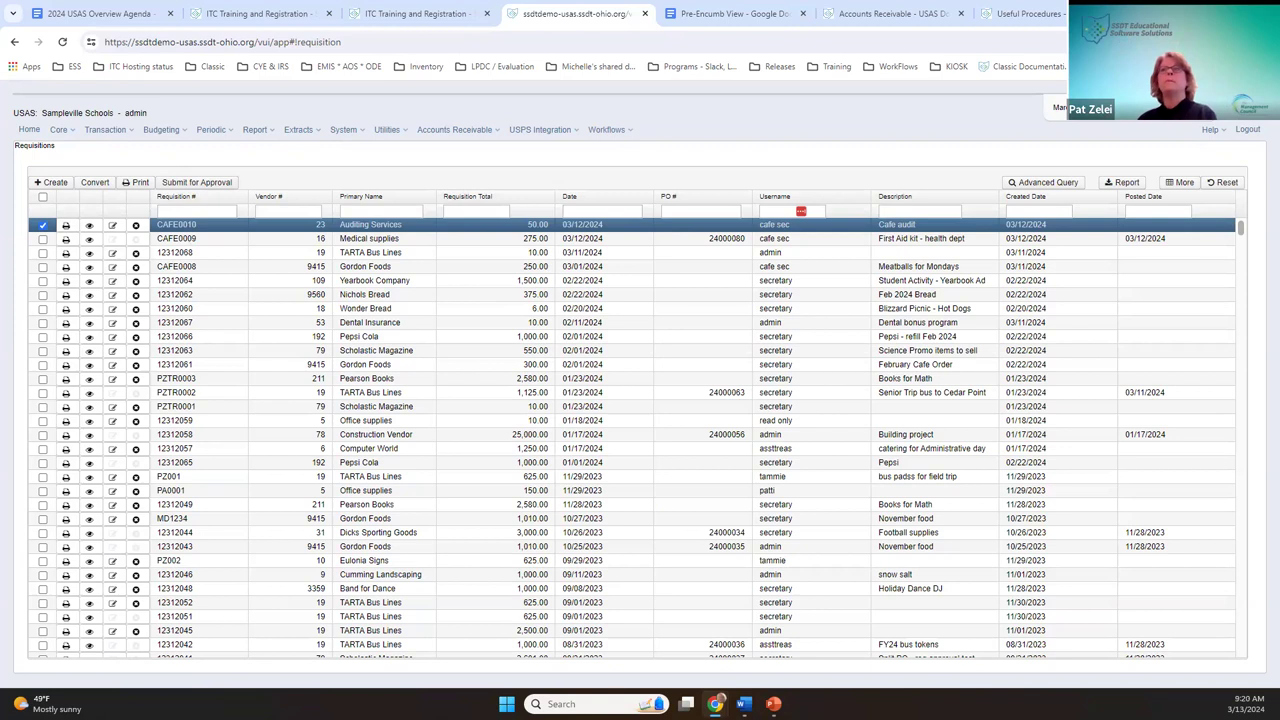
{"action": "left_click", "coordinate": [44, 226]}
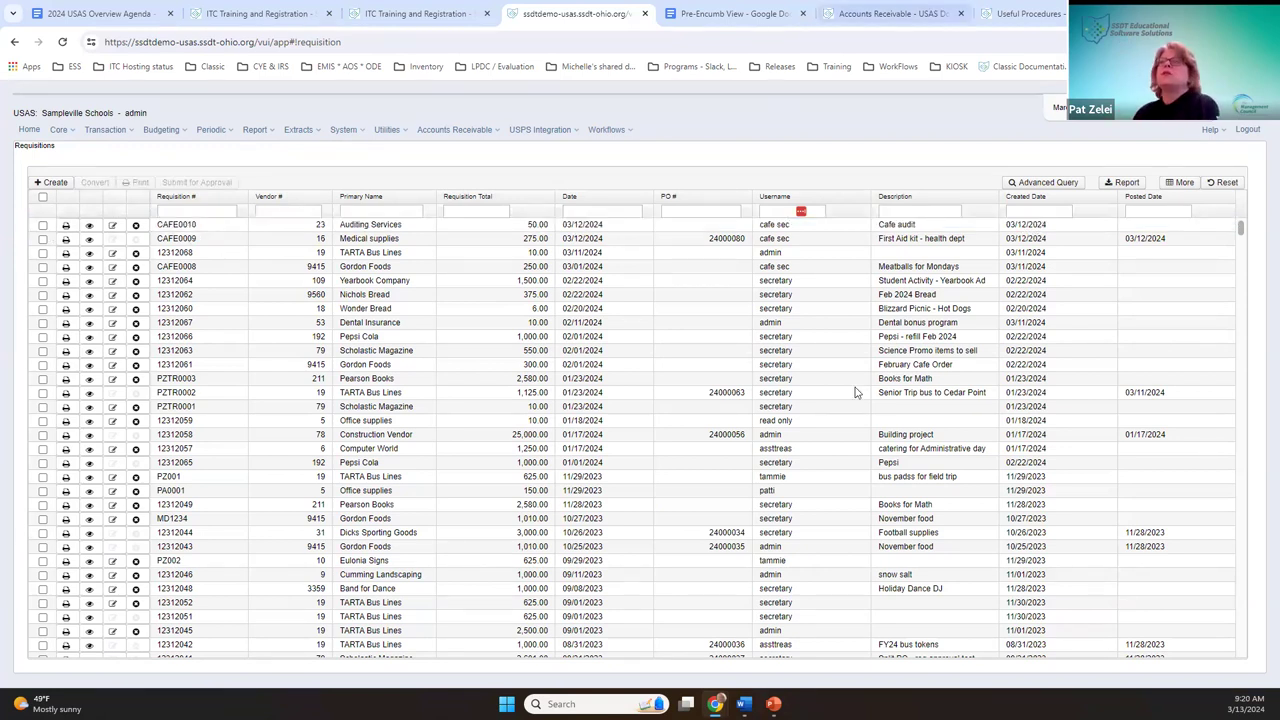
Step: Select requisitions CAFE0010, CAFE0009, 12312068 and CAFE0008, clear them, and select and clear all the listed requisitions
{"action": "left_click", "coordinate": [43, 226]}
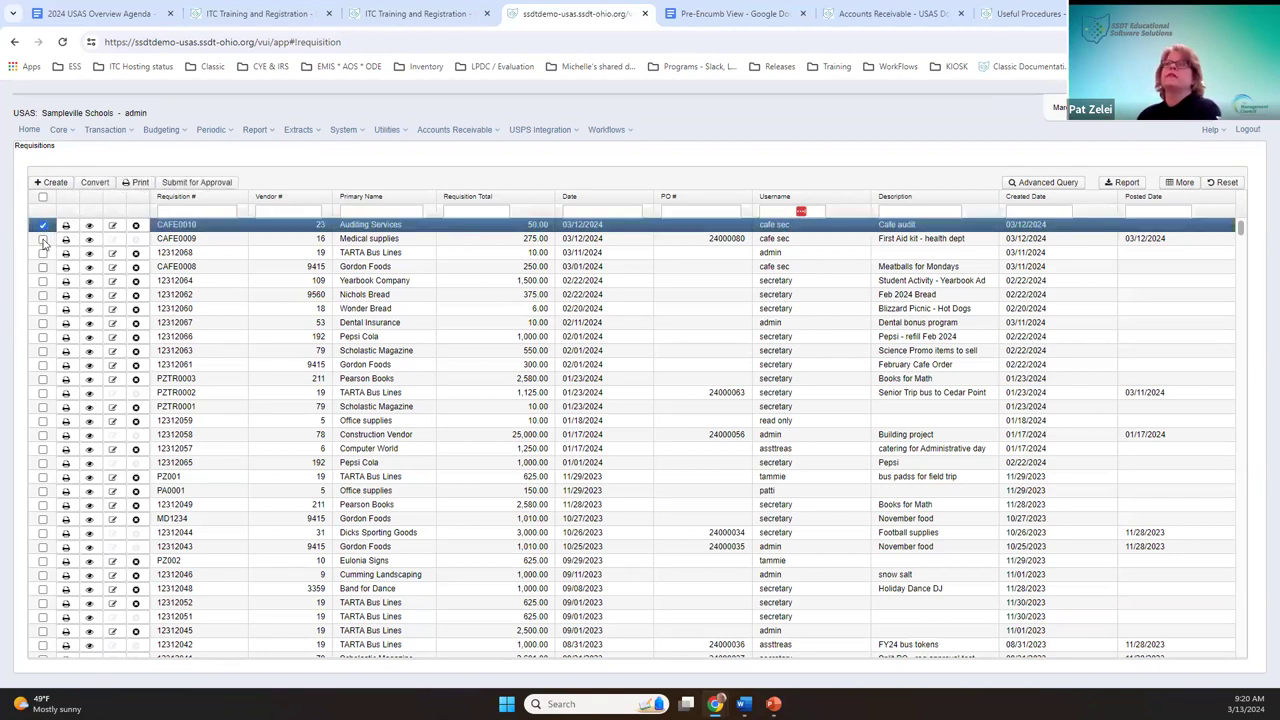
{"action": "left_click", "coordinate": [43, 240]}
{"action": "left_click", "coordinate": [43, 253]}
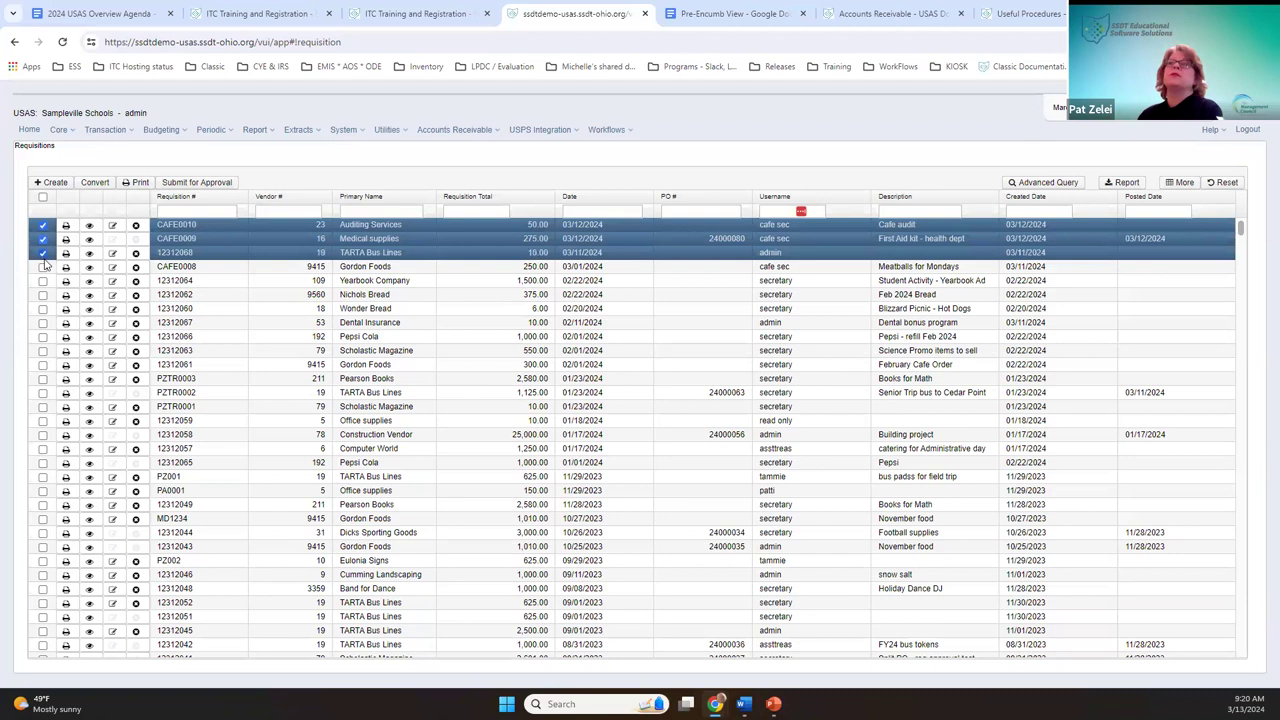
{"action": "left_click", "coordinate": [43, 267]}
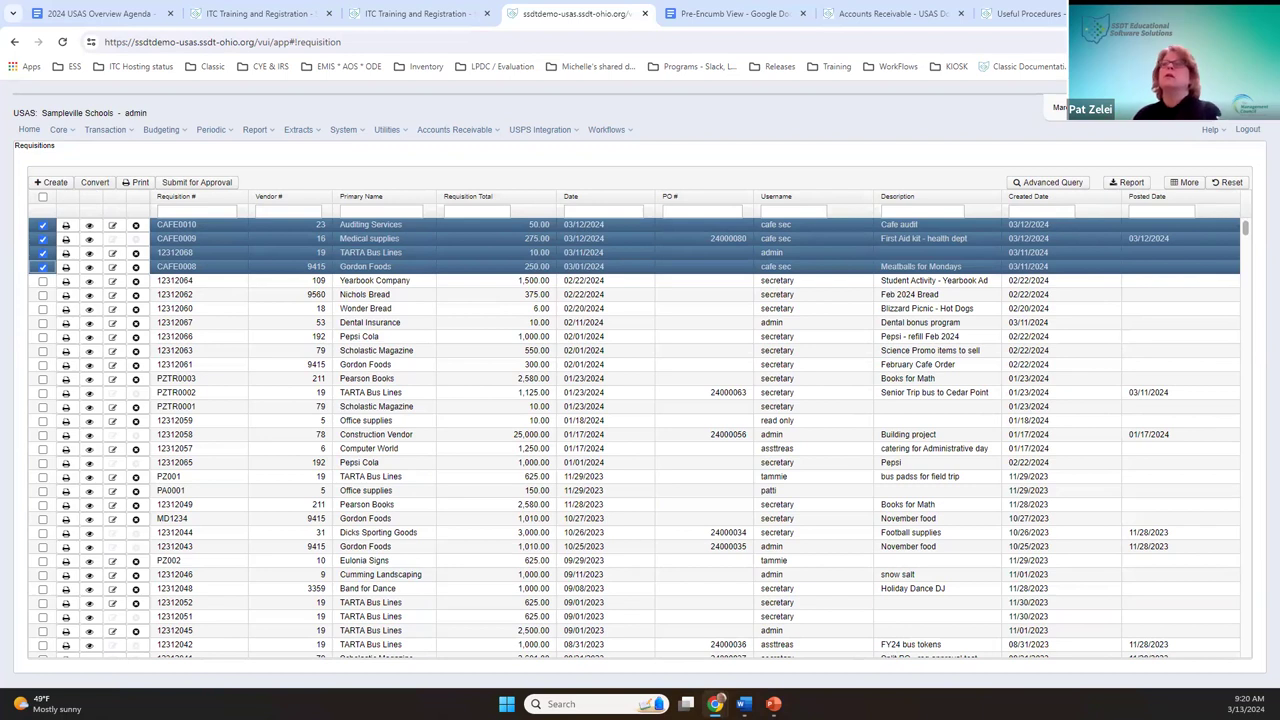
{"action": "left_click", "coordinate": [42, 198]}
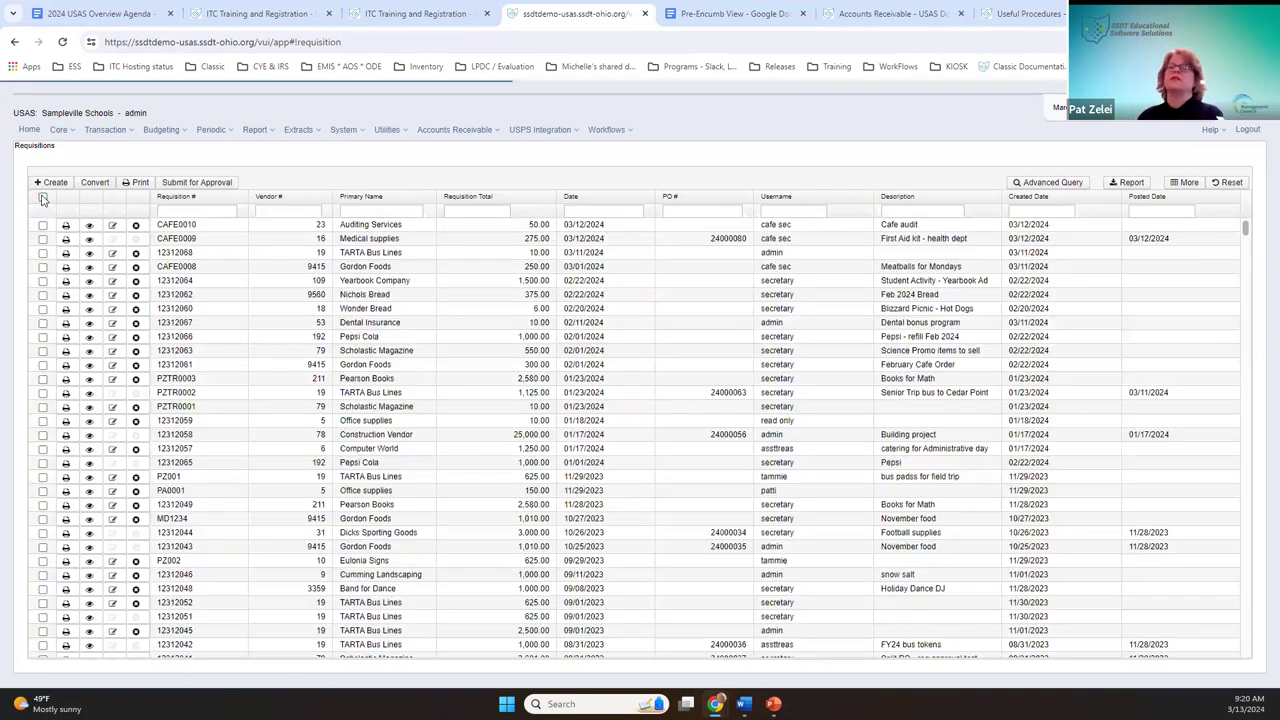
{"action": "left_click", "coordinate": [42, 198]}
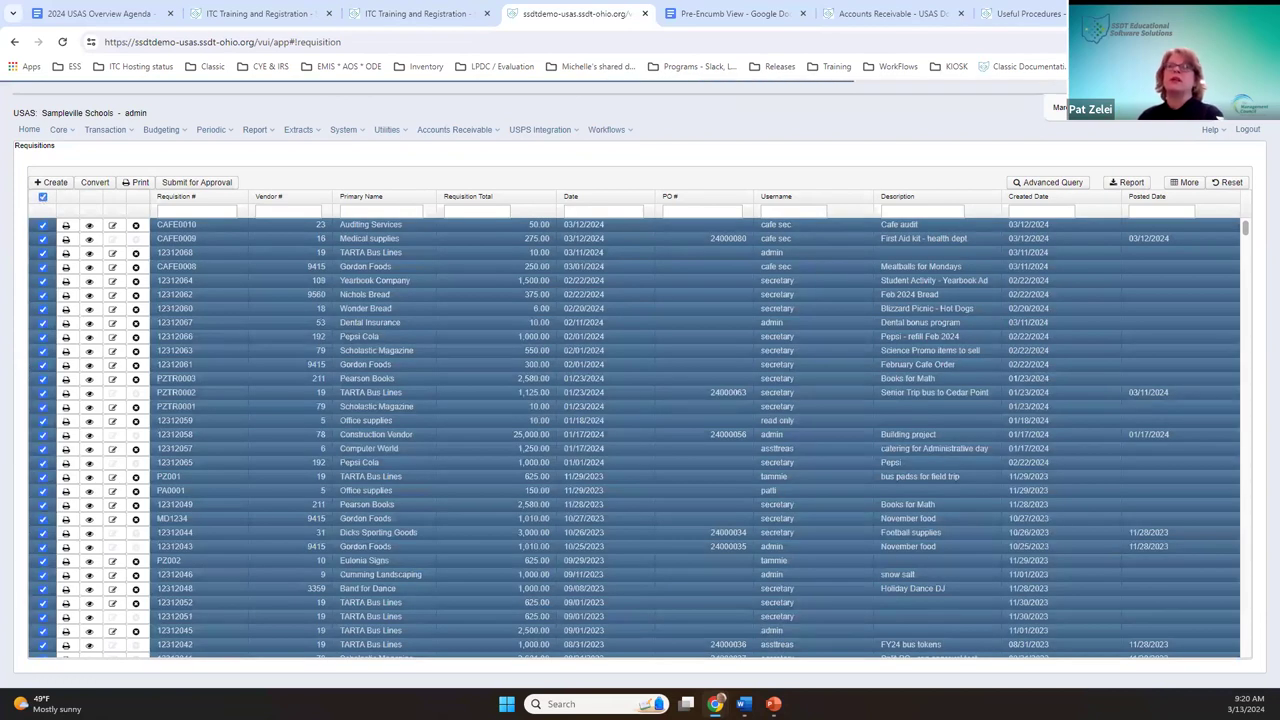
{"action": "left_click", "coordinate": [42, 198]}
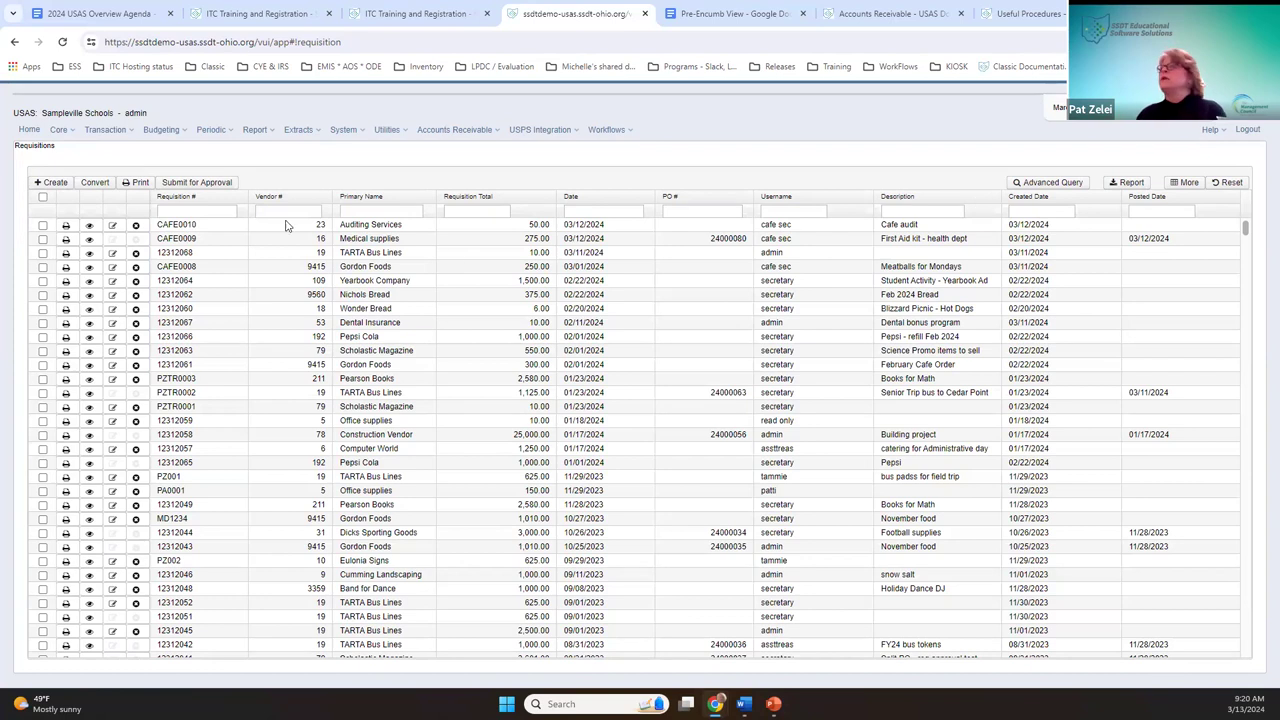
Step: Enter tarta as the Primary Name filter for the requisitions, and clear the filter
{"action": "left_click", "coordinate": [396, 212]}
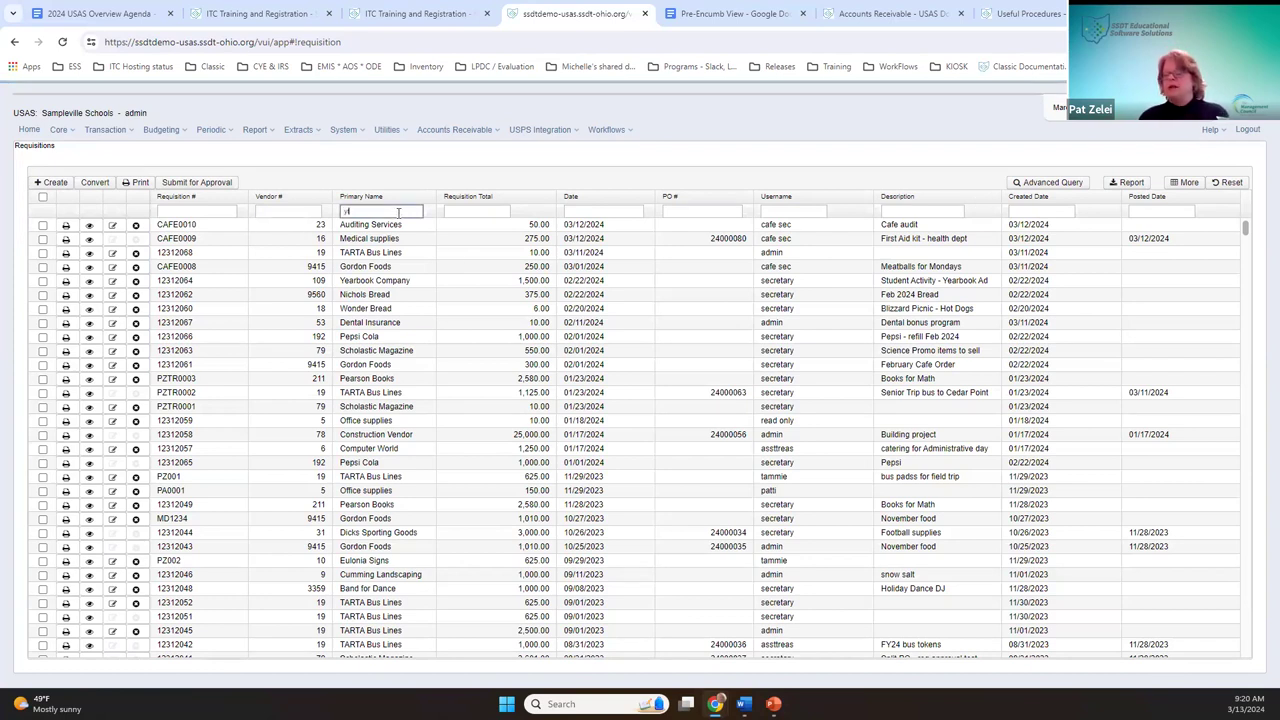
{"action": "type", "text": "tarta"}
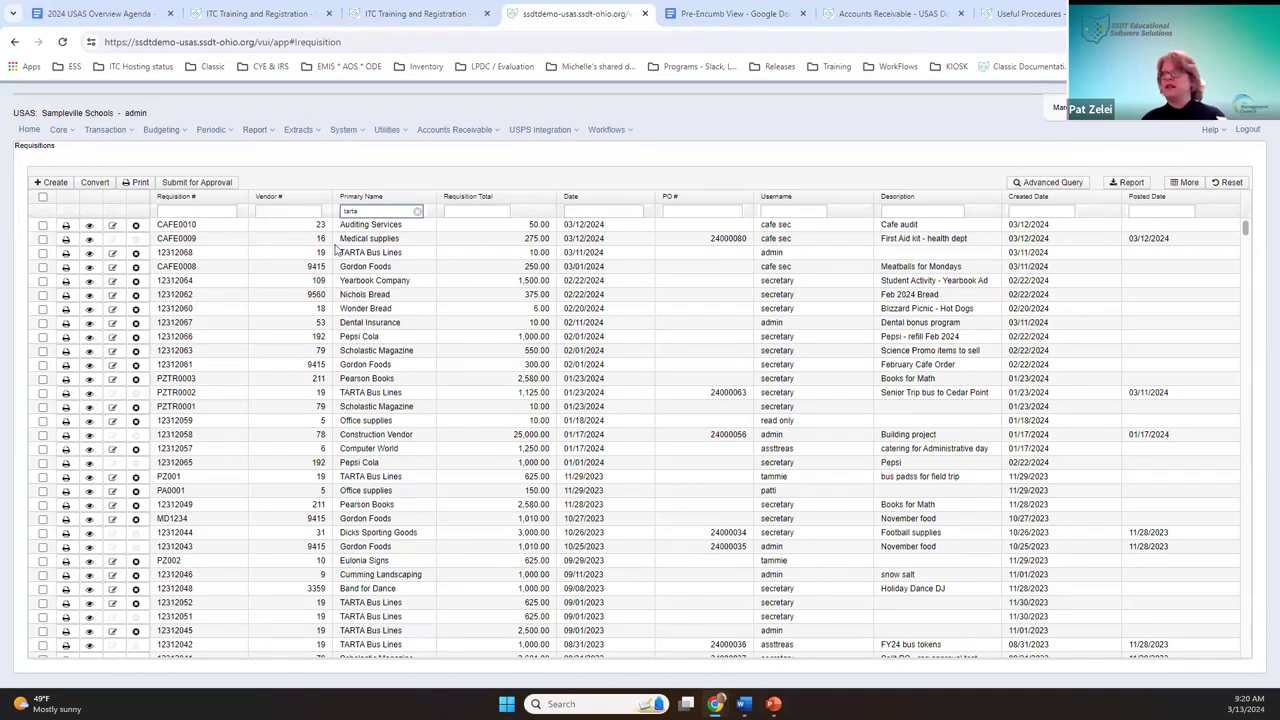
{"action": "left_click", "coordinate": [417, 214]}
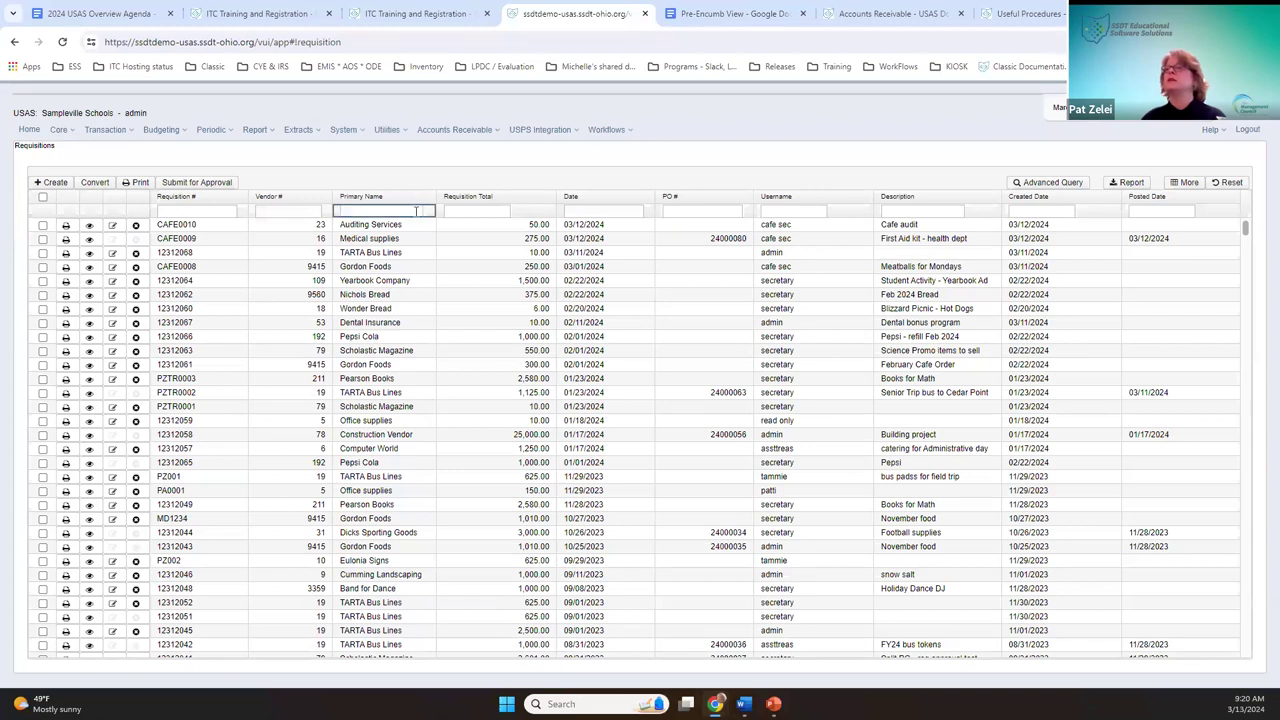
Step: Open the Advanced Query for requisitions, and toggle the grid's select-all option
{"action": "left_click", "coordinate": [1059, 186]}
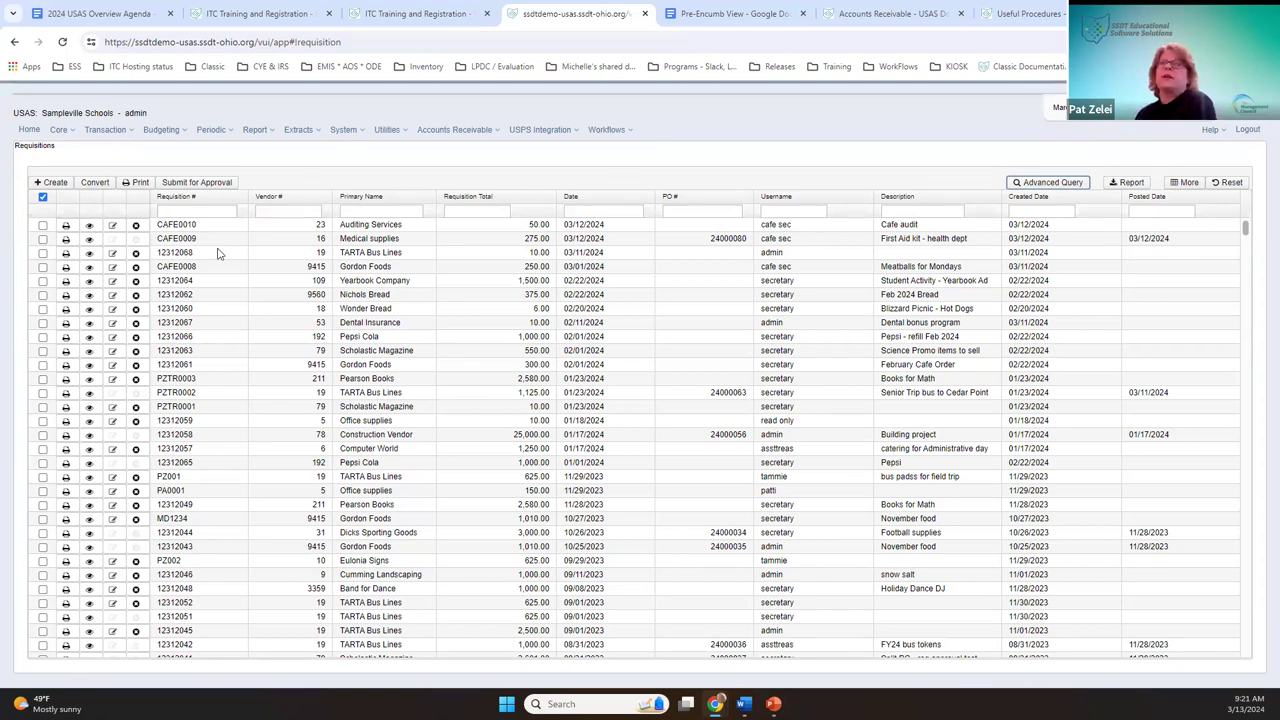
{"action": "left_click", "coordinate": [44, 199]}
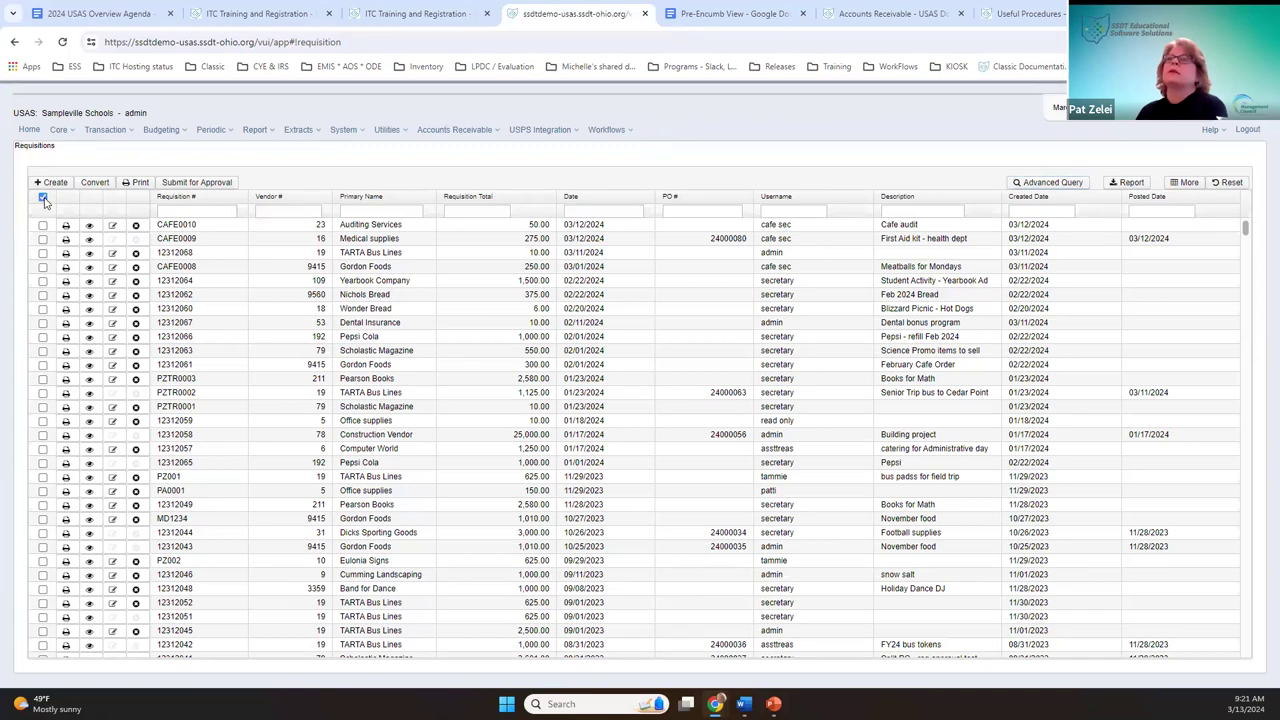
Step: Reload the requisitions page and add the Converted, Workflow Approval Status and PO Multivendor columns to the grid
{"action": "left_click", "coordinate": [1188, 186]}
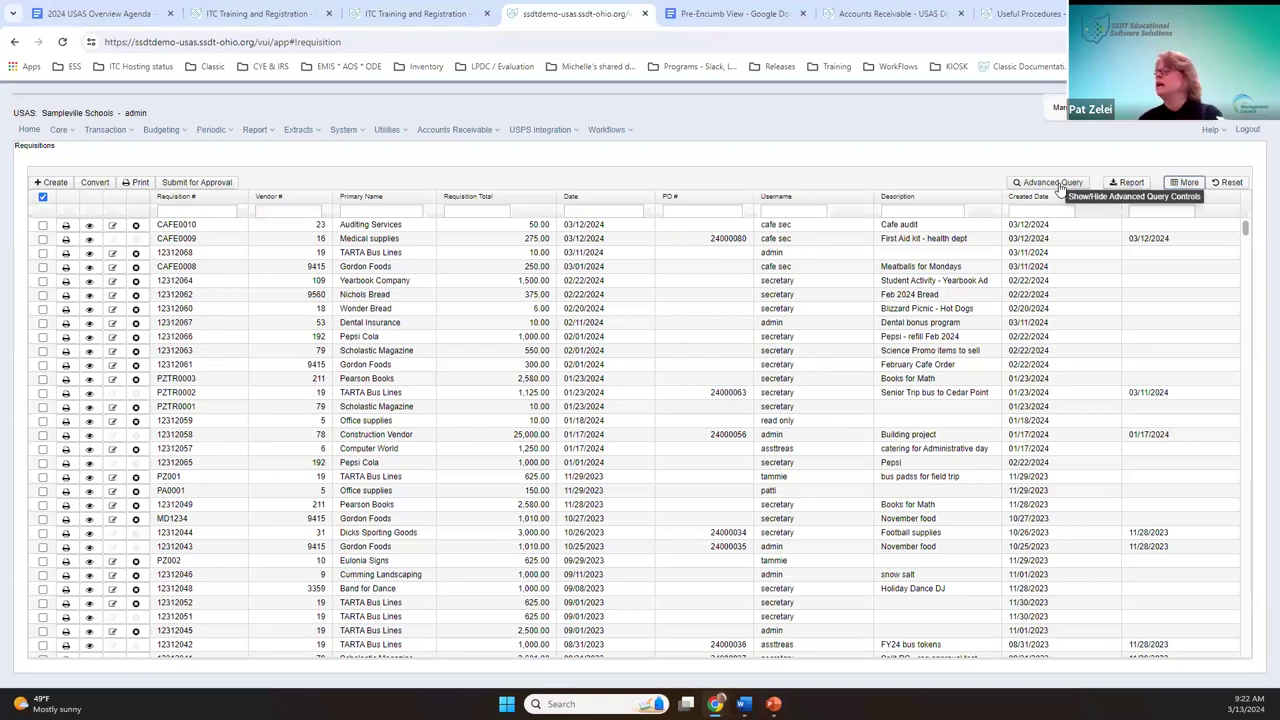
{"action": "left_click", "coordinate": [63, 42]}
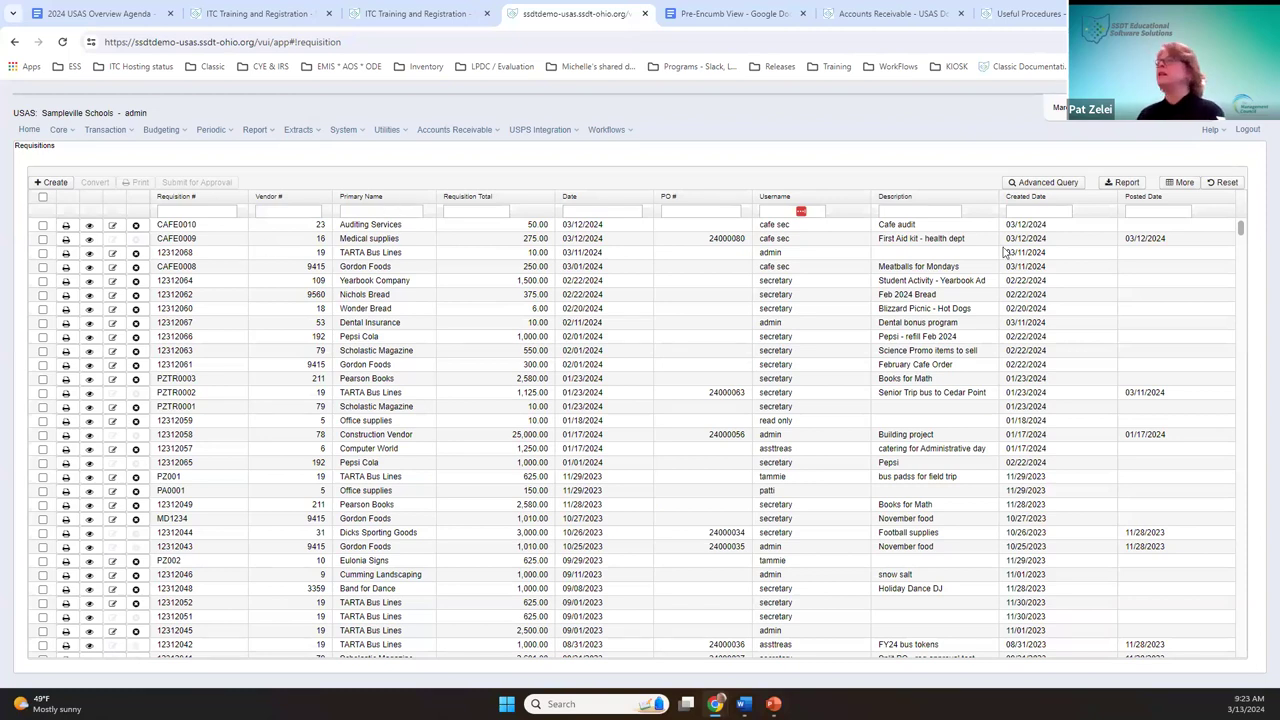
{"action": "left_click", "coordinate": [1180, 186]}
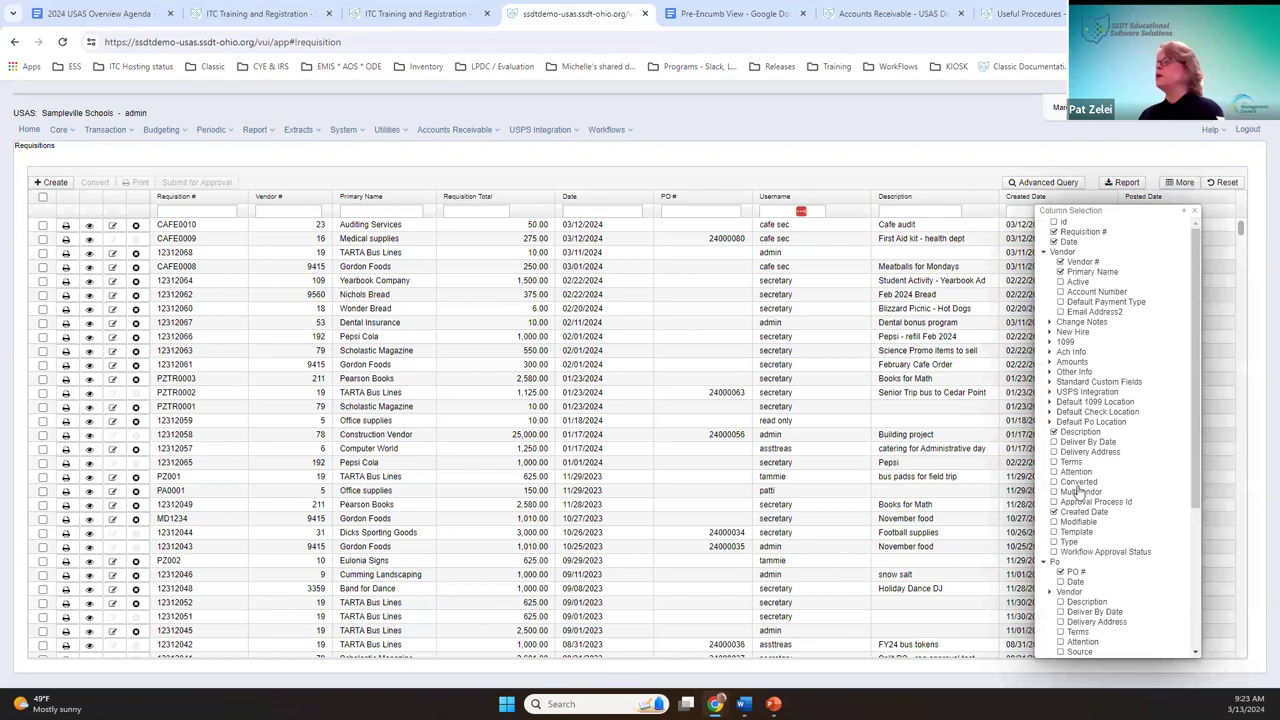
{"action": "left_click", "coordinate": [1078, 483]}
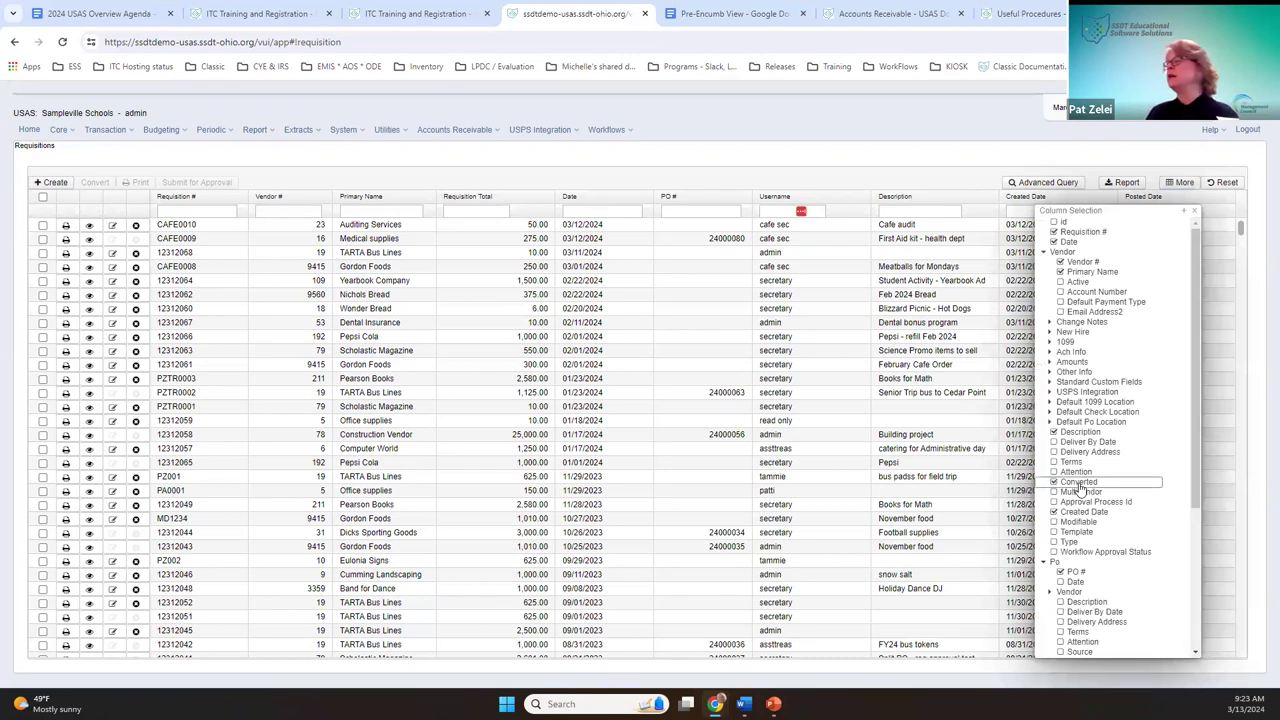
{"action": "left_click", "coordinate": [1093, 558]}
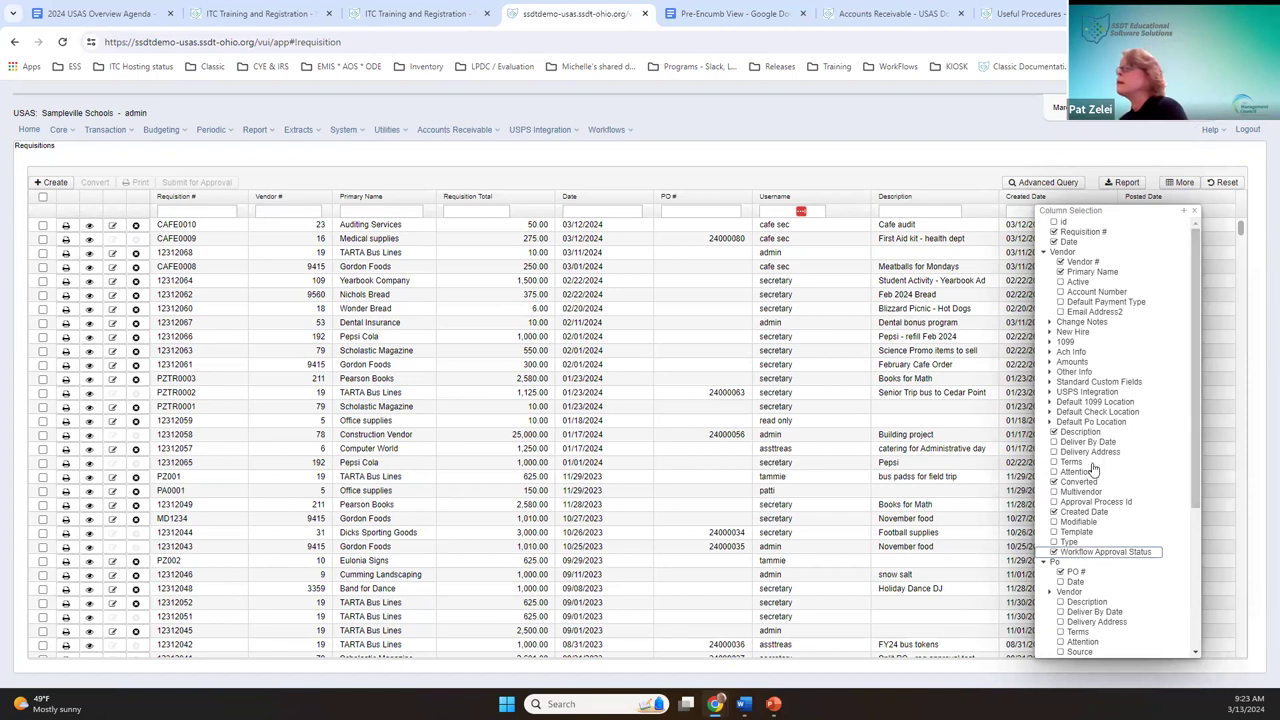
{"action": "scroll", "coordinate": [1116, 528], "scroll_direction": "down", "scroll_amount": 1}
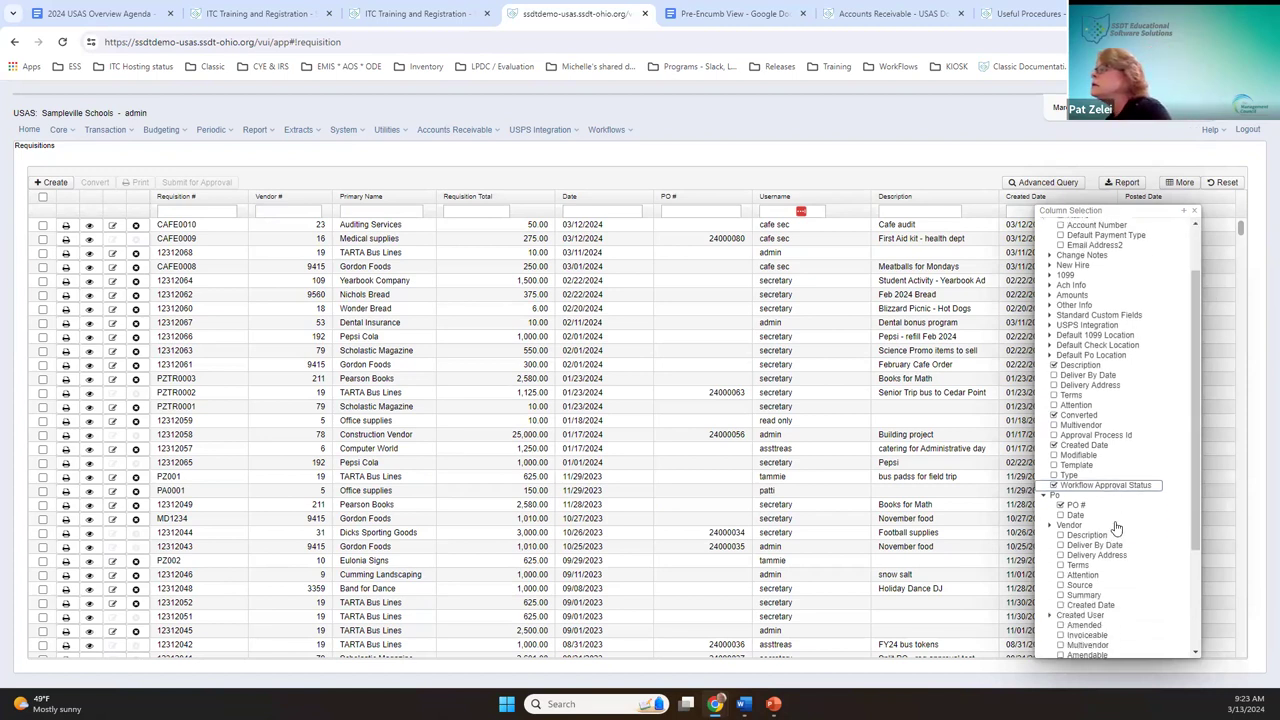
{"action": "left_click", "coordinate": [1095, 646]}
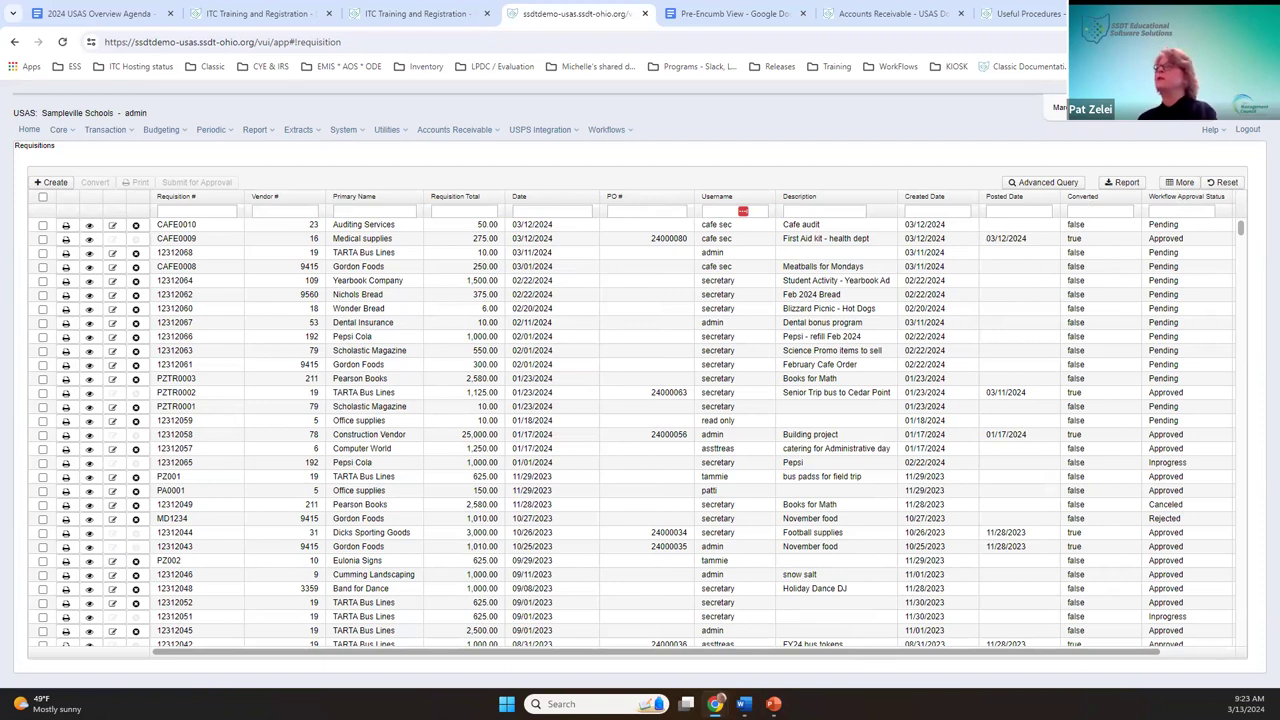
Step: Move the Multivendor column in the requisitions grid so that it sits between PO # and Username
{"action": "left_click", "coordinate": [1215, 657]}
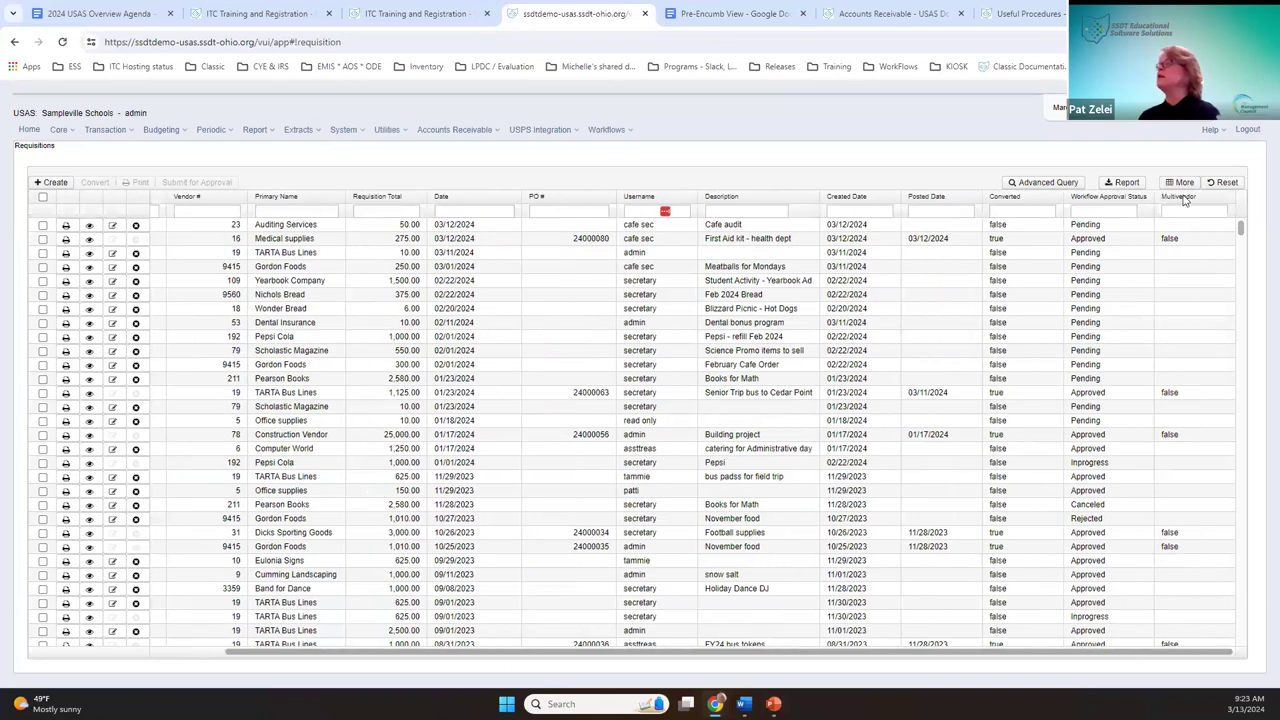
{"action": "mouse_move", "coordinate": [1005, 200]}
{"action": "left_mouse_down"}
{"action": "mouse_move", "coordinate": [660, 198]}
{"action": "mouse_move", "coordinate": [650, 214]}
{"action": "mouse_move", "coordinate": [825, 276]}
{"action": "left_mouse_up"}
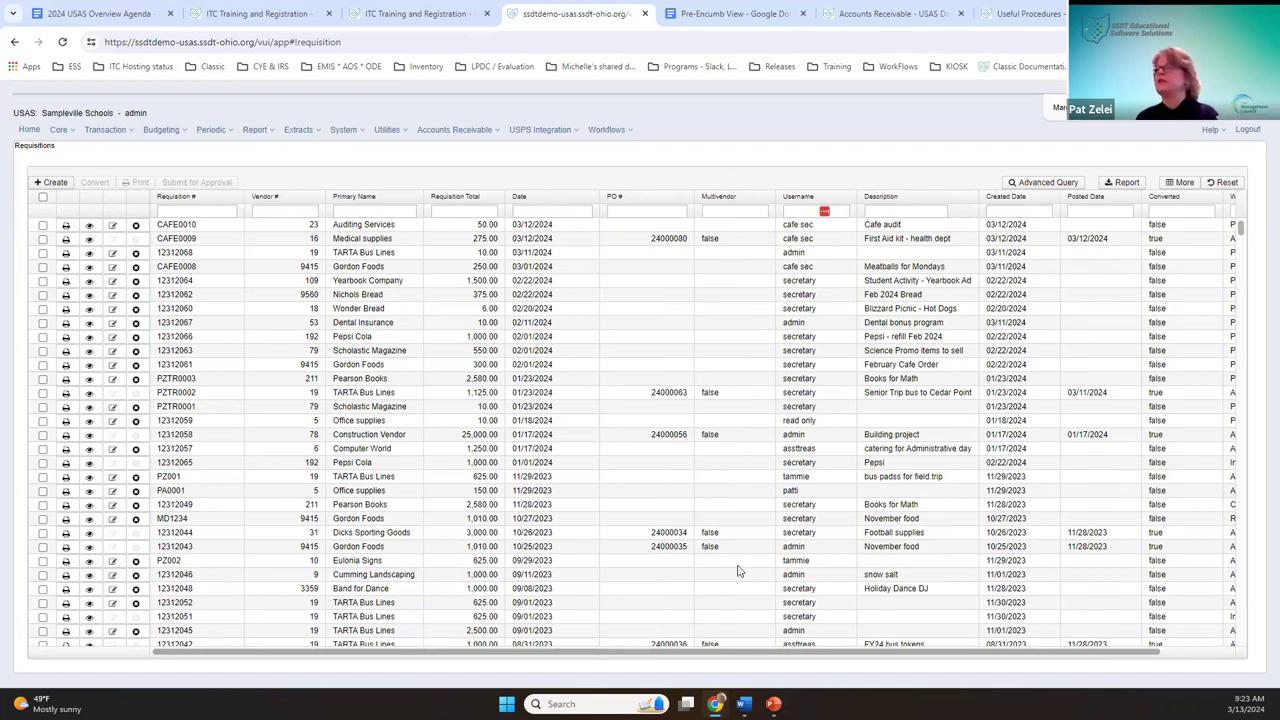
{"action": "scroll", "coordinate": [745, 611], "scroll_direction": "down", "scroll_amount": 2}
{"action": "scroll", "coordinate": [720, 500], "scroll_direction": "up", "scroll_amount": 2}
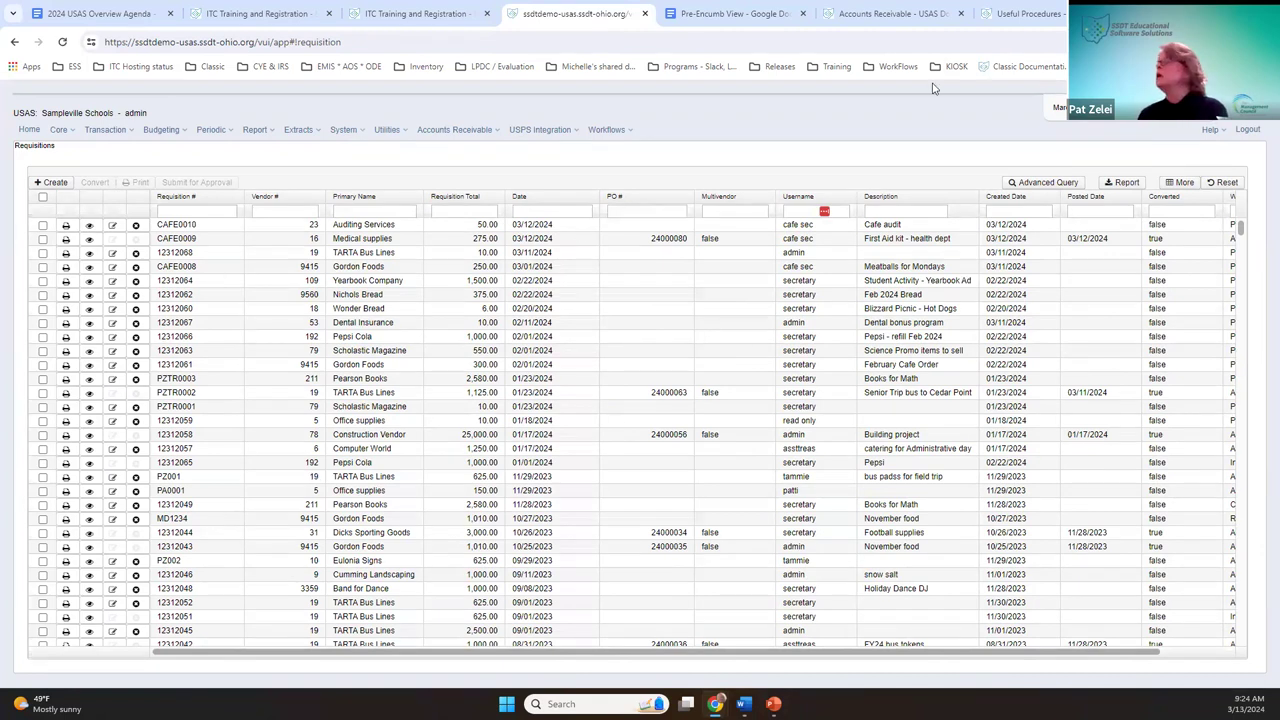
Step: Open the Advanced Query controls and load the saved query Finance Office Supplies
{"action": "left_click", "coordinate": [1065, 186]}
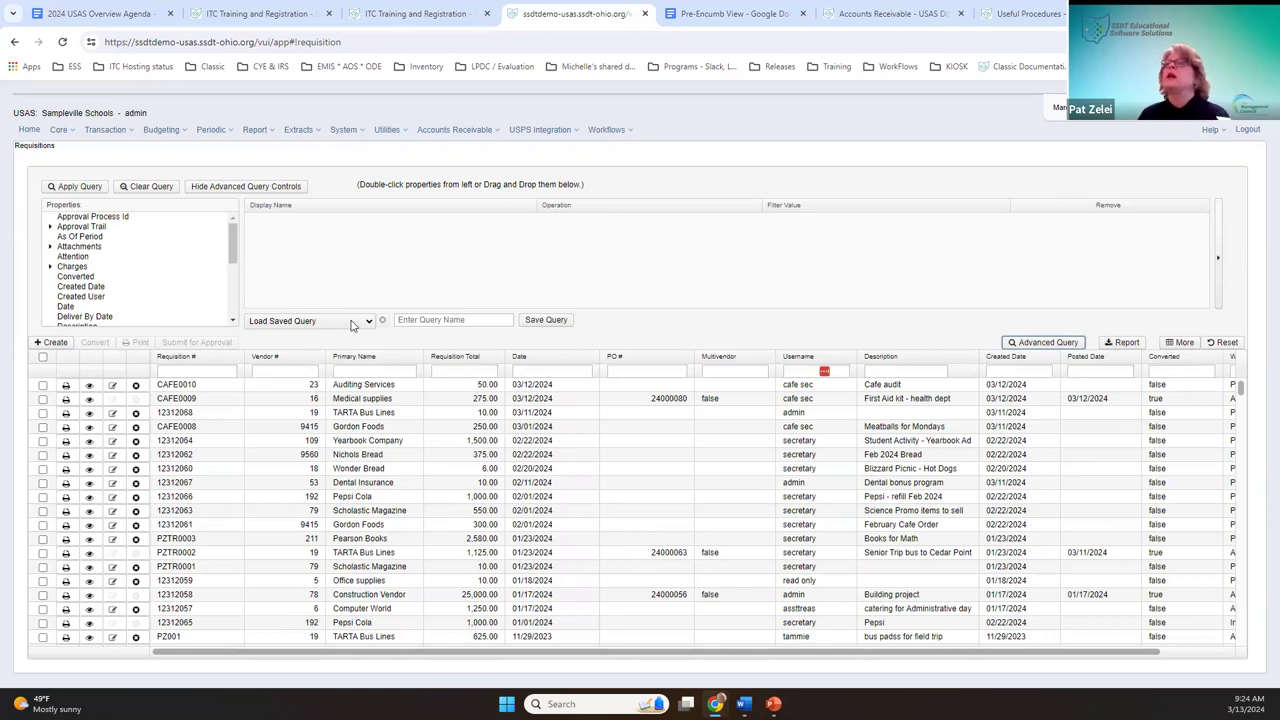
{"action": "left_click", "coordinate": [456, 320]}
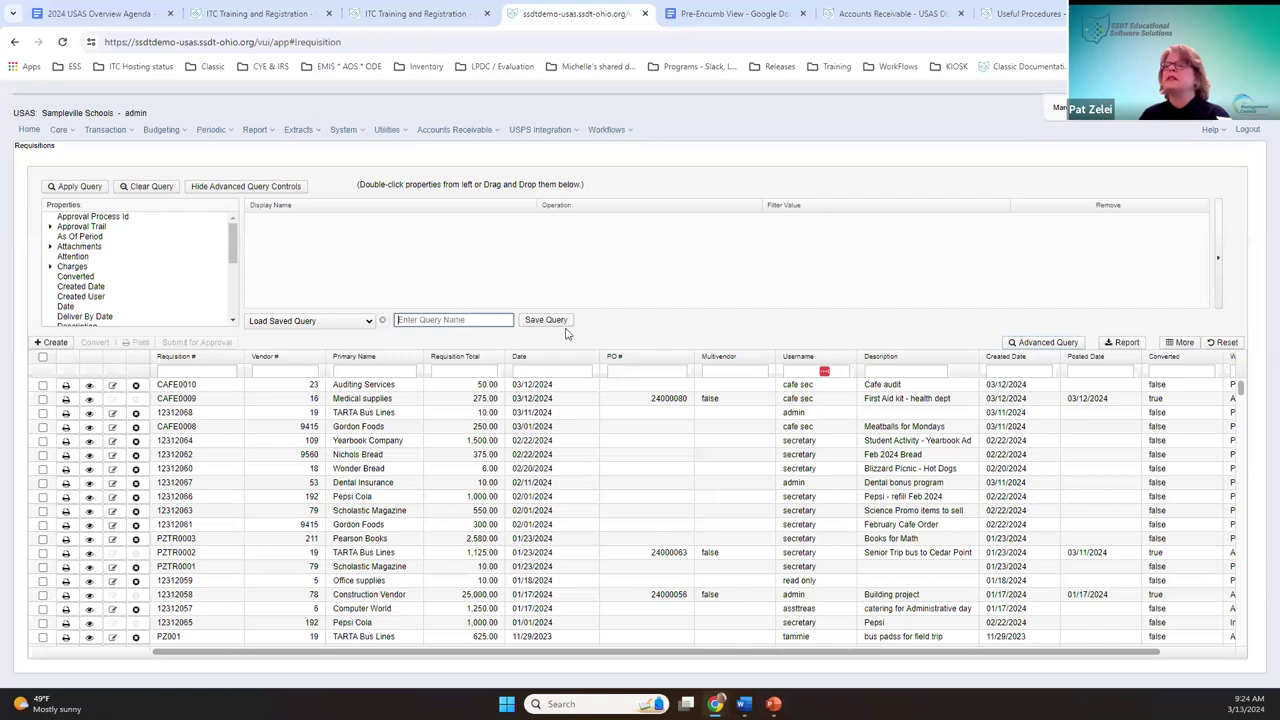
{"action": "left_click", "coordinate": [358, 325]}
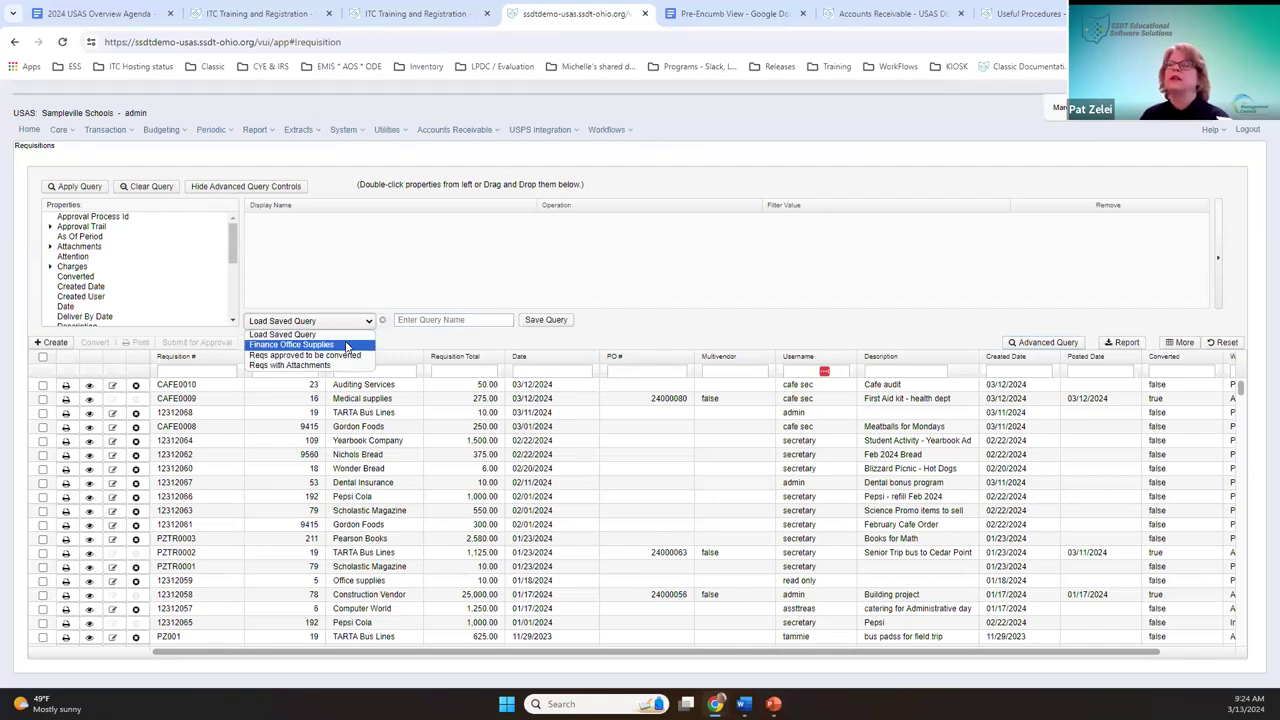
{"action": "left_click", "coordinate": [300, 344]}
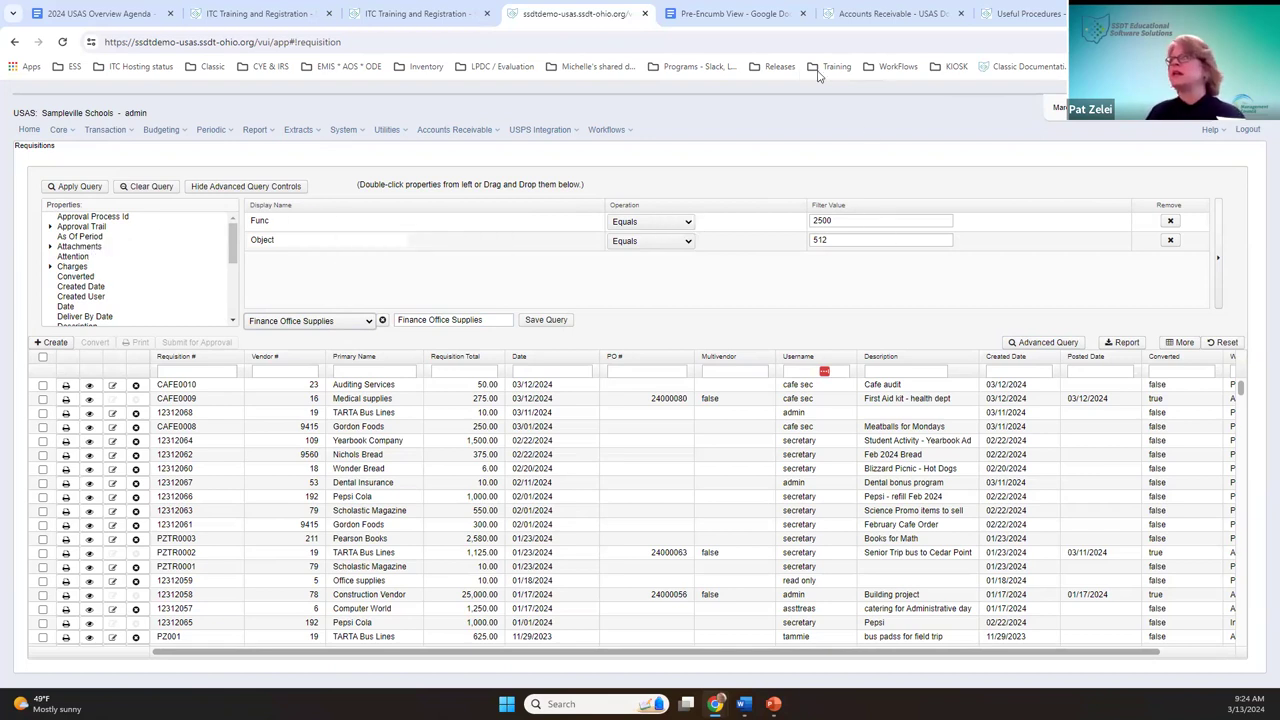
Step: Check the account amounts in the Pre-Encumb View document, and apply the Finance Office Supplies query to the requisitions
{"action": "left_click", "coordinate": [737, 14]}
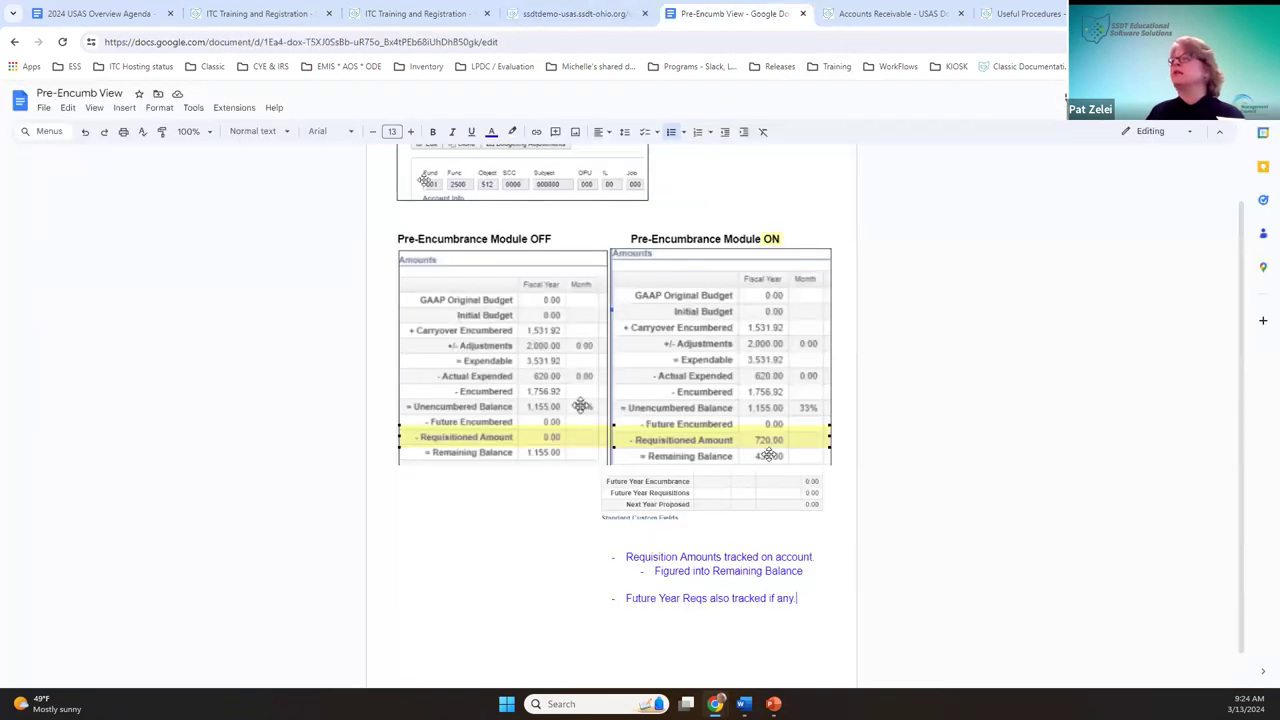
{"action": "left_click", "coordinate": [590, 14]}
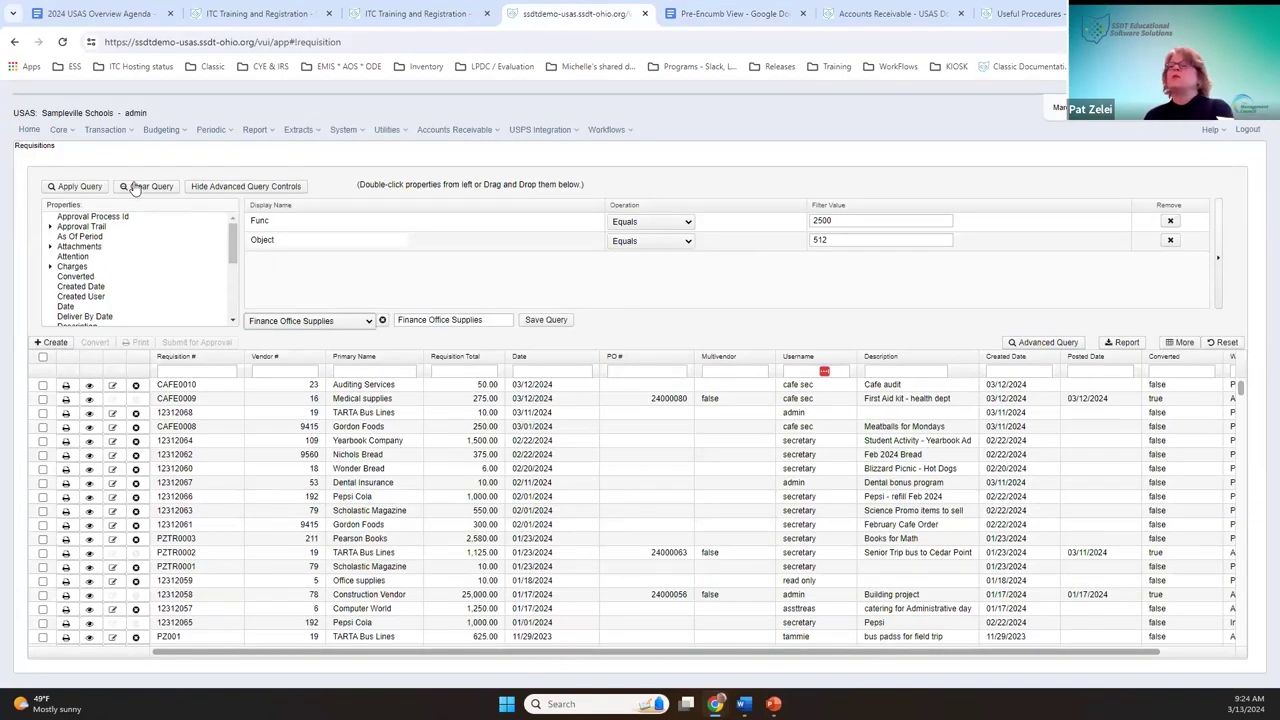
{"action": "left_click", "coordinate": [89, 190]}
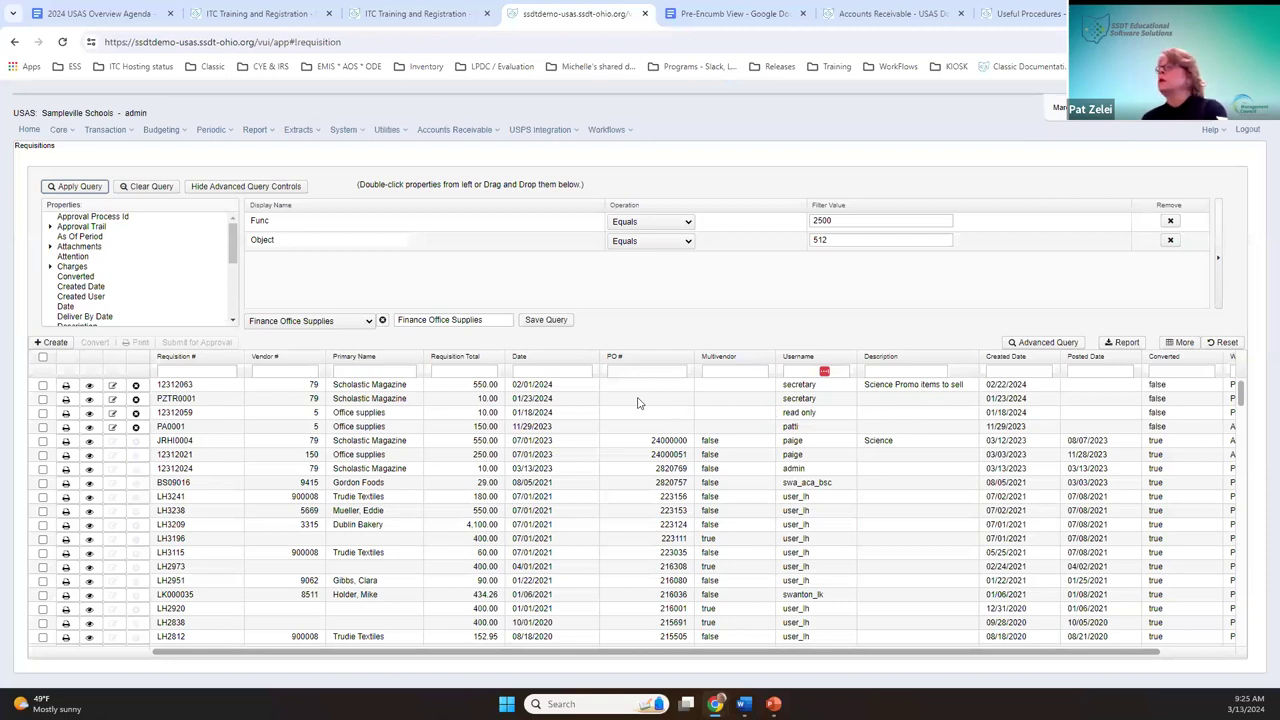
Step: Move the Converted column in front of PO # and filter it by f to list only unconverted requisitions
{"action": "mouse_move", "coordinate": [1152, 357]}
{"action": "left_mouse_down"}
{"action": "mouse_move", "coordinate": [1153, 368]}
{"action": "mouse_move", "coordinate": [640, 371]}
{"action": "mouse_move", "coordinate": [600, 388]}
{"action": "left_mouse_up"}
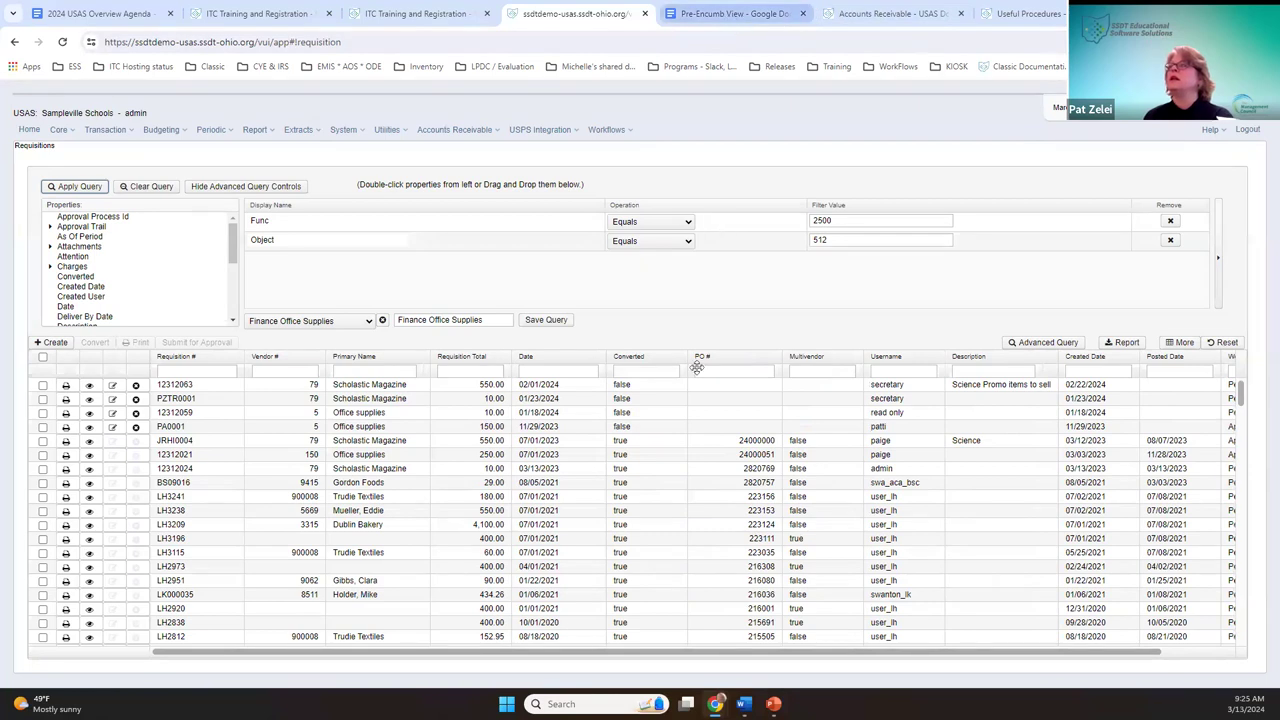
{"action": "key", "text": "ctrl+Tab"}
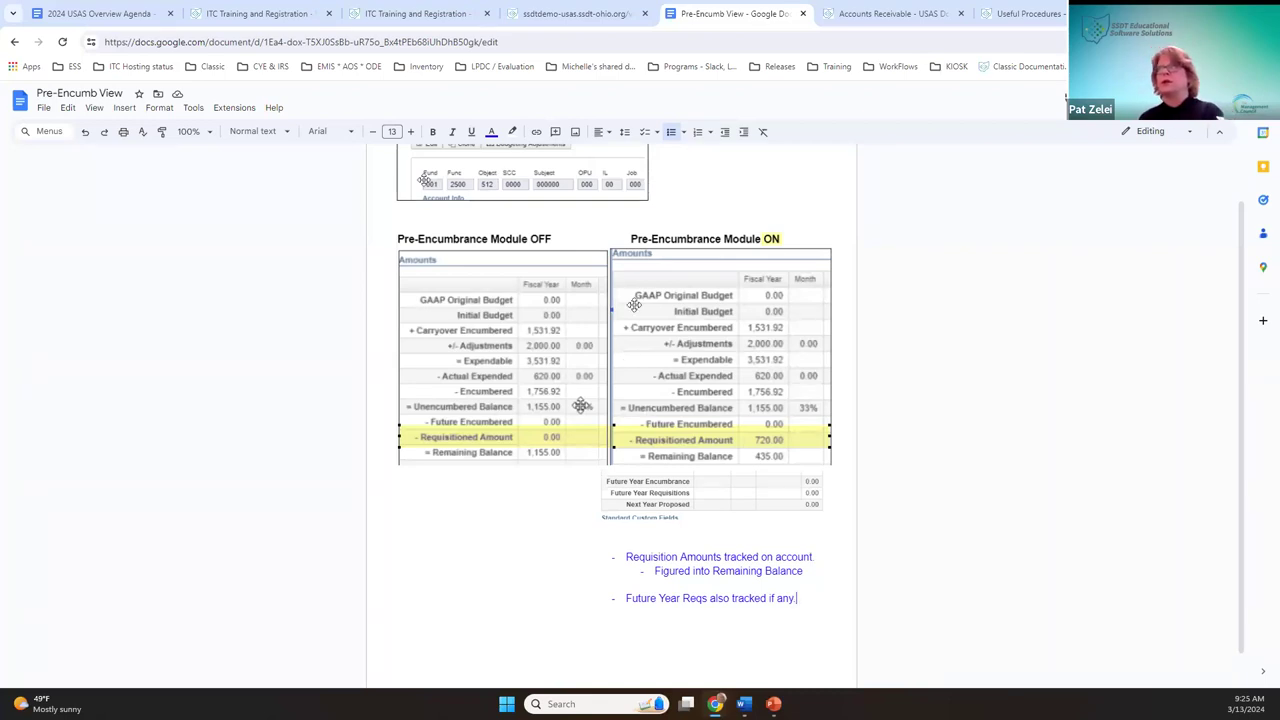
{"action": "key", "text": "ctrl+shift+Tab"}
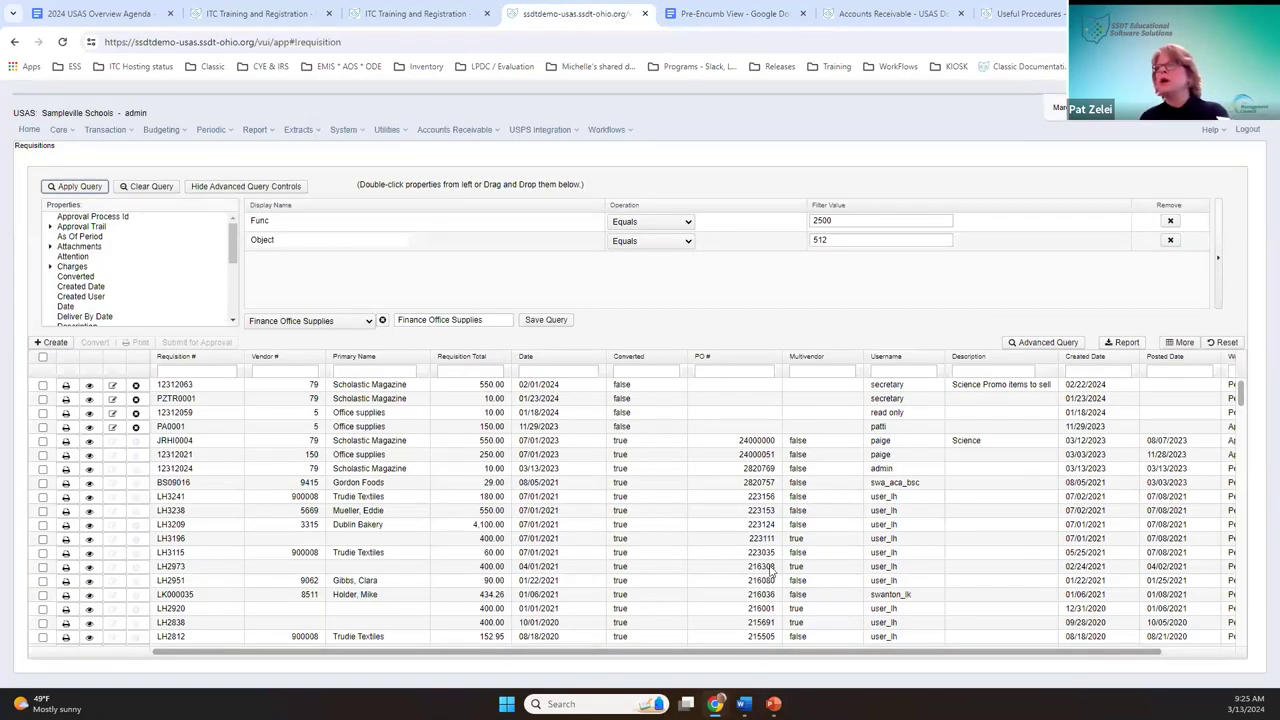
{"action": "left_click", "coordinate": [657, 371]}
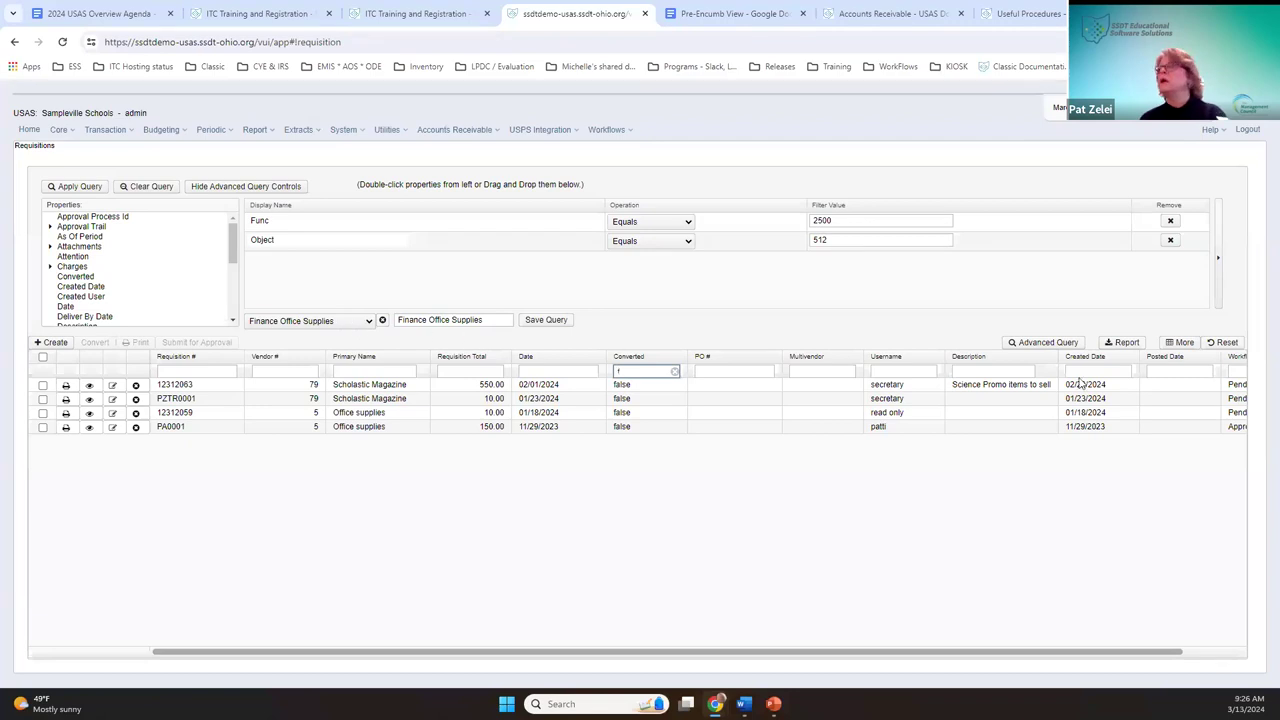
Step: Generate the Requisition Report as a portrait, Letter-size PDF download and open the downloaded file
{"action": "left_click", "coordinate": [1125, 344]}
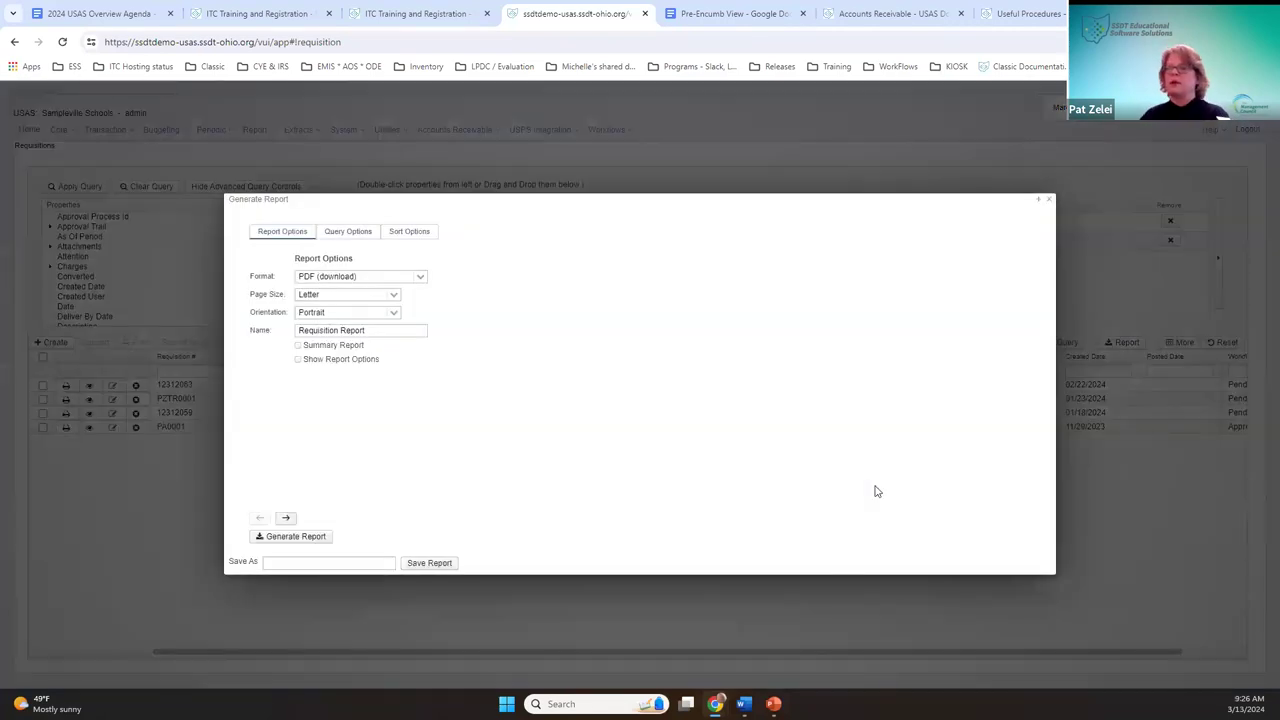
{"action": "left_click", "coordinate": [1050, 200]}
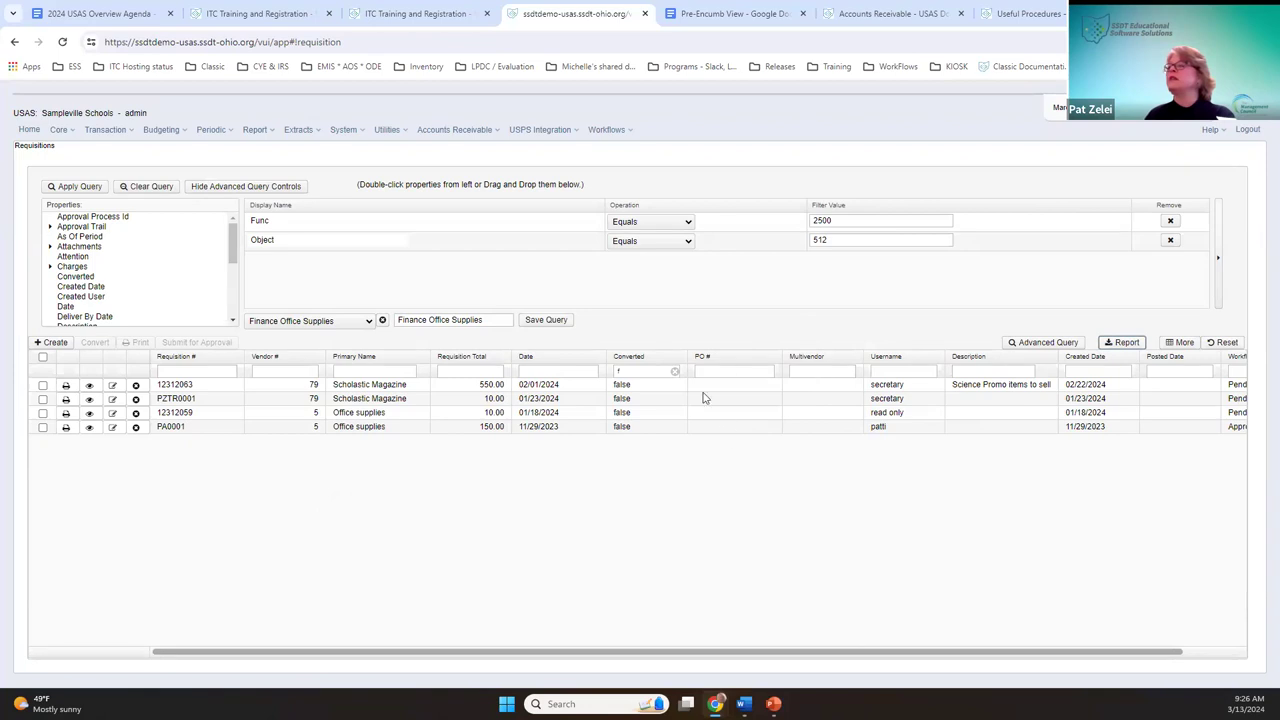
{"action": "left_click", "coordinate": [1122, 344]}
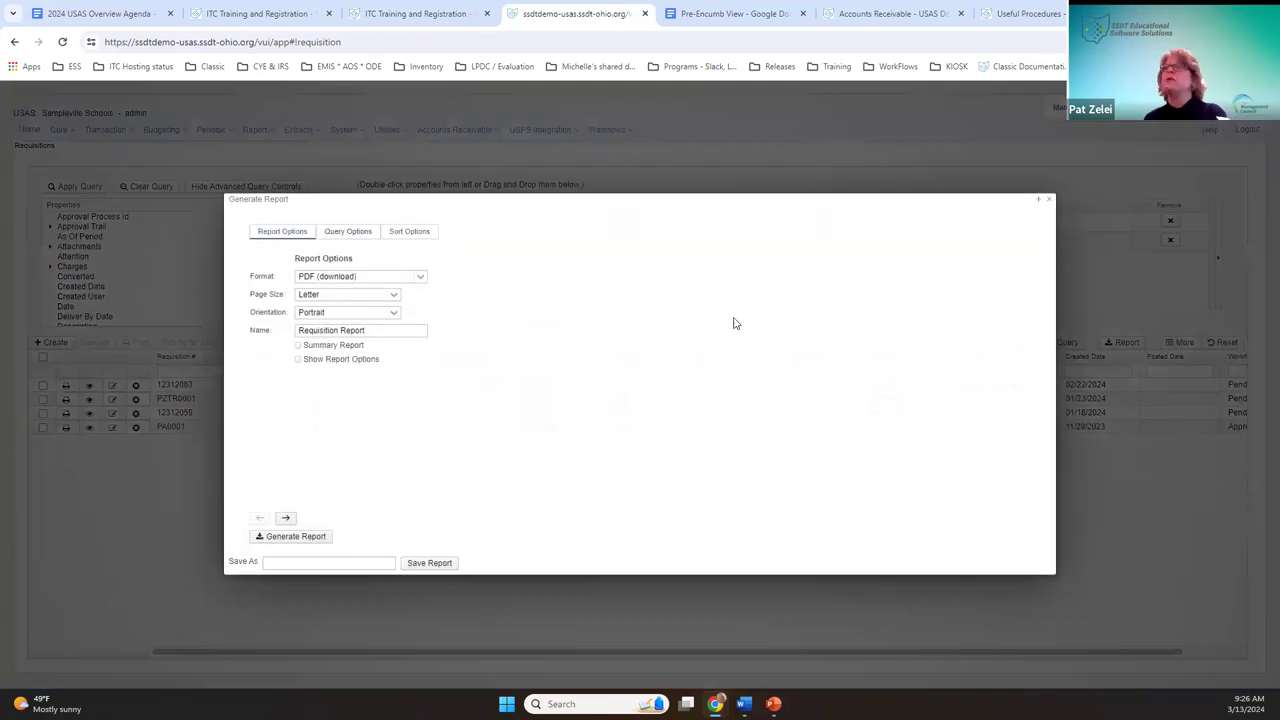
{"action": "left_click", "coordinate": [299, 538]}
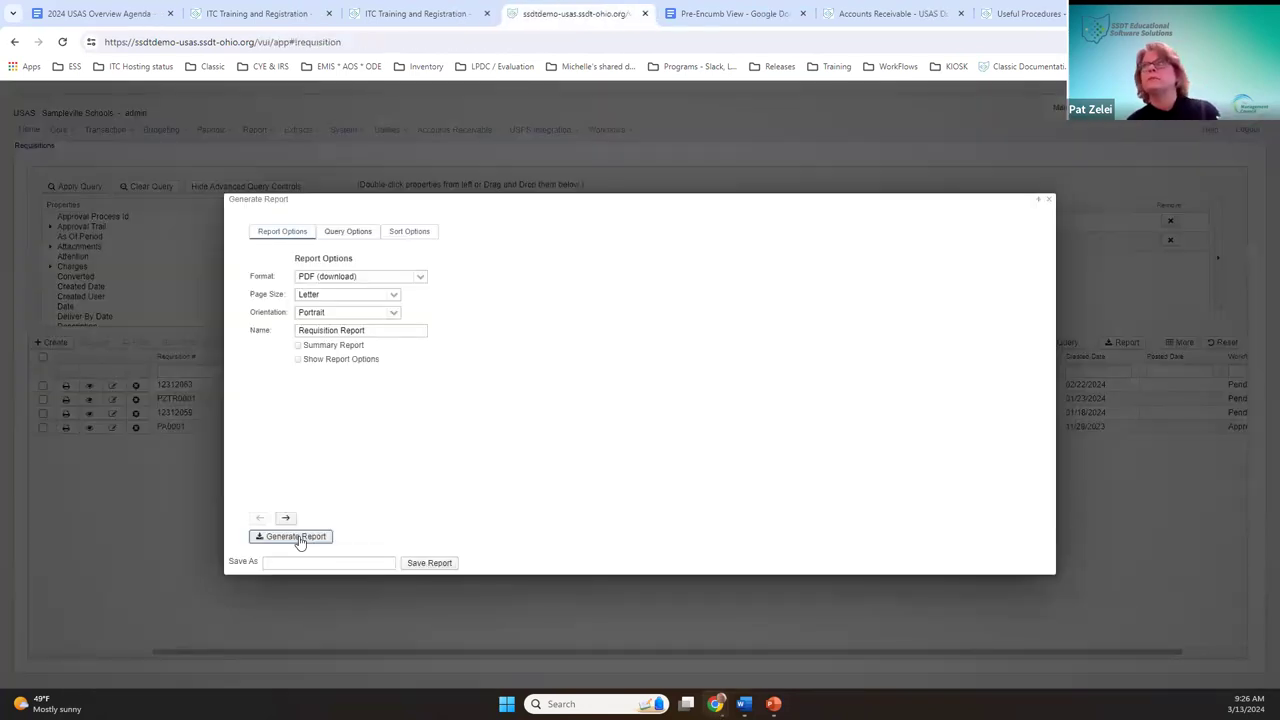
{"action": "left_click", "coordinate": [299, 538]}
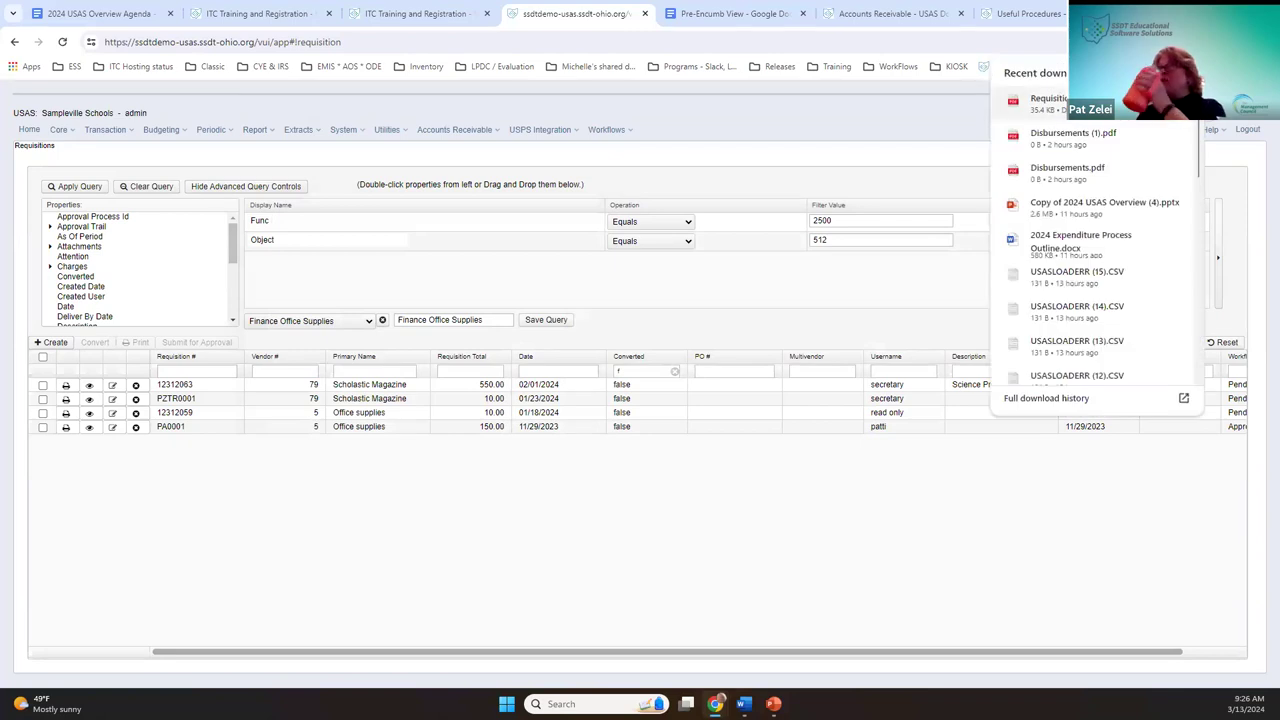
{"action": "left_click", "coordinate": [1045, 100]}
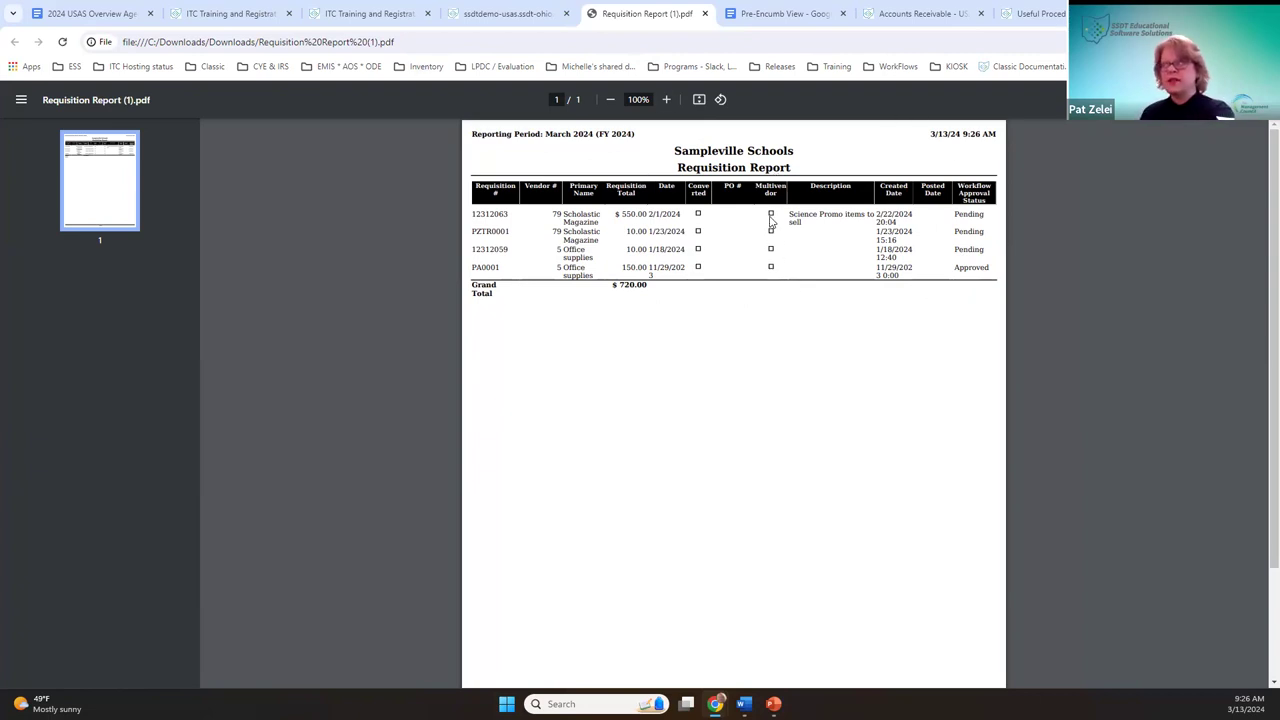
Step: Return to the requisitions grid, hide the advanced query controls and clear the Converted filter
{"action": "left_click", "coordinate": [705, 14]}
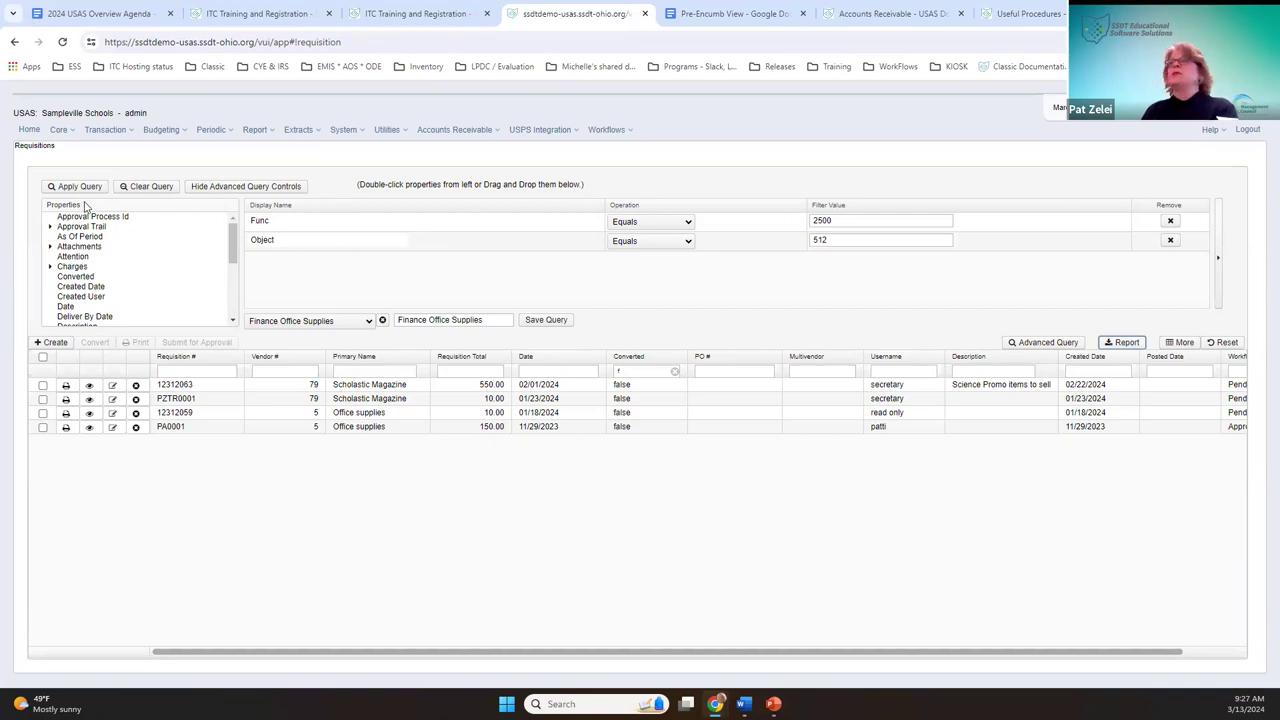
{"action": "left_click", "coordinate": [221, 188]}
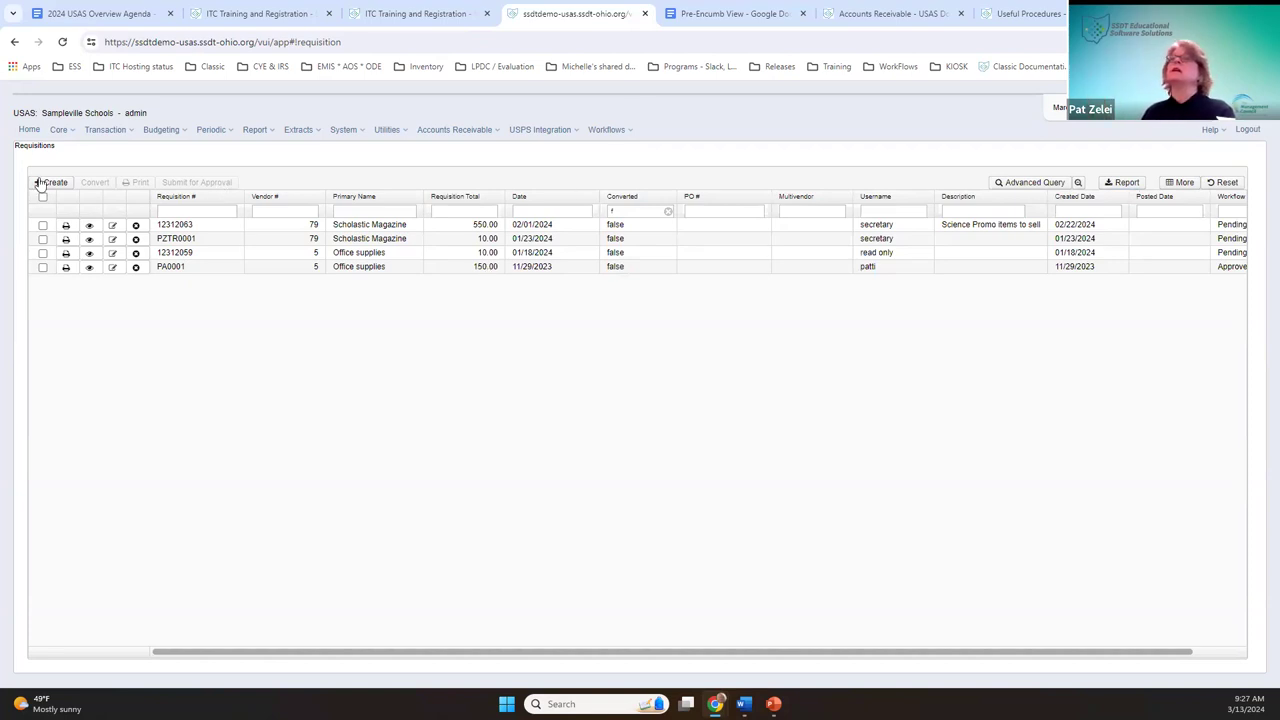
{"action": "left_click", "coordinate": [667, 213]}
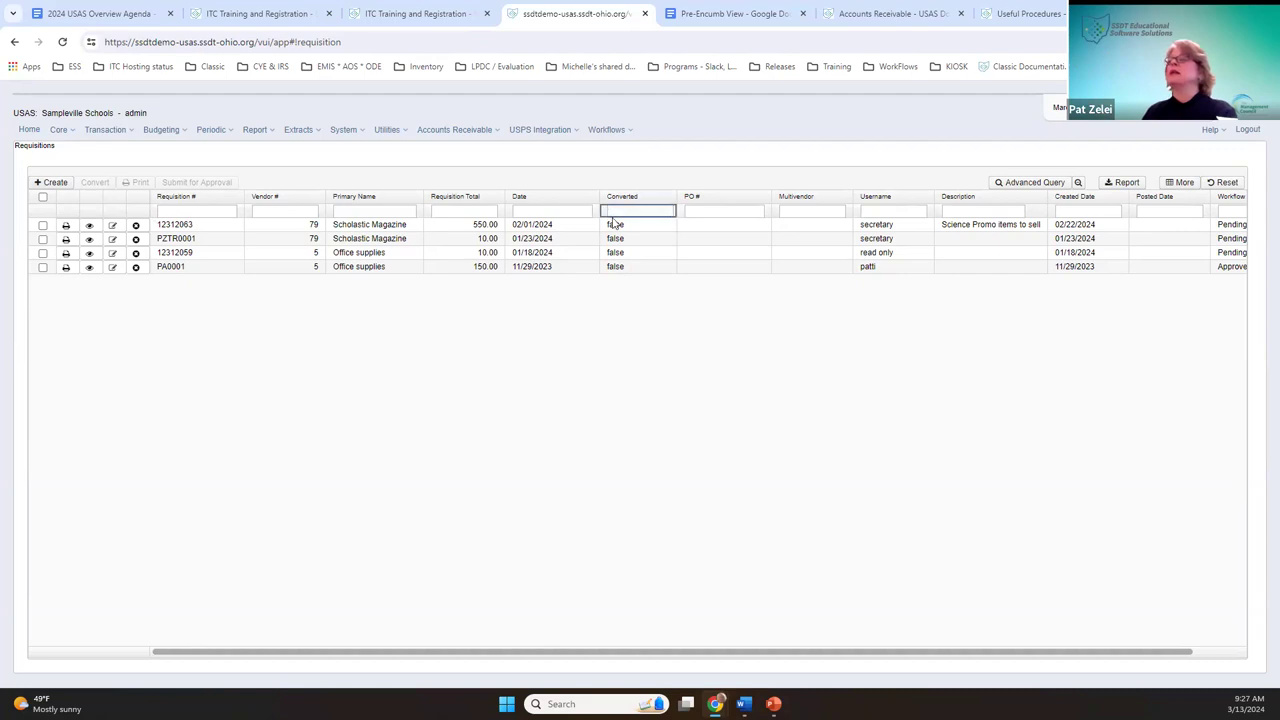
Step: Open a blank form for a new requisition to show its entry fields
{"action": "left_click", "coordinate": [50, 183]}
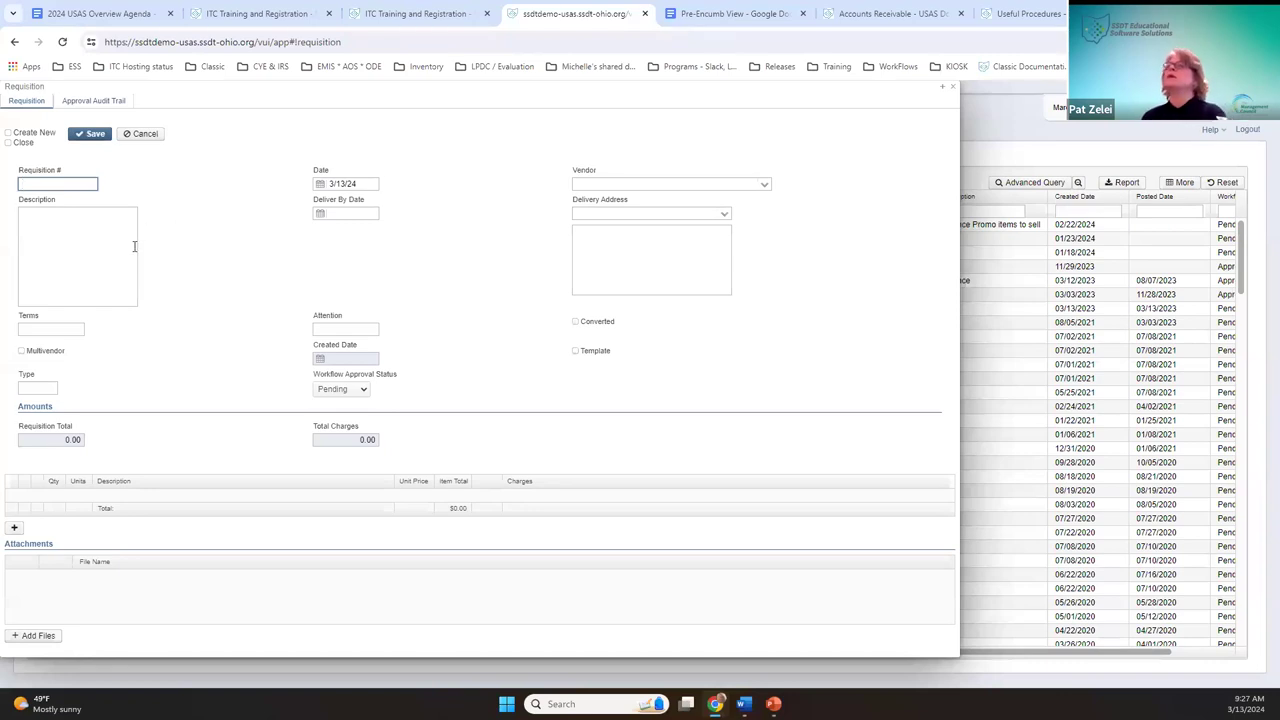
{"action": "left_click", "coordinate": [951, 88]}
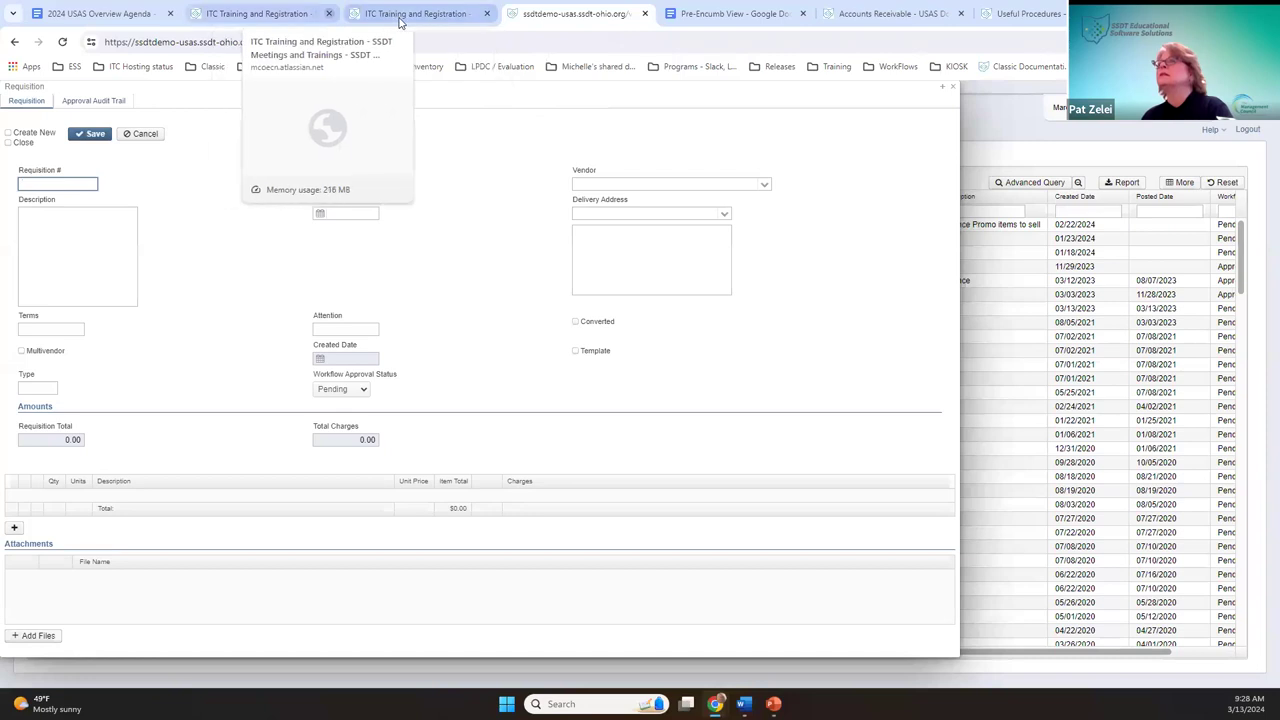
Step: Open the SSDT Public Wiki in a new browser tab and go to the USAS Documentation home page
{"action": "key", "text": "ctrl+t"}
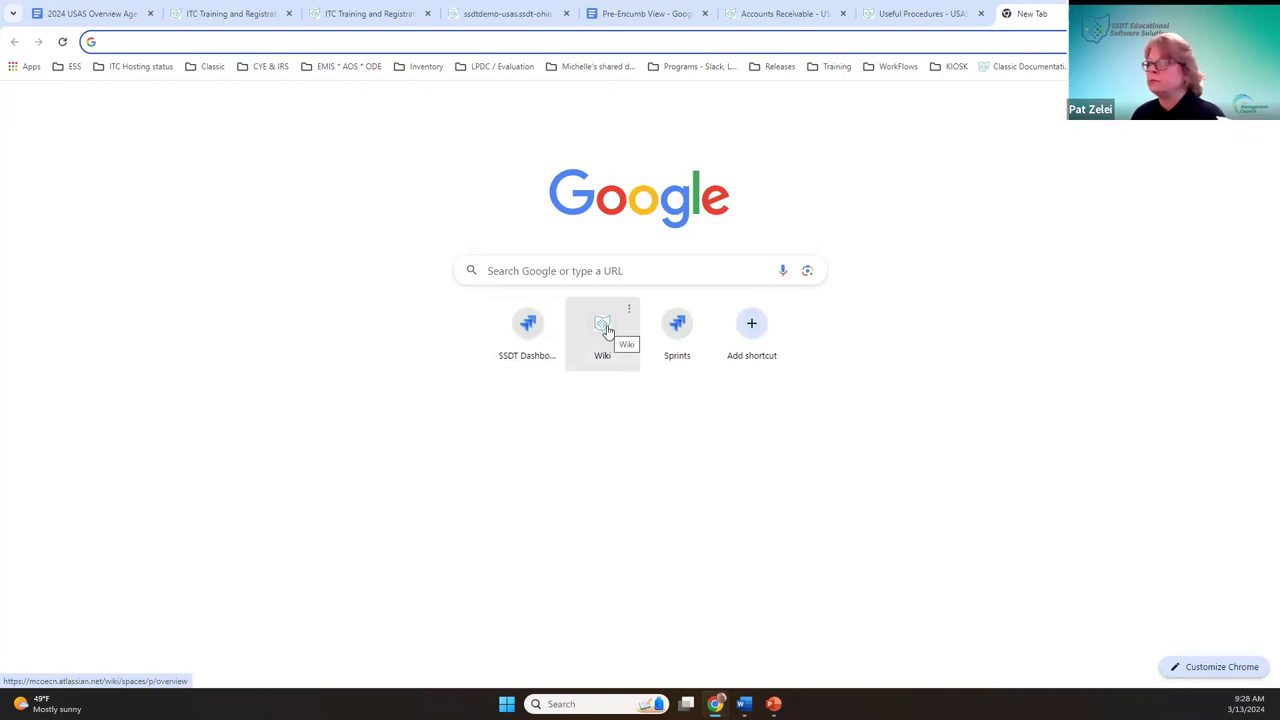
{"action": "left_click", "coordinate": [603, 325]}
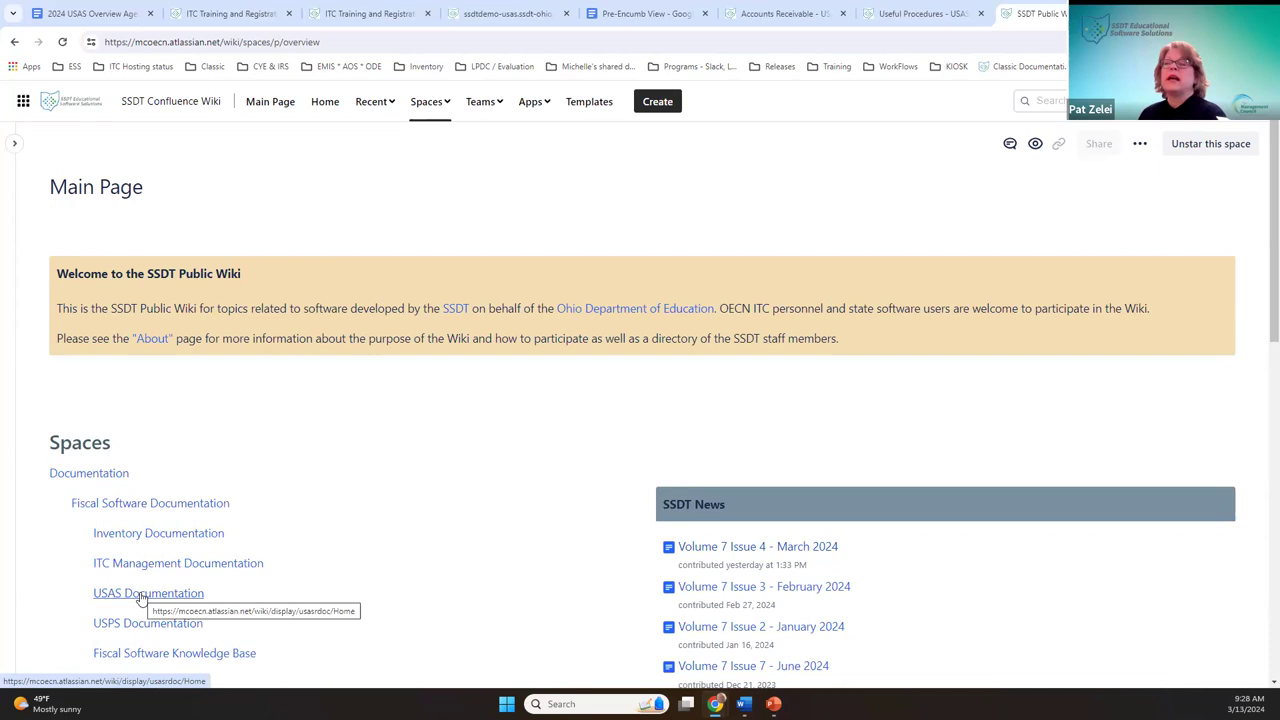
{"action": "left_click", "coordinate": [142, 595]}
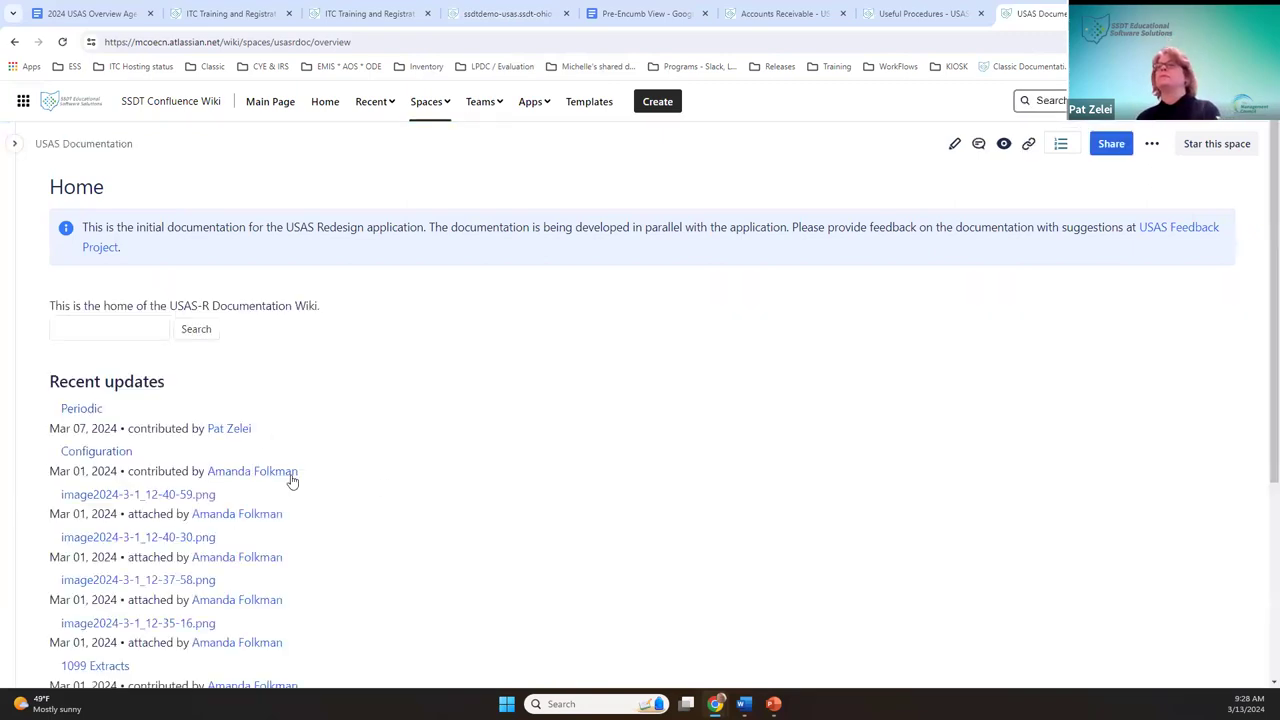
Step: Open the Configuration page in the System chapter of the USAS Documentation wiki
{"action": "scroll", "coordinate": [387, 509], "scroll_direction": "down", "scroll_amount": 1}
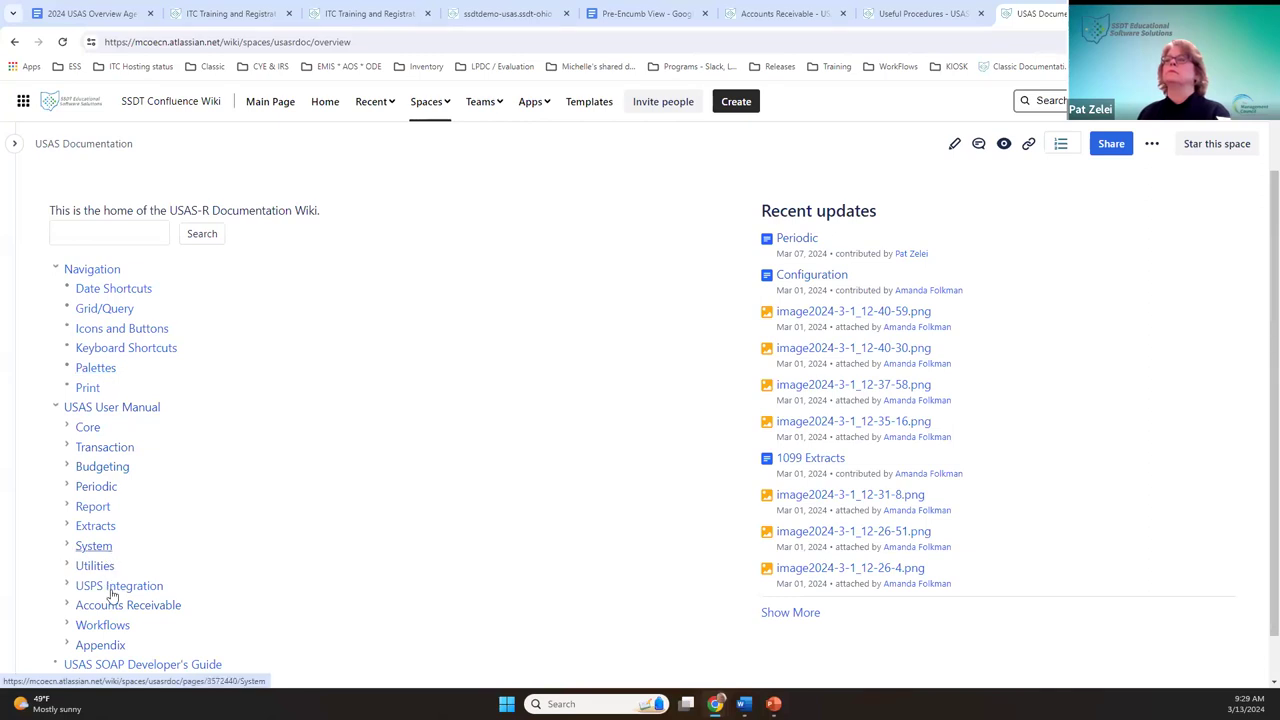
{"action": "left_click", "coordinate": [93, 546]}
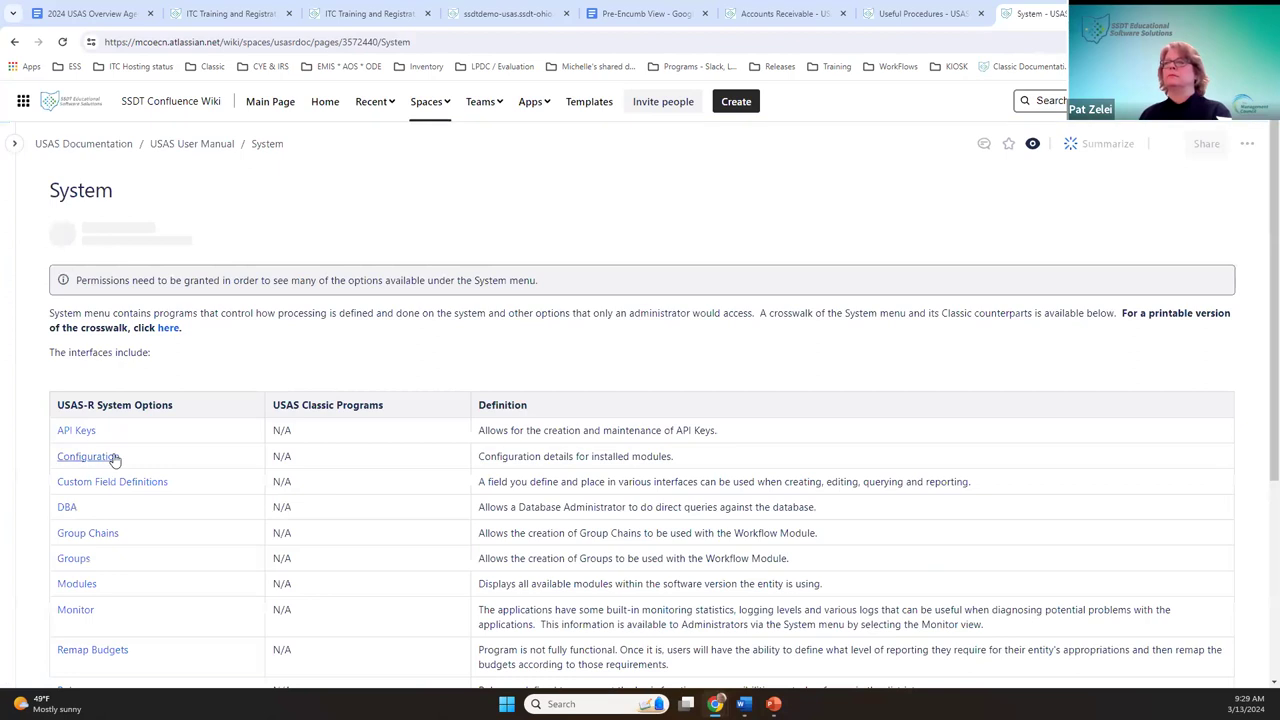
{"action": "left_click", "coordinate": [113, 458]}
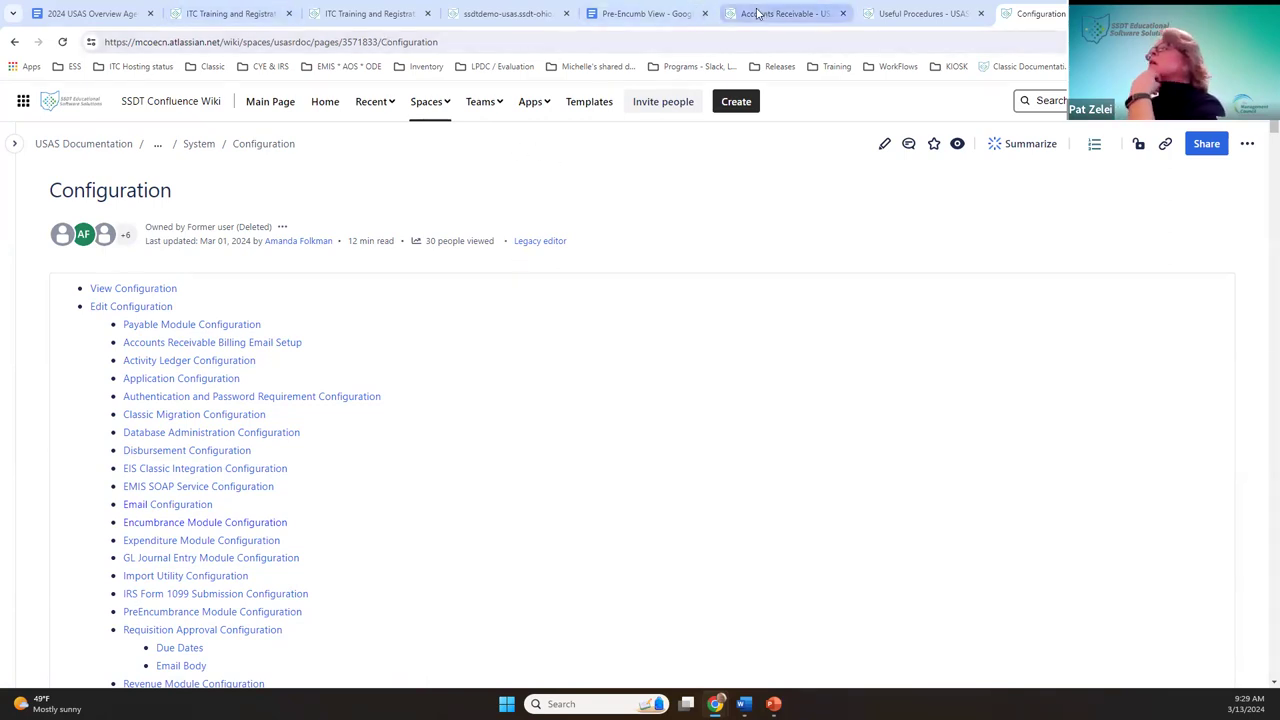
Step: Switch to the USAS application, close the blank requisition form and open the system Configuration list
{"action": "left_click", "coordinate": [505, 14]}
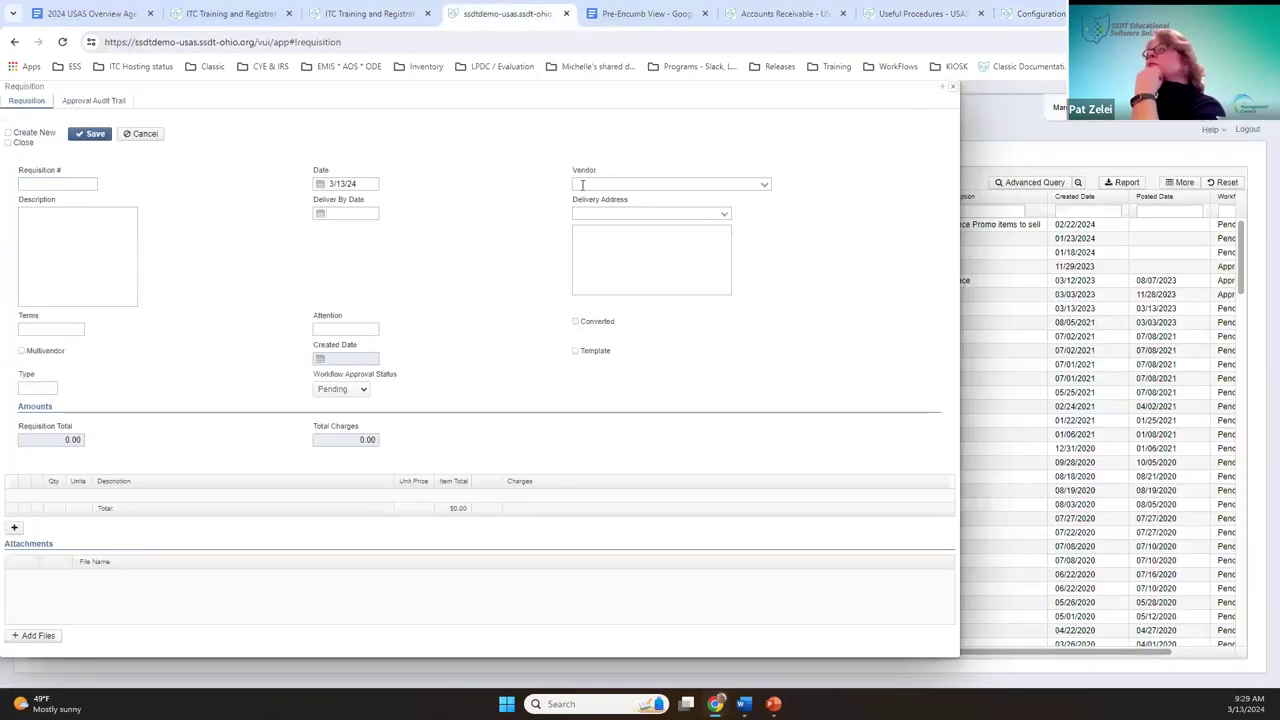
{"action": "key", "text": "Escape"}
{"action": "left_click", "coordinate": [344, 130]}
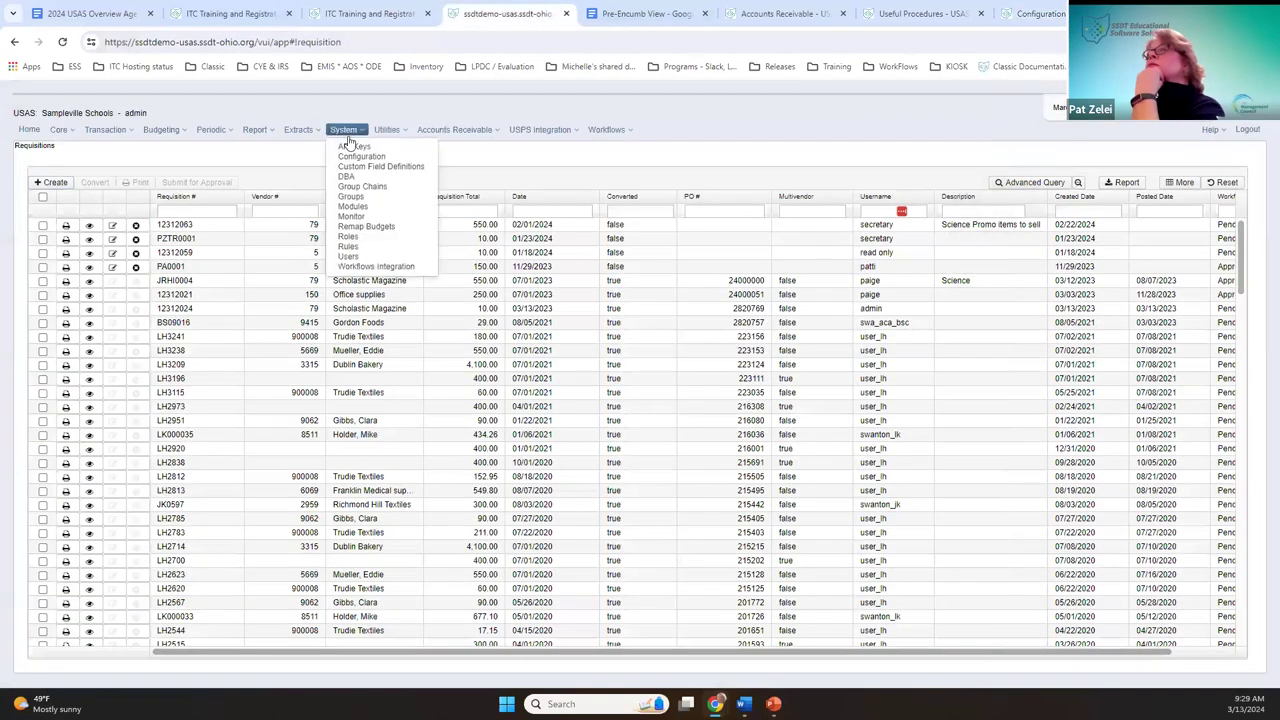
{"action": "left_click", "coordinate": [402, 132]}
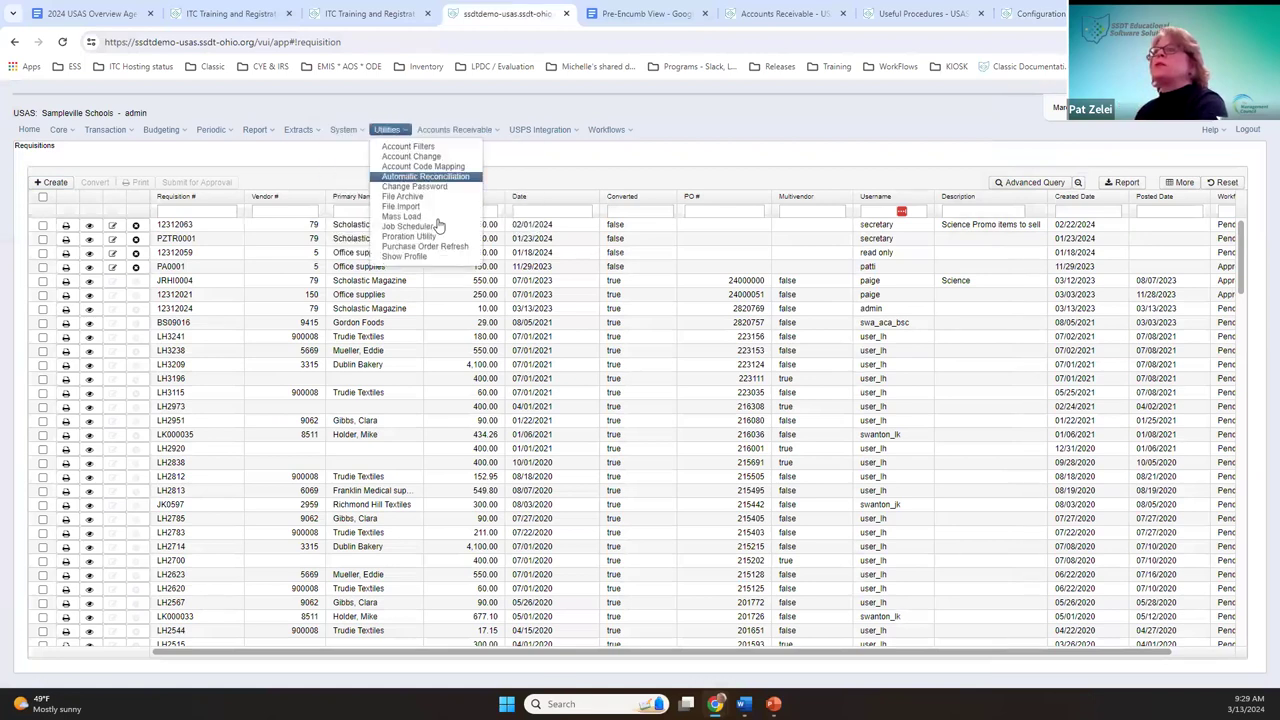
{"action": "left_click", "coordinate": [344, 130]}
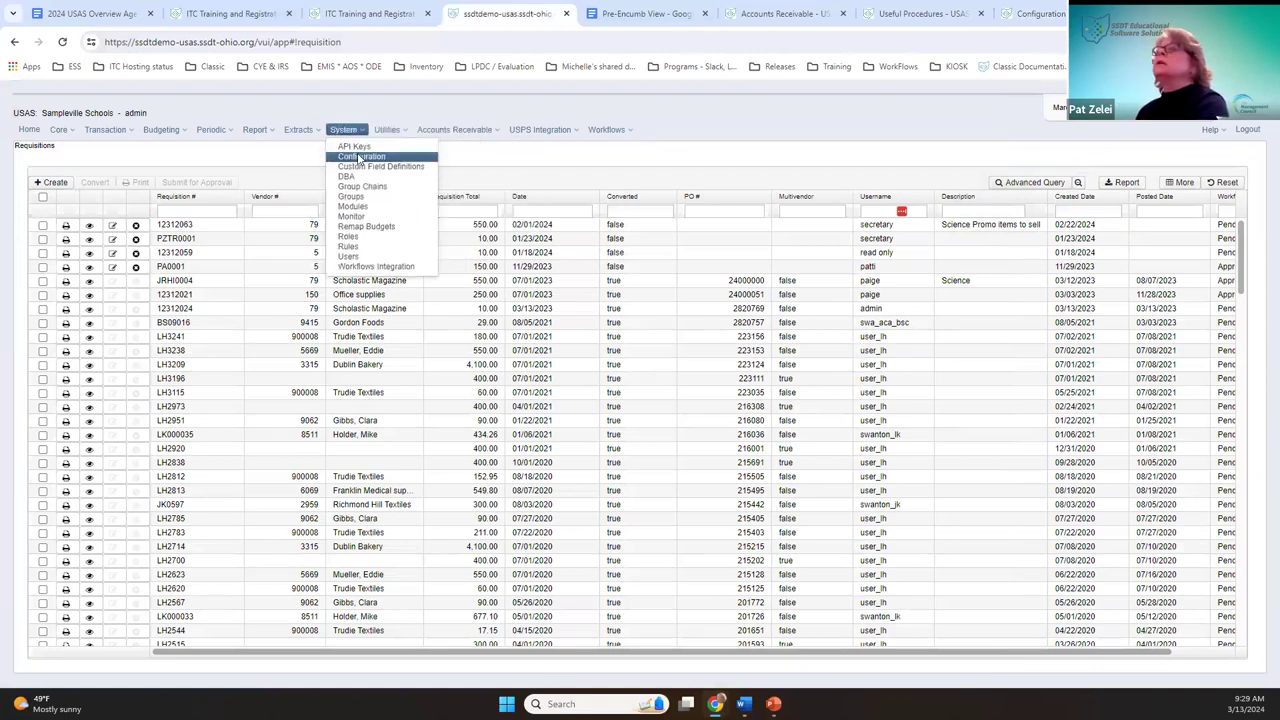
{"action": "left_click", "coordinate": [360, 158]}
Step: Open Transaction Configuration for editing to show the Highest Req Number and Highest Vendor Number fields, then cancel editing
{"action": "scroll", "coordinate": [186, 366], "scroll_direction": "down", "scroll_amount": 1}
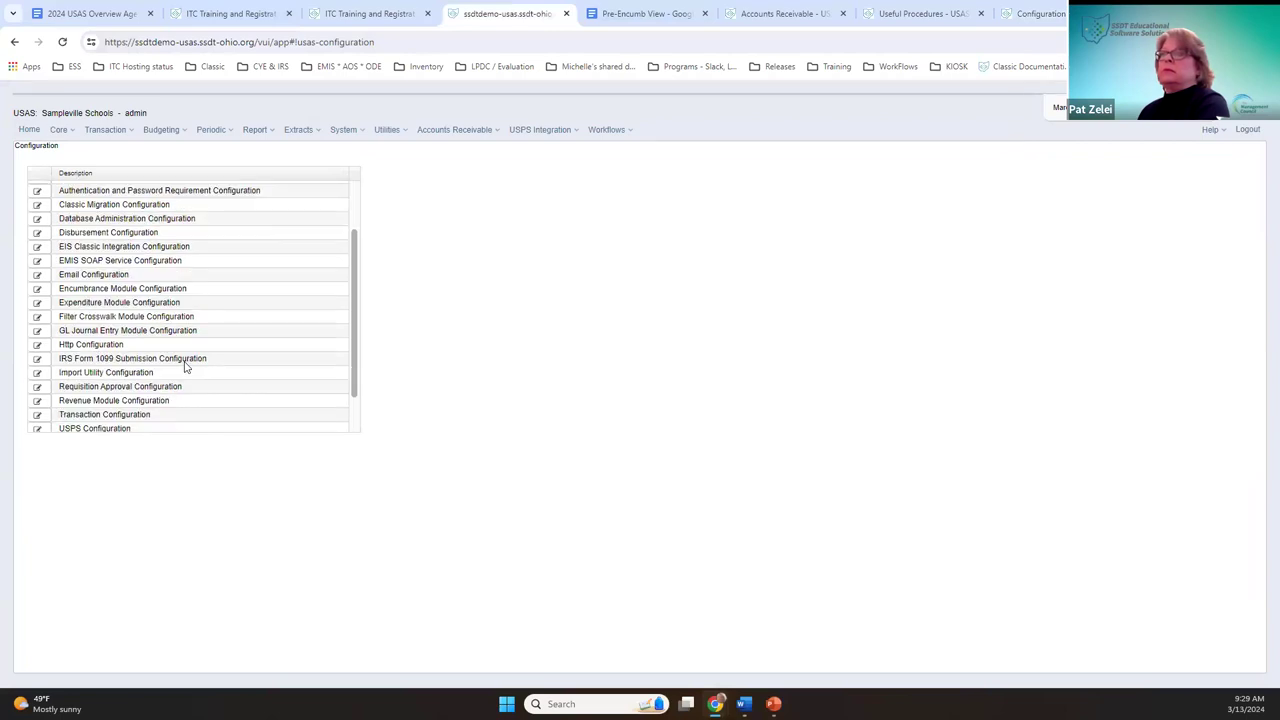
{"action": "left_click", "coordinate": [37, 414]}
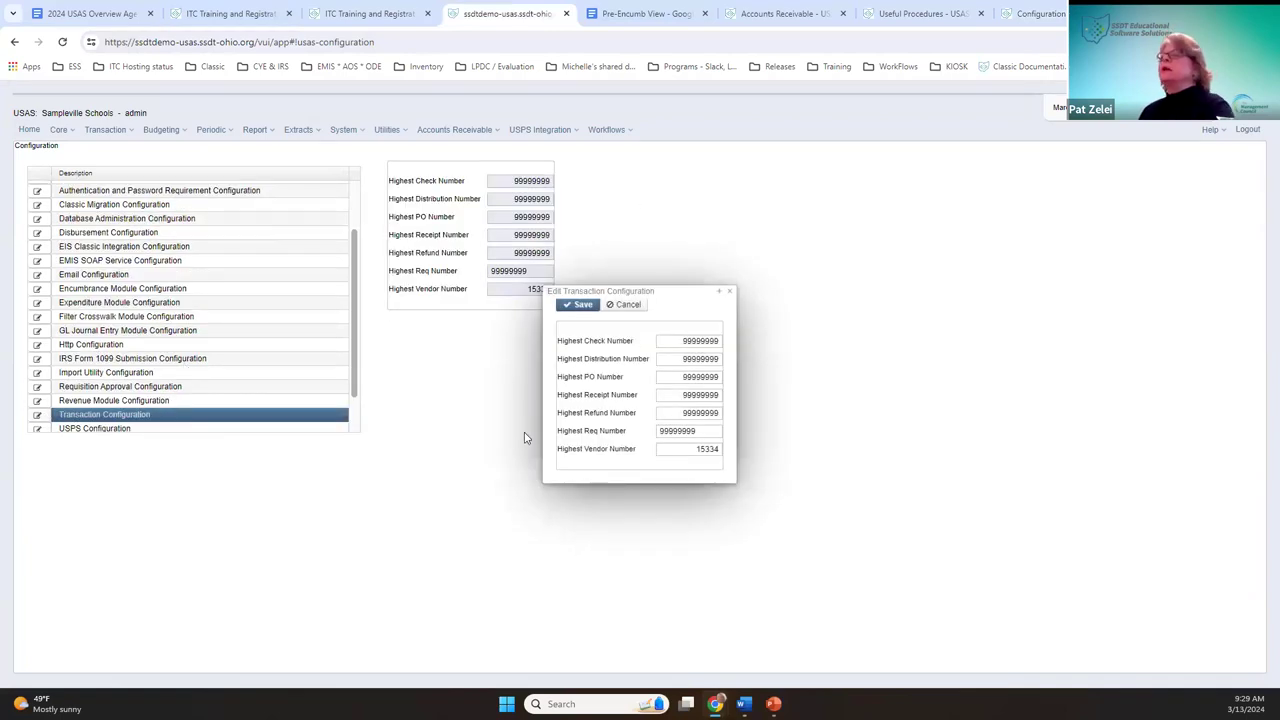
{"action": "left_click", "coordinate": [708, 430]}
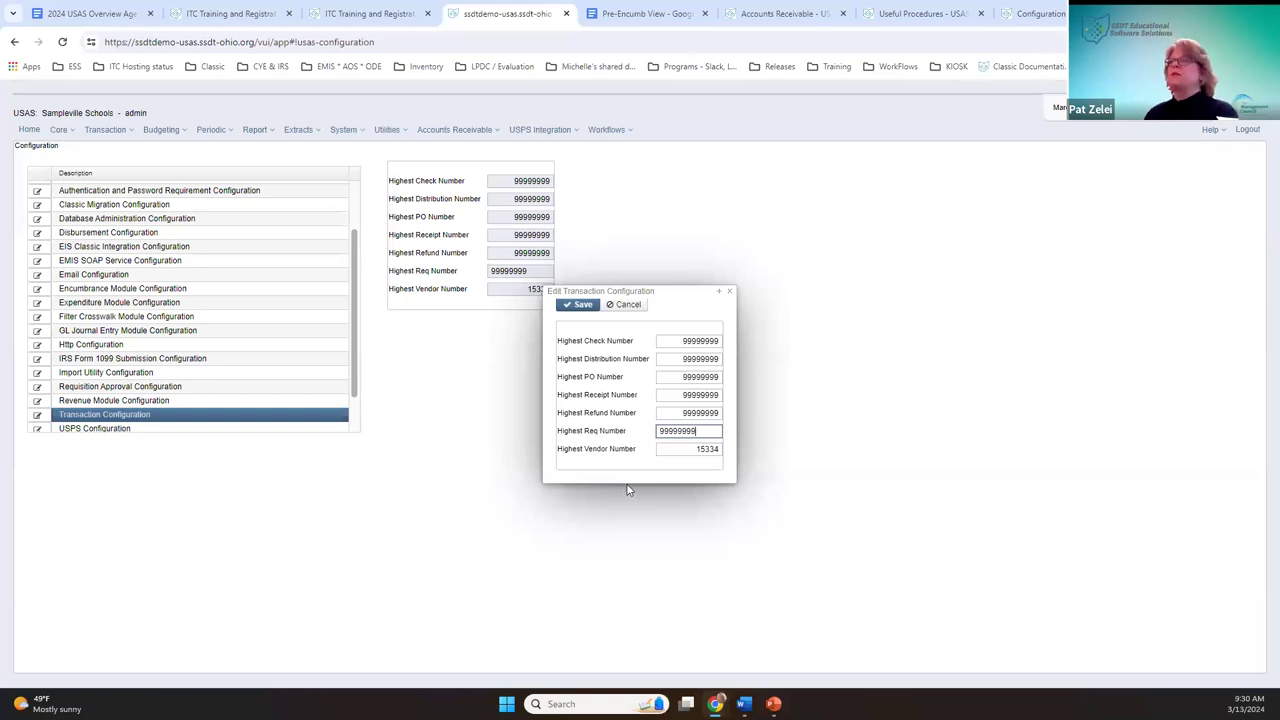
{"action": "key", "text": "Tab"}
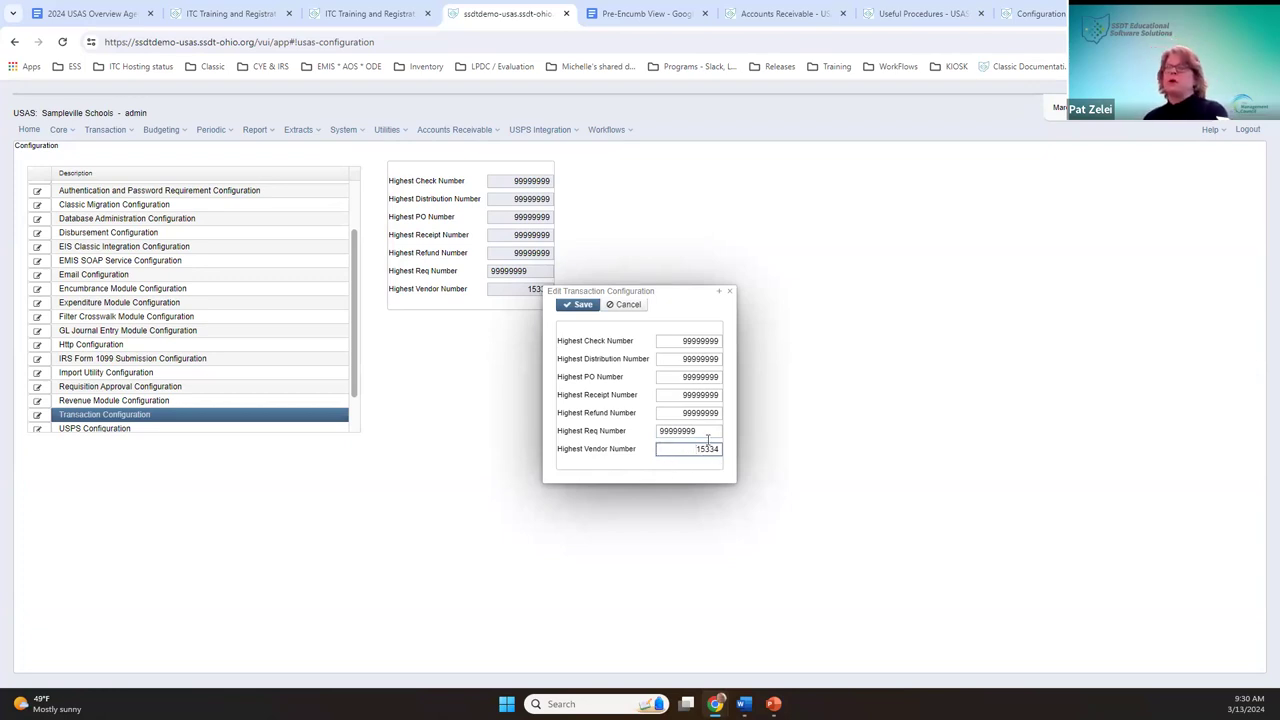
{"action": "left_click", "coordinate": [634, 306]}
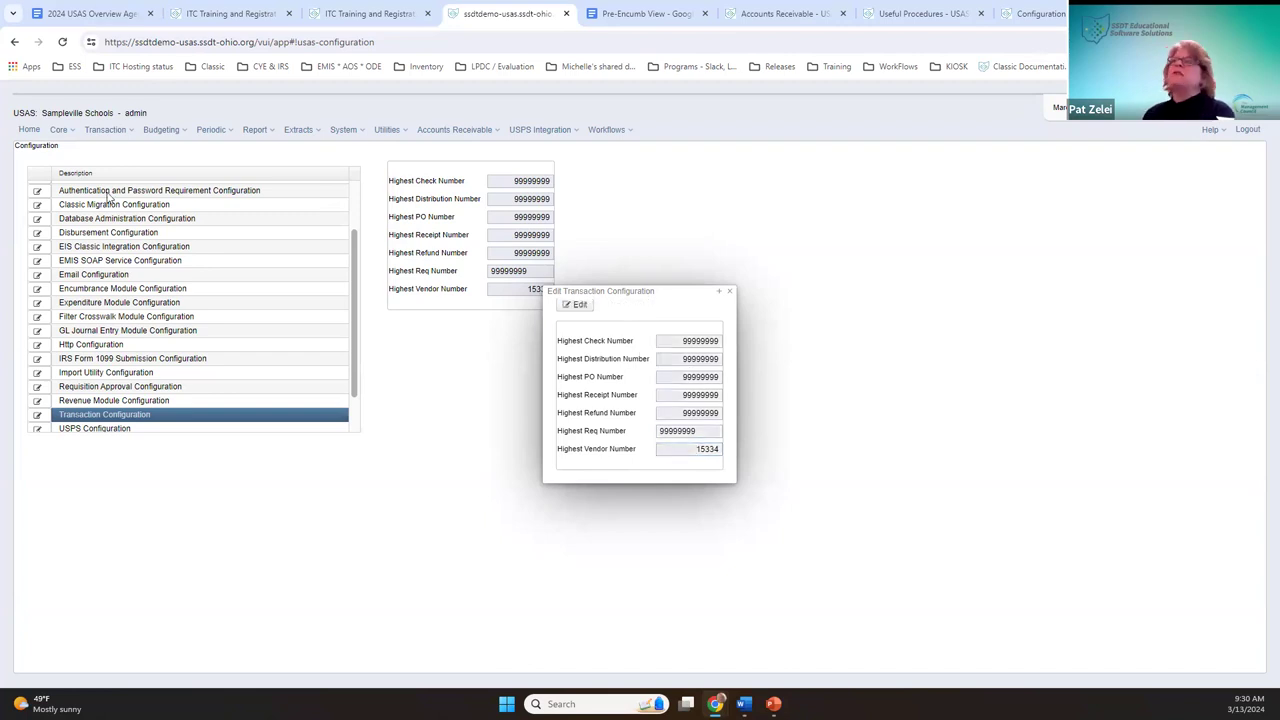
Step: Open the Vendors grid, sort it by descending vendor number to compare with the Highest Vendor Number, and close the Transaction Configuration window
{"action": "left_click", "coordinate": [61, 130]}
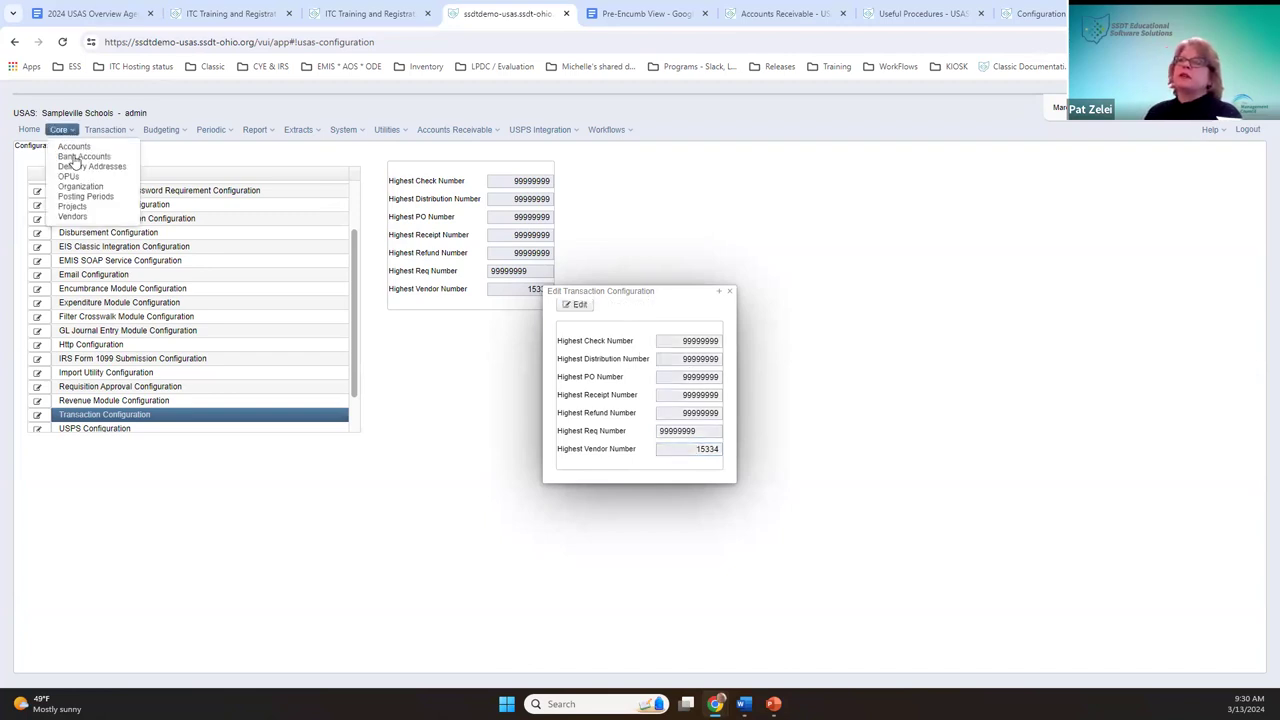
{"action": "left_click", "coordinate": [88, 217]}
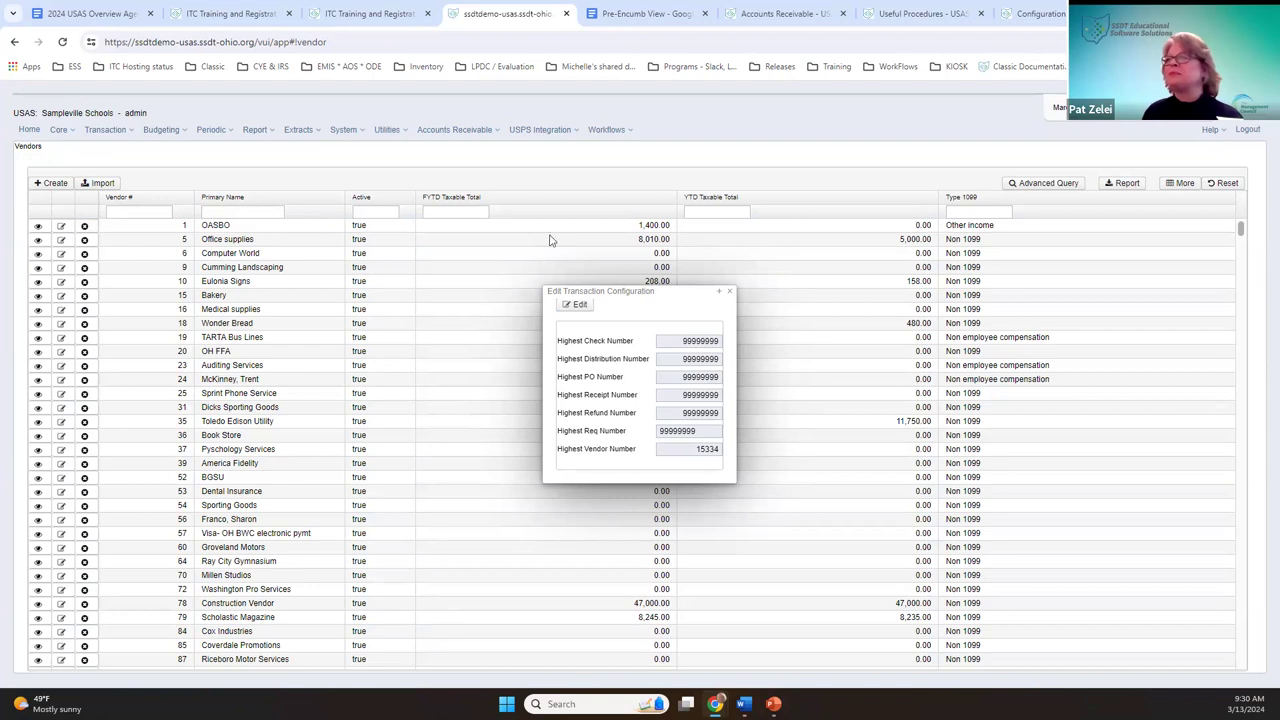
{"action": "left_click", "coordinate": [163, 200]}
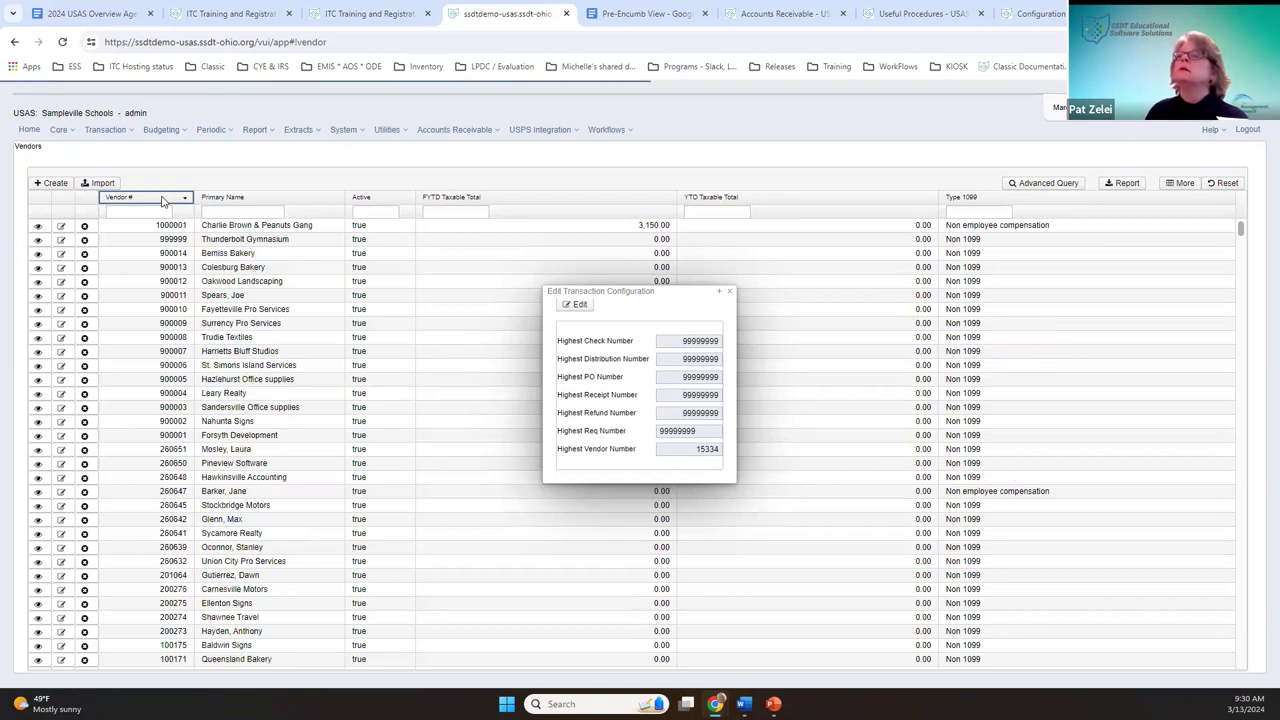
{"action": "scroll", "coordinate": [158, 540], "scroll_direction": "down", "scroll_amount": 3}
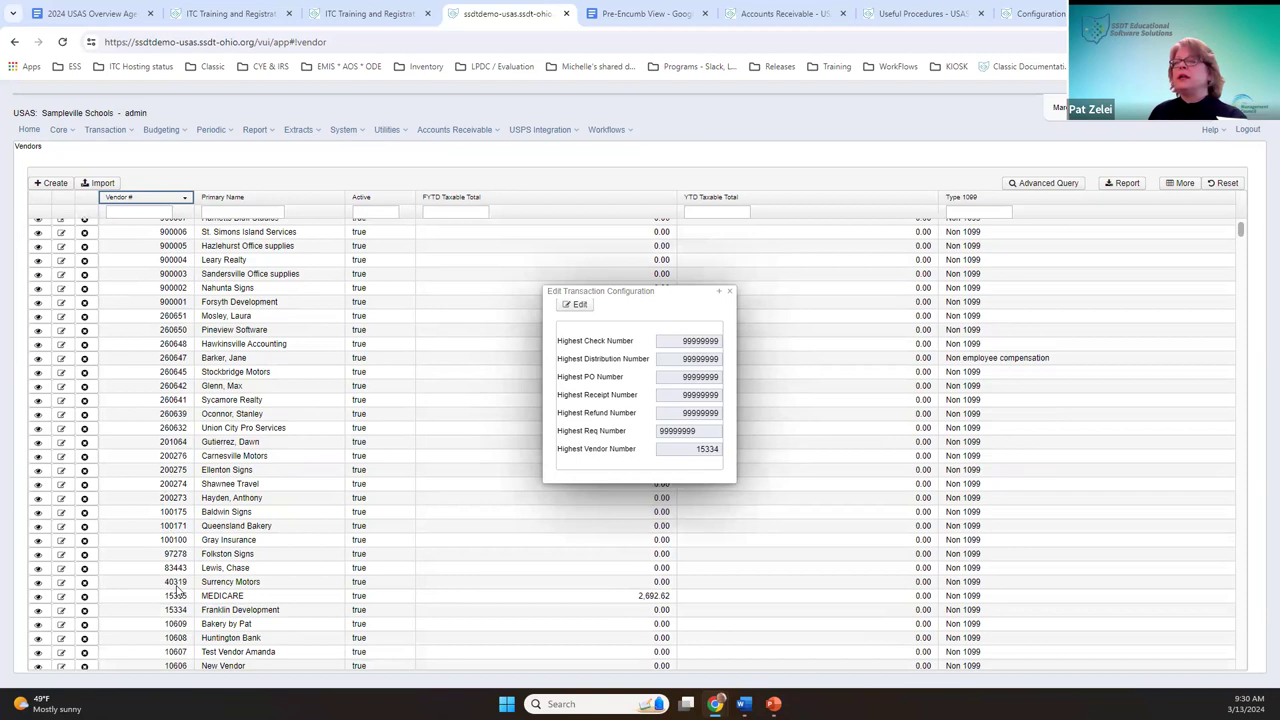
{"action": "scroll", "coordinate": [178, 598], "scroll_direction": "down", "scroll_amount": 2}
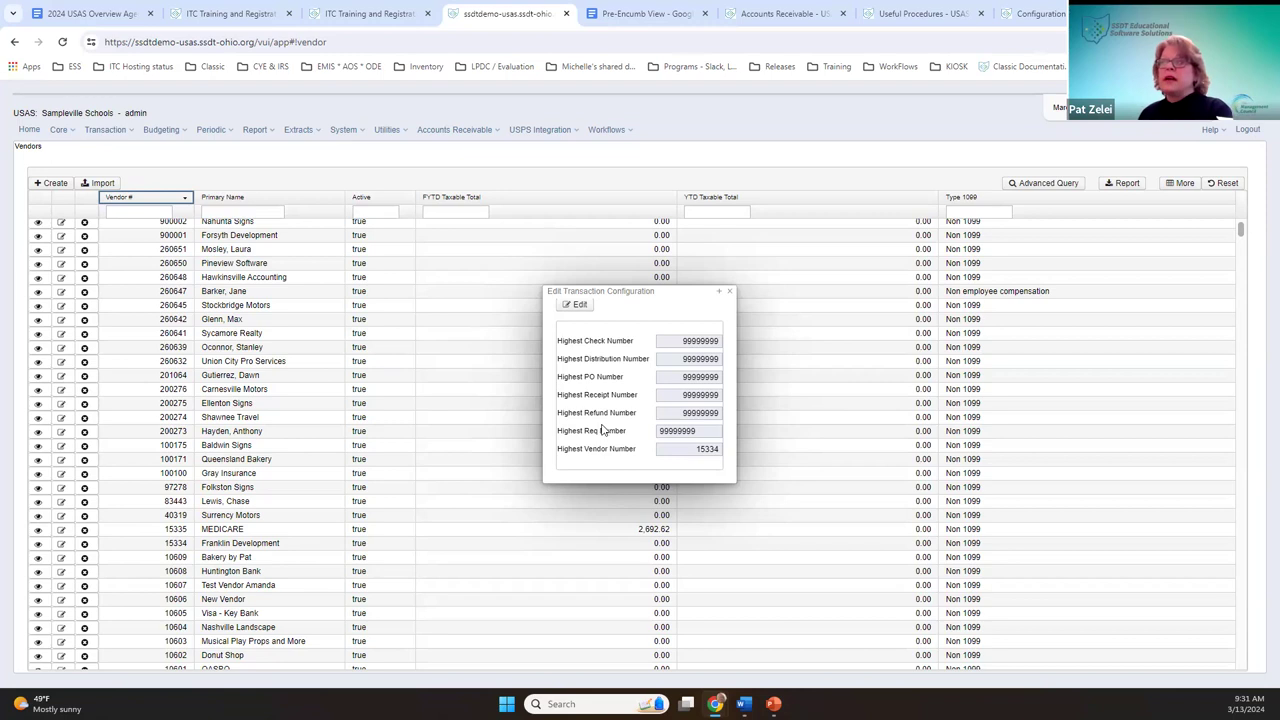
{"action": "left_click", "coordinate": [729, 291]}
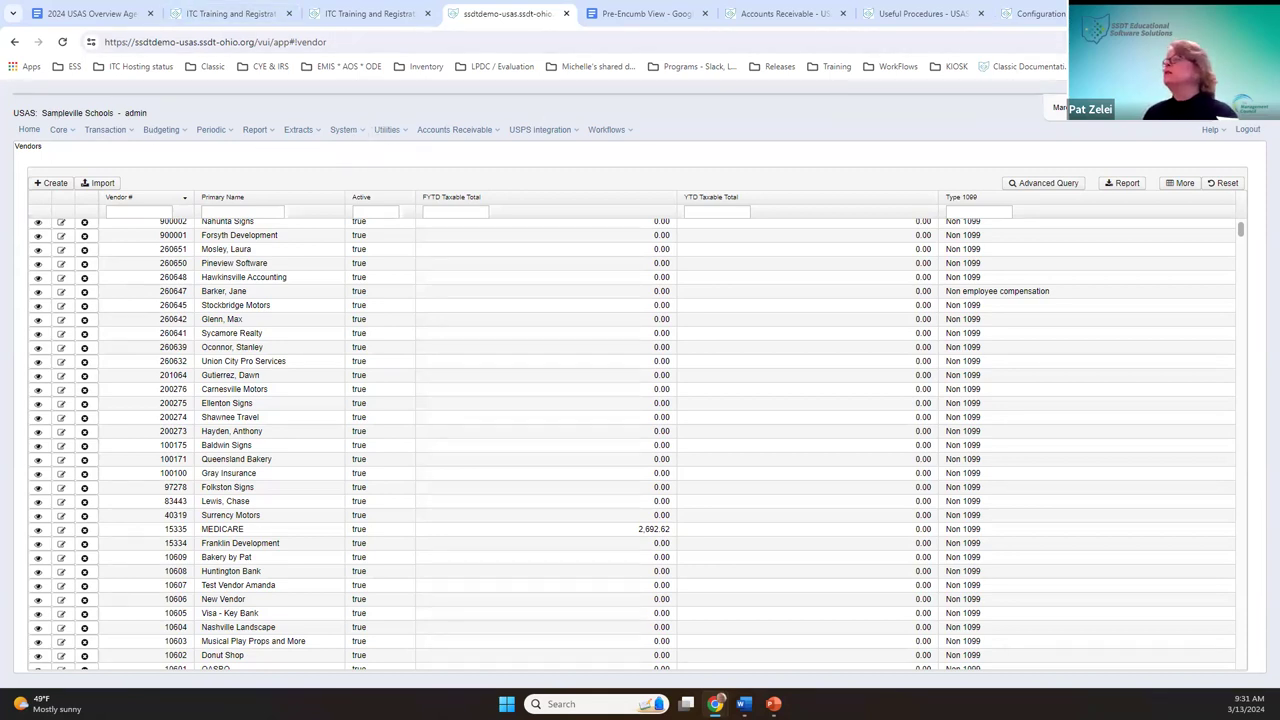
Step: Return to the USAS Documentation wiki and open the Requisitions page in the Transaction chapter
{"action": "left_click", "coordinate": [1040, 14]}
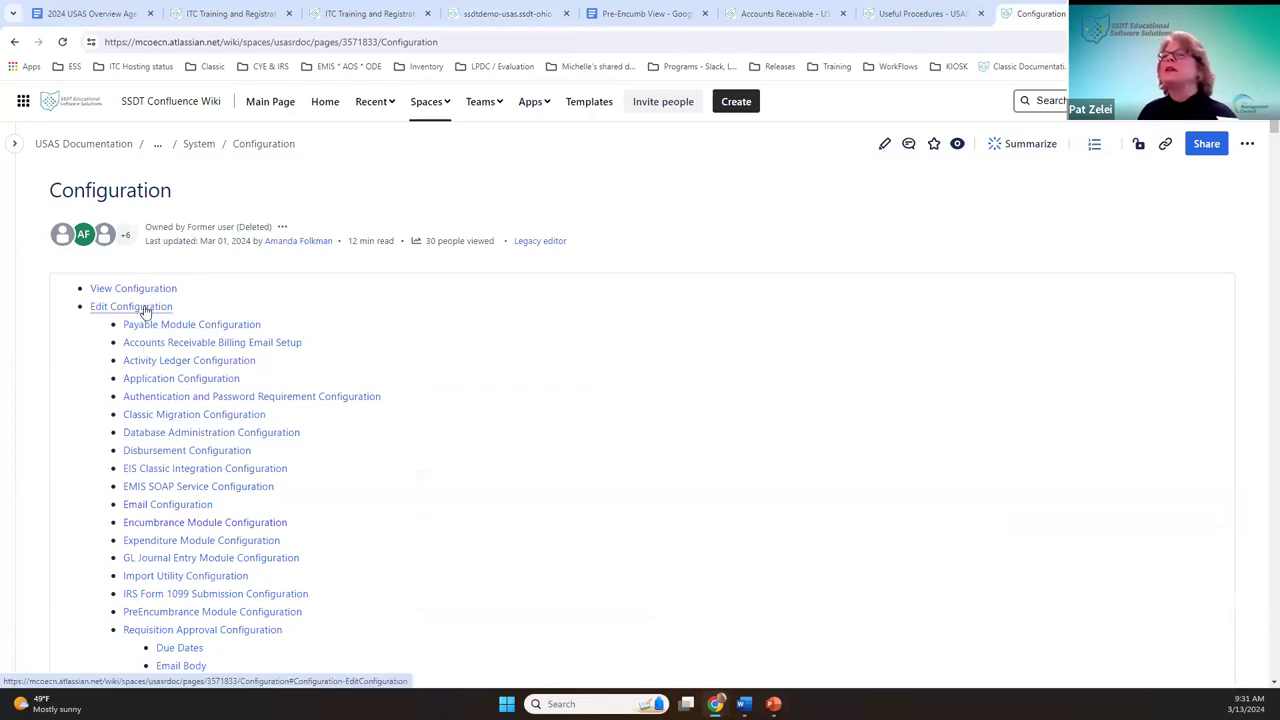
{"action": "left_click", "coordinate": [10, 158]}
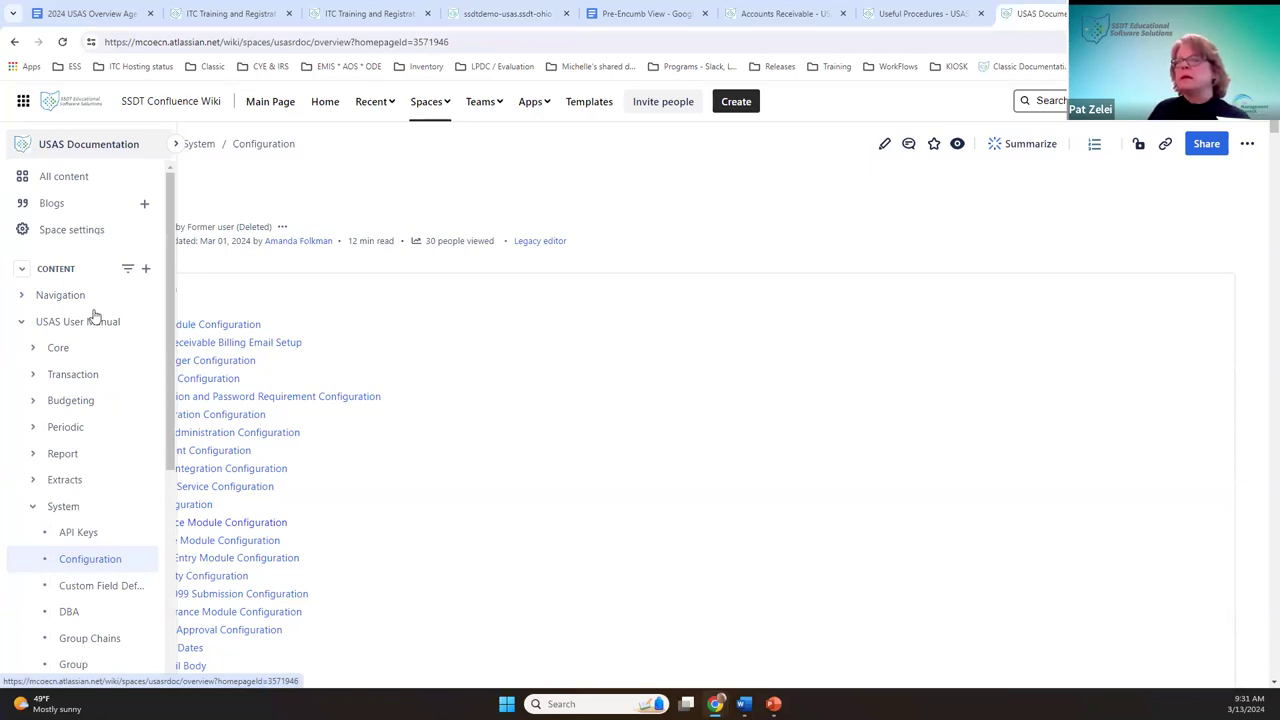
{"action": "left_click", "coordinate": [106, 555]}
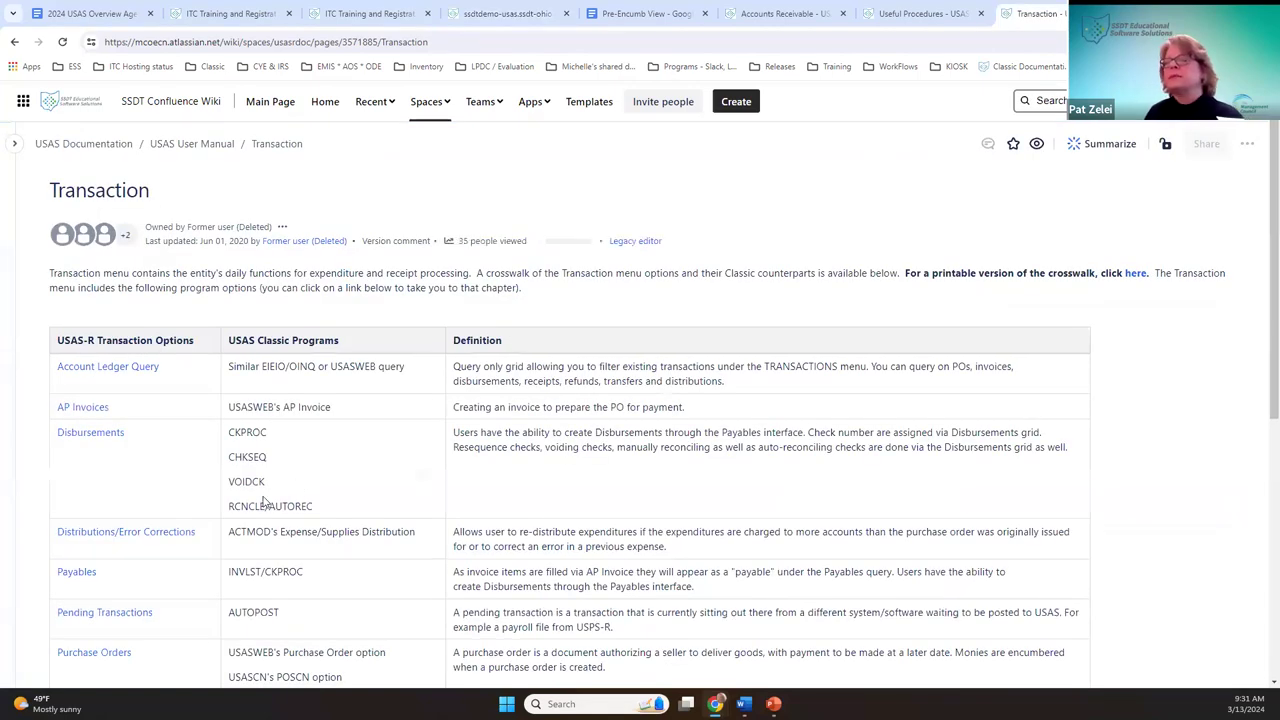
{"action": "scroll", "coordinate": [300, 495], "scroll_direction": "down", "scroll_amount": 3}
{"action": "left_click", "coordinate": [83, 452]}
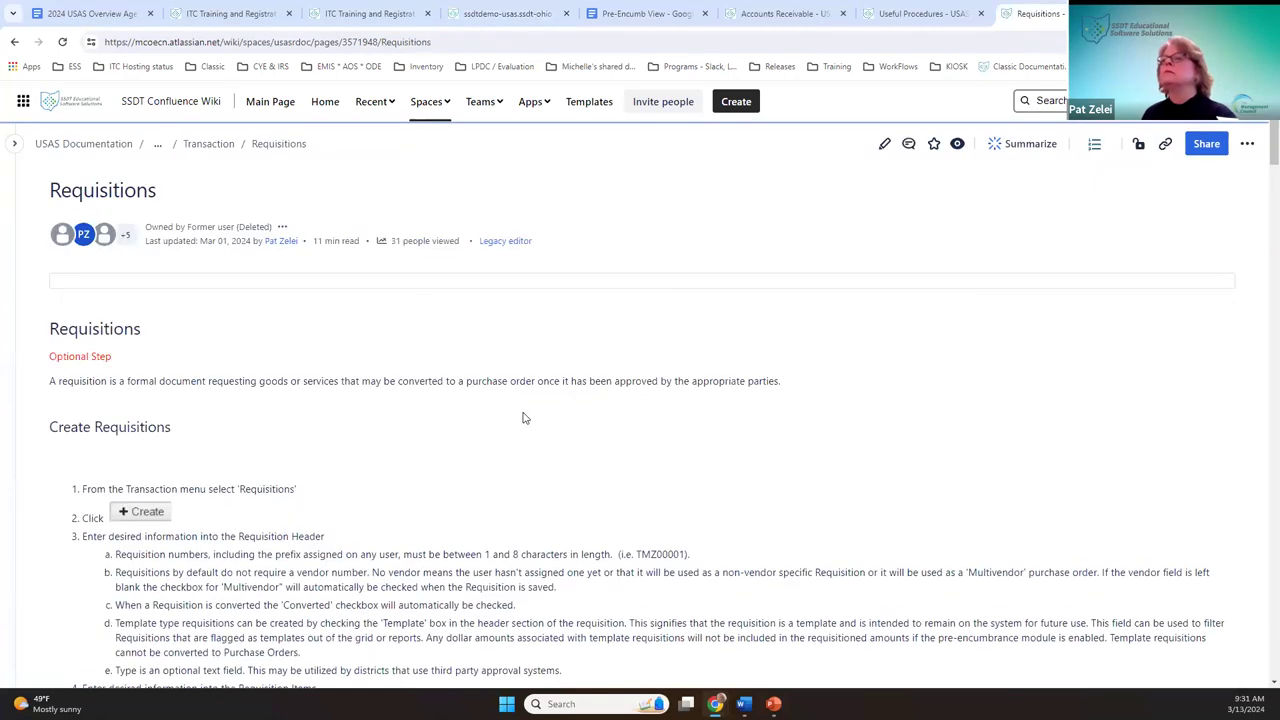
Step: Review the Requisitions page from creation and conversion through attachments and approval, and search the wiki for "prefix"
{"action": "scroll", "coordinate": [528, 423], "scroll_direction": "down", "scroll_amount": 5}
{"action": "scroll", "coordinate": [530, 427], "scroll_direction": "down", "scroll_amount": 10}
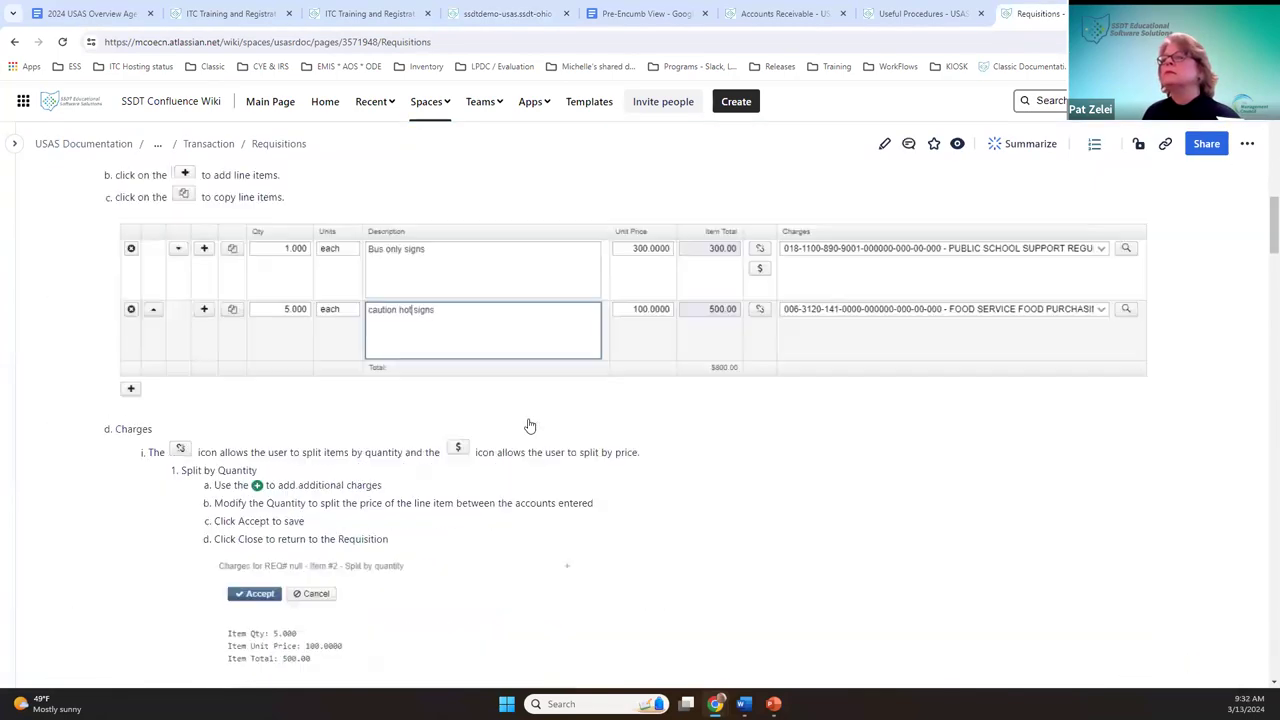
{"action": "scroll", "coordinate": [556, 443], "scroll_direction": "down", "scroll_amount": 6}
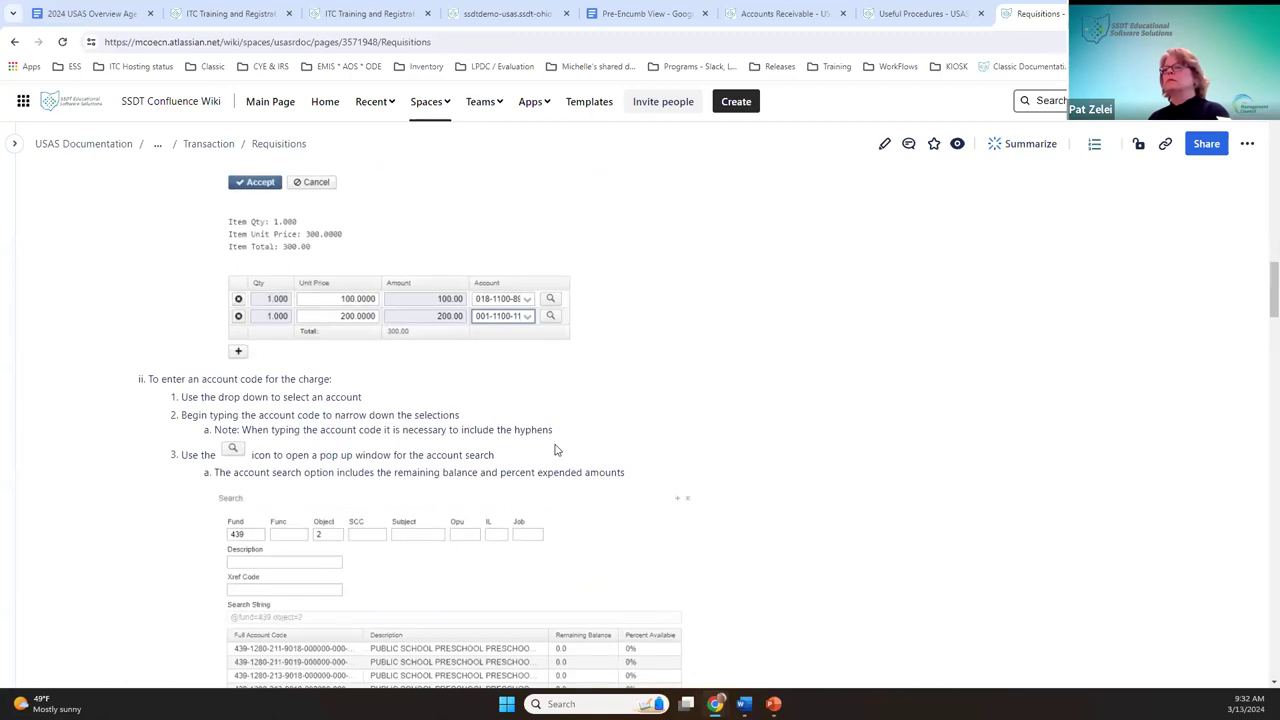
{"action": "scroll", "coordinate": [551, 432], "scroll_direction": "down", "scroll_amount": 8}
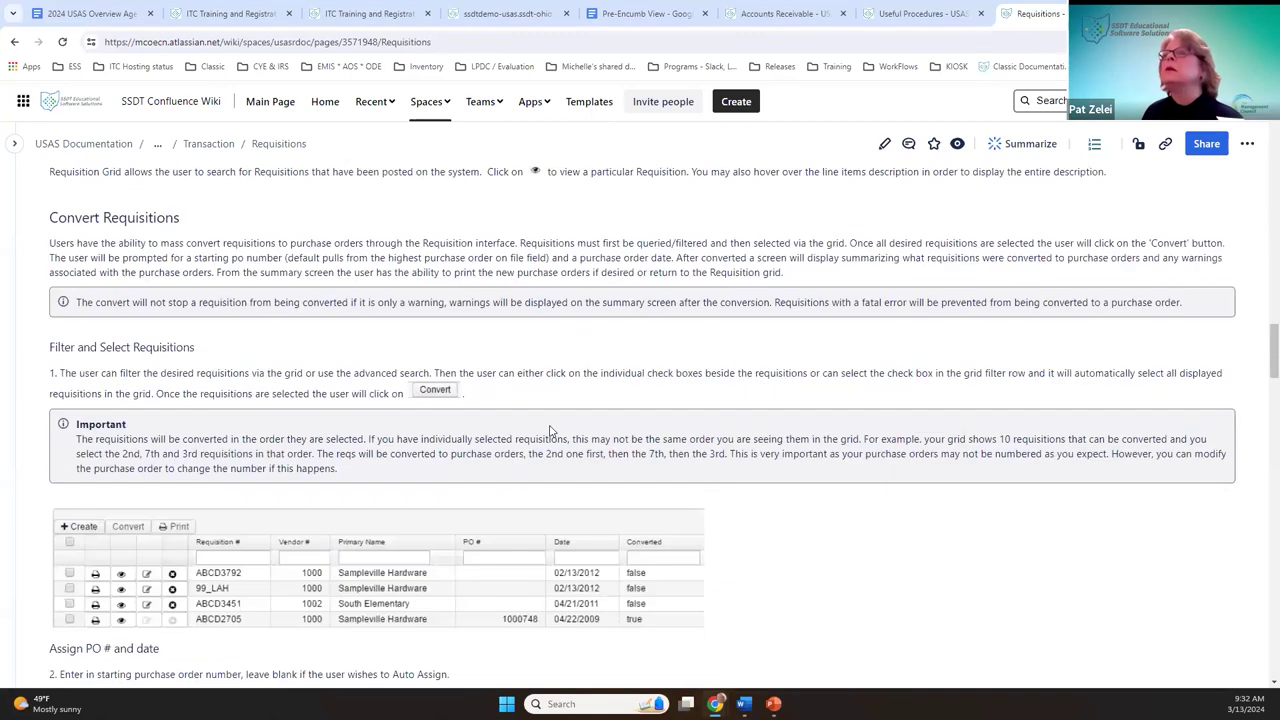
{"action": "scroll", "coordinate": [549, 428], "scroll_direction": "down", "scroll_amount": 6}
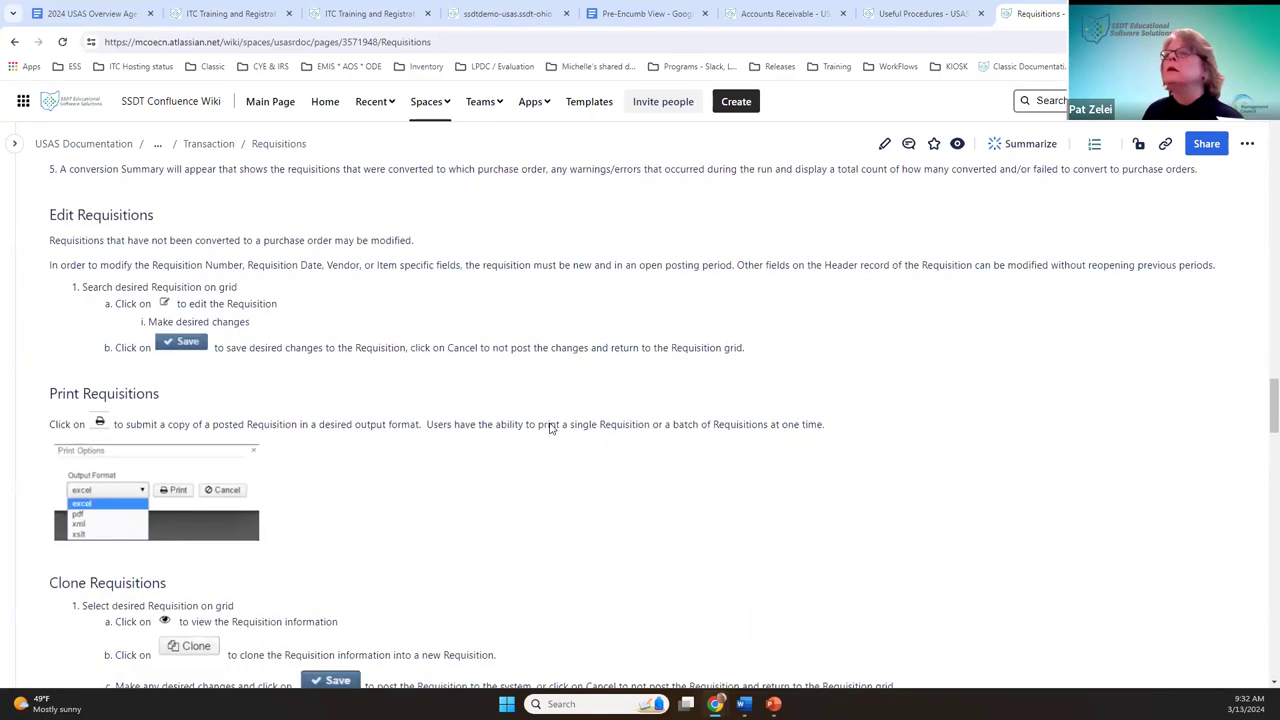
{"action": "scroll", "coordinate": [549, 428], "scroll_direction": "down", "scroll_amount": 8}
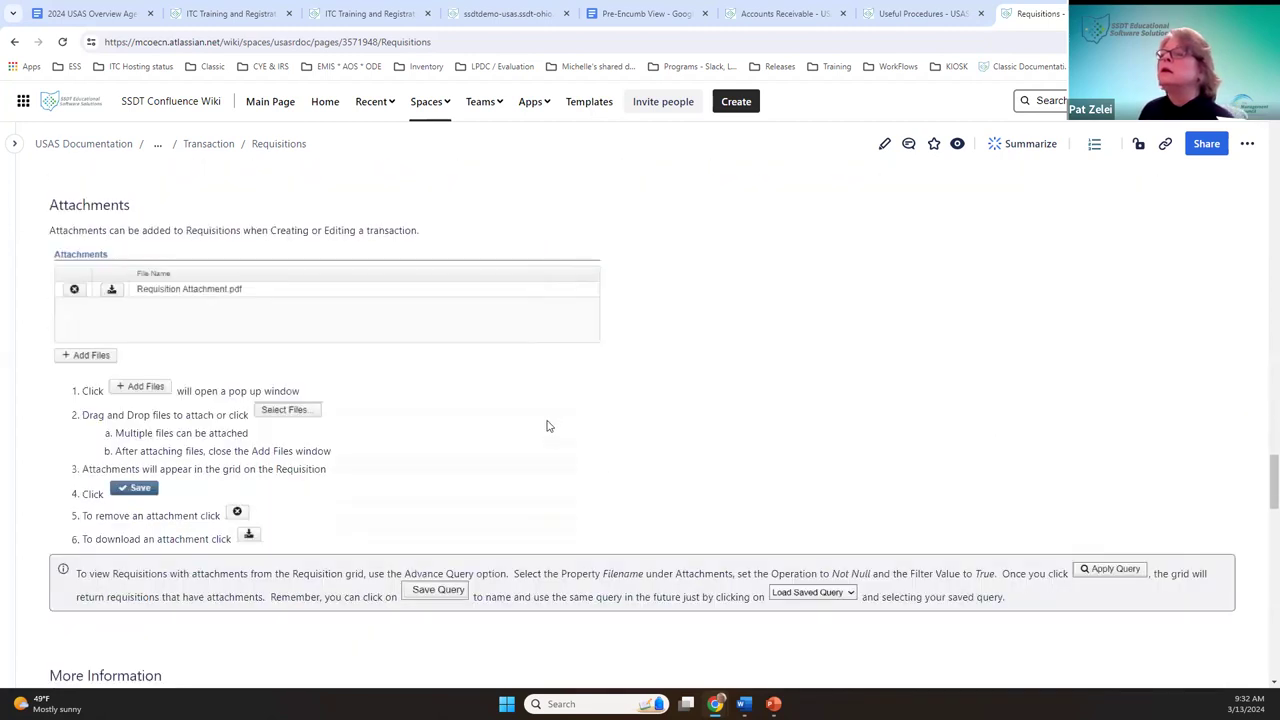
{"action": "scroll", "coordinate": [547, 427], "scroll_direction": "down", "scroll_amount": 4}
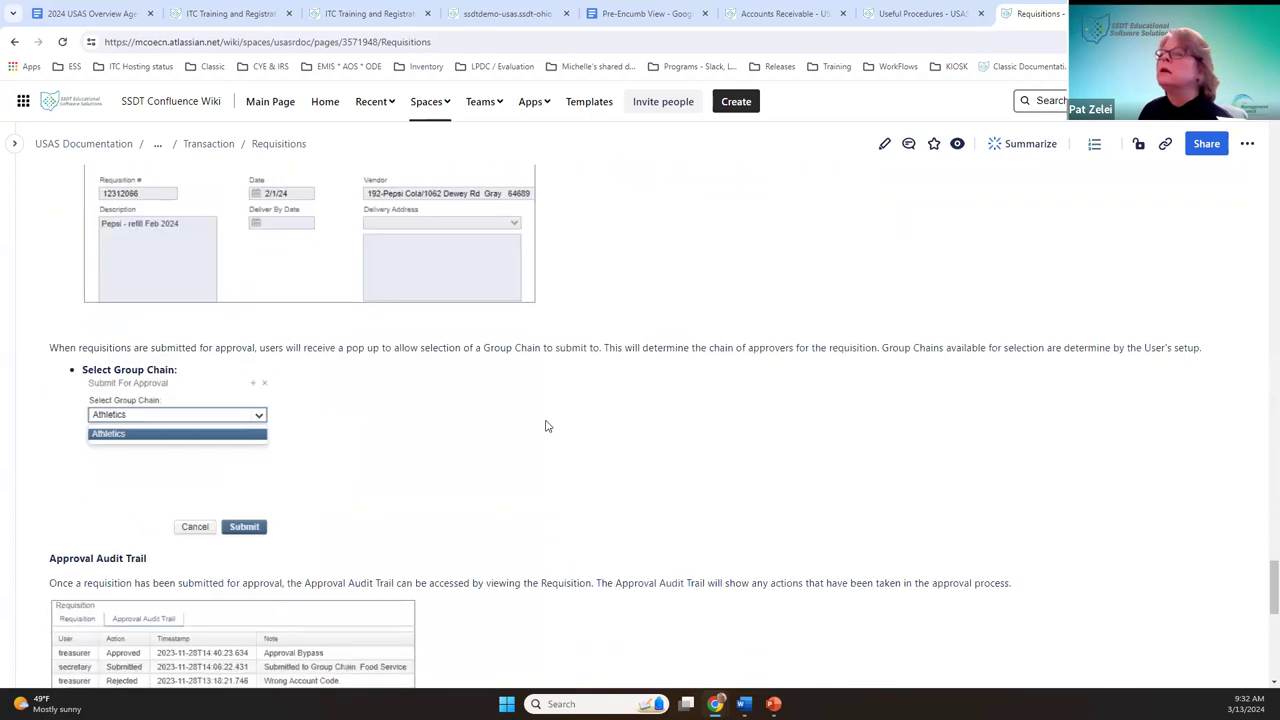
{"action": "left_click", "coordinate": [1045, 100]}
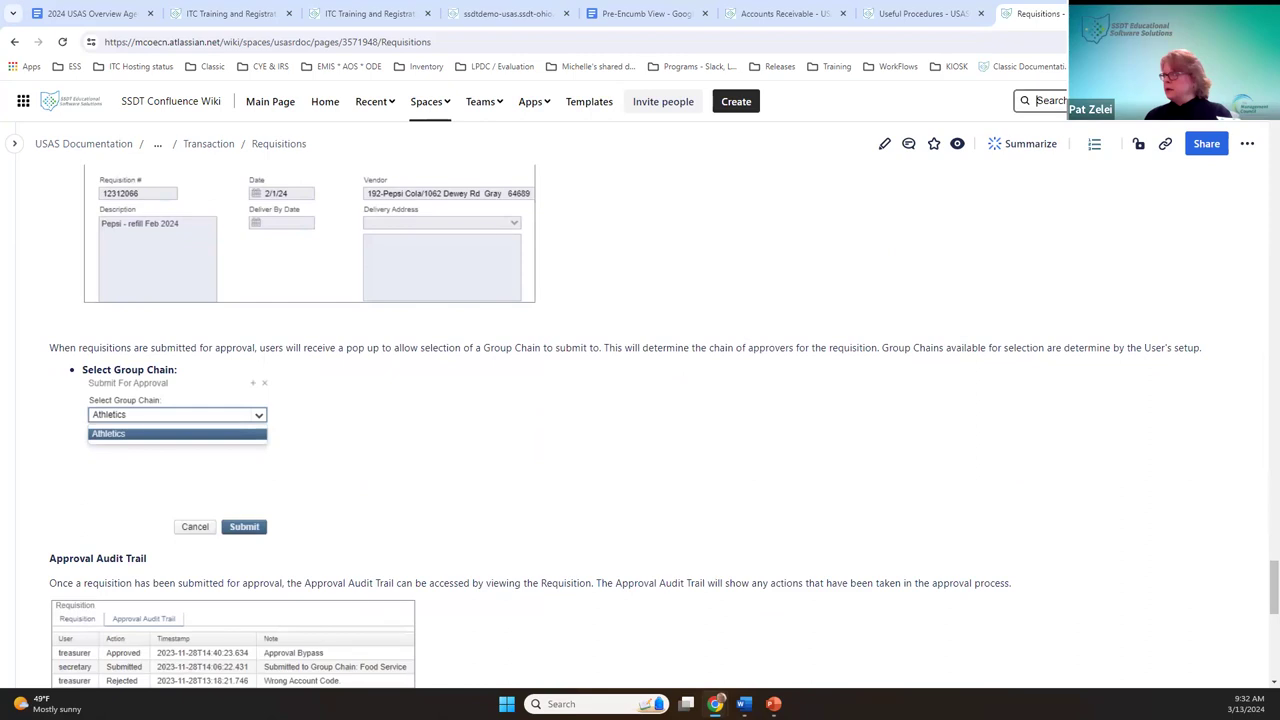
{"action": "type", "text": "prefix"}
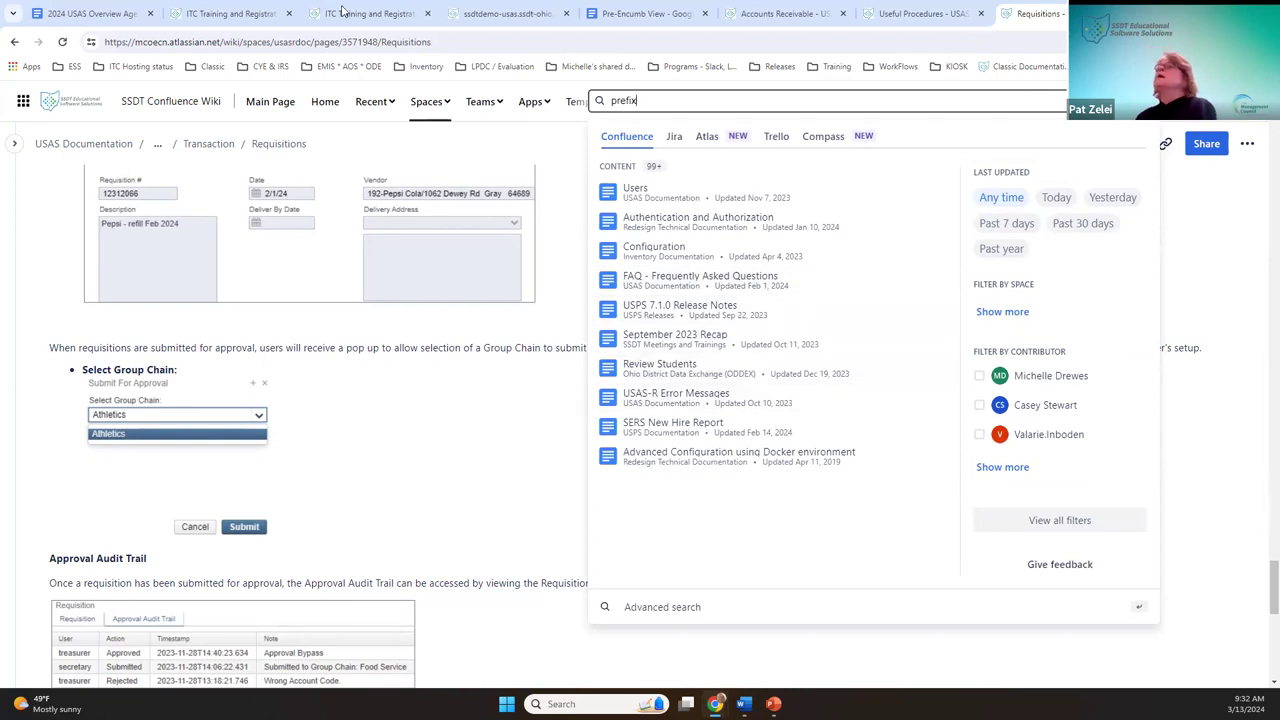
Step: Switch back to the USAS application, open the Users grid and open the "cafe sec" user for editing to show the Requisition Prefixes field
{"action": "key", "text": "ctrl+4"}
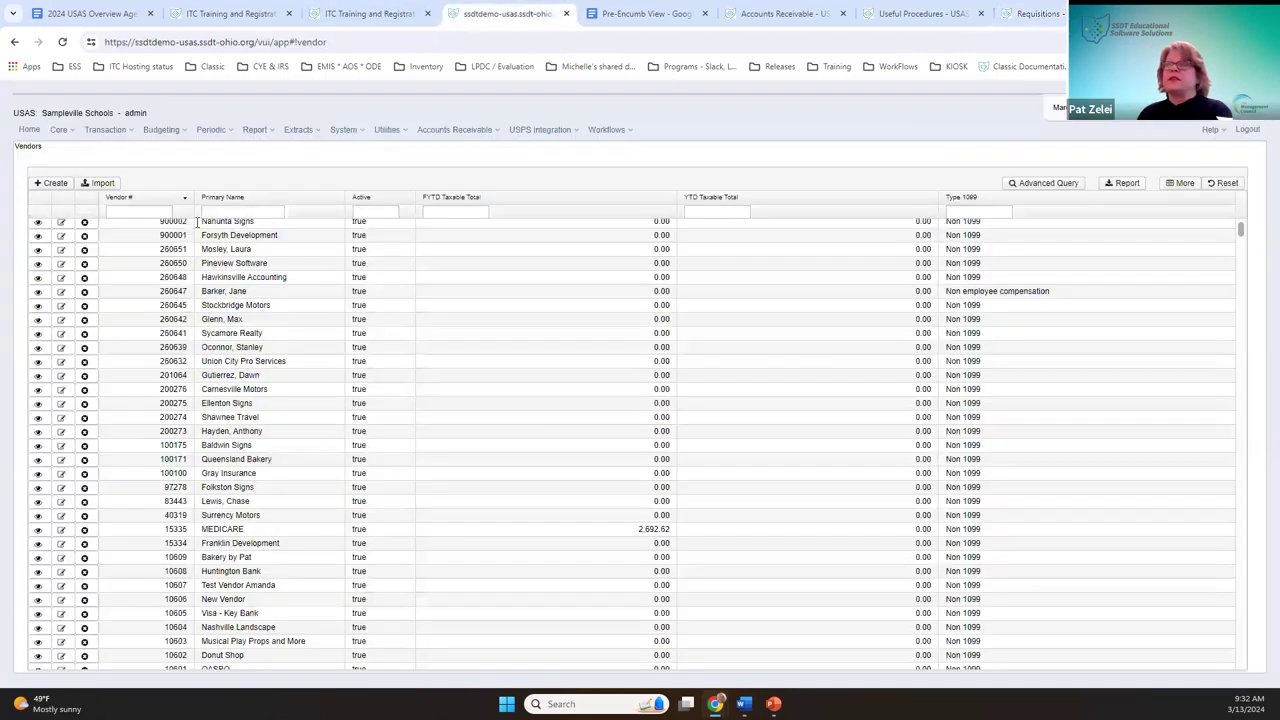
{"action": "left_click", "coordinate": [372, 135]}
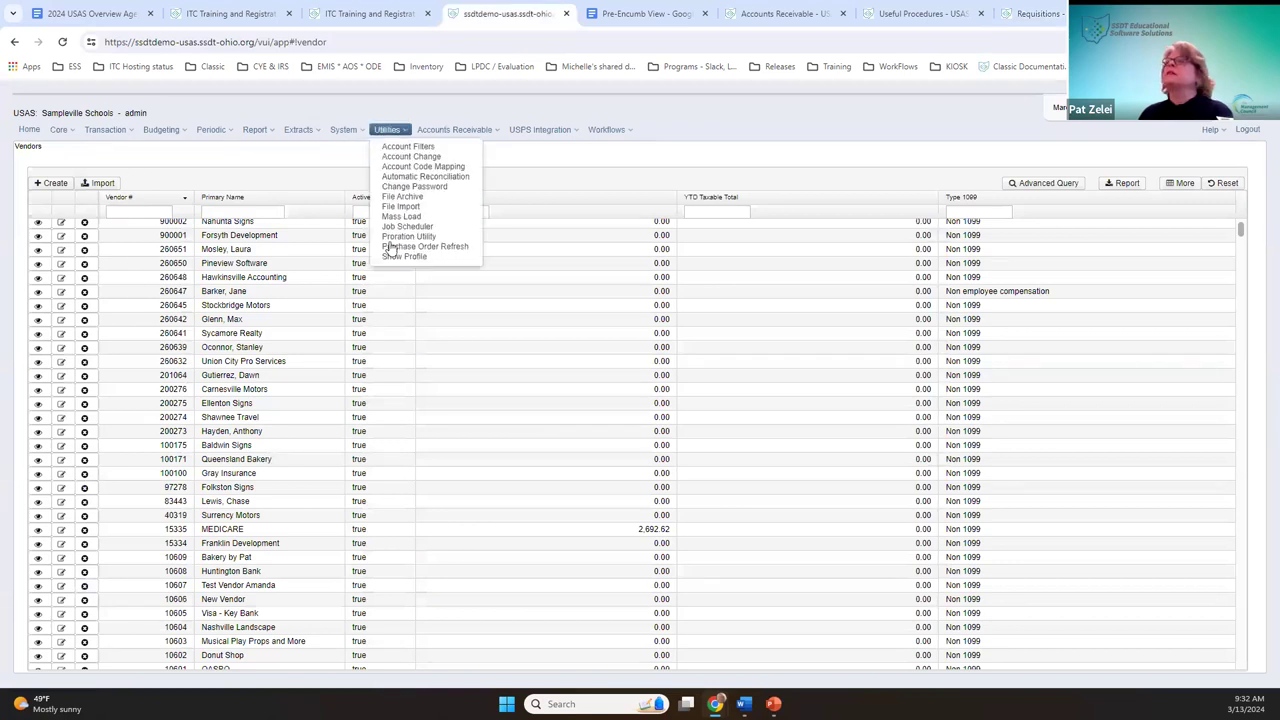
{"action": "mouse_move", "coordinate": [300, 132]}
{"action": "mouse_move", "coordinate": [343, 130]}
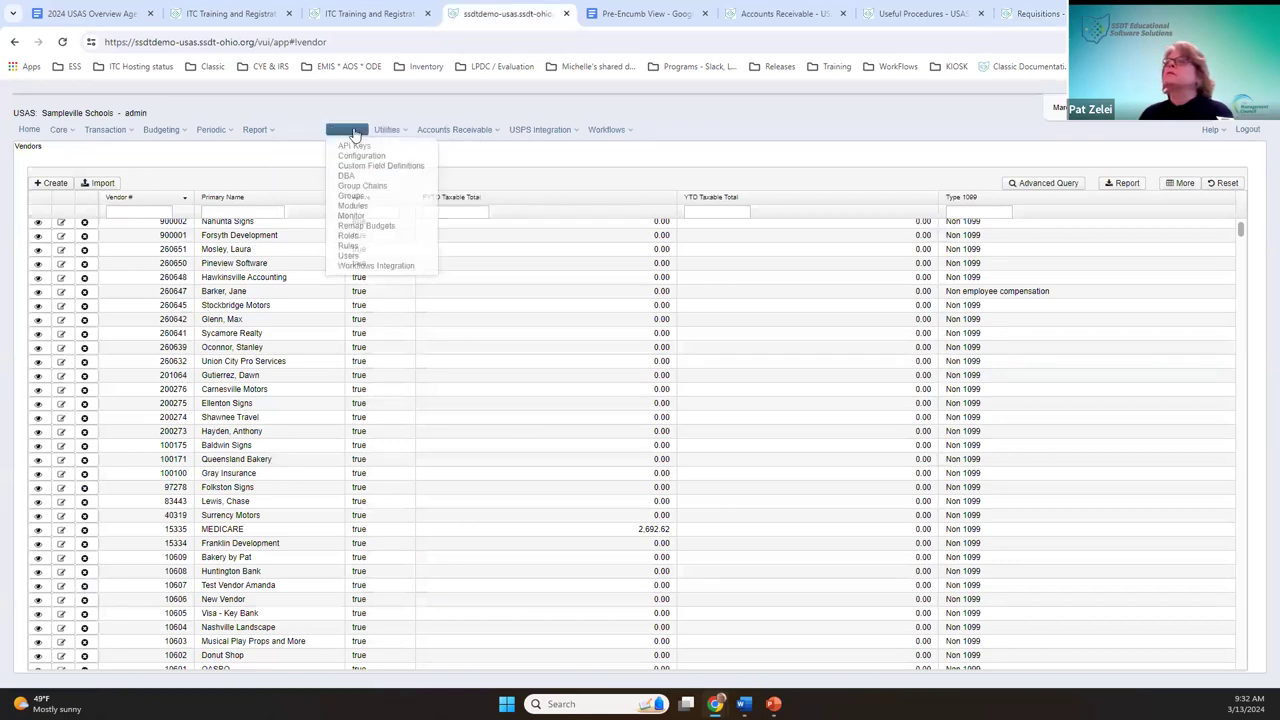
{"action": "left_click", "coordinate": [351, 258]}
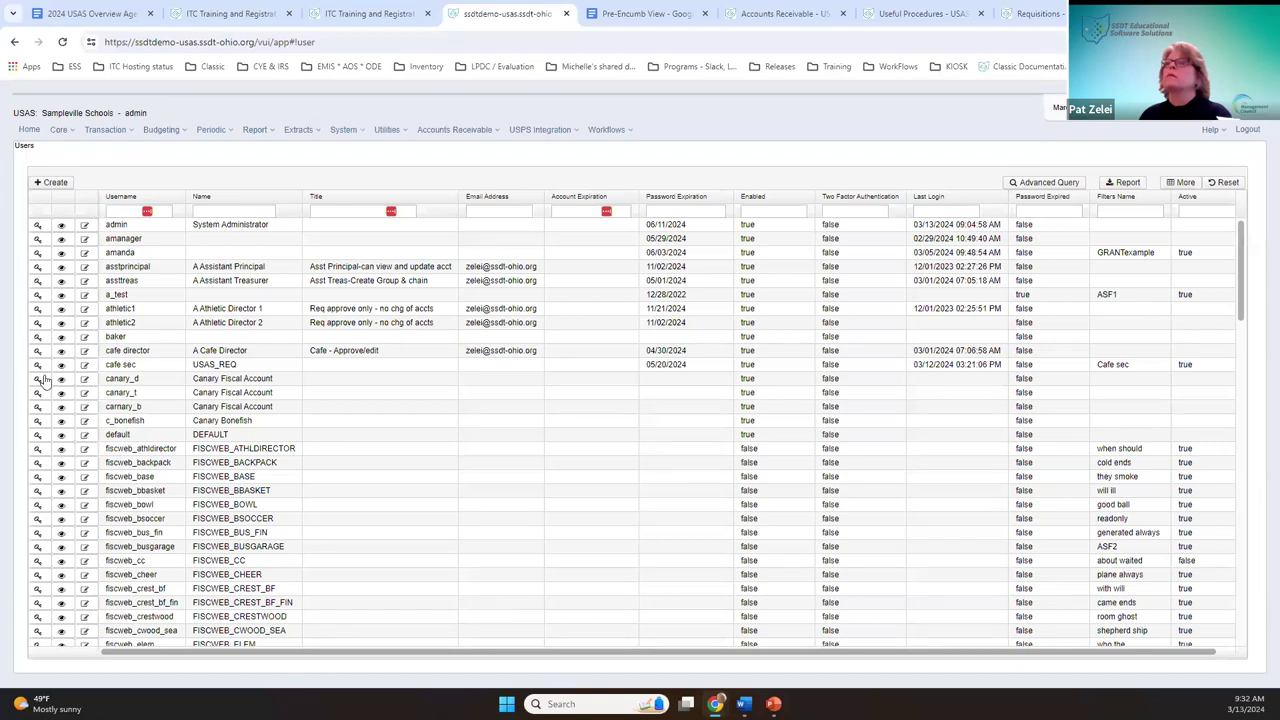
{"action": "left_click", "coordinate": [87, 370]}
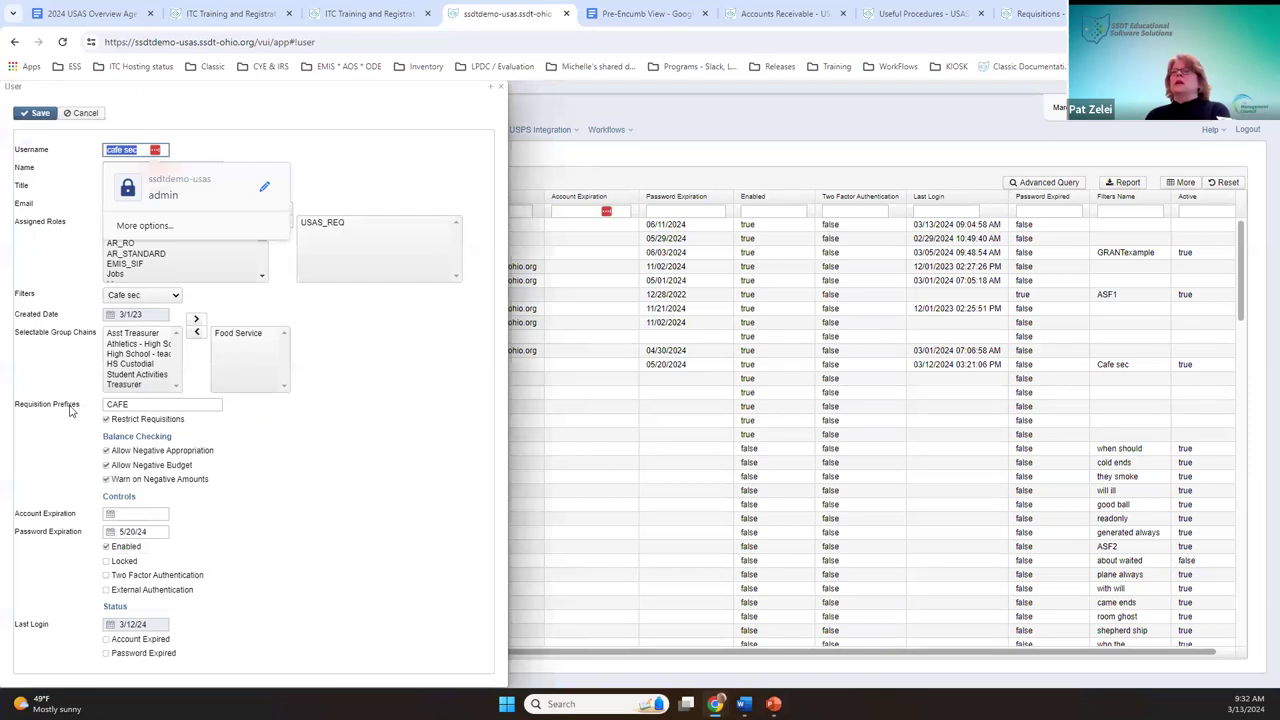
Step: Replace the cafe sec user's requisition prefix with the example CA0001
{"action": "left_click", "coordinate": [150, 405]}
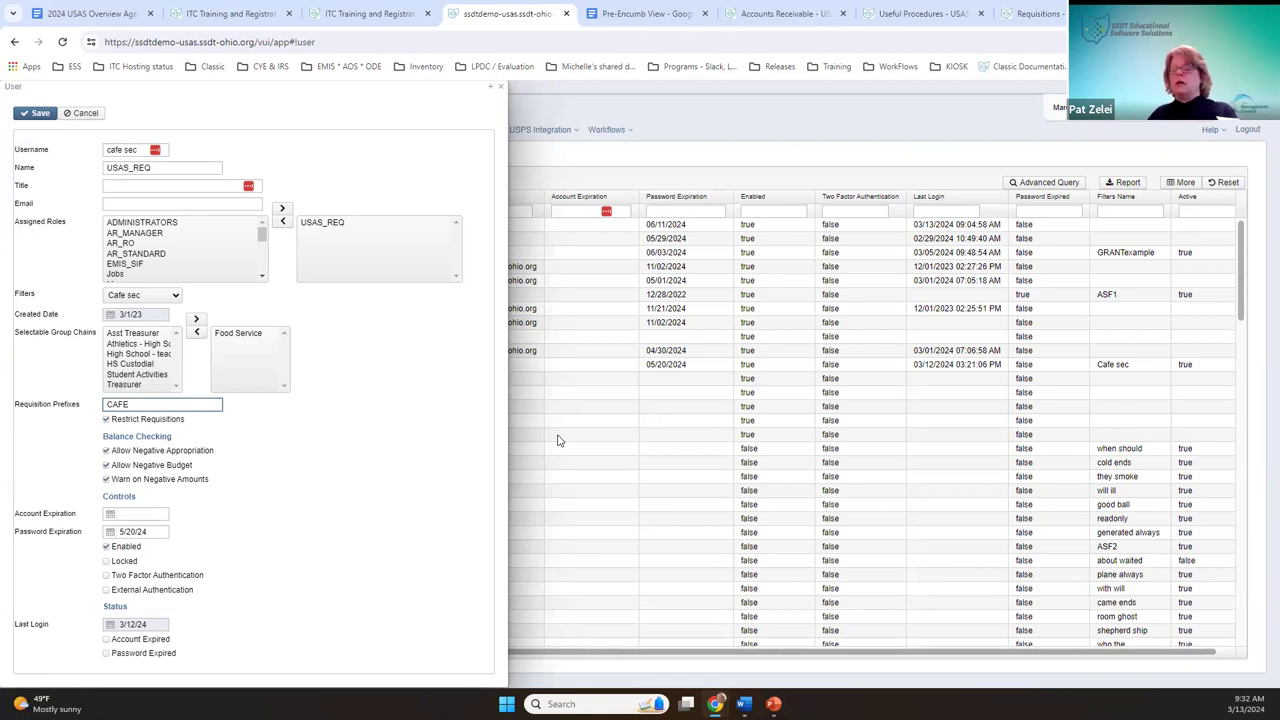
{"action": "key", "text": "BackSpace"}
{"action": "key", "text": "BackSpace"}
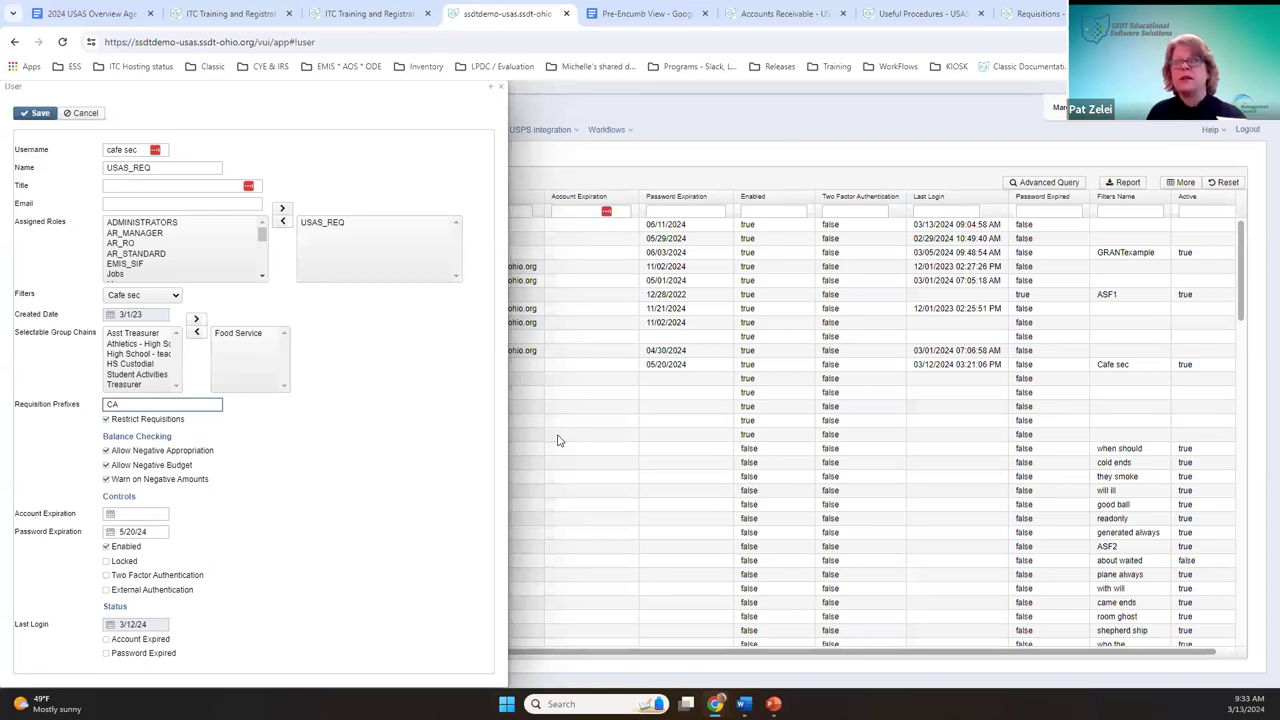
{"action": "type", "text": "0001"}
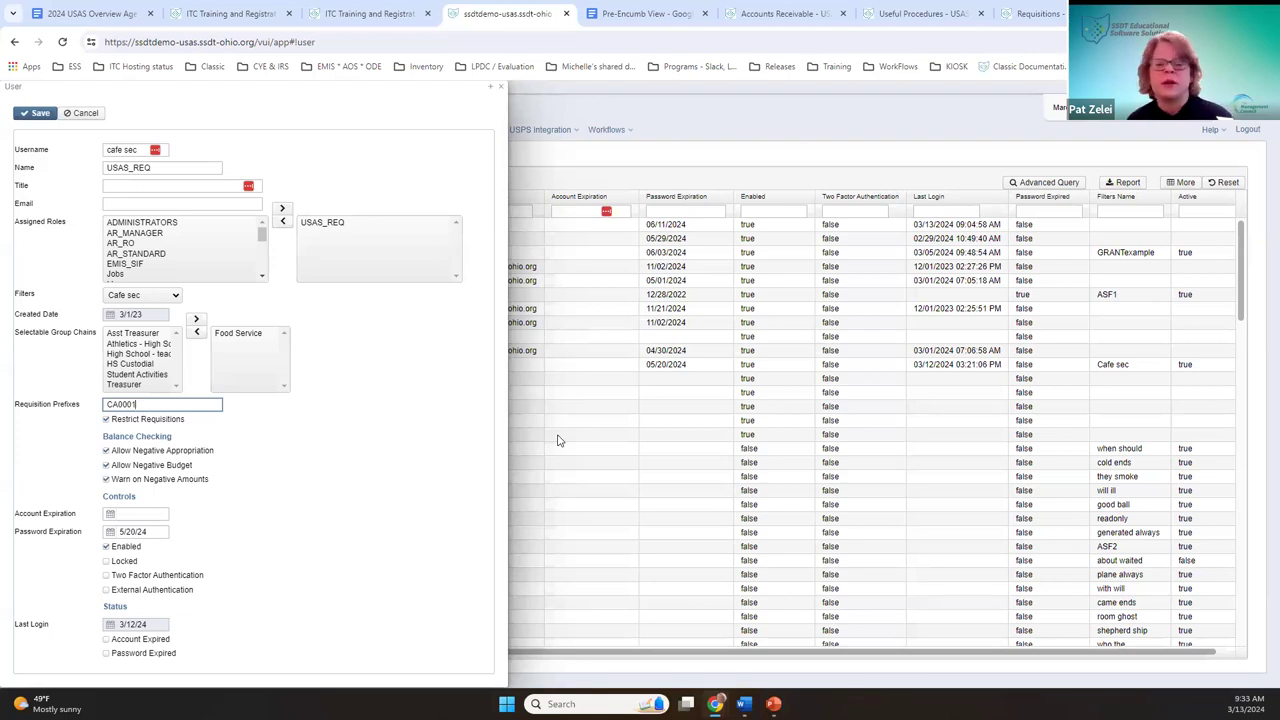
Step: Change the example requisition prefix to CAxx0001
{"action": "key", "text": "BackSpace"}
{"action": "key", "text": "BackSpace"}
{"action": "key", "text": "BackSpace"}
{"action": "key", "text": "BackSpace"}
{"action": "type", "text": "xx"}
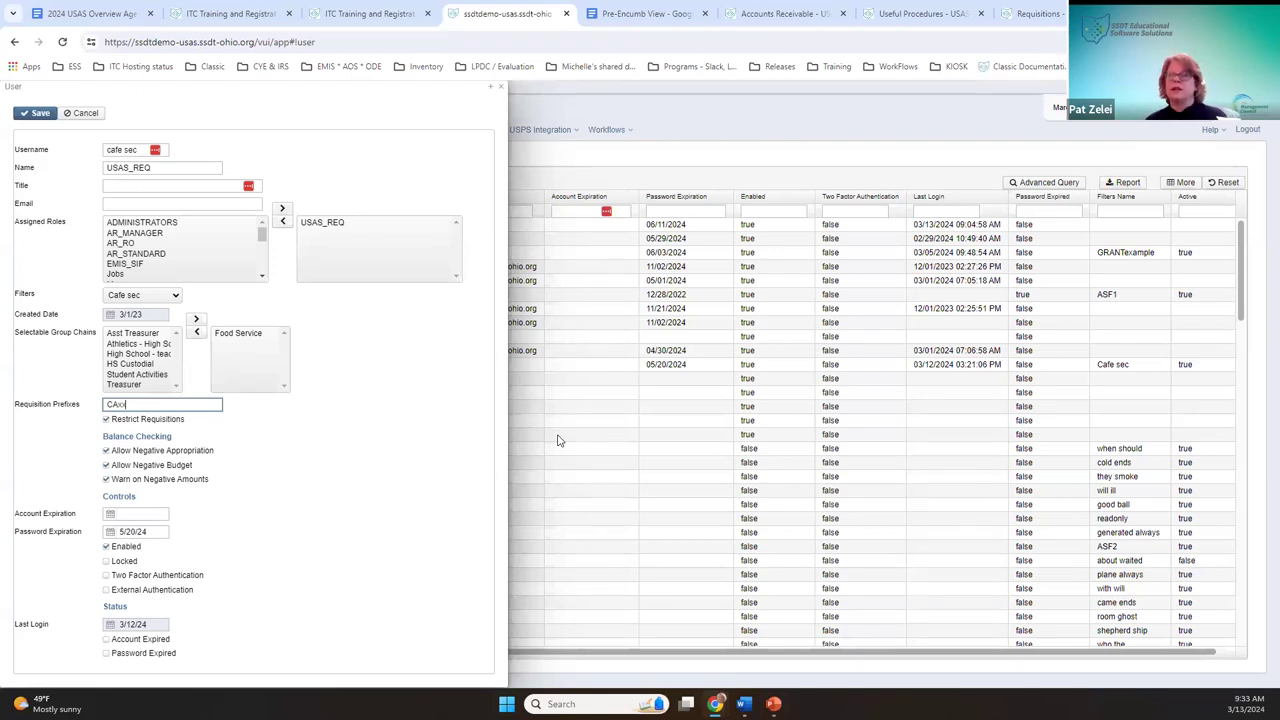
{"action": "type", "text": "0001"}
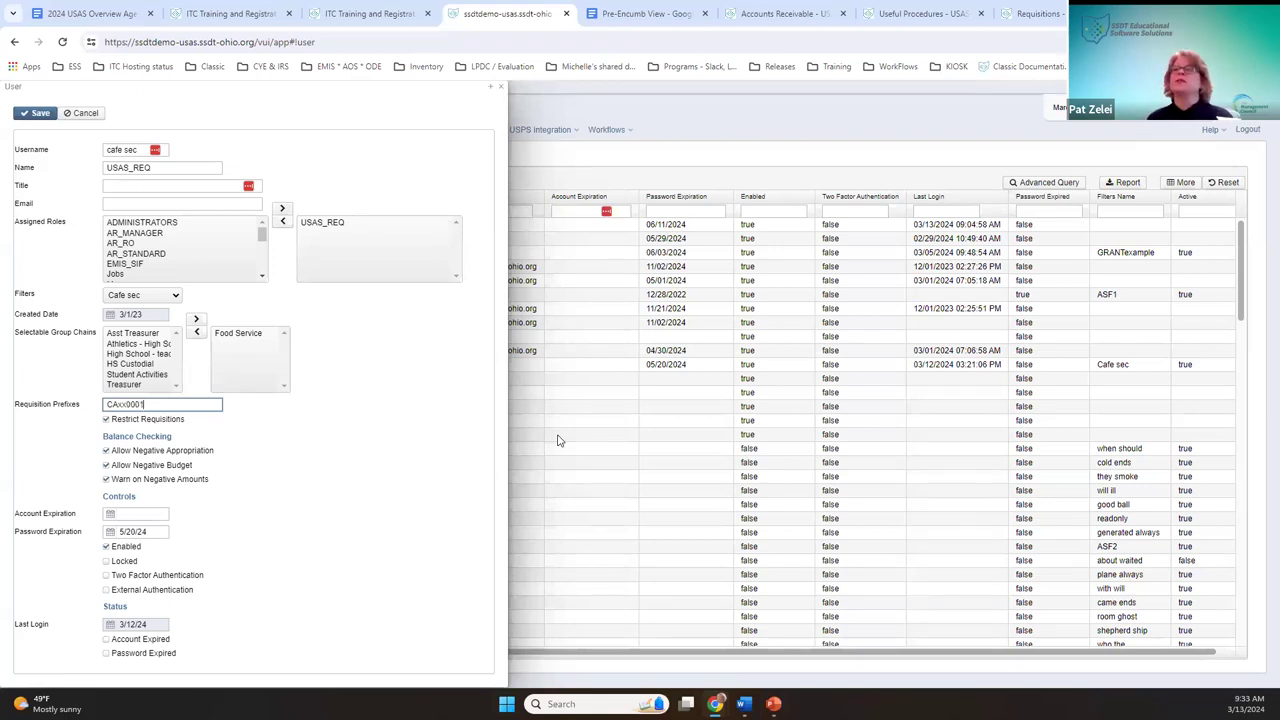
Step: Clear the requisition prefix and enter ABC10001 as another example
{"action": "key", "text": "BackSpace"}
{"action": "key", "text": "BackSpace"}
{"action": "key", "text": "BackSpace"}
{"action": "key", "text": "BackSpace"}
{"action": "key", "text": "BackSpace"}
{"action": "key", "text": "BackSpace"}
{"action": "key", "text": "BackSpace"}
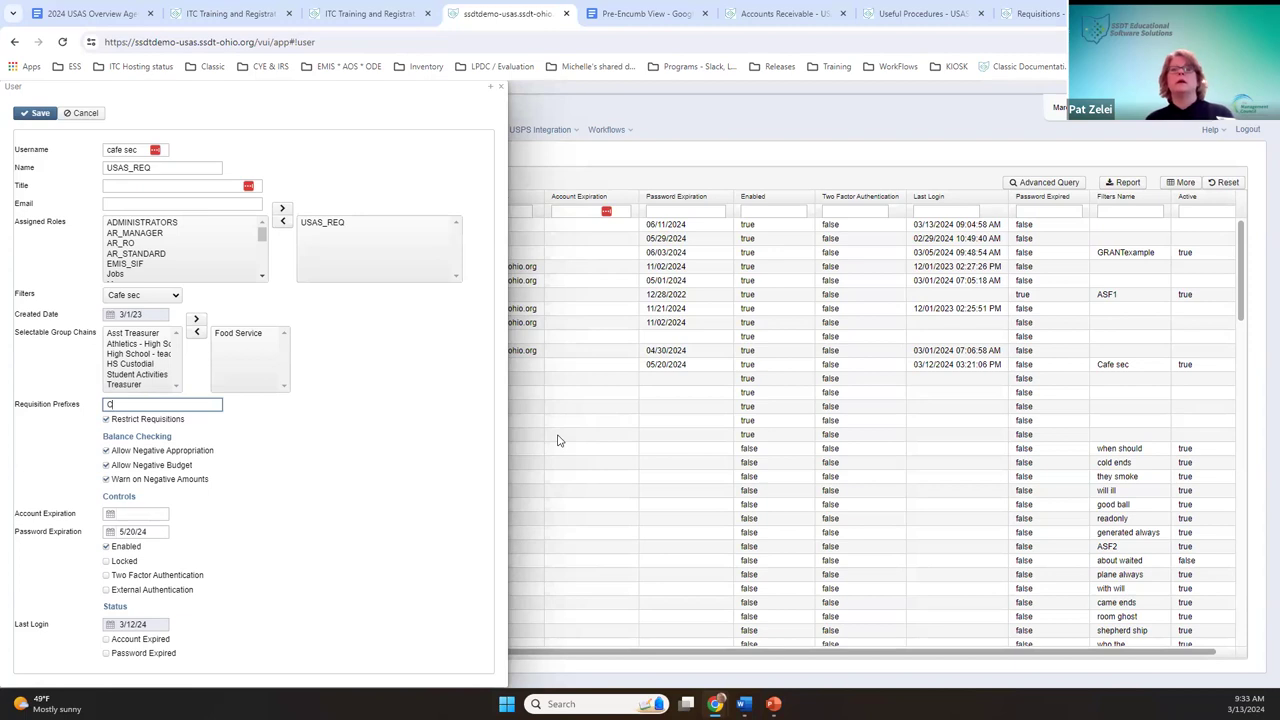
{"action": "key", "text": "BackSpace"}
{"action": "type", "text": "ABC"}
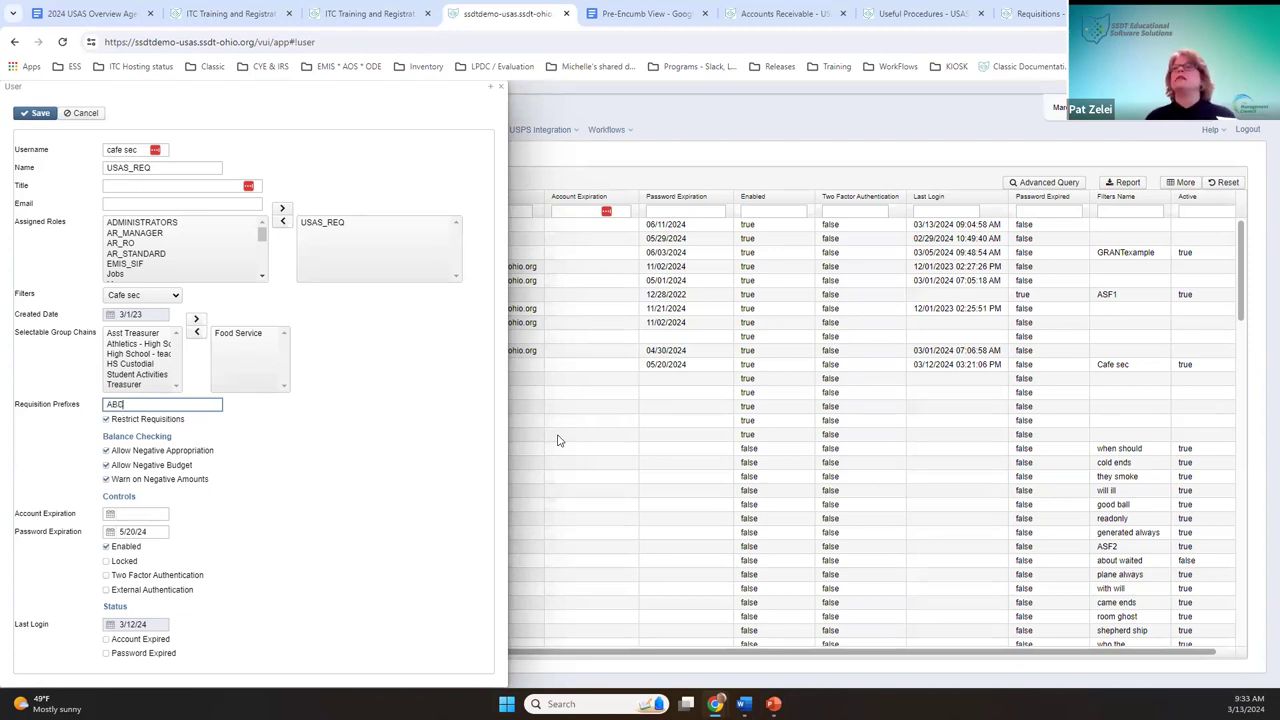
{"action": "type", "text": ","}
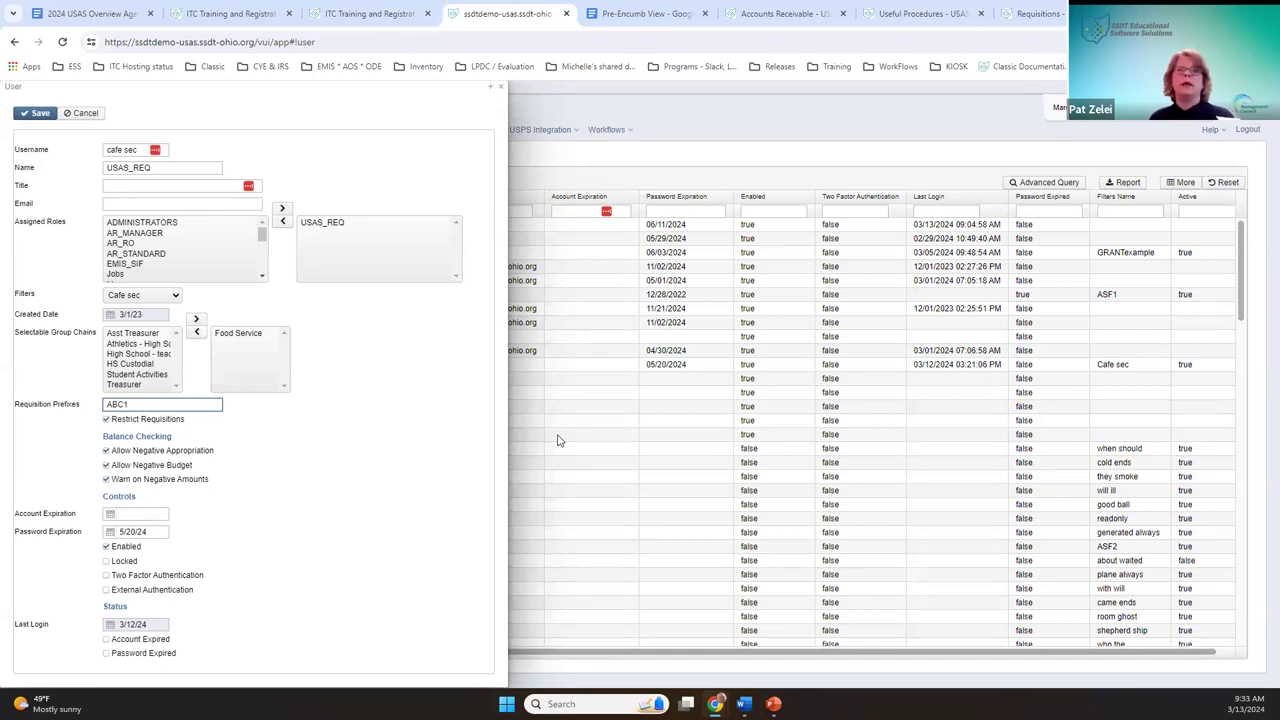
{"action": "type", "text": "0001"}
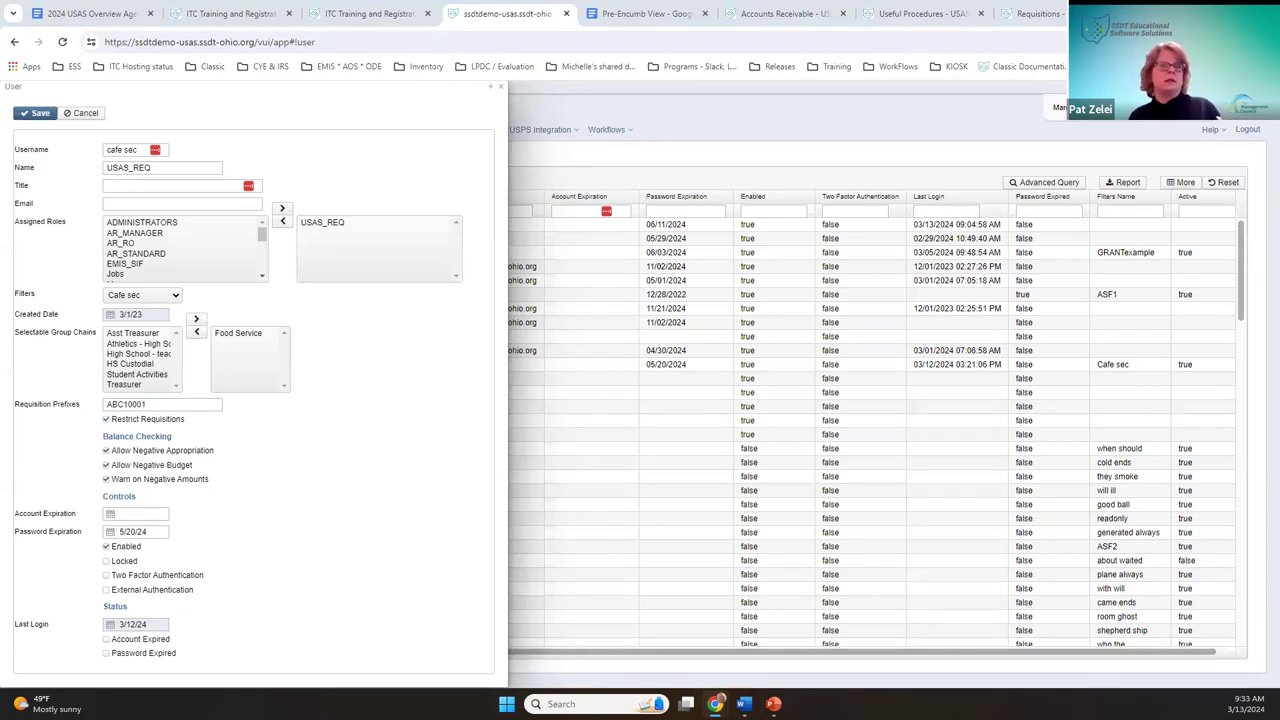
Step: Set the requisition prefix back to CAFE, save the cafe sec user and close the user record
{"action": "left_click_drag", "start_coordinate": [150, 404], "coordinate": [29, 403]}
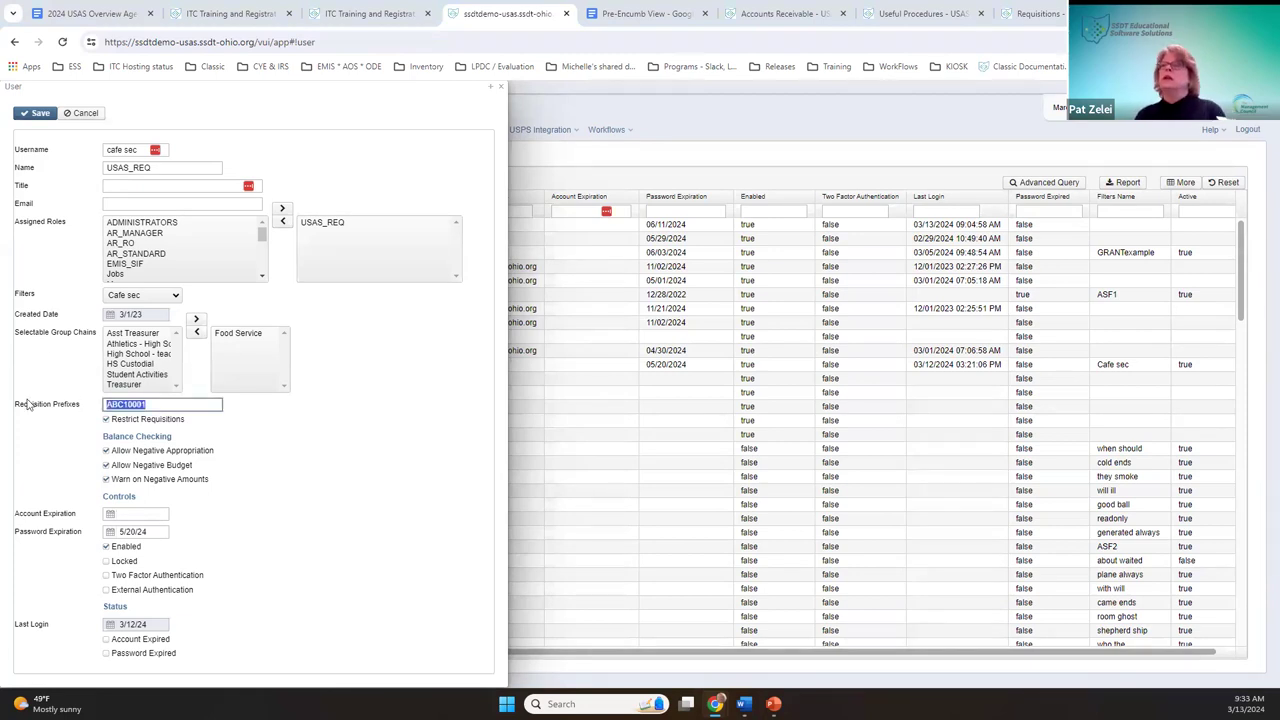
{"action": "type", "text": "CAFE"}
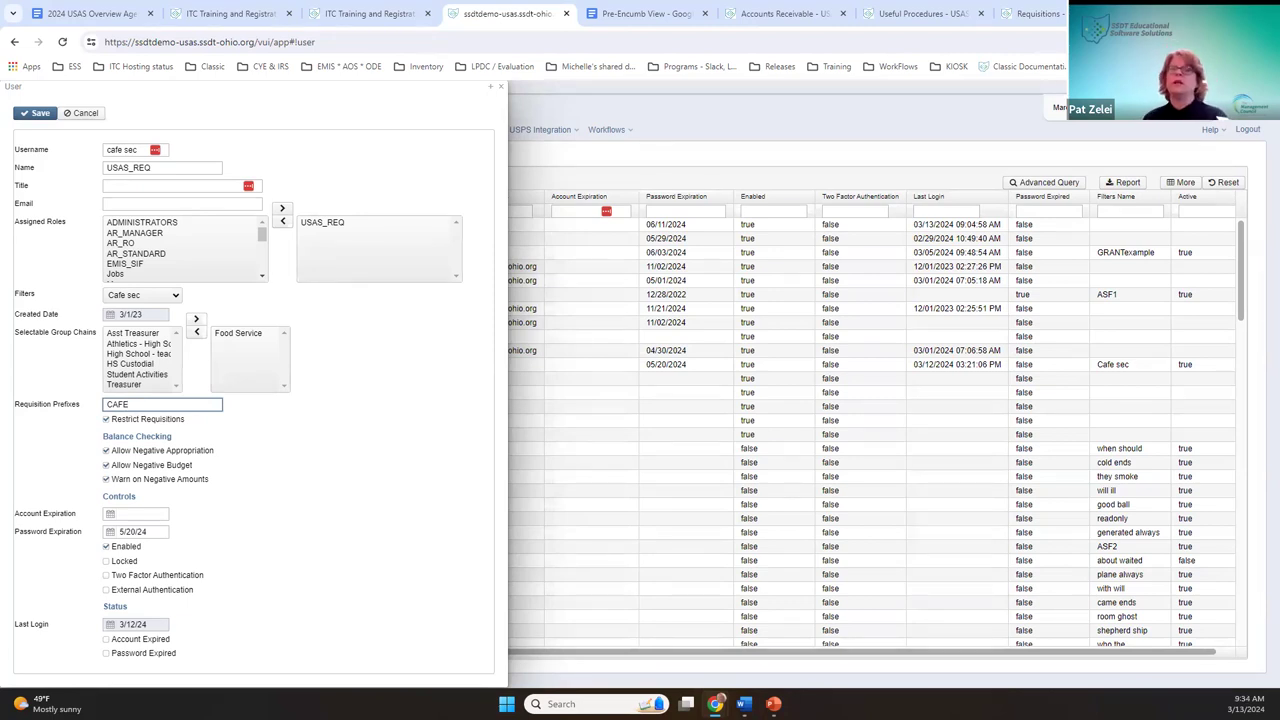
{"action": "left_click", "coordinate": [44, 113]}
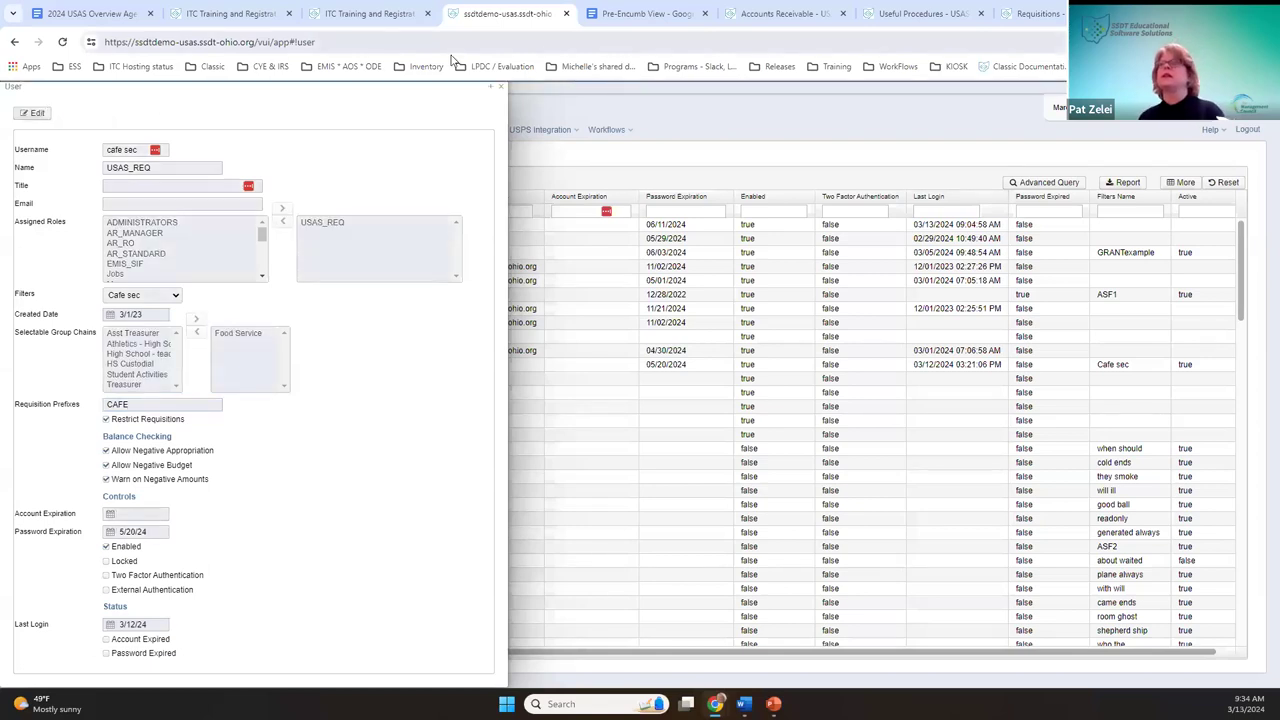
{"action": "left_click", "coordinate": [501, 88]}
Step: Log out and log back in as "cafe sec", entering that account's password
{"action": "left_click", "coordinate": [1246, 130]}
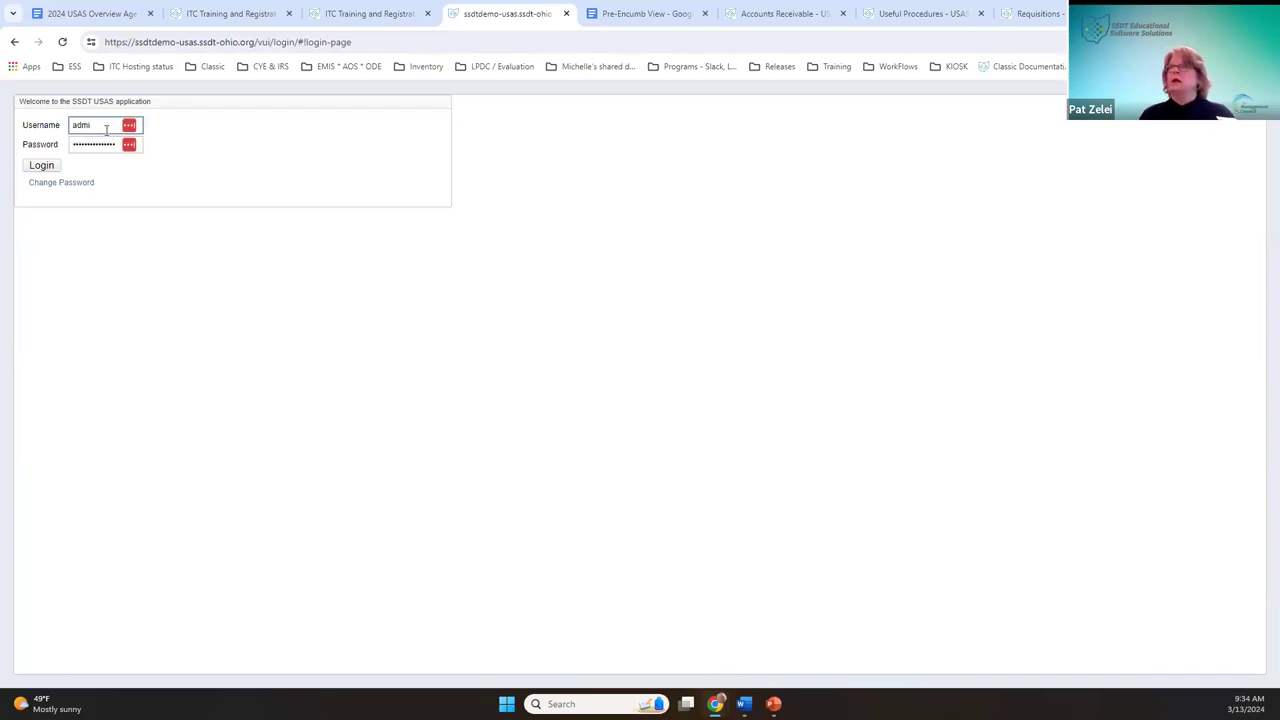
{"action": "left_click", "coordinate": [106, 129]}
{"action": "key", "text": "ctrl+a"}
{"action": "type", "text": "cafe sec"}
{"action": "key", "text": "Tab"}
{"action": "type", "text": "••••••"}
{"action": "key", "text": "Return"}
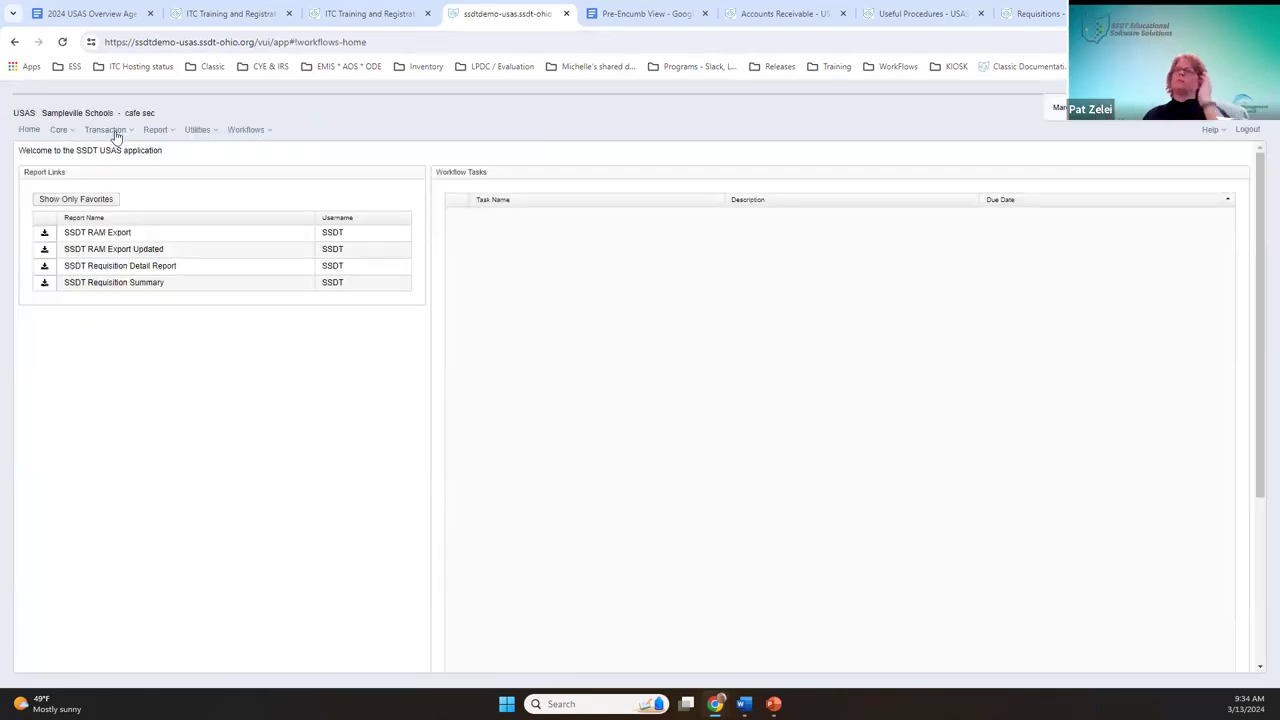
Step: Open the Accounts grid to view the expenditure accounts available to the cafe sec user
{"action": "left_click", "coordinate": [66, 131]}
{"action": "left_click", "coordinate": [70, 148]}
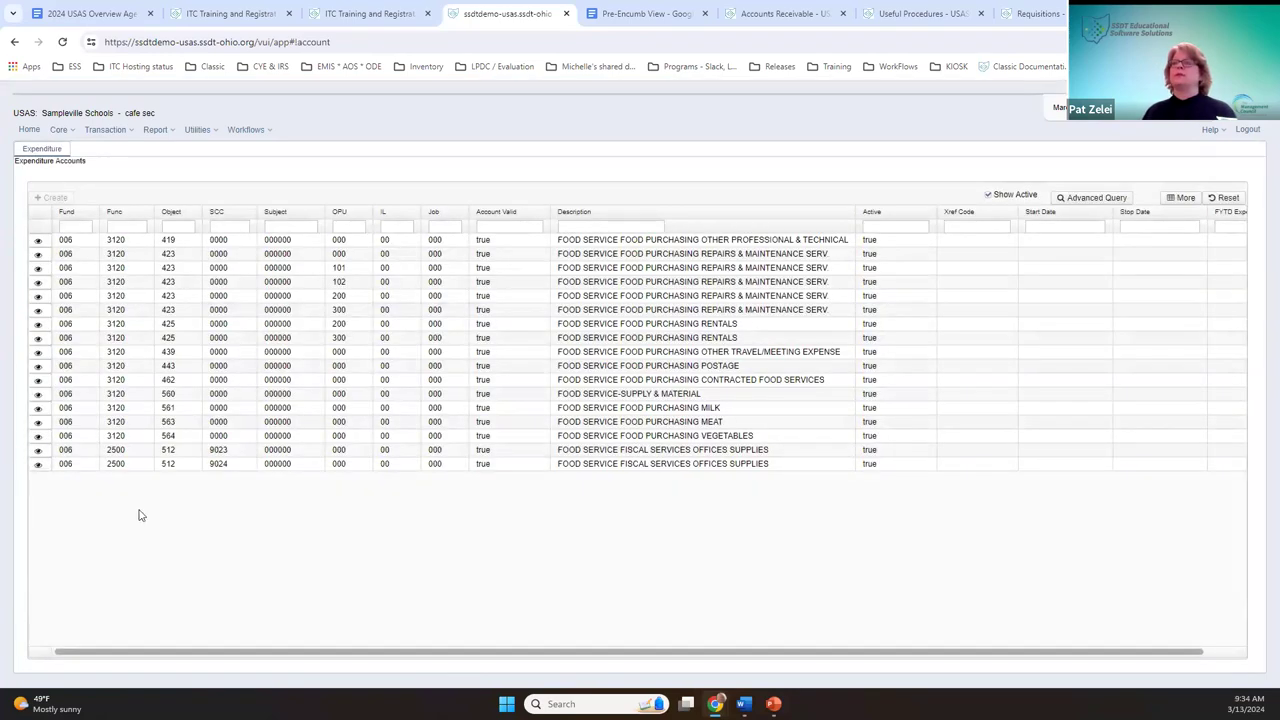
{"action": "left_click", "coordinate": [58, 129]}
Step: Open the Requisitions grid and decline the LastPass offer to save the login
{"action": "left_click", "coordinate": [103, 130]}
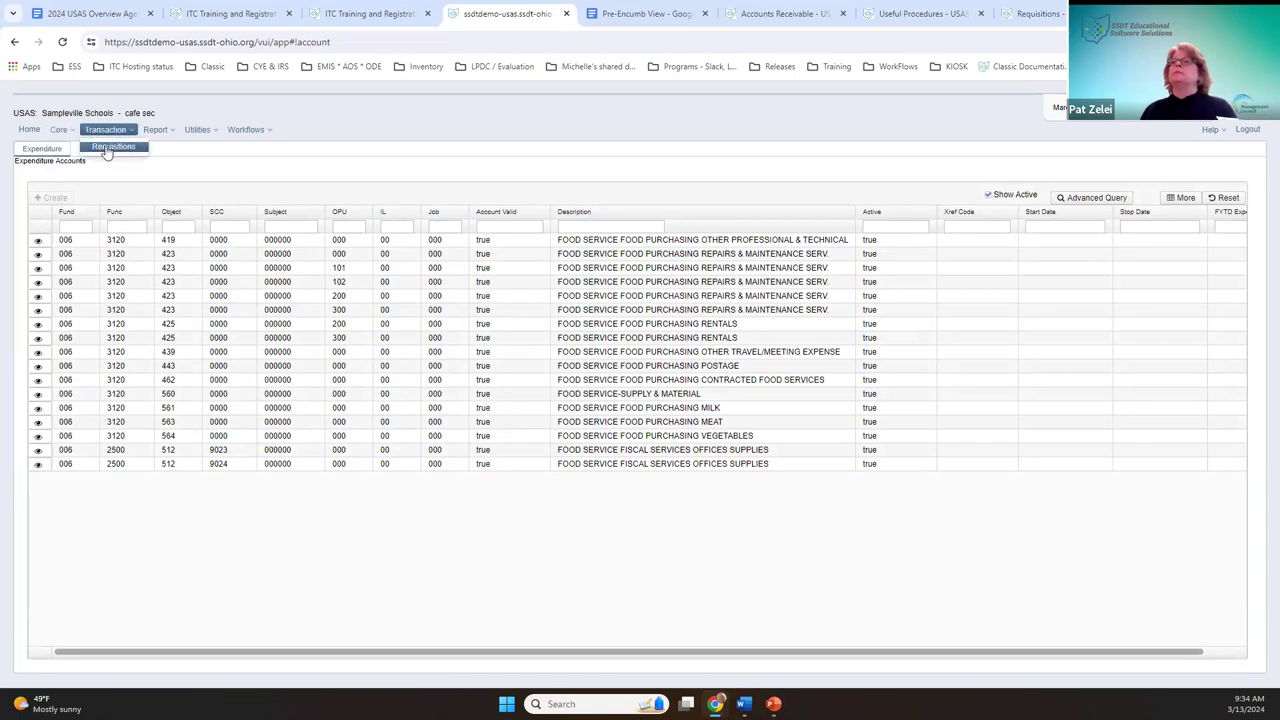
{"action": "left_click", "coordinate": [106, 148]}
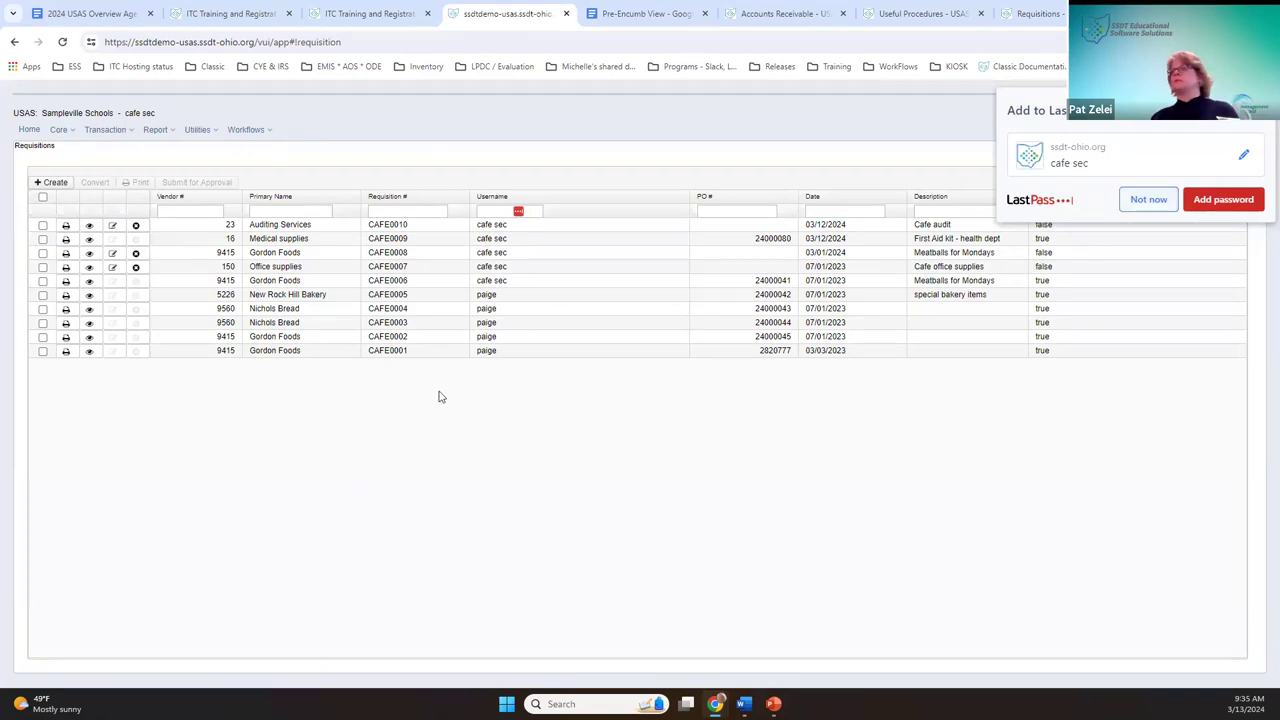
{"action": "left_click", "coordinate": [1150, 204]}
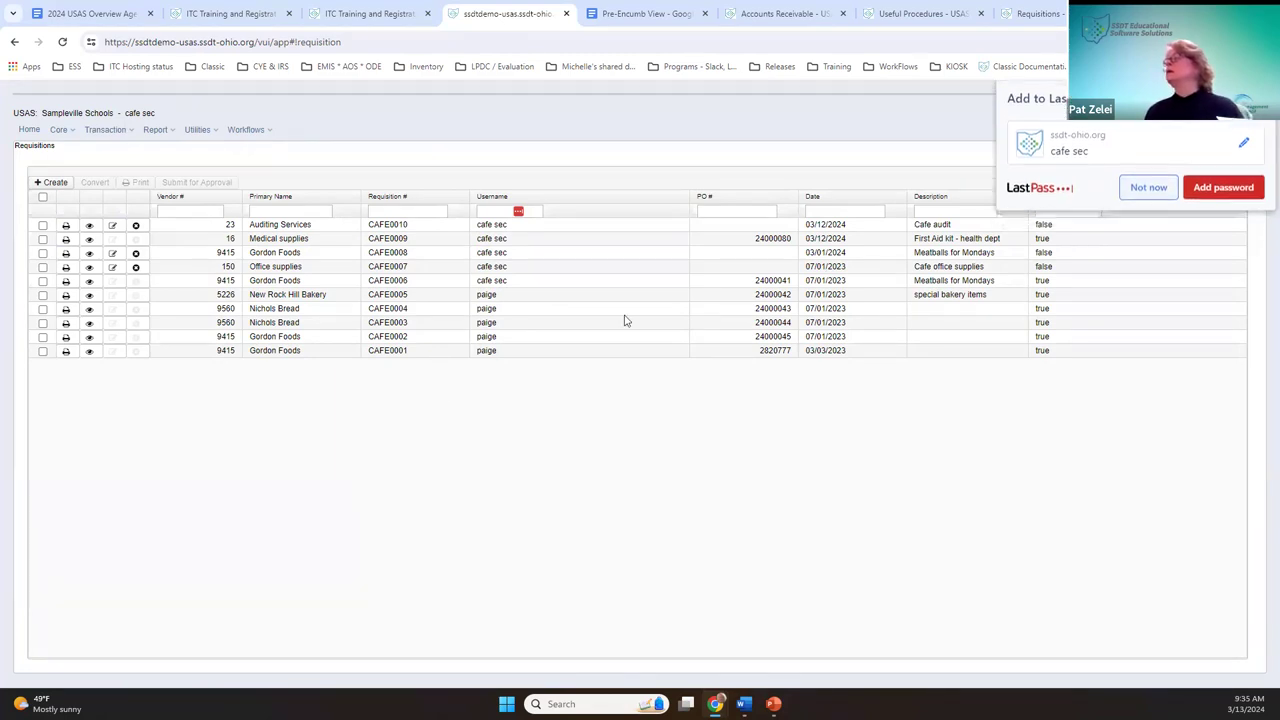
Step: Start a new requisition, leaving the requisition number blank and keeping the date 3/13/24
{"action": "left_click", "coordinate": [50, 183]}
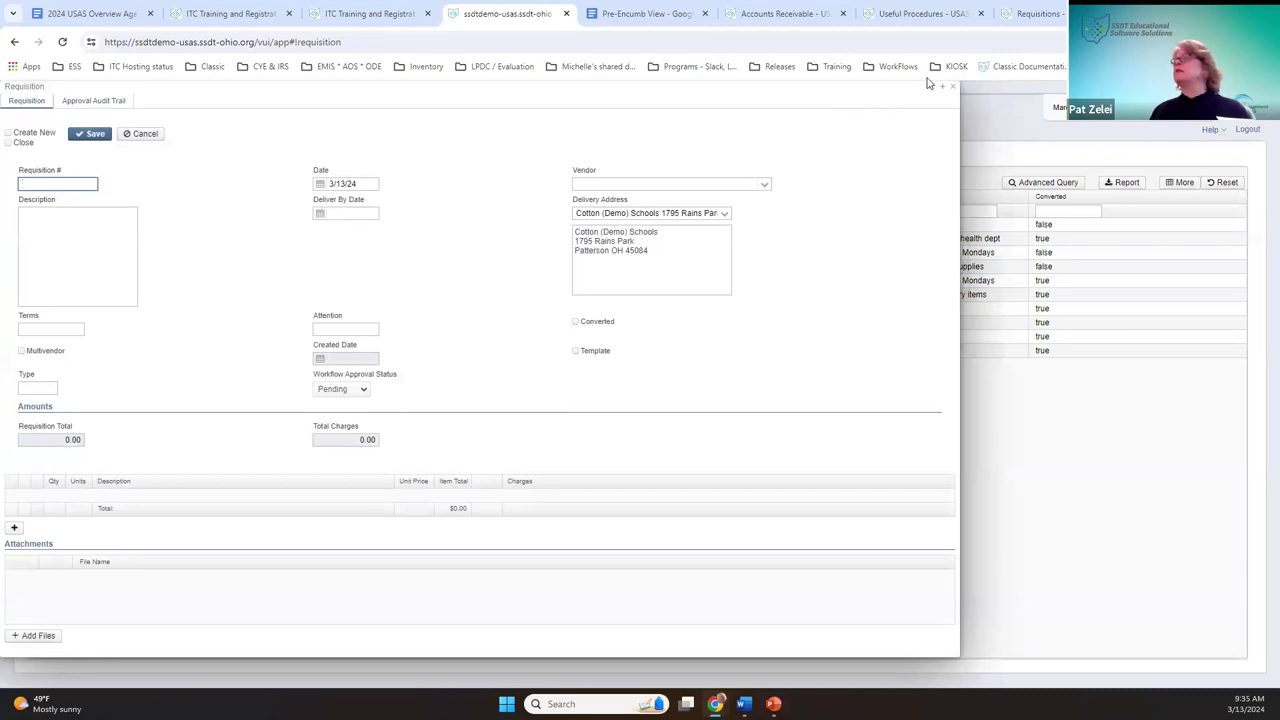
{"action": "left_click", "coordinate": [956, 107]}
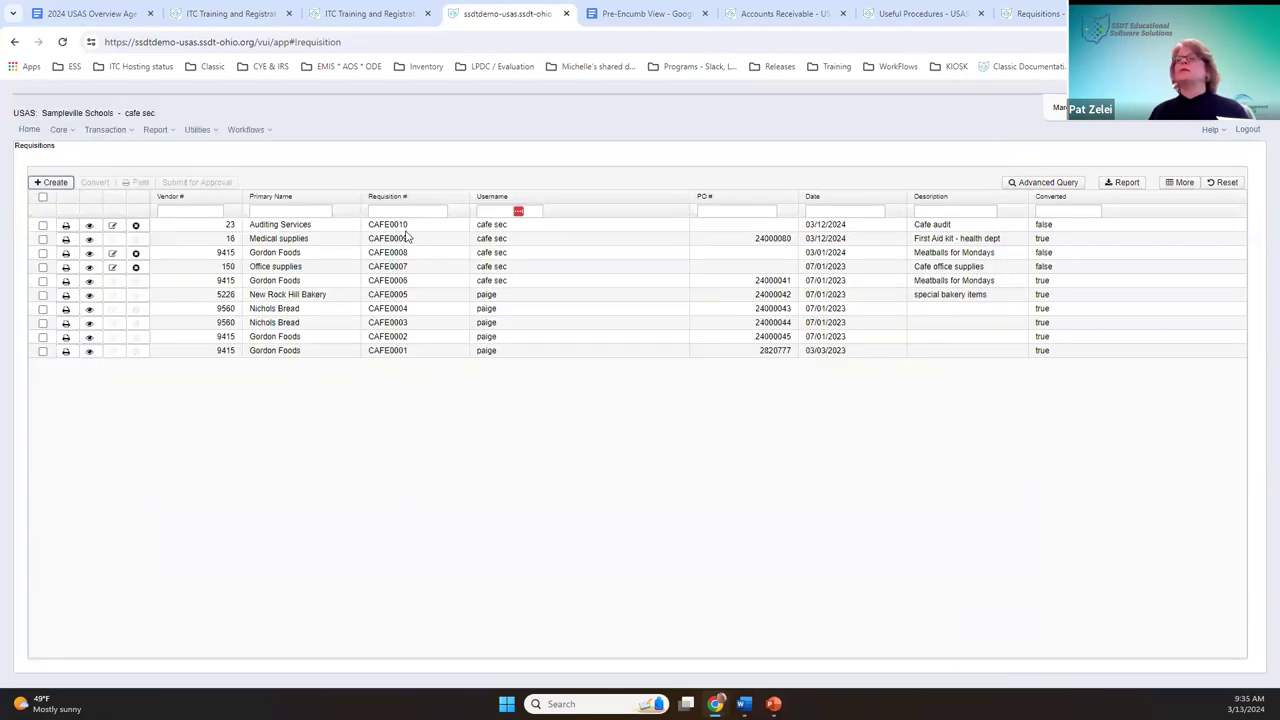
{"action": "left_click", "coordinate": [55, 183]}
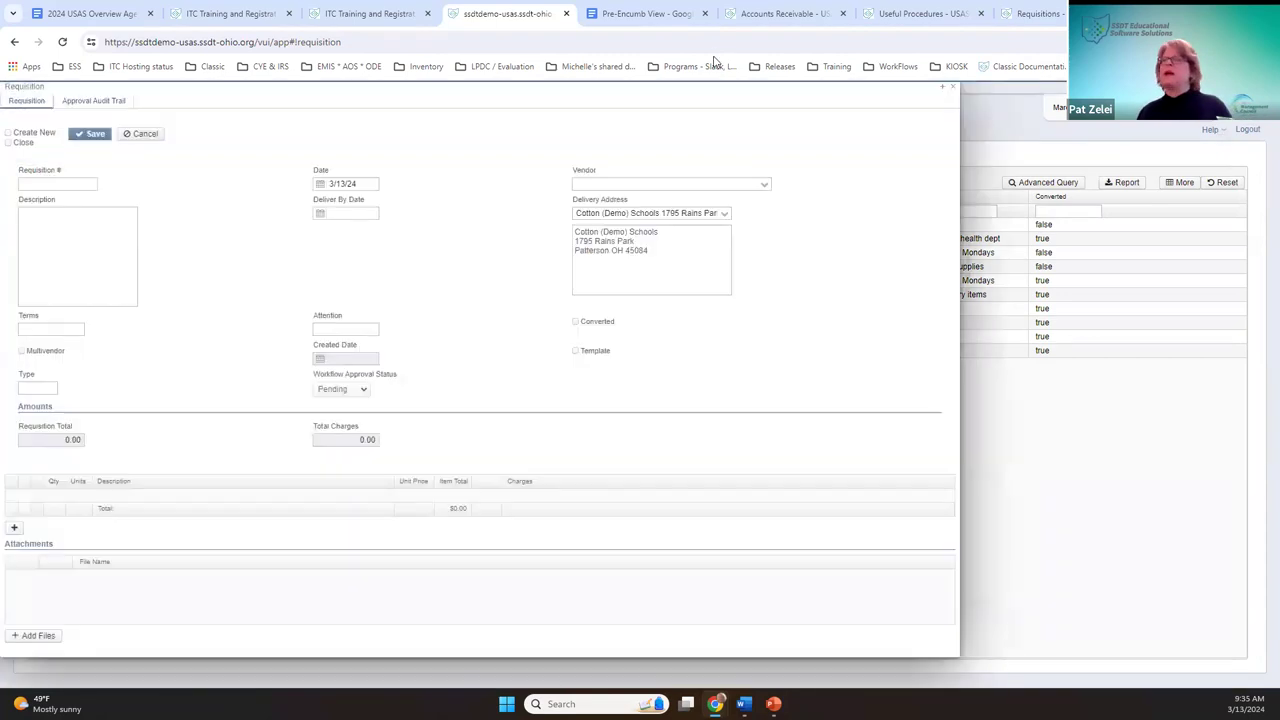
{"action": "left_click", "coordinate": [372, 184]}
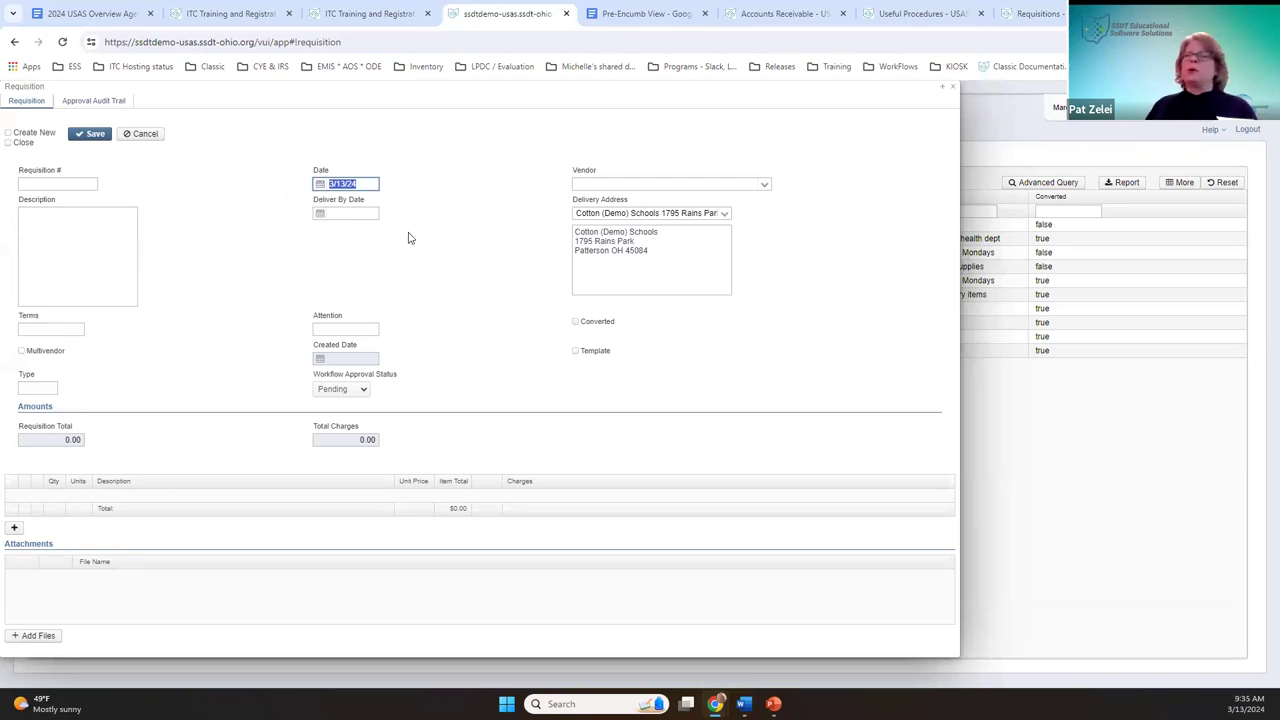
{"action": "key", "text": "Tab"}
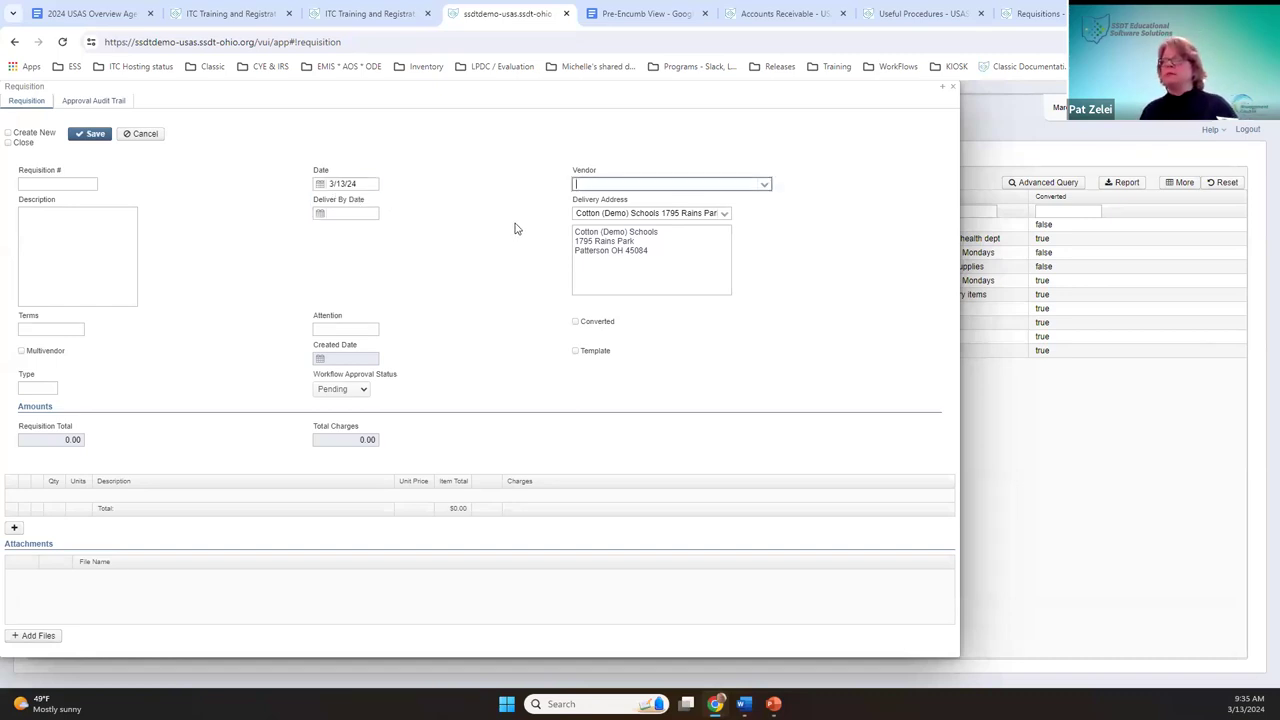
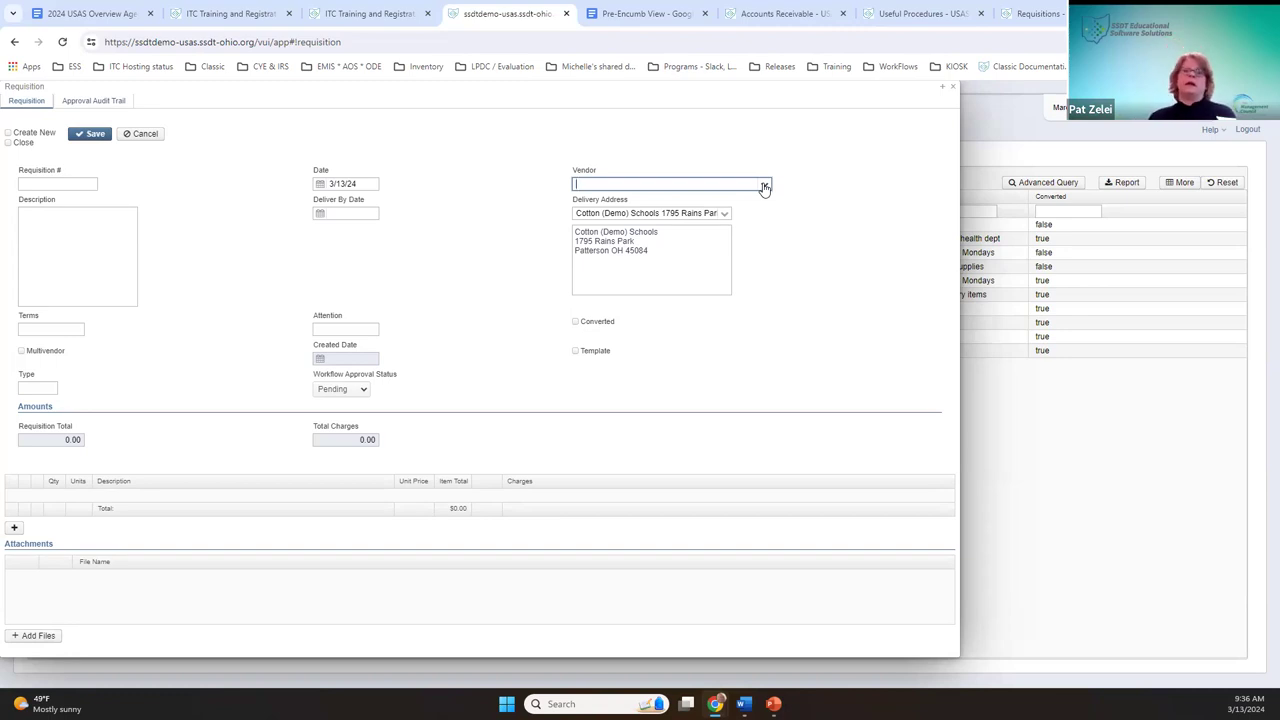
Step: Browse the new requisition's vendor list, search it for "bakery", and clear the search
{"action": "left_click", "coordinate": [765, 187]}
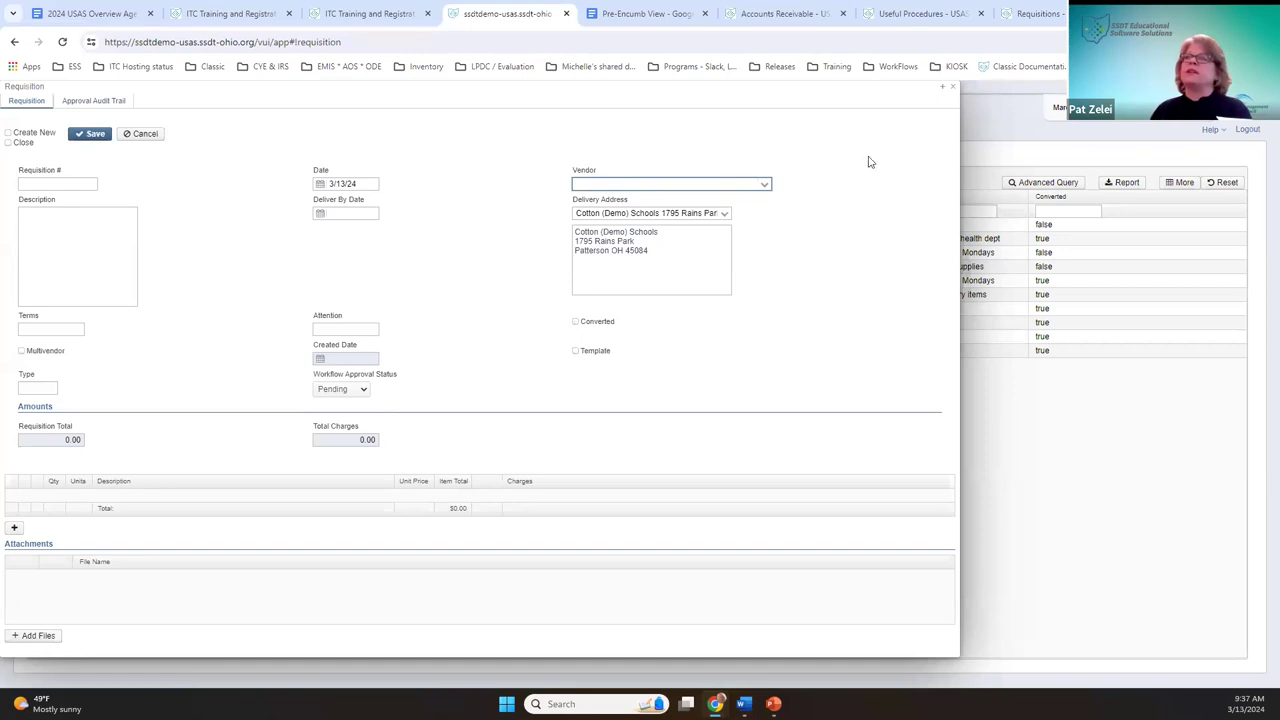
{"action": "left_click", "coordinate": [75, 224]}
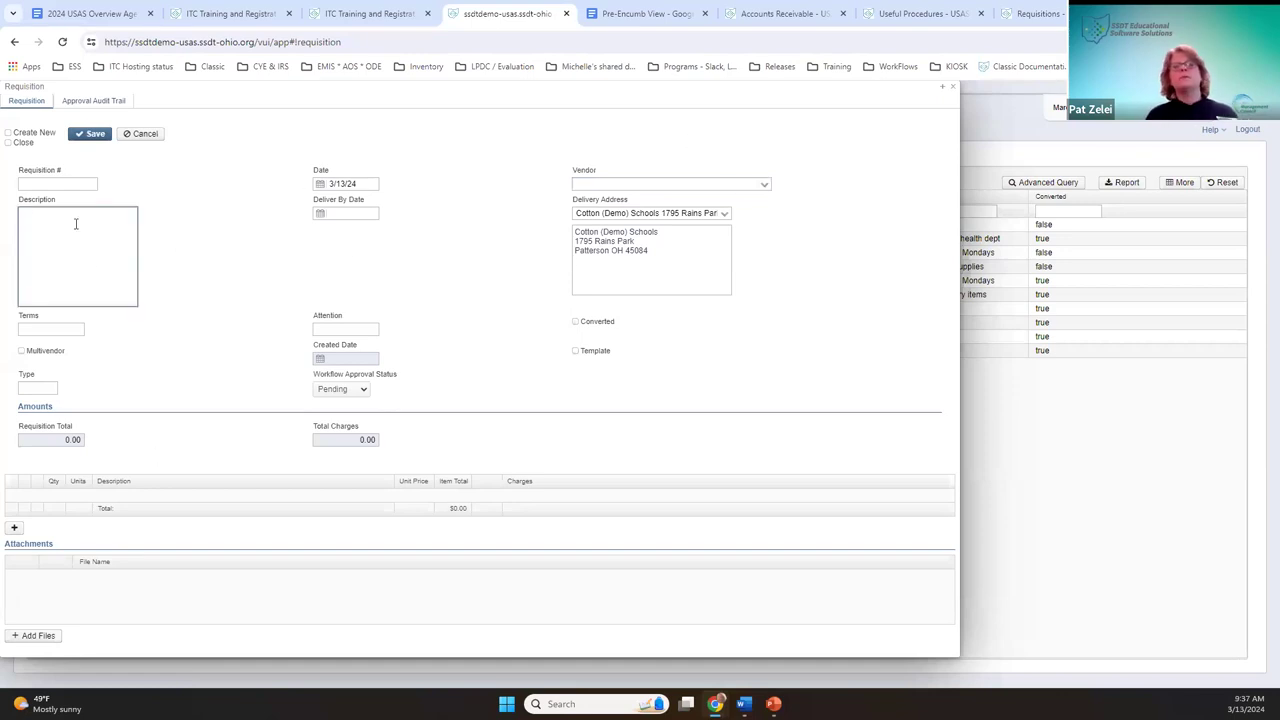
{"action": "left_click", "coordinate": [765, 186]}
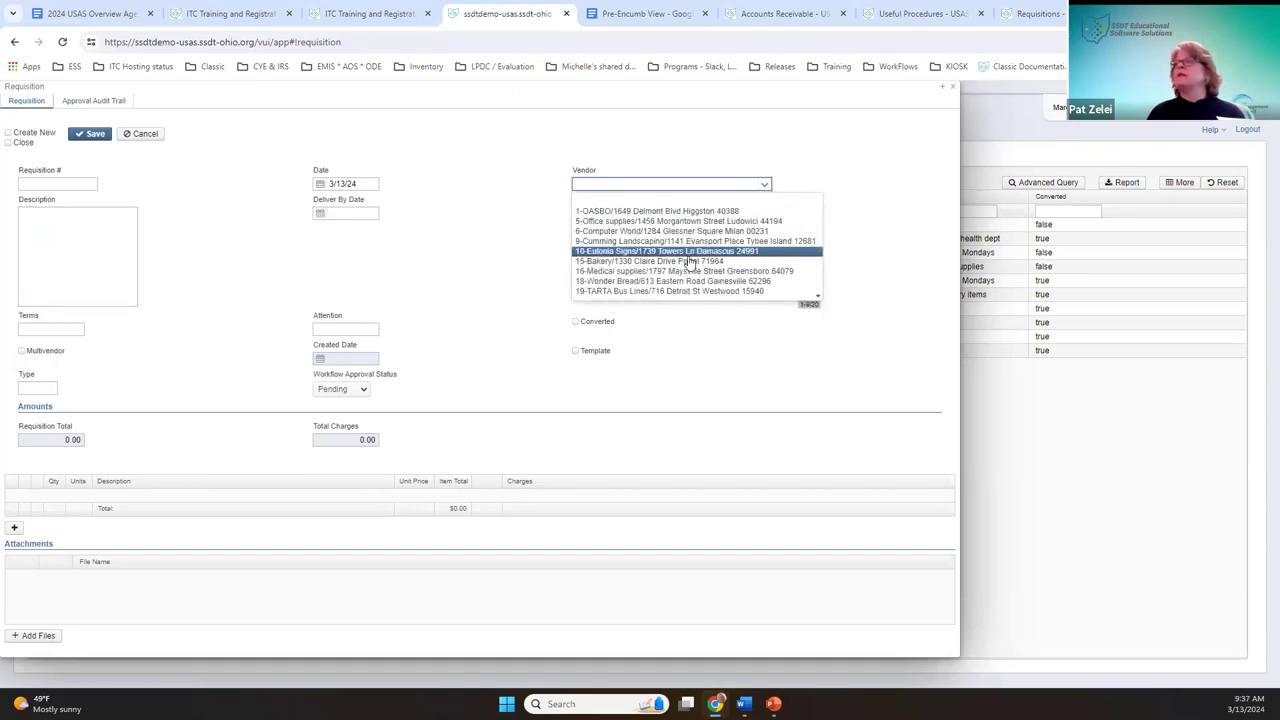
{"action": "left_click", "coordinate": [648, 185]}
{"action": "type", "text": "bakery"}
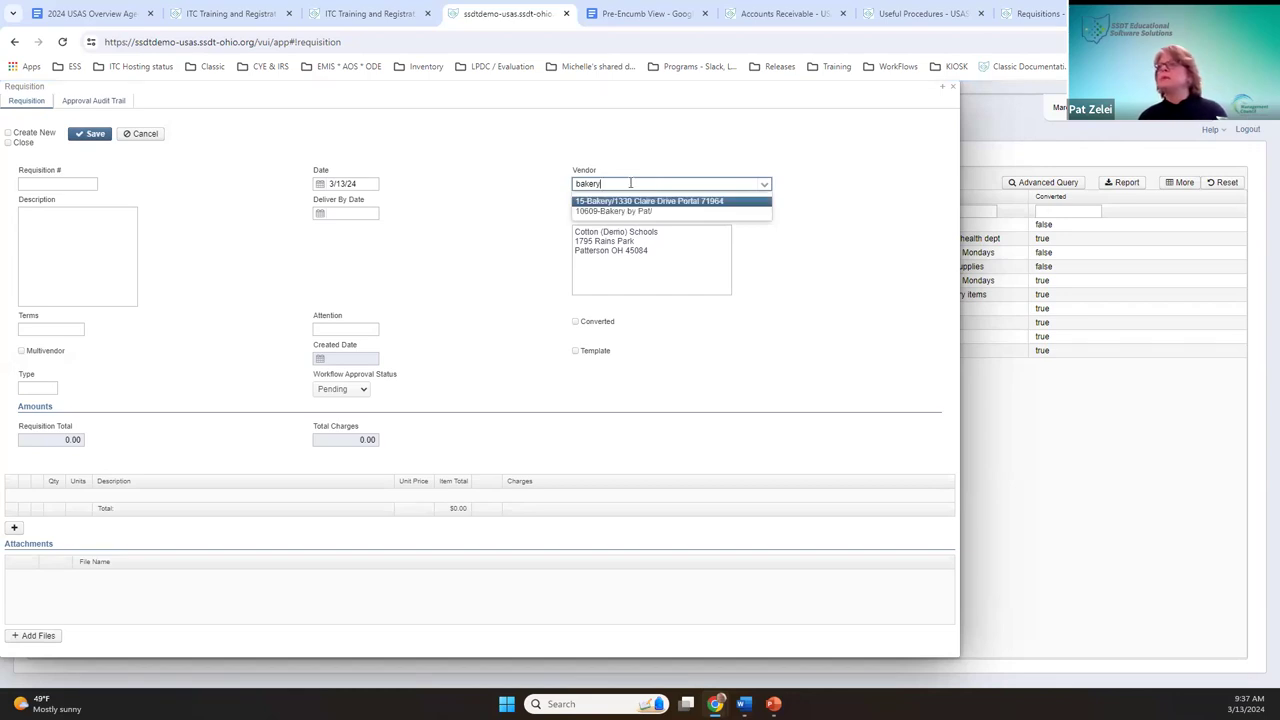
{"action": "key", "text": "BackSpace"}
{"action": "key", "text": "BackSpace"}
{"action": "key", "text": "BackSpace"}
{"action": "key", "text": "BackSpace"}
{"action": "key", "text": "BackSpace"}
{"action": "key", "text": "BackSpace"}
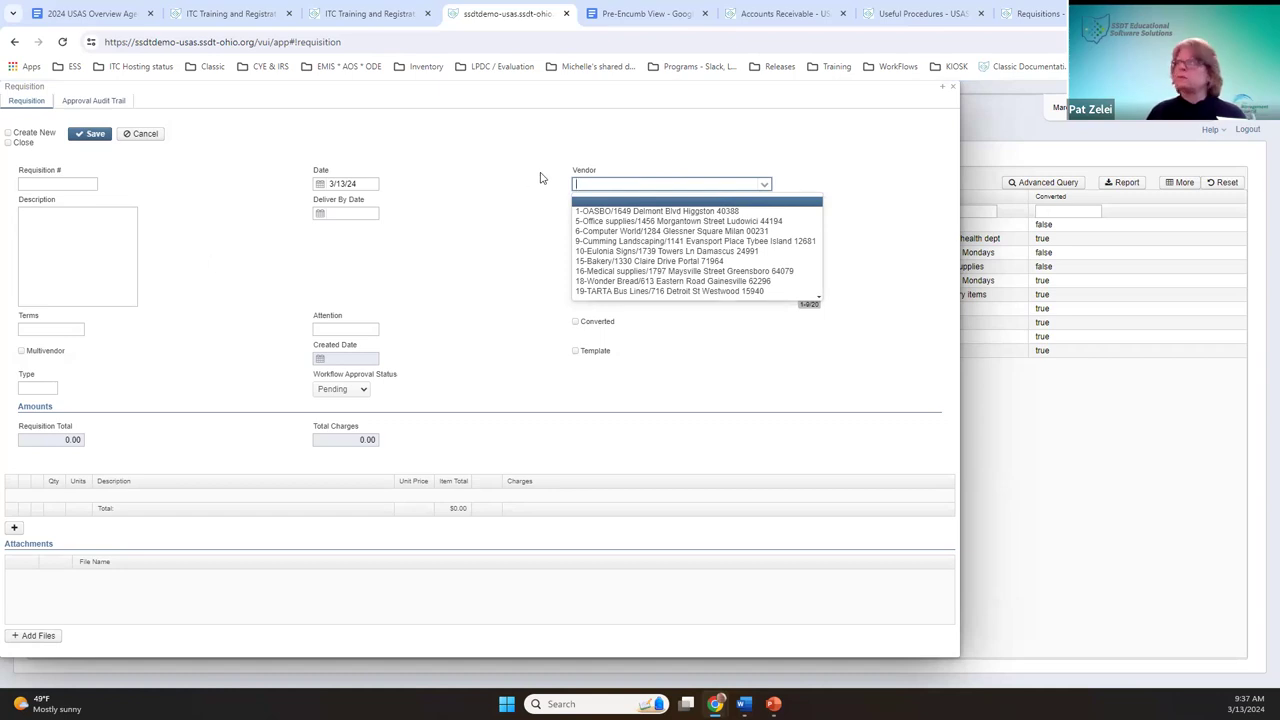
{"action": "left_click", "coordinate": [789, 183]}
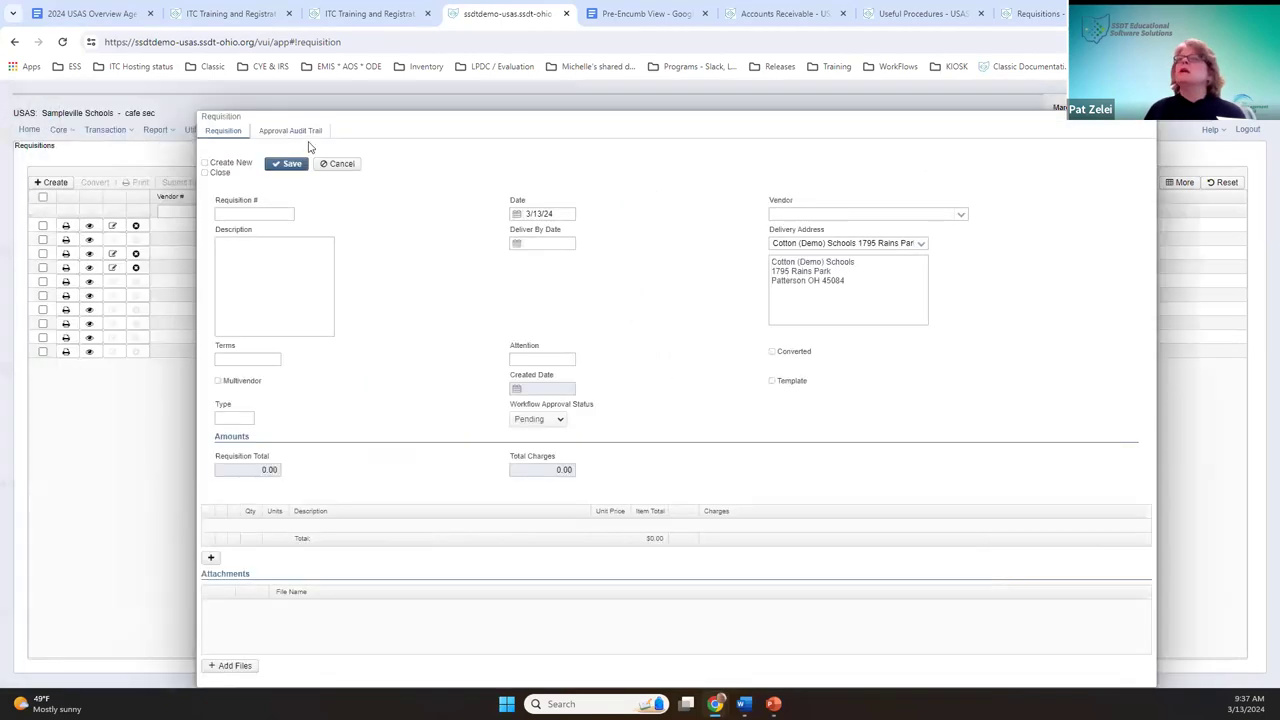
Step: Check which Core options the cafe sec user has and reposition the Requisition window
{"action": "left_click", "coordinate": [62, 131]}
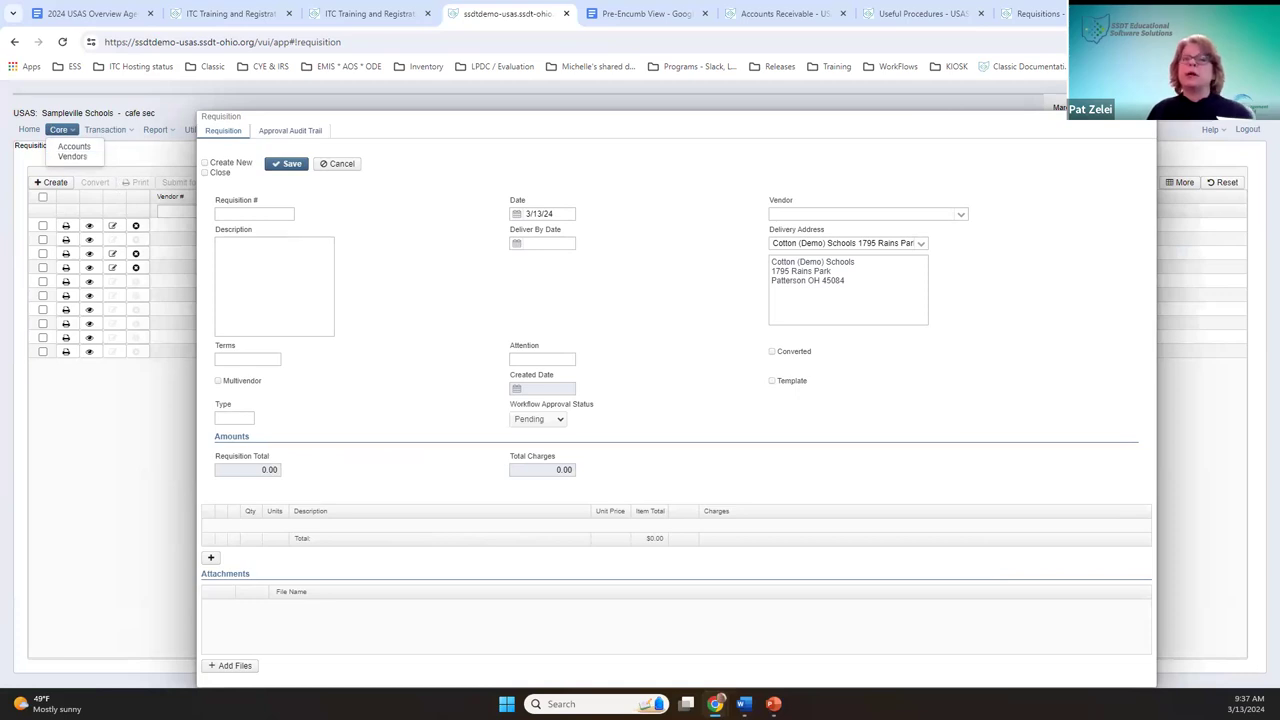
{"action": "left_click", "coordinate": [297, 117]}
{"action": "left_click_drag", "start_coordinate": [297, 117], "coordinate": [140, 105]}
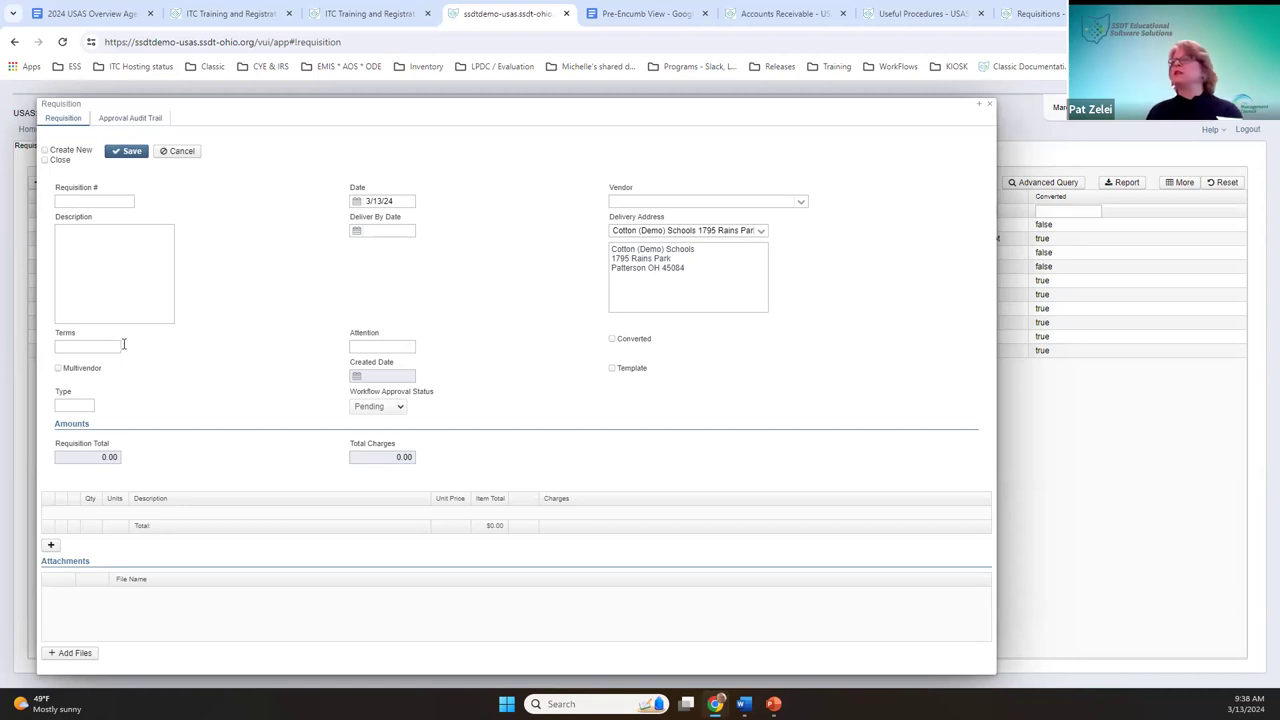
Step: Enter "Food for March 2024" as the requisition's description
{"action": "left_click", "coordinate": [86, 269]}
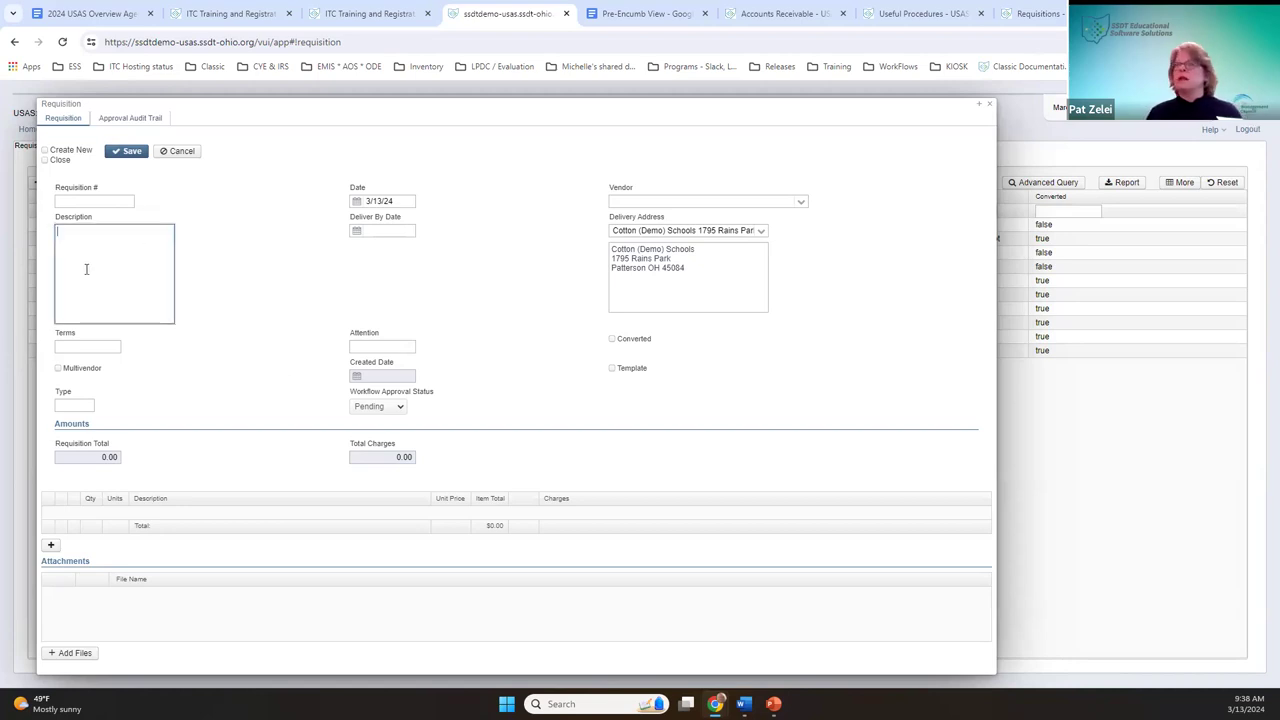
{"action": "type", "text": "Food"}
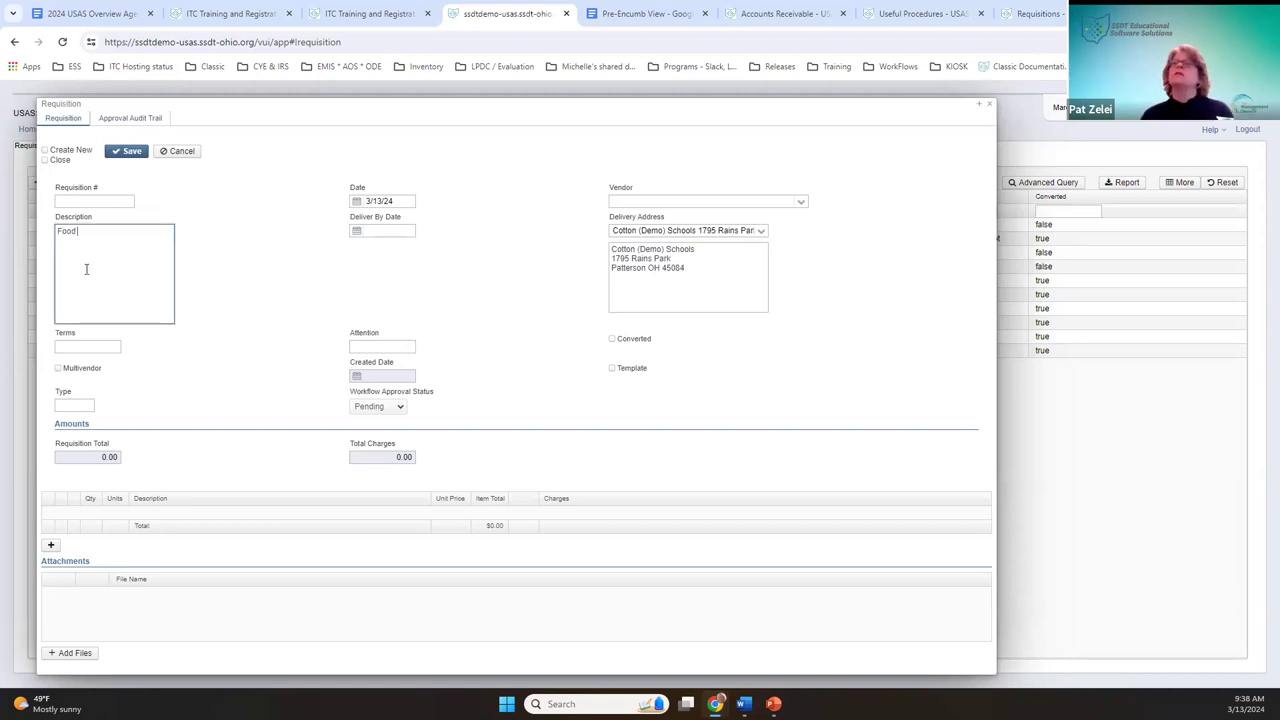
{"action": "type", "text": " for March 2024"}
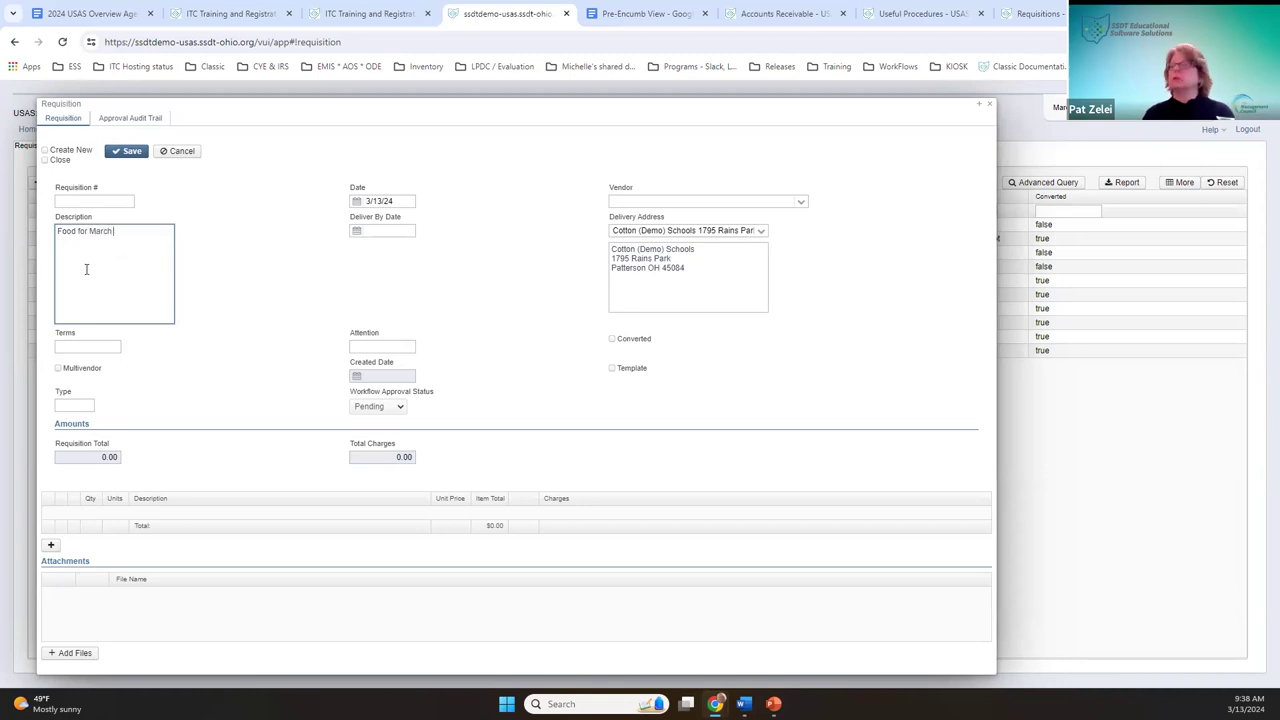
Step: Browse the delivery address choices, keep the Cotton (Demo) Schools address, and search the list for "cotton"
{"action": "key", "text": "Tab"}
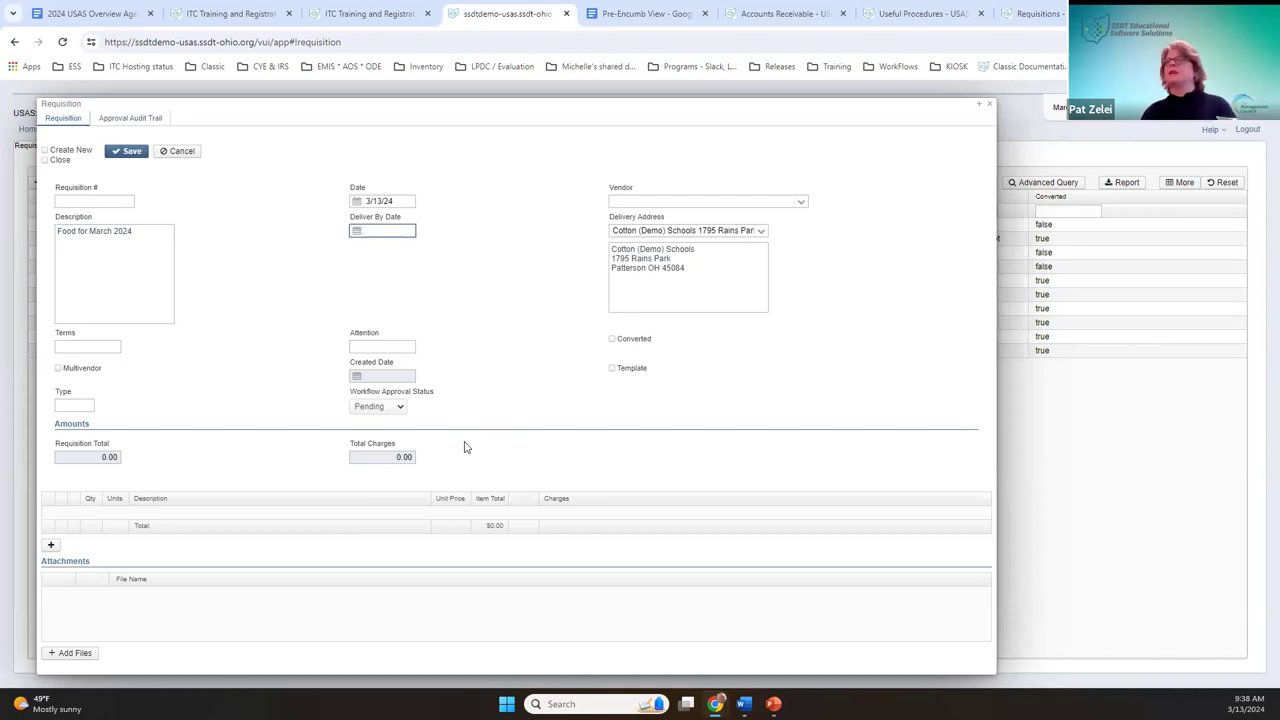
{"action": "left_click", "coordinate": [761, 237]}
{"action": "left_click", "coordinate": [761, 233]}
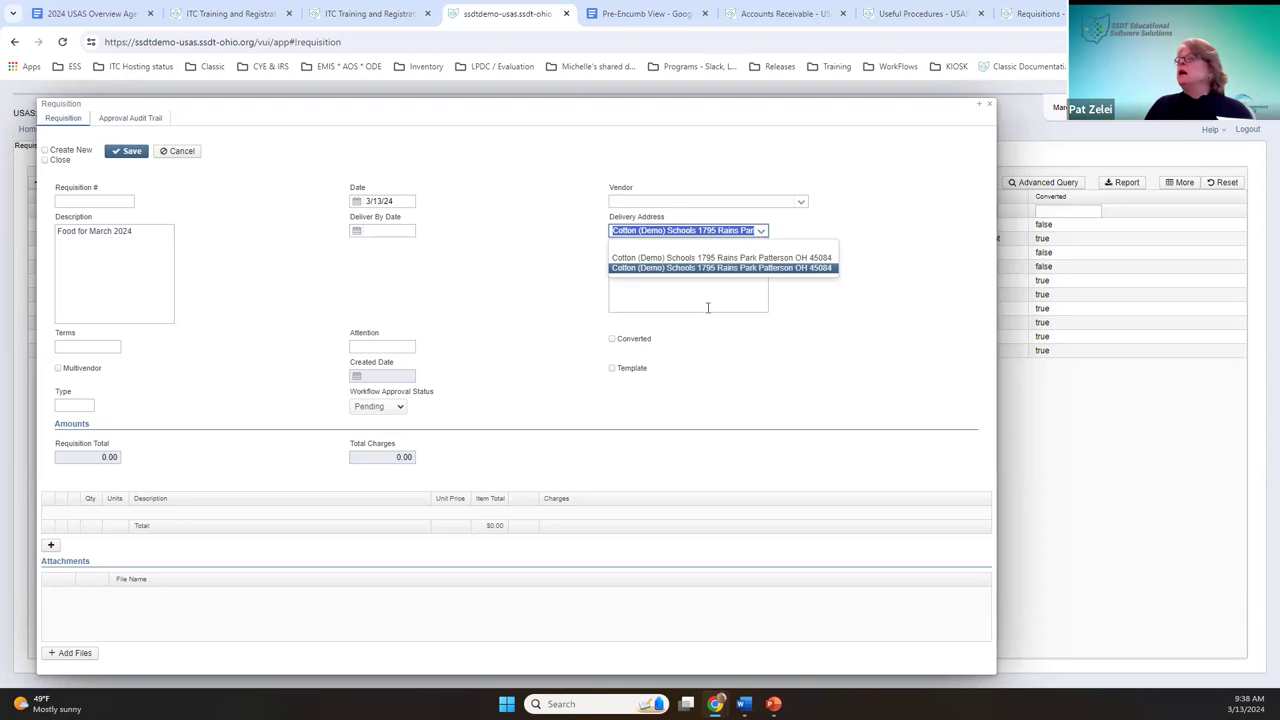
{"action": "left_click", "coordinate": [716, 266]}
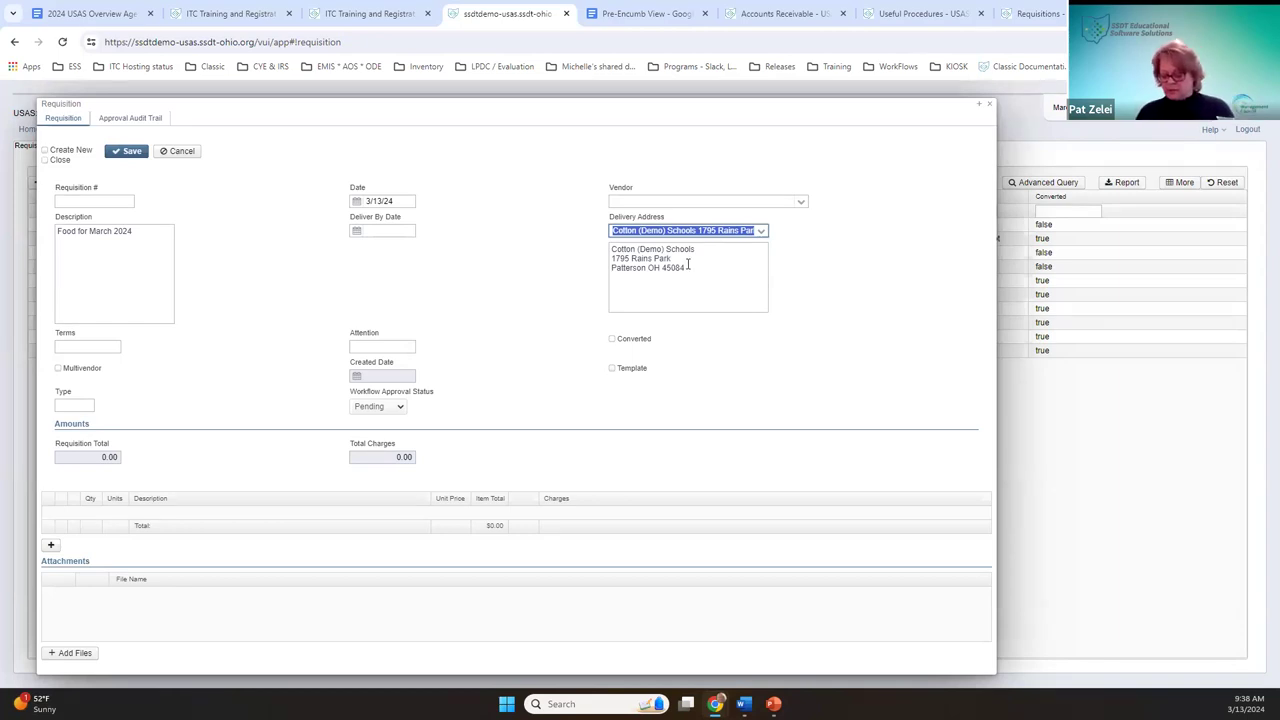
{"action": "type", "text": "cotton"}
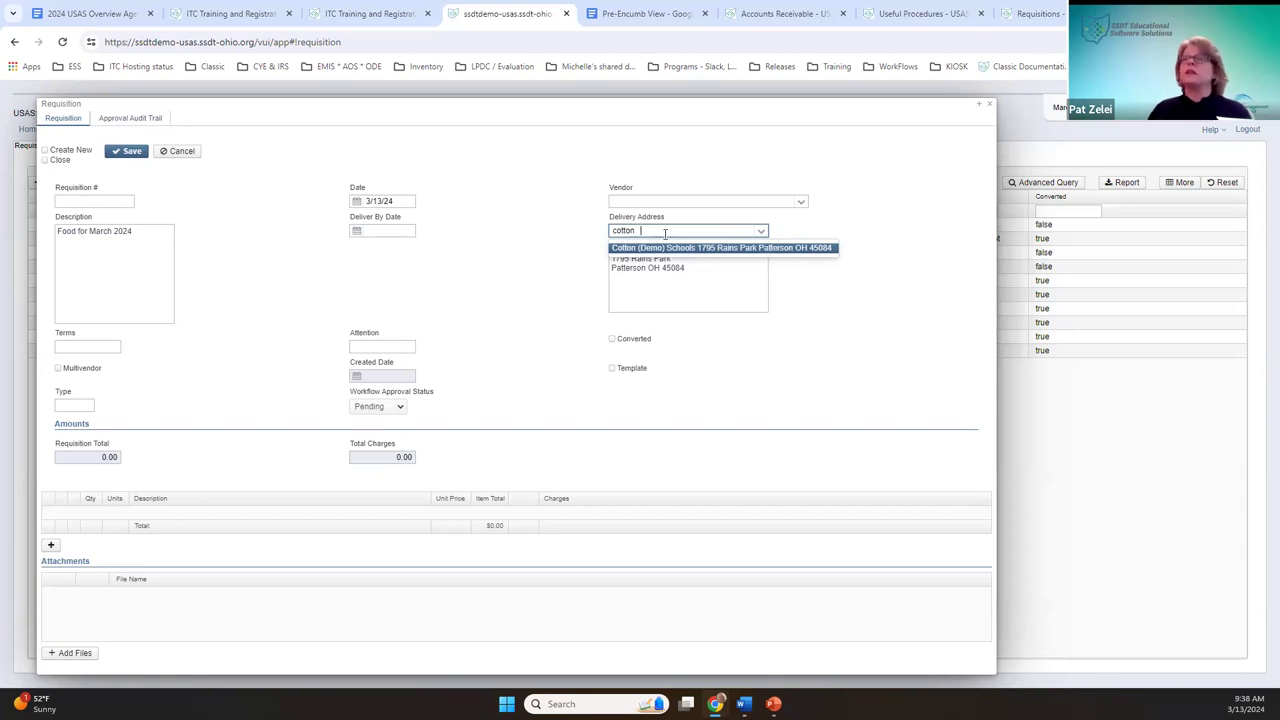
Step: Move the Requisition window aside, check the Core options for Accounts and Vendors, and move the window back
{"action": "left_click_drag", "start_coordinate": [480, 104], "coordinate": [715, 118]}
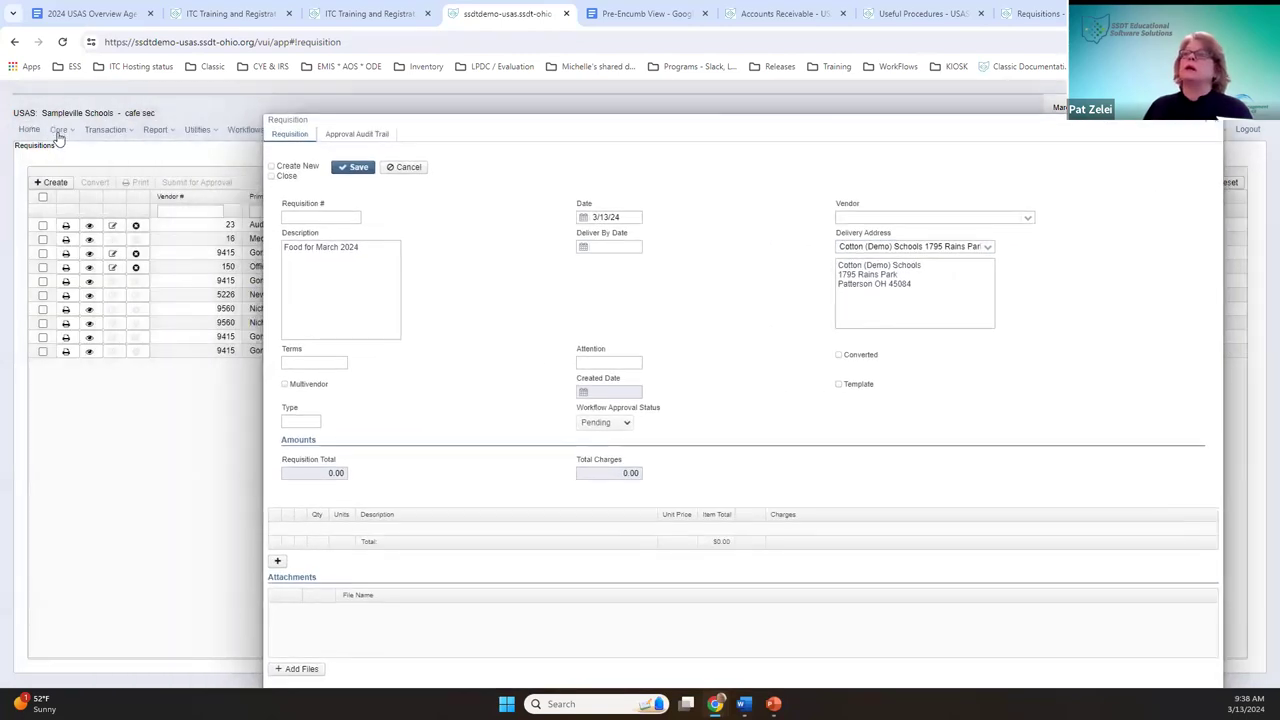
{"action": "left_click", "coordinate": [58, 131]}
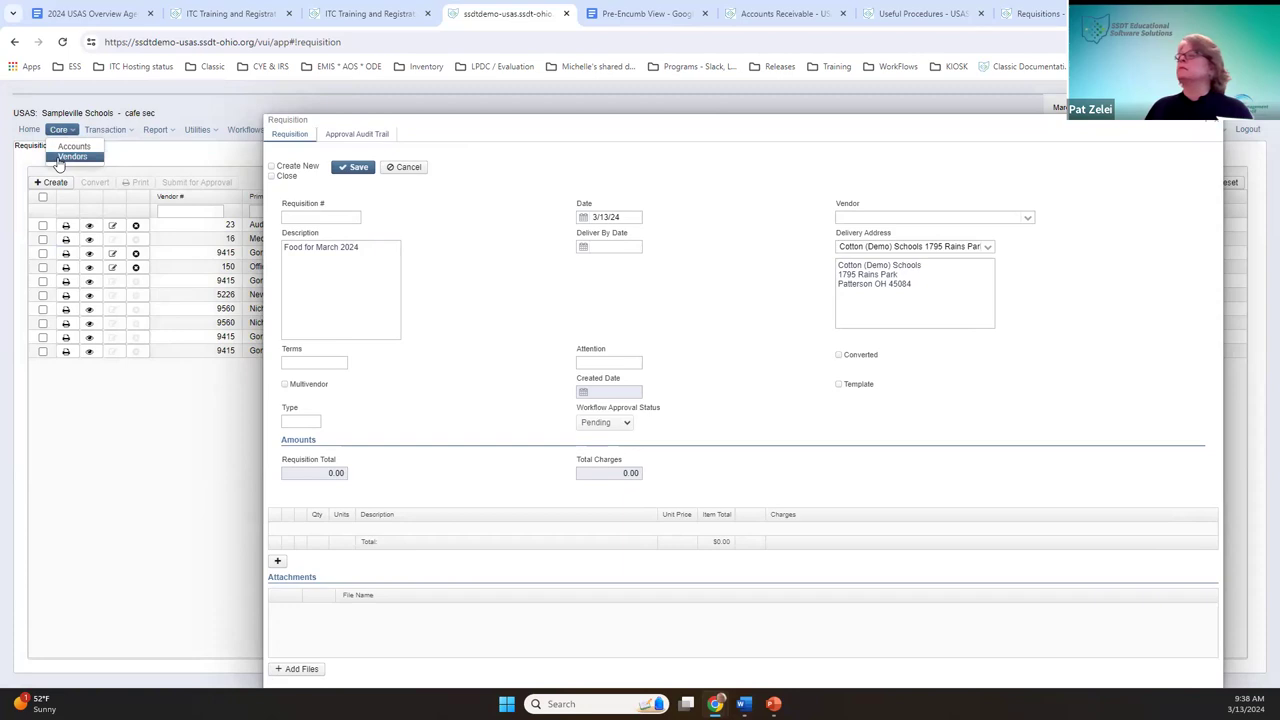
{"action": "mouse_move", "coordinate": [245, 129]}
{"action": "left_click_drag", "start_coordinate": [549, 128], "coordinate": [344, 106]}
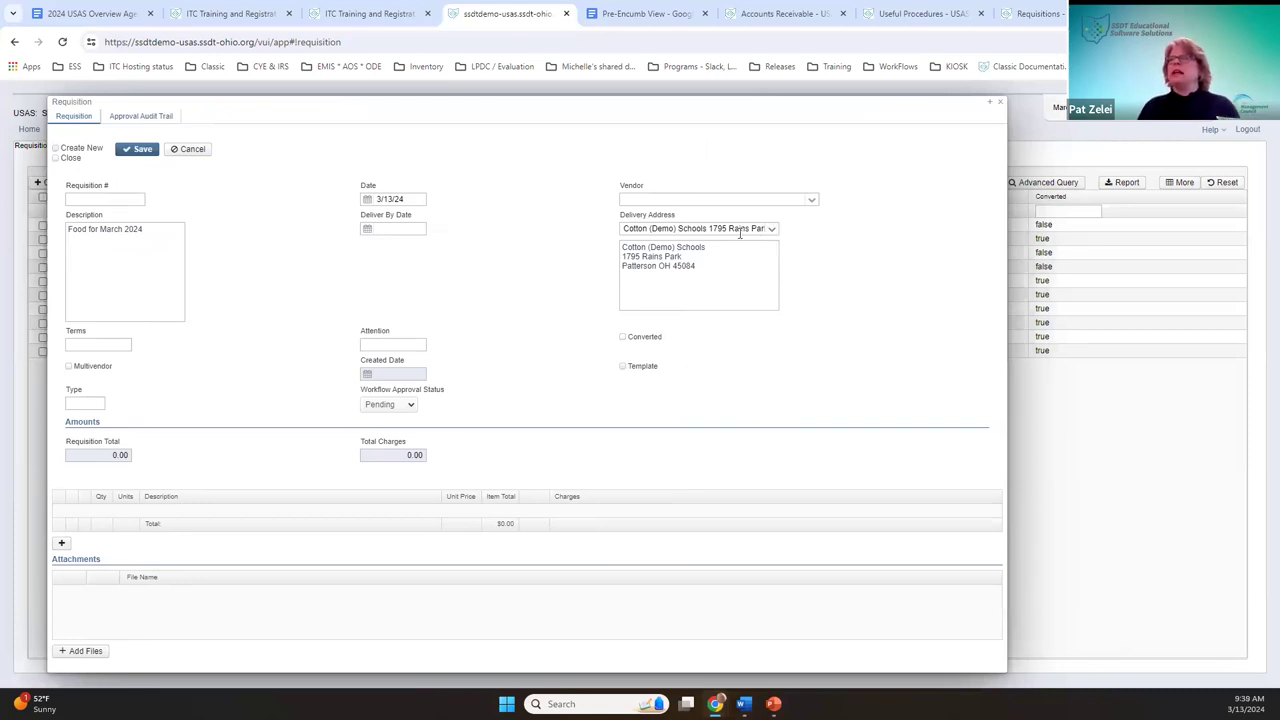
Step: Review the delivery address choices again, leave Terms blank, and fill in the Attention field with the recipient's name
{"action": "left_click", "coordinate": [624, 229]}
{"action": "left_click", "coordinate": [771, 229]}
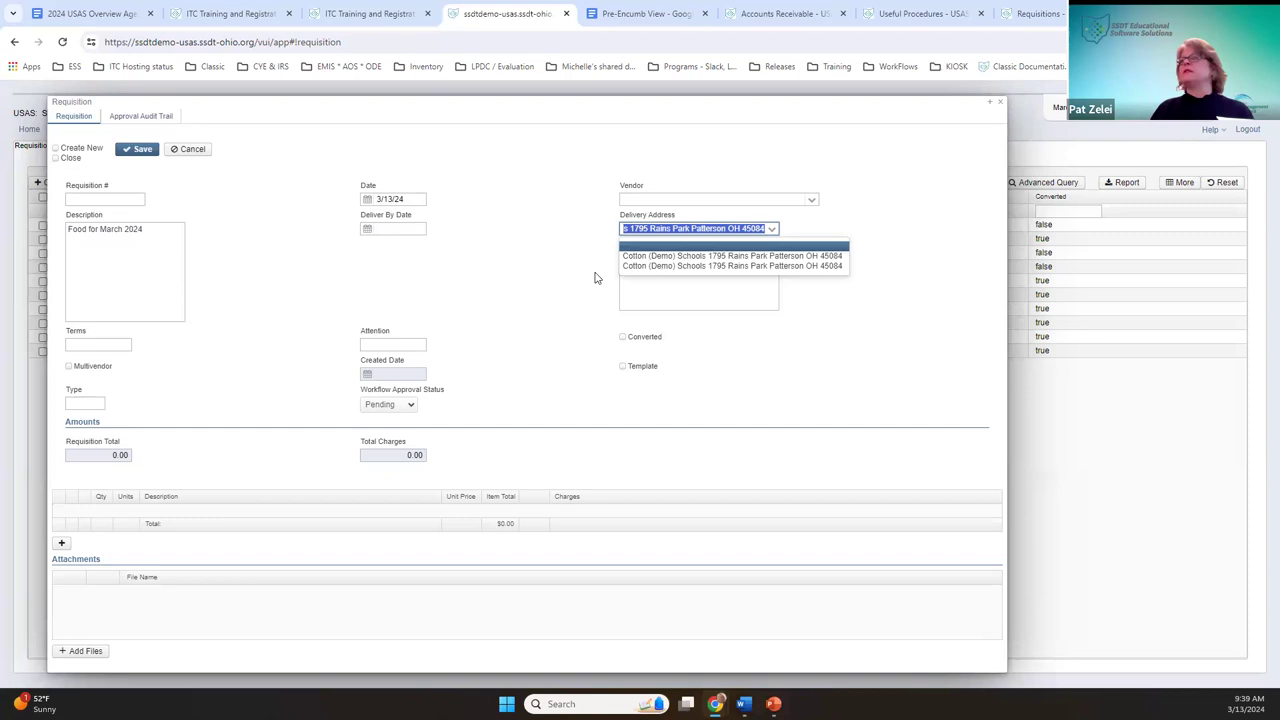
{"action": "left_click", "coordinate": [123, 346]}
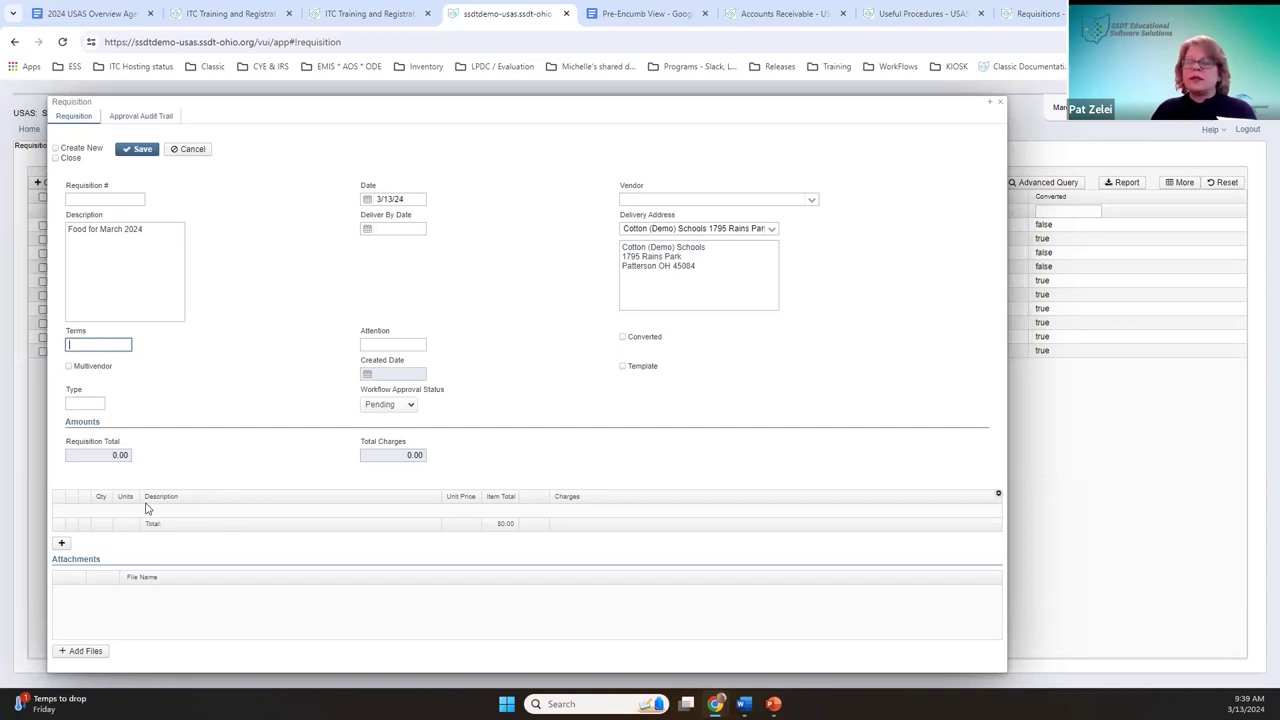
{"action": "left_click", "coordinate": [401, 346]}
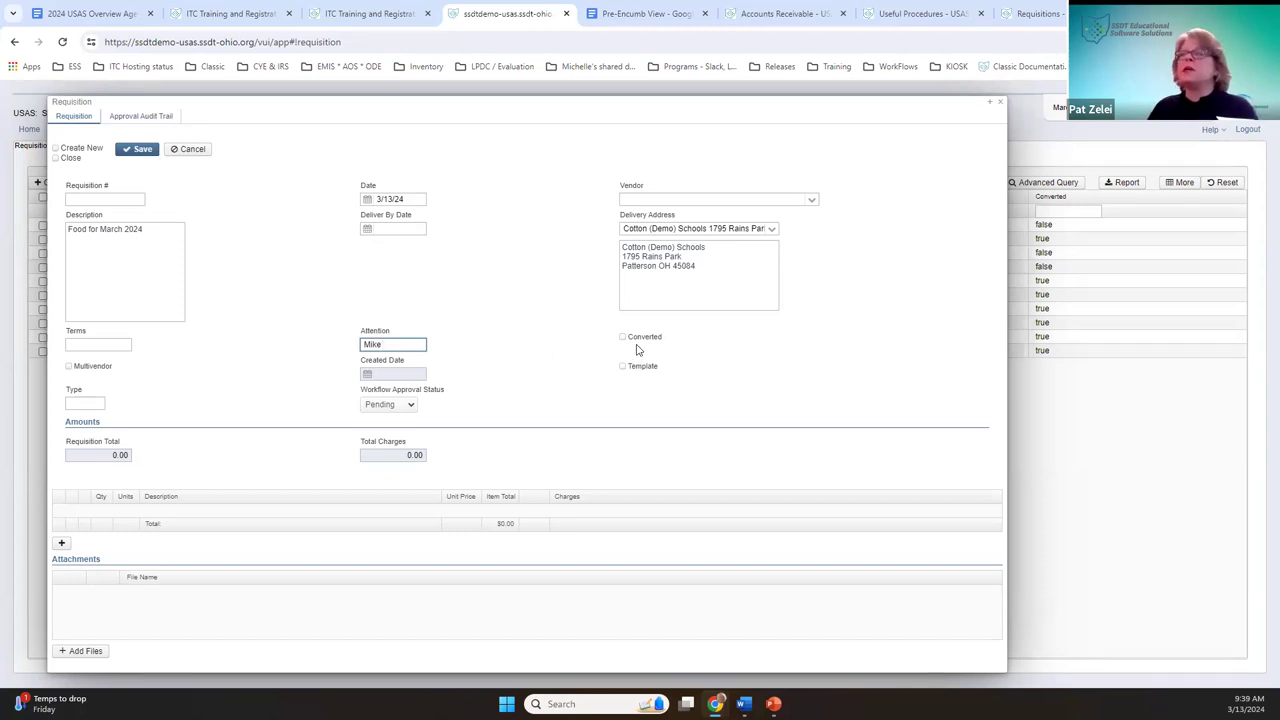
{"action": "left_click_drag", "start_coordinate": [408, 104], "coordinate": [489, 101]}
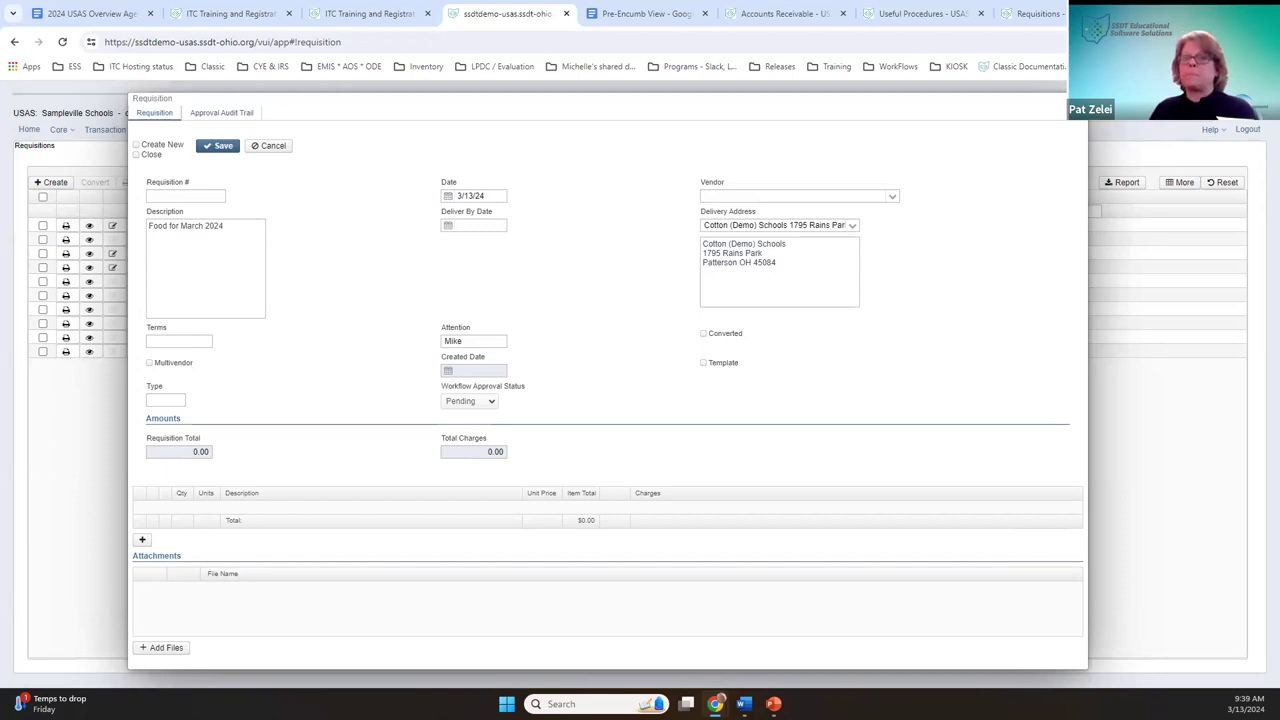
Step: Mark the requisition as a template and remove that mark, leaving the Type field blank
{"action": "left_click", "coordinate": [702, 364]}
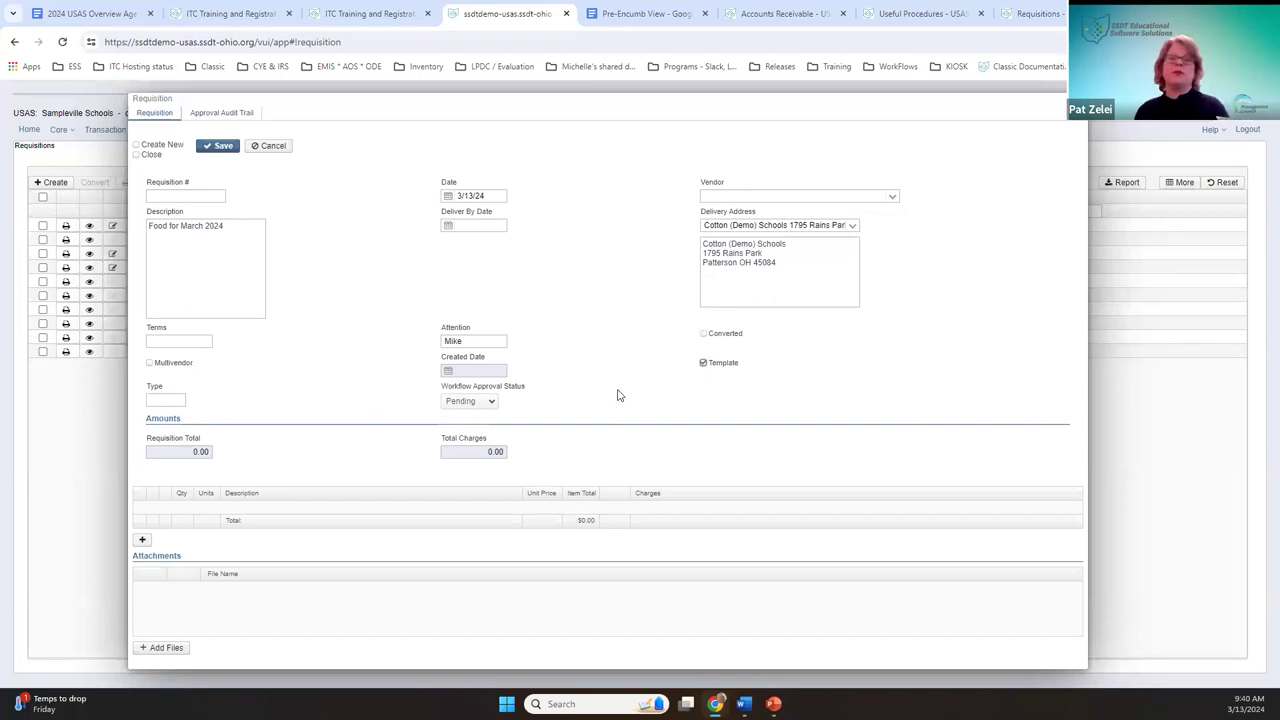
{"action": "left_click", "coordinate": [704, 364]}
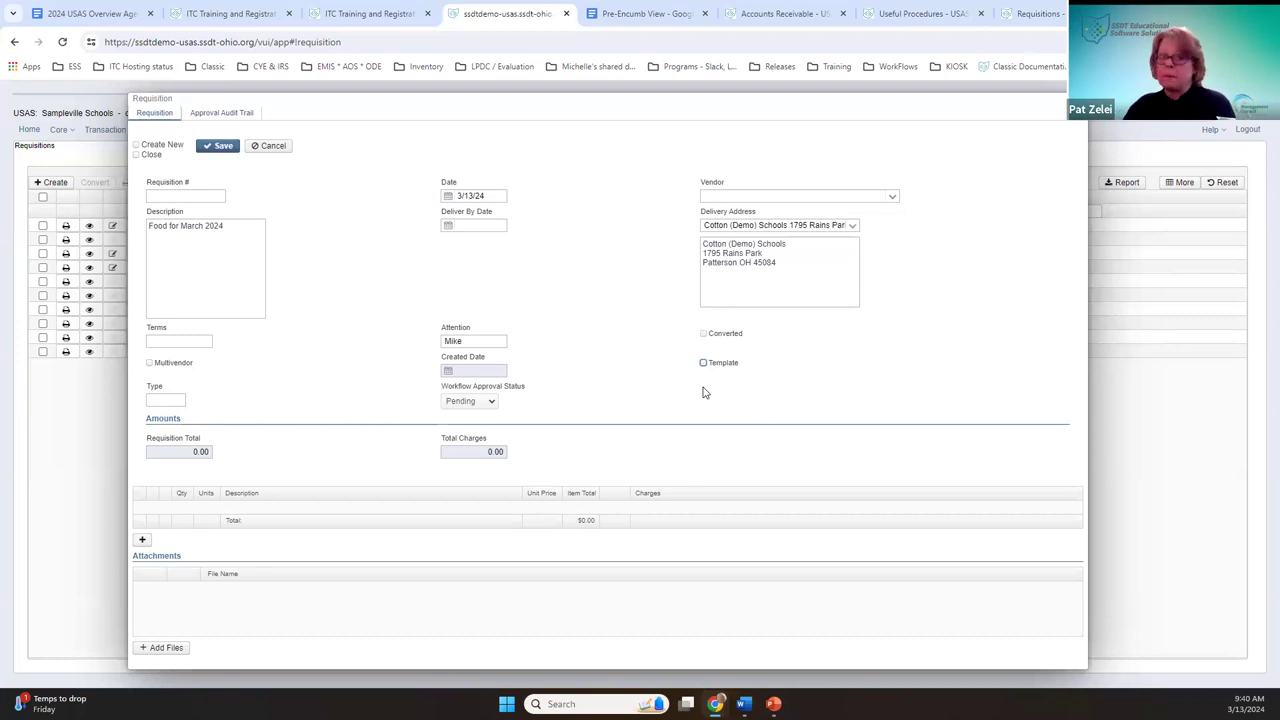
{"action": "left_click", "coordinate": [170, 401]}
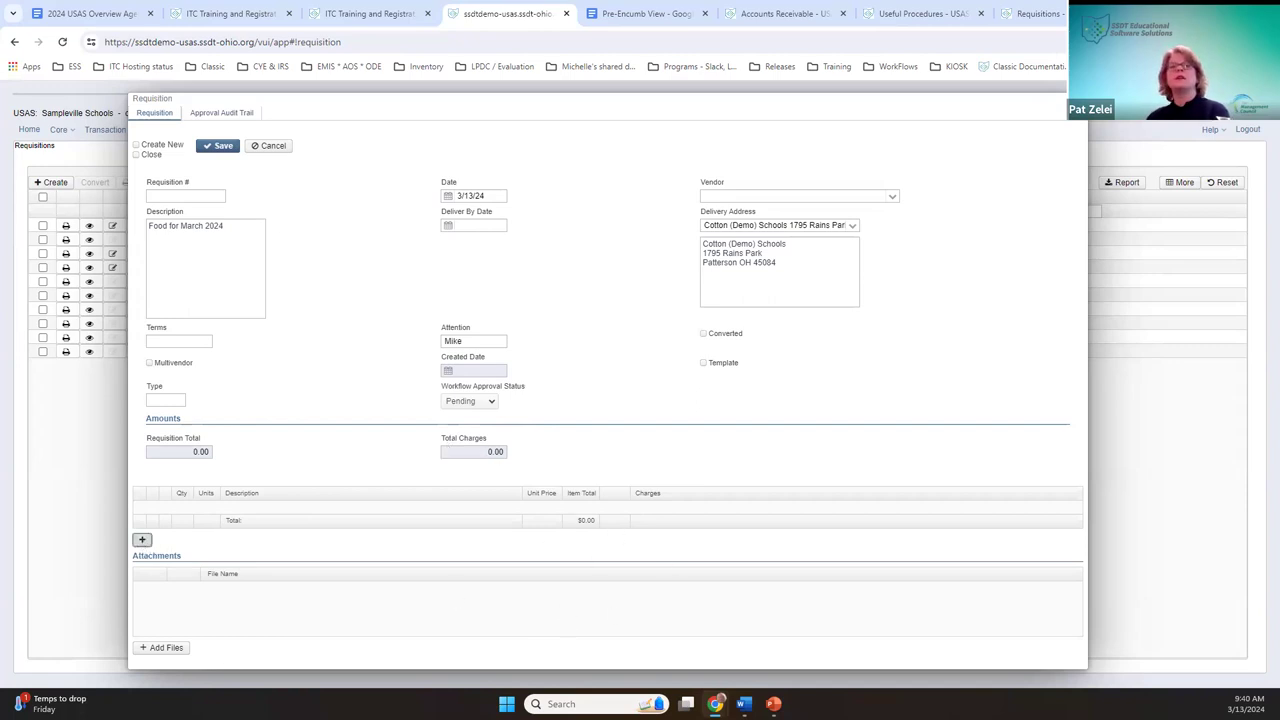
Step: Add a first requisition item for 10 "pkg hot dogs" at a unit price of 15
{"action": "left_click", "coordinate": [142, 539]}
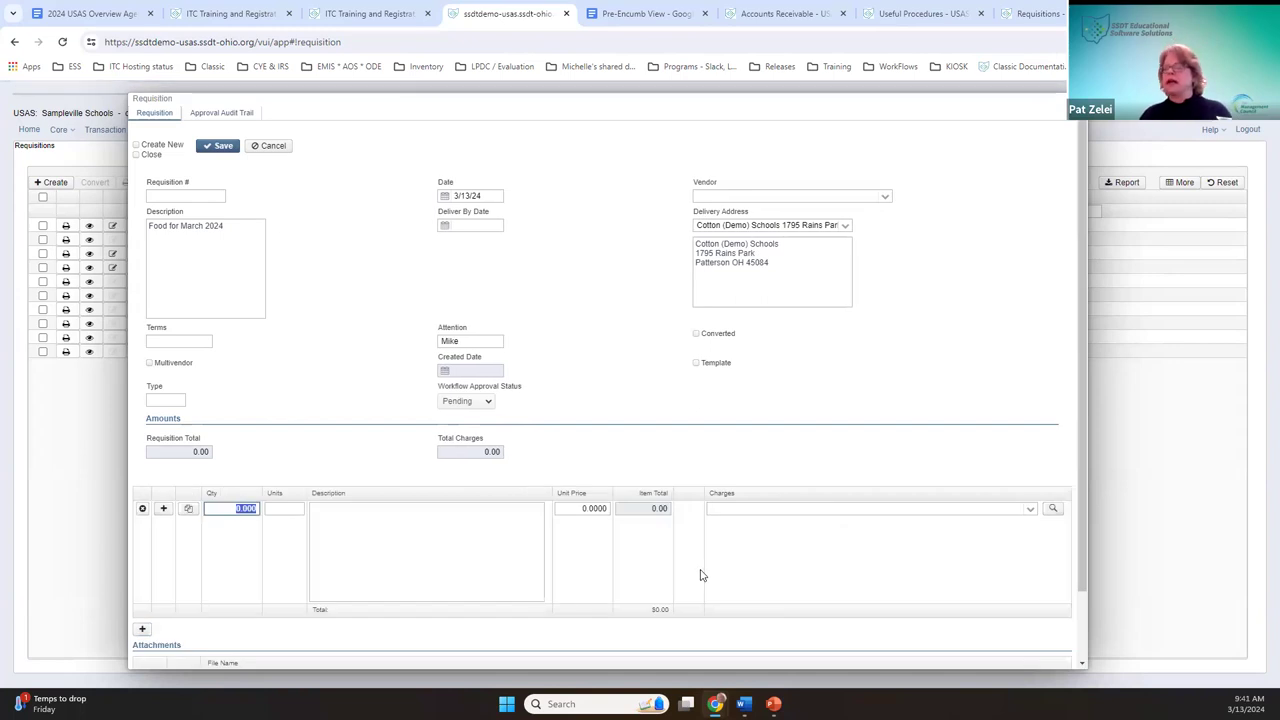
{"action": "type", "text": "10"}
{"action": "key", "text": "Tab"}
{"action": "key", "text": "Tab"}
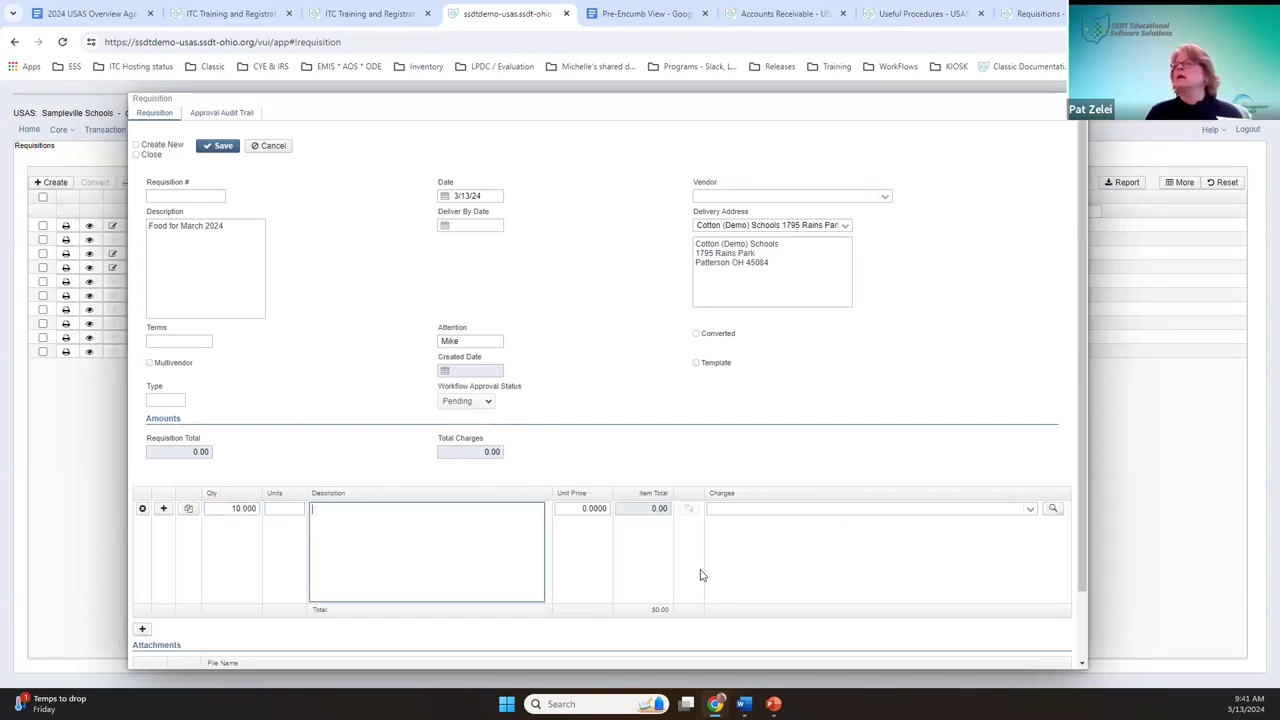
{"action": "type", "text": "pkg hot dogs"}
{"action": "key", "text": "Tab"}
{"action": "type", "text": "15"}
{"action": "key", "text": "Tab"}
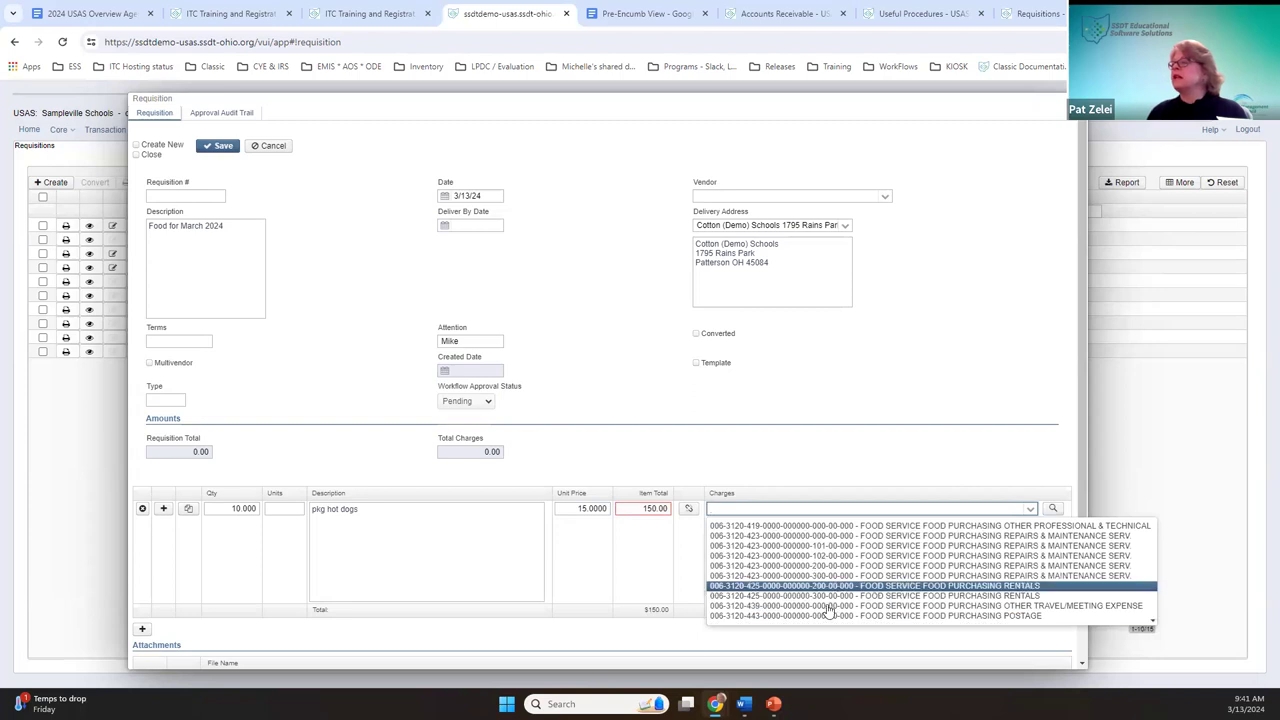
Step: Try a food purchasing rentals account as the hot dogs' charge, and browse the accounts matching "006--5"
{"action": "left_click", "coordinate": [790, 585]}
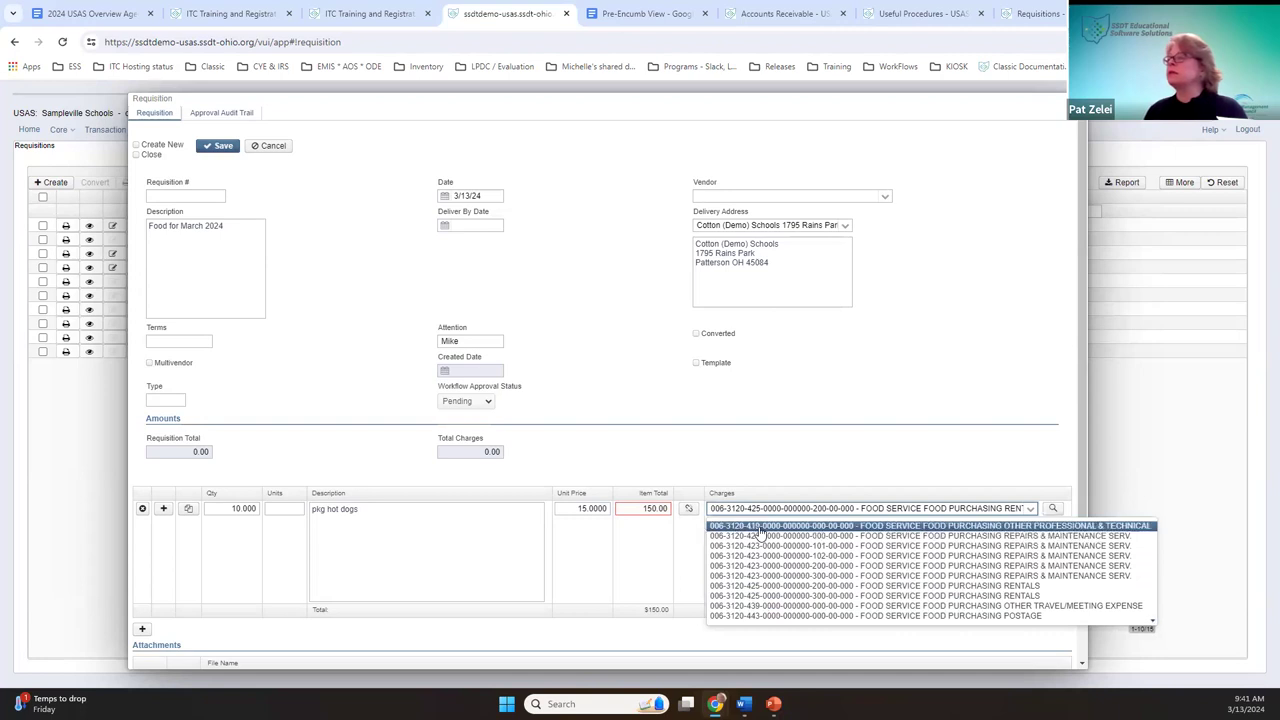
{"action": "left_click", "coordinate": [1262, 519]}
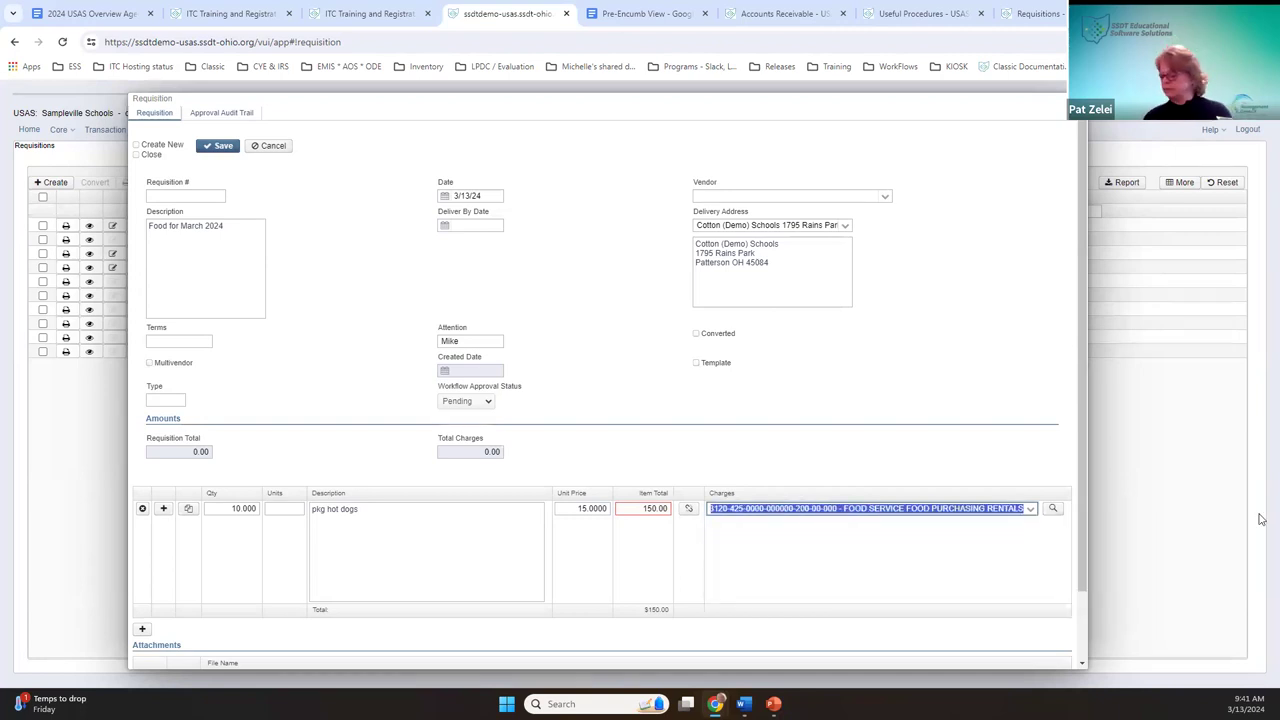
{"action": "type", "text": "006--5"}
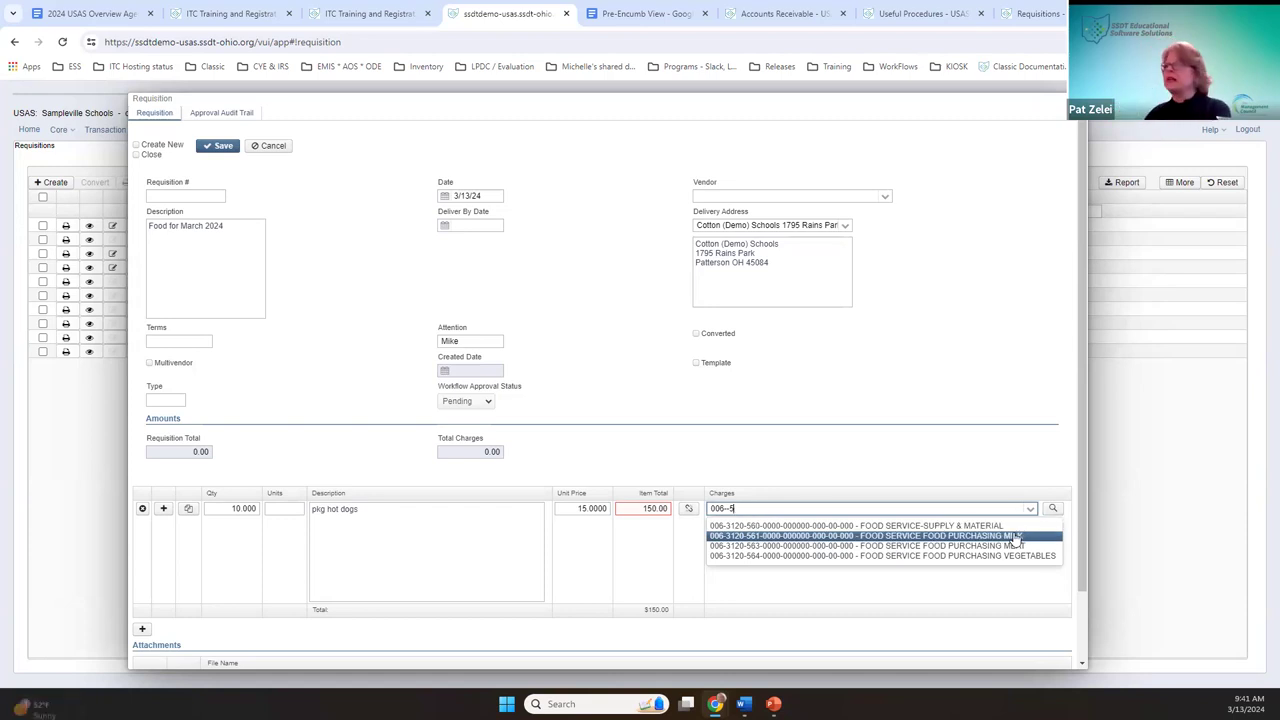
{"action": "key", "text": "Down"}
{"action": "key", "text": "Down"}
{"action": "key", "text": "Up"}
{"action": "key", "text": "Up"}
{"action": "key", "text": "Up"}
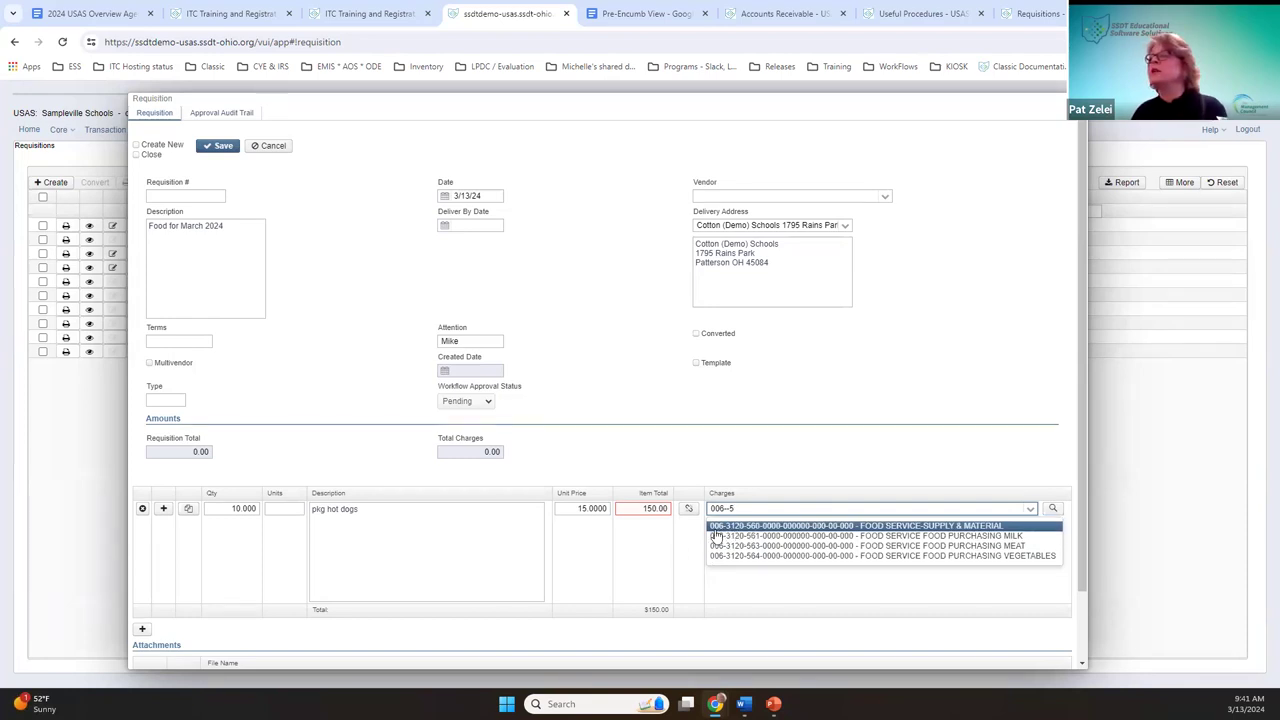
{"action": "key", "text": "Down"}
{"action": "key", "text": "Up"}
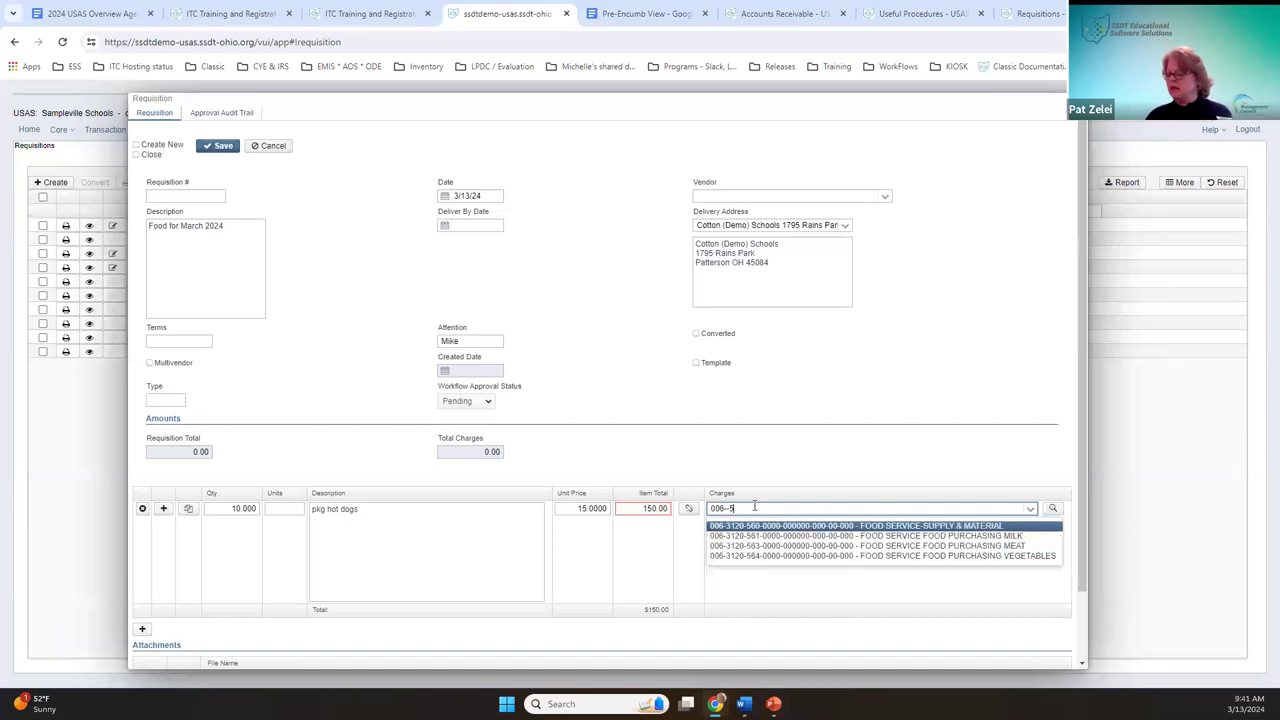
{"action": "key", "text": "BackSpace"}
{"action": "key", "text": "BackSpace"}
{"action": "key", "text": "BackSpace"}
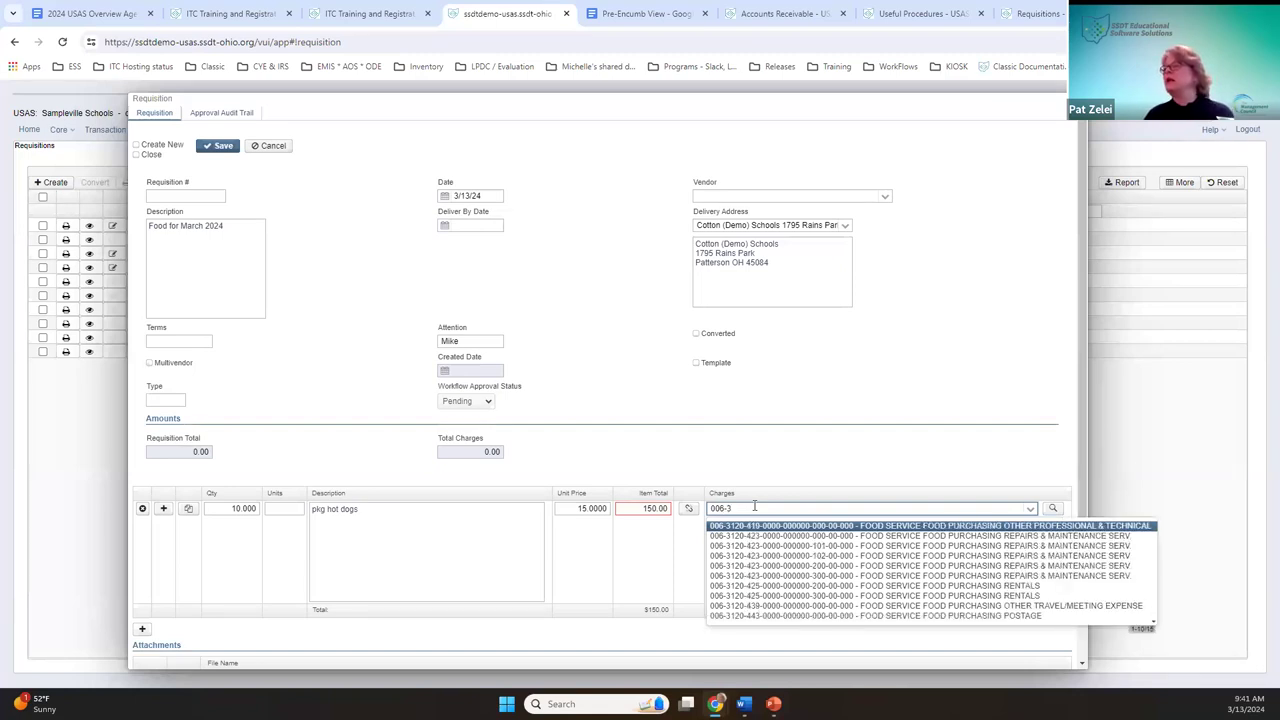
{"action": "type", "text": "-3-5"}
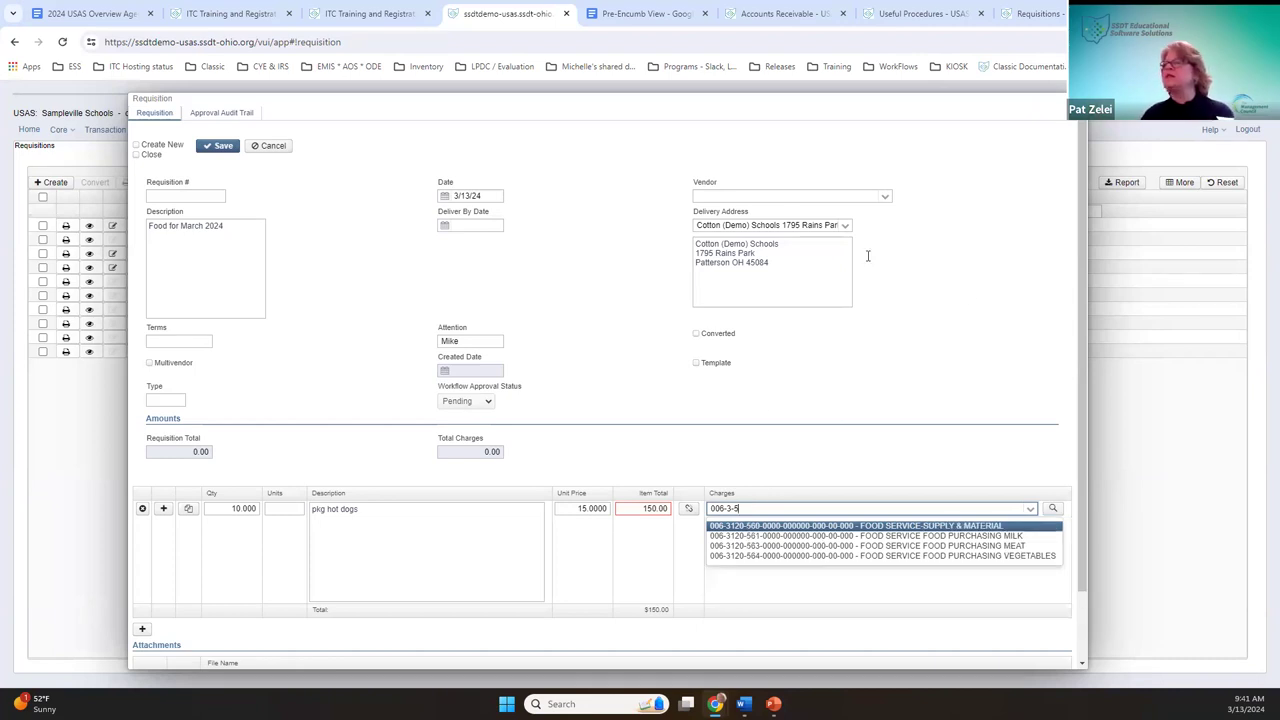
{"action": "left_click", "coordinate": [1012, 527]}
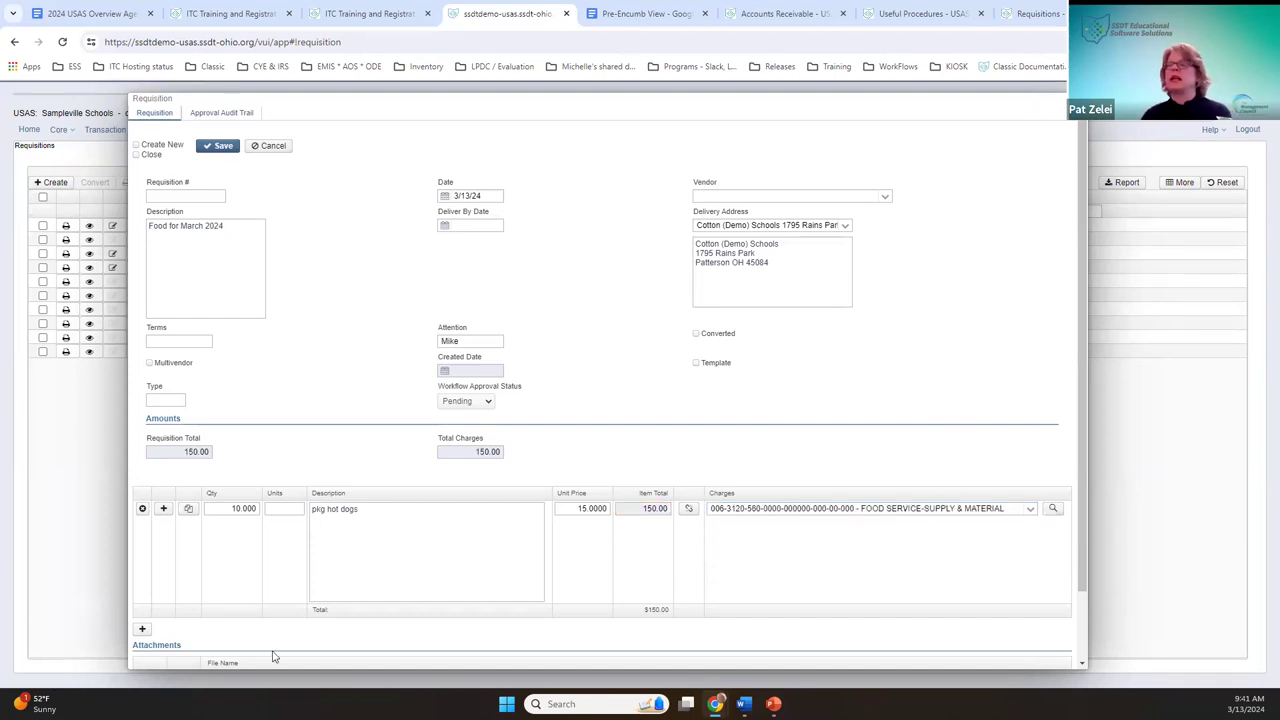
Step: Add a second requisition item for 10 "Copiers" at a unit price of 10,000
{"action": "scroll", "coordinate": [337, 563], "scroll_direction": "down", "scroll_amount": 2}
{"action": "left_click", "coordinate": [141, 552]}
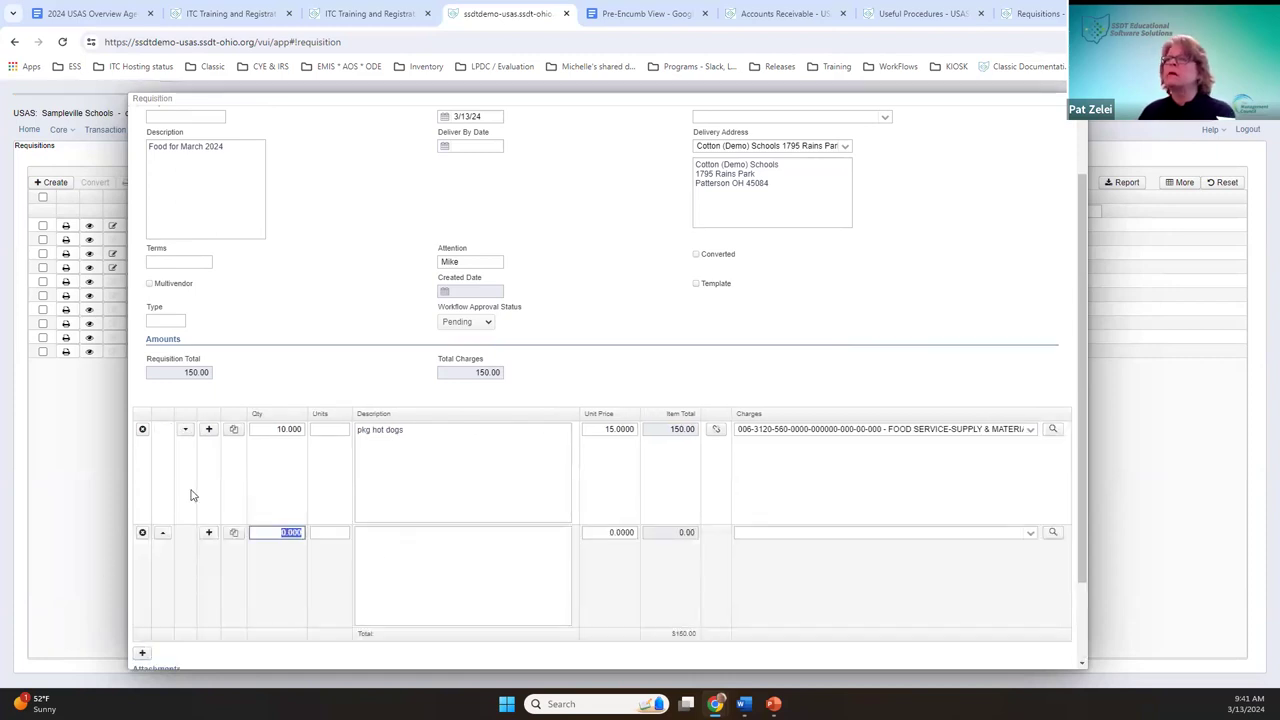
{"action": "type", "text": "1"}
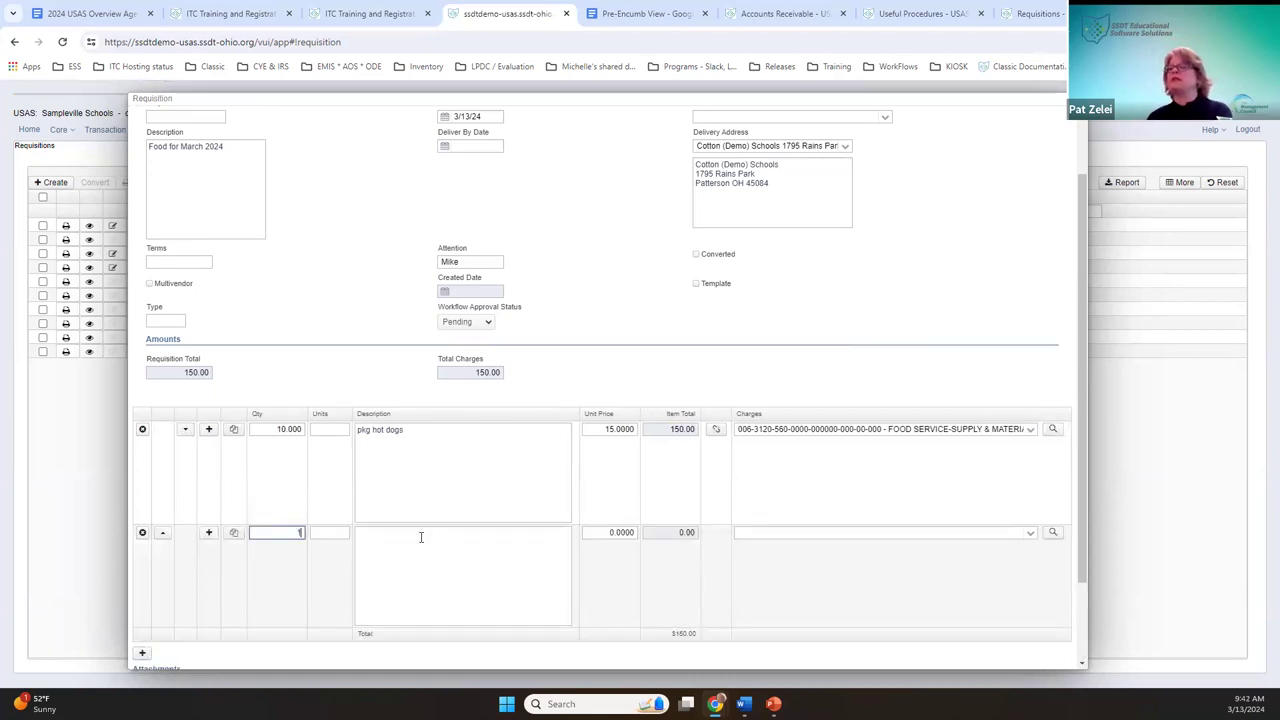
{"action": "type", "text": "0"}
{"action": "key", "text": "Tab"}
{"action": "key", "text": "Tab"}
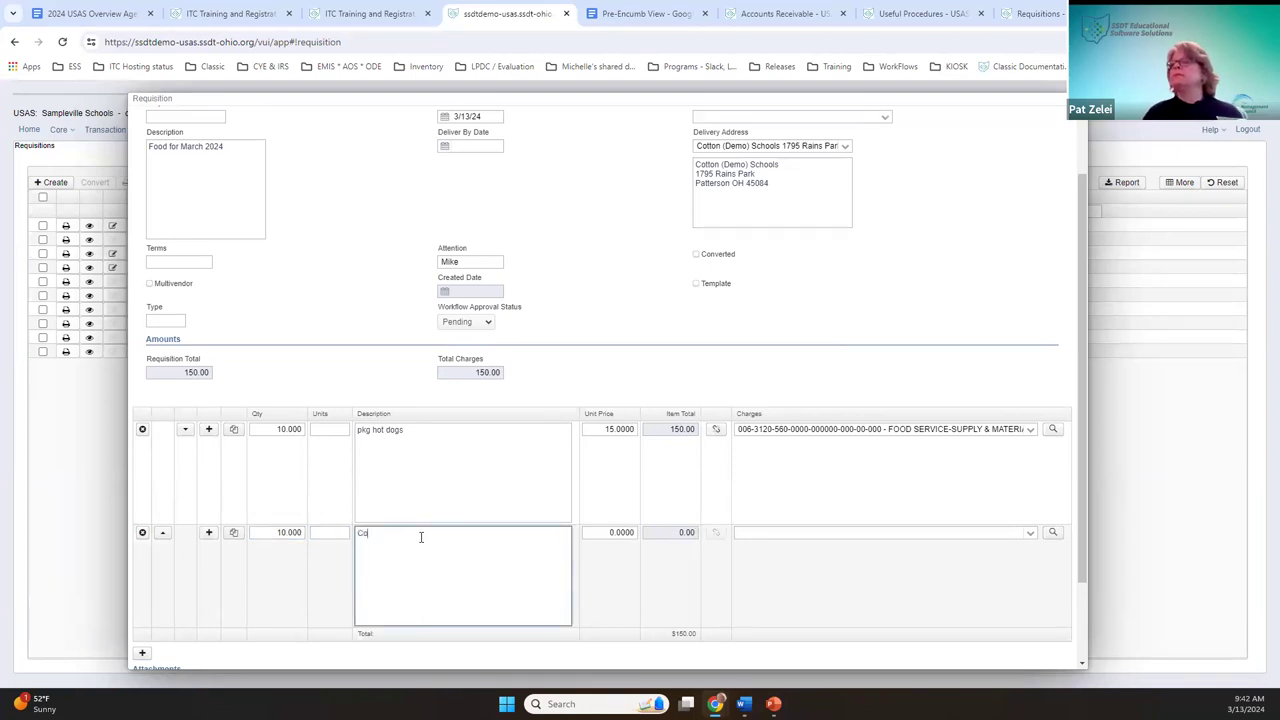
{"action": "key", "text": "Tab"}
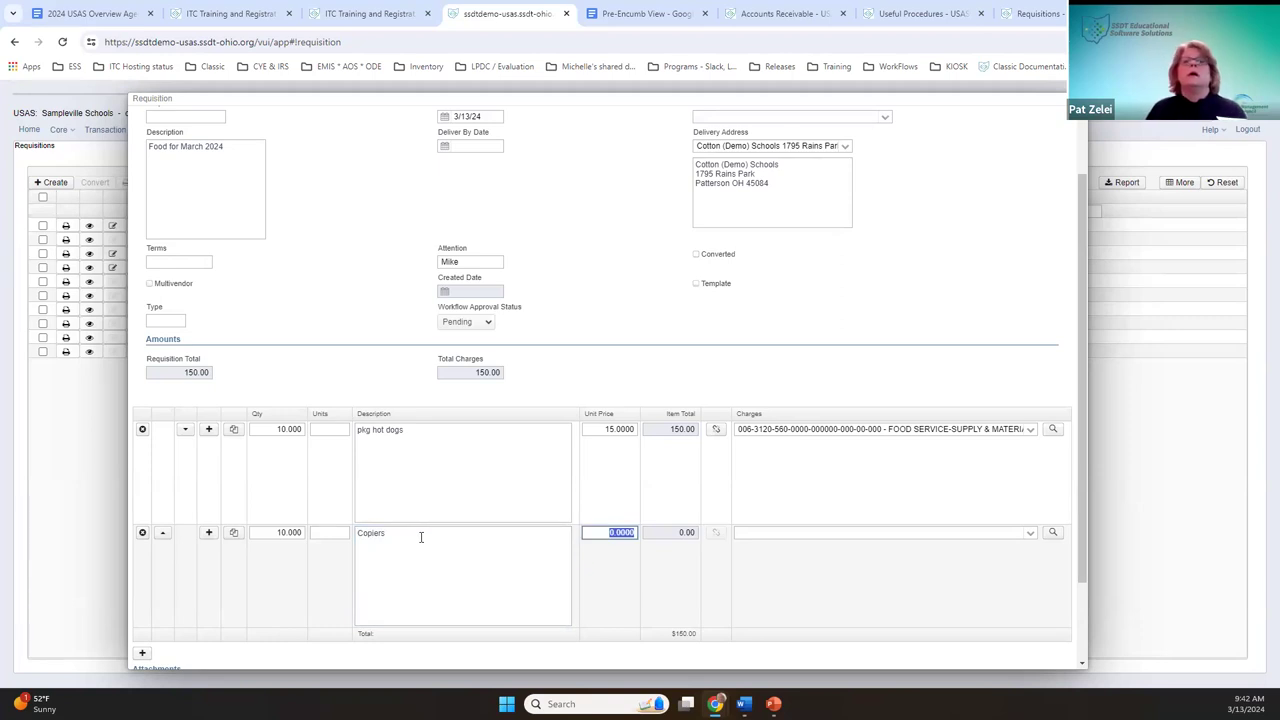
{"action": "type", "text": "10"}
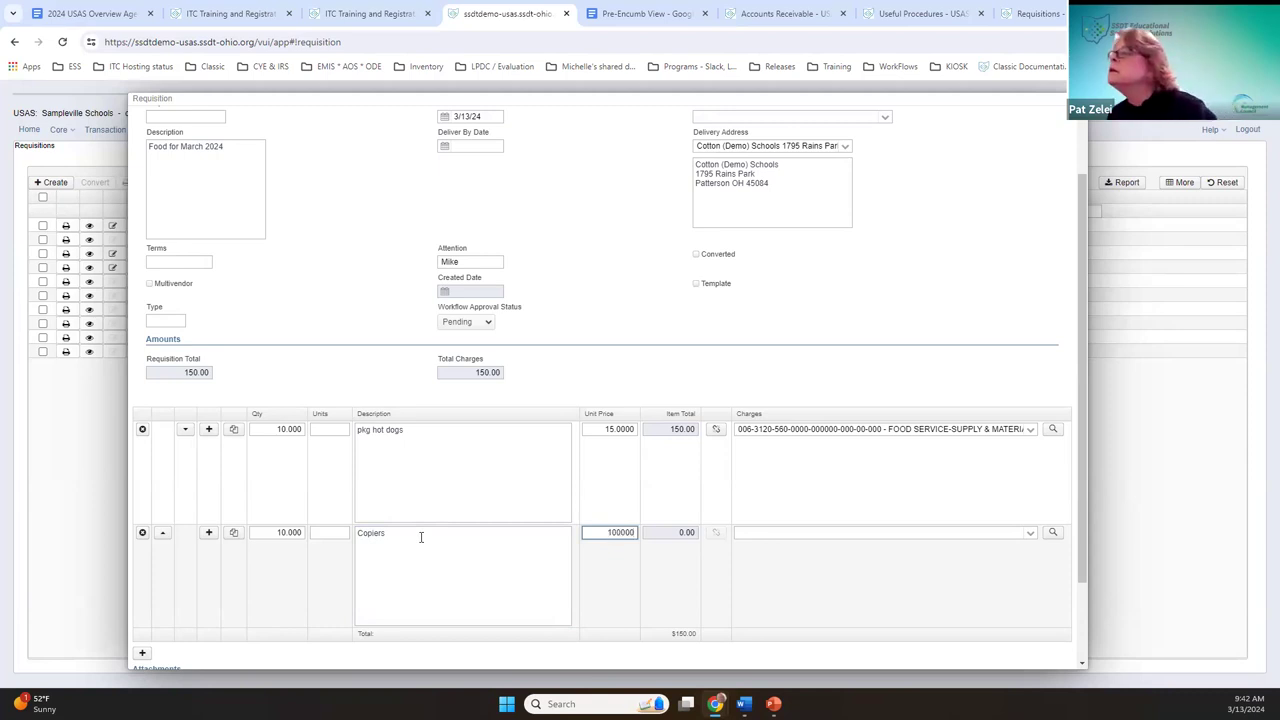
{"action": "type", "text": "000"}
{"action": "key", "text": "Tab"}
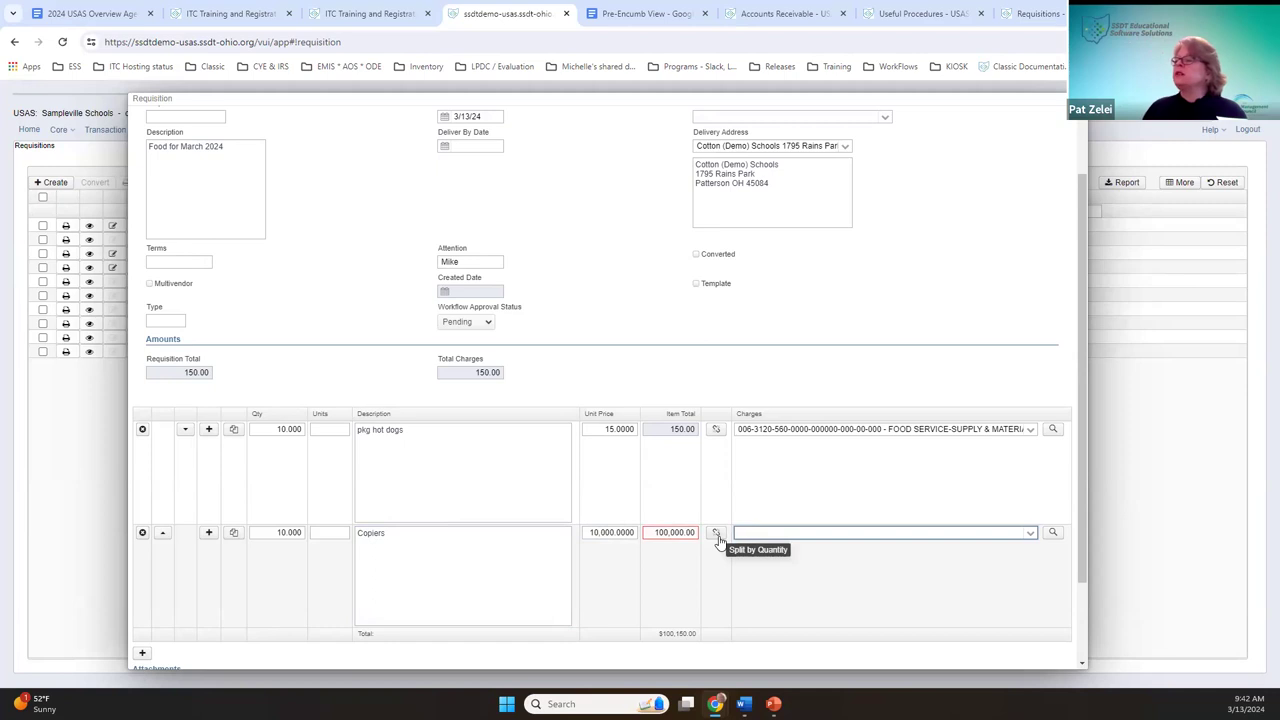
Step: Try splitting the Copiers item's charge by quantity, with 5 on the first charge line
{"action": "left_click", "coordinate": [718, 538]}
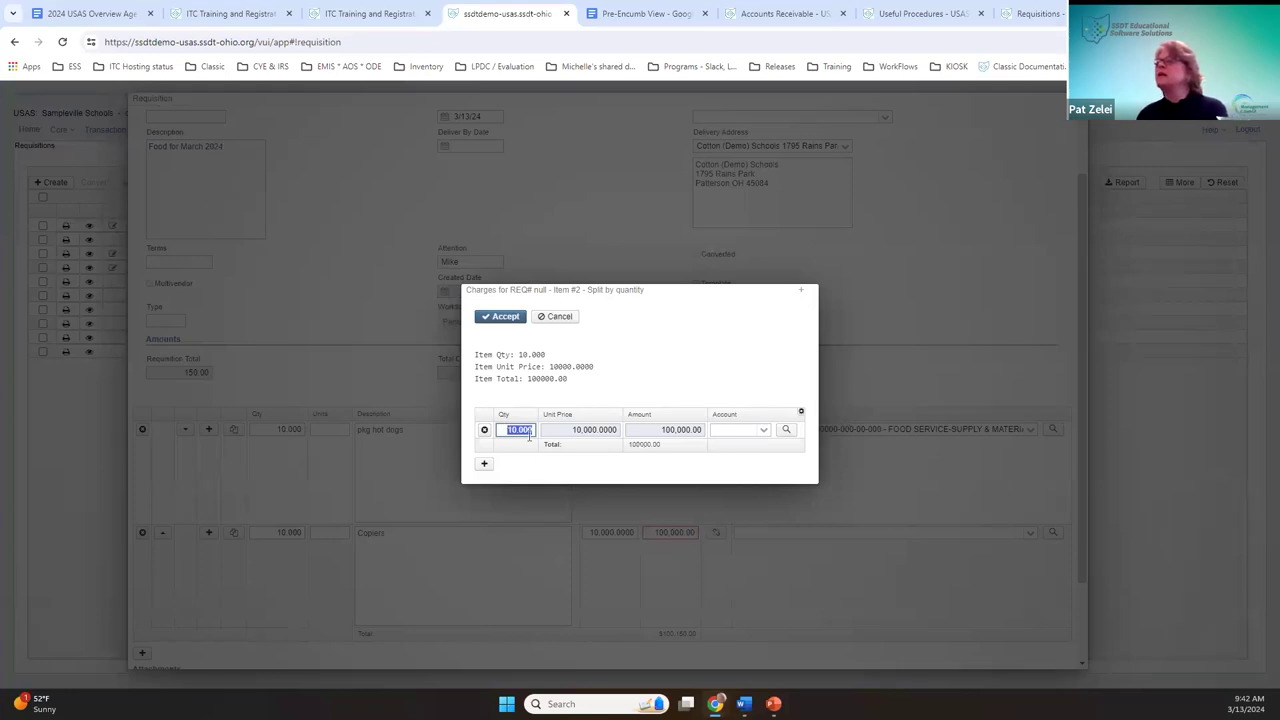
{"action": "key", "text": "Tab"}
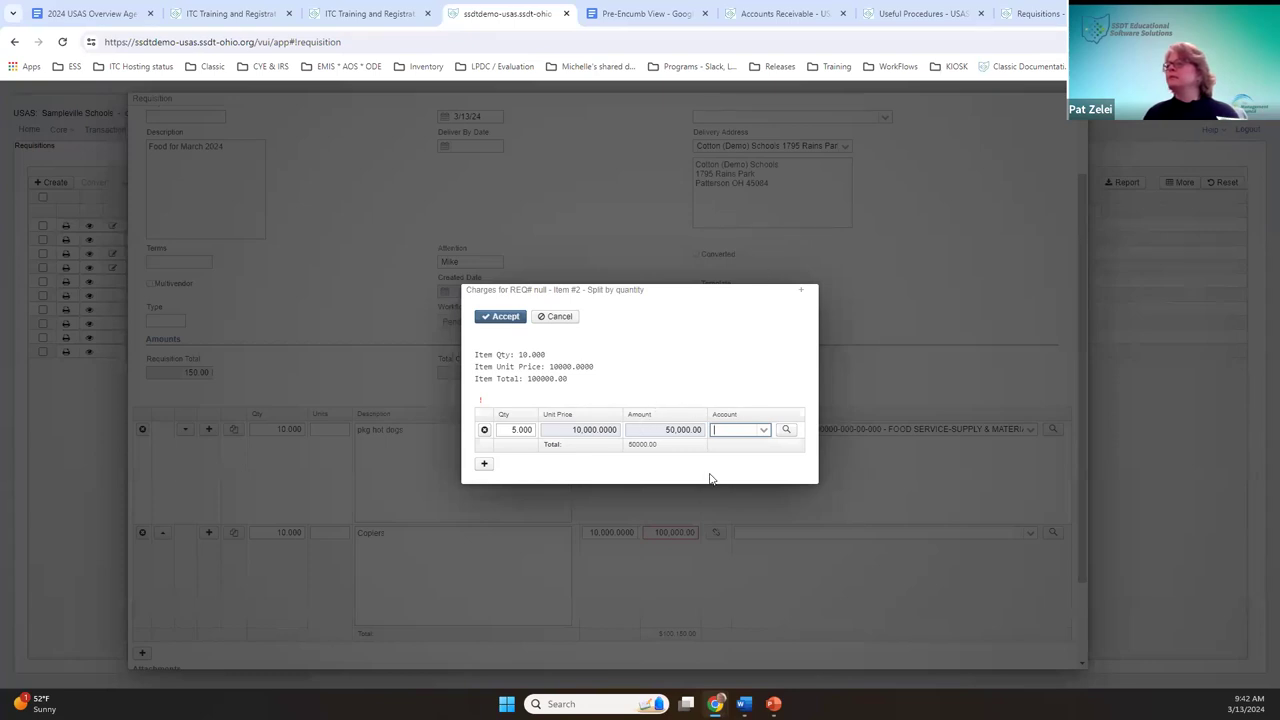
{"action": "left_click", "coordinate": [553, 316]}
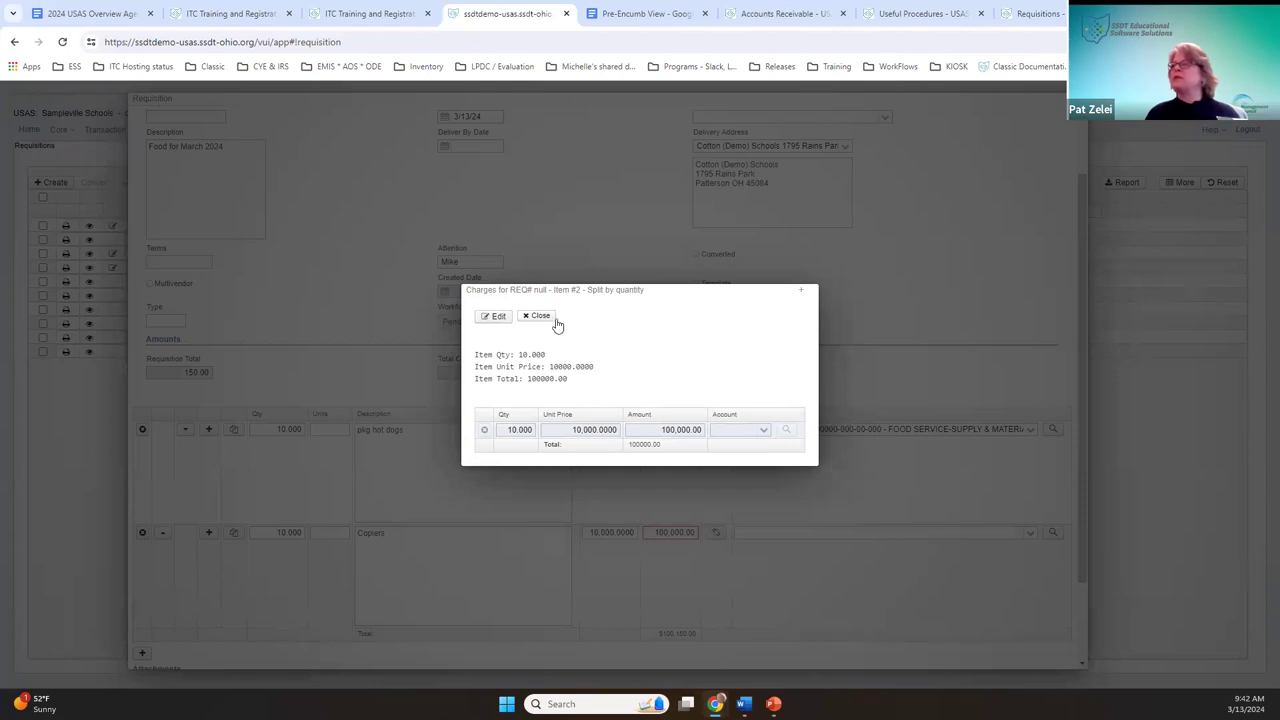
{"action": "left_click", "coordinate": [538, 316]}
Step: Reopen the quantity split for the Copiers item and set the first charge line's quantity to 5
{"action": "left_click", "coordinate": [421, 541]}
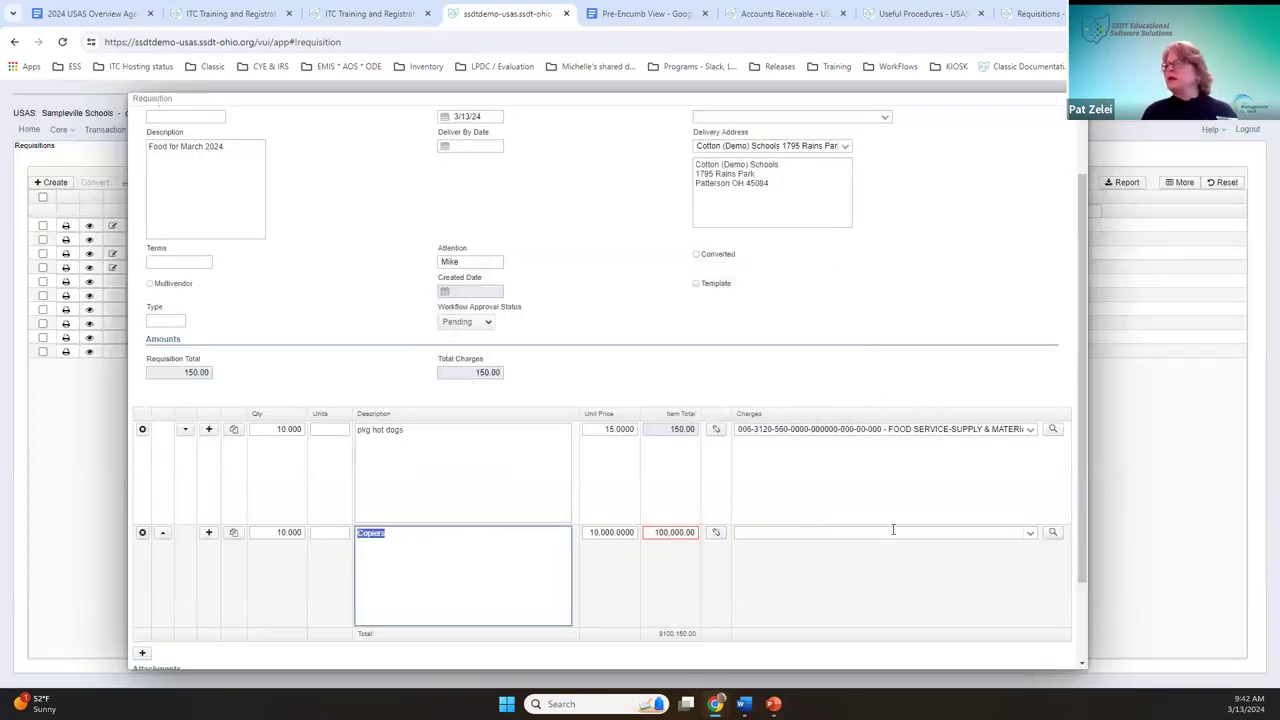
{"action": "left_click", "coordinate": [716, 535]}
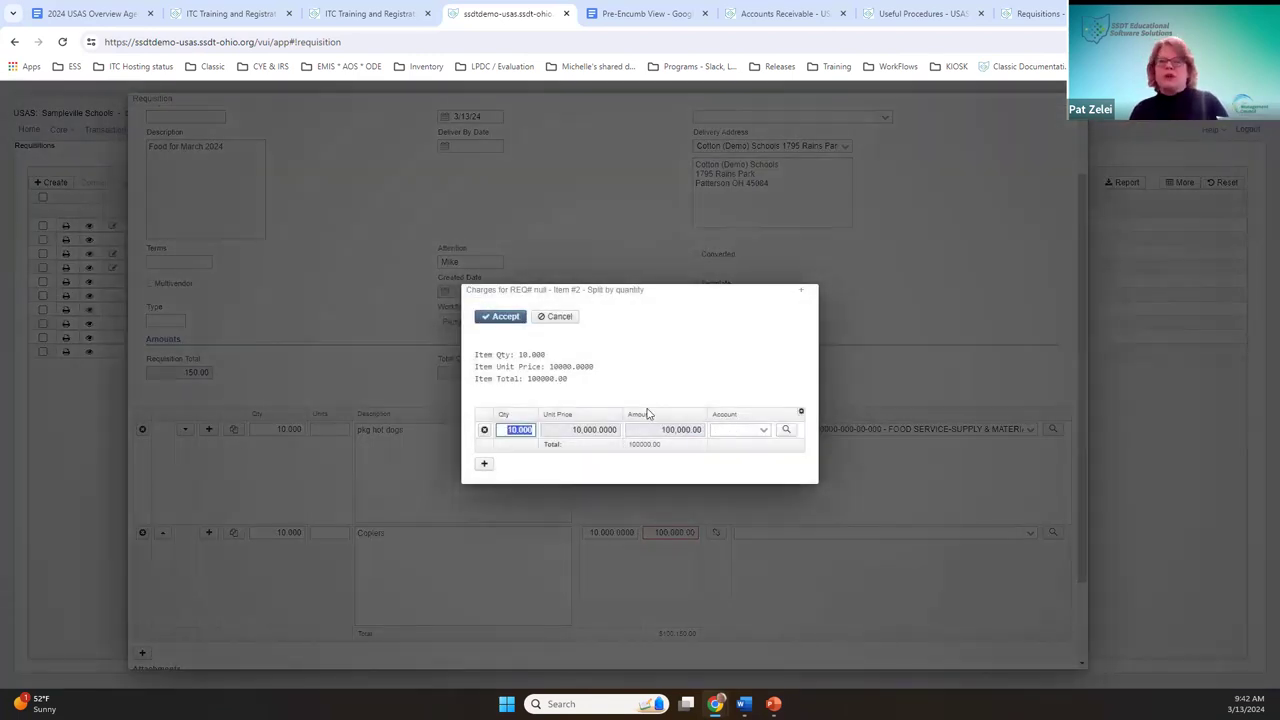
{"action": "type", "text": "5"}
{"action": "key", "text": "Tab"}
{"action": "key", "text": "Tab"}
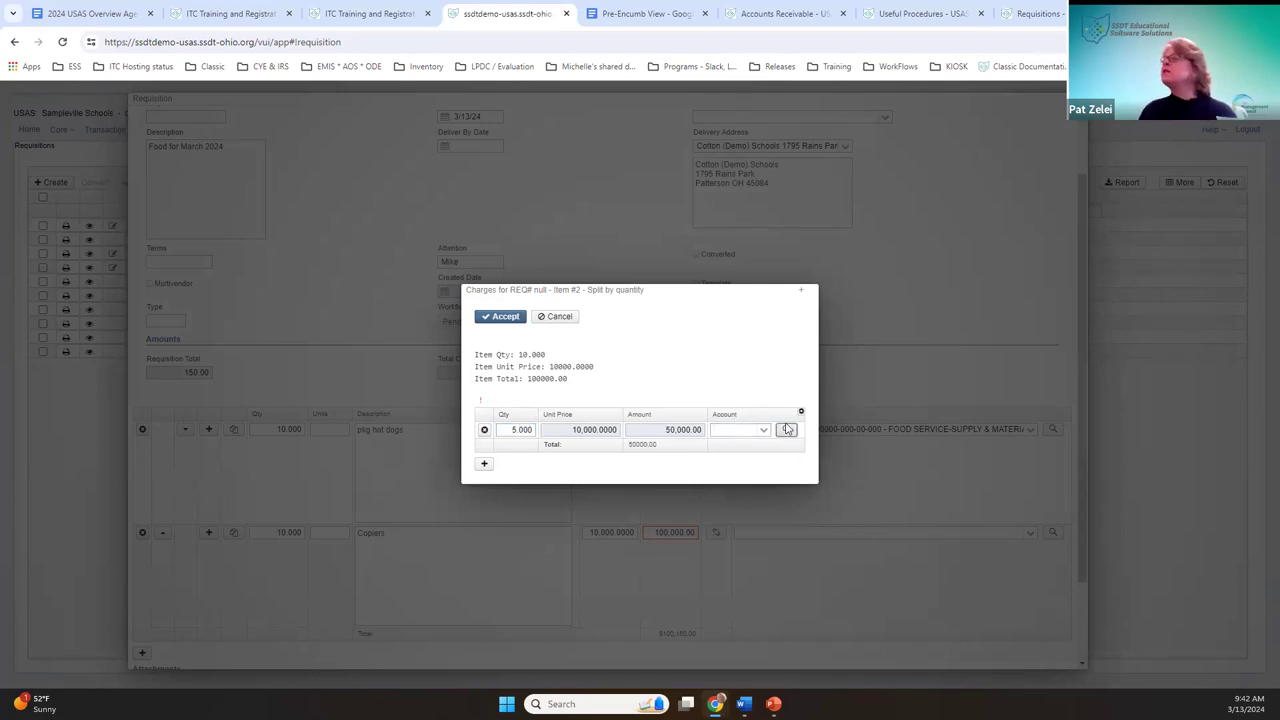
Step: Search the accounts in fund 006 for the Copiers item's first charge line
{"action": "left_click", "coordinate": [787, 429]}
{"action": "type", "text": "006"}
{"action": "key", "text": "Tab"}
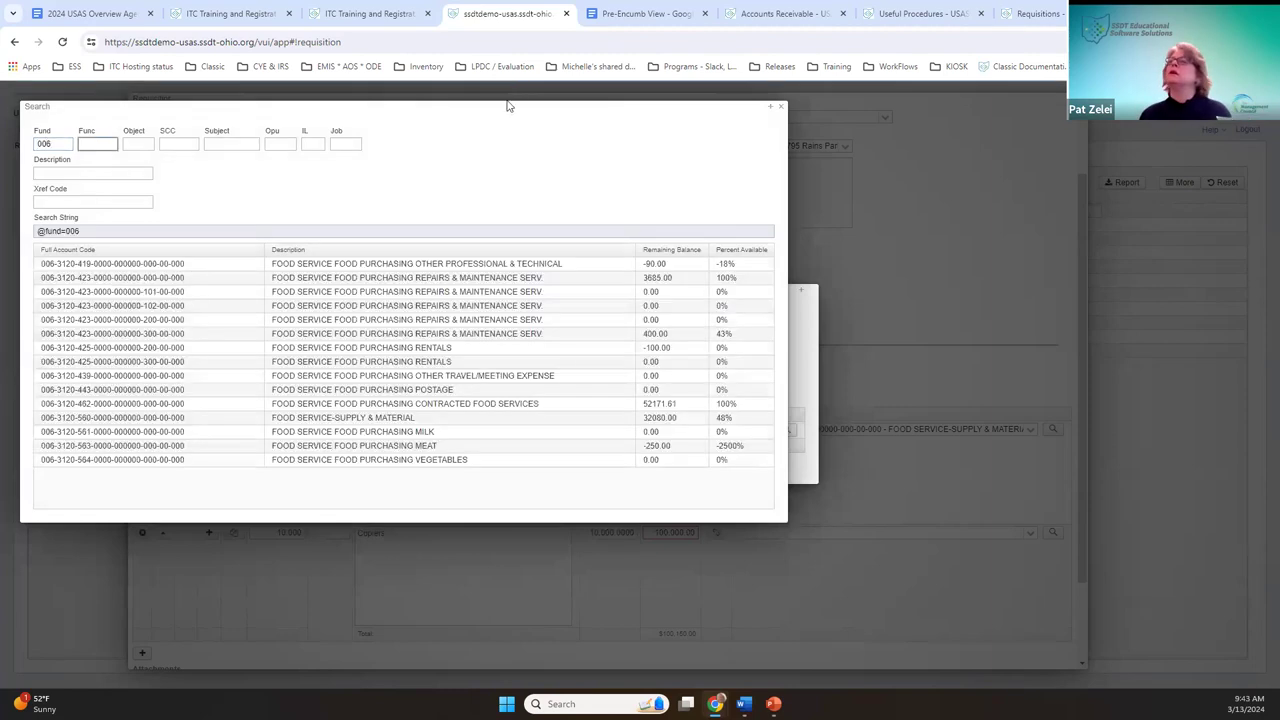
Step: Try narrowing the fund 006 accounts by the description "milk" and by the Xref code "MILK", and clear each filter
{"action": "left_click", "coordinate": [74, 176]}
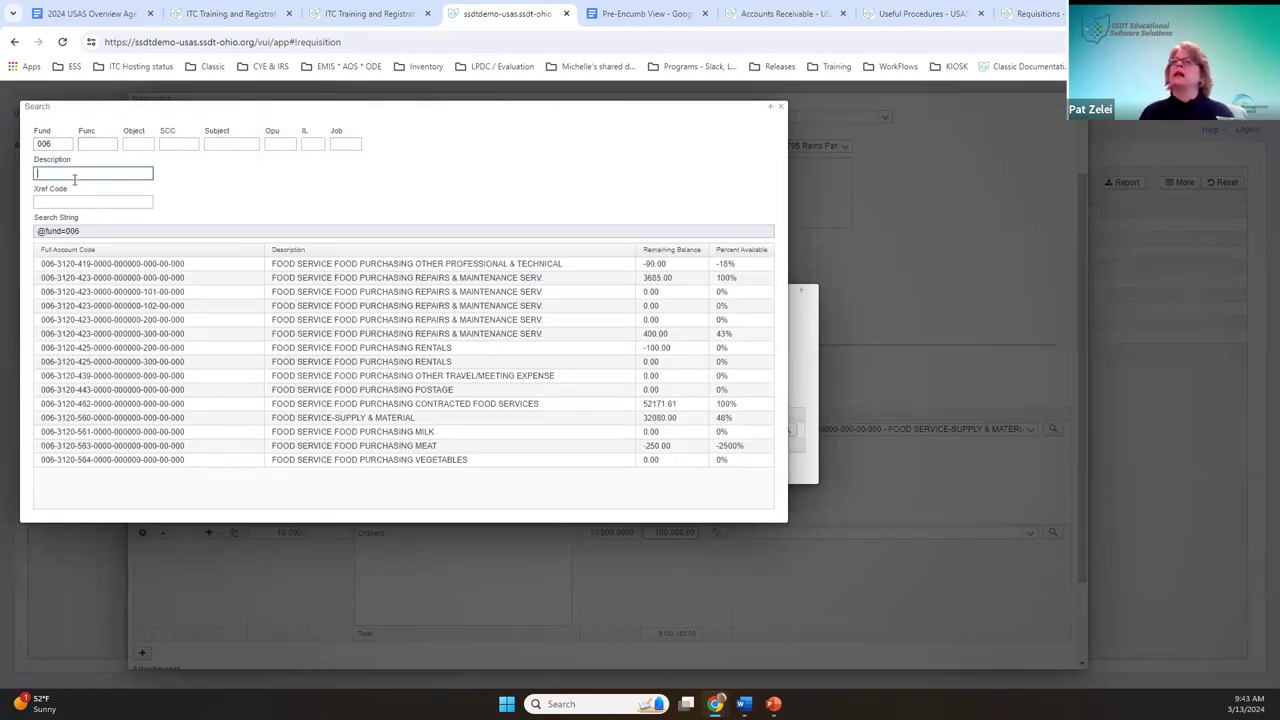
{"action": "type", "text": "milk,"}
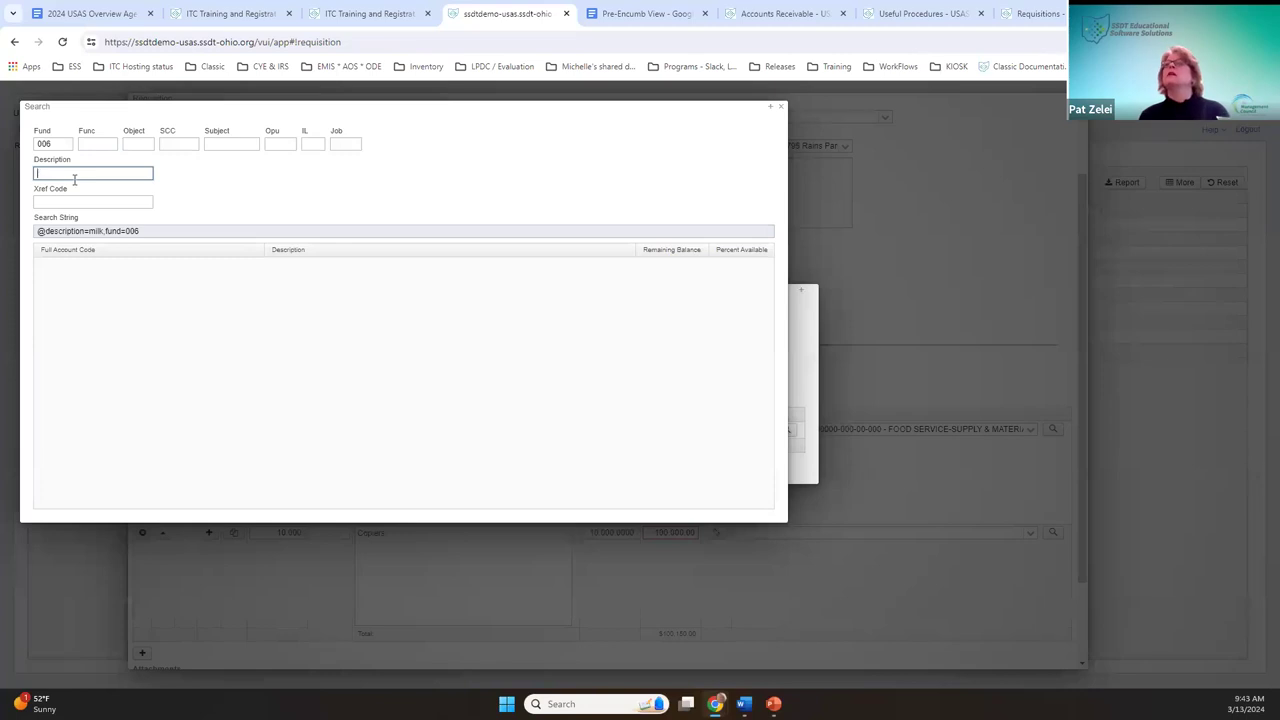
{"action": "left_click", "coordinate": [142, 204]}
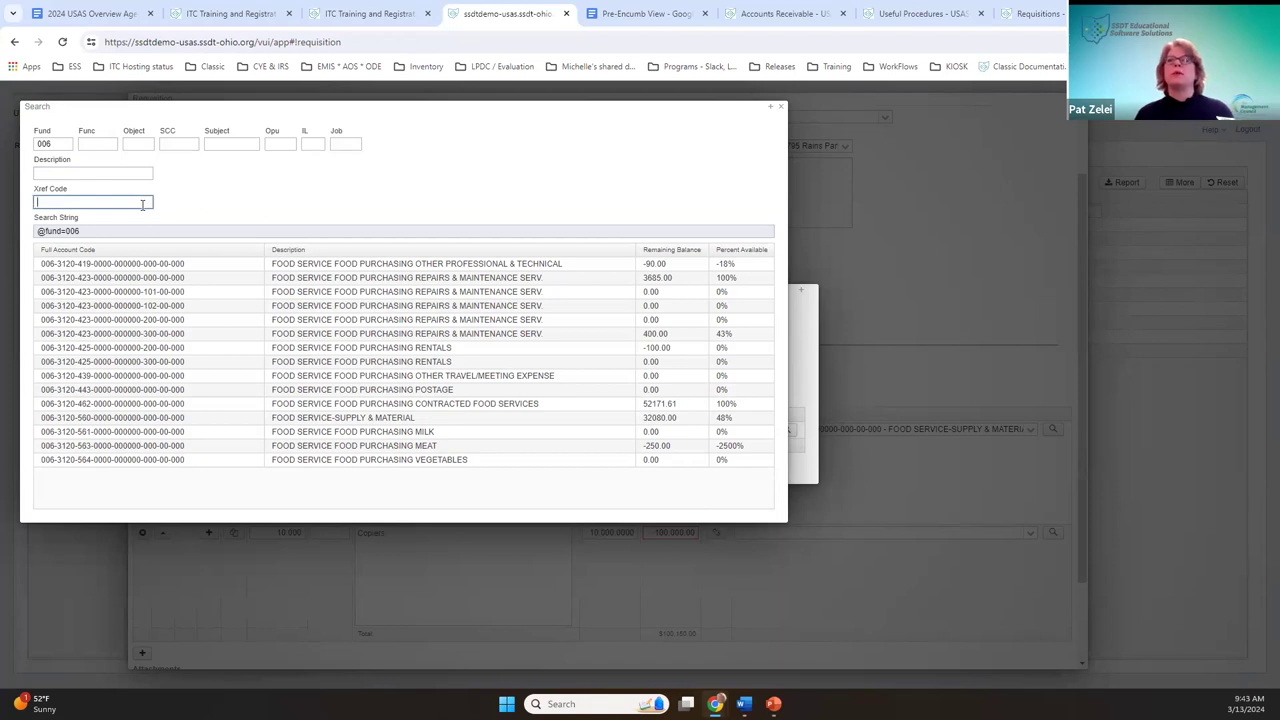
{"action": "type", "text": "me"}
{"action": "key", "text": "BackSpace"}
{"action": "type", "text": "ilk"}
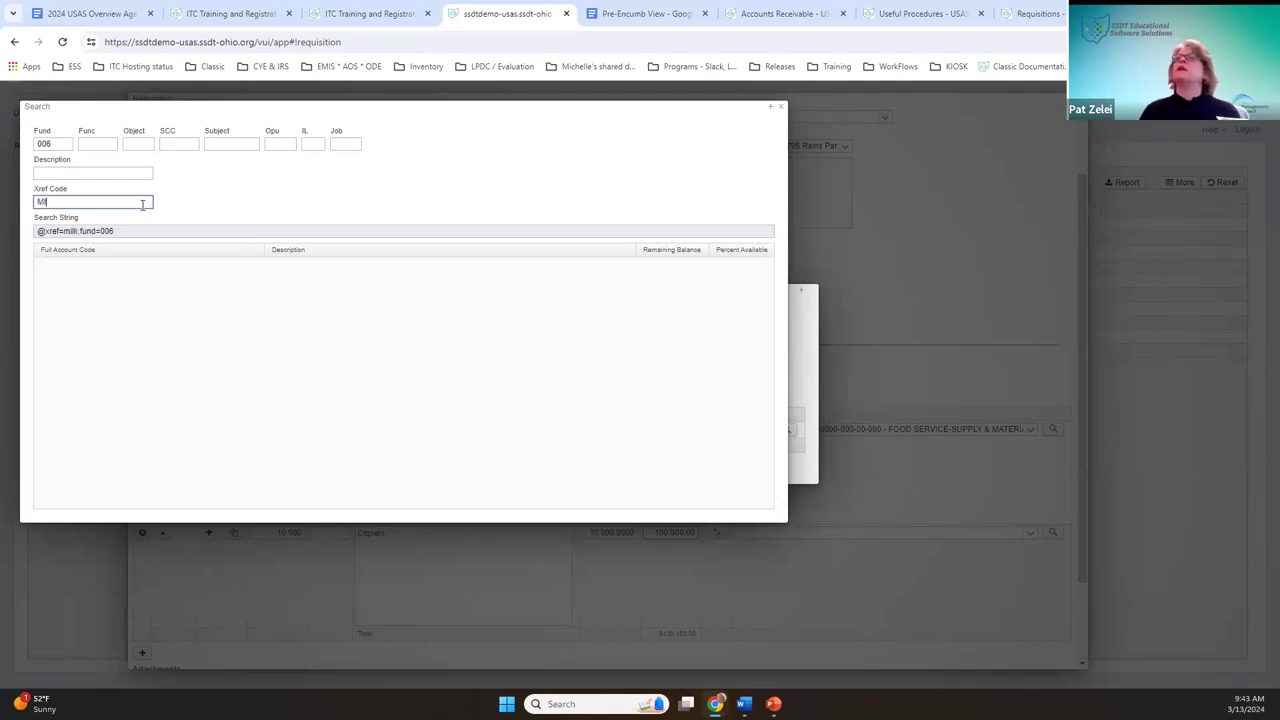
{"action": "type", "text": "K"}
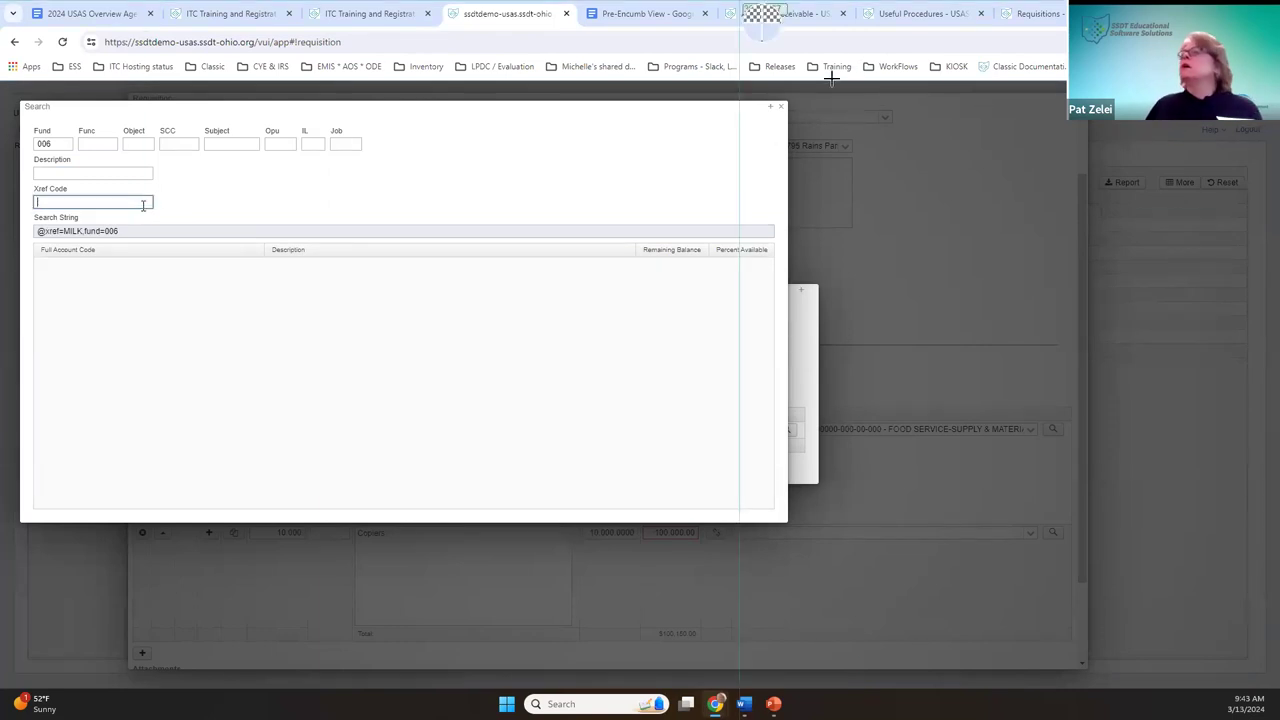
{"action": "key", "text": "Print"}
{"action": "key", "text": "Escape"}
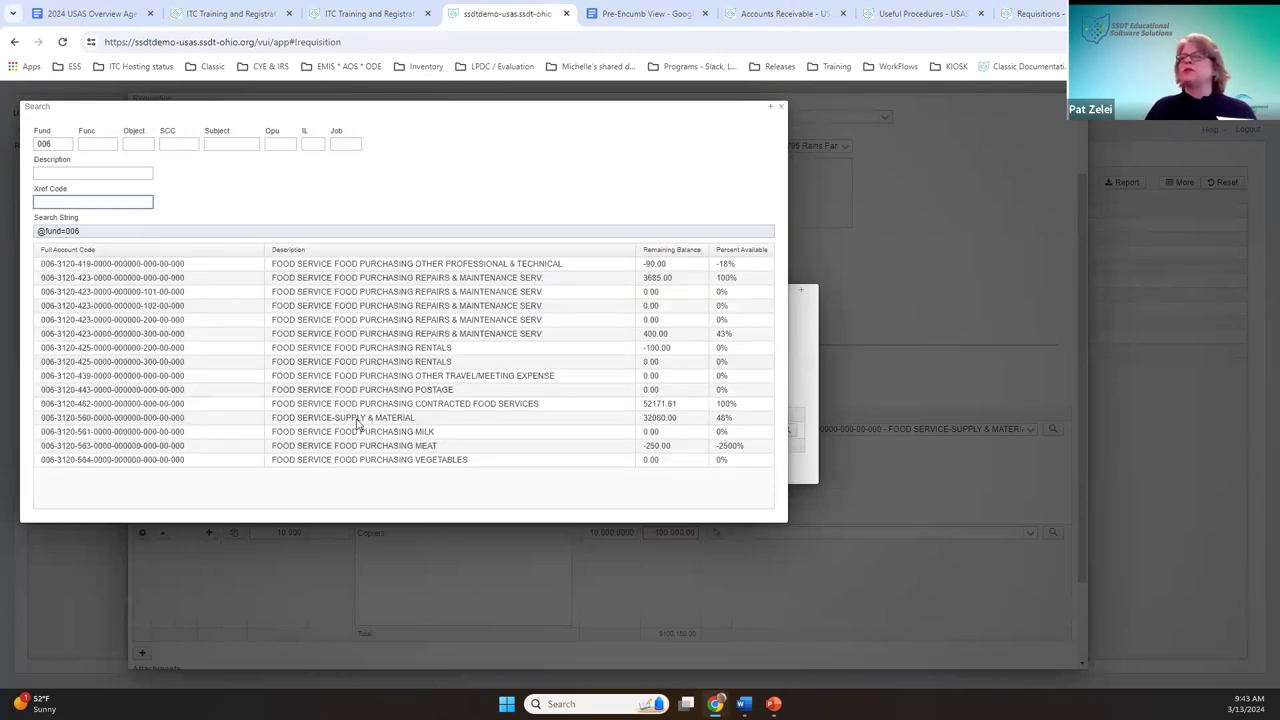
{"action": "key", "text": "Tab"}
{"action": "double_click", "coordinate": [82, 419]}
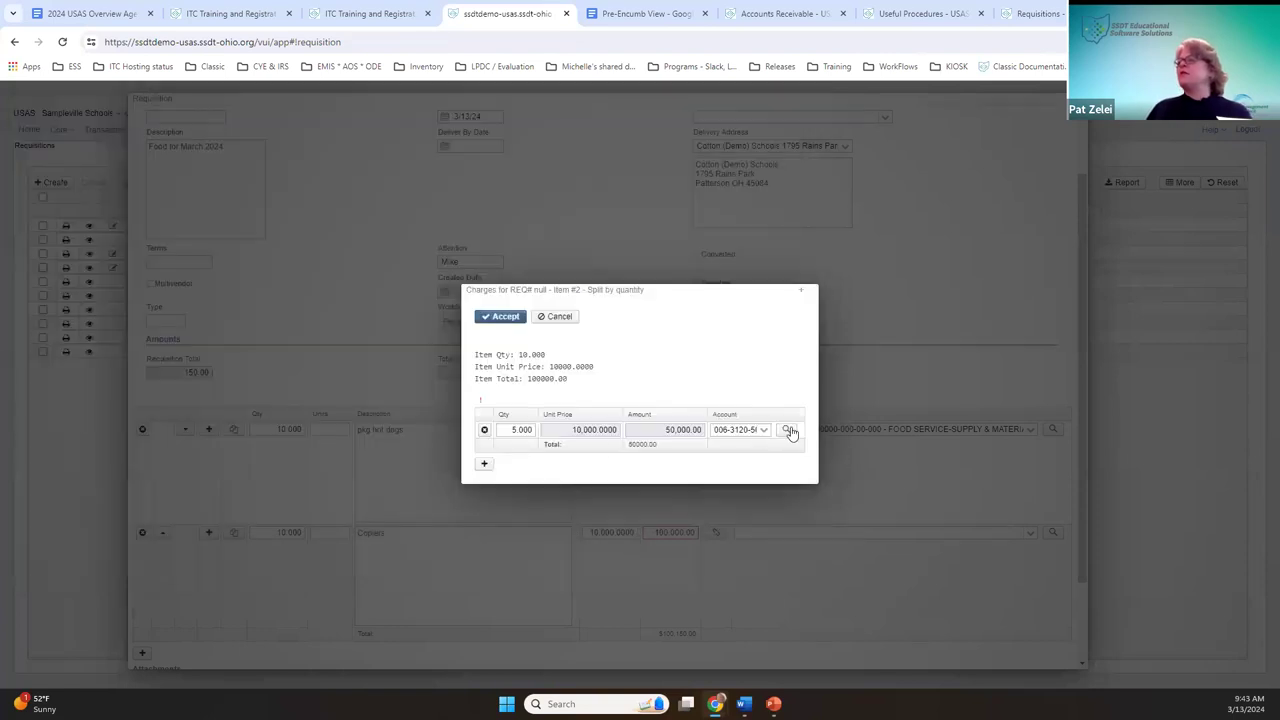
{"action": "left_click", "coordinate": [485, 465]}
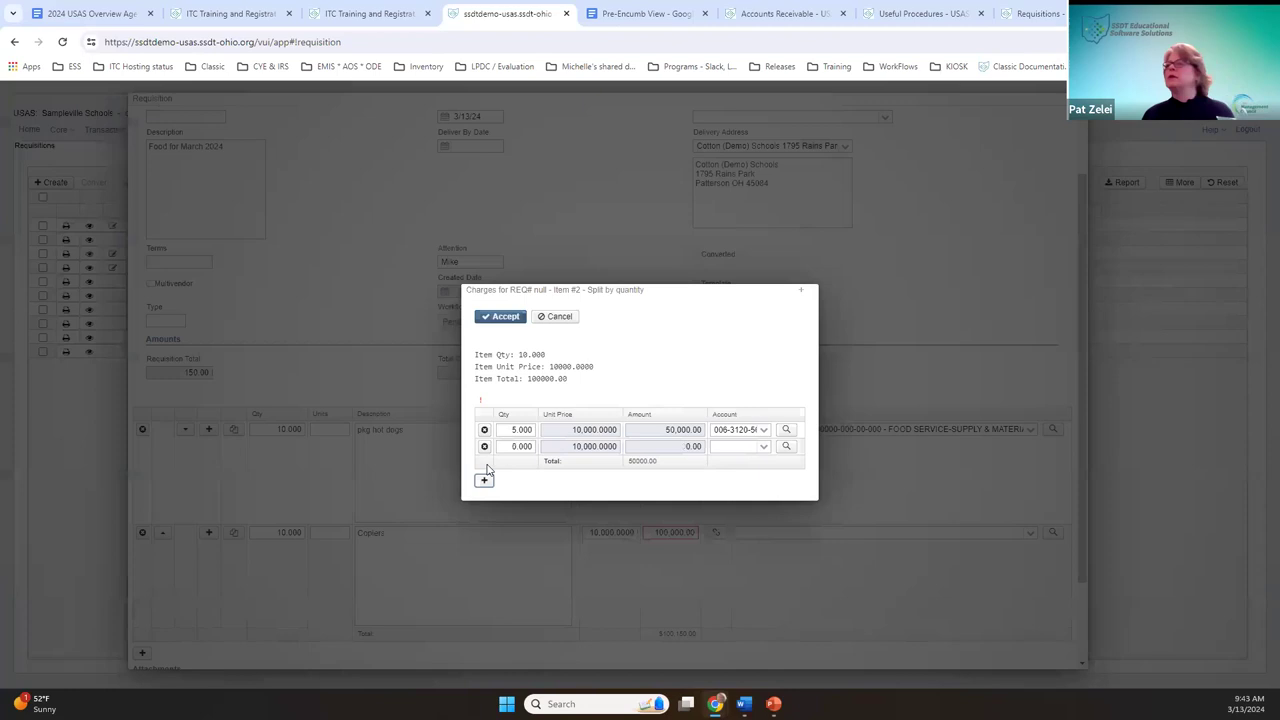
{"action": "type", "text": "5"}
{"action": "key", "text": "Tab"}
{"action": "key", "text": "Tab"}
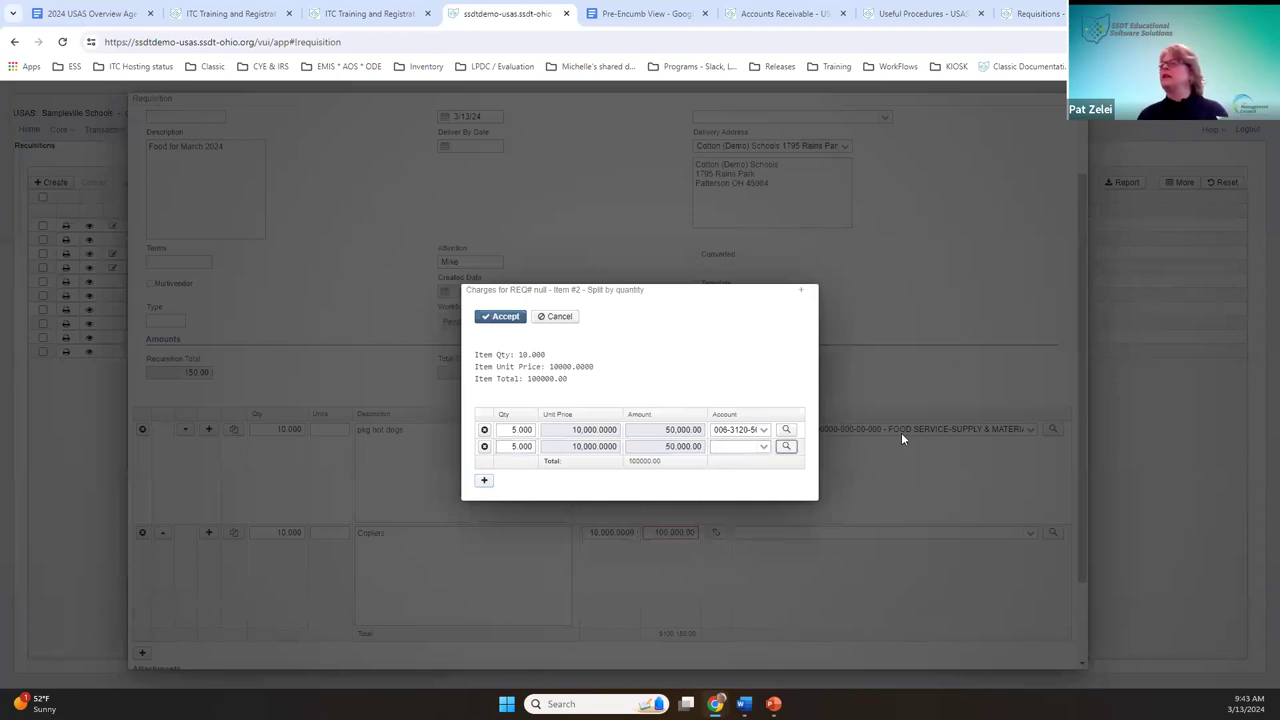
{"action": "left_click", "coordinate": [740, 448]}
{"action": "type", "text": "006-3"}
{"action": "left_click", "coordinate": [740, 452]}
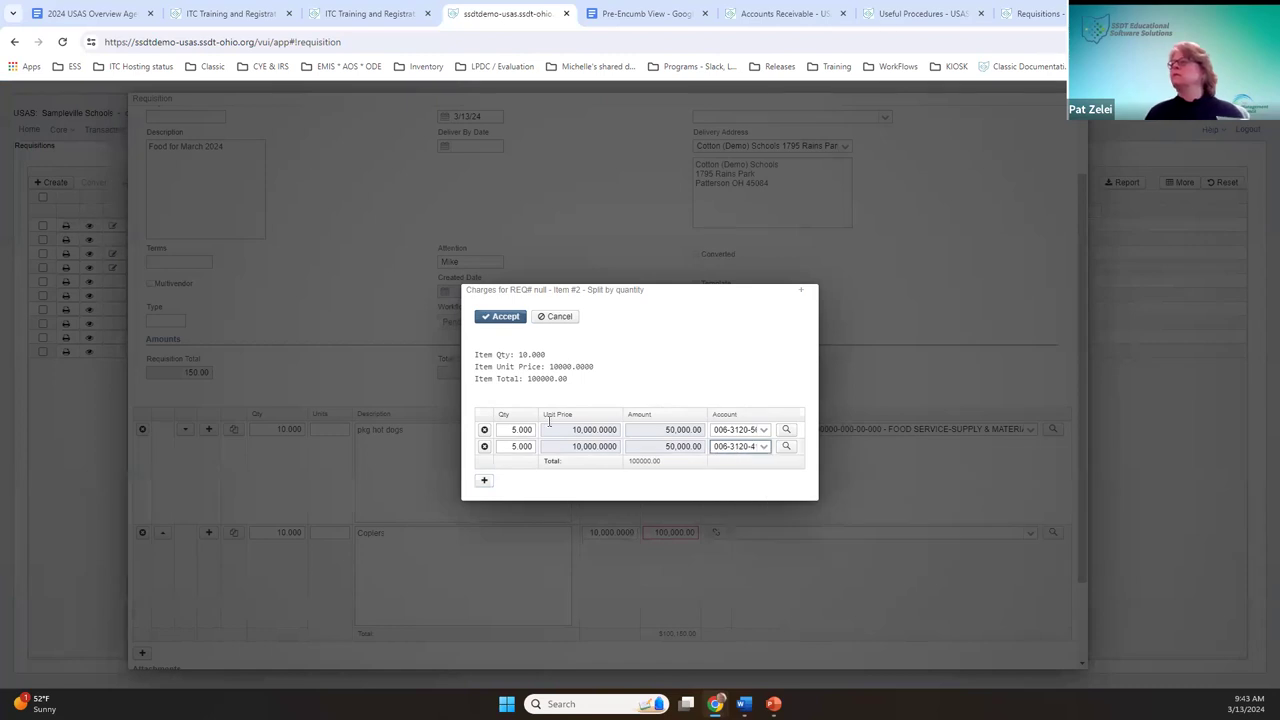
{"action": "left_click", "coordinate": [500, 316]}
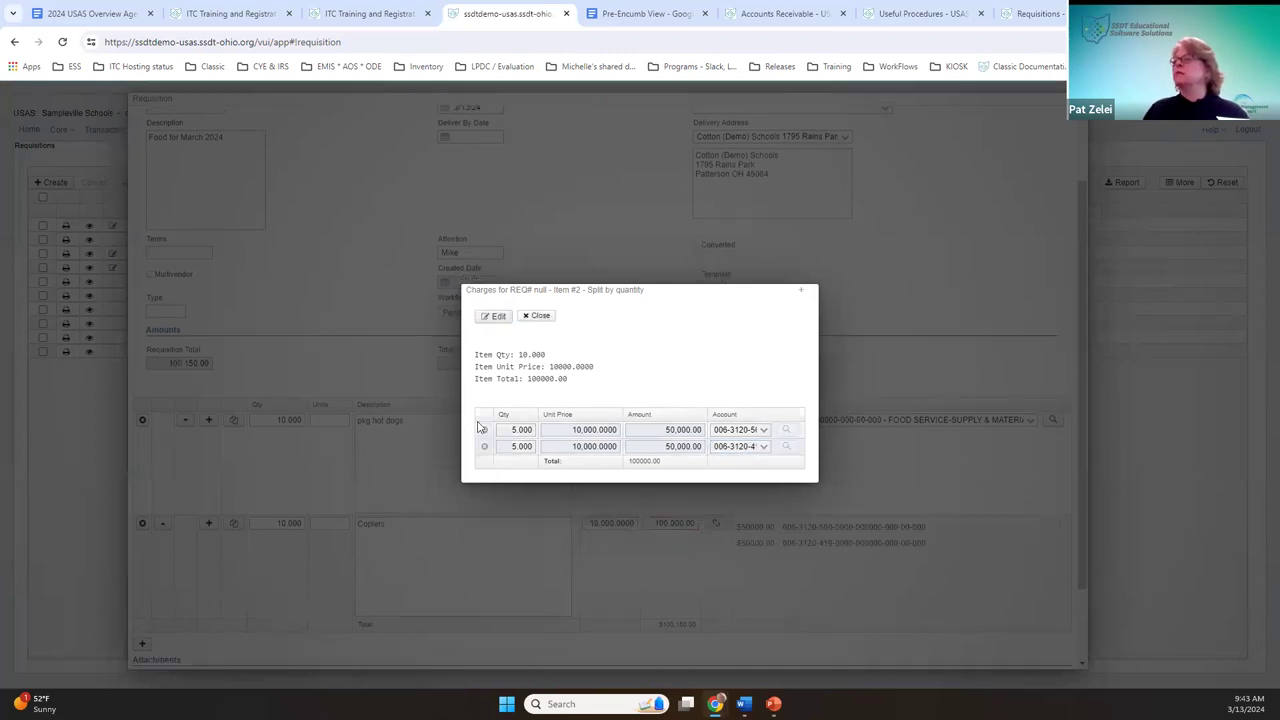
{"action": "left_click", "coordinate": [537, 315]}
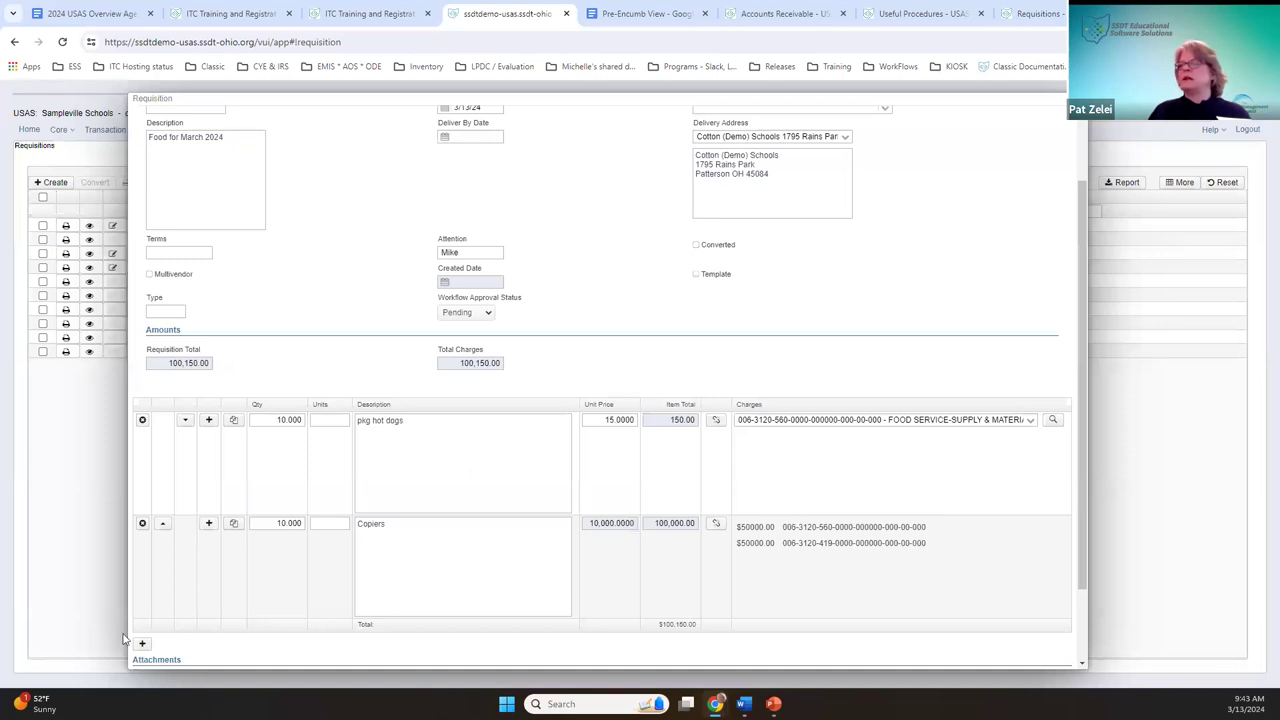
Step: Add a third requisition item with quantity 1, description "Item" and a unit price of 5,000
{"action": "left_click", "coordinate": [142, 643]}
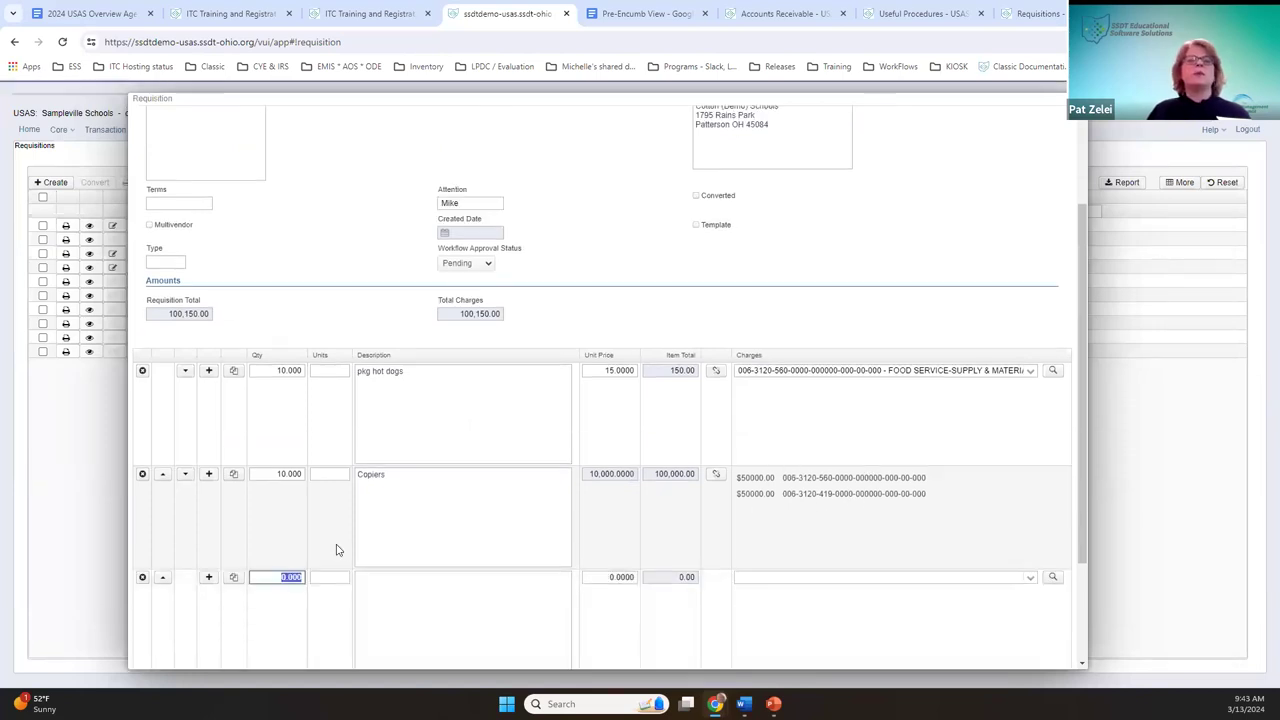
{"action": "type", "text": "1"}
{"action": "key", "text": "Tab"}
{"action": "key", "text": "Tab"}
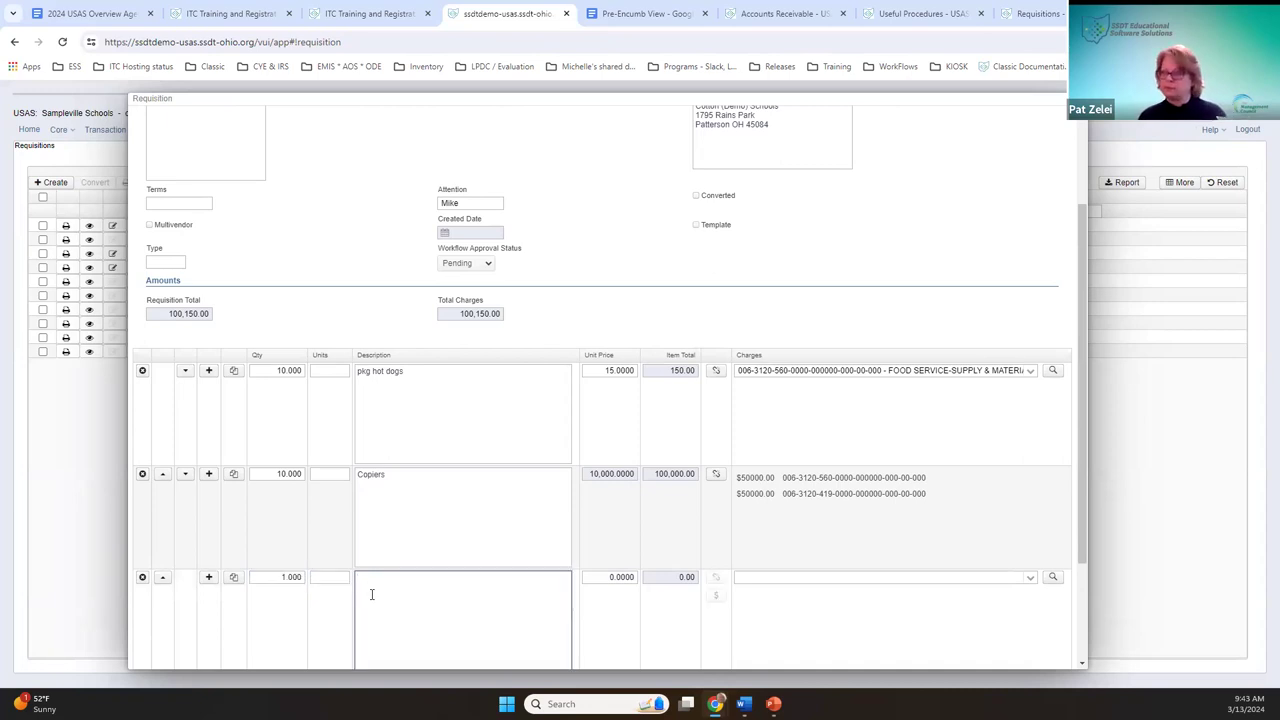
{"action": "type", "text": "Item"}
{"action": "key", "text": "Tab"}
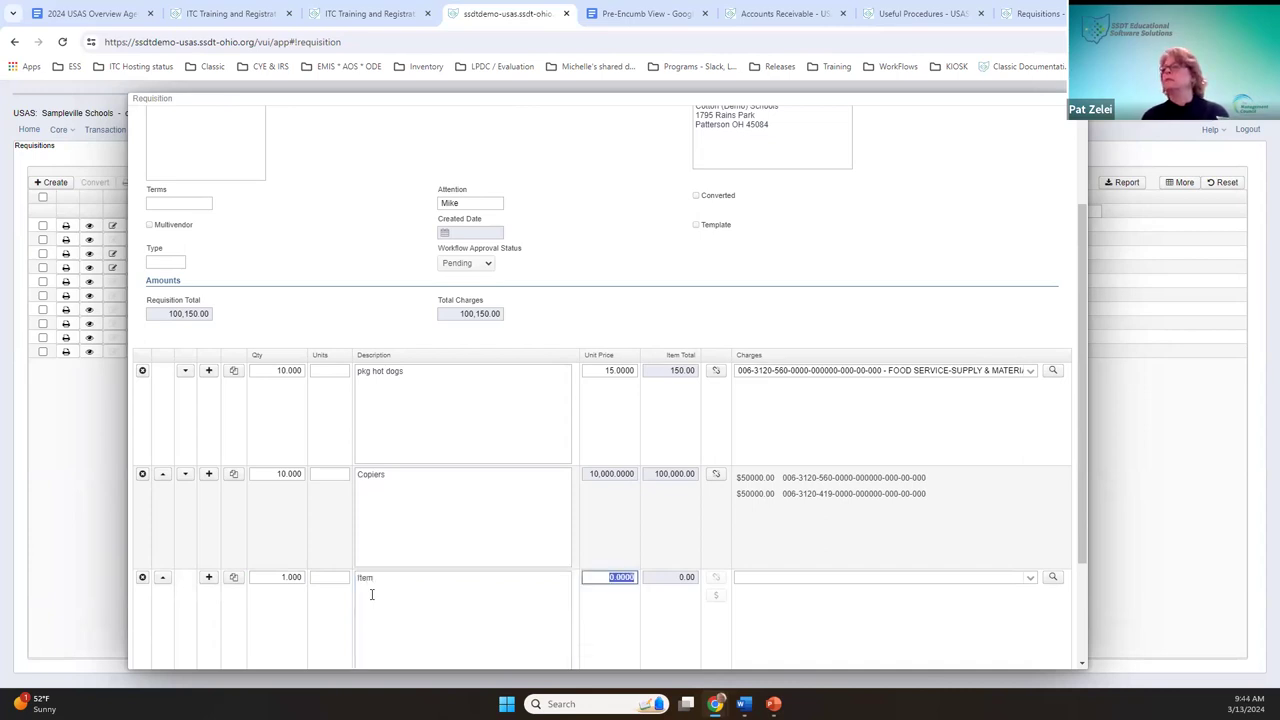
{"action": "type", "text": "500"}
{"action": "key", "text": "Tab"}
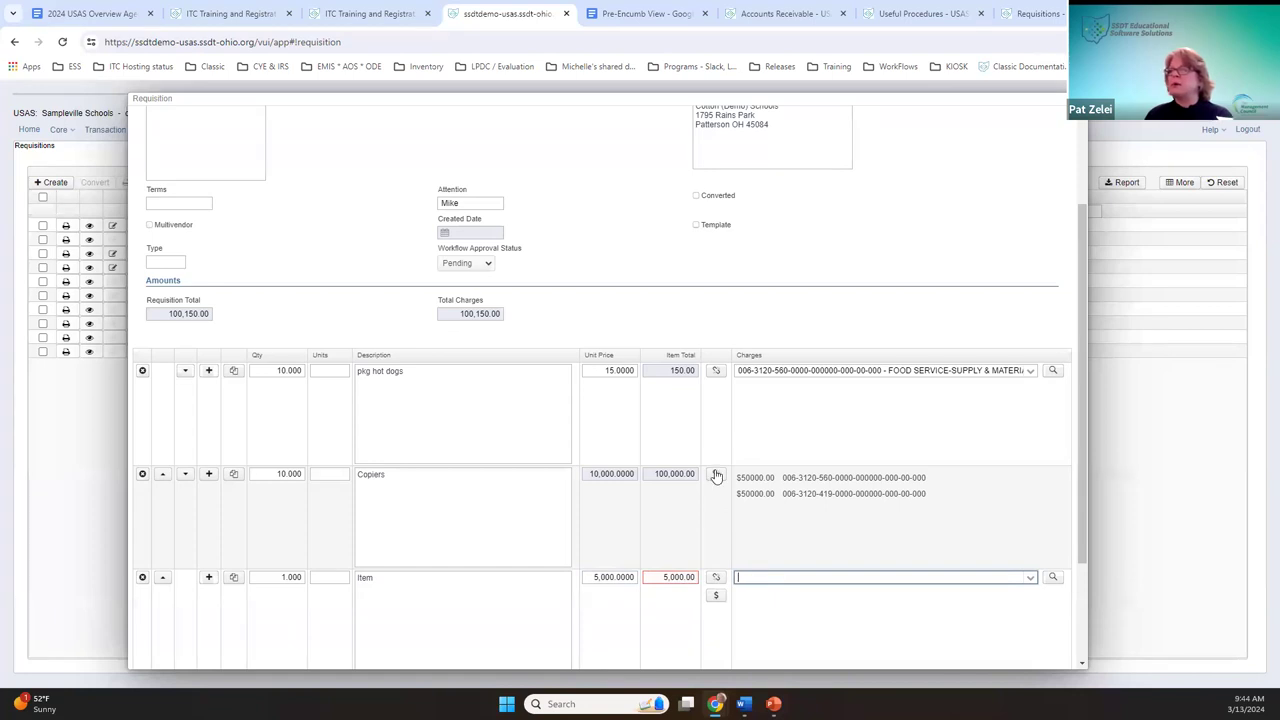
Step: Try splitting the third item's charge by price over two lines, cancel the split and delete the item
{"action": "left_click", "coordinate": [714, 597]}
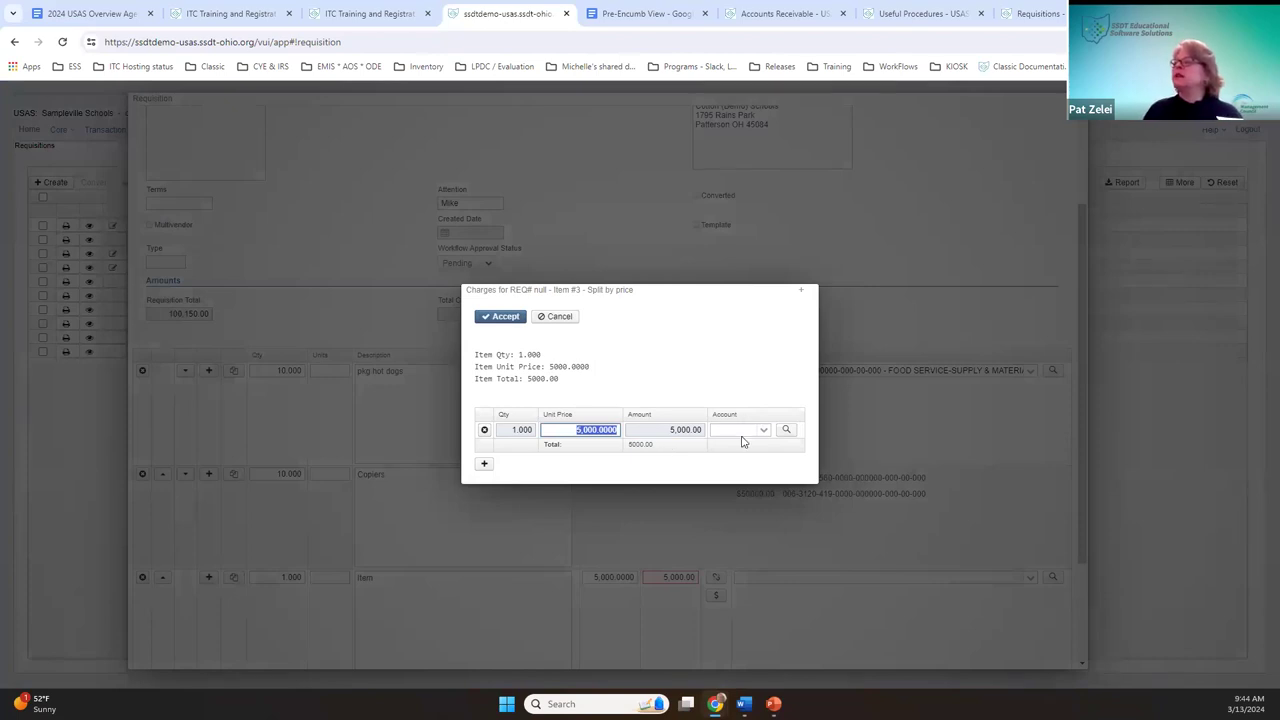
{"action": "left_click", "coordinate": [484, 463]}
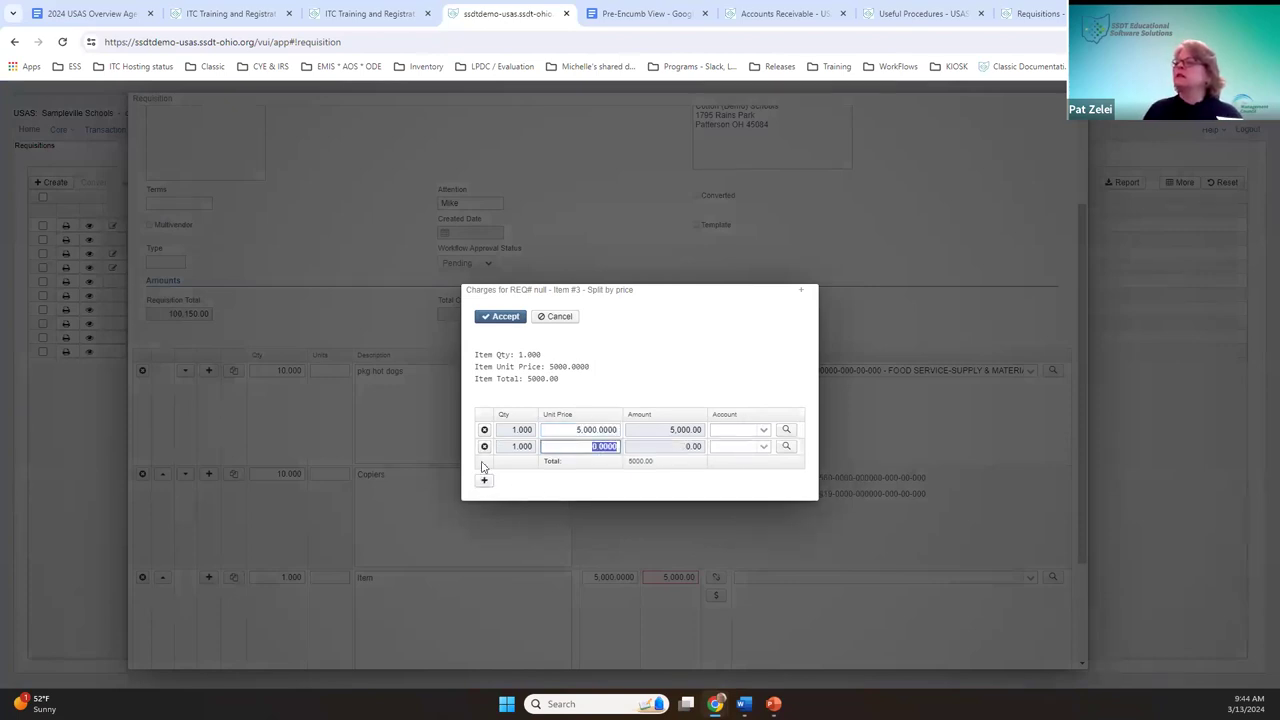
{"action": "left_click", "coordinate": [556, 316]}
{"action": "left_click", "coordinate": [540, 316]}
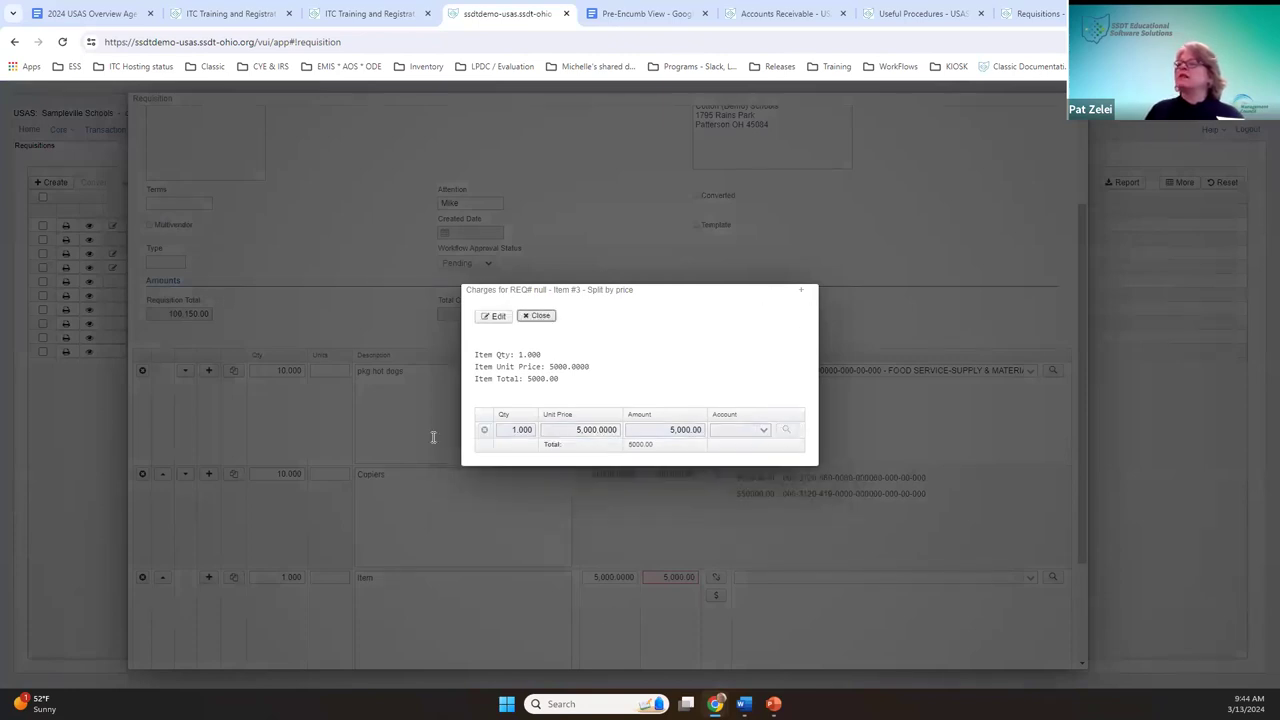
{"action": "left_click", "coordinate": [142, 577]}
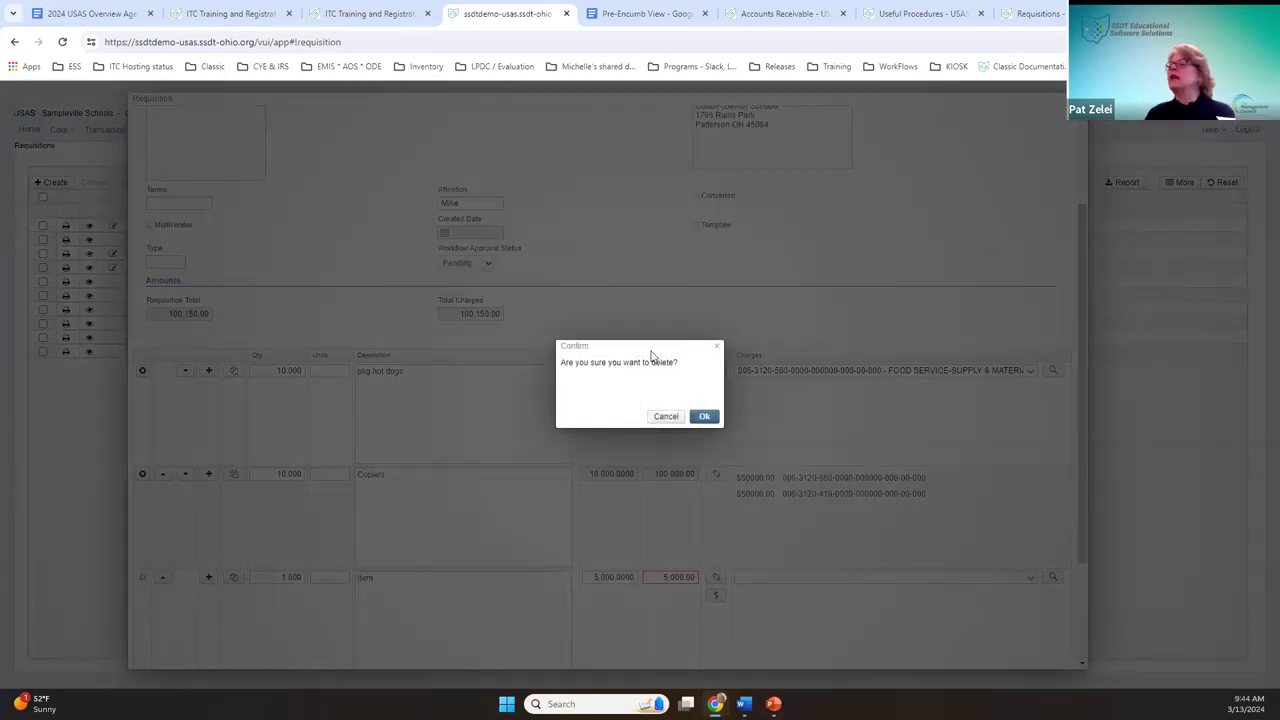
{"action": "key", "text": "Return"}
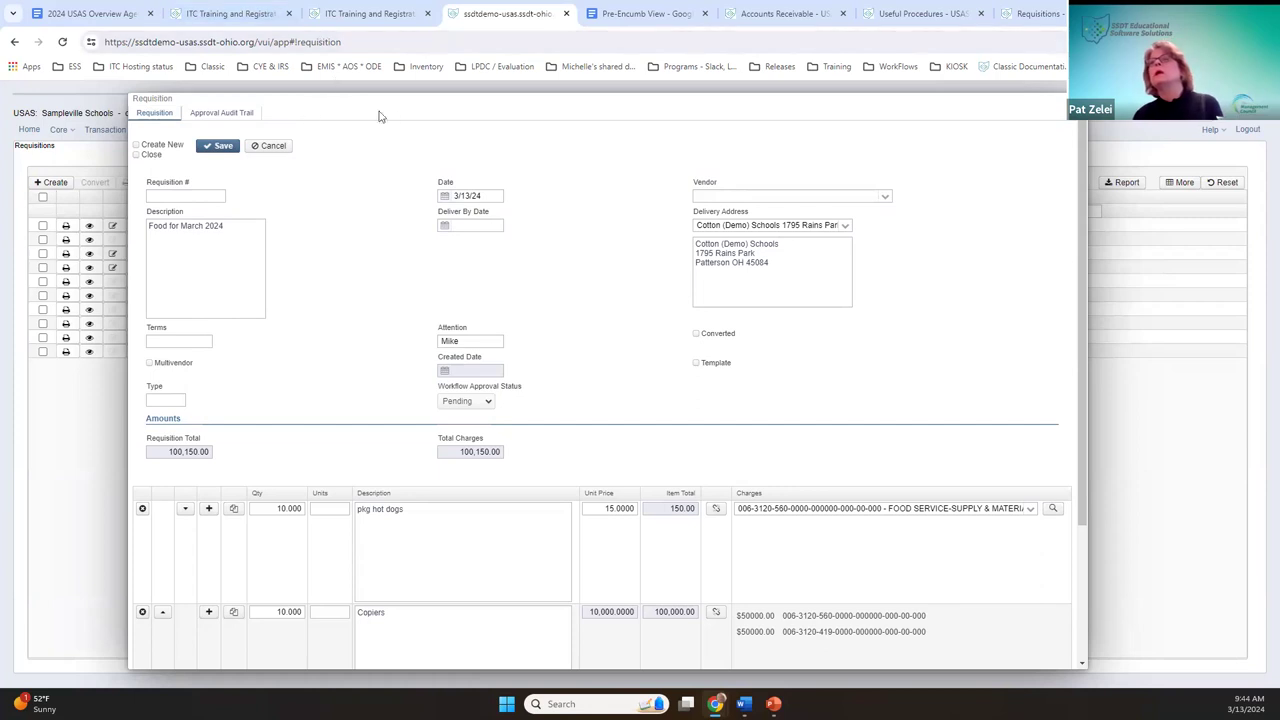
Step: Try out the requisition's Create New and Close save options, leaving both turned off
{"action": "left_click", "coordinate": [156, 146]}
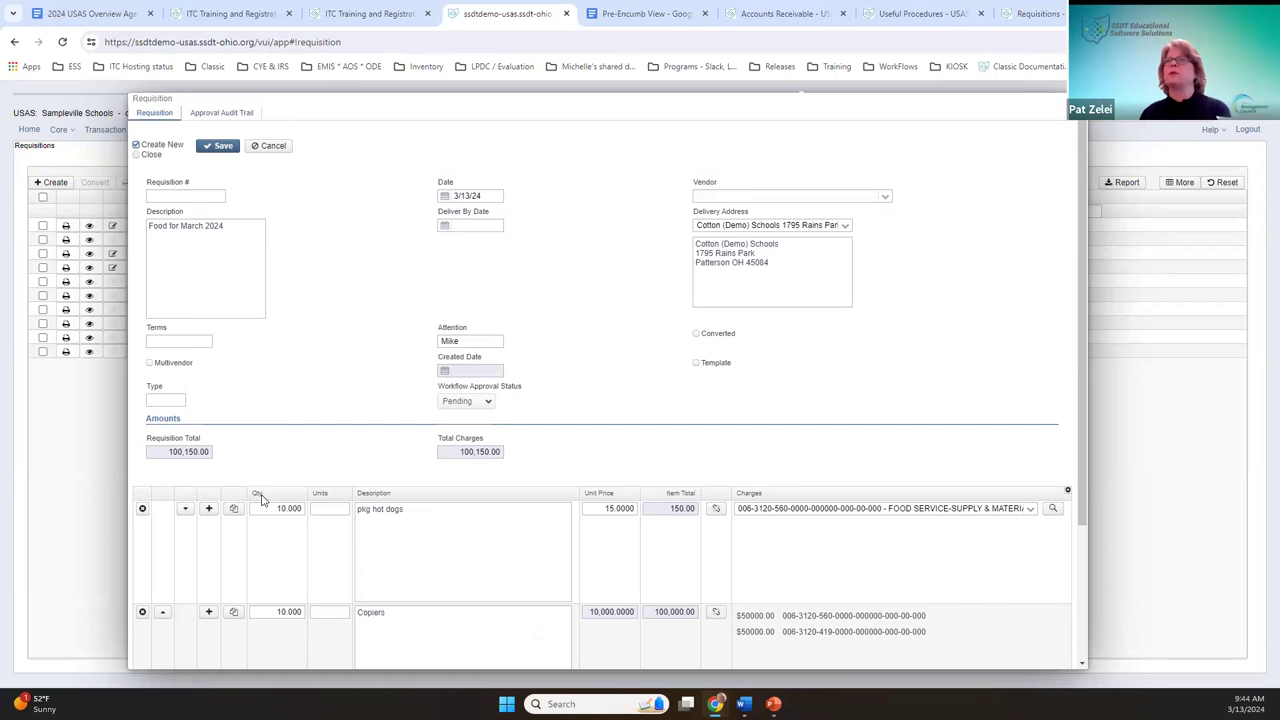
{"action": "left_click", "coordinate": [162, 146]}
{"action": "left_click", "coordinate": [152, 156]}
{"action": "left_click", "coordinate": [208, 150]}
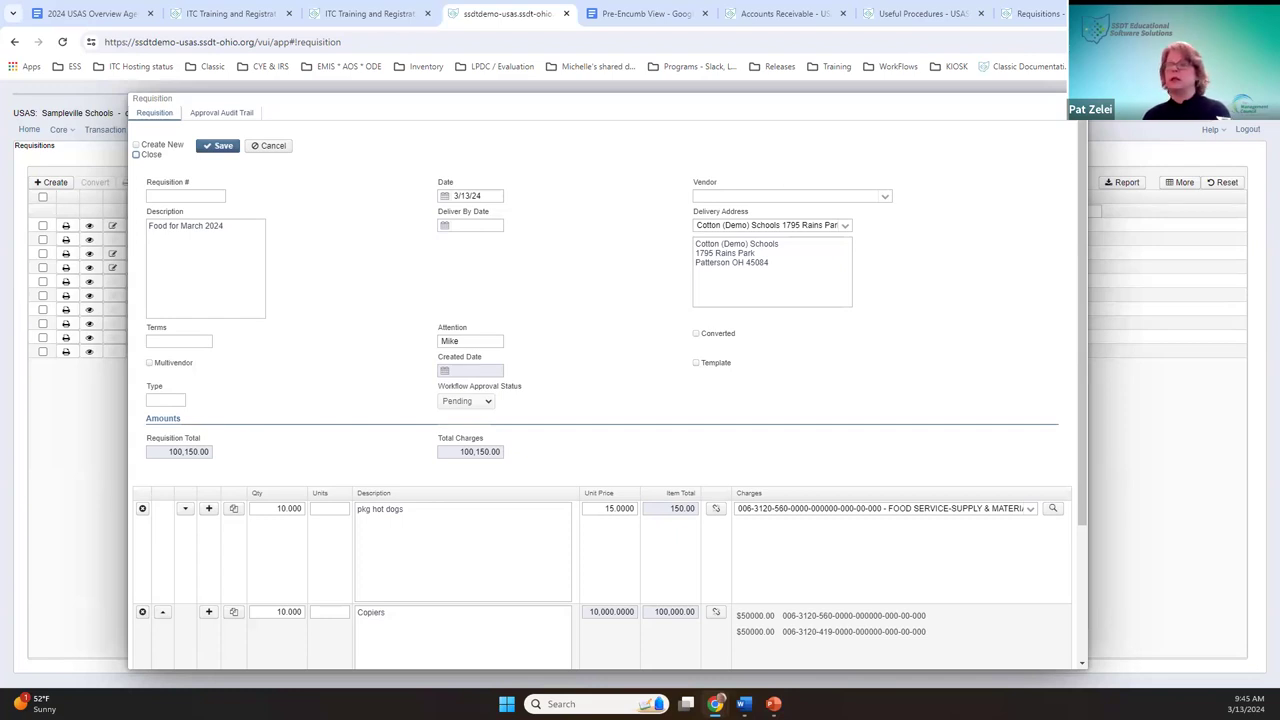
Step: Attach Blank Quote.docx from the Desktop's Training folder to the requisition
{"action": "scroll", "coordinate": [365, 540], "scroll_direction": "down", "scroll_amount": 2}
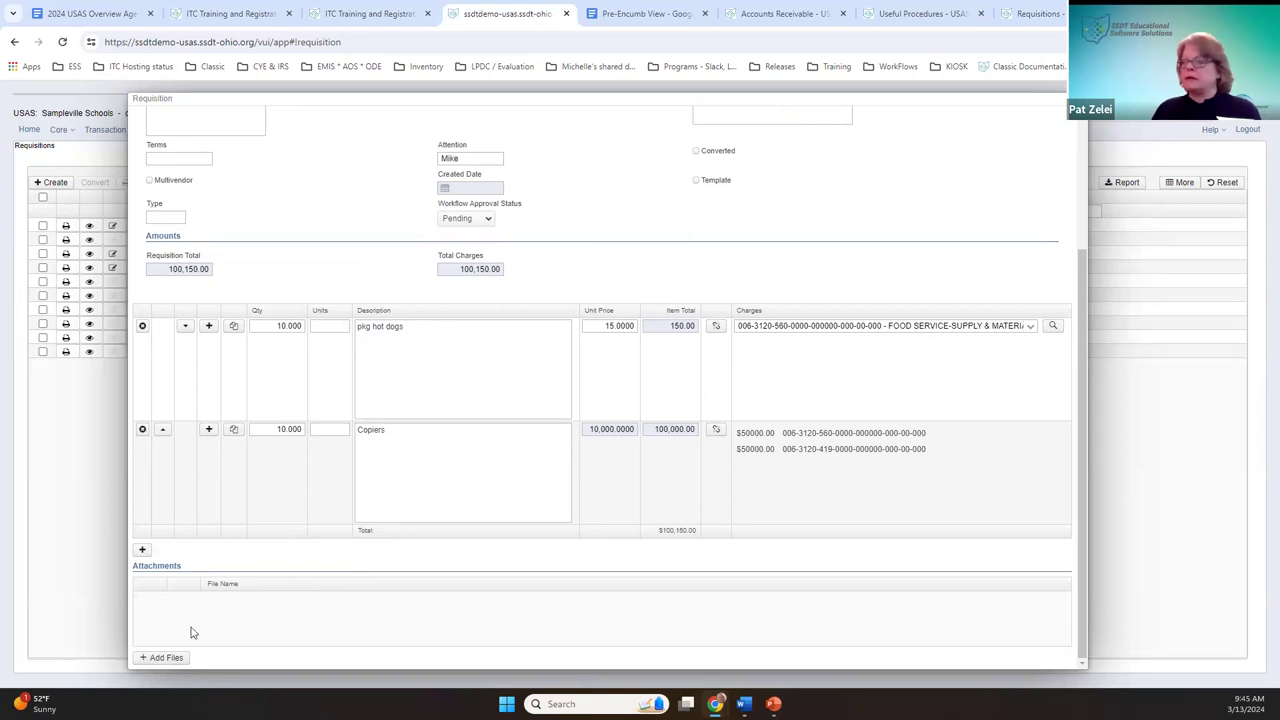
{"action": "left_click", "coordinate": [158, 660]}
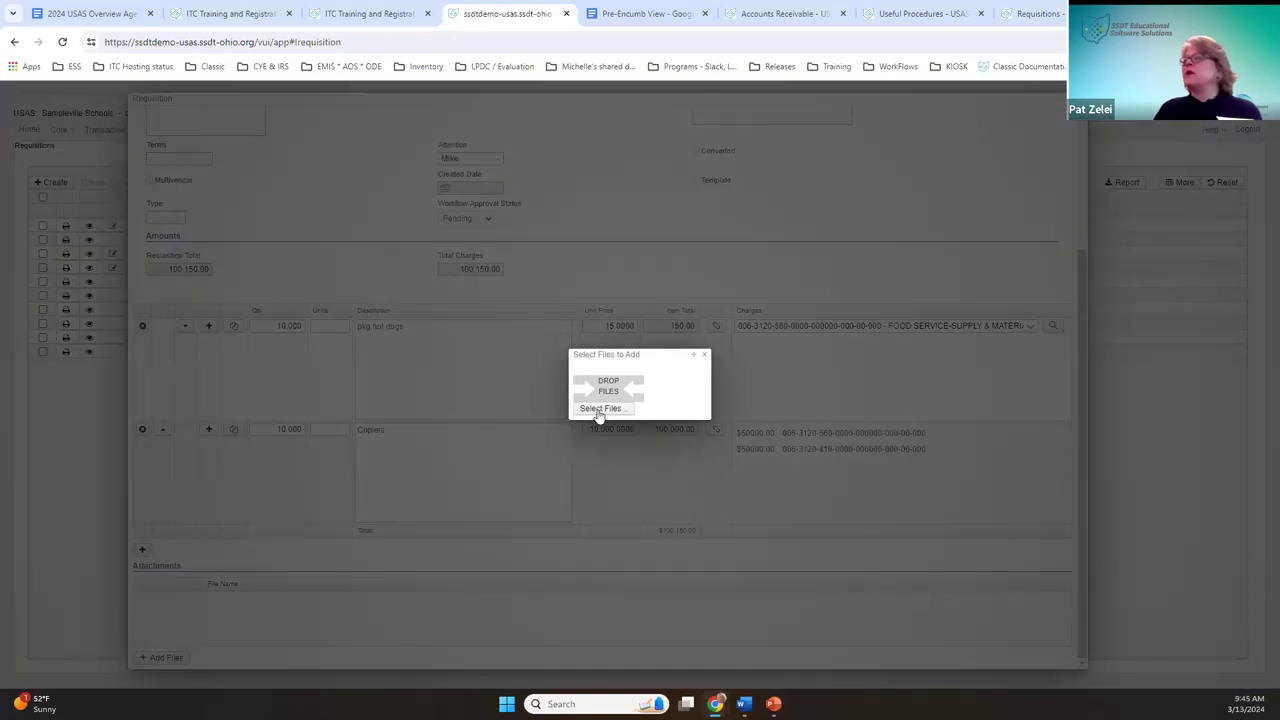
{"action": "left_click", "coordinate": [588, 411]}
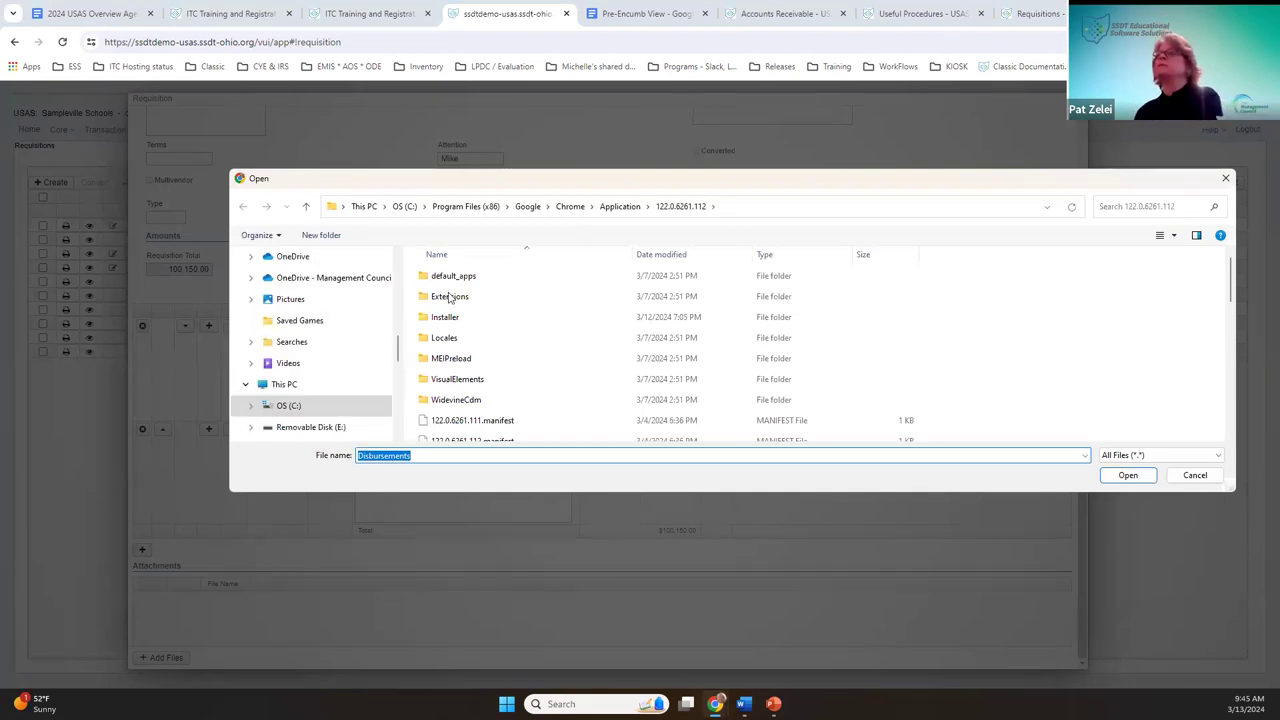
{"action": "scroll", "coordinate": [291, 350], "scroll_direction": "up", "scroll_amount": 5}
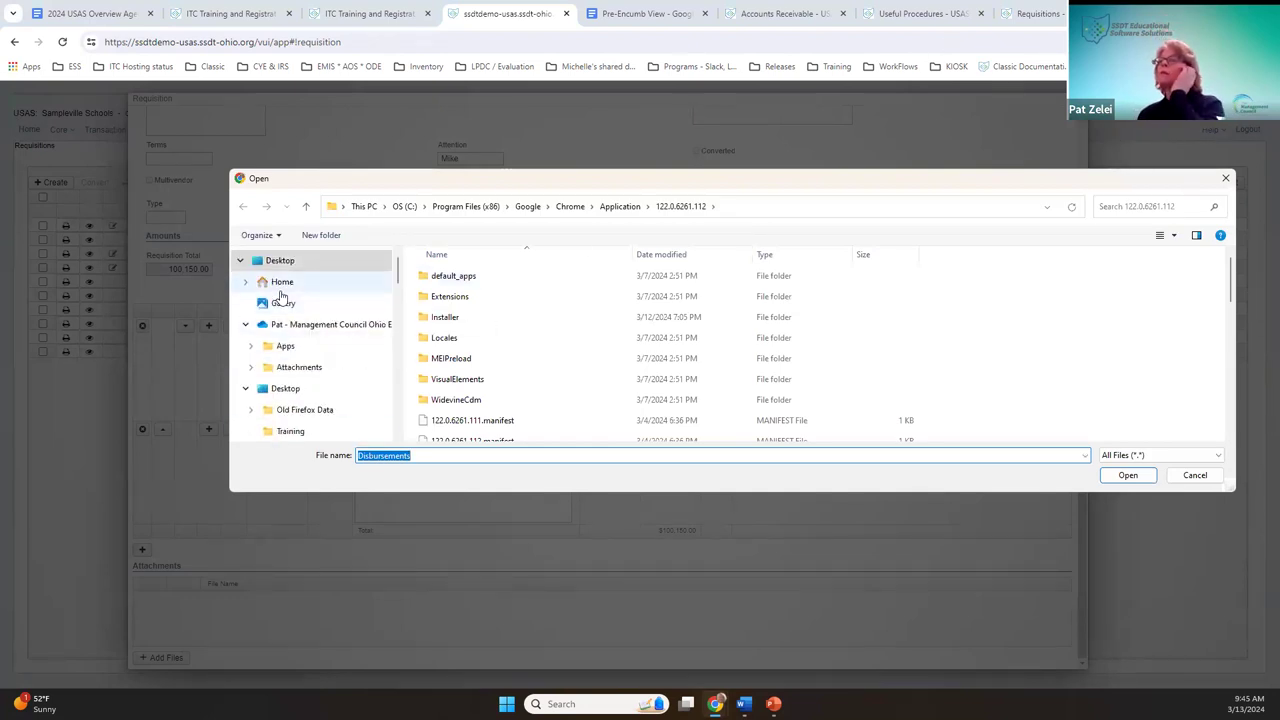
{"action": "left_click", "coordinate": [285, 435]}
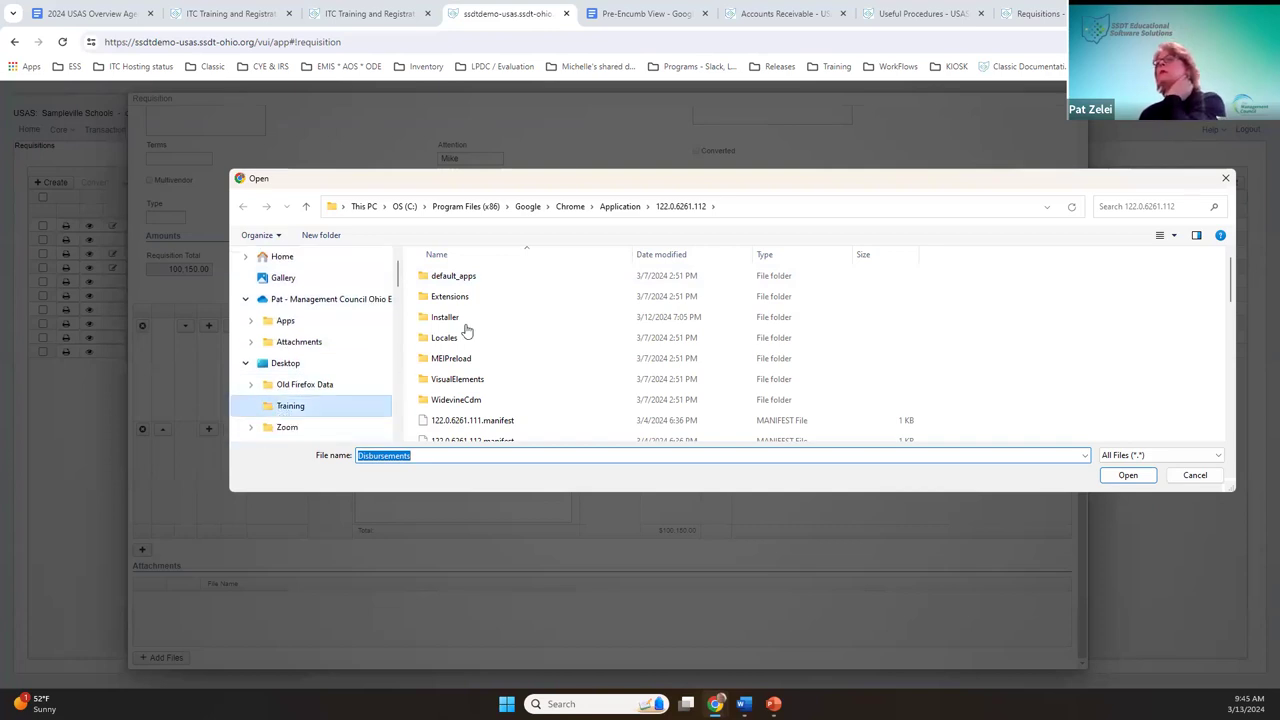
{"action": "left_click", "coordinate": [462, 279]}
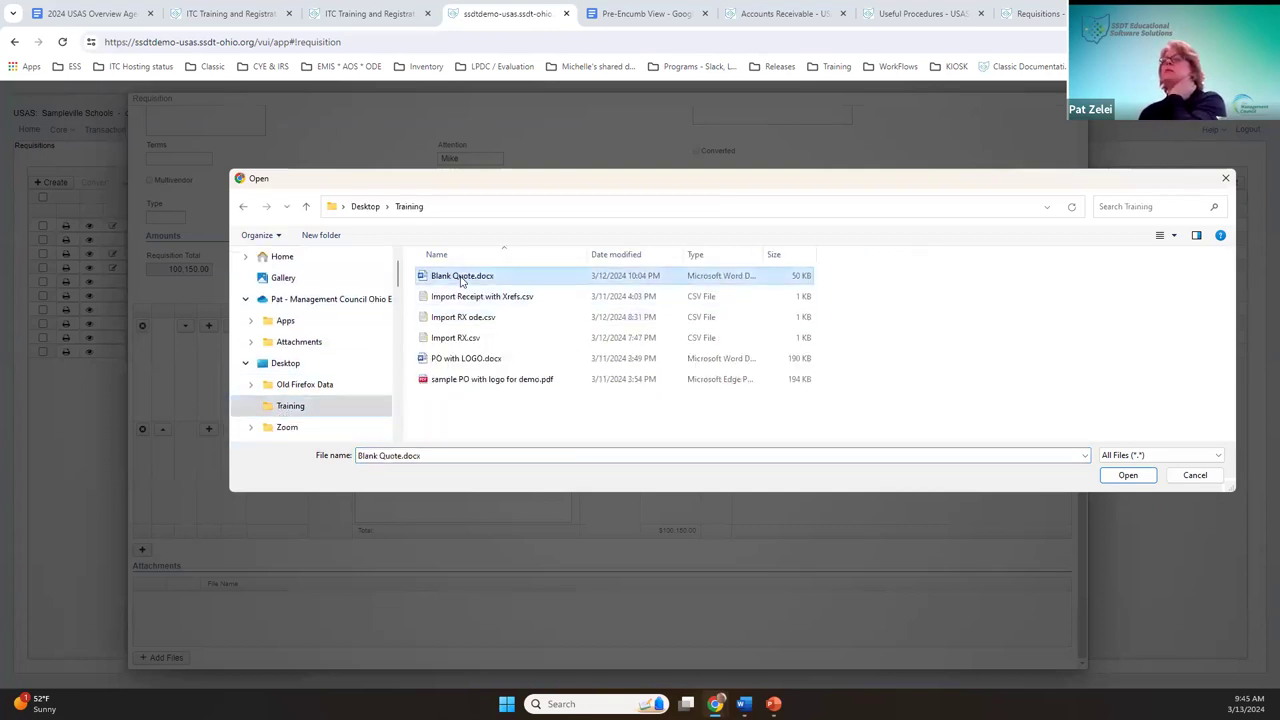
{"action": "double_click", "coordinate": [461, 278]}
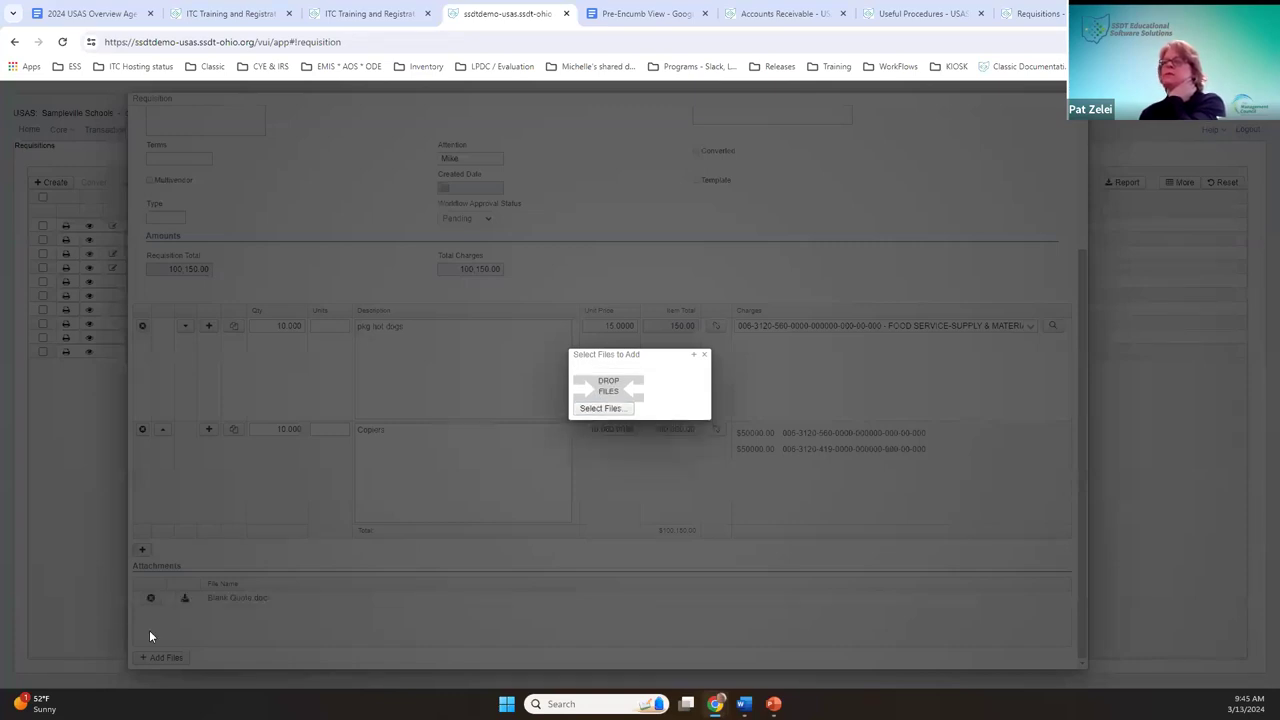
{"action": "left_click", "coordinate": [704, 354]}
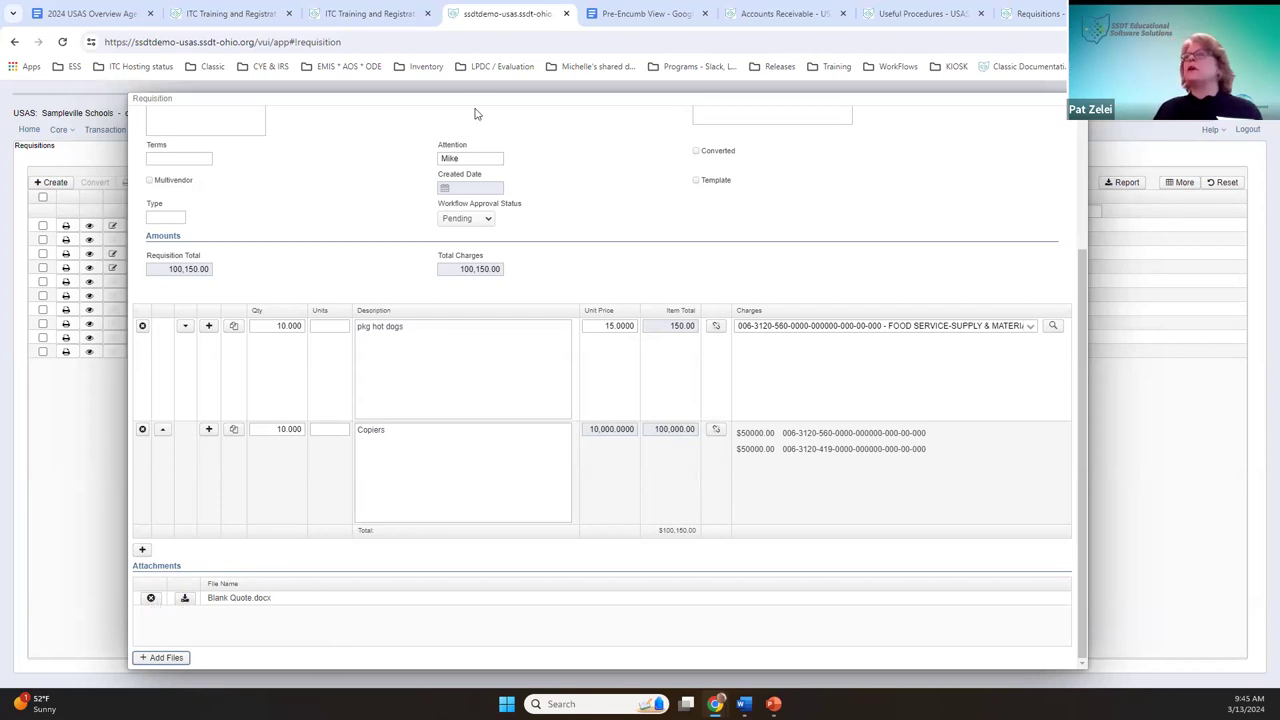
Step: Open the requisition's Approval Audit Trail
{"action": "scroll", "coordinate": [612, 650], "scroll_direction": "up", "scroll_amount": 4}
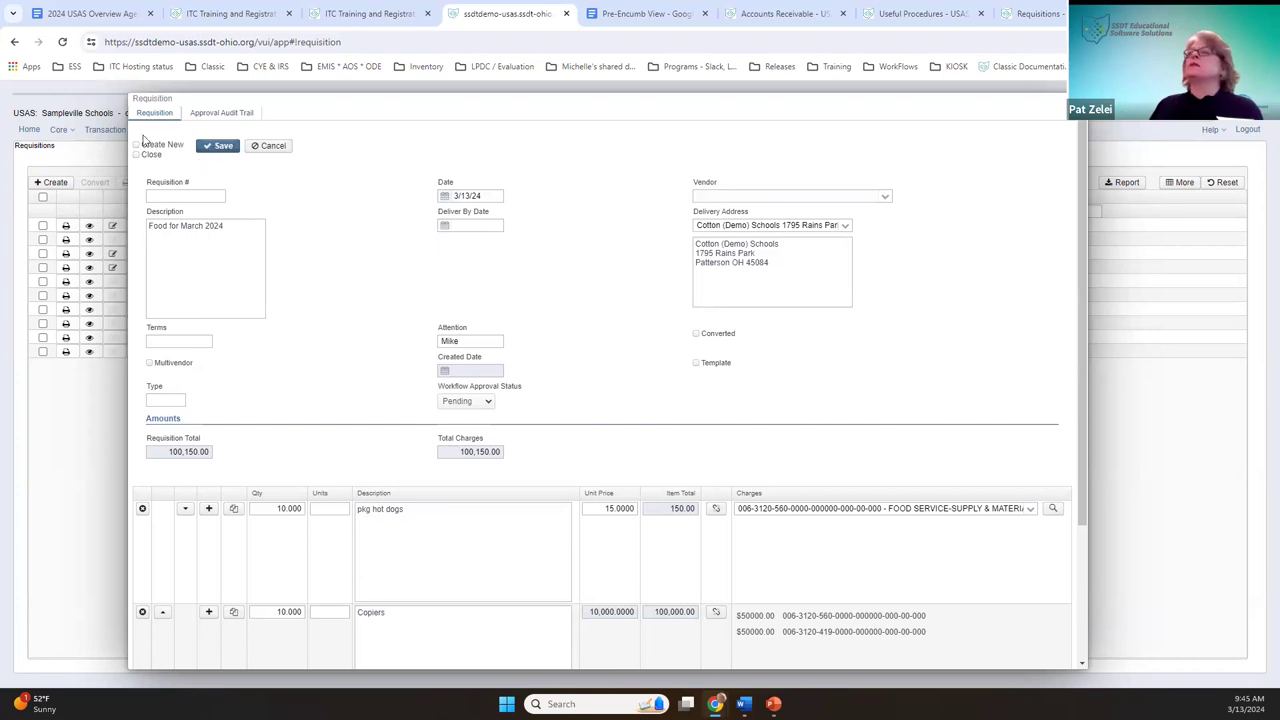
{"action": "left_click", "coordinate": [209, 114]}
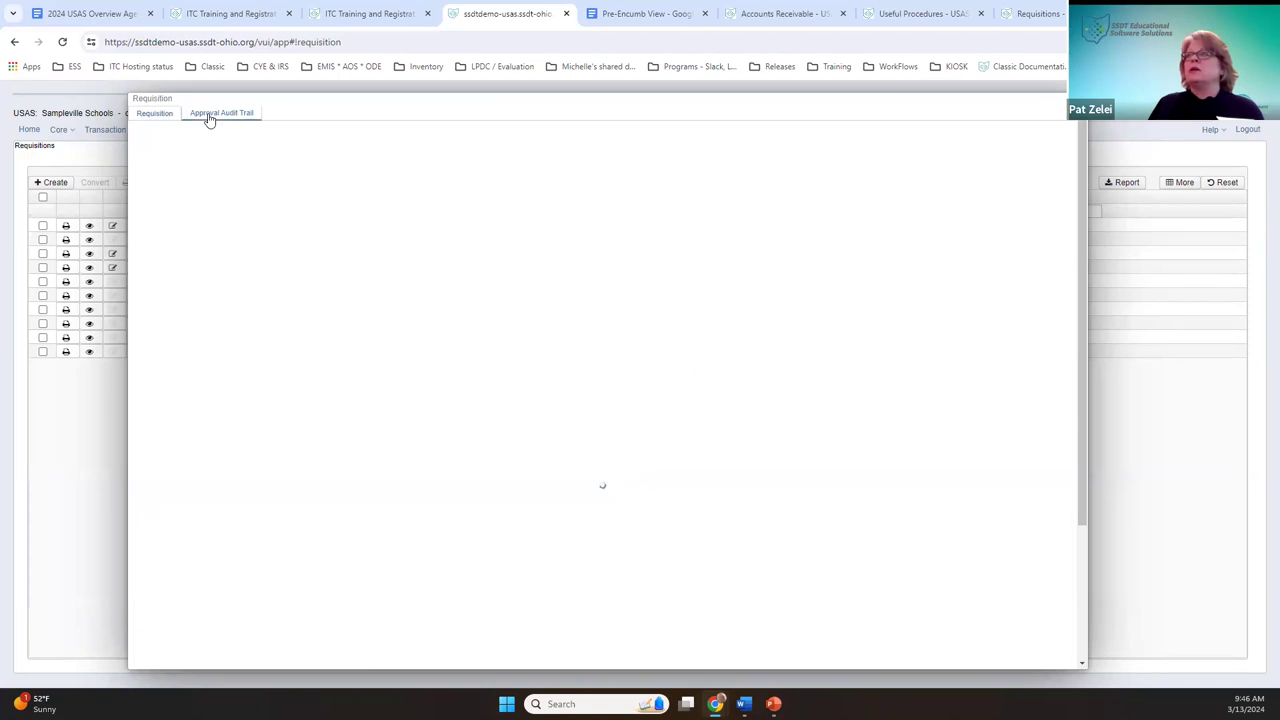
Step: Save the "Food for March 2024" requisition, reopen it for editing, and save it again with the Close option enabled
{"action": "left_click", "coordinate": [165, 116]}
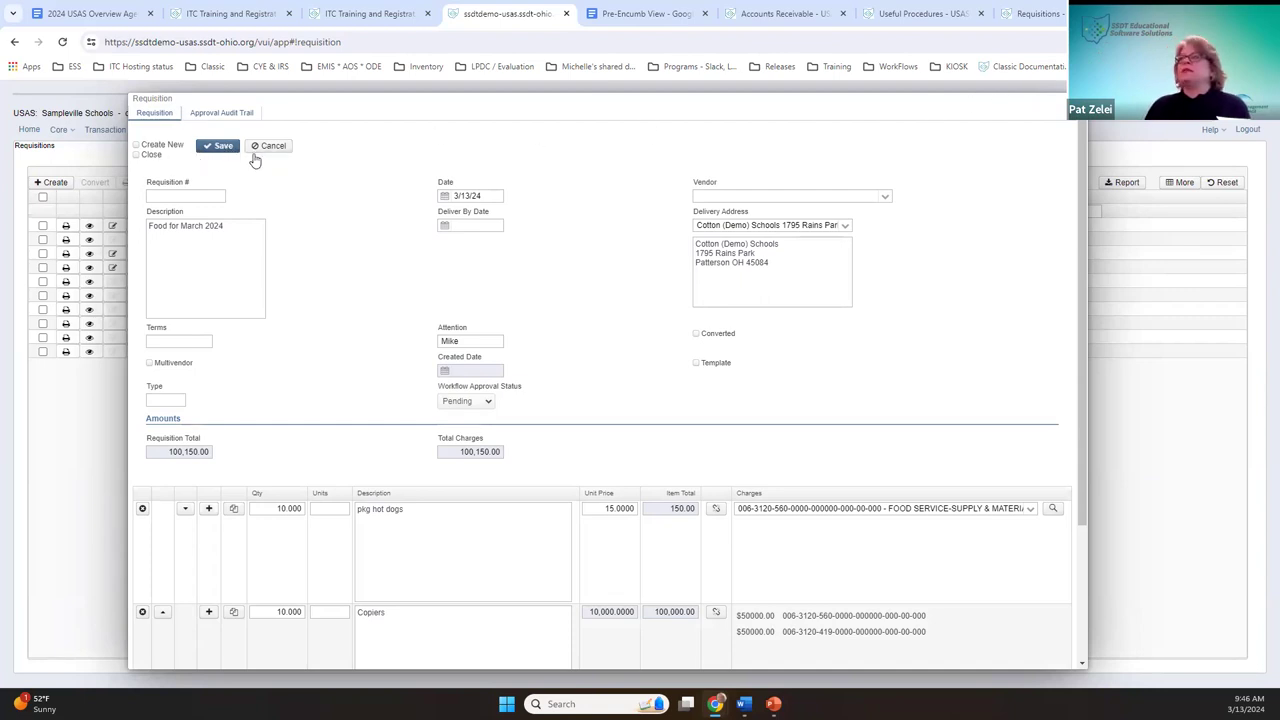
{"action": "left_click", "coordinate": [218, 146]}
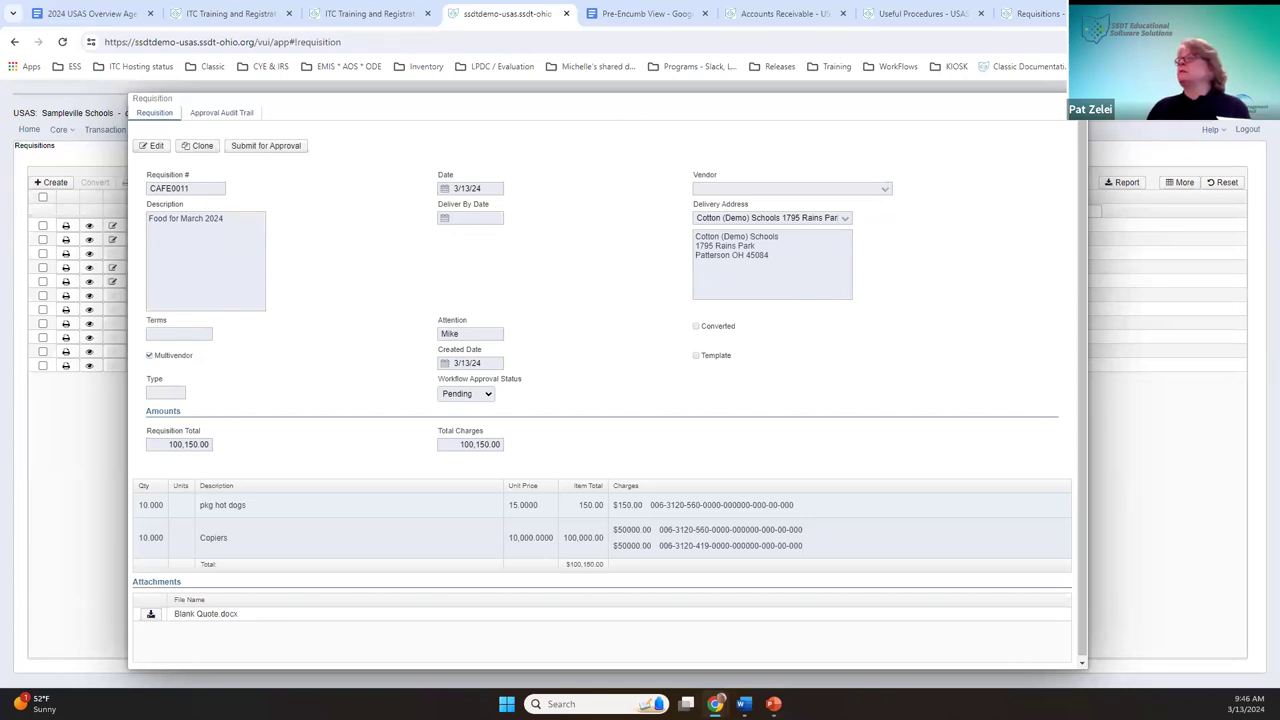
{"action": "left_click", "coordinate": [156, 147]}
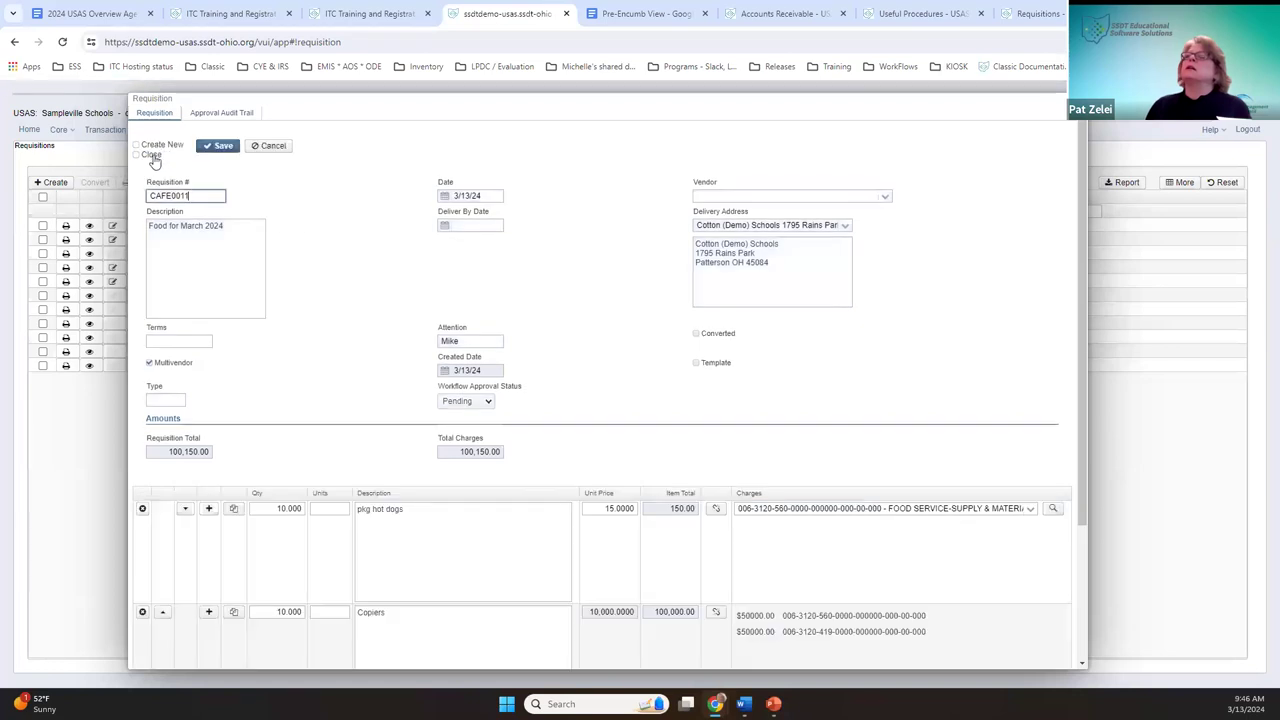
{"action": "left_click", "coordinate": [151, 156]}
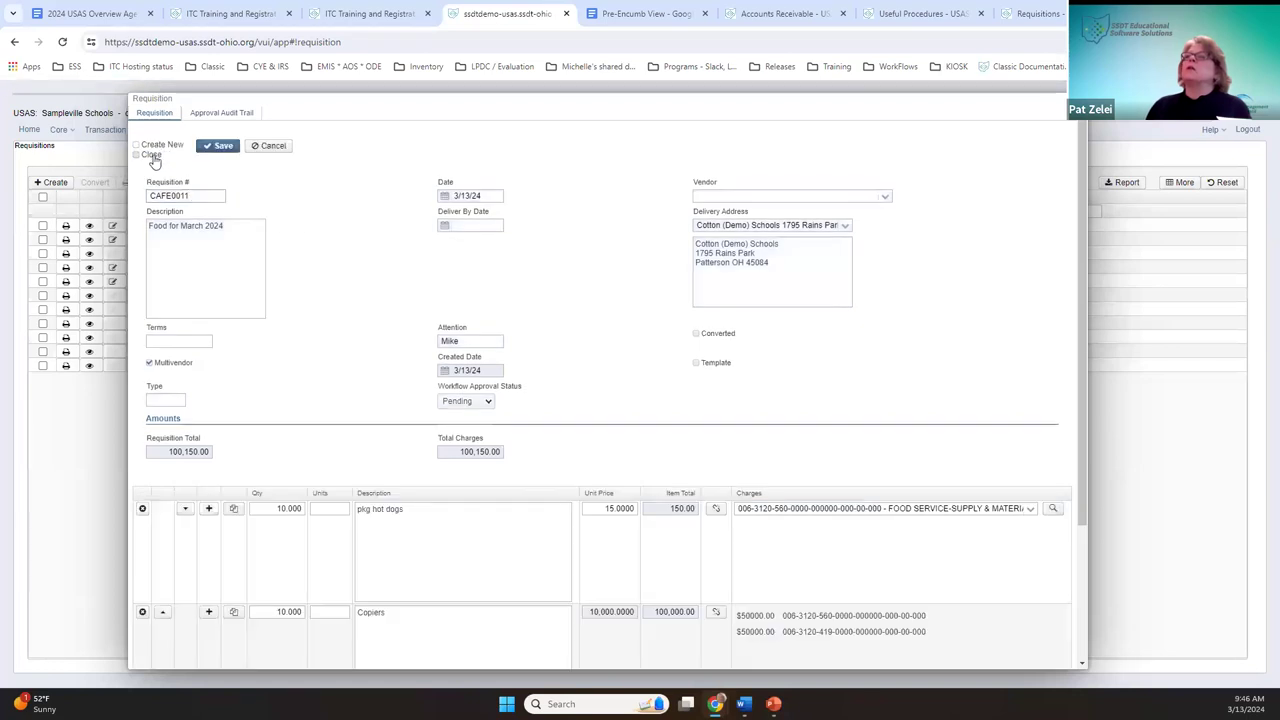
{"action": "left_click", "coordinate": [224, 148]}
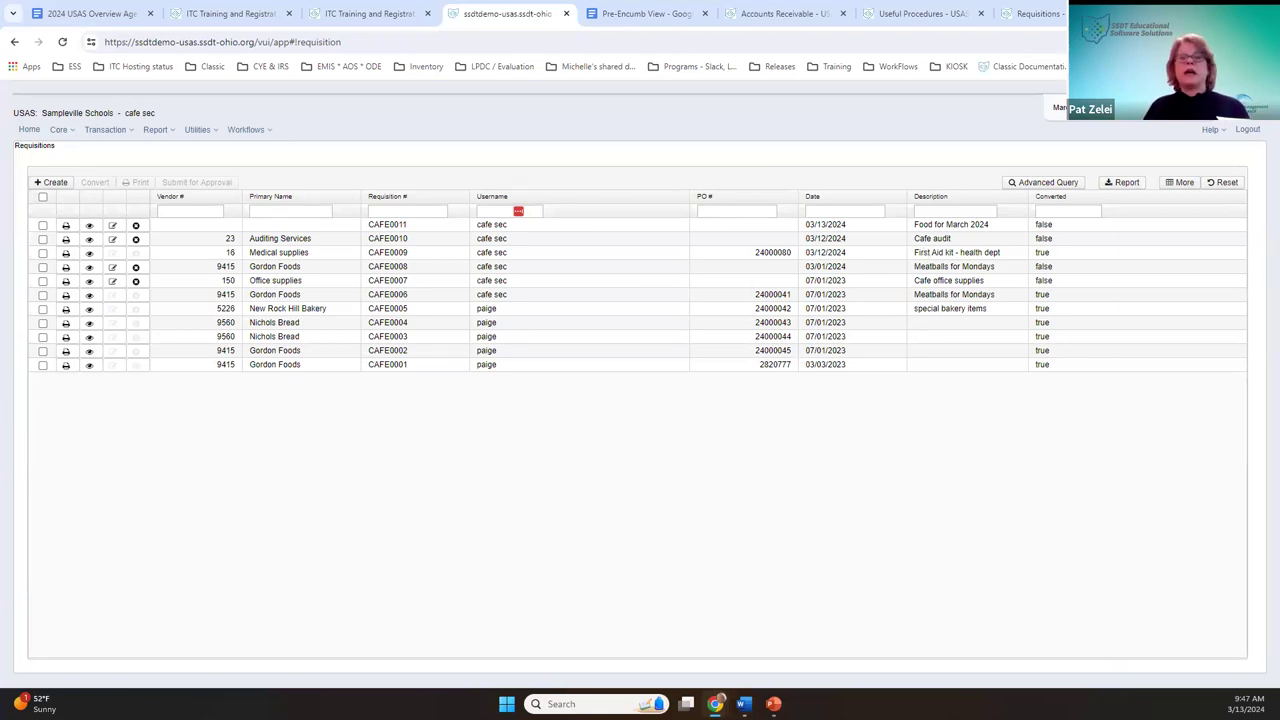
Step: Select requisitions CAFE0011 and CAFE0010 in the grid, and clear both selections
{"action": "left_click", "coordinate": [42, 225]}
{"action": "left_click", "coordinate": [42, 239]}
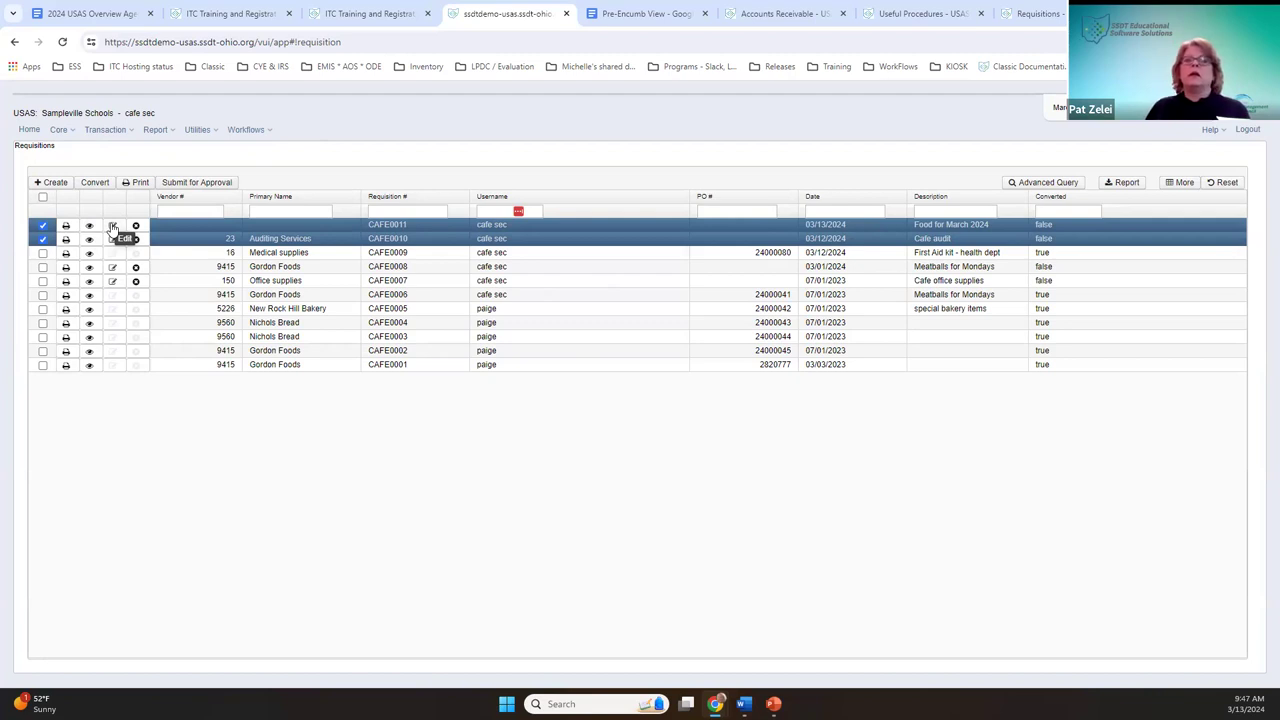
{"action": "left_click", "coordinate": [42, 227]}
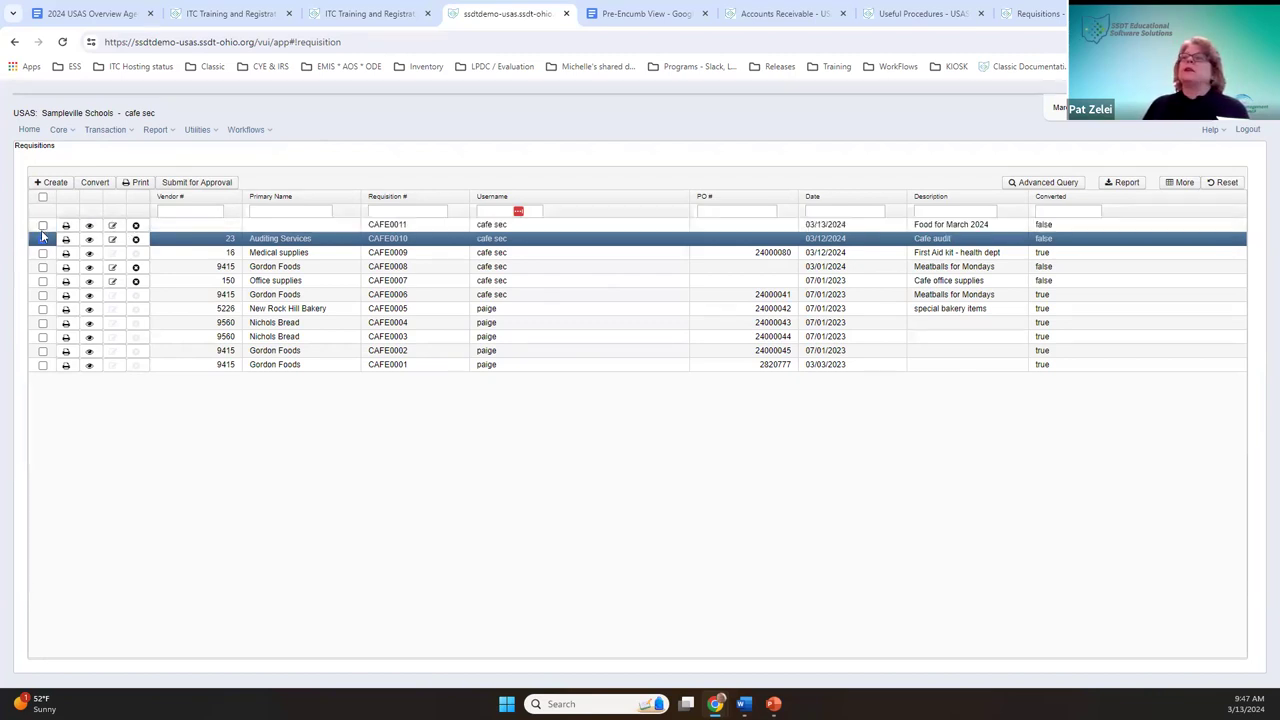
{"action": "left_click", "coordinate": [42, 238]}
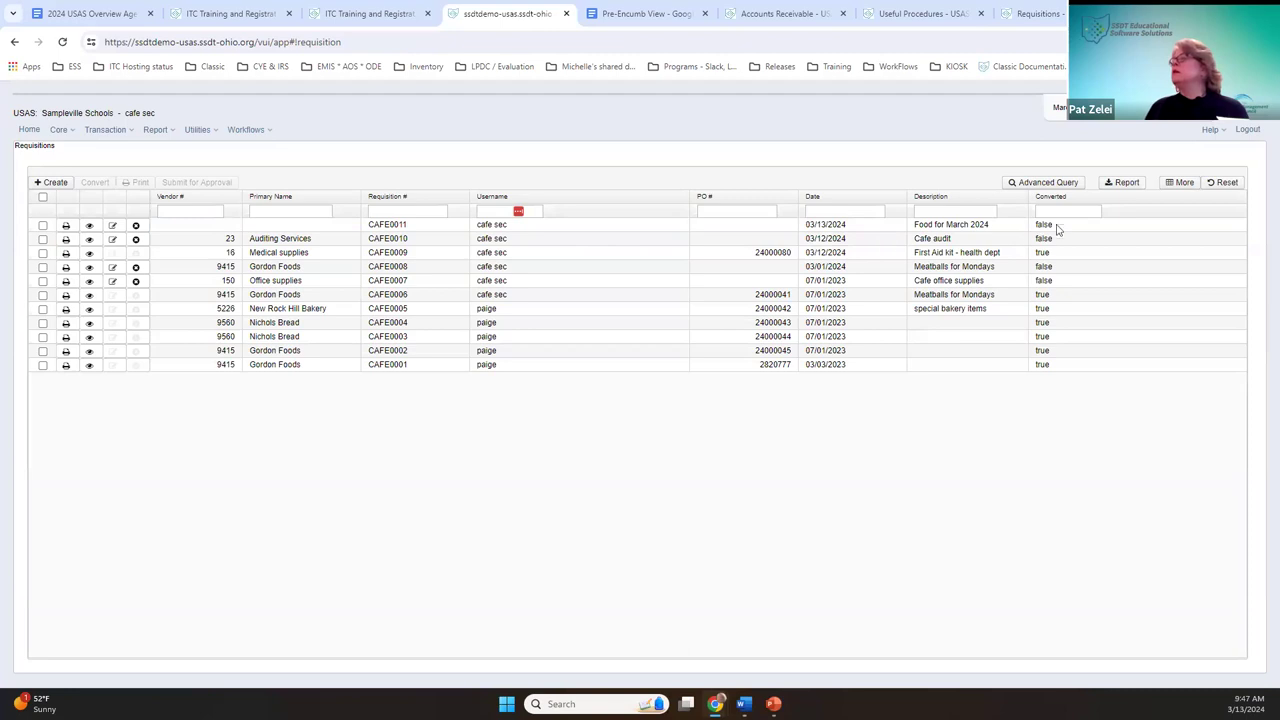
Step: Widen the Description column and filter the Converted column by "f"
{"action": "left_click_drag", "start_coordinate": [1030, 202], "coordinate": [1097, 204]}
{"action": "left_click", "coordinate": [1106, 211]}
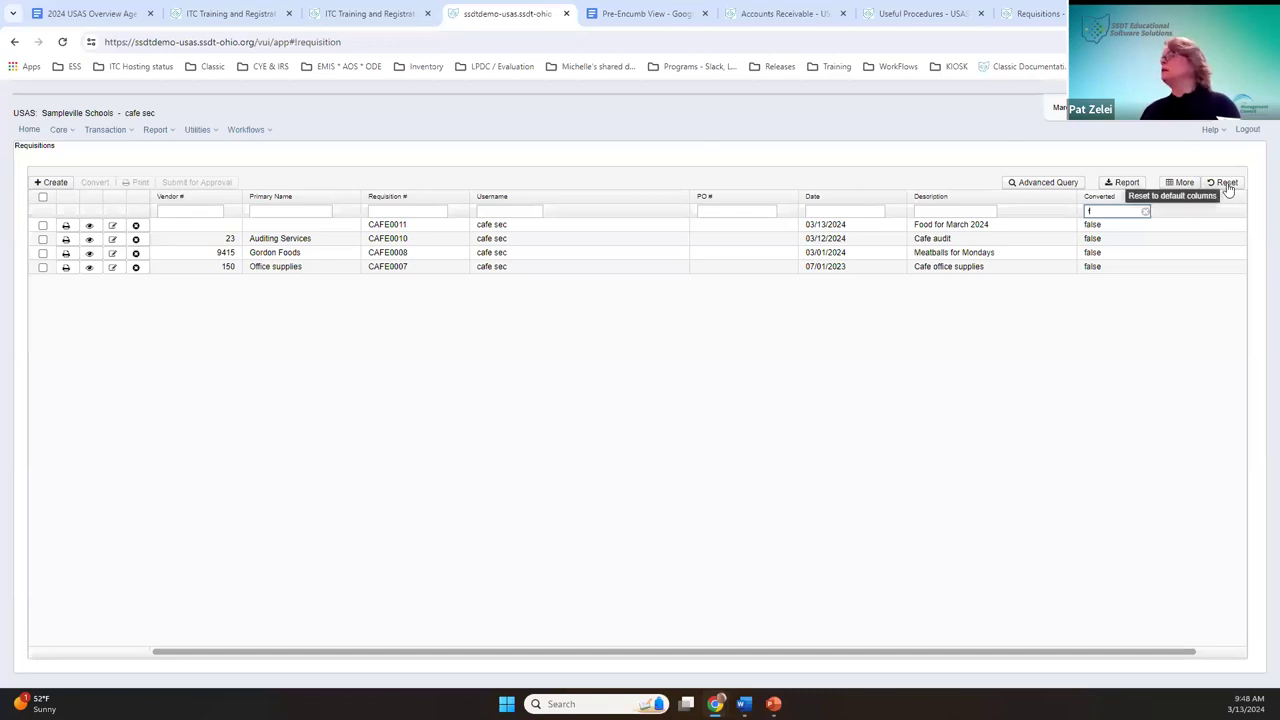
Step: Log out and sign back in with the admin account, entering its username and password
{"action": "left_click", "coordinate": [1242, 132]}
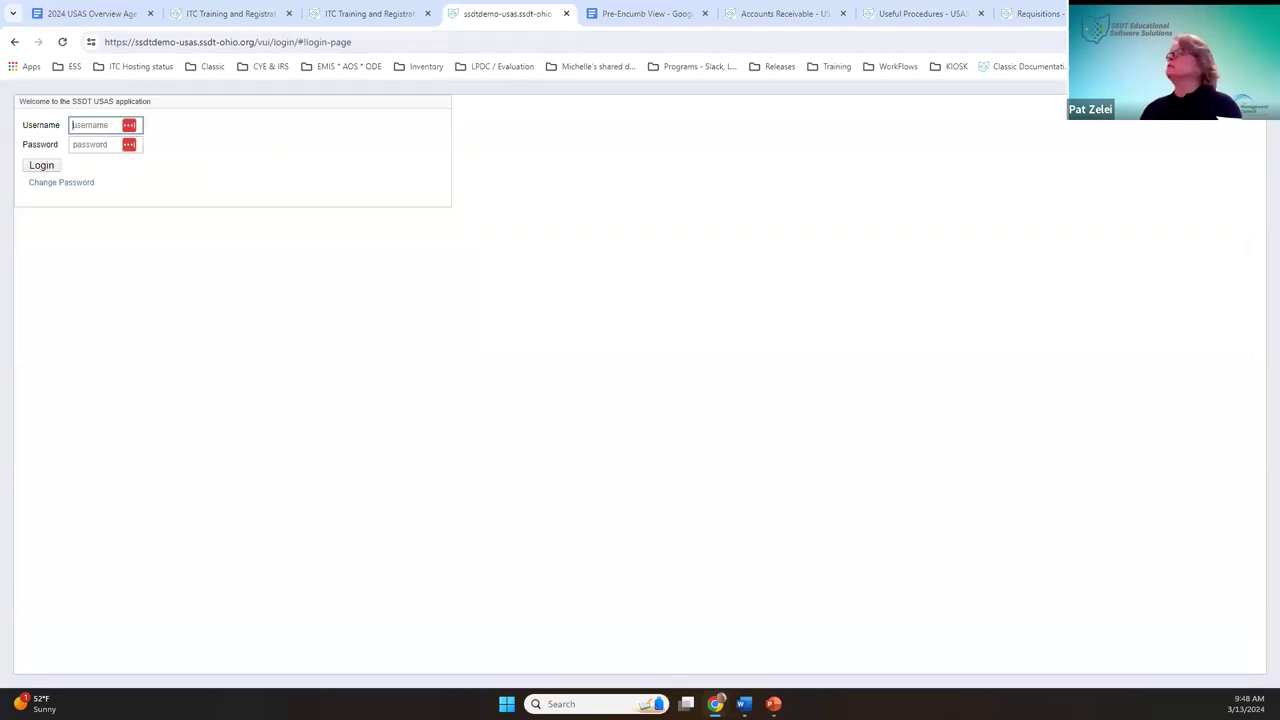
{"action": "left_click", "coordinate": [41, 165]}
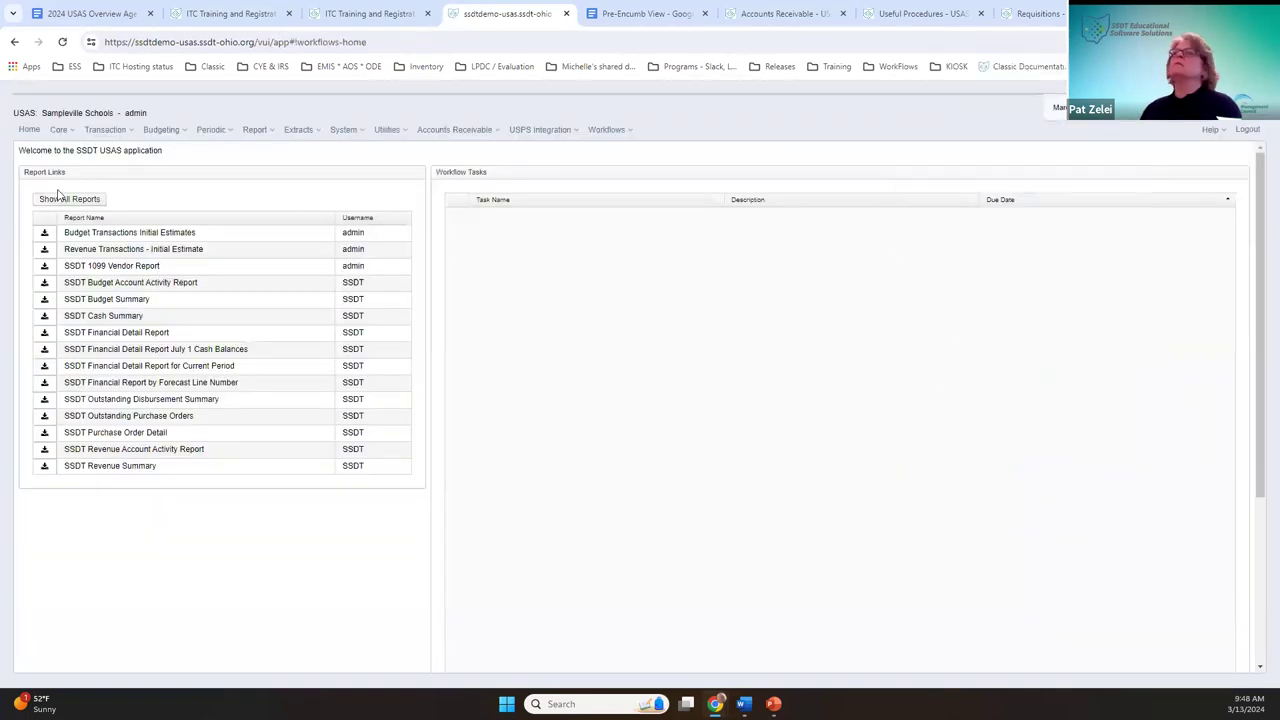
Step: Open the Requisitions grid and reset it to the default columns
{"action": "left_click", "coordinate": [110, 130]}
{"action": "left_click", "coordinate": [115, 237]}
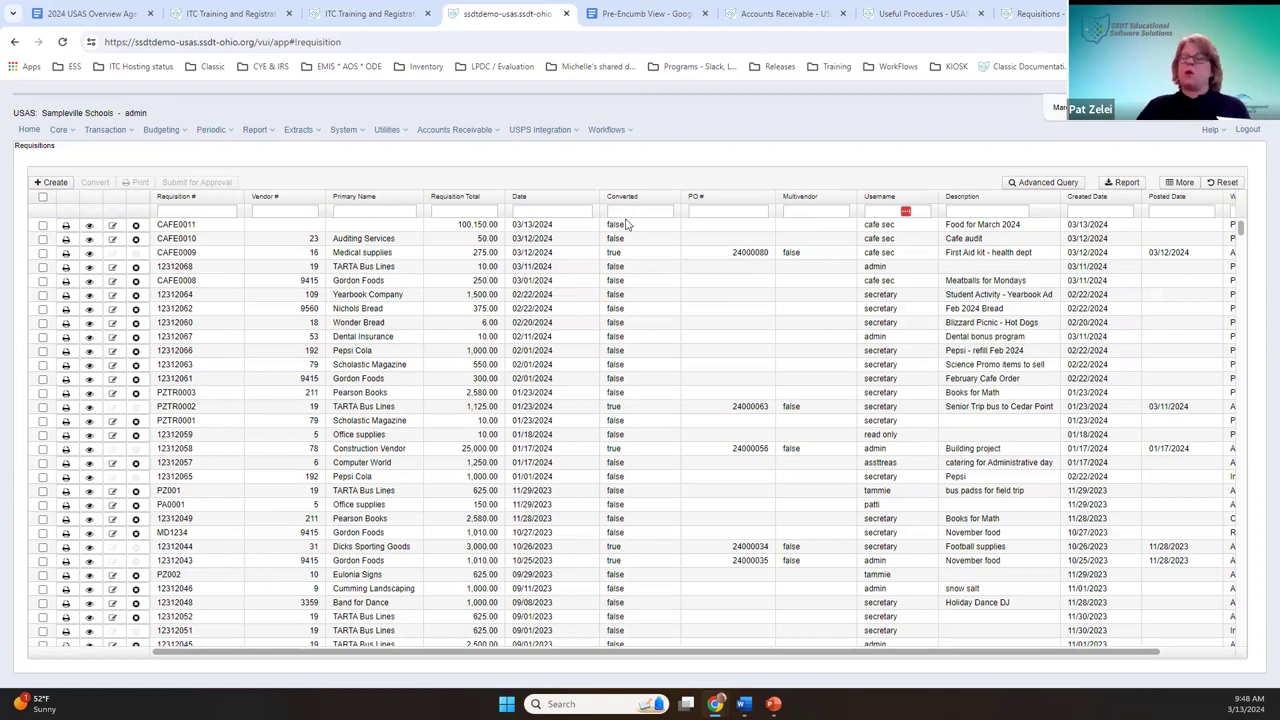
{"action": "left_click", "coordinate": [1224, 186]}
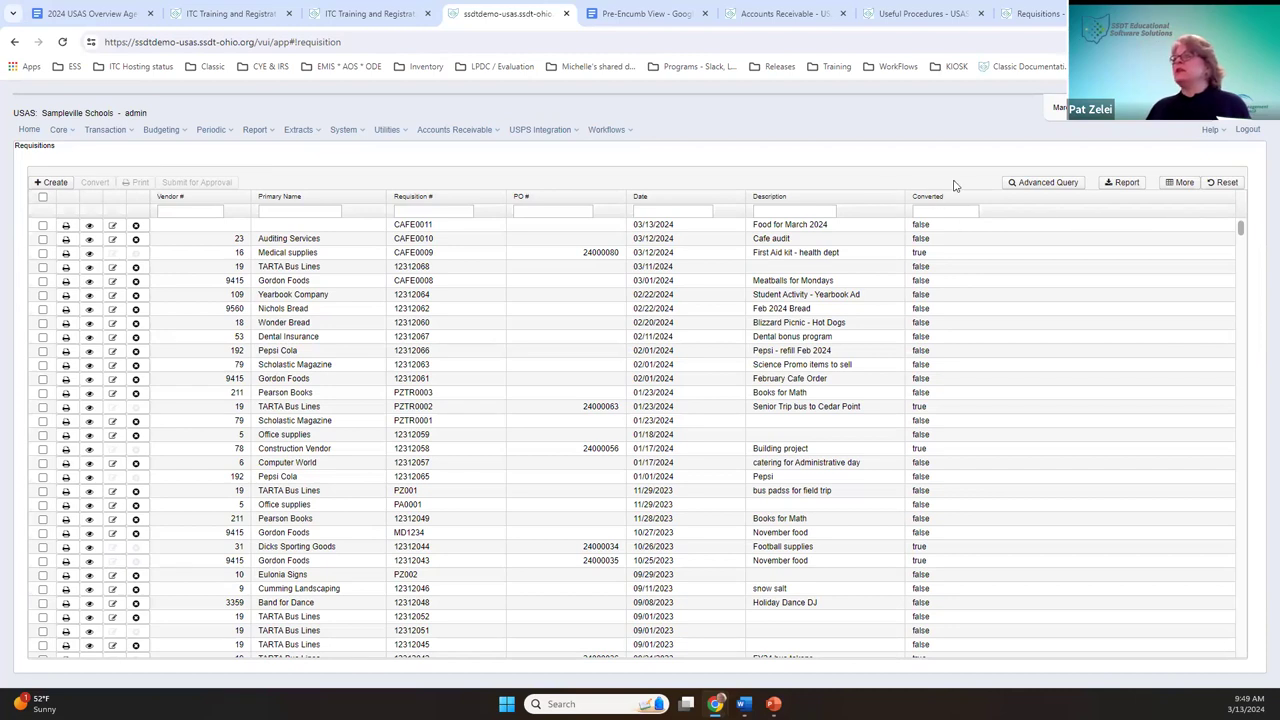
Step: Filter the requisitions by "f" in the Converted column, and clear that filter
{"action": "left_click", "coordinate": [957, 212]}
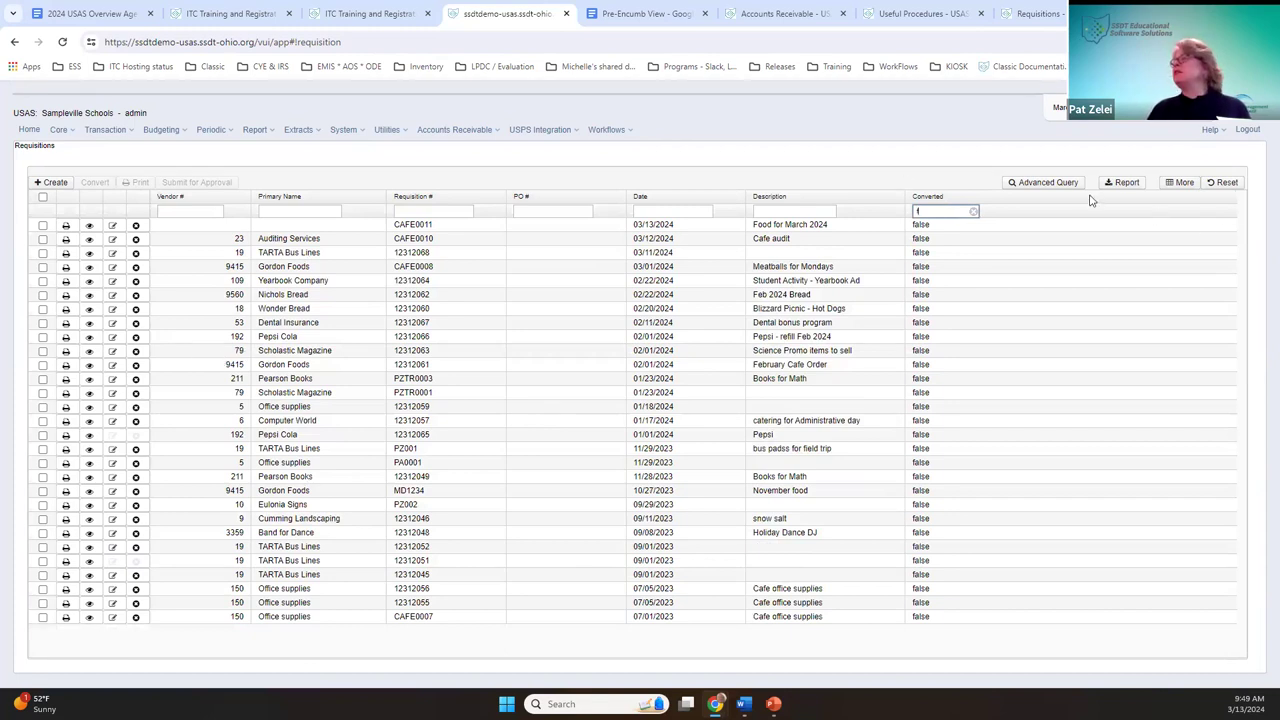
{"action": "left_click", "coordinate": [973, 212]}
Step: Load the saved advanced query "Reqs with Attachments" and apply it to the requisitions grid
{"action": "left_click", "coordinate": [1045, 182]}
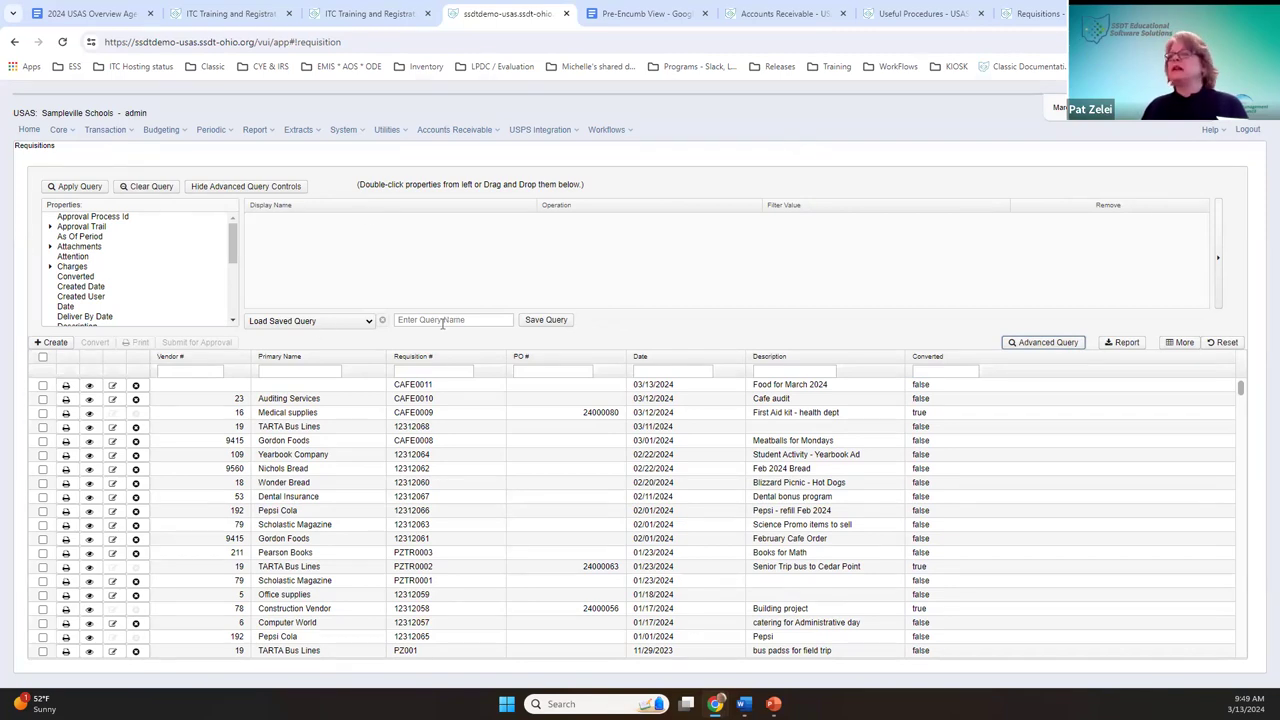
{"action": "left_click", "coordinate": [370, 321]}
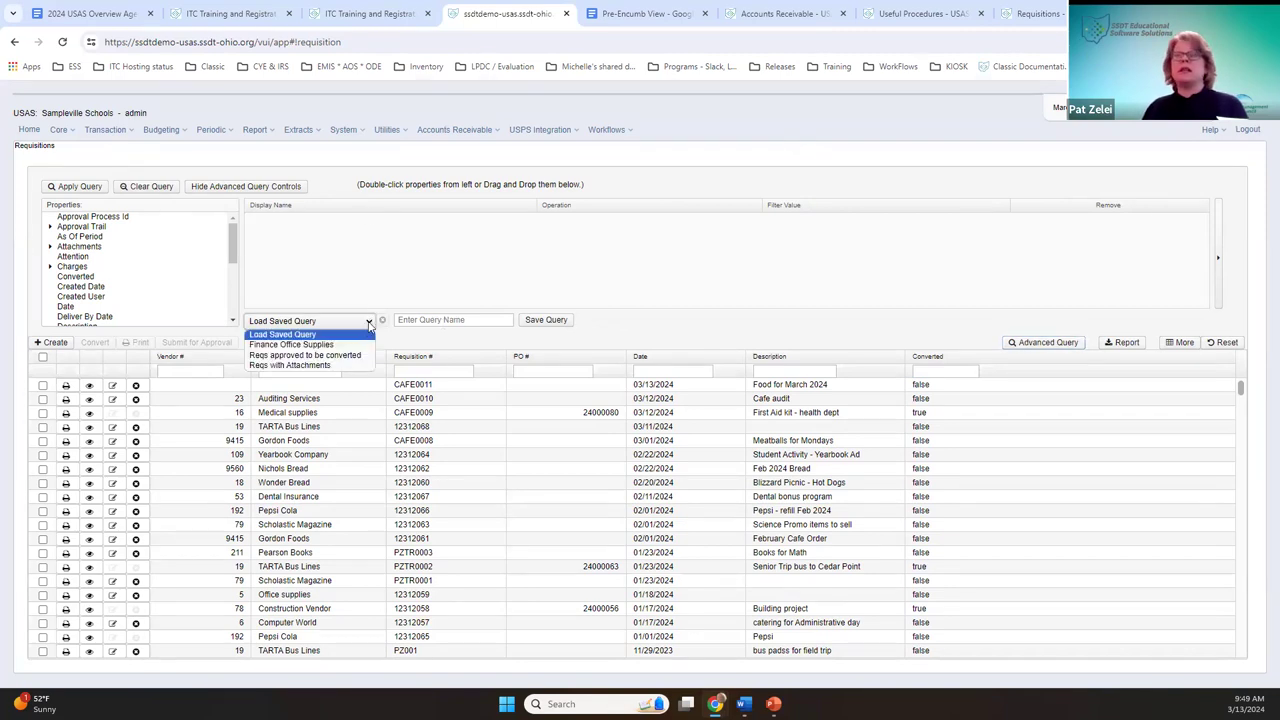
{"action": "left_click", "coordinate": [330, 366]}
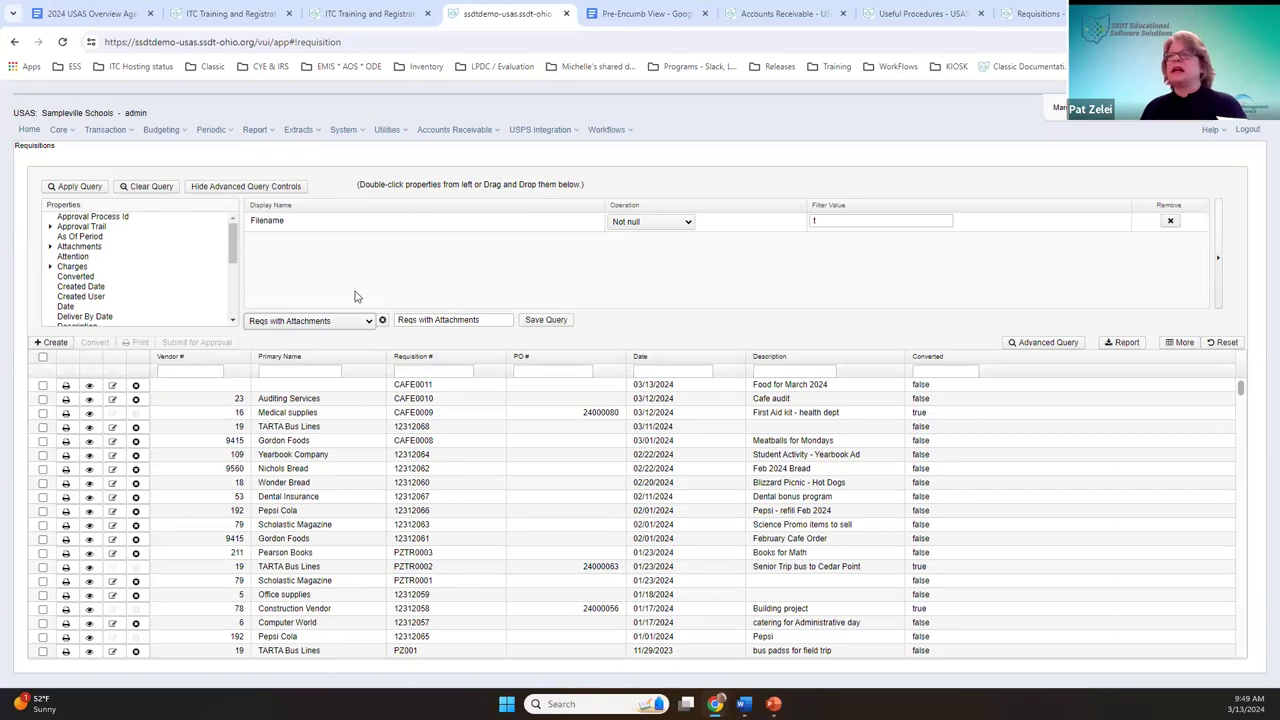
{"action": "scroll", "coordinate": [100, 280], "scroll_direction": "down", "scroll_amount": 2}
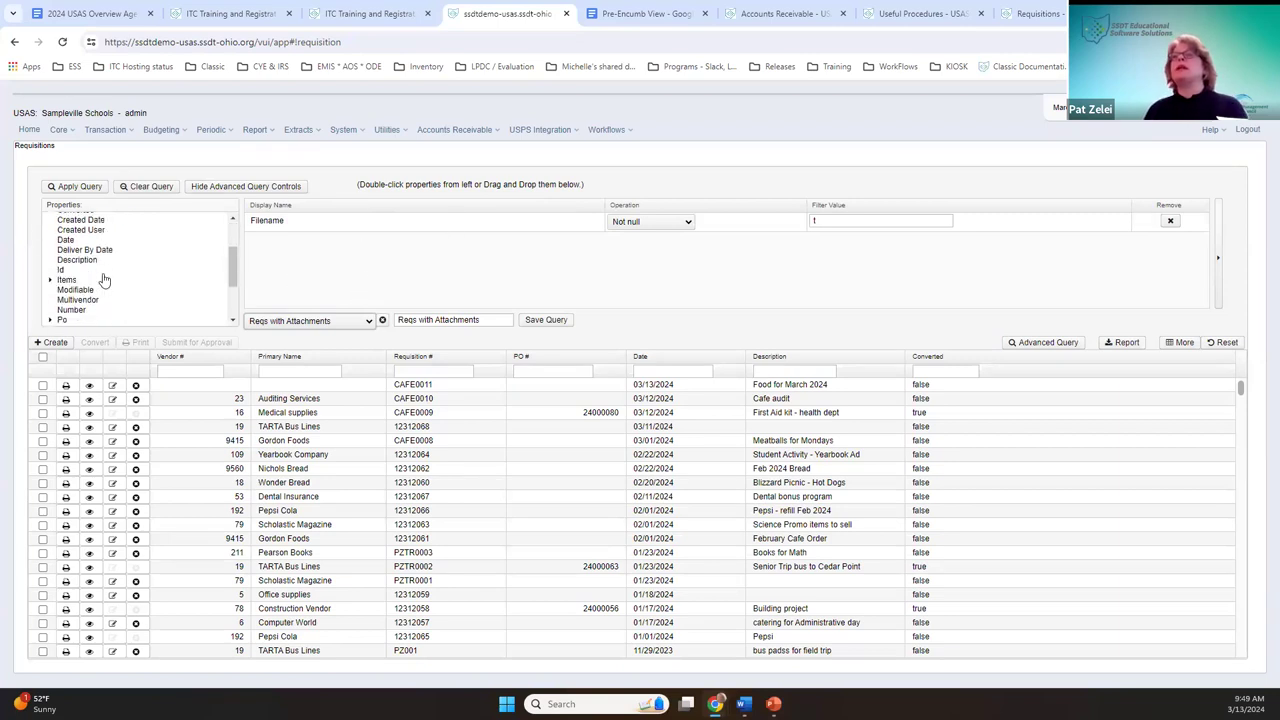
{"action": "scroll", "coordinate": [75, 285], "scroll_direction": "down", "scroll_amount": 2}
{"action": "scroll", "coordinate": [75, 285], "scroll_direction": "down", "scroll_amount": 1}
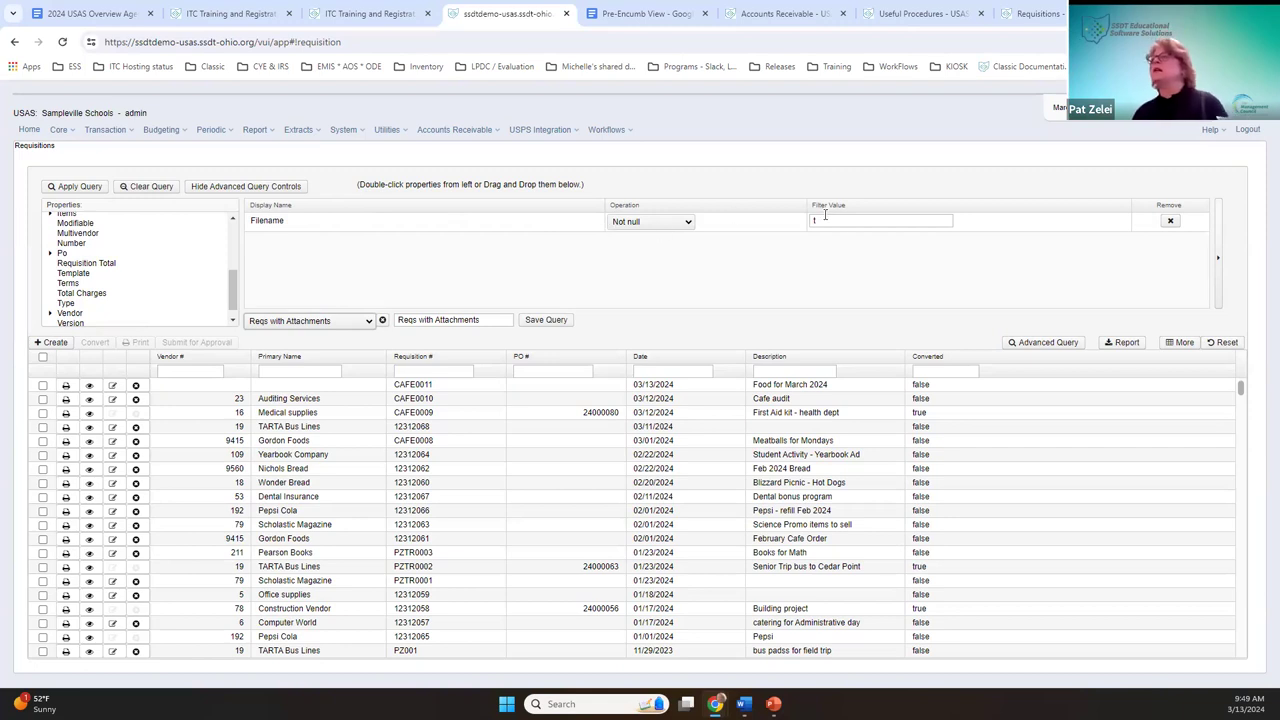
{"action": "left_click", "coordinate": [62, 190]}
{"action": "left_click", "coordinate": [100, 189]}
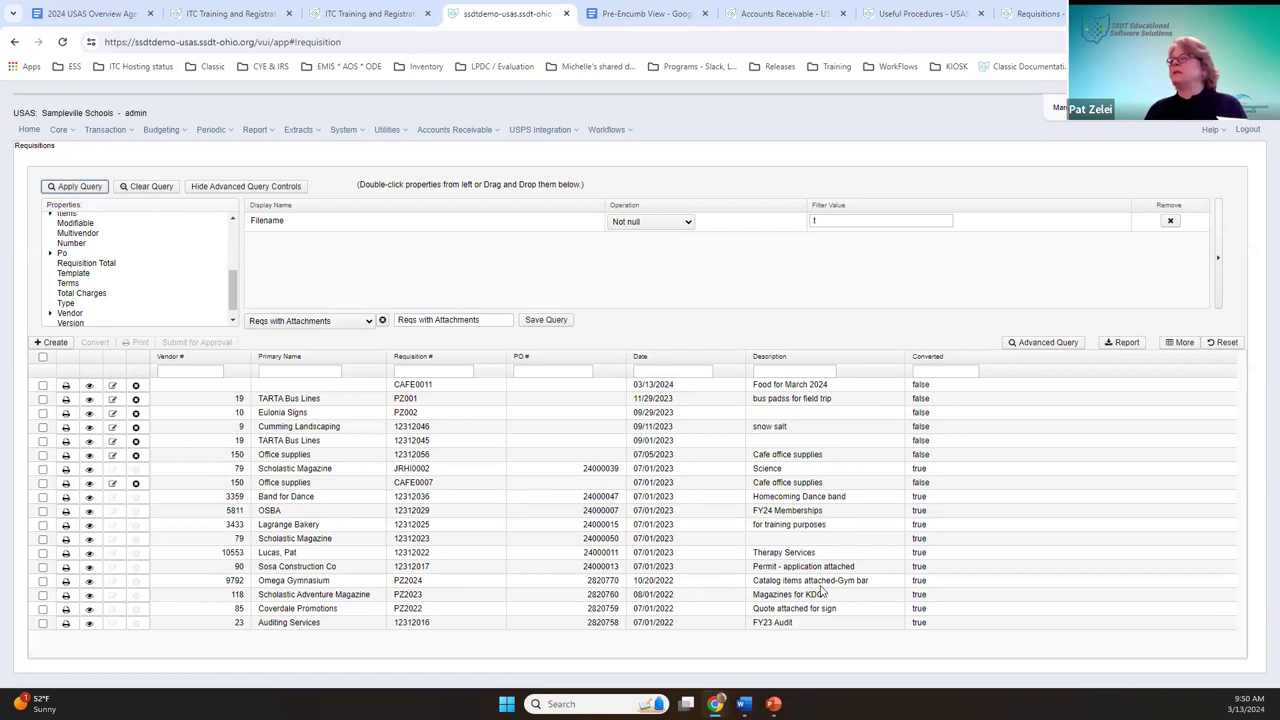
Step: View requisition CAFE0011 and close it, and filter the query results by "f" in the Converted column
{"action": "left_click", "coordinate": [88, 392]}
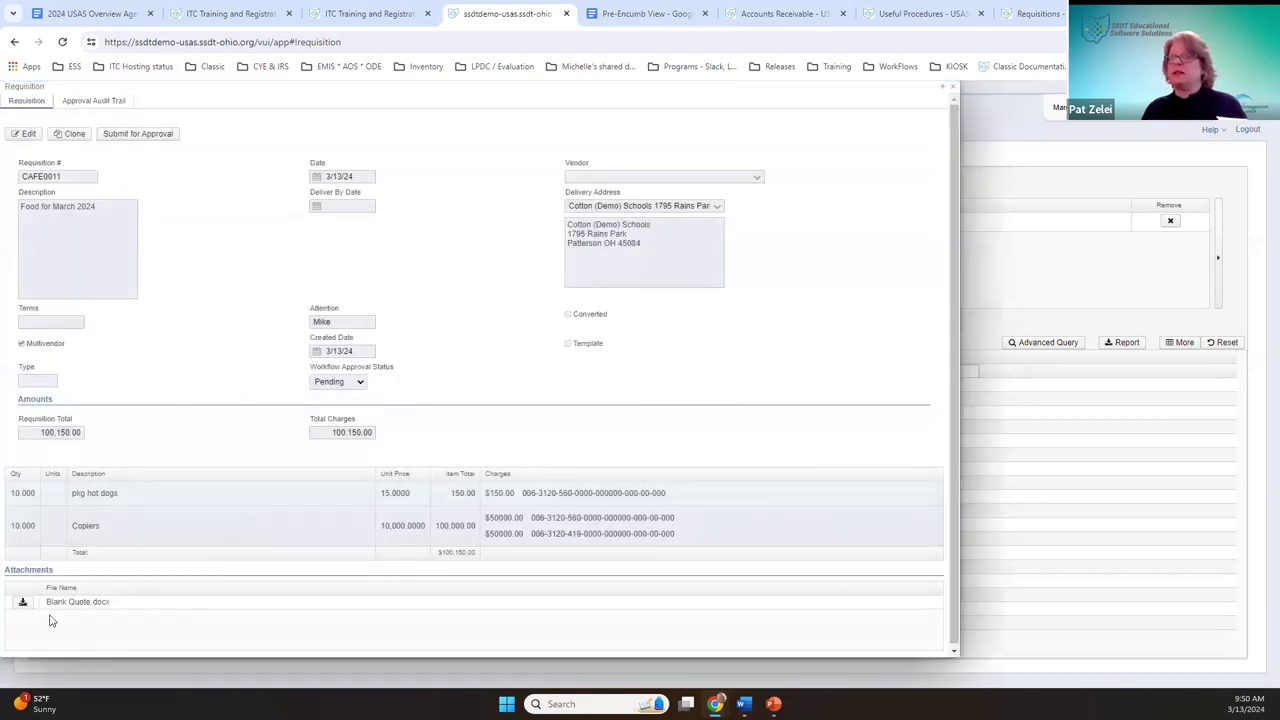
{"action": "left_click", "coordinate": [953, 89]}
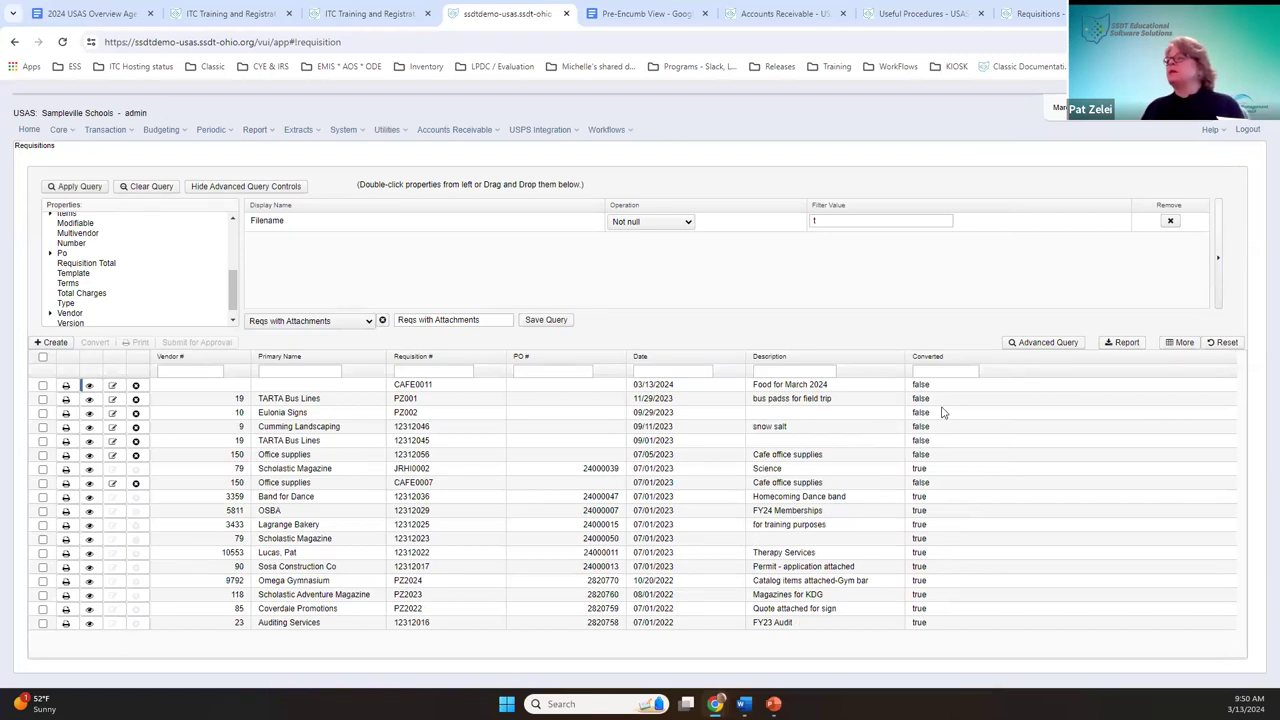
{"action": "left_click", "coordinate": [954, 371]}
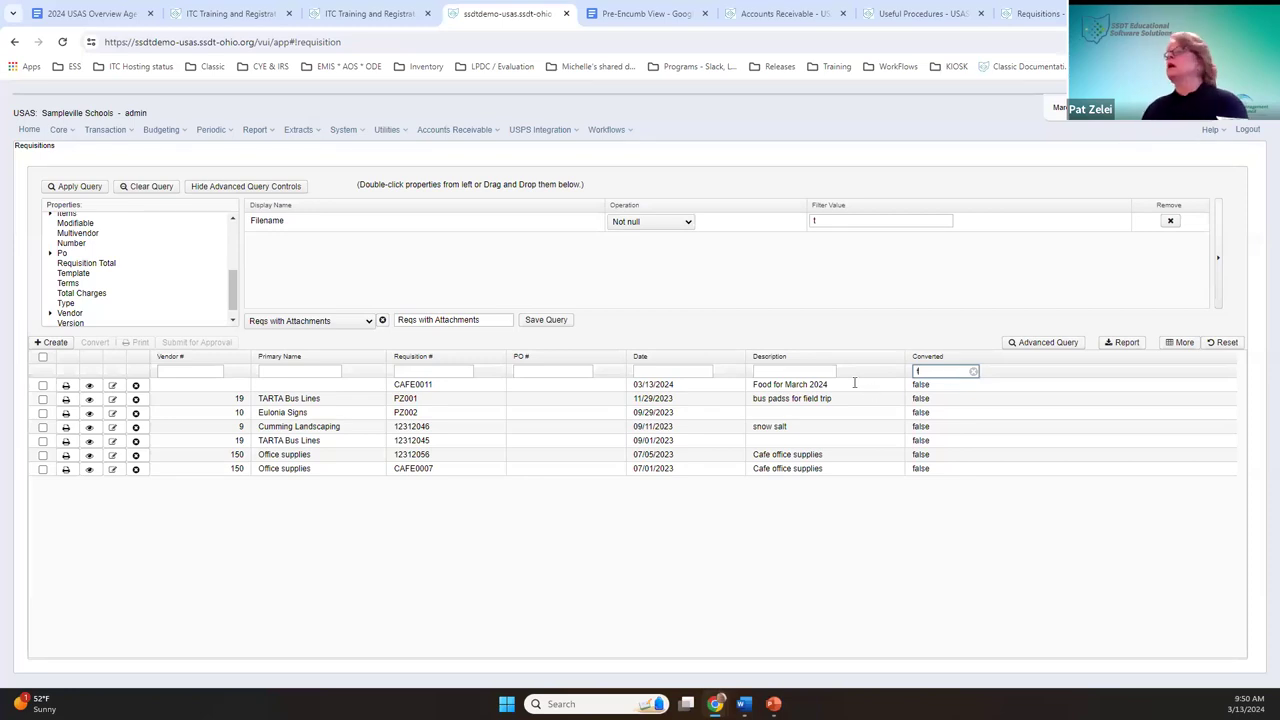
Step: Load the saved query "Reqs approved to be converted" and apply it to the grid
{"action": "left_click", "coordinate": [369, 322]}
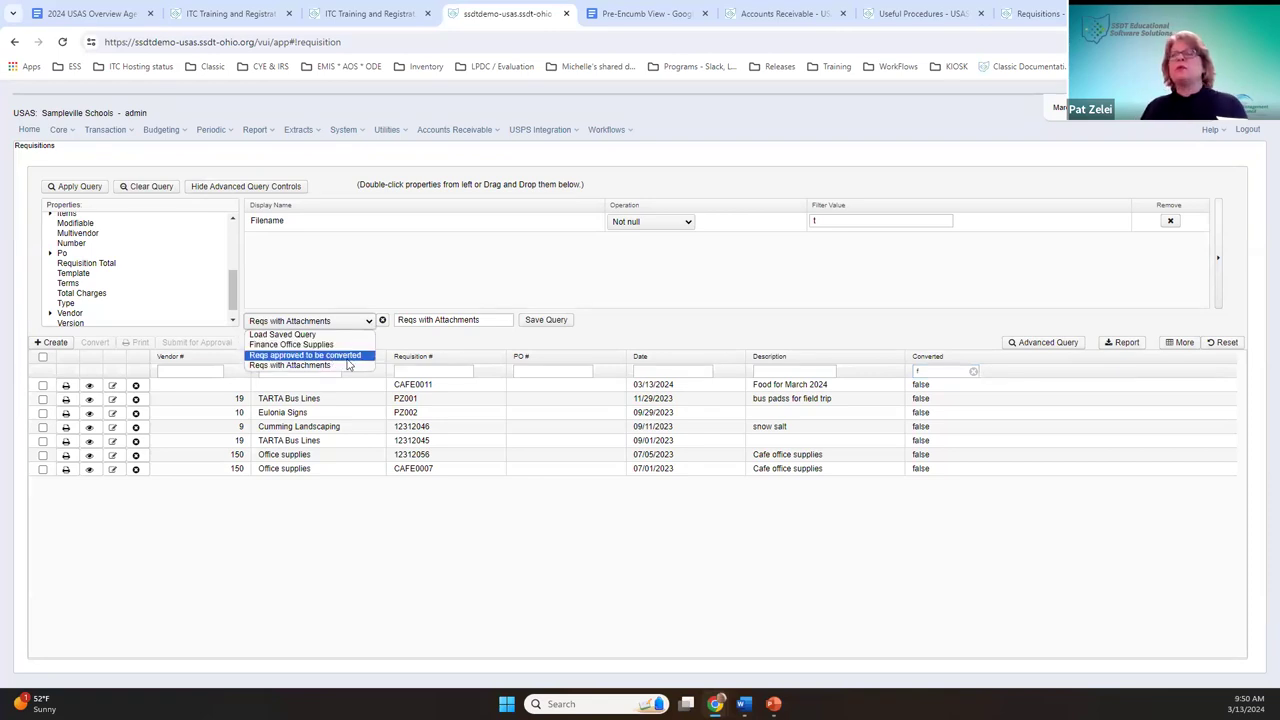
{"action": "left_click", "coordinate": [351, 357]}
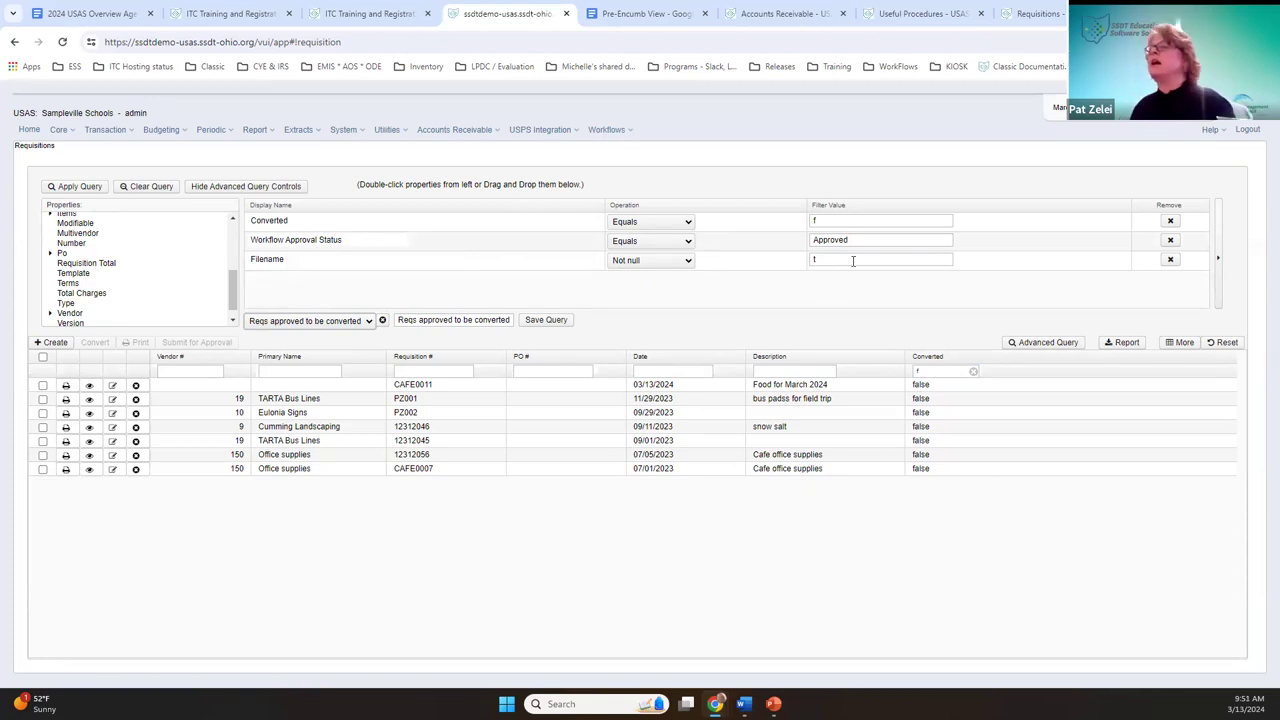
{"action": "left_click", "coordinate": [66, 187]}
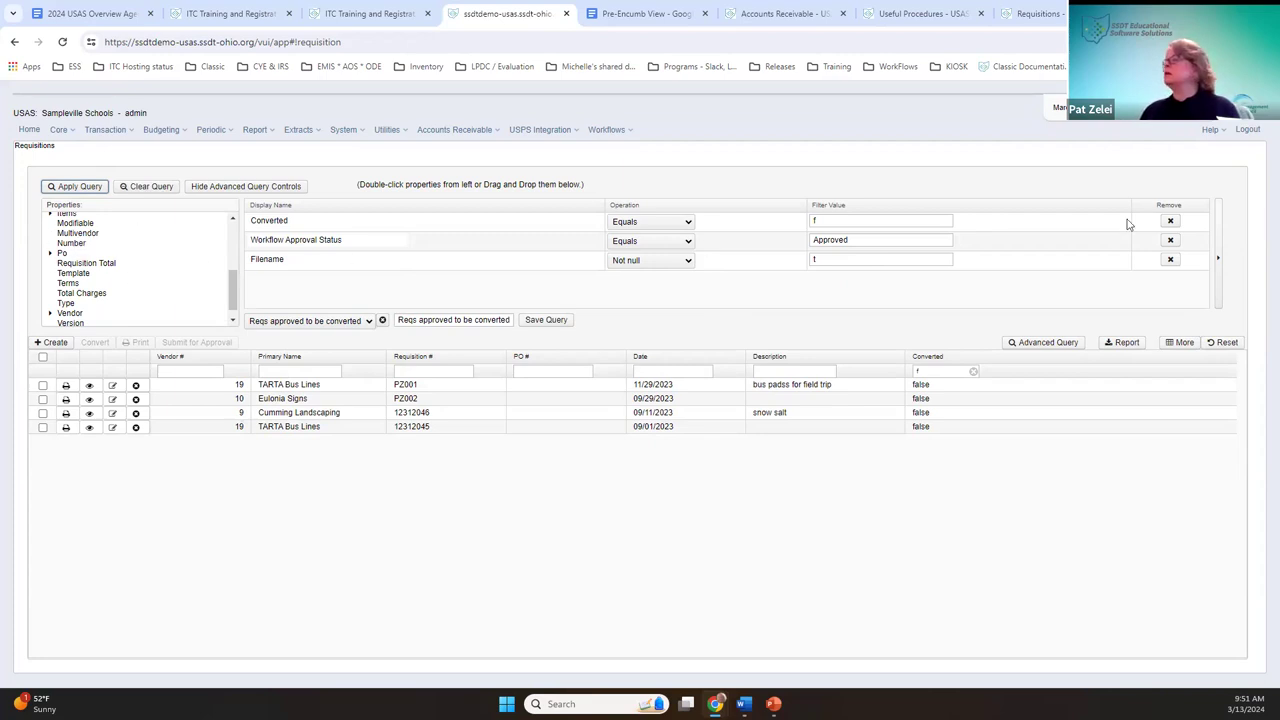
Step: Clear the query and add a Multivendor condition with the operation Equals and the filter value "t"
{"action": "left_click", "coordinate": [150, 187]}
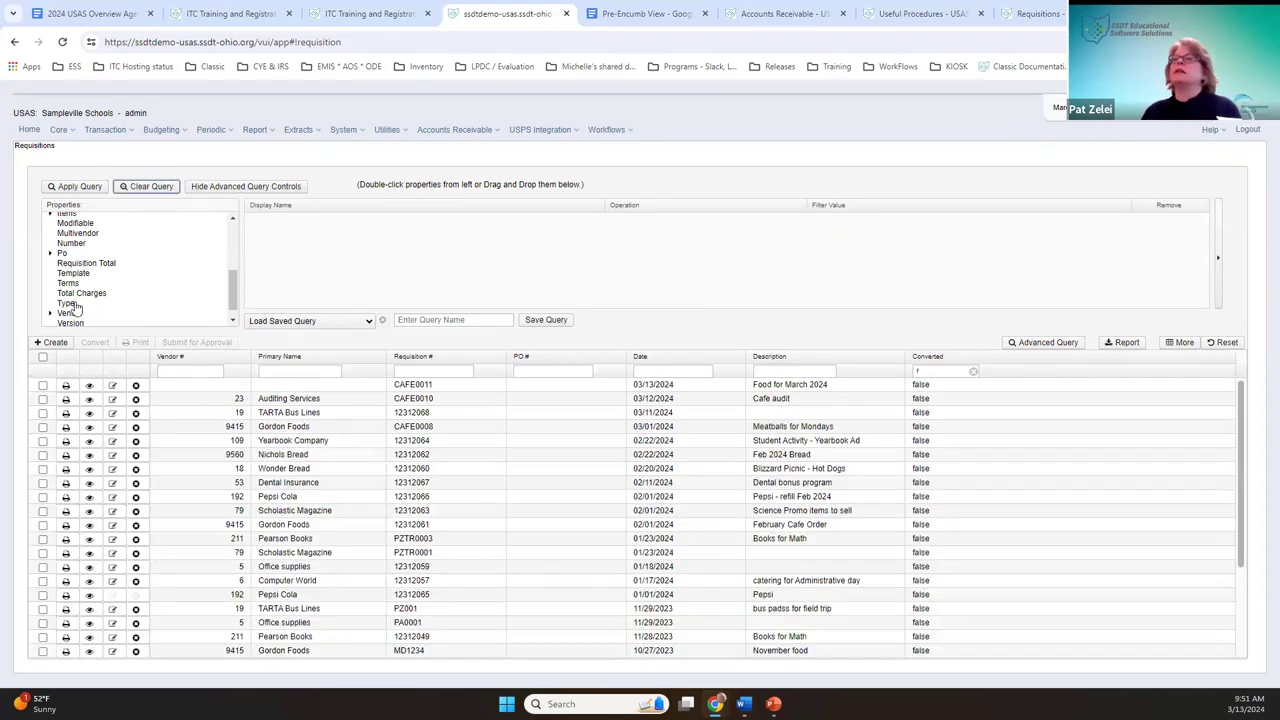
{"action": "left_click_drag", "start_coordinate": [80, 233], "coordinate": [787, 281]}
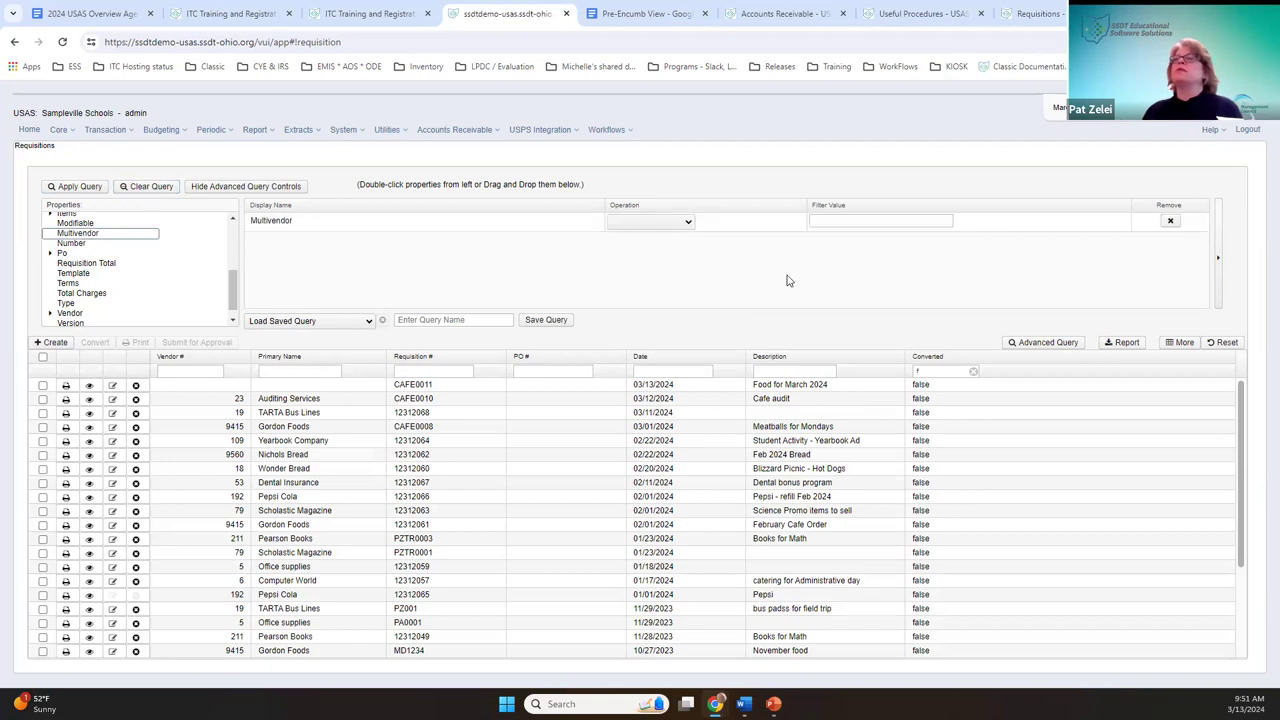
{"action": "left_click", "coordinate": [622, 223]}
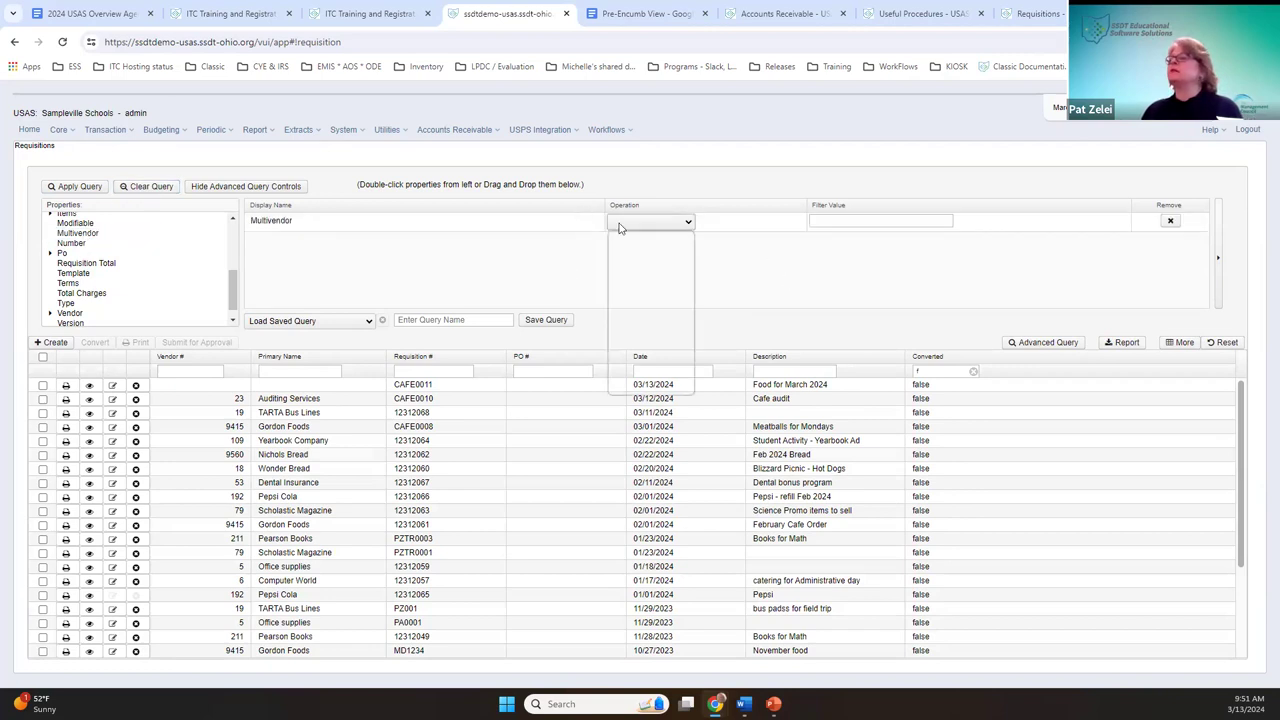
{"action": "key", "text": "Return"}
{"action": "left_click", "coordinate": [820, 226]}
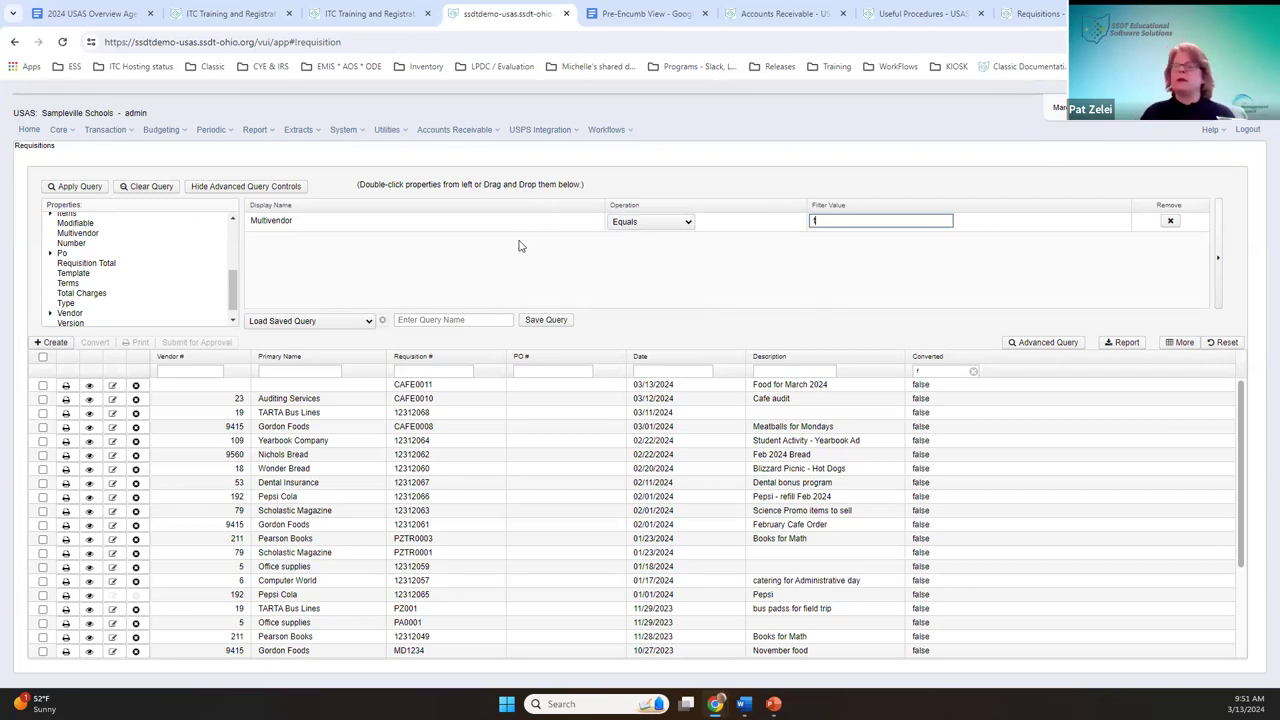
Step: Save the Multivendor query under the name "Multi Vendor"
{"action": "left_click", "coordinate": [497, 320]}
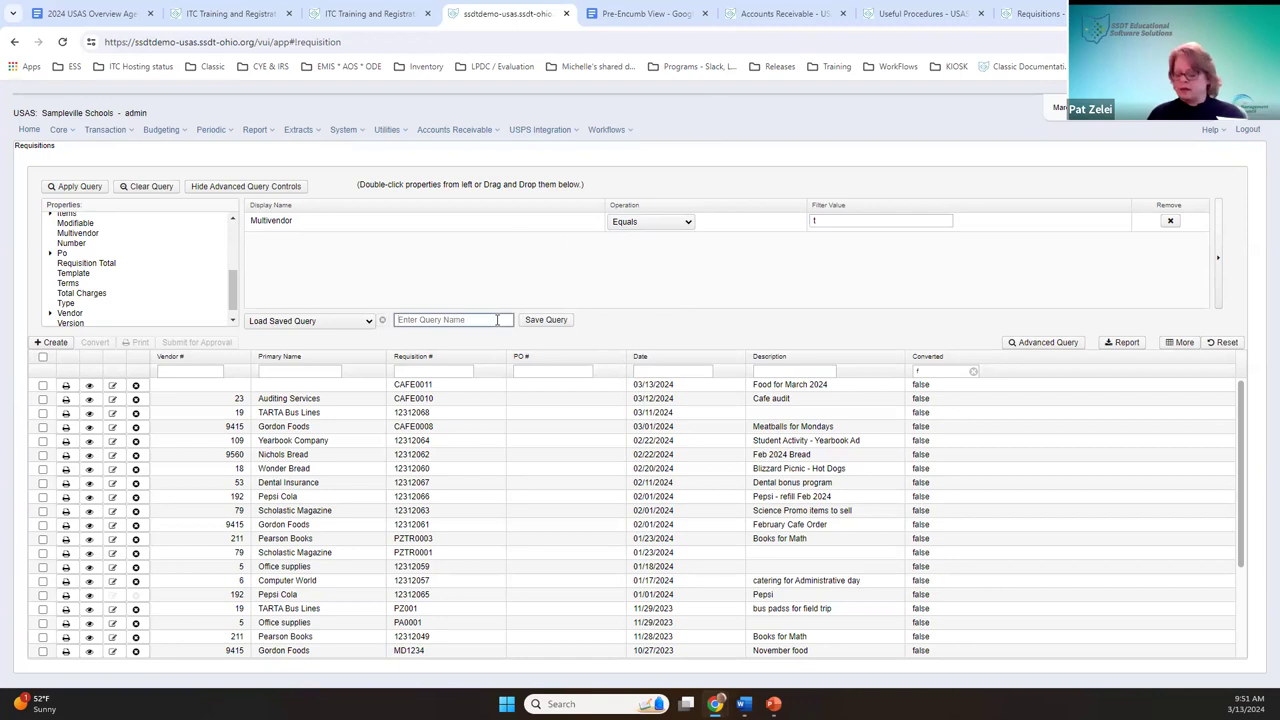
{"action": "type", "text": "Multi Vendor"}
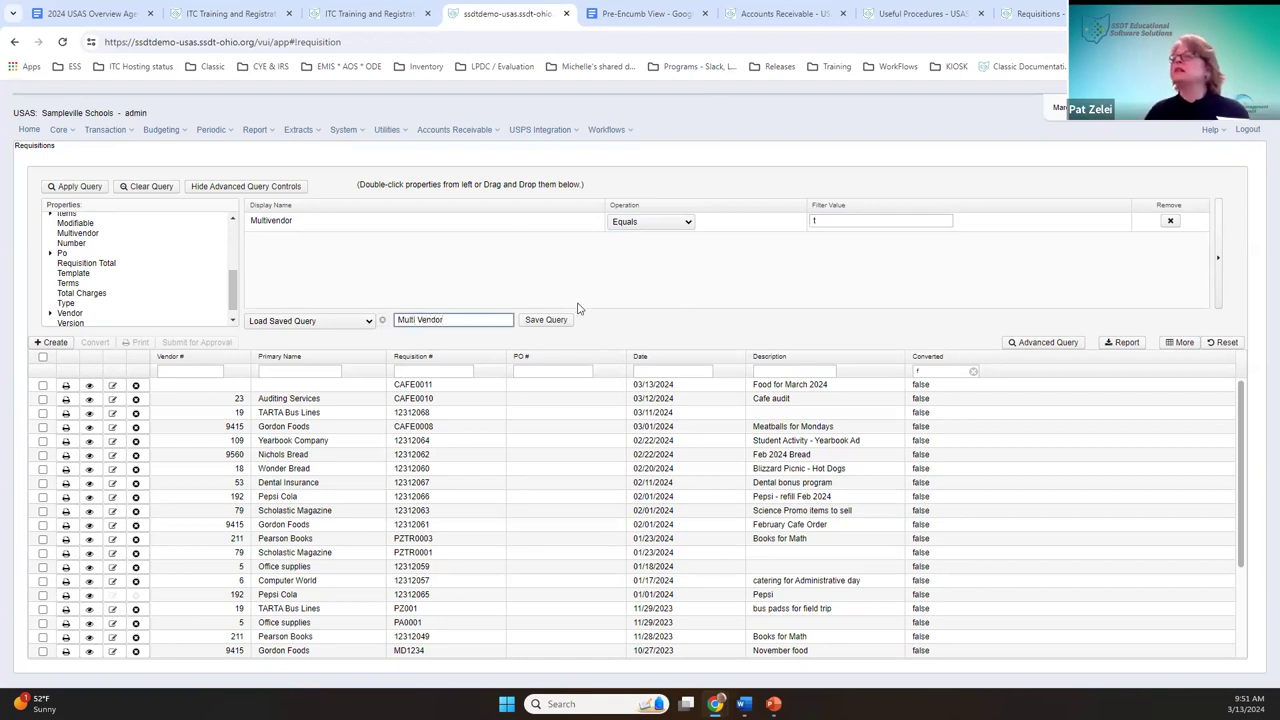
{"action": "left_click", "coordinate": [557, 325]}
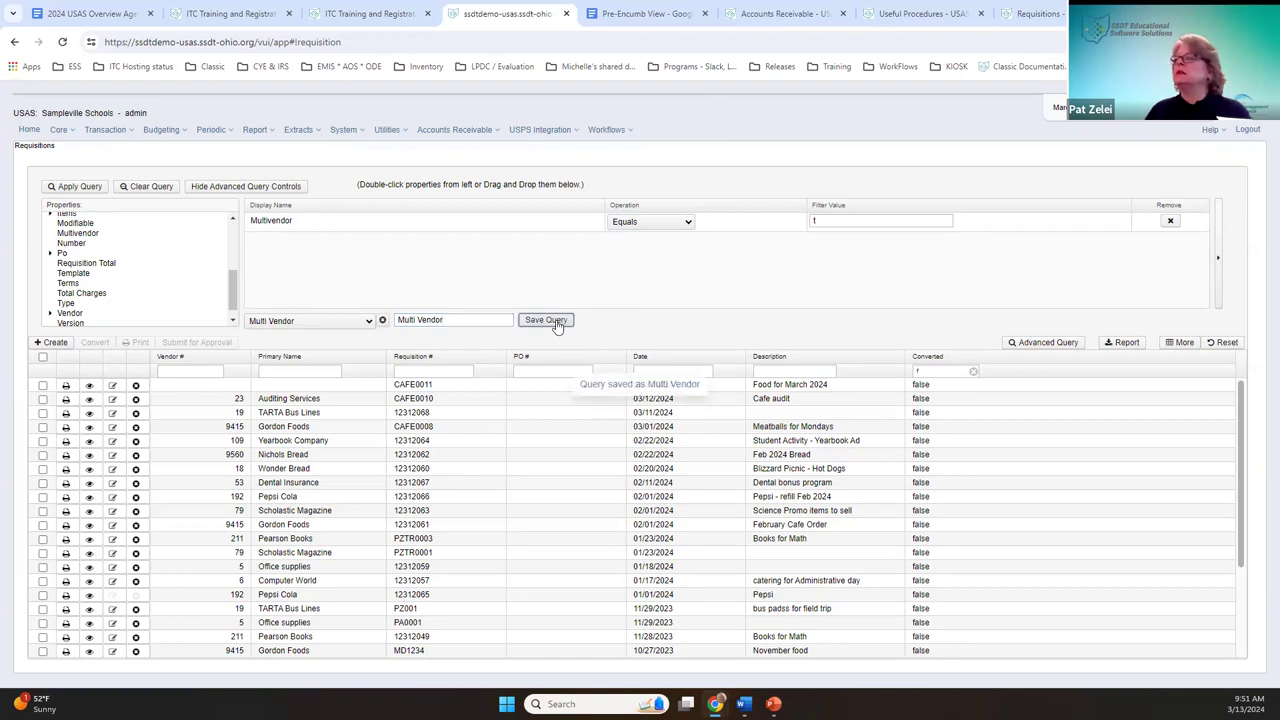
Step: Load the saved query "Finance Office Supplies" and switch back to the "Multi Vendor" query
{"action": "left_click", "coordinate": [341, 322]}
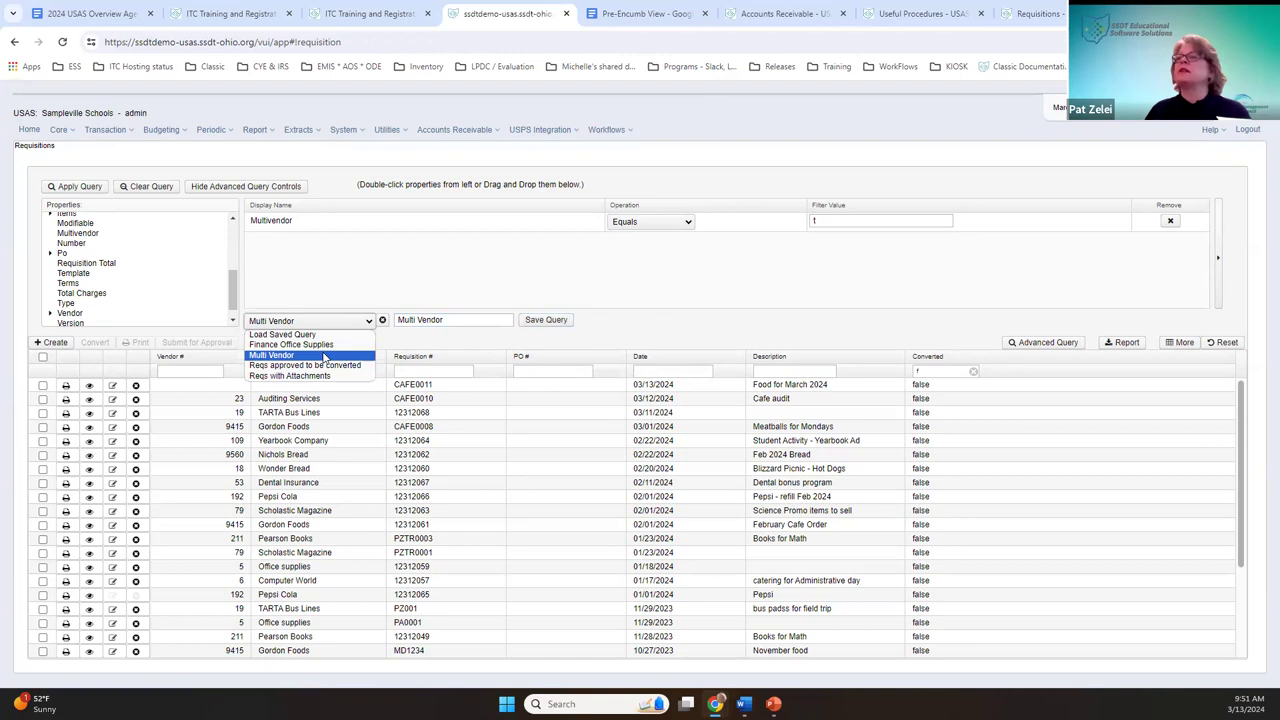
{"action": "left_click", "coordinate": [325, 344]}
{"action": "left_click", "coordinate": [343, 324]}
{"action": "left_click", "coordinate": [332, 360]}
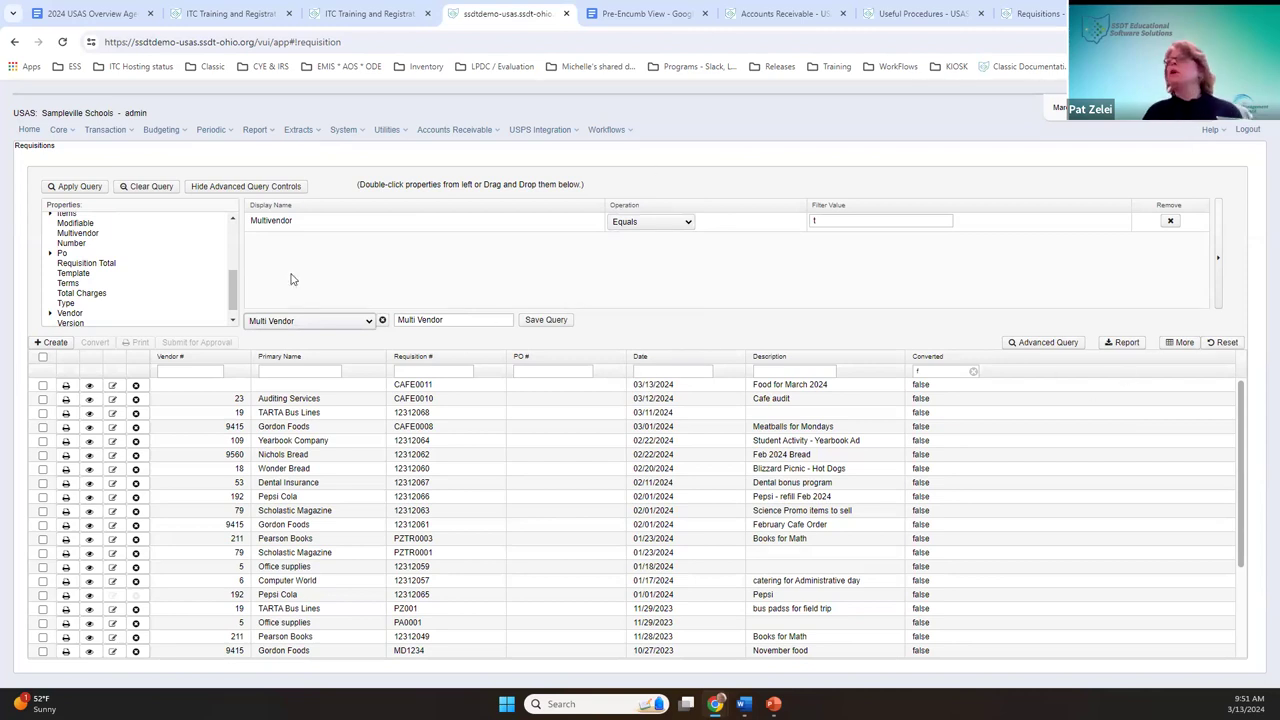
Step: Load the saved query "Reqs approved to be converted" and apply it to the requisitions grid
{"action": "left_click", "coordinate": [285, 320]}
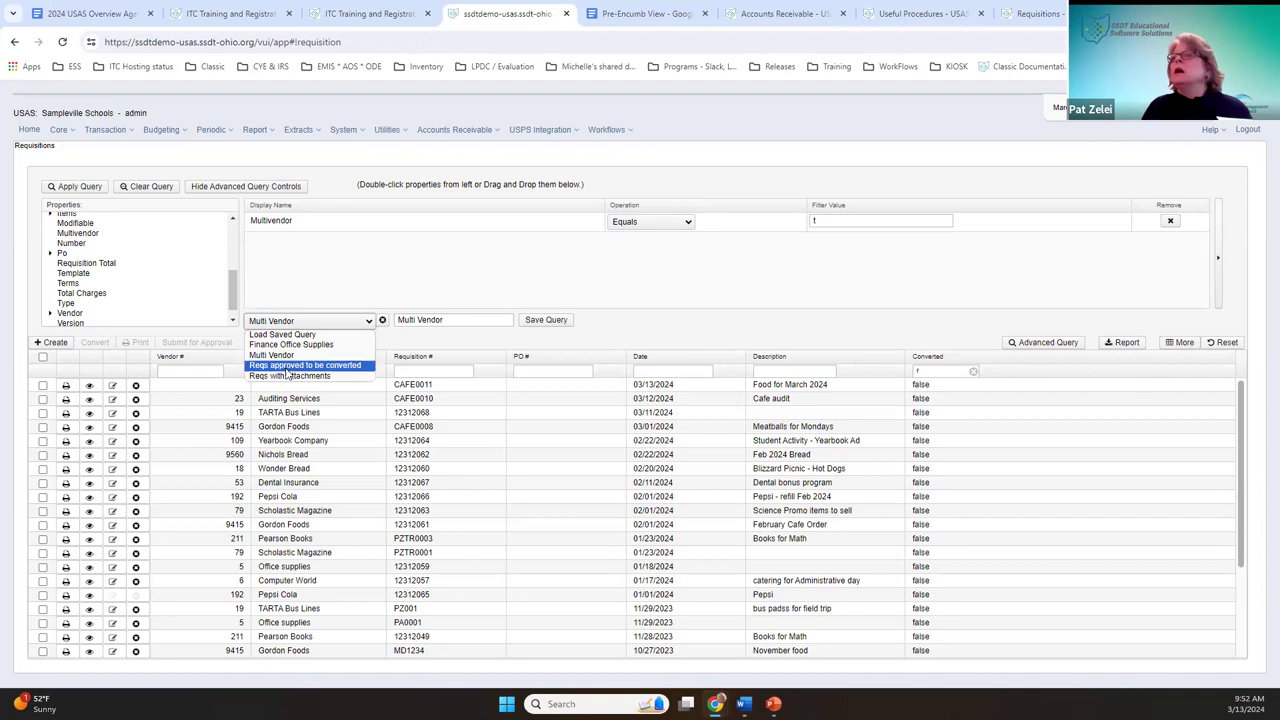
{"action": "left_click", "coordinate": [287, 366]}
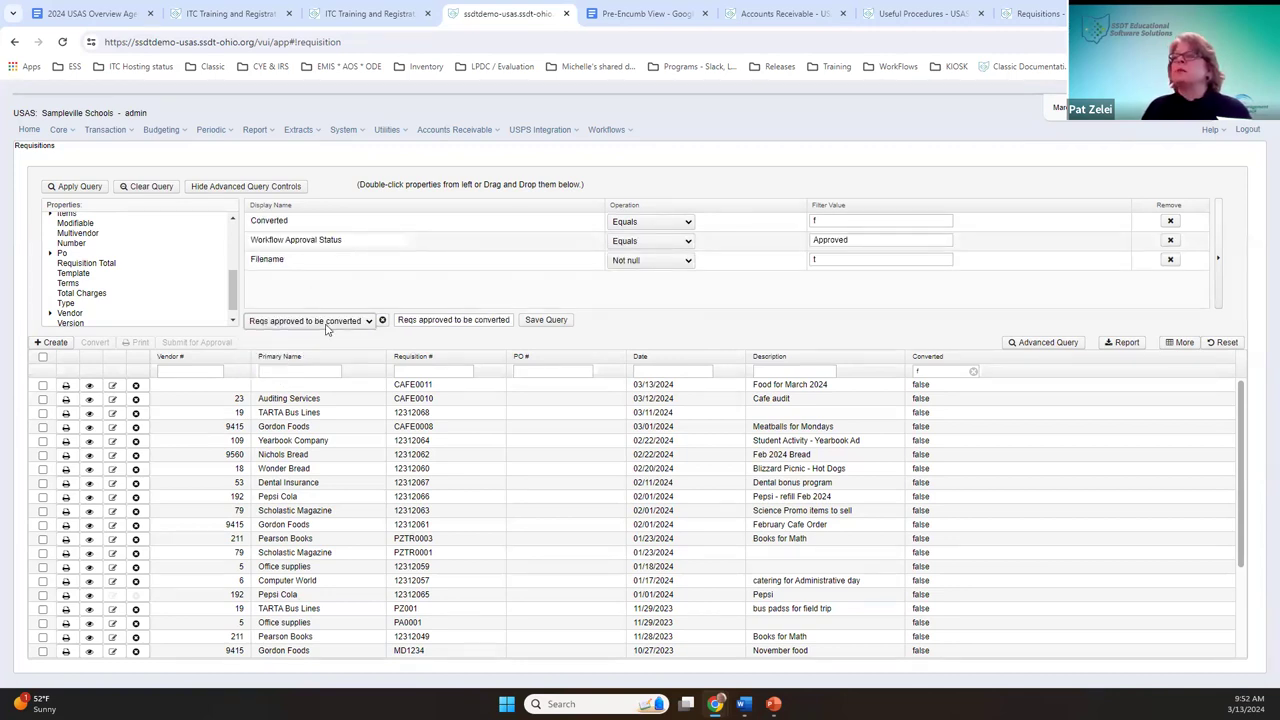
{"action": "left_click", "coordinate": [72, 187]}
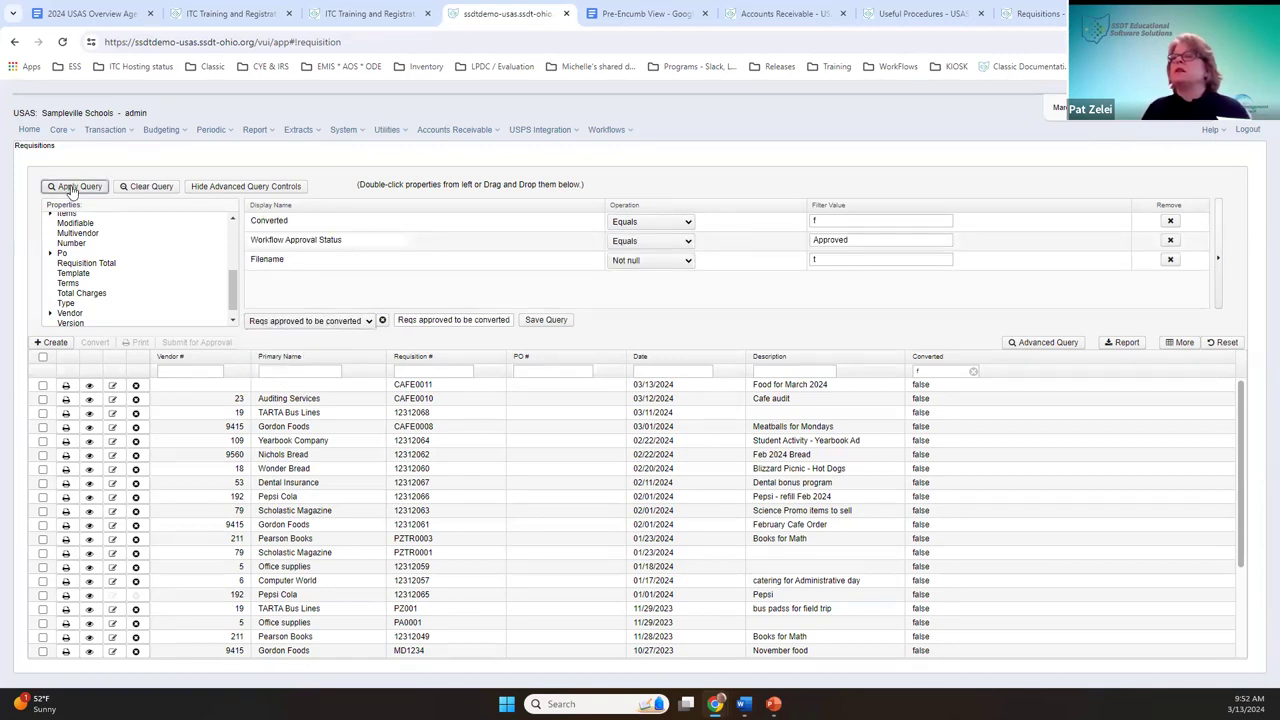
Step: Generate the Requisition Report as a portrait letter-size PDF from the filtered grid, and close the PDF after viewing it
{"action": "left_click", "coordinate": [1134, 343]}
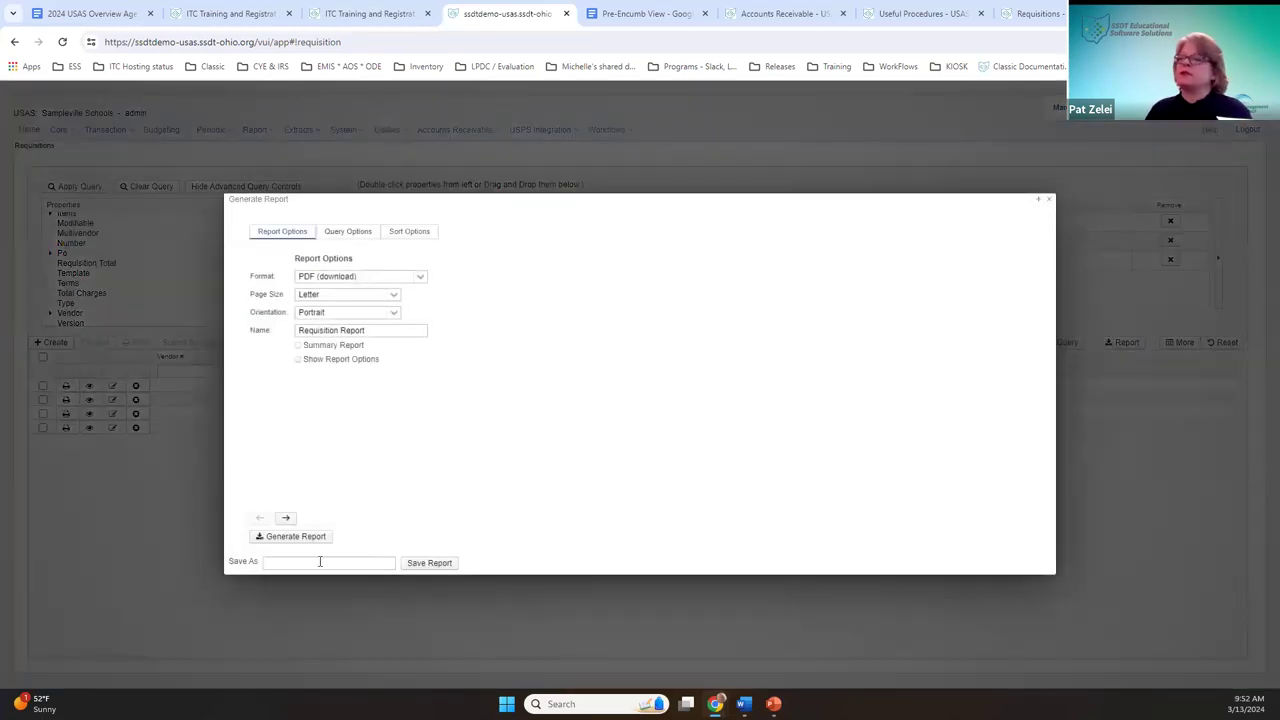
{"action": "left_click", "coordinate": [306, 537]}
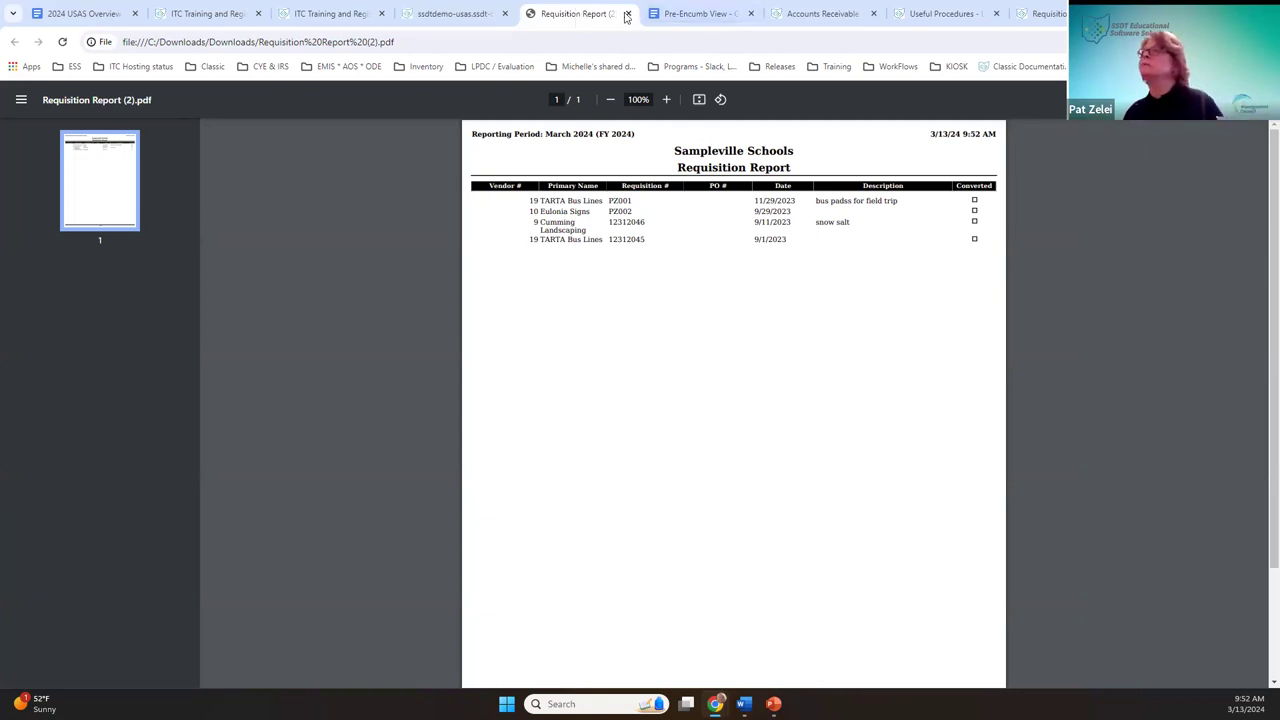
{"action": "key", "text": "ctrl+w"}
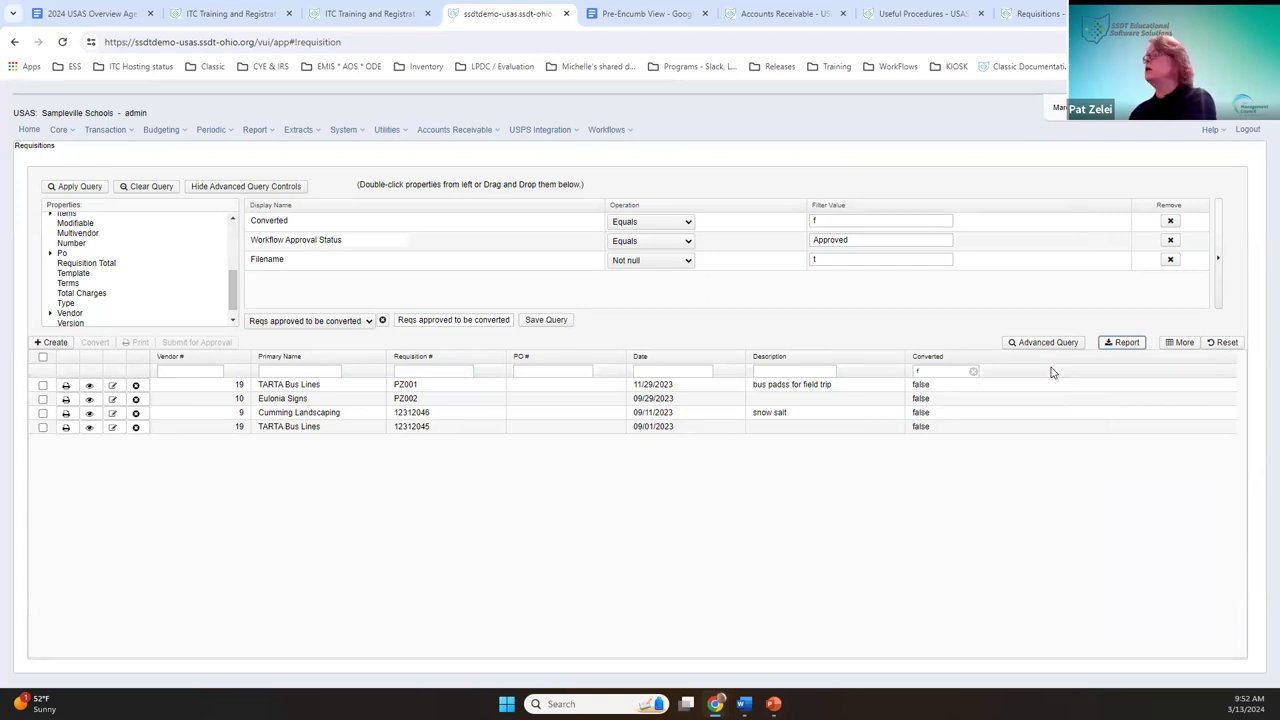
Step: Open the Public USAS Reports Library wiki page from the USAS help resources
{"action": "left_click", "coordinate": [1210, 130]}
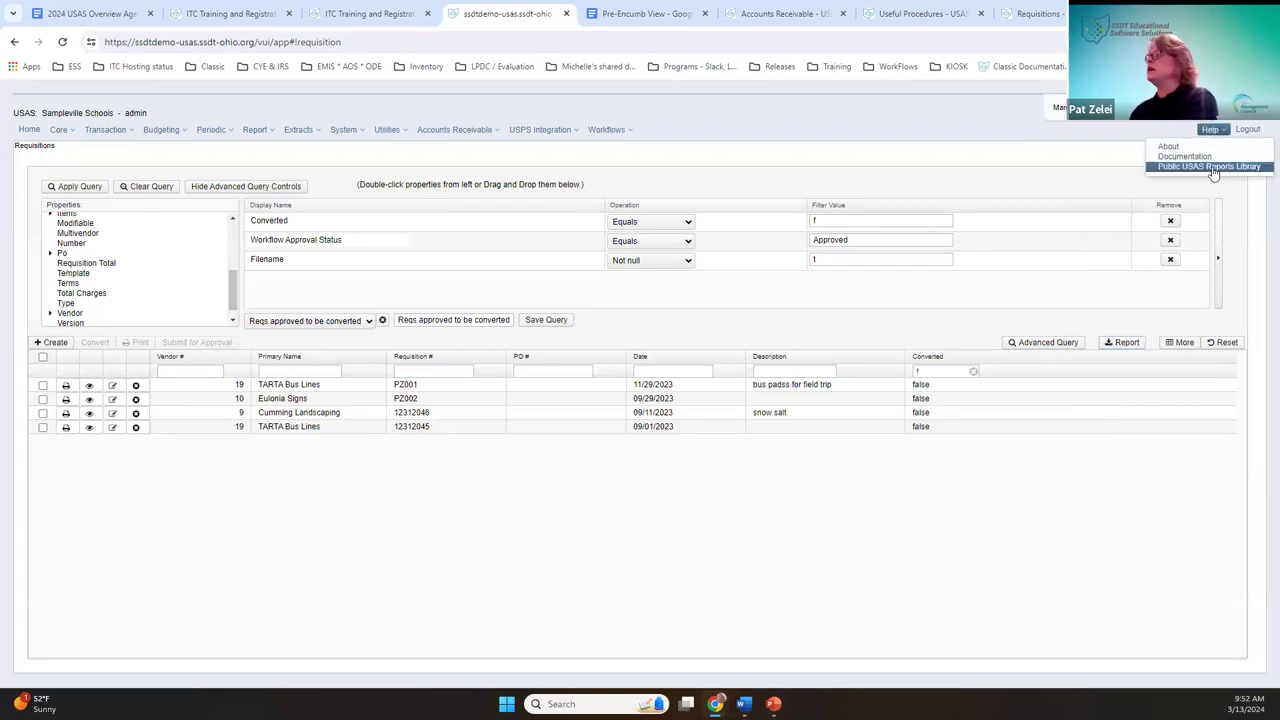
{"action": "left_click", "coordinate": [1212, 167]}
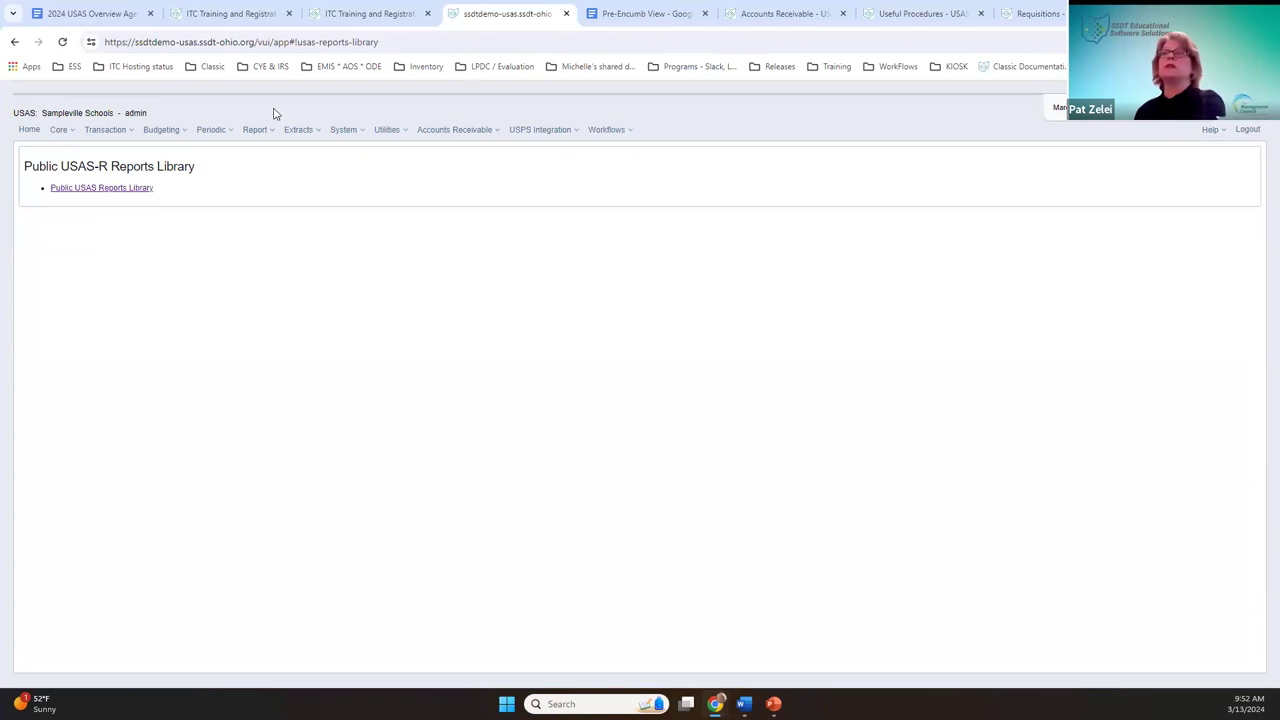
{"action": "left_click", "coordinate": [1202, 177]}
{"action": "left_click", "coordinate": [1211, 134]}
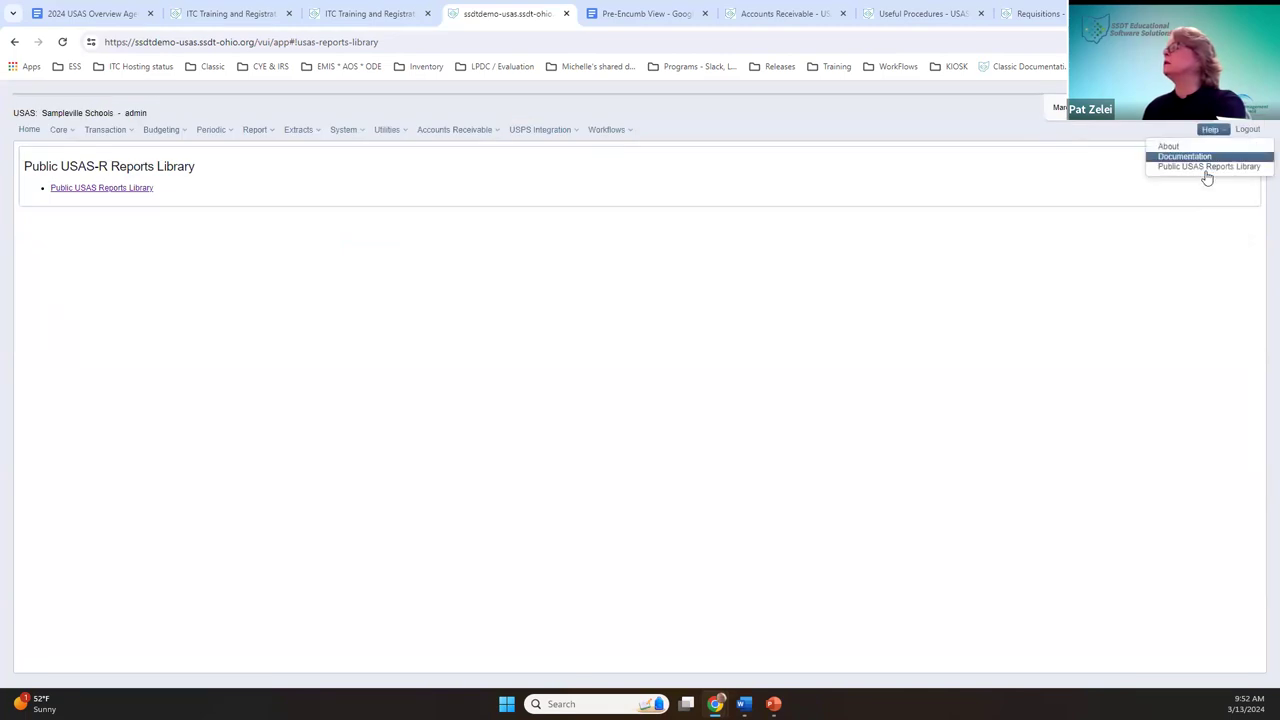
{"action": "left_click", "coordinate": [116, 189]}
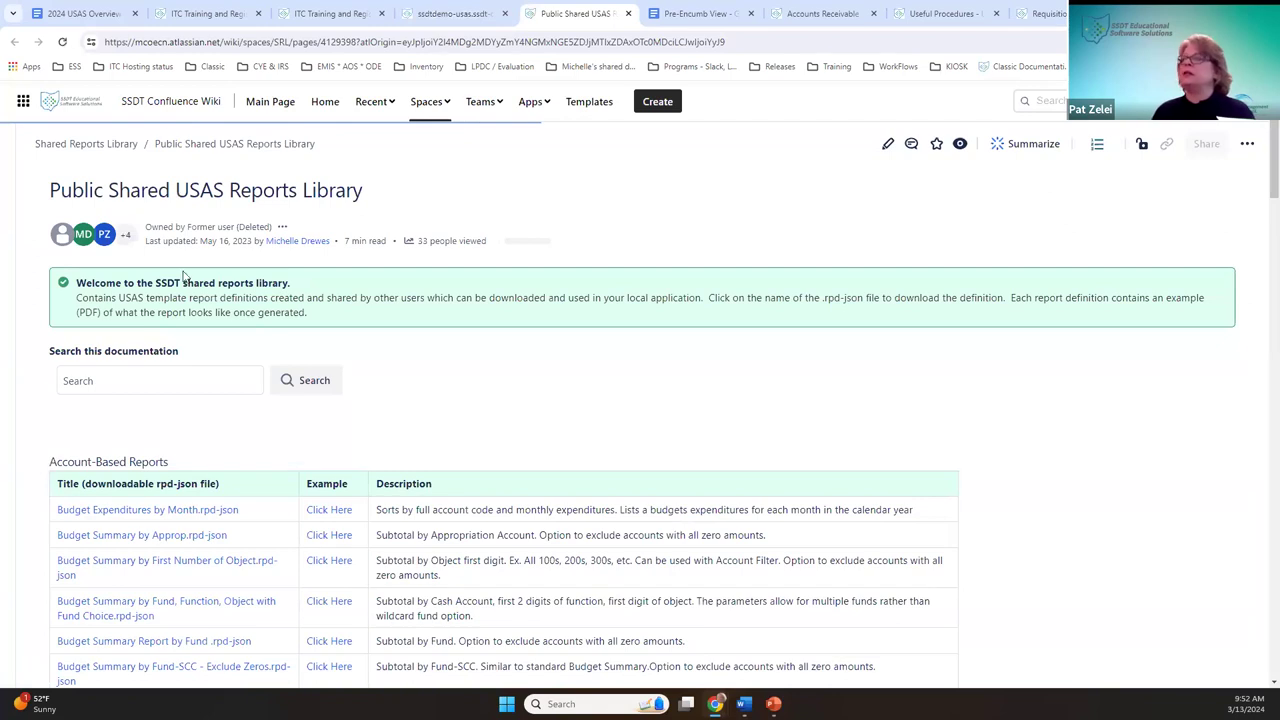
Step: Find Requisition Report.rpd-json among the Transaction-Based Reports, view its example PDF and close the preview
{"action": "scroll", "coordinate": [651, 397], "scroll_direction": "down", "scroll_amount": 5}
{"action": "scroll", "coordinate": [538, 400], "scroll_direction": "down", "scroll_amount": 6}
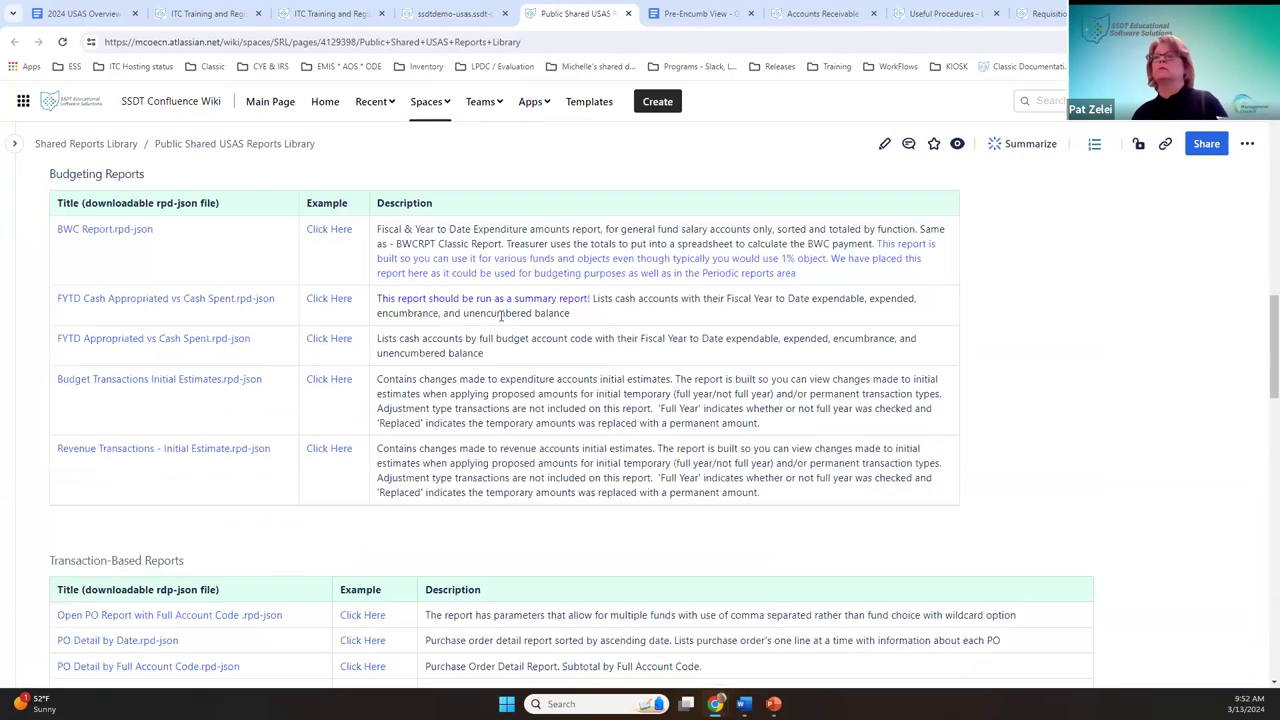
{"action": "scroll", "coordinate": [450, 360], "scroll_direction": "down", "scroll_amount": 4}
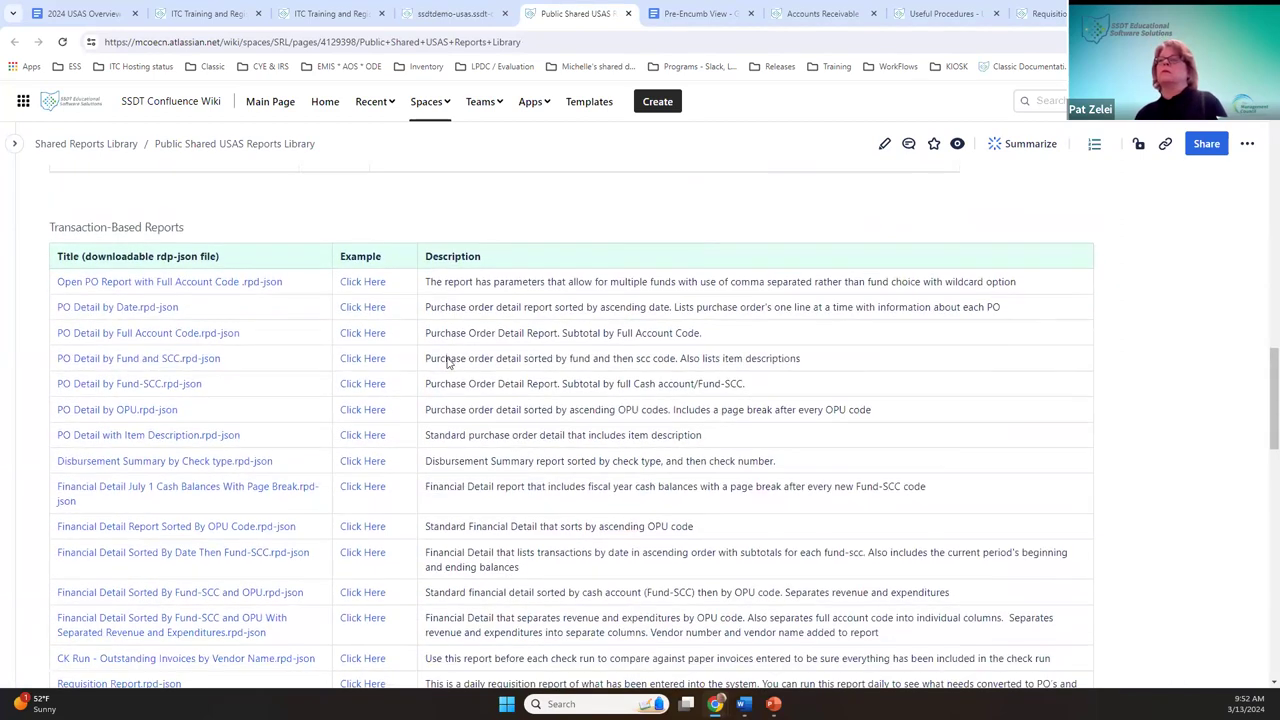
{"action": "scroll", "coordinate": [448, 363], "scroll_direction": "down", "scroll_amount": 2}
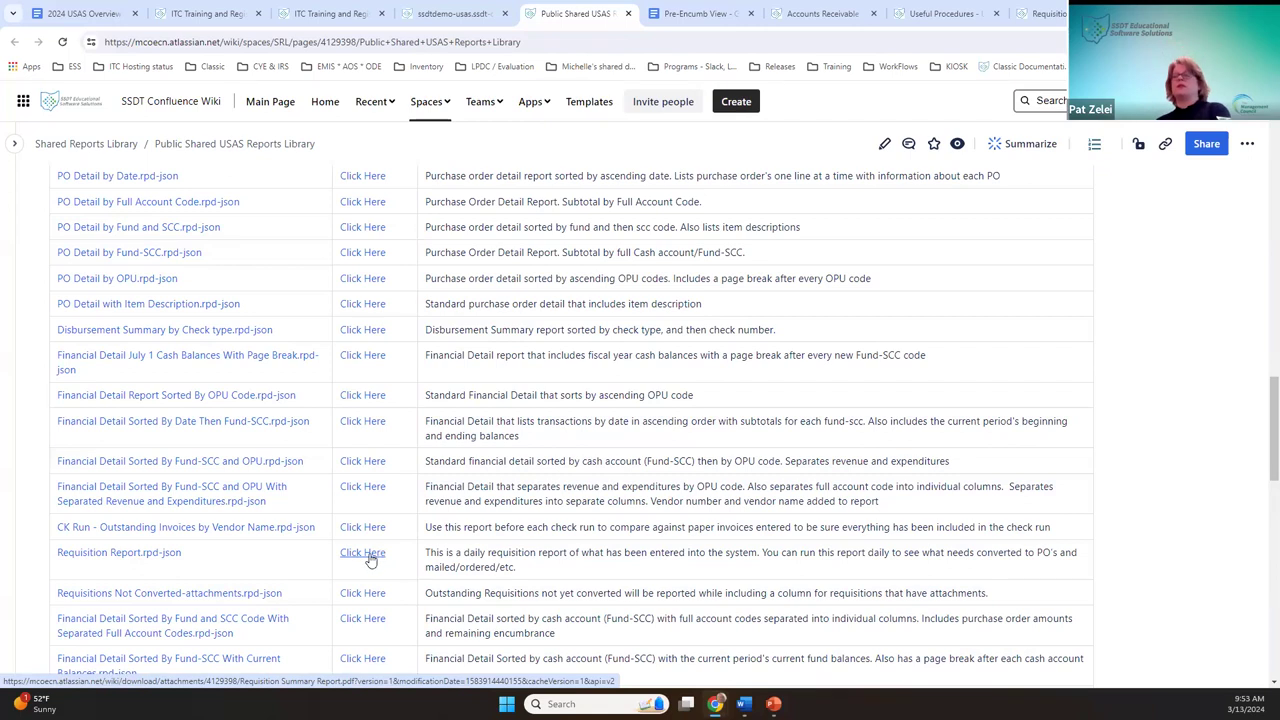
{"action": "left_click", "coordinate": [366, 556]}
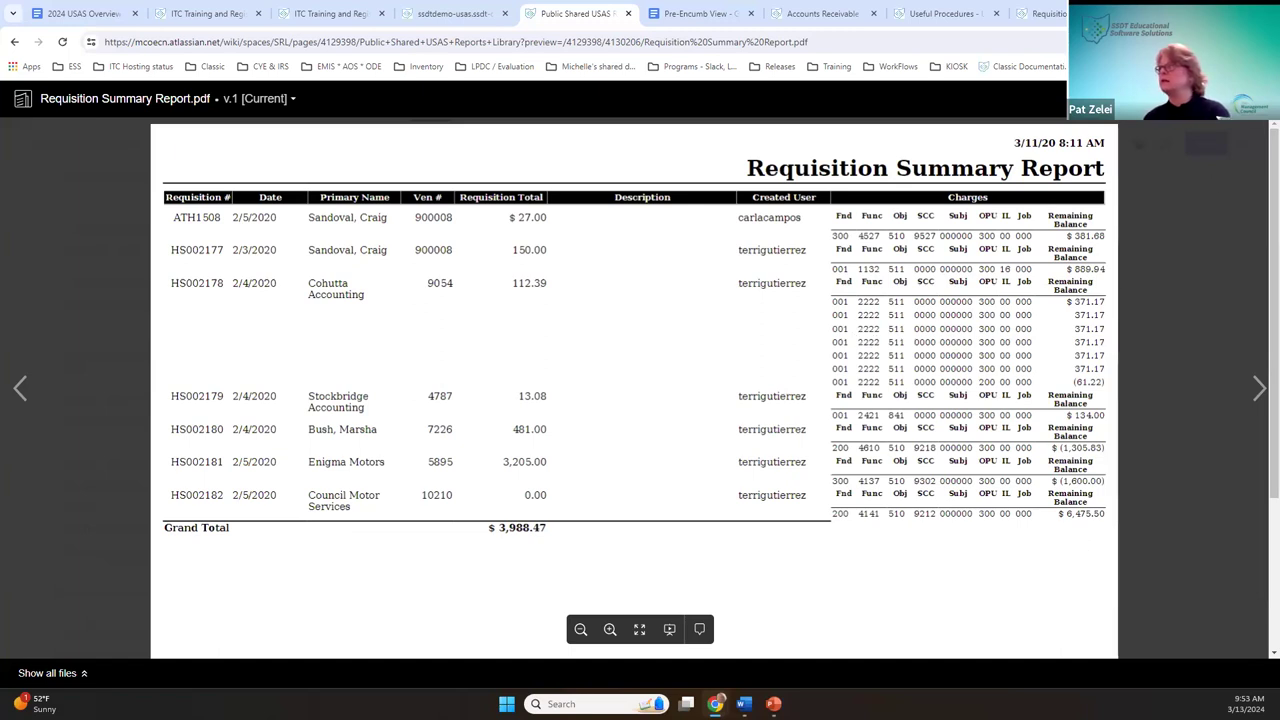
{"action": "key", "text": "Escape"}
Step: View the example PDF for Requisitions Not Converted-attachments.rpd-json and close the preview
{"action": "scroll", "coordinate": [338, 519], "scroll_direction": "down", "scroll_amount": 1}
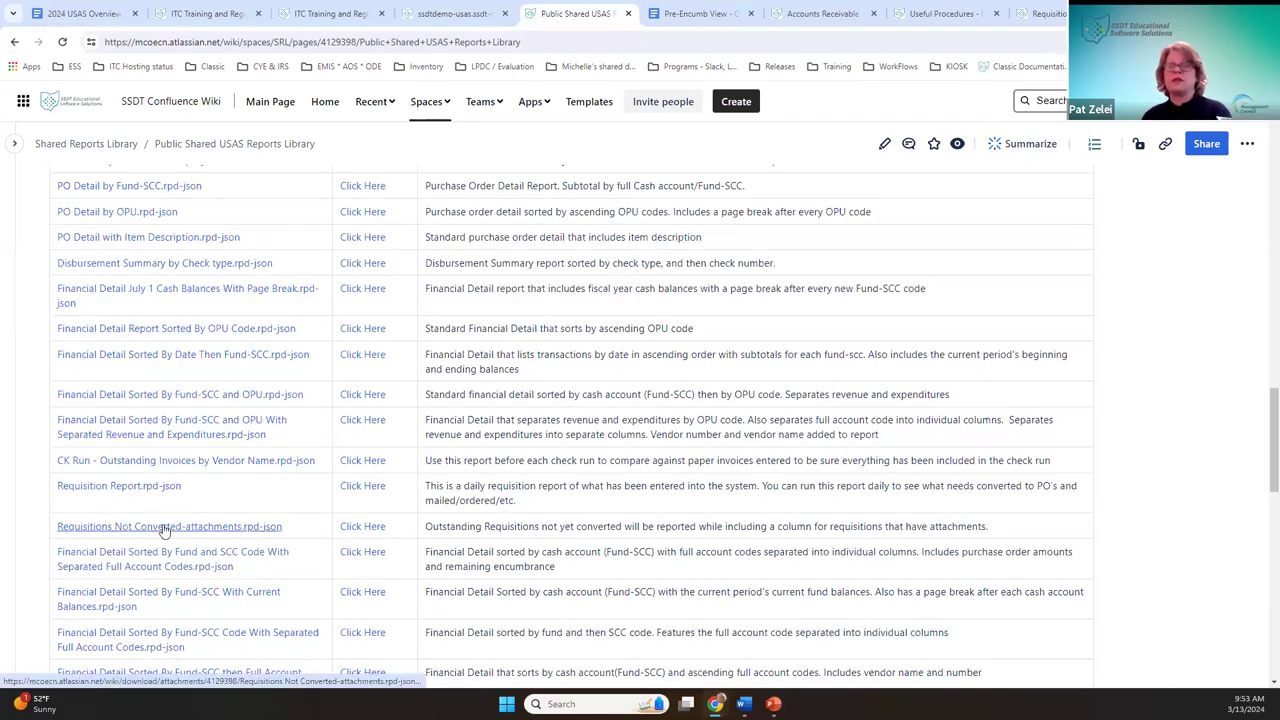
{"action": "left_click", "coordinate": [374, 527]}
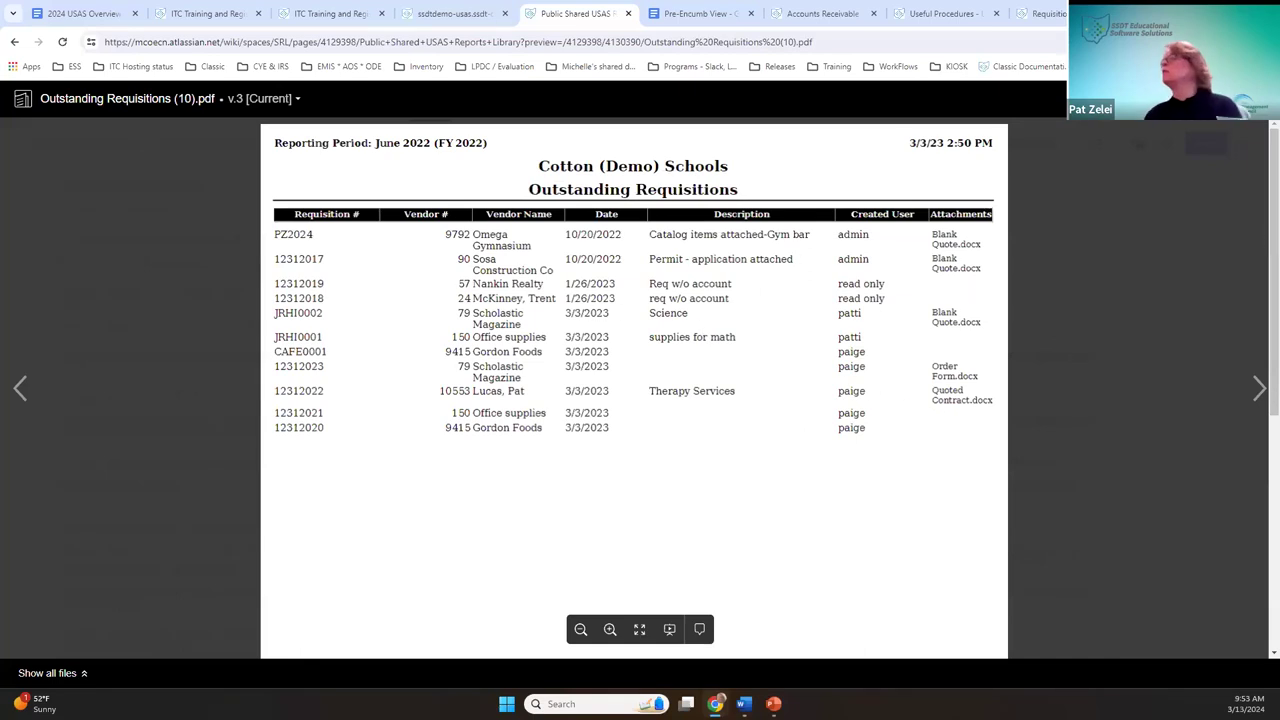
{"action": "key", "text": "Escape"}
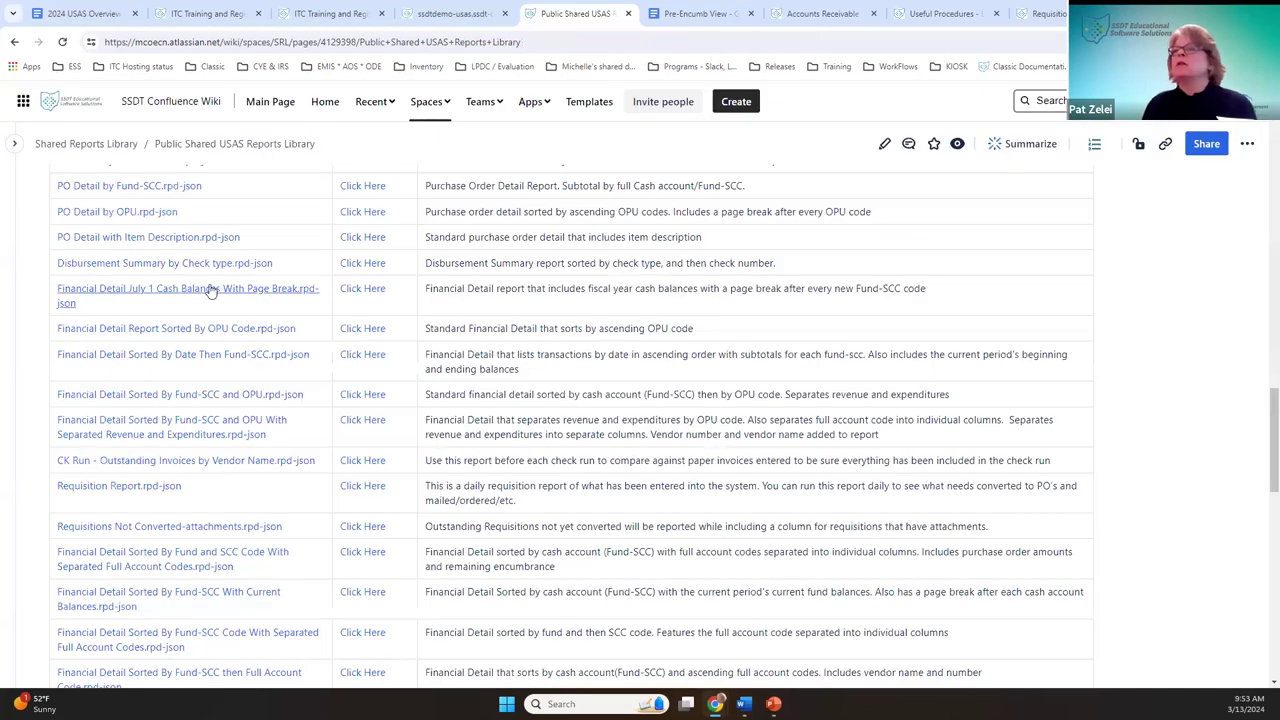
{"action": "left_click", "coordinate": [16, 148]}
{"action": "left_click", "coordinate": [22, 146]}
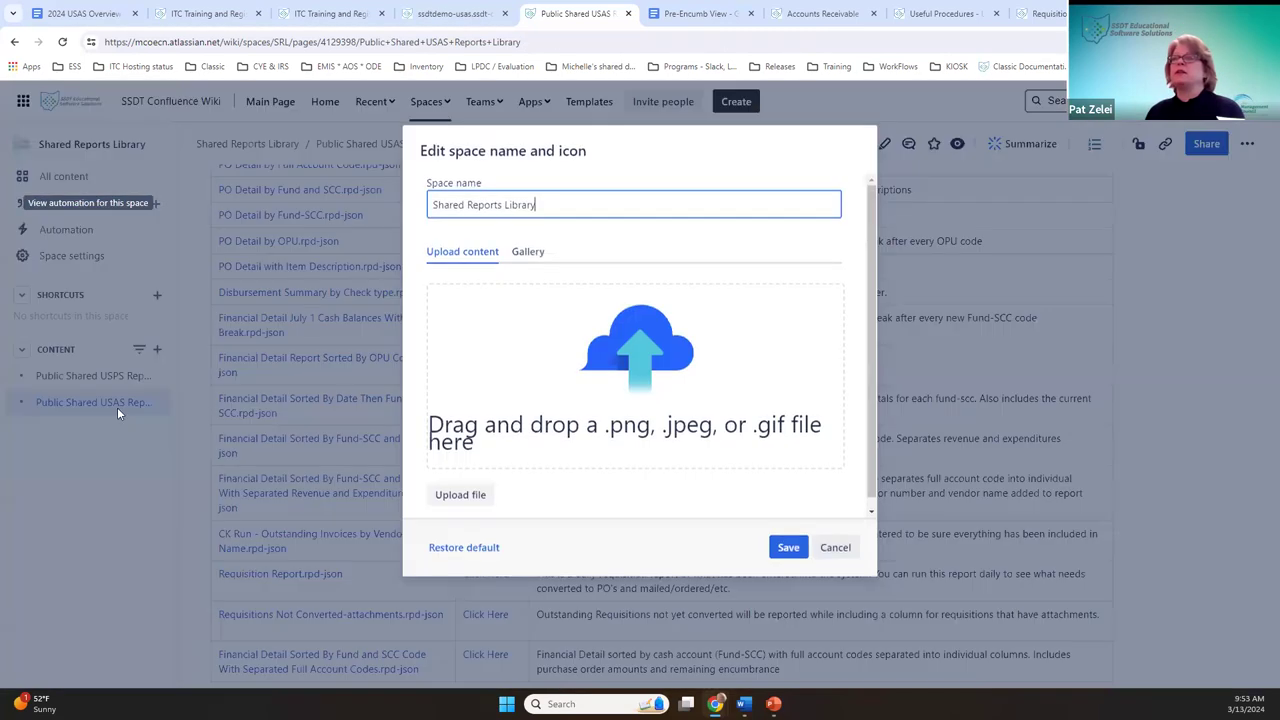
{"action": "left_click", "coordinate": [846, 547]}
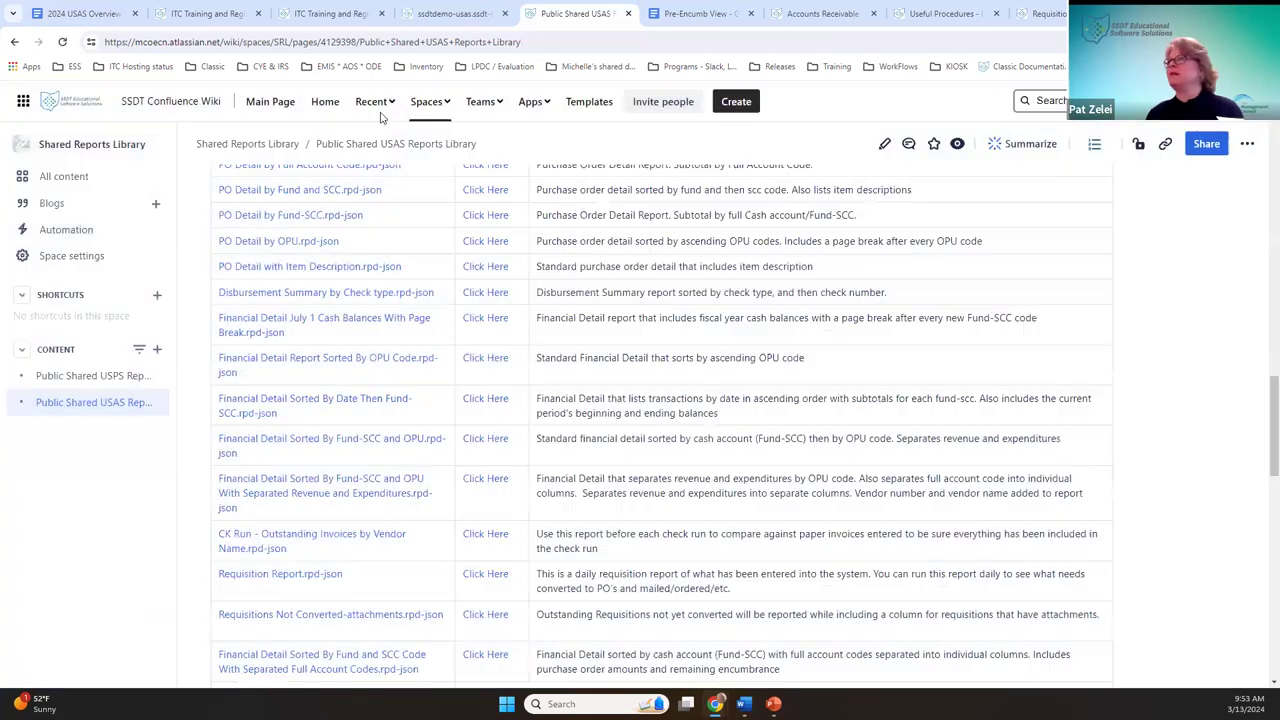
{"action": "left_click", "coordinate": [14, 48]}
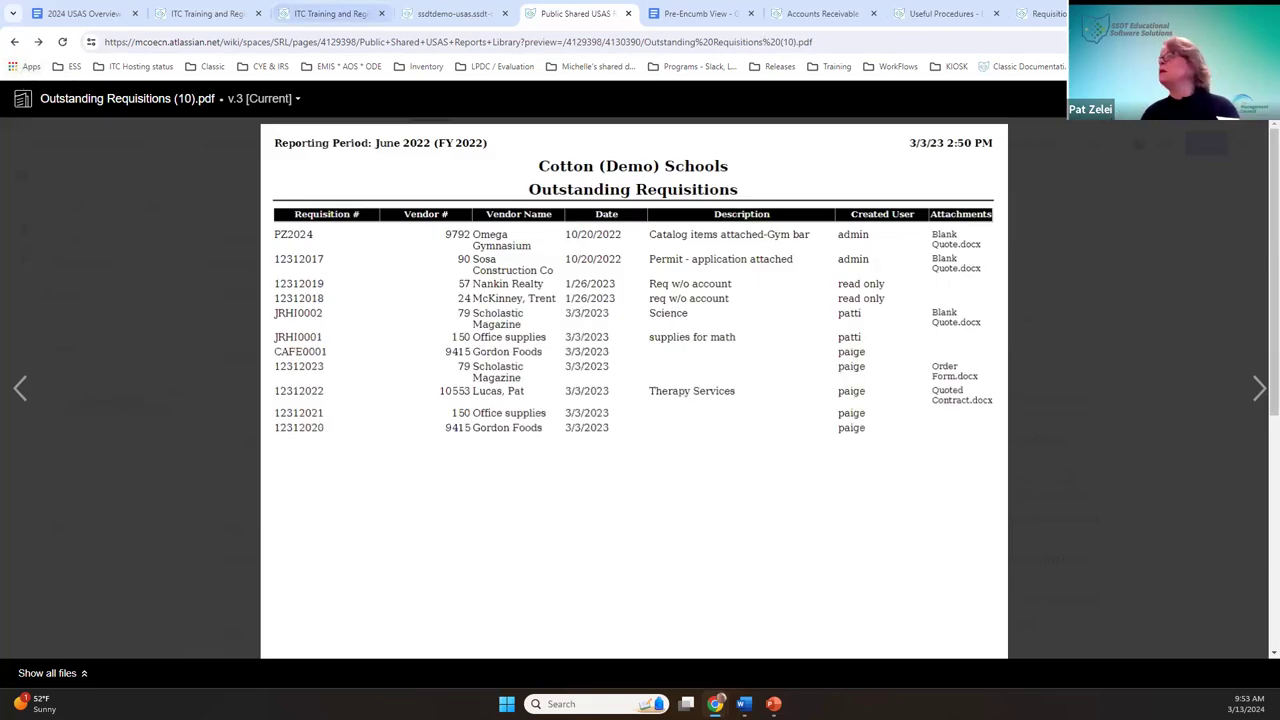
{"action": "key", "text": "Escape"}
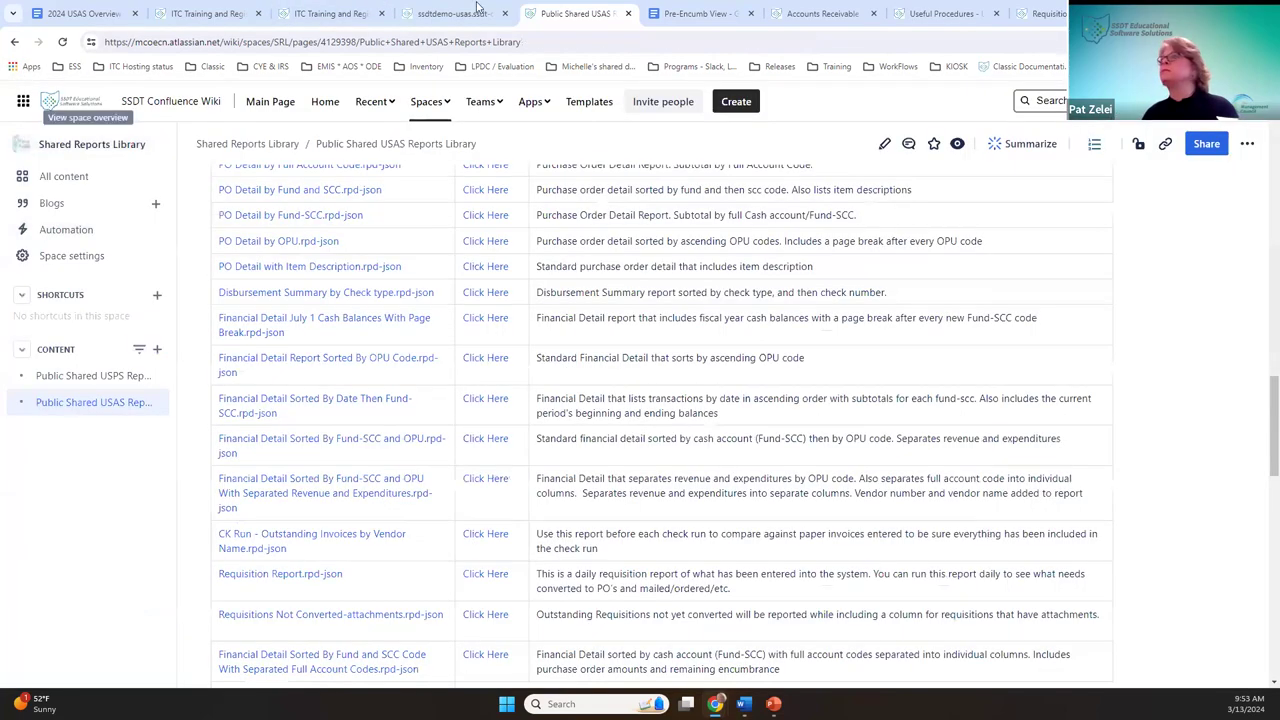
Step: Return to USAS and open the Report Manager
{"action": "left_click", "coordinate": [453, 13]}
{"action": "mouse_move", "coordinate": [267, 135]}
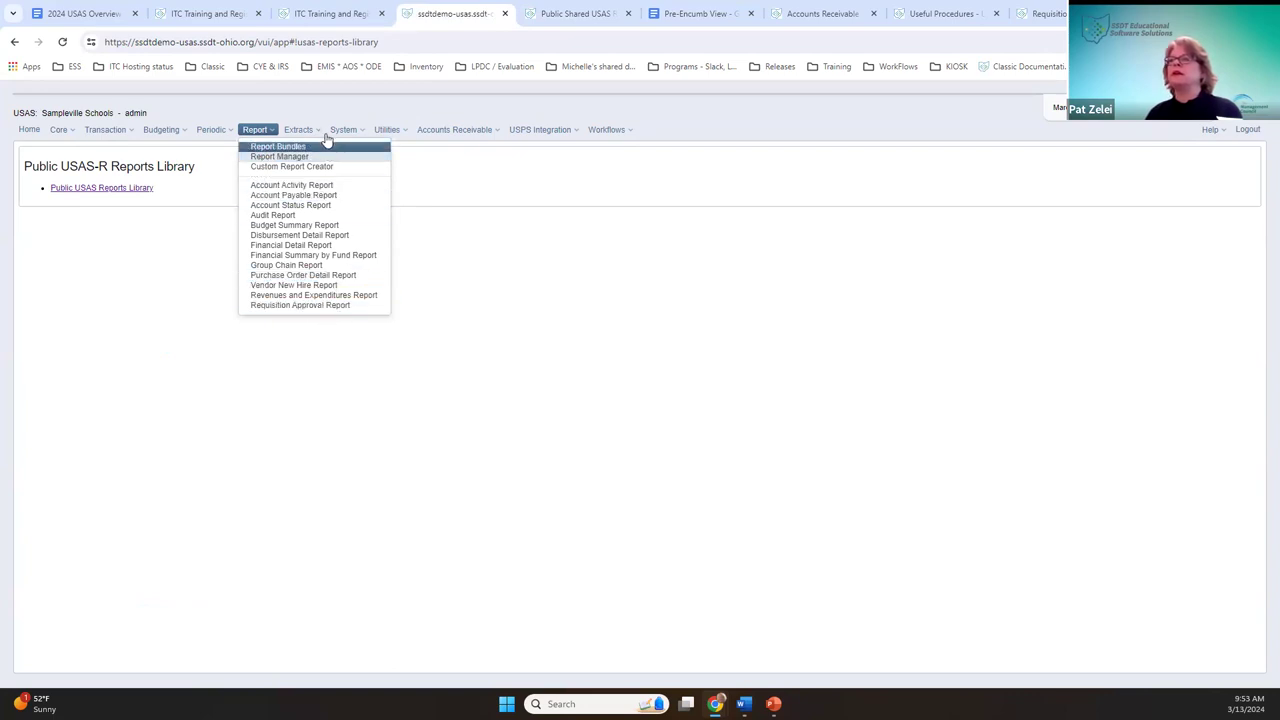
{"action": "left_click", "coordinate": [258, 157]}
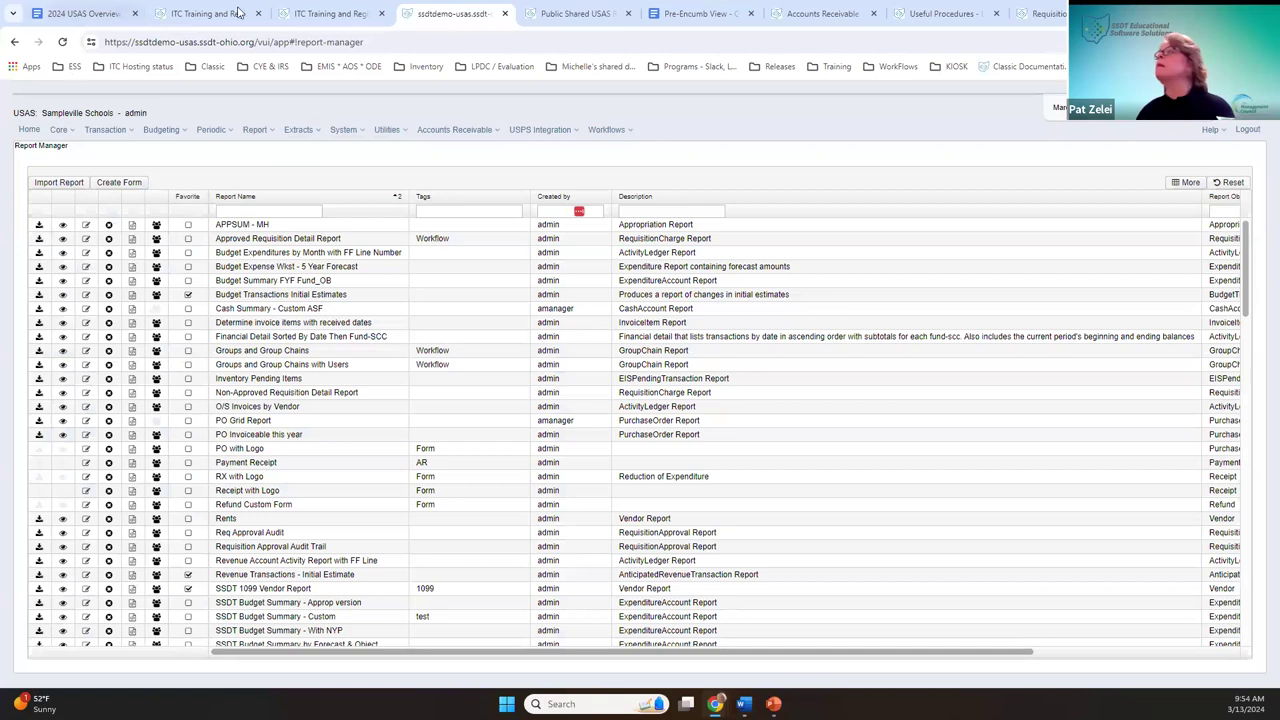
Step: Revisit the Requisition Report definition in the library, start a report import in the Report Manager, and cancel the file selection
{"action": "left_click", "coordinate": [578, 13]}
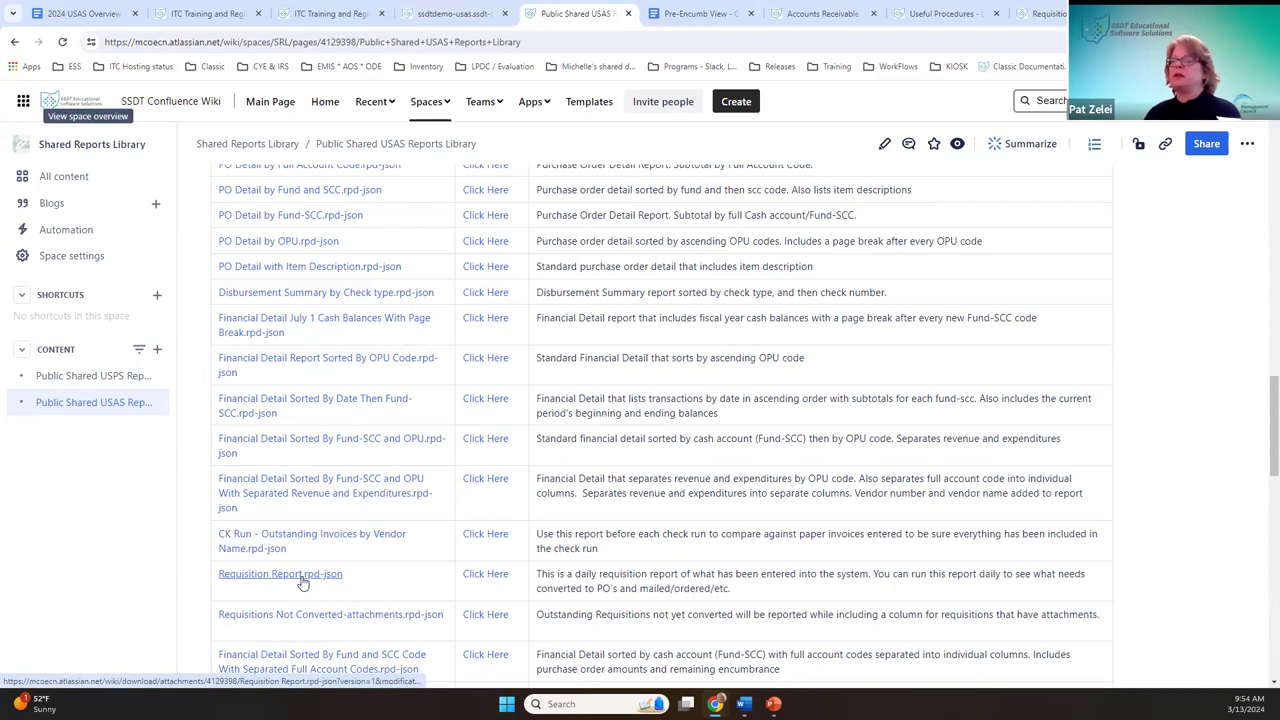
{"action": "left_click", "coordinate": [421, 13]}
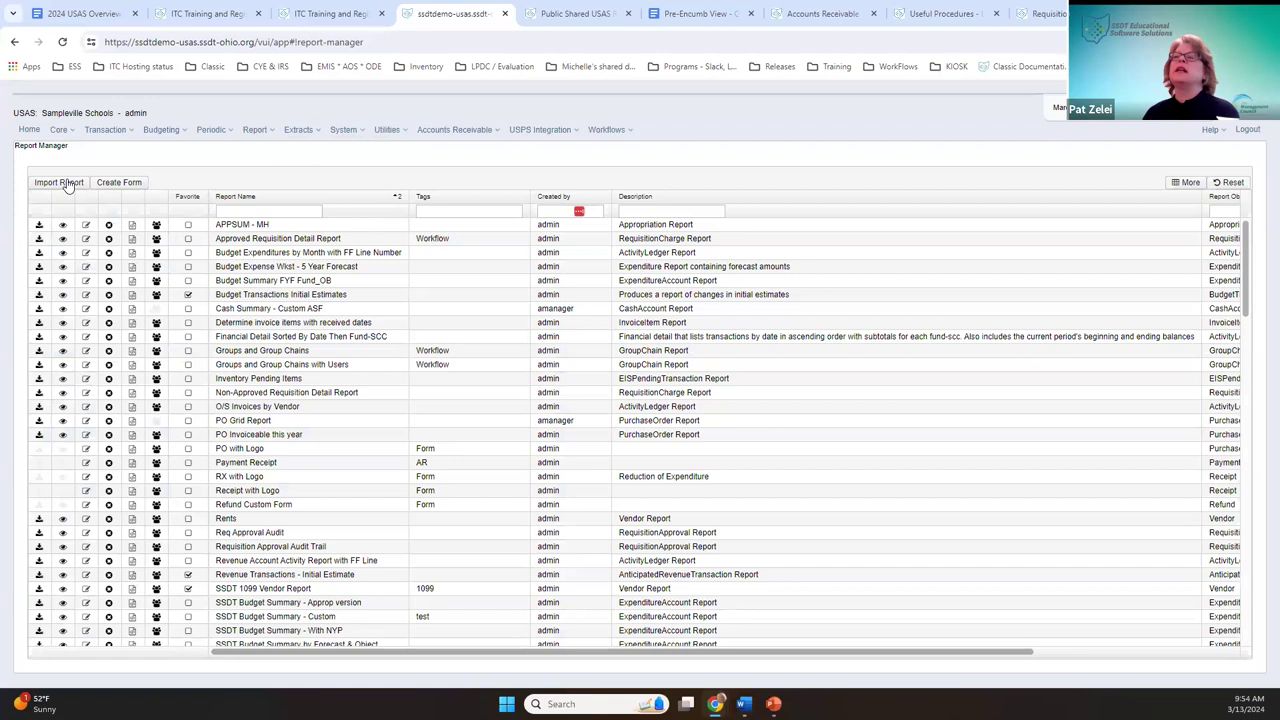
{"action": "left_click", "coordinate": [69, 185]}
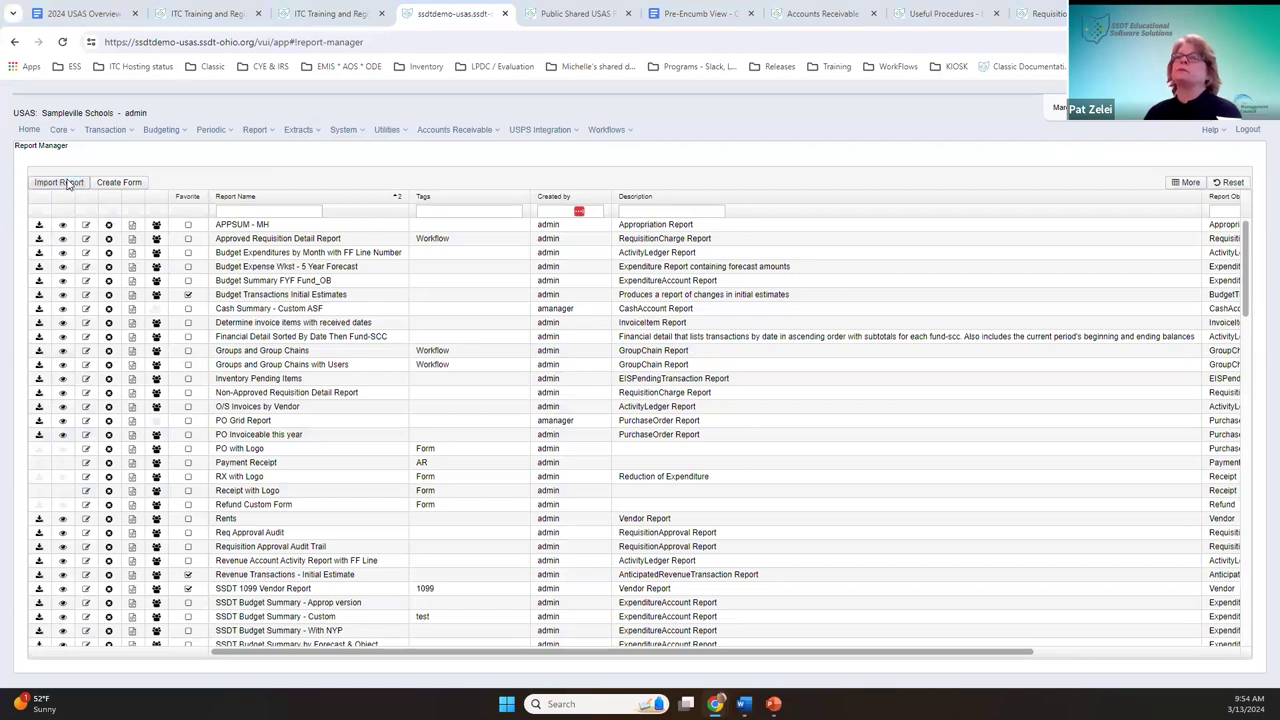
{"action": "left_click", "coordinate": [68, 184]}
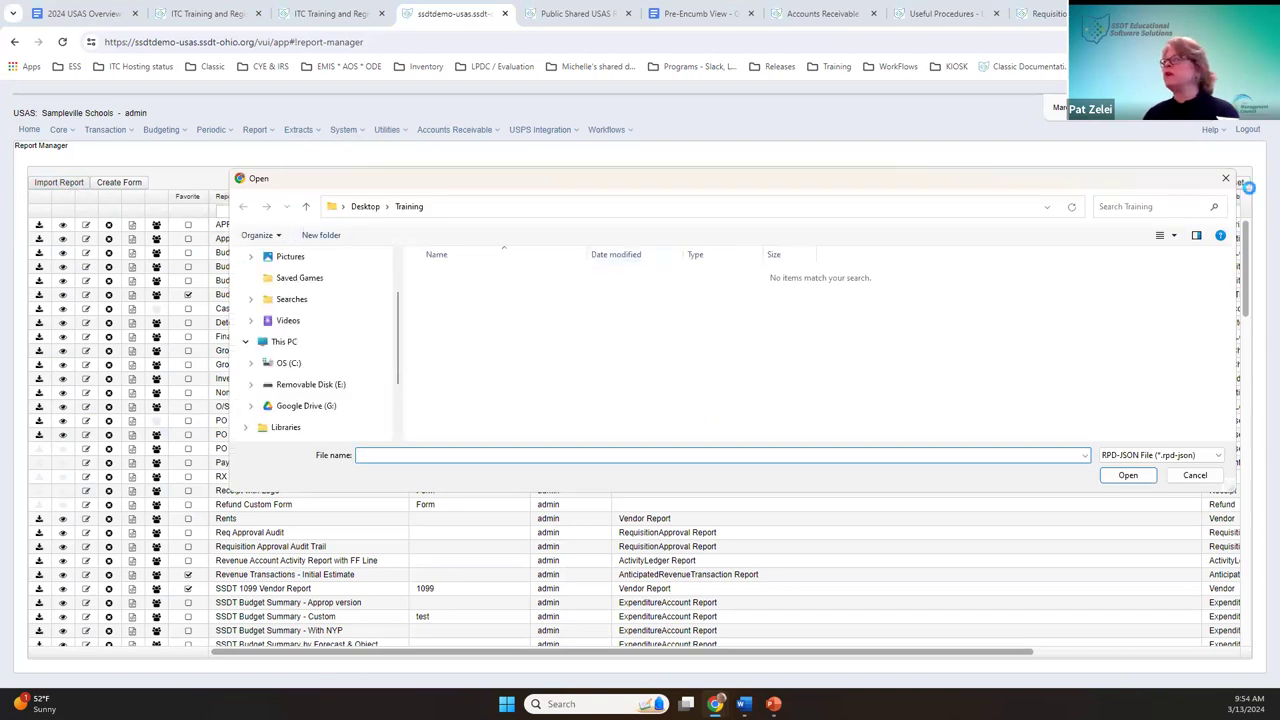
{"action": "left_click", "coordinate": [1225, 178]}
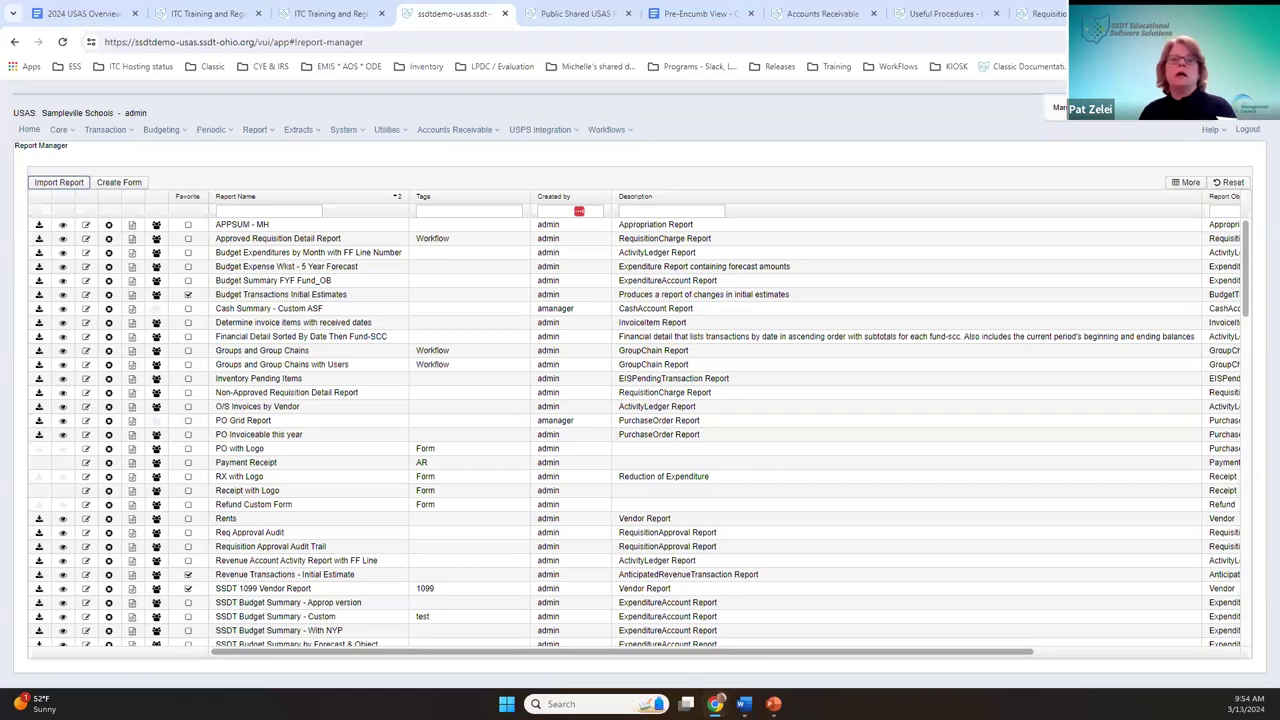
Step: Filter the Report Manager grid by report name with "ssdt re"
{"action": "scroll", "coordinate": [296, 237], "scroll_direction": "down", "scroll_amount": 1}
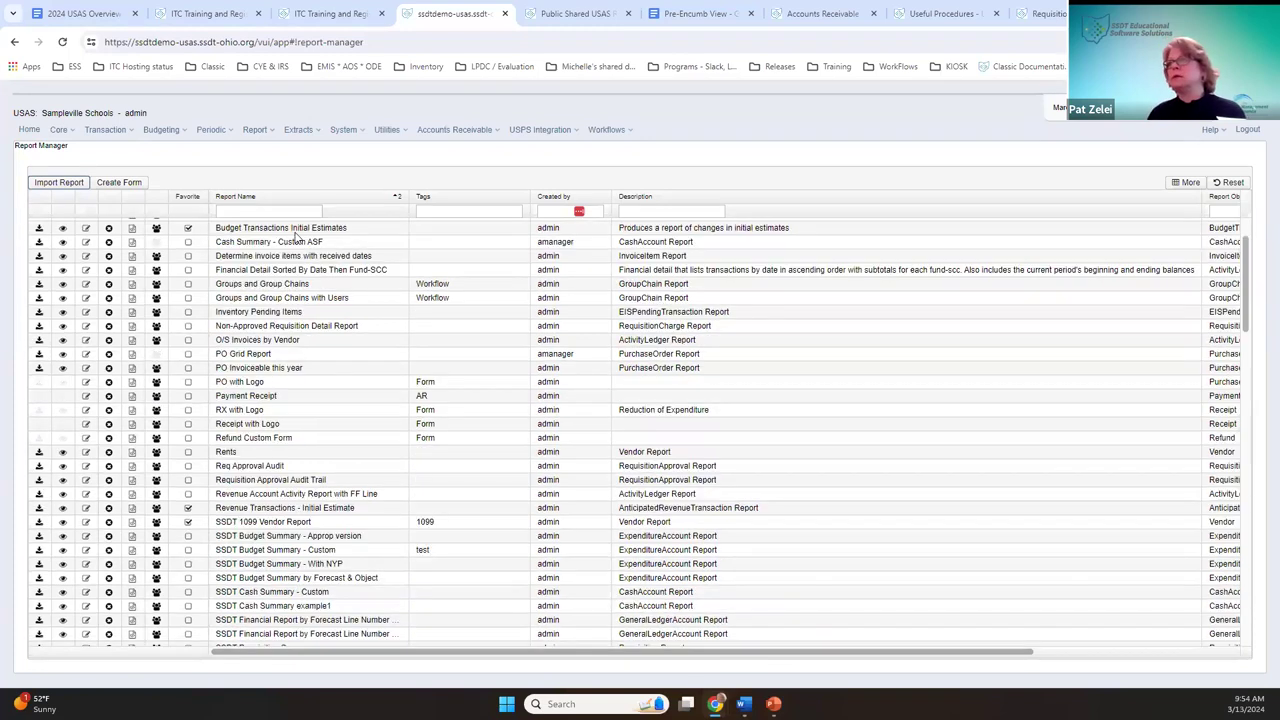
{"action": "left_click", "coordinate": [287, 210]}
{"action": "type", "text": "ssdt re"}
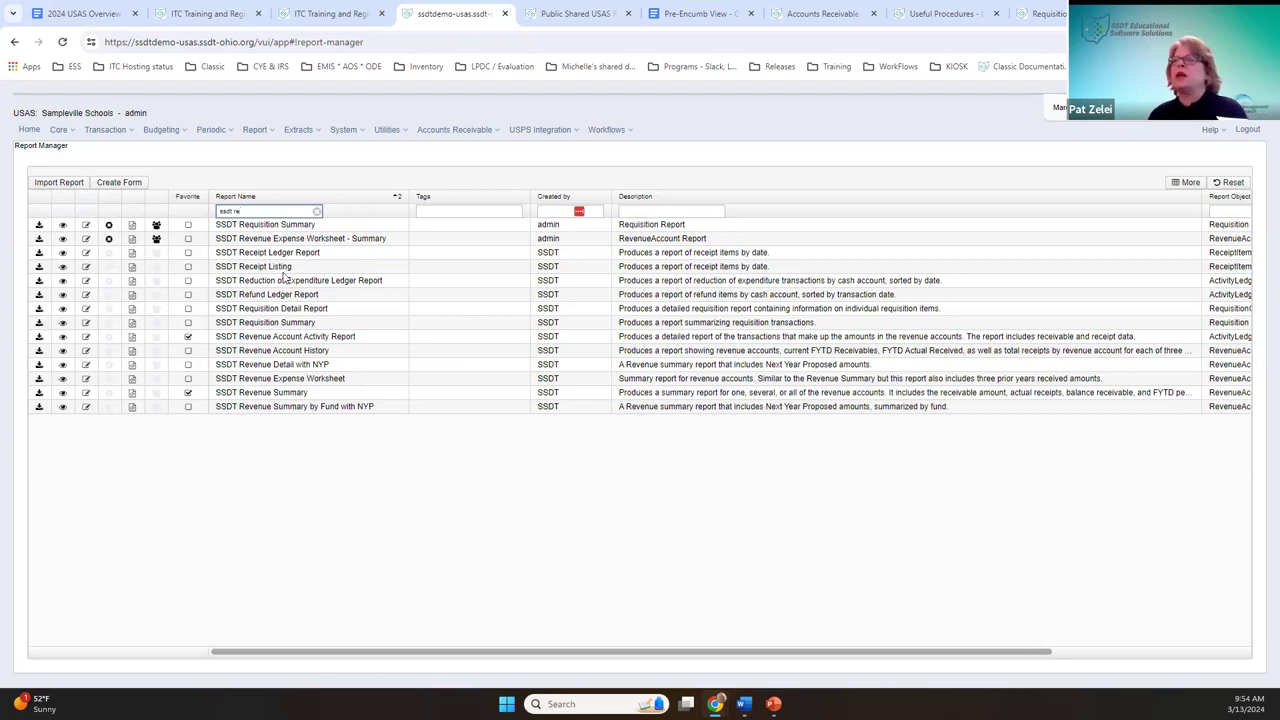
Step: Generate the SSDT Requisition Detail Report with transaction start date 07/01/23 and end date 07/31/23
{"action": "left_click", "coordinate": [39, 310]}
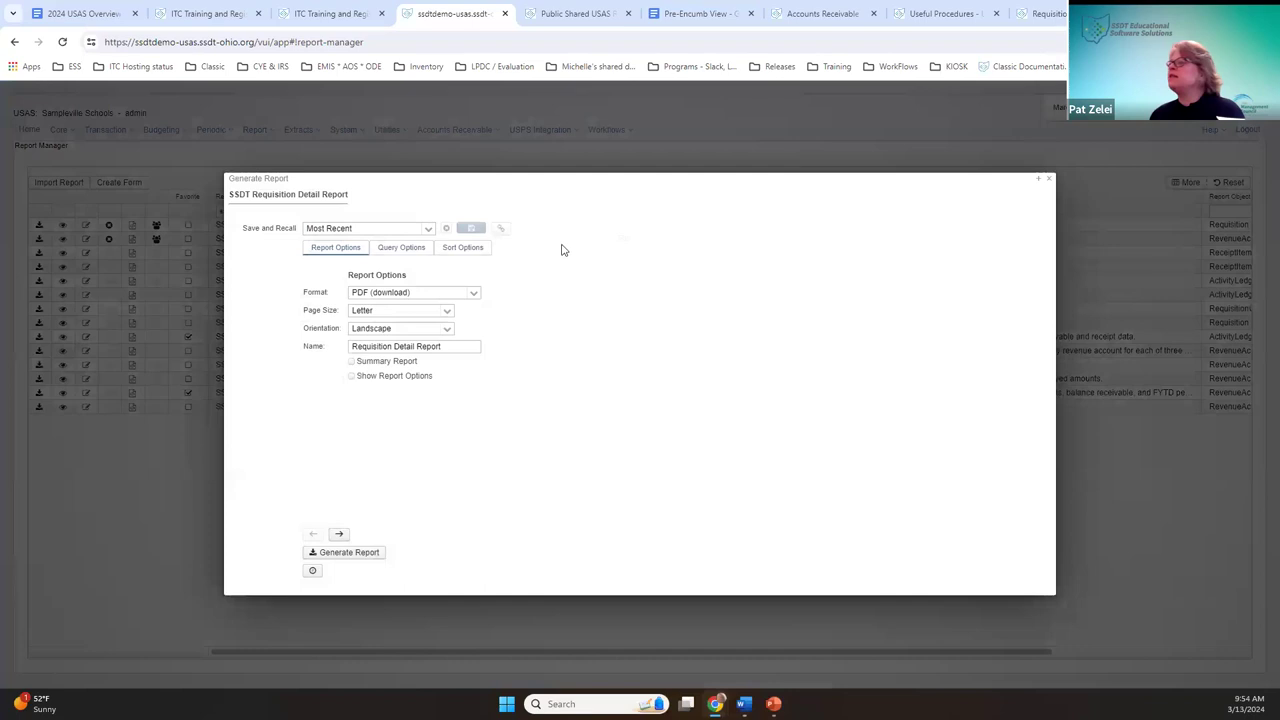
{"action": "left_click", "coordinate": [399, 250]}
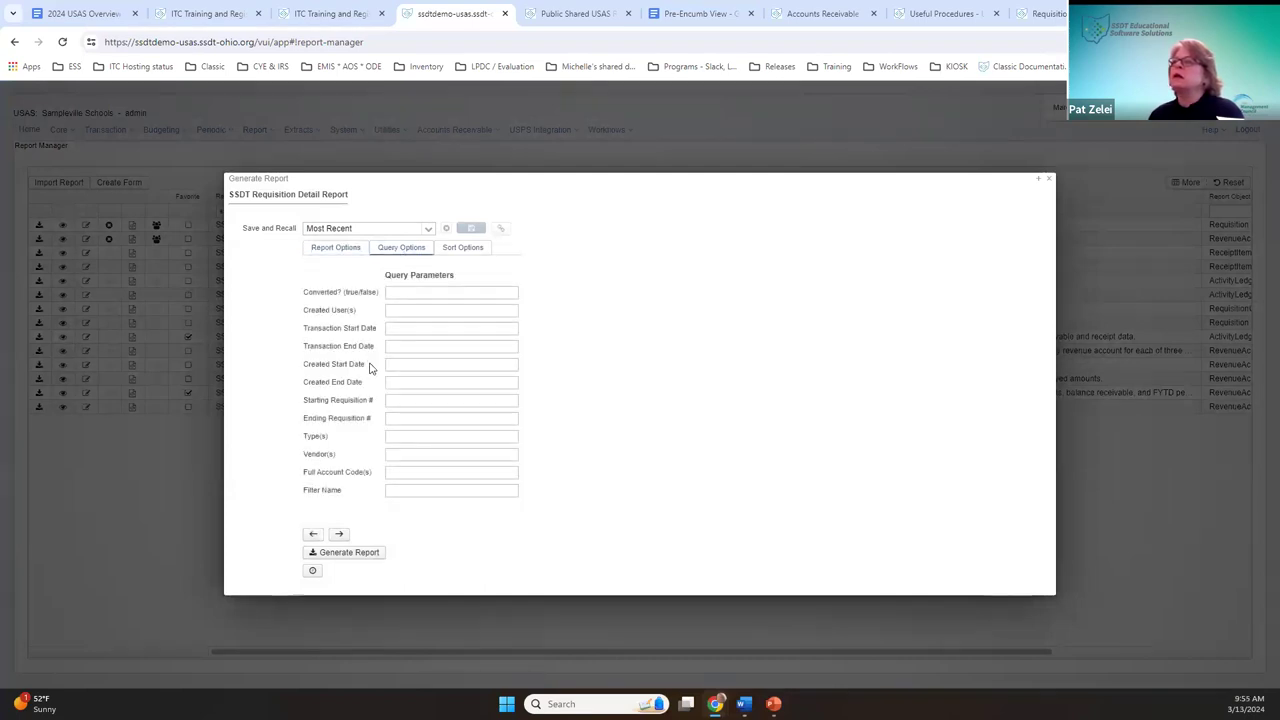
{"action": "left_click", "coordinate": [422, 328]}
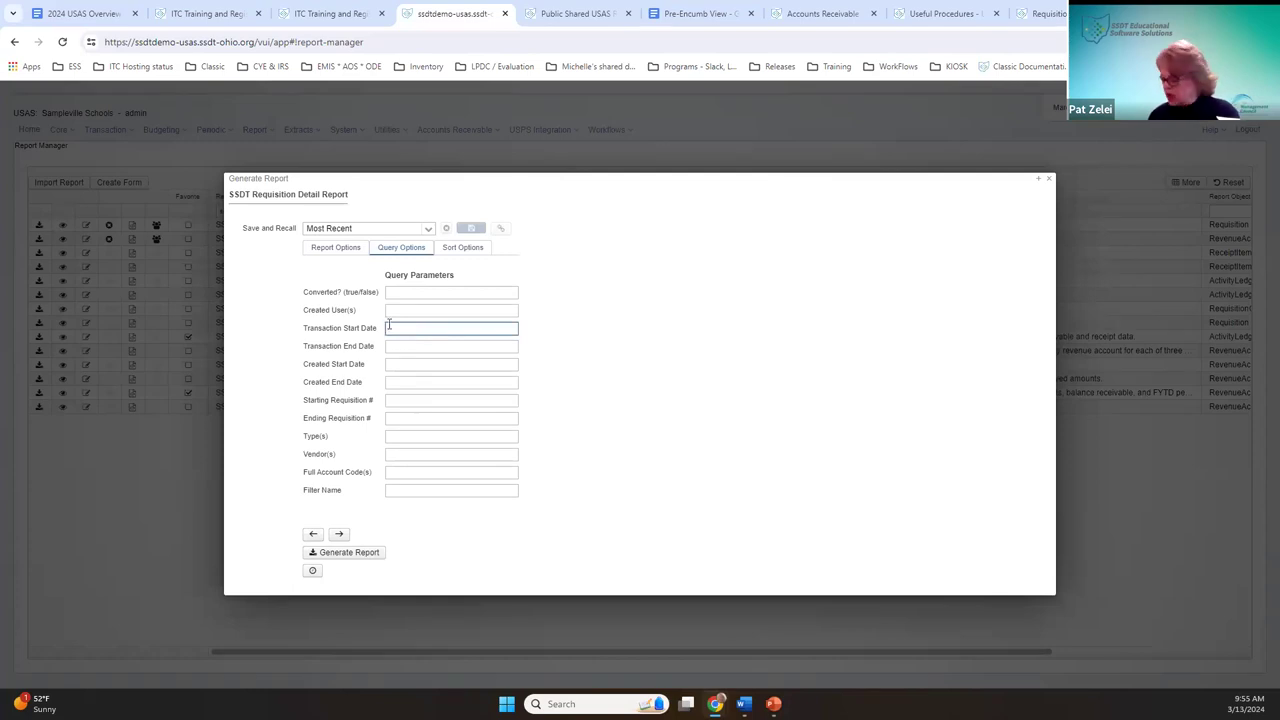
{"action": "key", "text": "Tab"}
{"action": "type", "text": "07"}
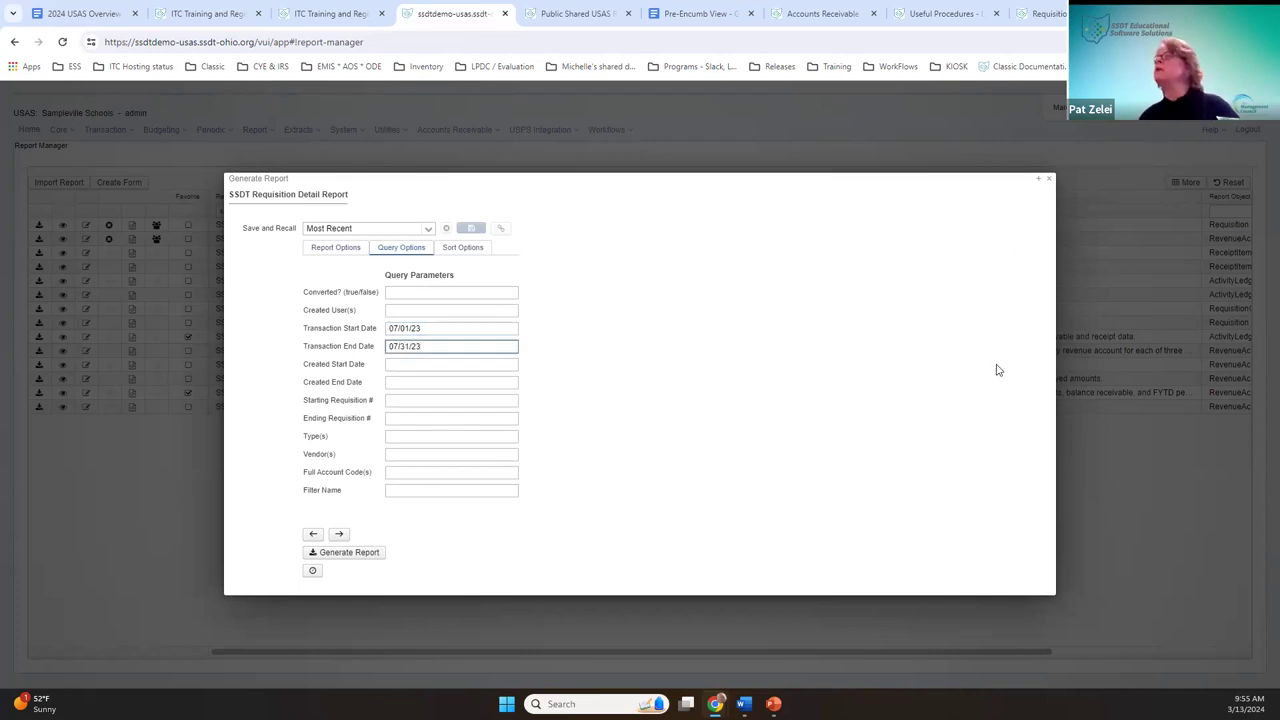
{"action": "left_click", "coordinate": [316, 556]}
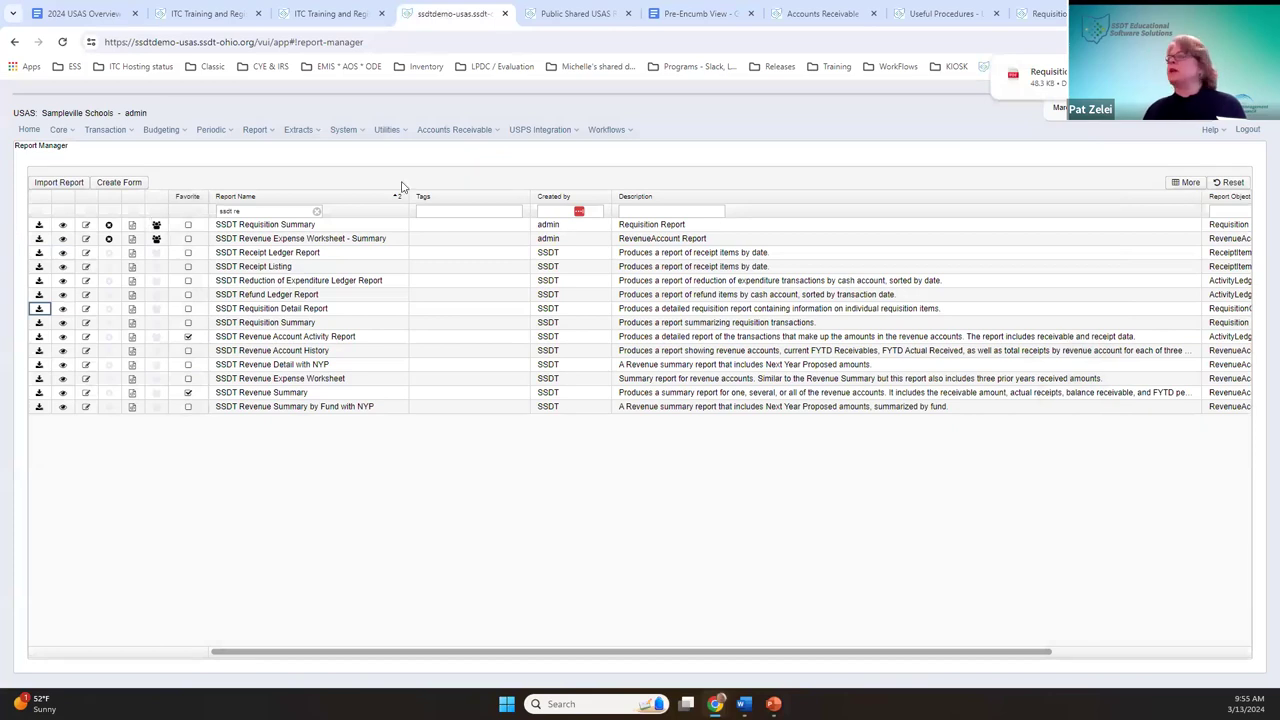
Step: Review the downloaded Requisition Detail Report PDF and close it
{"action": "left_click", "coordinate": [1040, 76]}
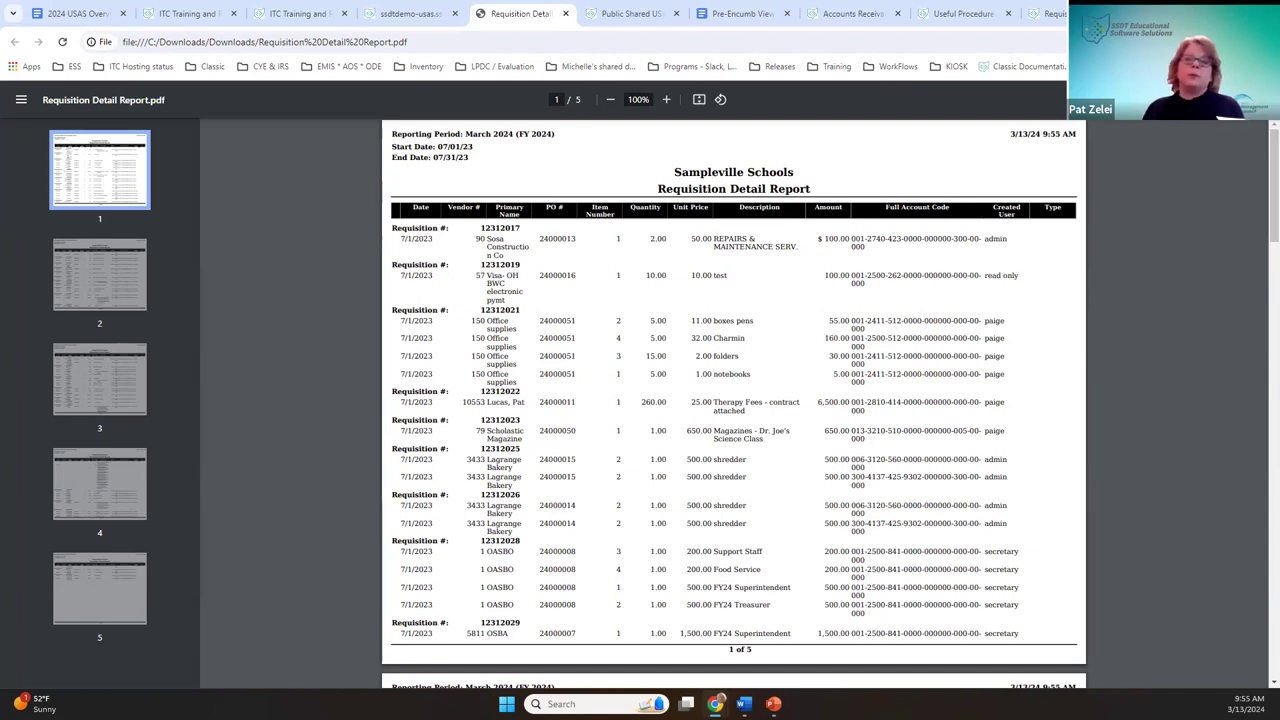
{"action": "left_click", "coordinate": [565, 13]}
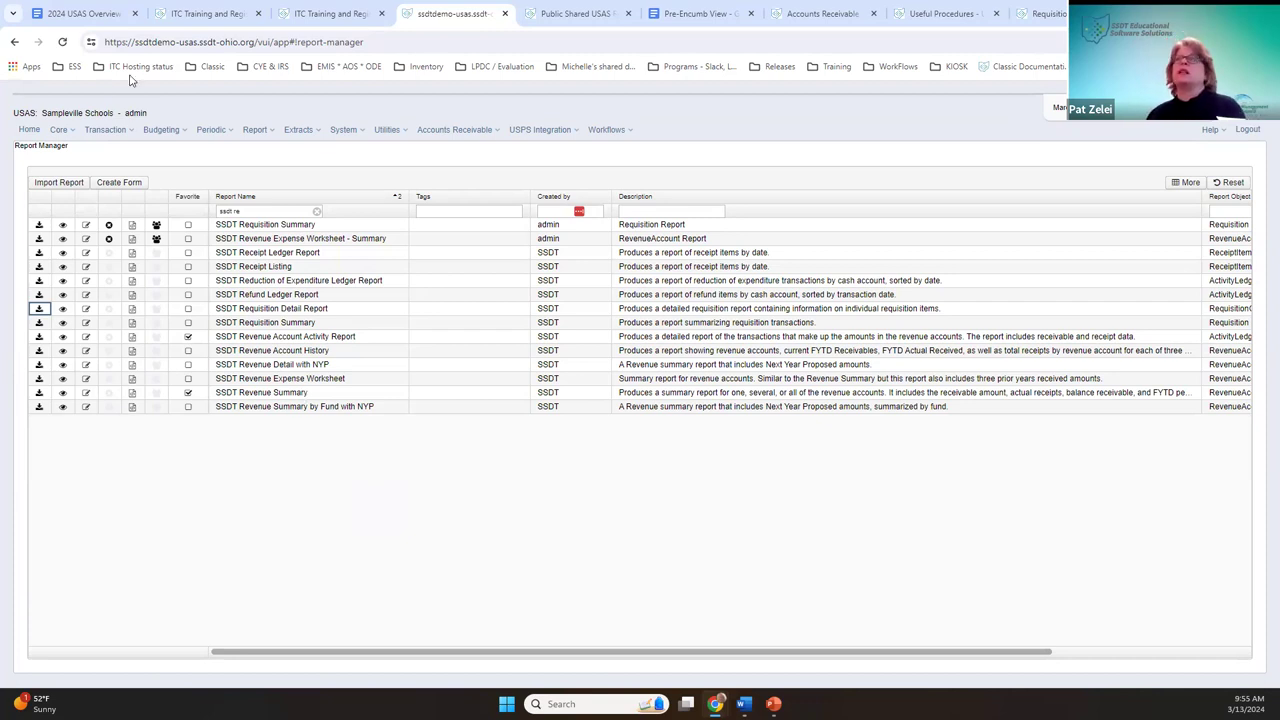
Step: Open the Requisitions grid and filter the Converted column with "f"
{"action": "left_click", "coordinate": [107, 131]}
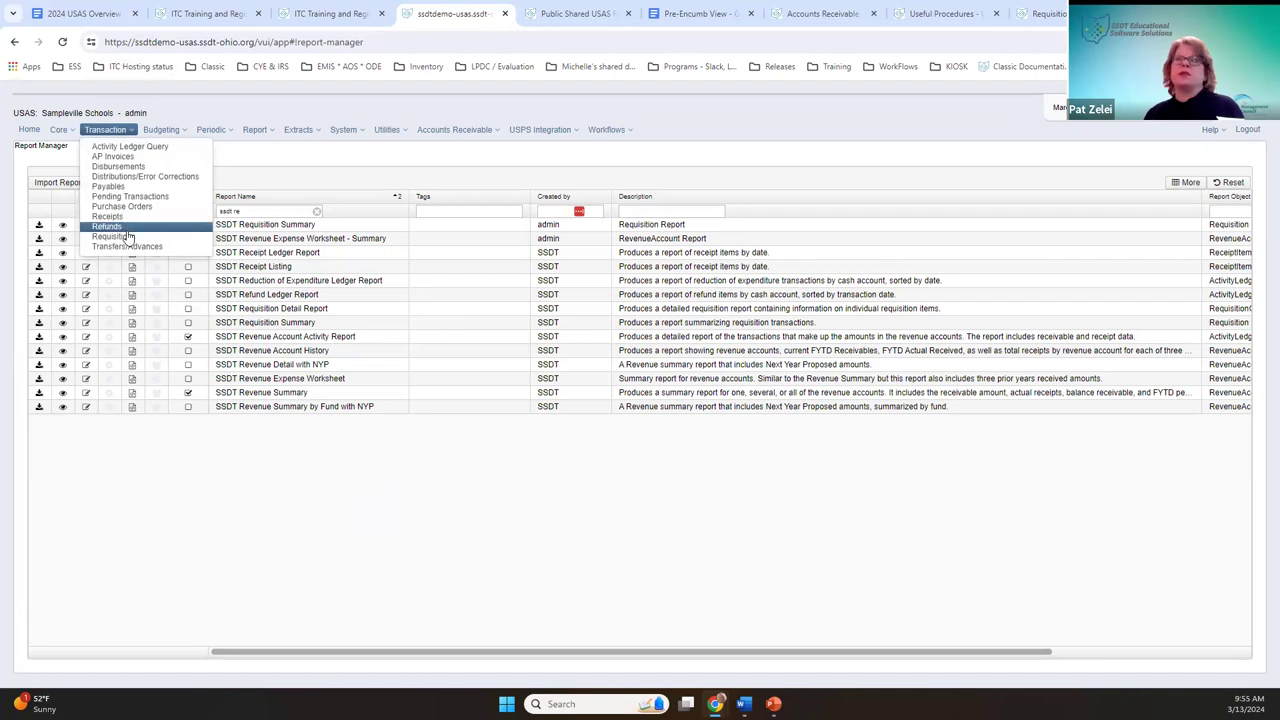
{"action": "left_click", "coordinate": [128, 238]}
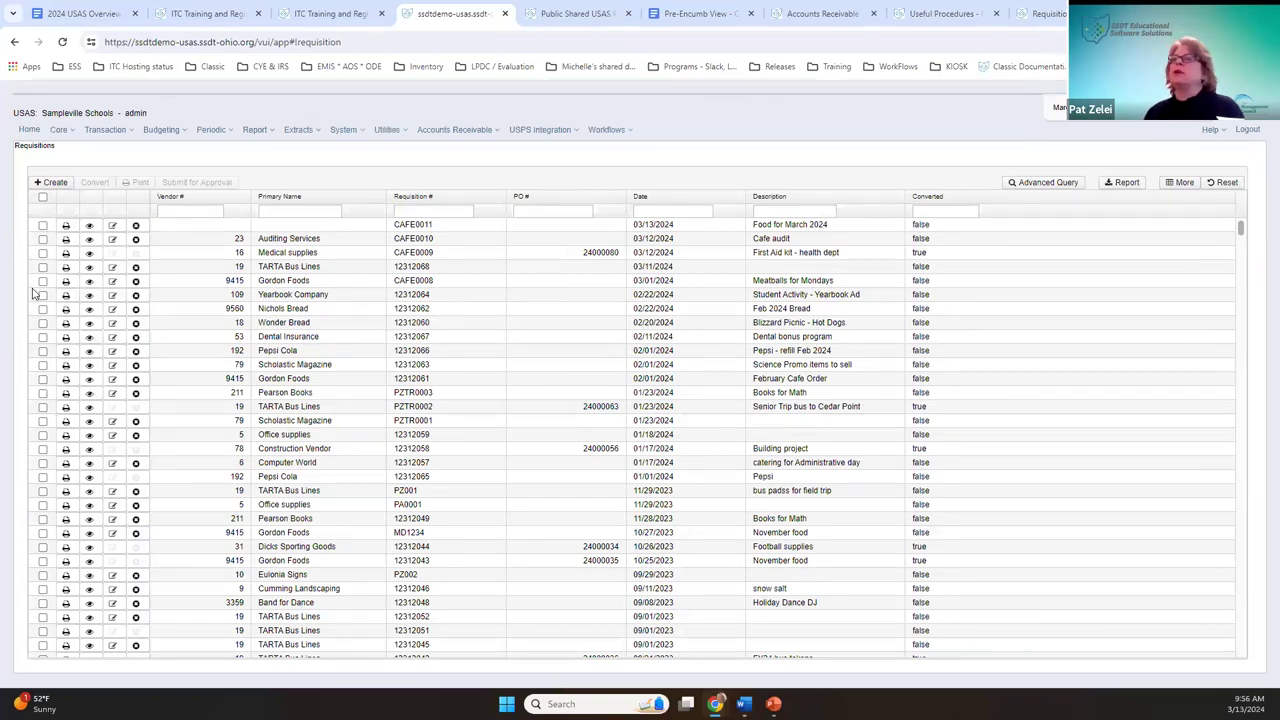
{"action": "left_click", "coordinate": [950, 211]}
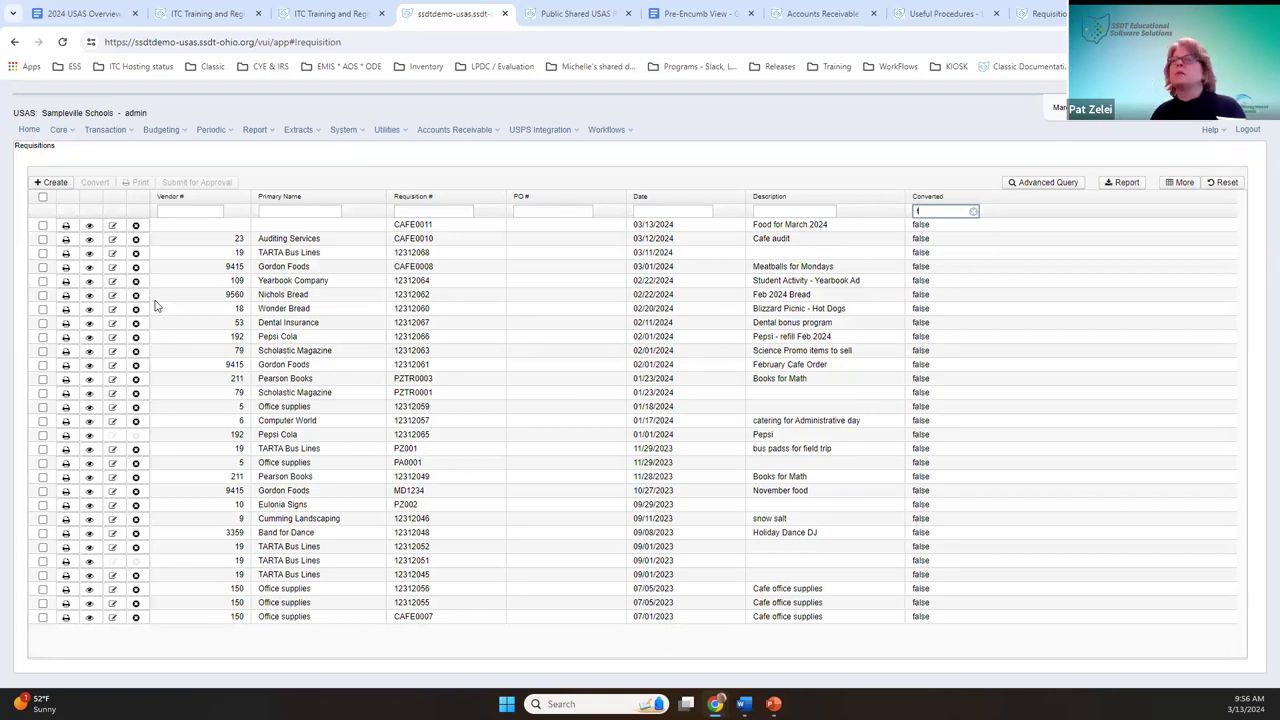
Step: Try to convert the Auditing Services "Cafe audit" and "Pepsi - refill Feb 2024" requisitions into purchase orders, and close the conversion results
{"action": "left_click", "coordinate": [42, 338]}
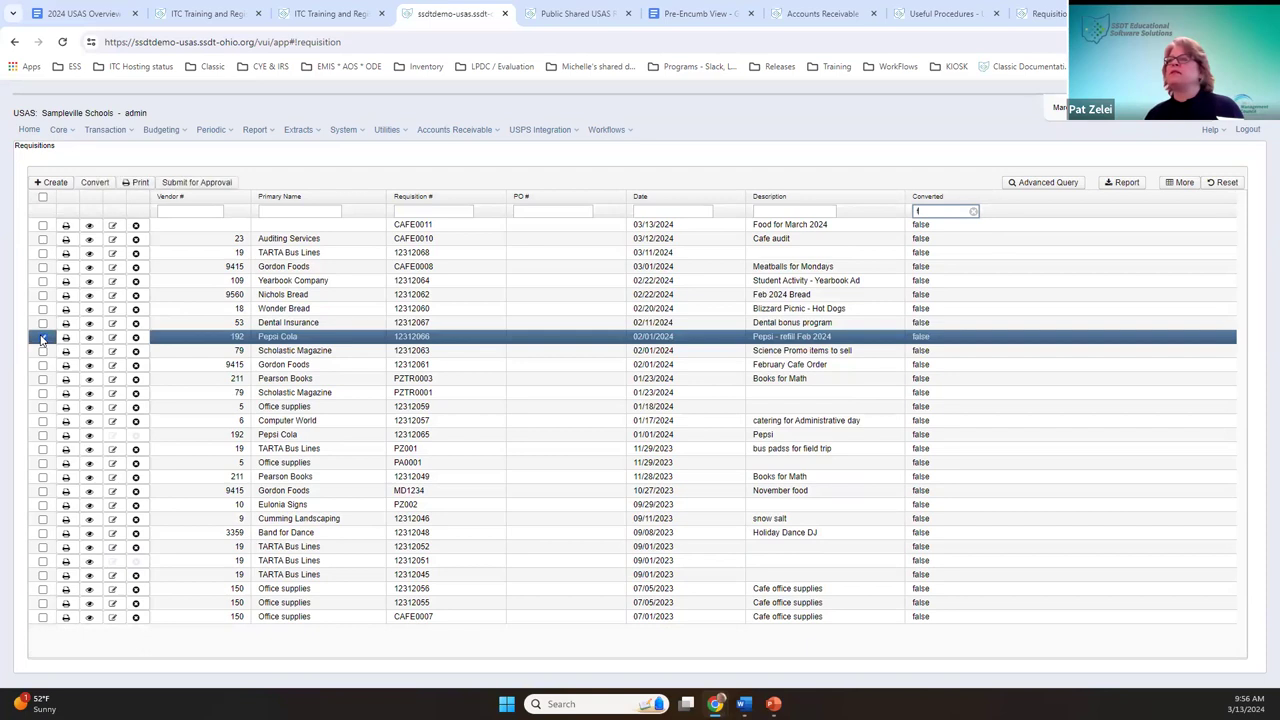
{"action": "left_click", "coordinate": [42, 240]}
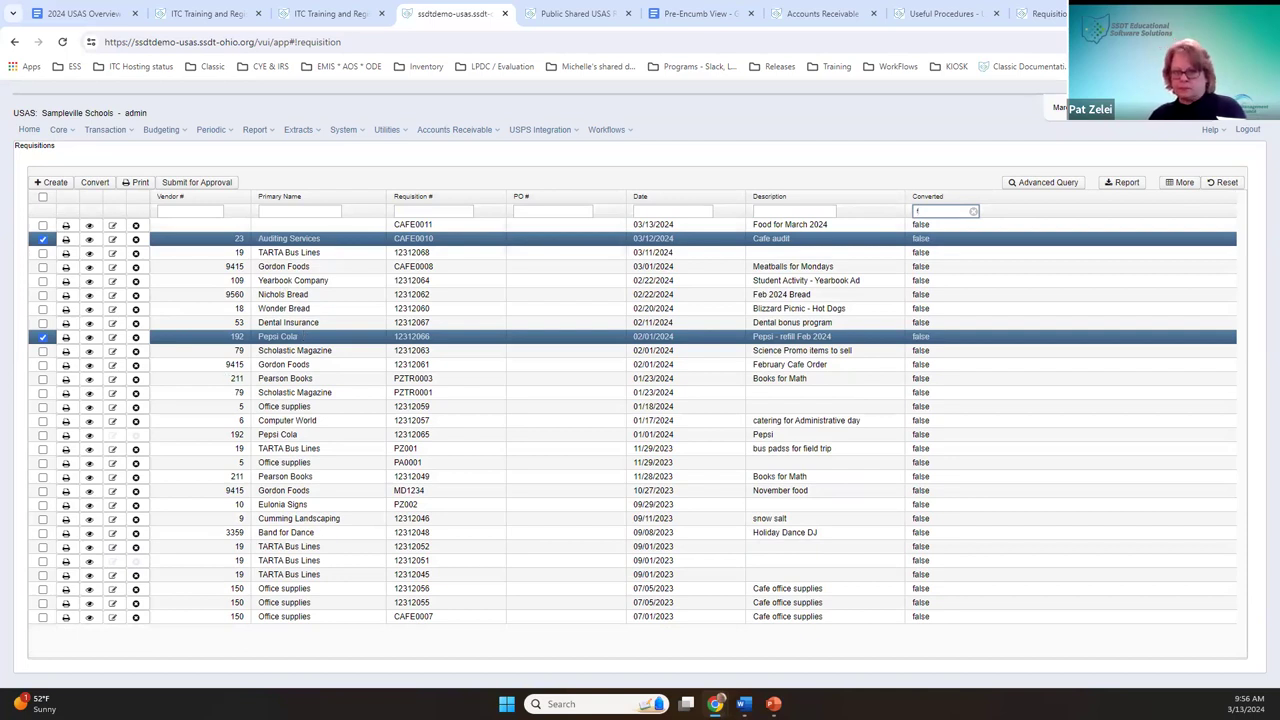
{"action": "left_click", "coordinate": [95, 183]}
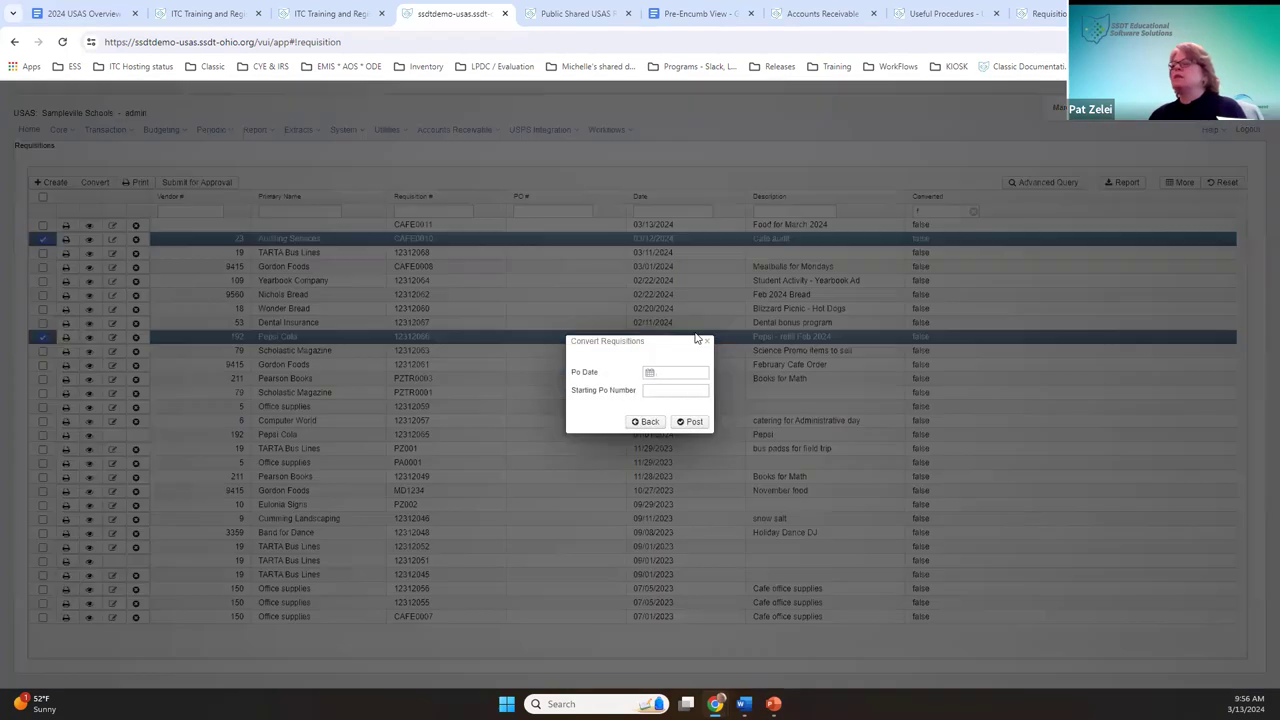
{"action": "left_click", "coordinate": [649, 372]}
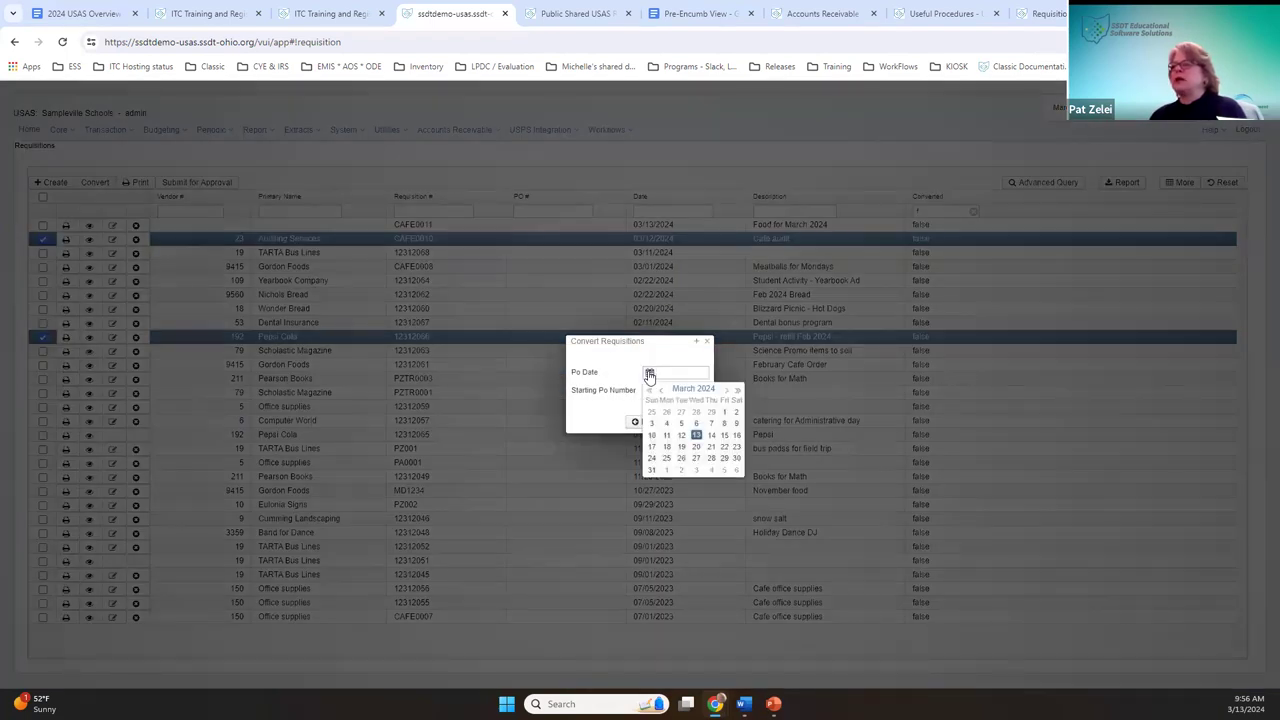
{"action": "left_click", "coordinate": [675, 373]}
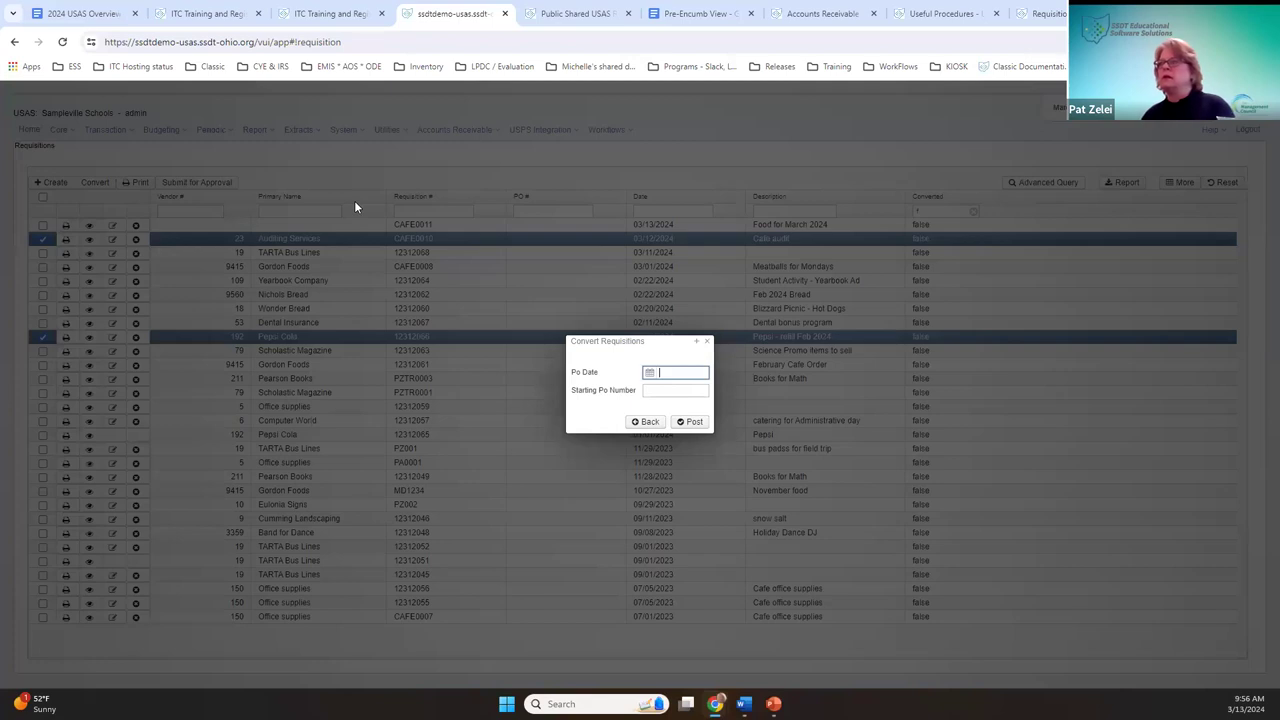
{"action": "left_click", "coordinate": [693, 422]}
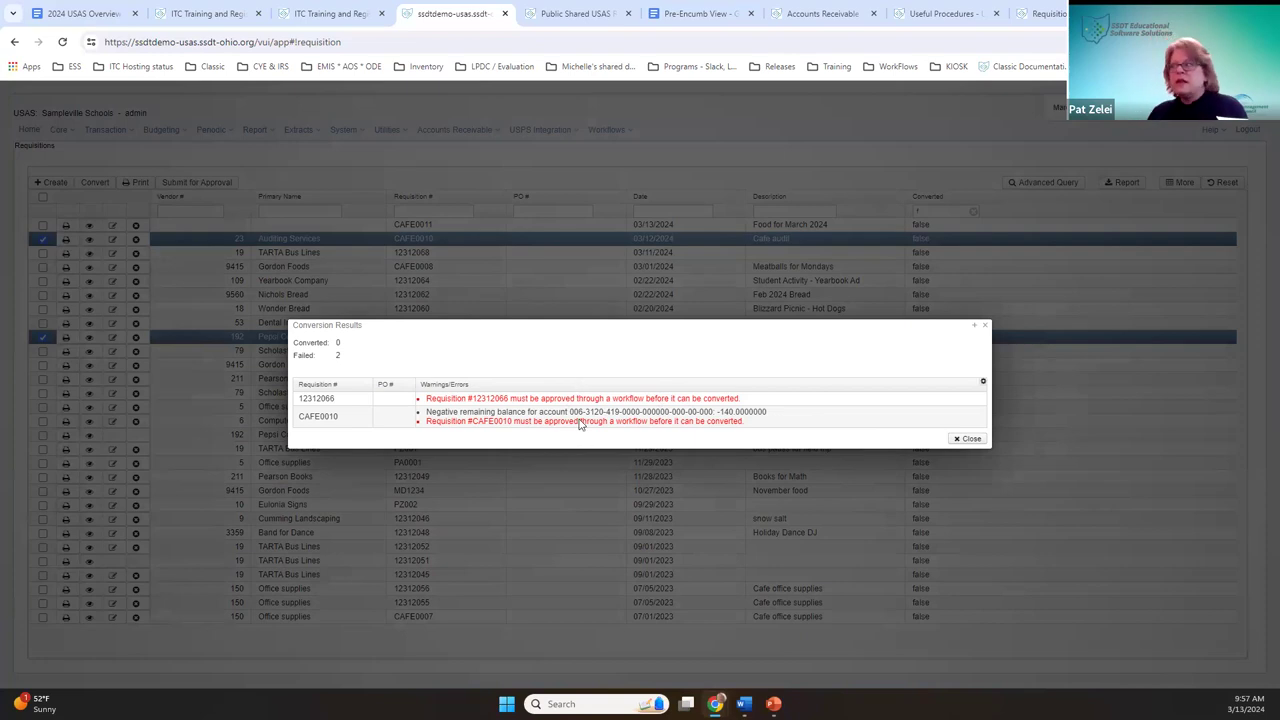
{"action": "left_click", "coordinate": [973, 441]}
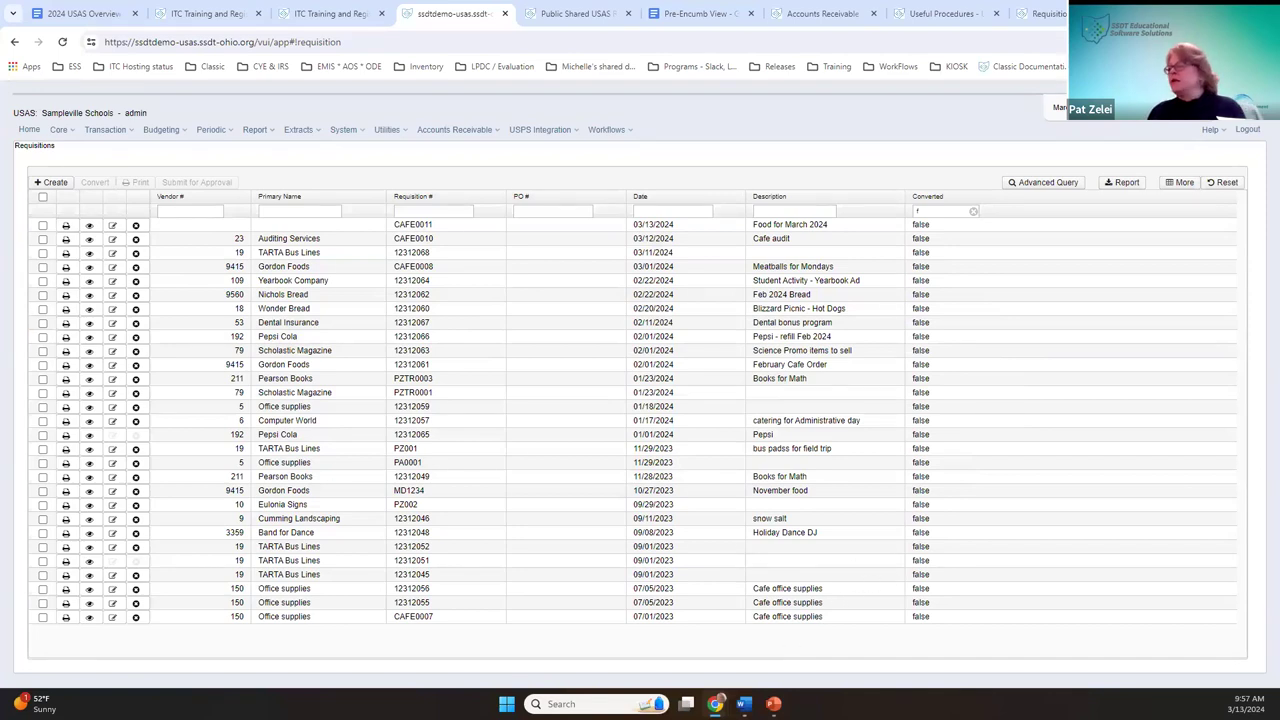
Step: Switch to the PowerPoint presentation and advance past the Requisitions slides to slide 58, Purchase Orders
{"action": "key", "text": "alt+Tab"}
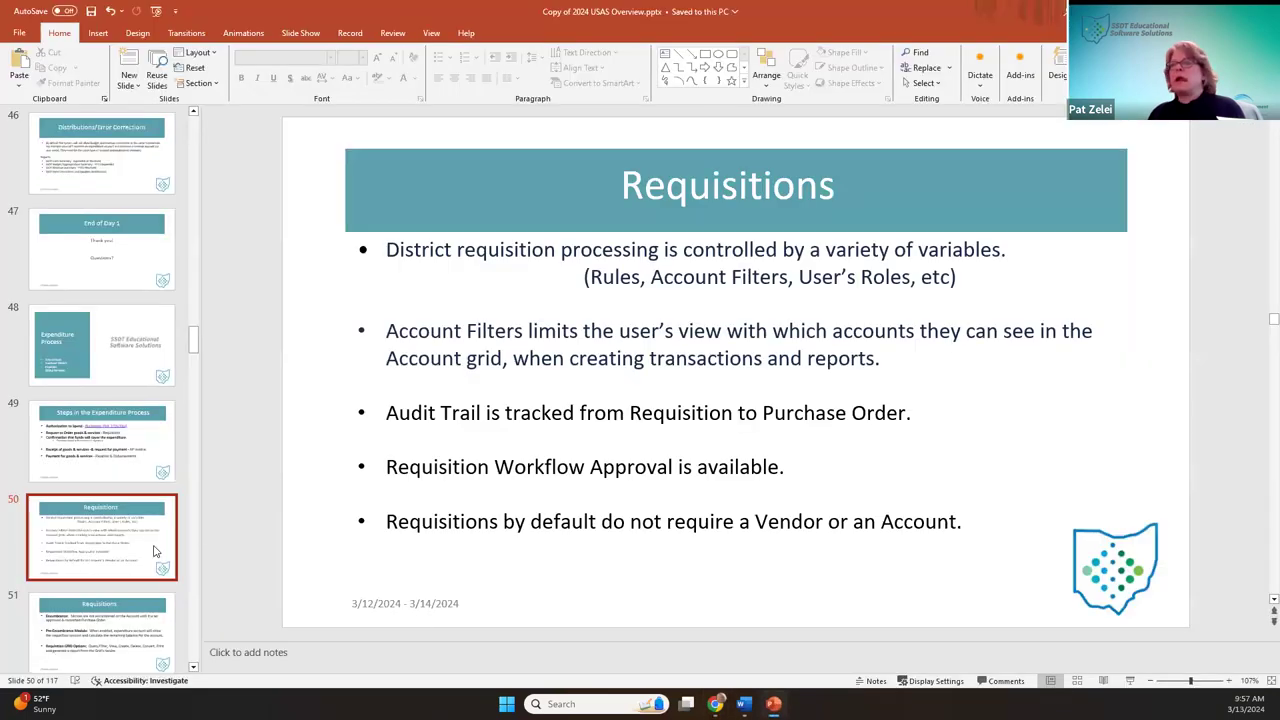
{"action": "left_click", "coordinate": [101, 603]}
{"action": "scroll", "coordinate": [101, 535], "scroll_direction": "down", "scroll_amount": 5}
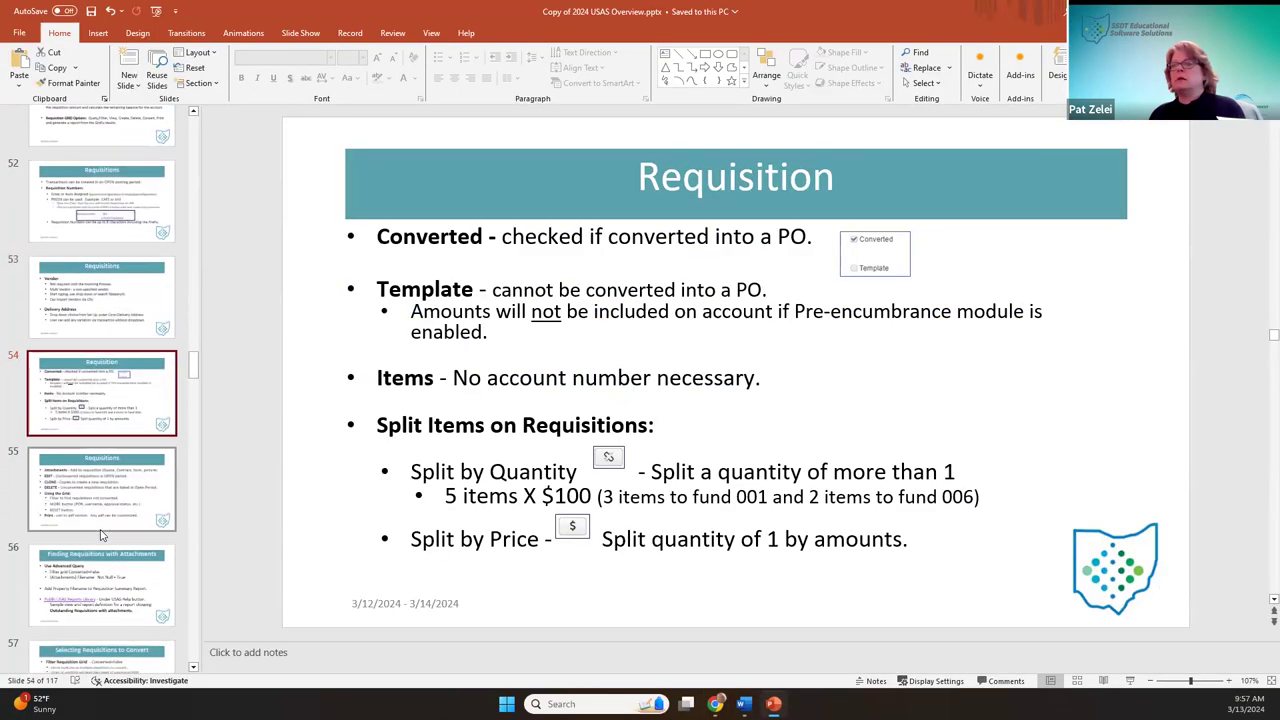
{"action": "left_click", "coordinate": [90, 603]}
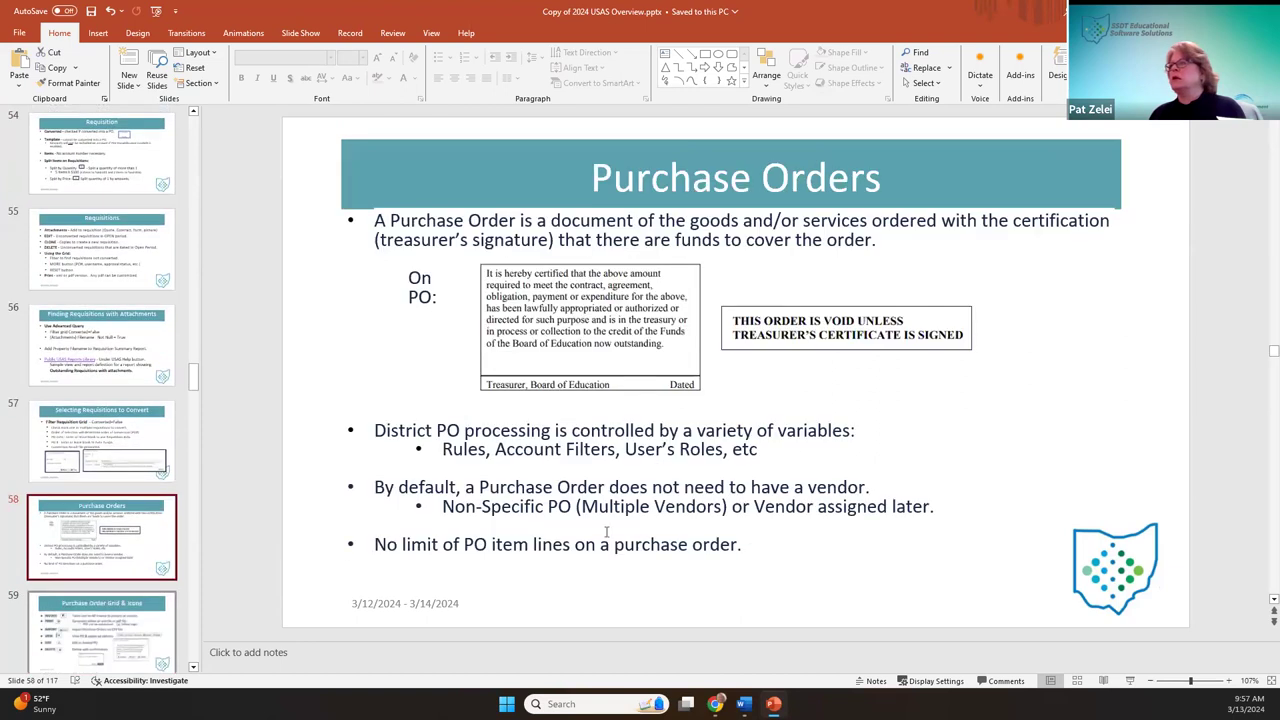
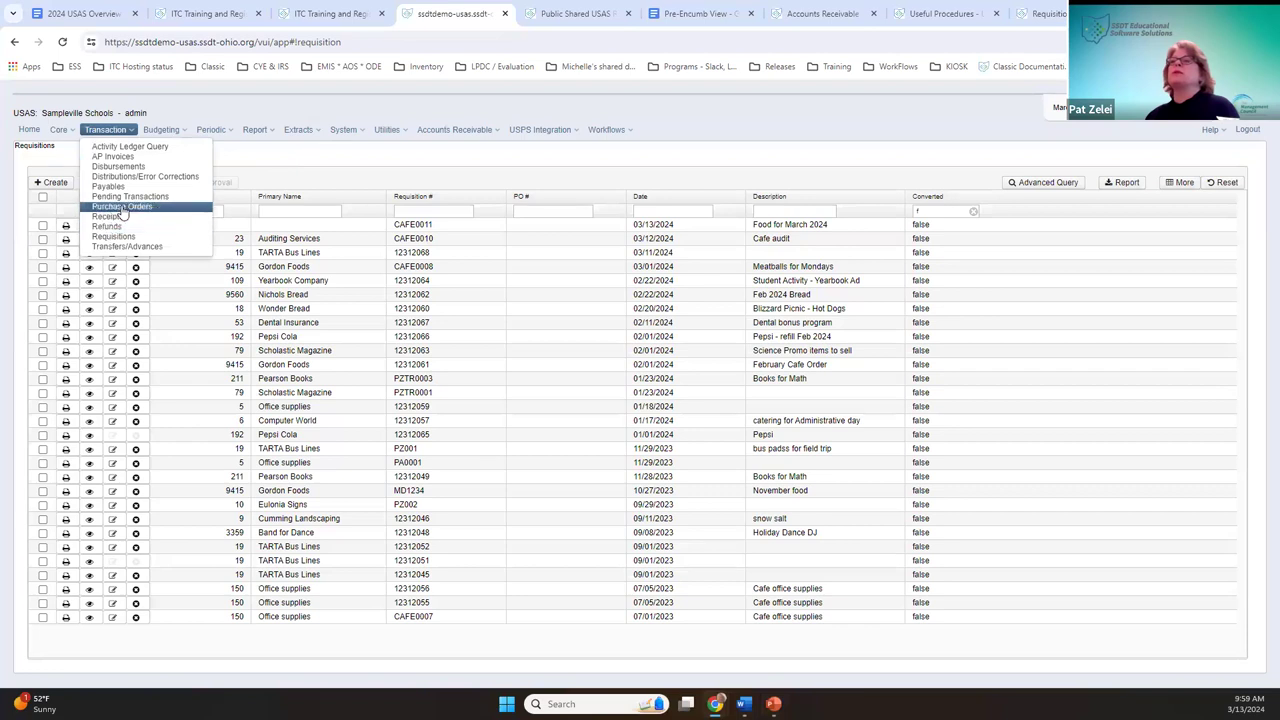
Step: Return to USAS, open the Purchase Orders grid, and look over the blank purchase order form without saving
{"action": "left_click", "coordinate": [122, 207]}
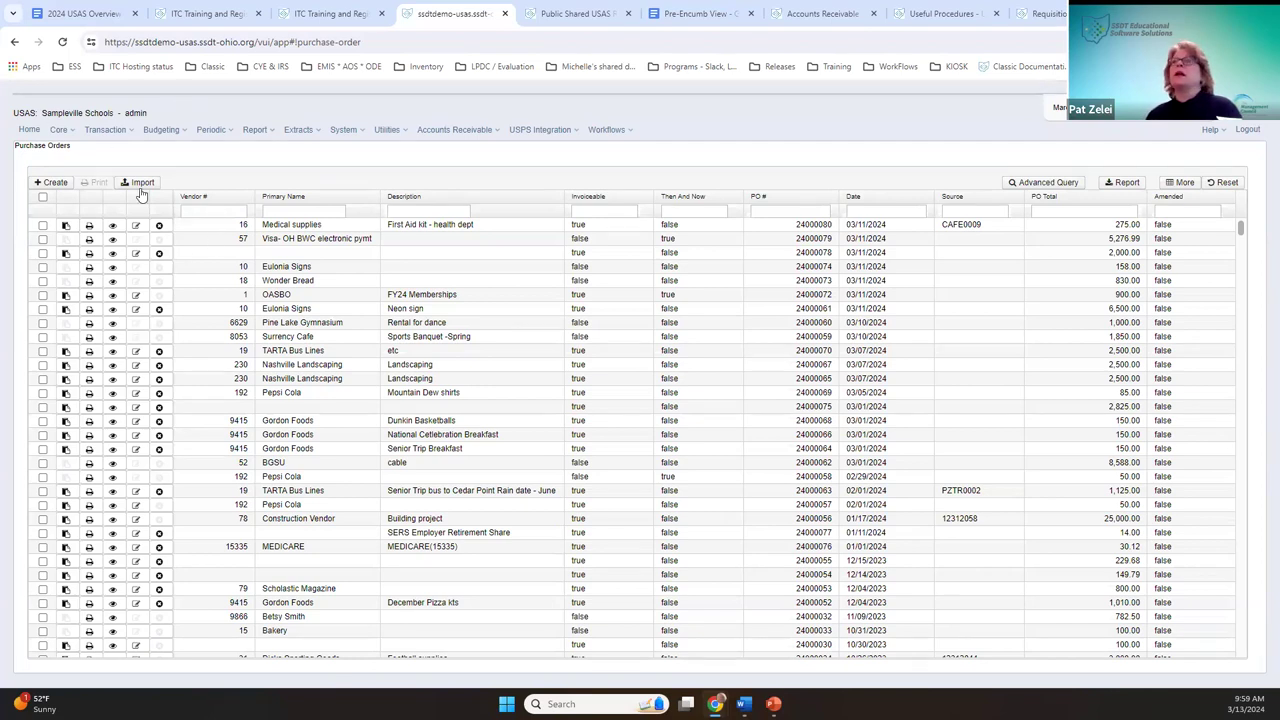
{"action": "left_click", "coordinate": [56, 183]}
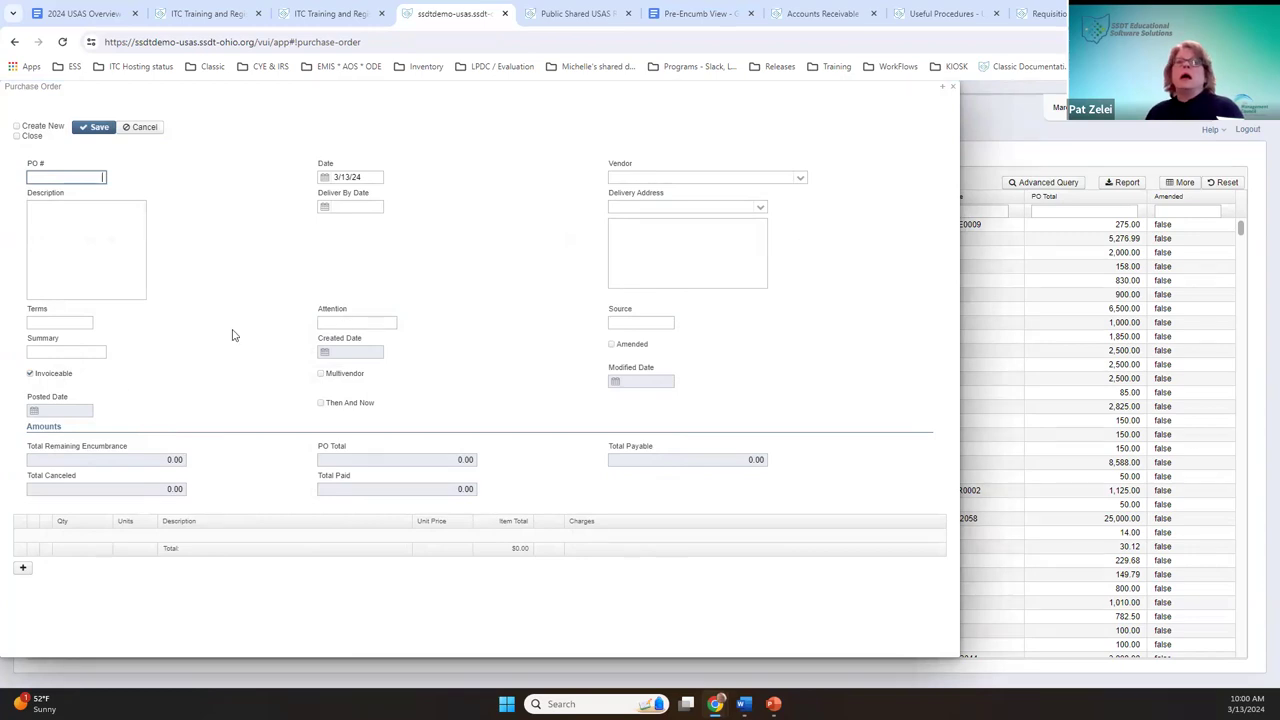
{"action": "left_click", "coordinate": [951, 92]}
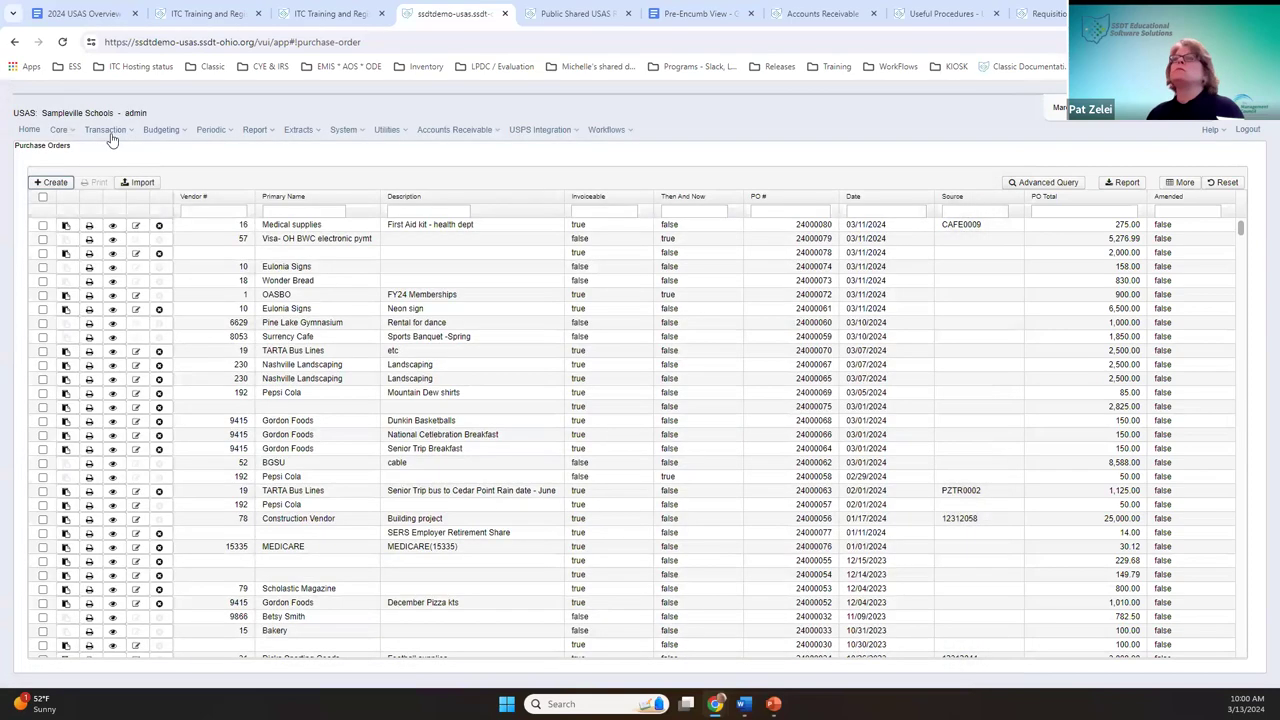
Step: Open Delivery Addresses, toggle the active status of both Cotton addresses, and restore their original settings
{"action": "left_click", "coordinate": [60, 130]}
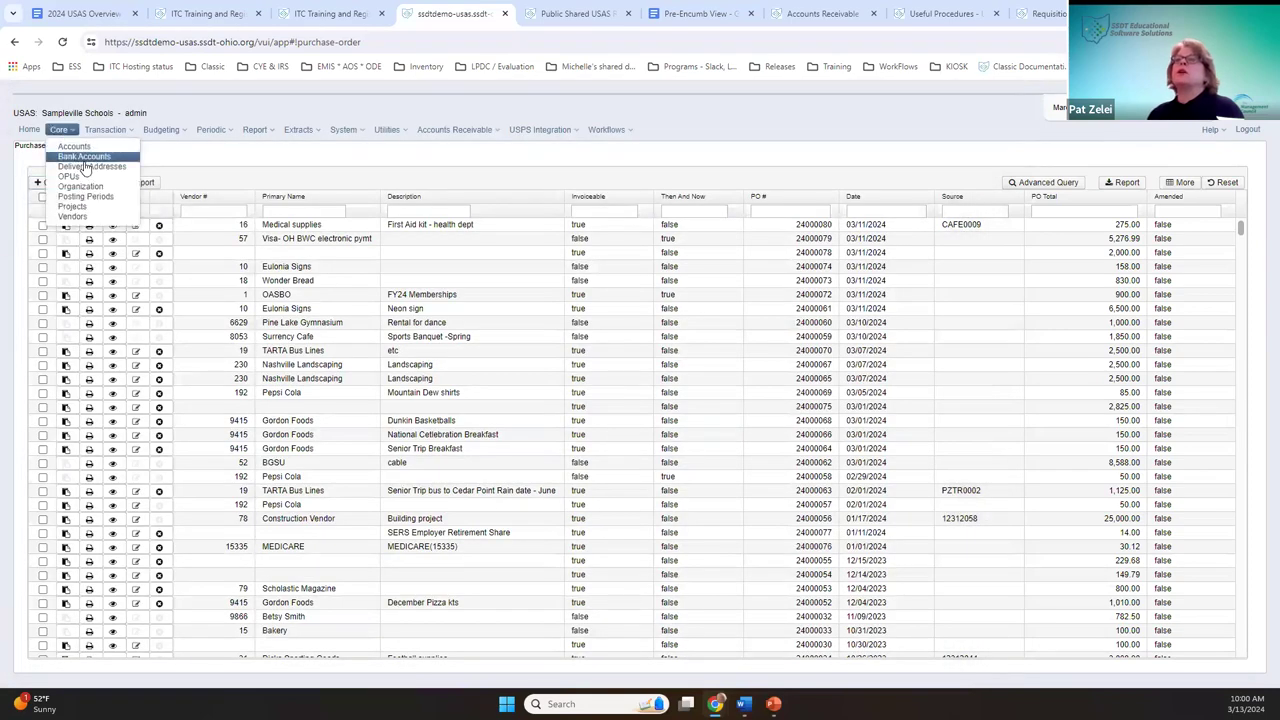
{"action": "left_click", "coordinate": [90, 166]}
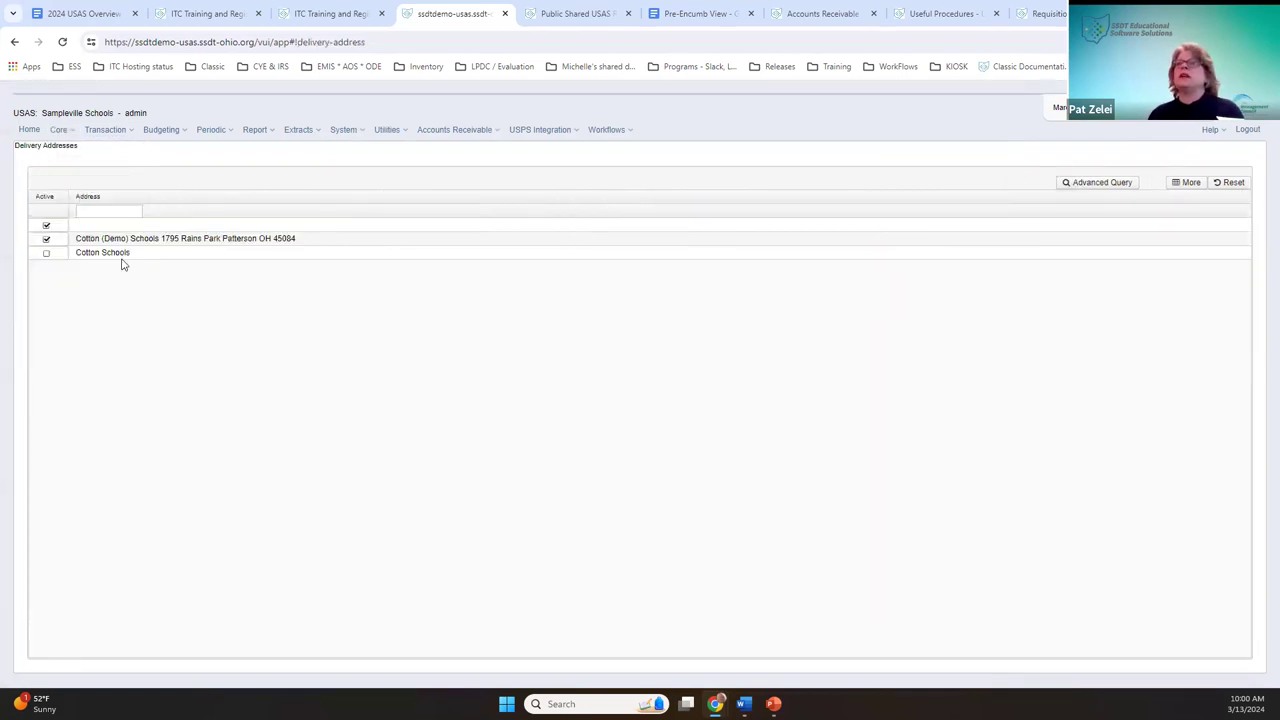
{"action": "left_click", "coordinate": [46, 240]}
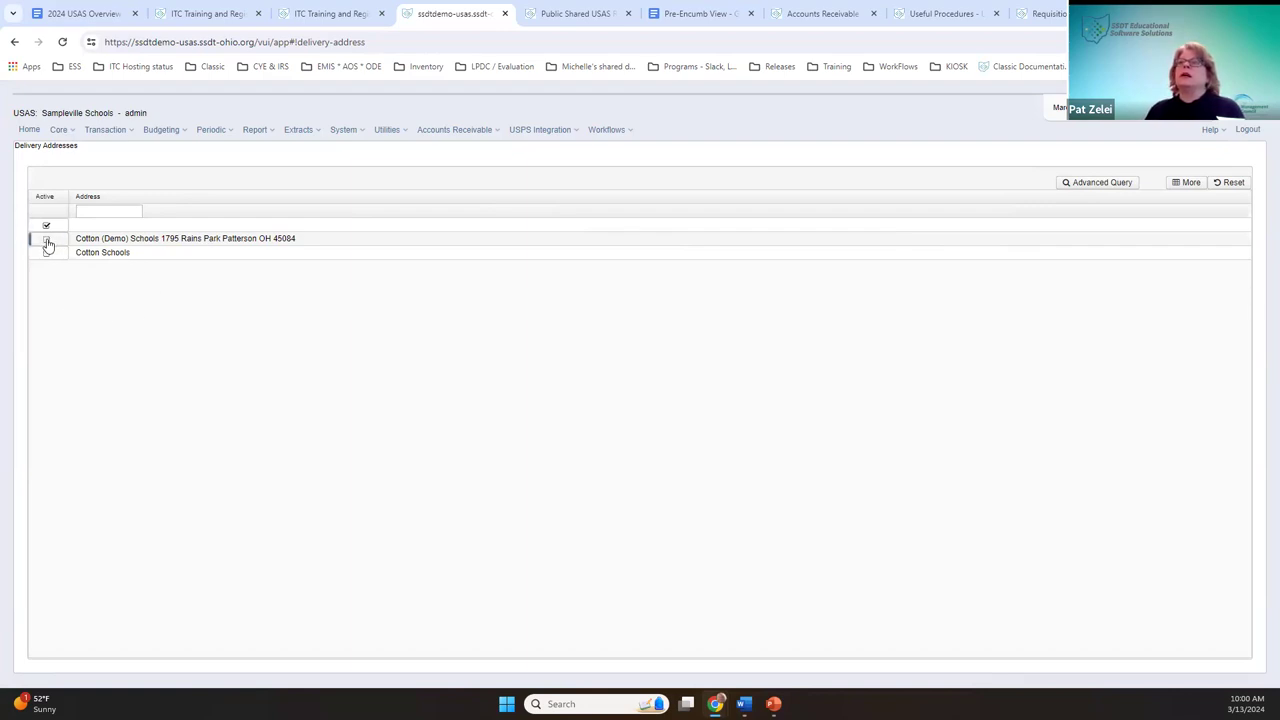
{"action": "left_click", "coordinate": [46, 252]}
{"action": "left_click", "coordinate": [46, 240]}
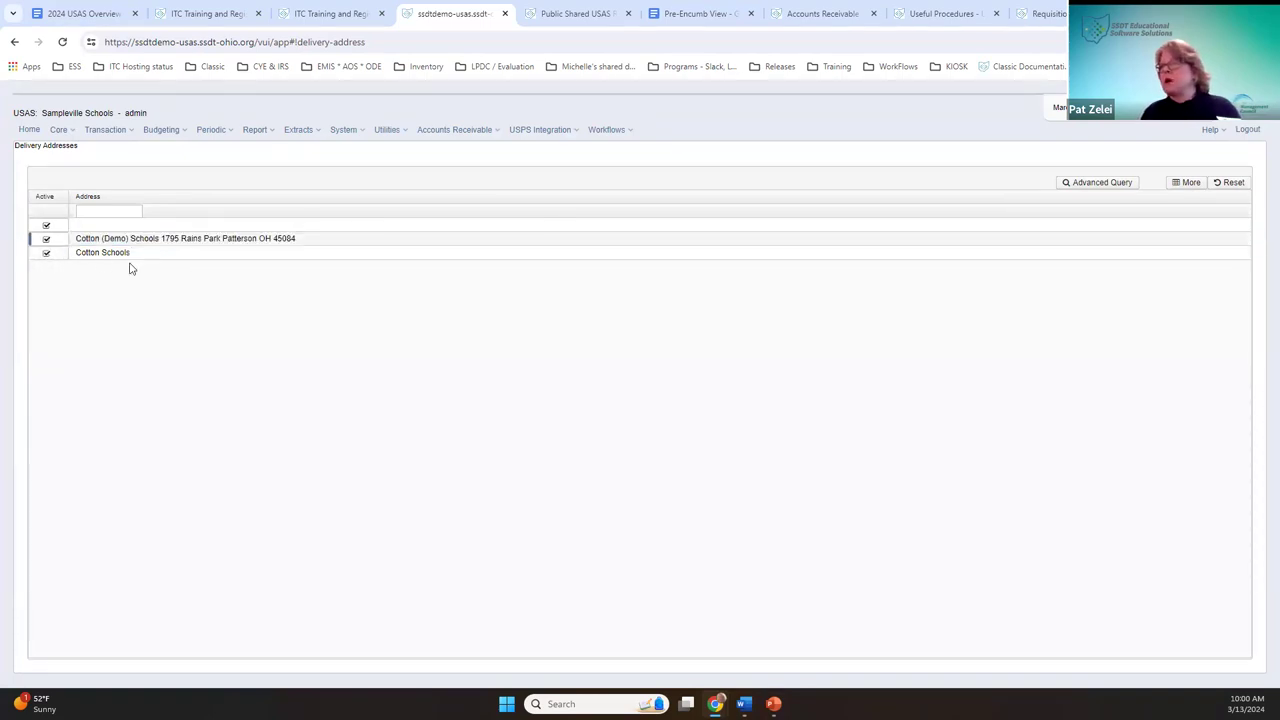
{"action": "left_click", "coordinate": [47, 255]}
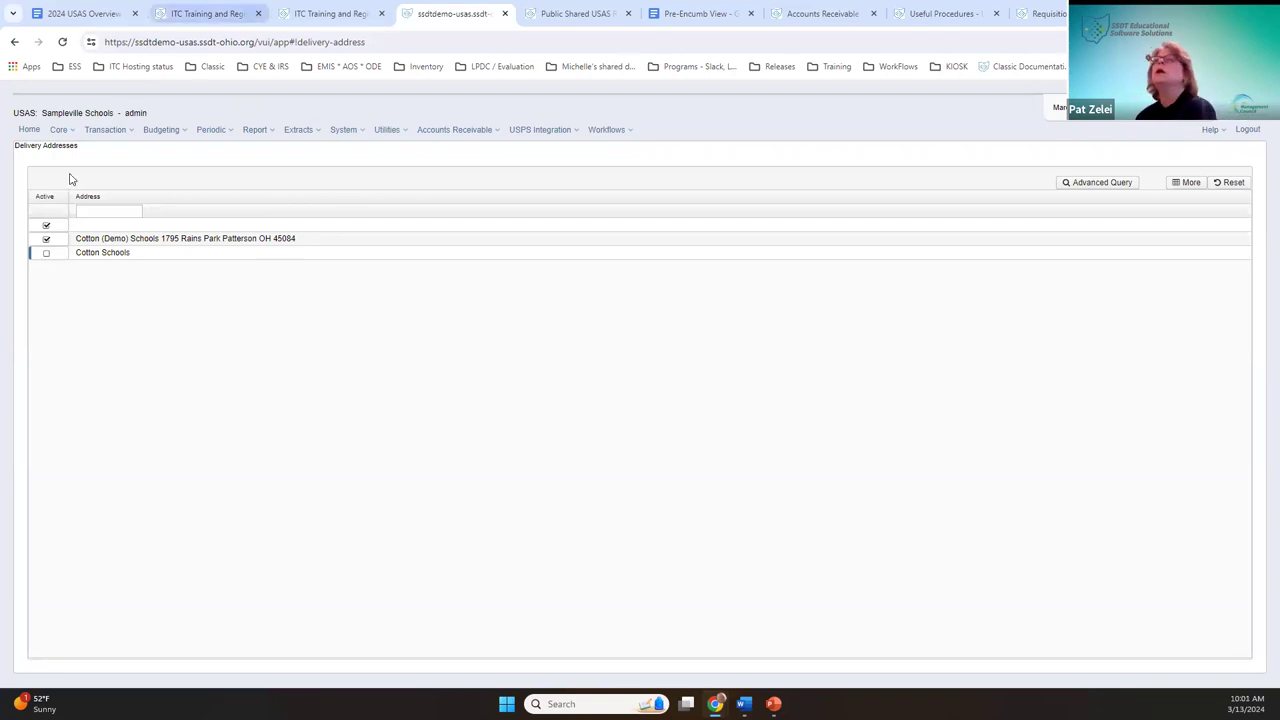
Step: Reopen the Purchase Orders grid and filter it with "=" and the exact PO number of the BGSU cable order
{"action": "left_click", "coordinate": [108, 131]}
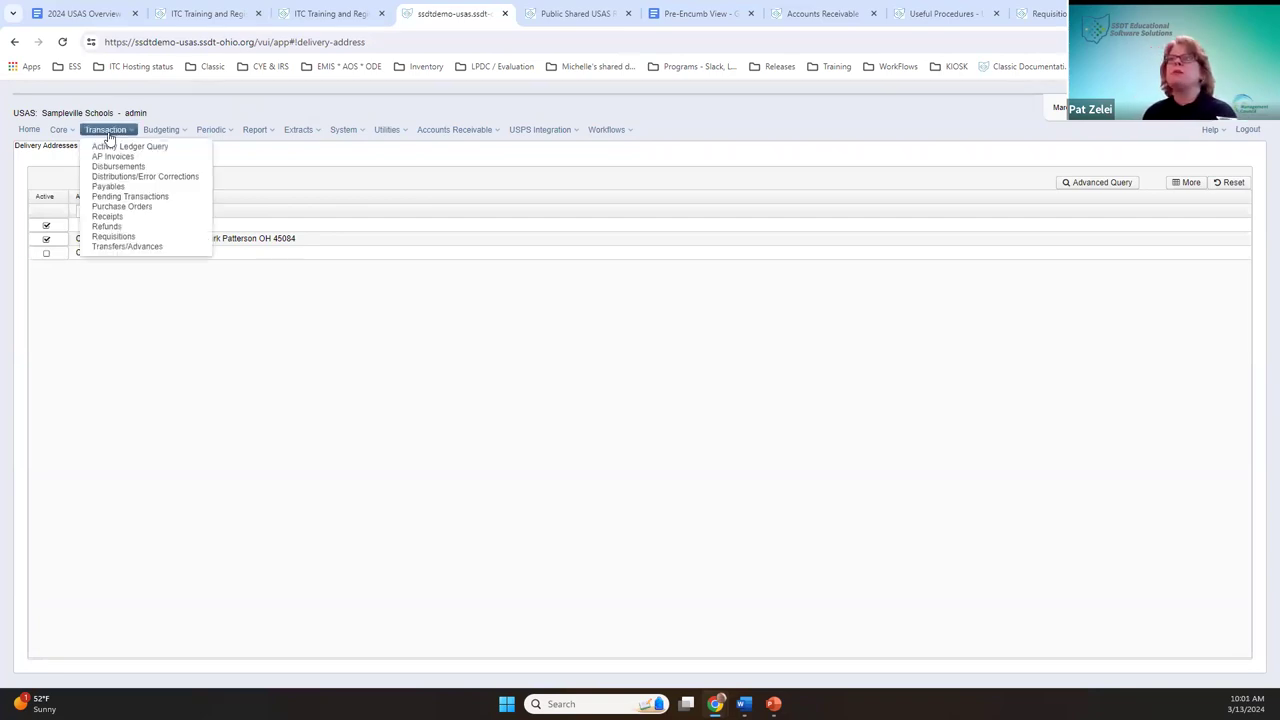
{"action": "left_click", "coordinate": [115, 206]}
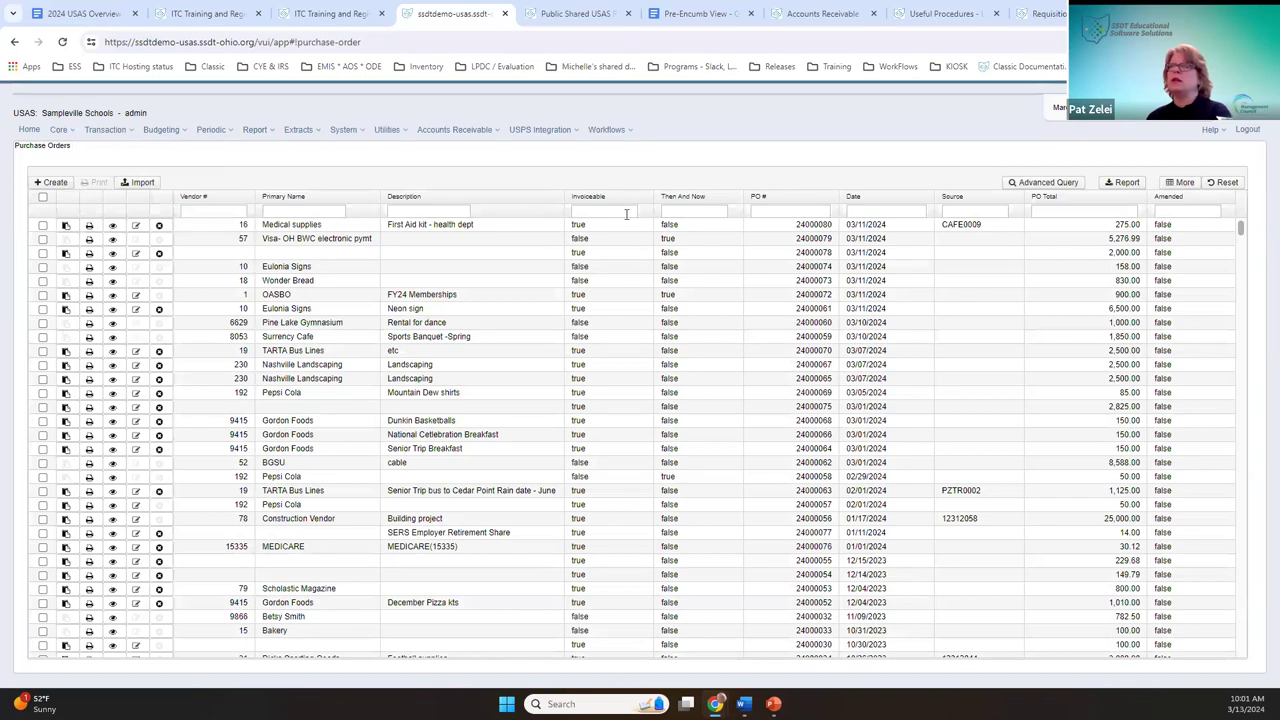
{"action": "left_click", "coordinate": [778, 210]}
{"action": "type", "text": "4"}
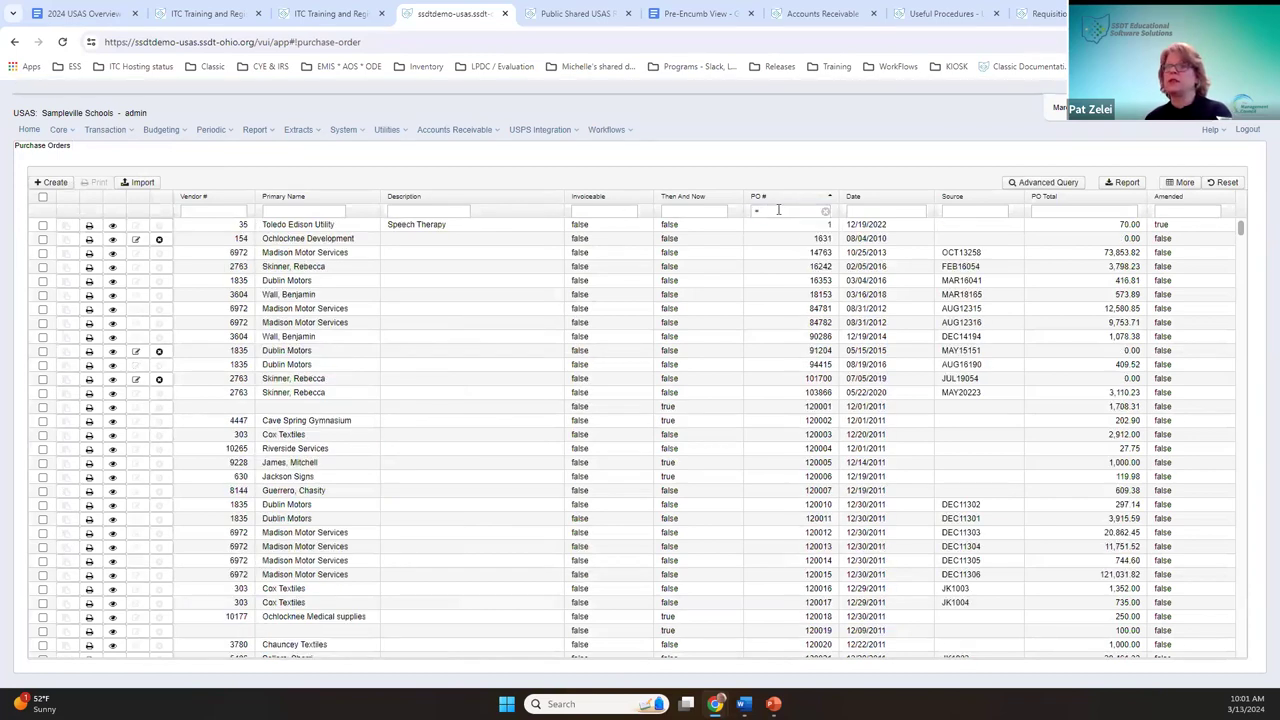
{"action": "left_click", "coordinate": [778, 210]}
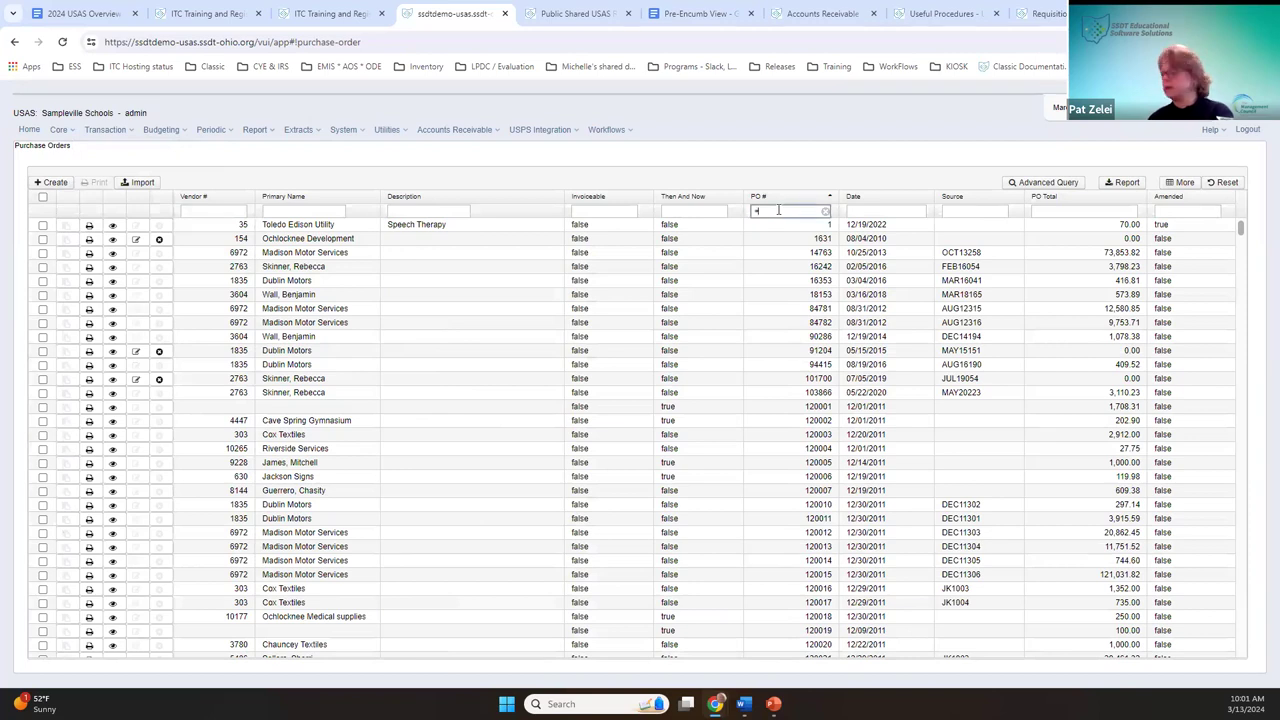
{"action": "type", "text": "24000062"}
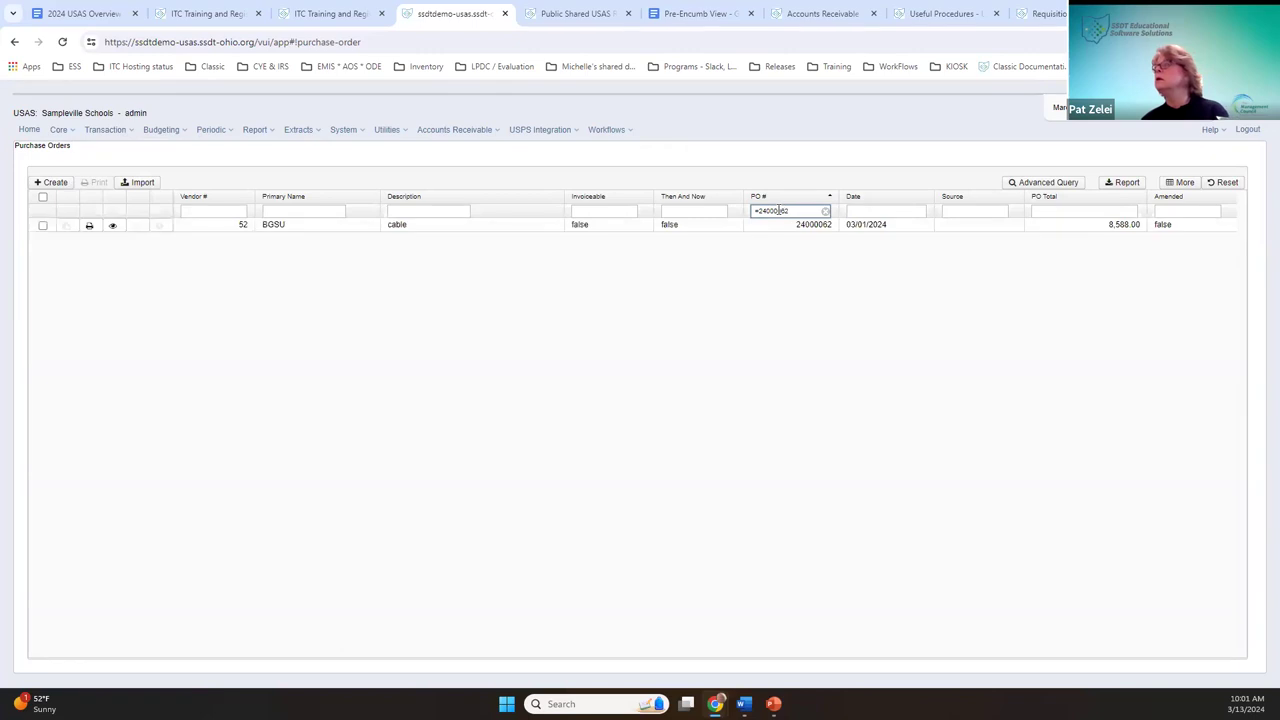
Step: View the BGSU cable purchase order's details at full width, and close the record
{"action": "left_click", "coordinate": [112, 227]}
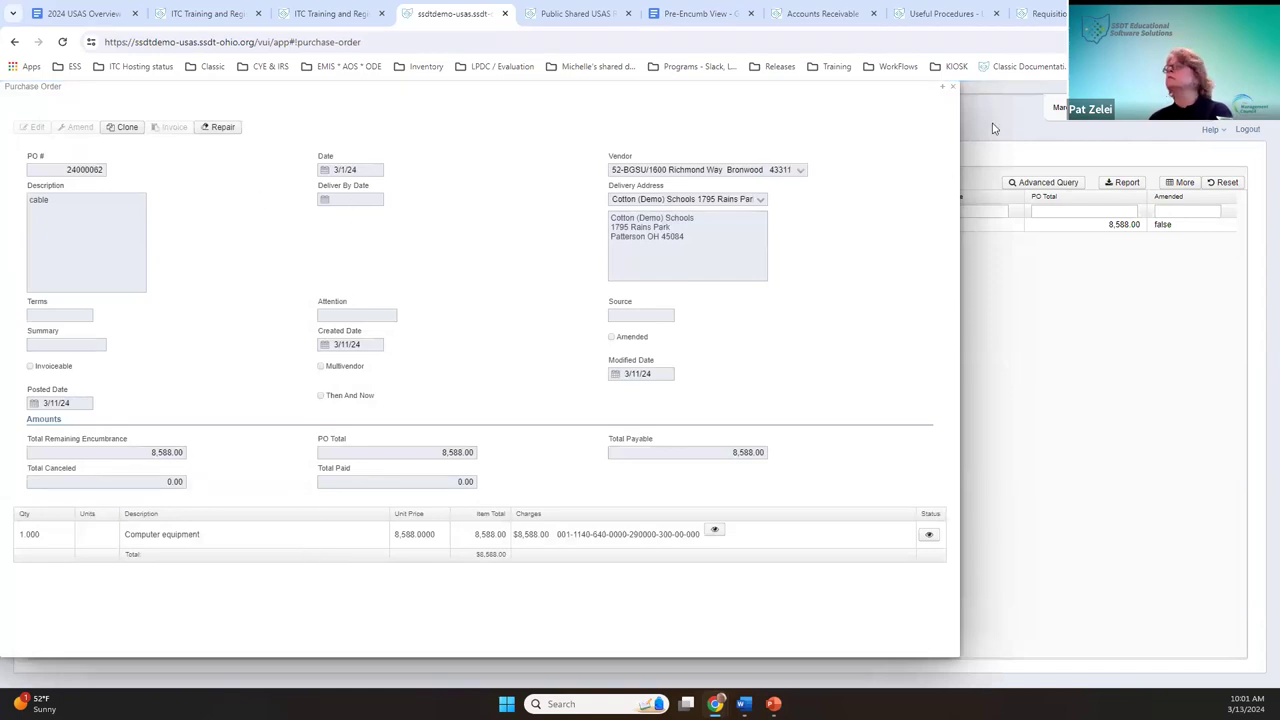
{"action": "left_click", "coordinate": [945, 92]}
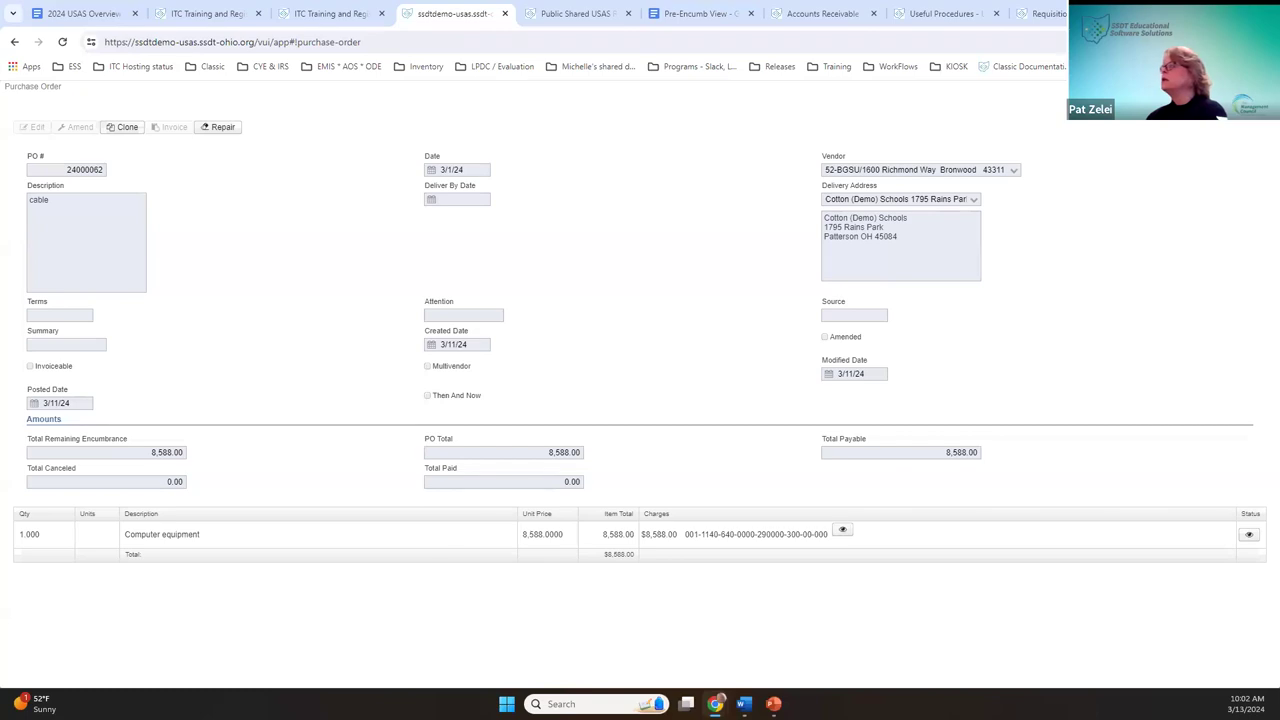
{"action": "key", "text": "Escape"}
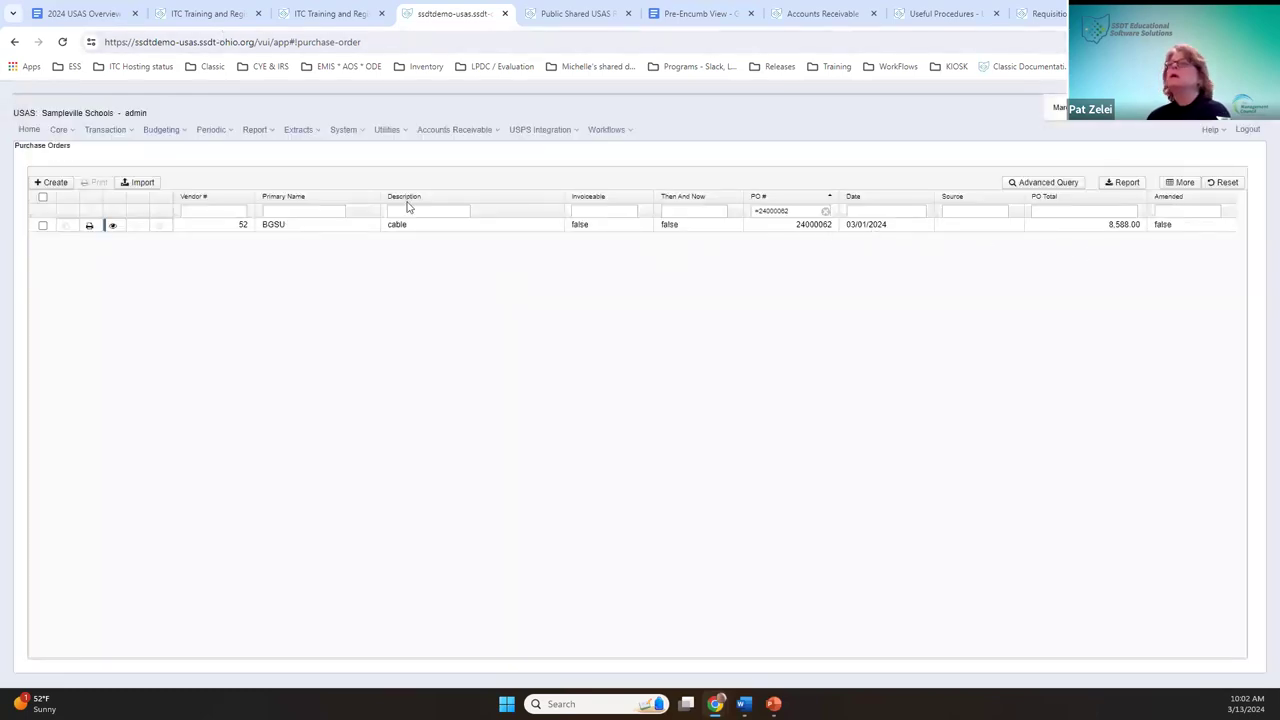
Step: Clear the PO number filter and sort the purchase orders by date, newest first
{"action": "left_click", "coordinate": [826, 212]}
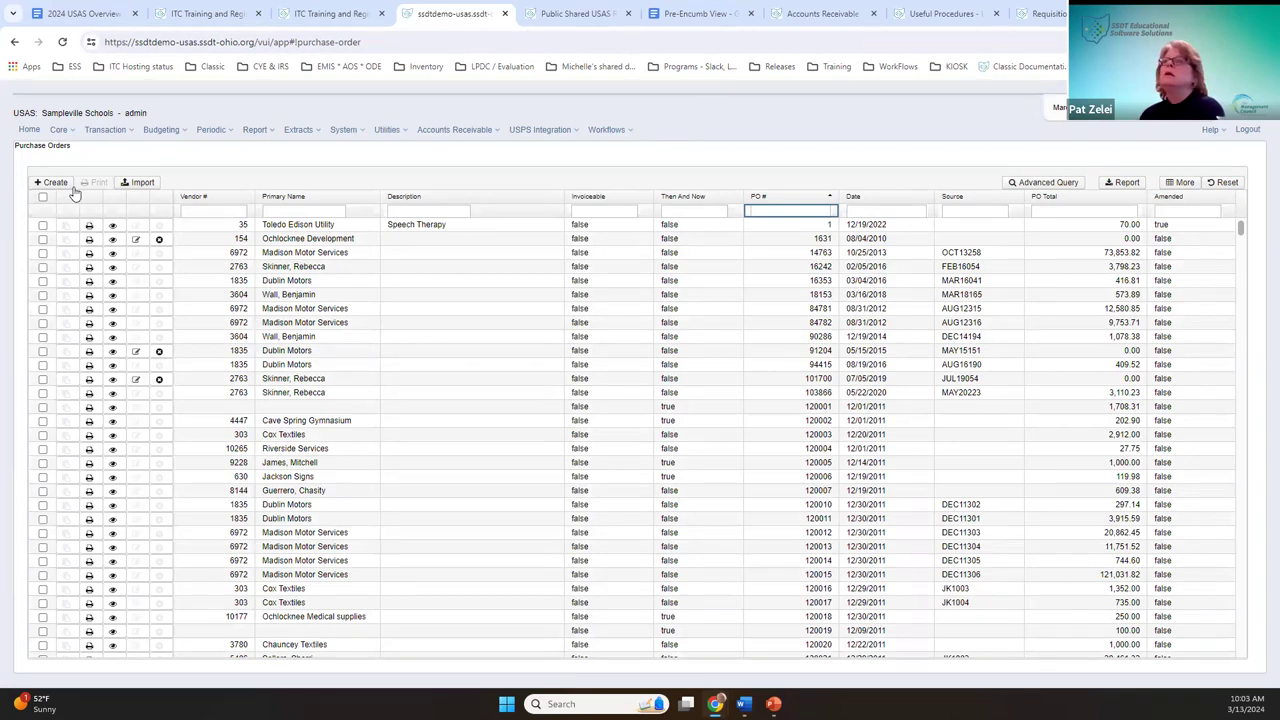
{"action": "left_click", "coordinate": [888, 200]}
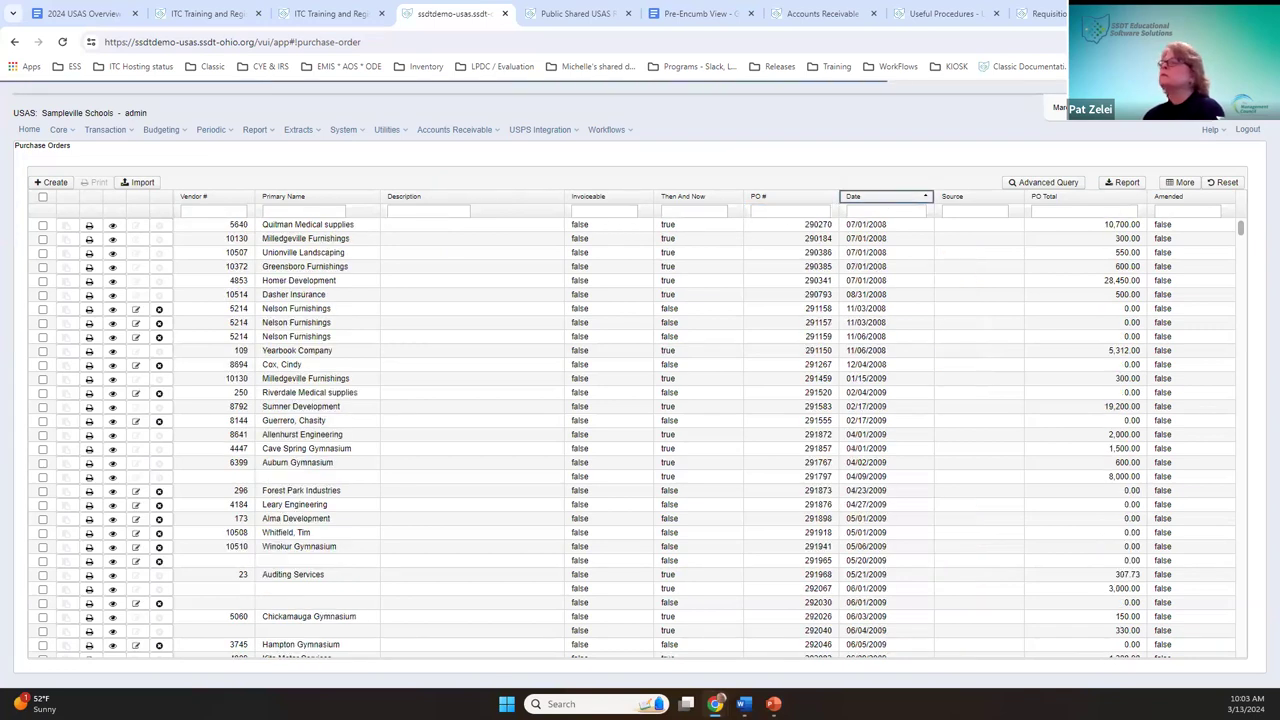
{"action": "left_click", "coordinate": [881, 197]}
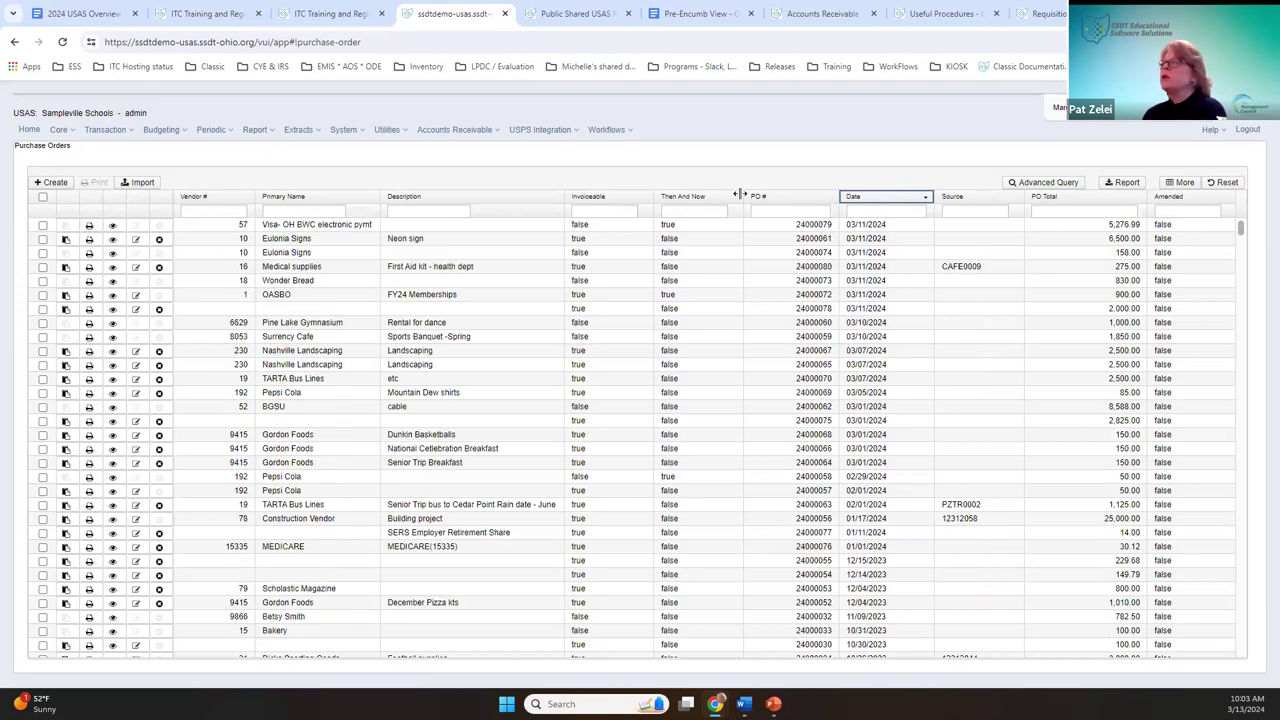
Step: Filter the purchase orders on Invoiceable by true, switch the filter to false, and set it back to true
{"action": "left_click", "coordinate": [594, 211]}
{"action": "type", "text": "t"}
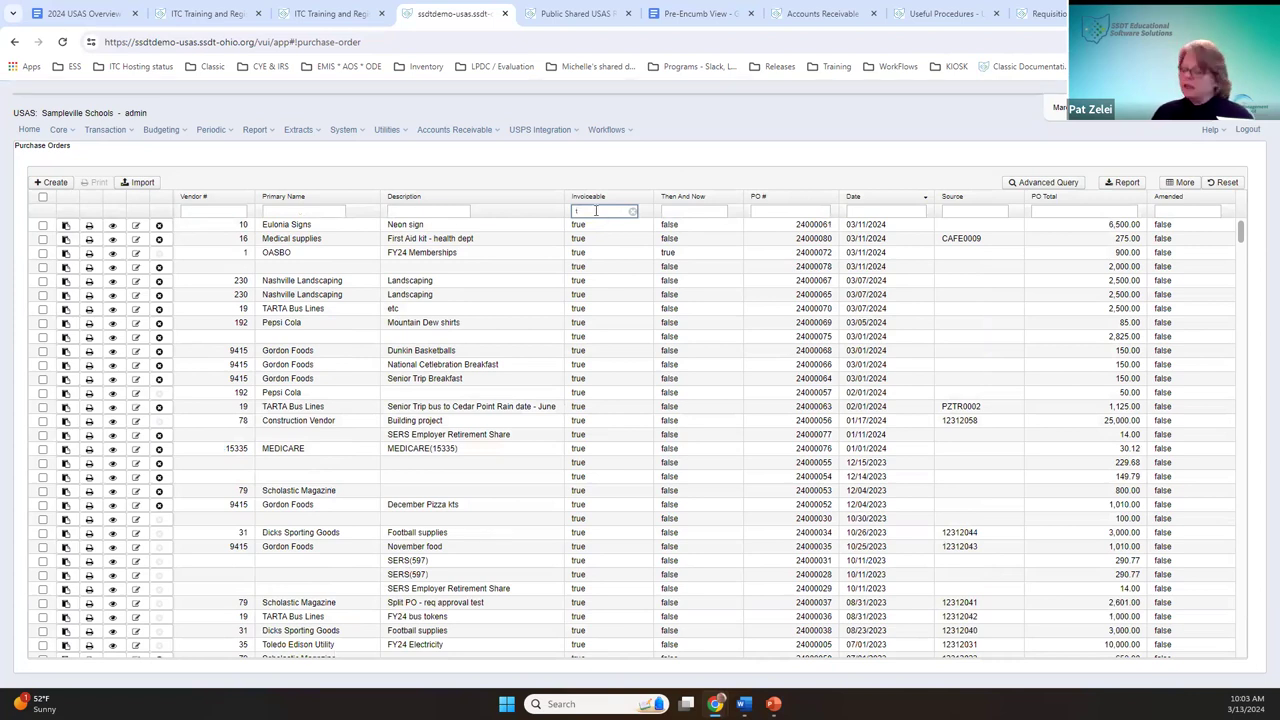
{"action": "key", "text": "BackSpace"}
{"action": "type", "text": "f"}
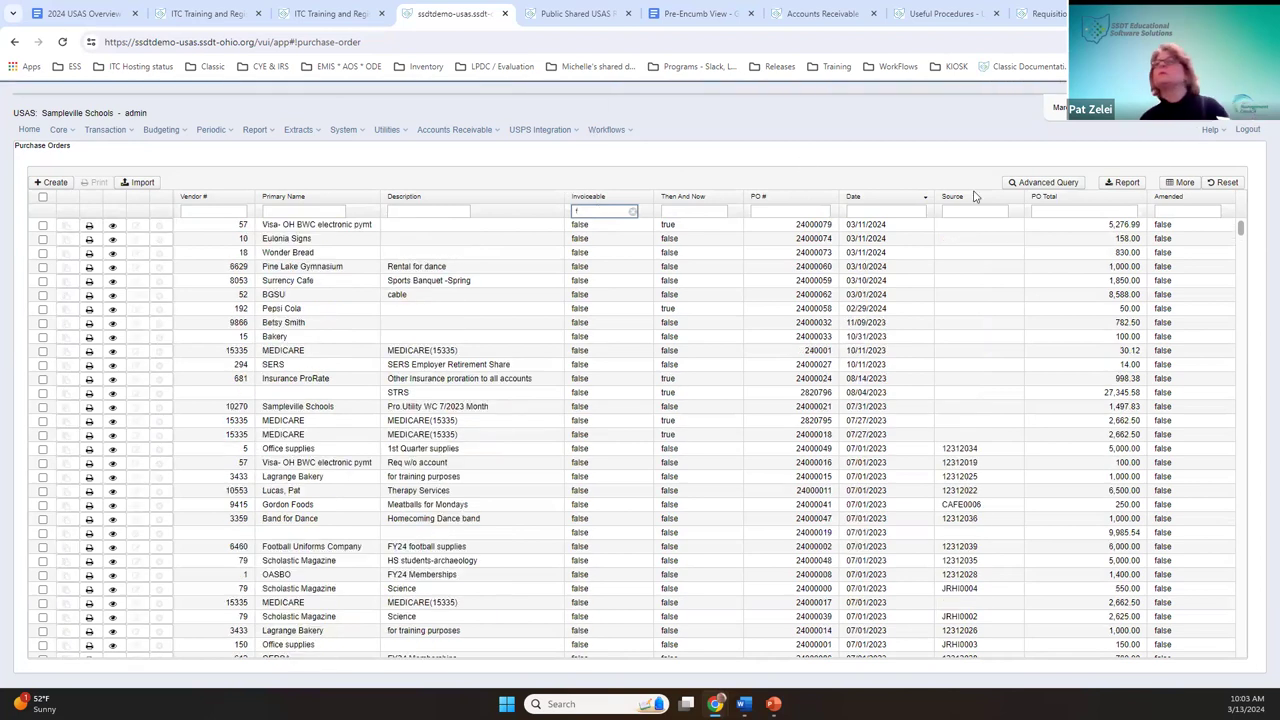
{"action": "left_click", "coordinate": [633, 212]}
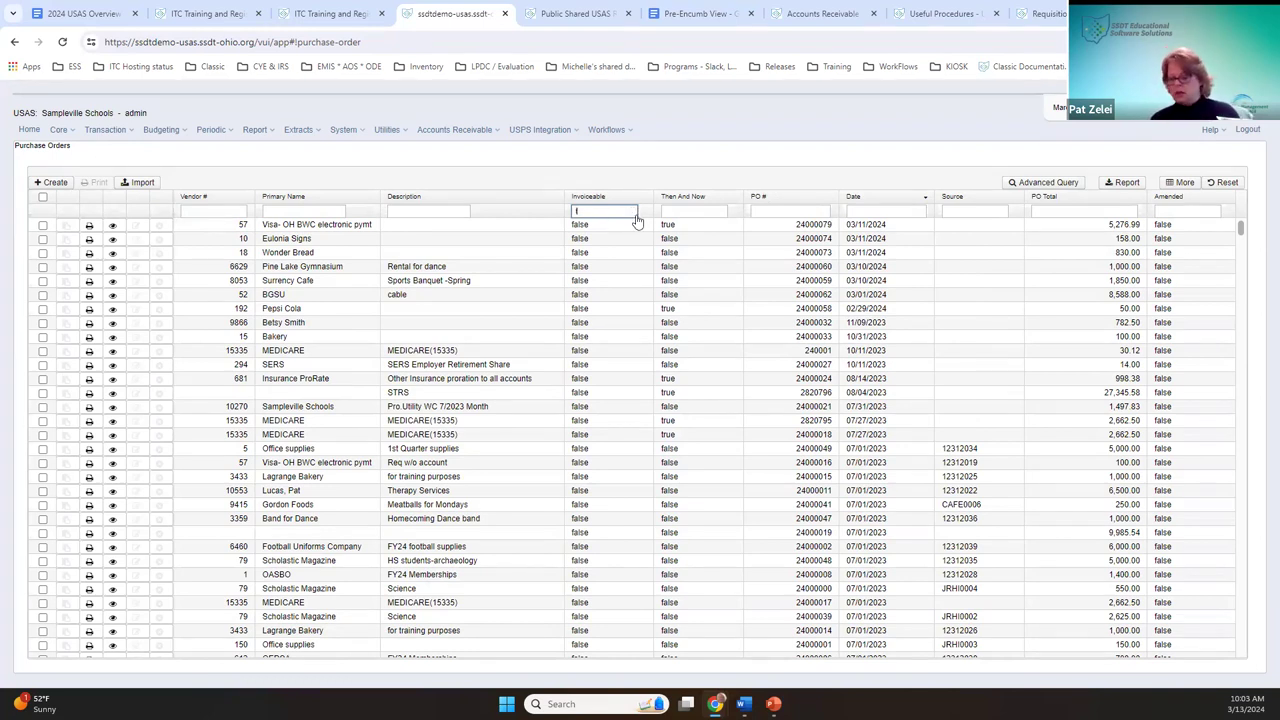
{"action": "type", "text": "t"}
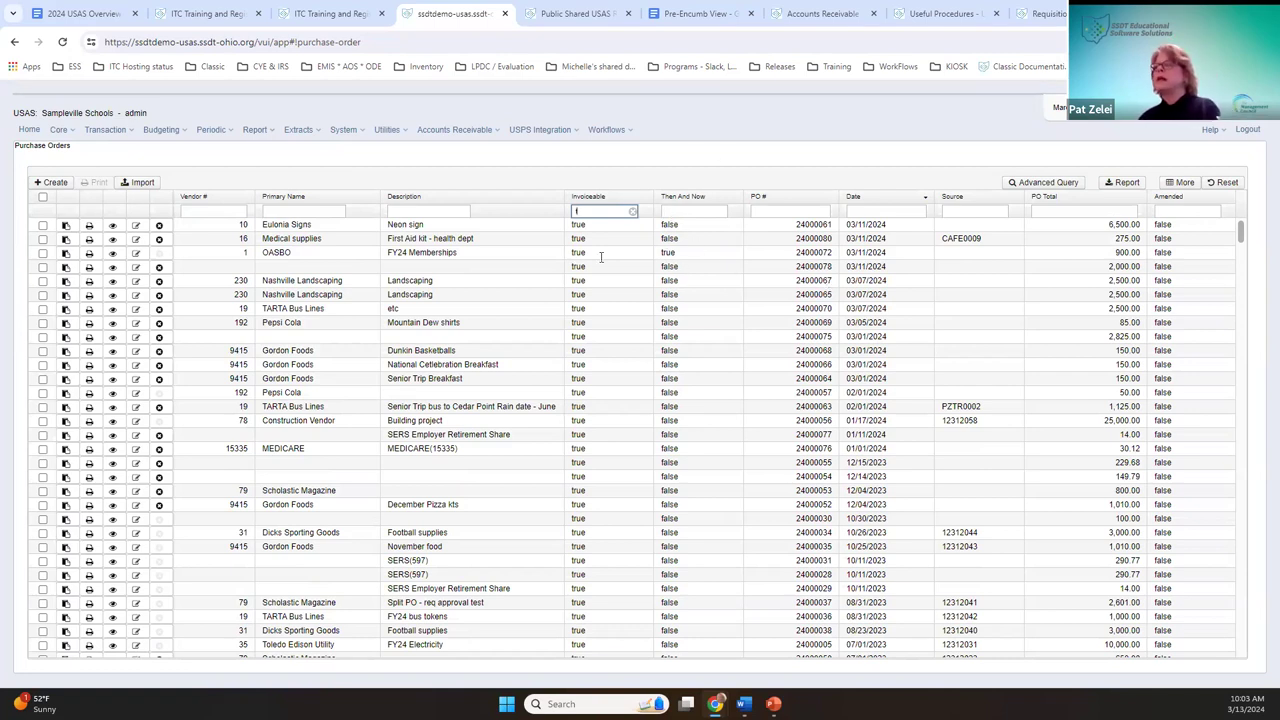
Step: Switch to the PowerPoint presentation and bring up the Then and Now slide
{"action": "left_click", "coordinate": [772, 628]}
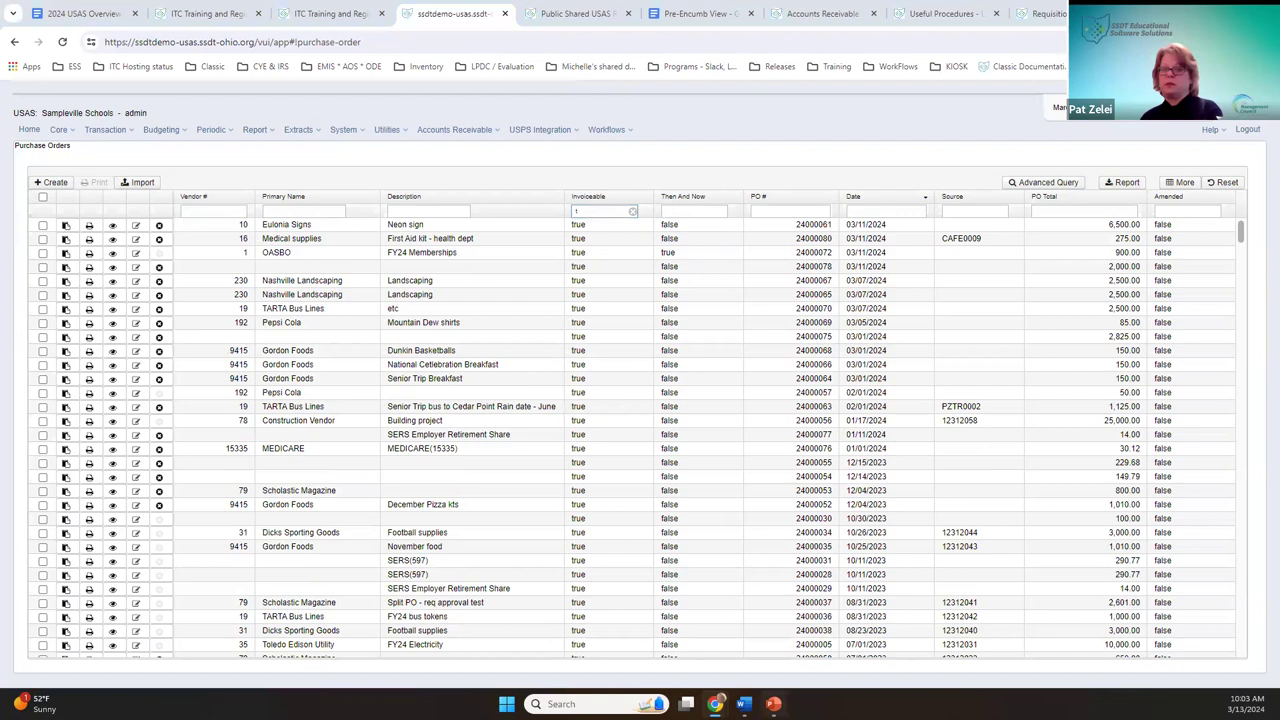
{"action": "scroll", "coordinate": [90, 605], "scroll_direction": "down", "scroll_amount": 4}
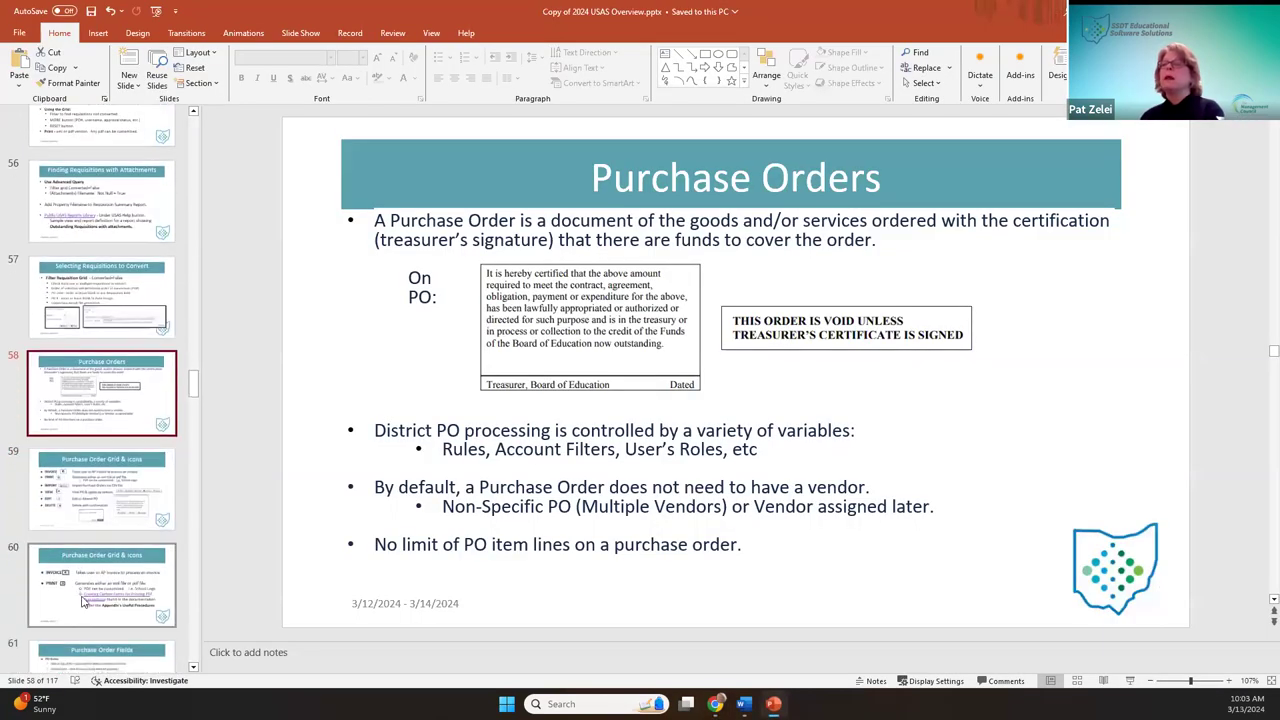
{"action": "left_click", "coordinate": [74, 603]}
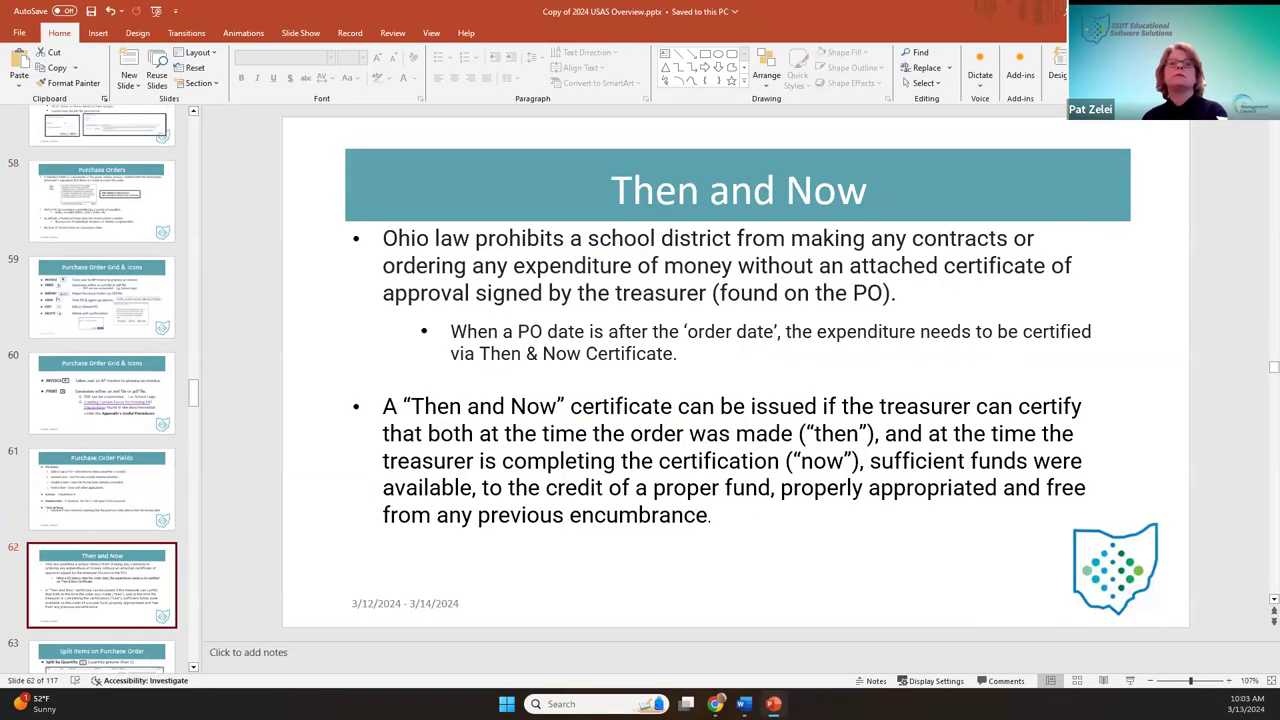
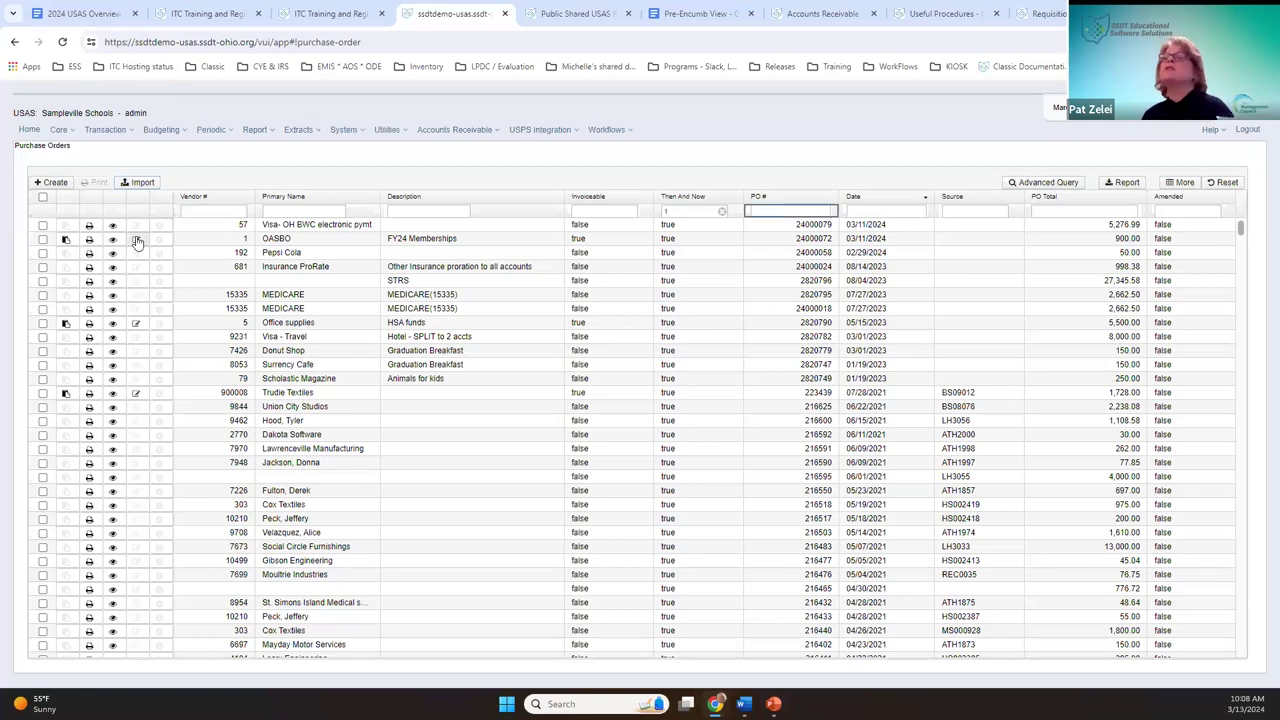
Step: Bring up the choice to edit or amend the OASBO FY24 Memberships order, and cancel it
{"action": "left_click", "coordinate": [136, 238]}
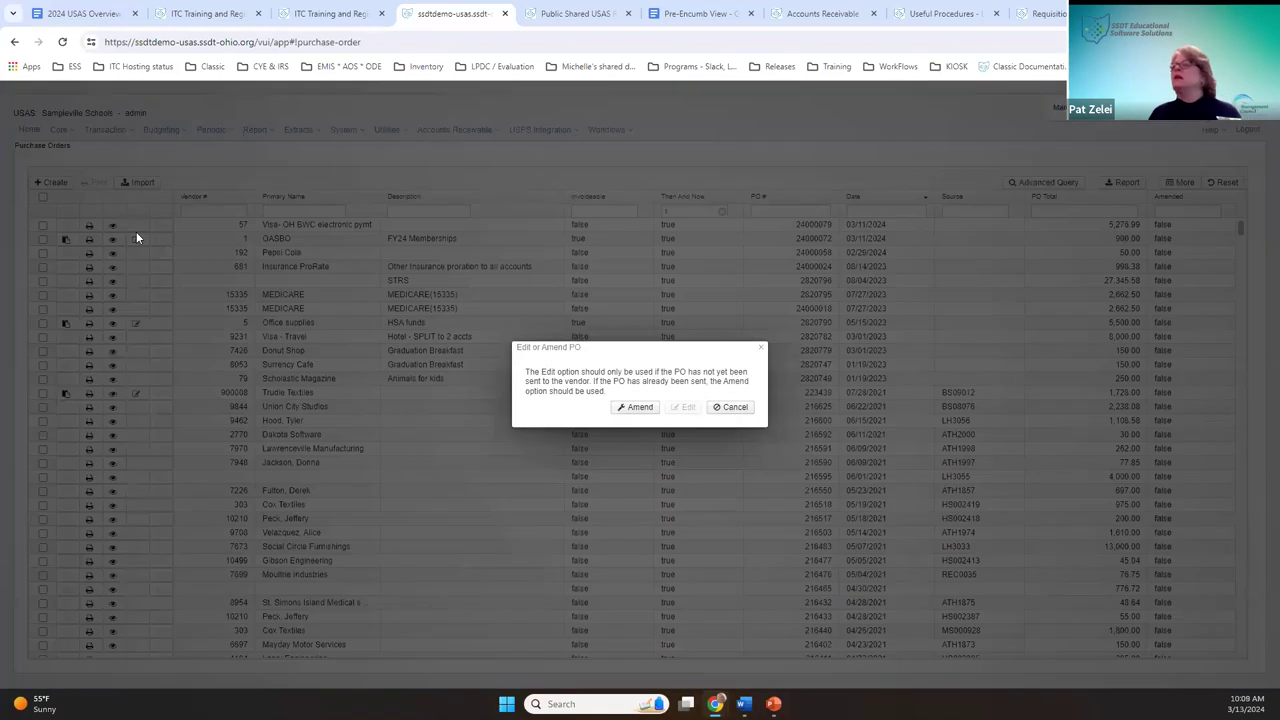
{"action": "left_click", "coordinate": [741, 409]}
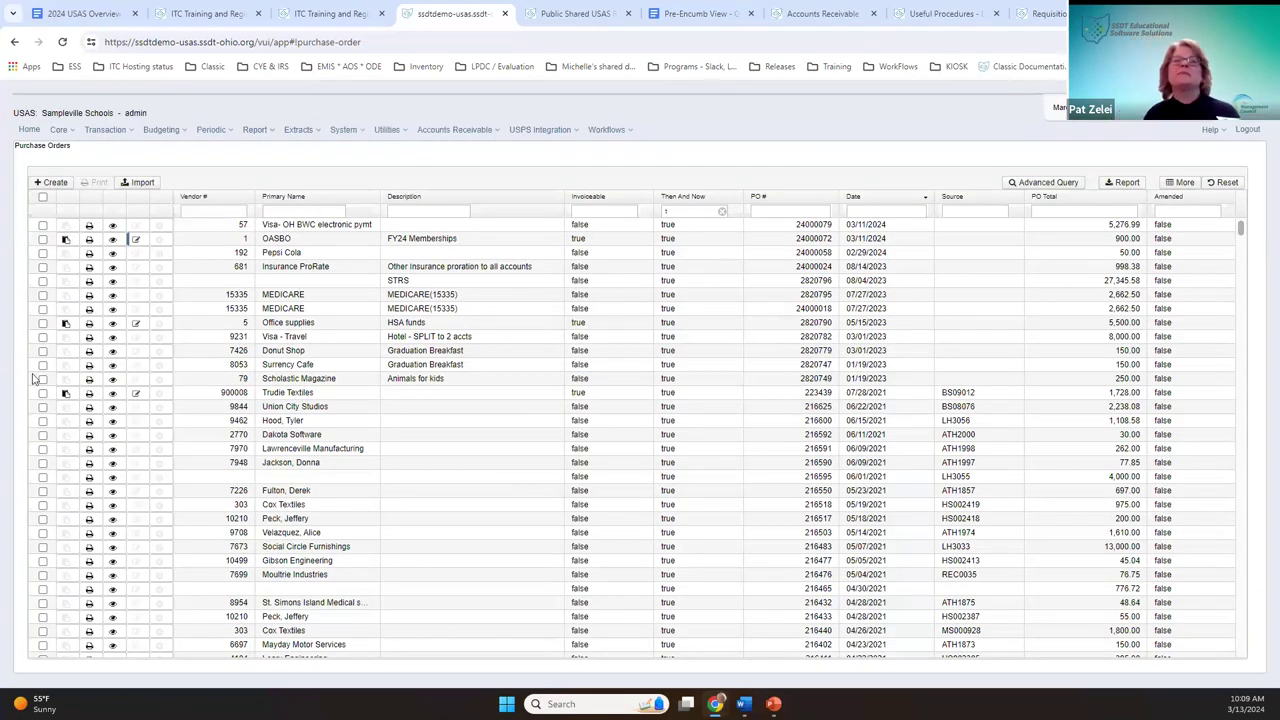
Step: Replace the Then And Now filter with "=" and the exact PO number of the Eulonia Signs neon sign order
{"action": "left_click", "coordinate": [721, 211]}
{"action": "left_click", "coordinate": [777, 213]}
{"action": "type", "text": "=24000"}
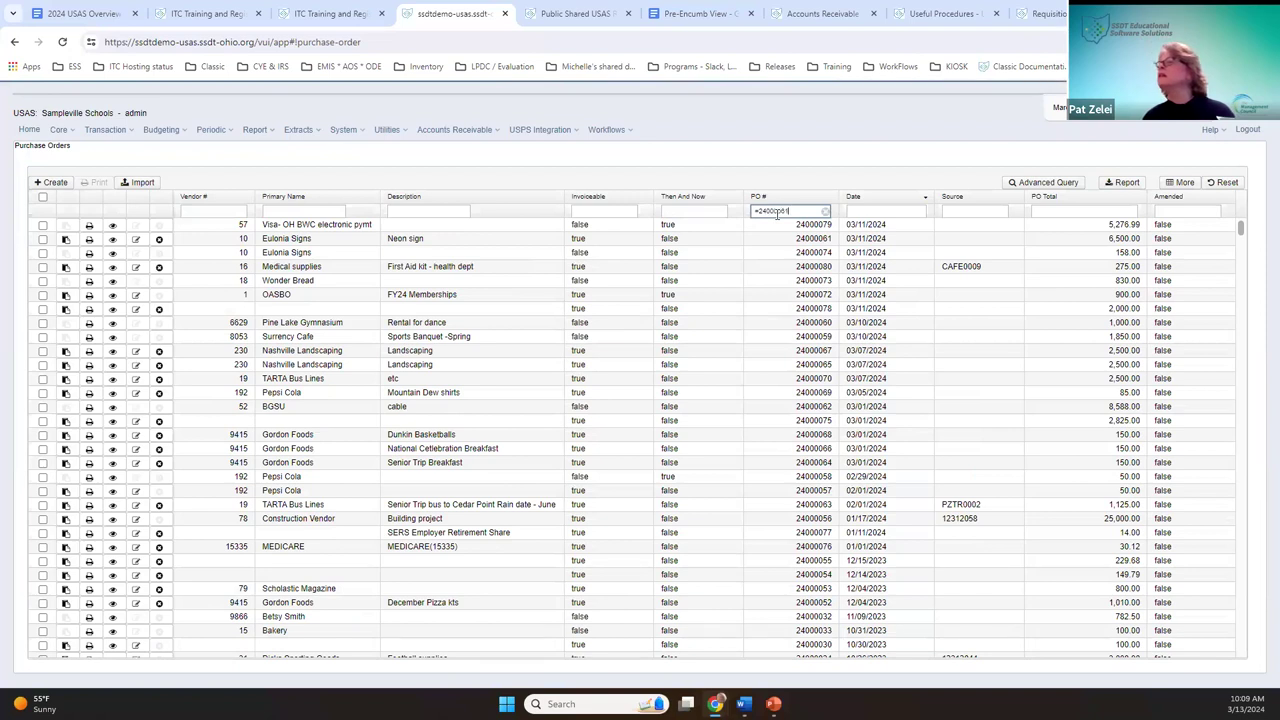
{"action": "type", "text": "061"}
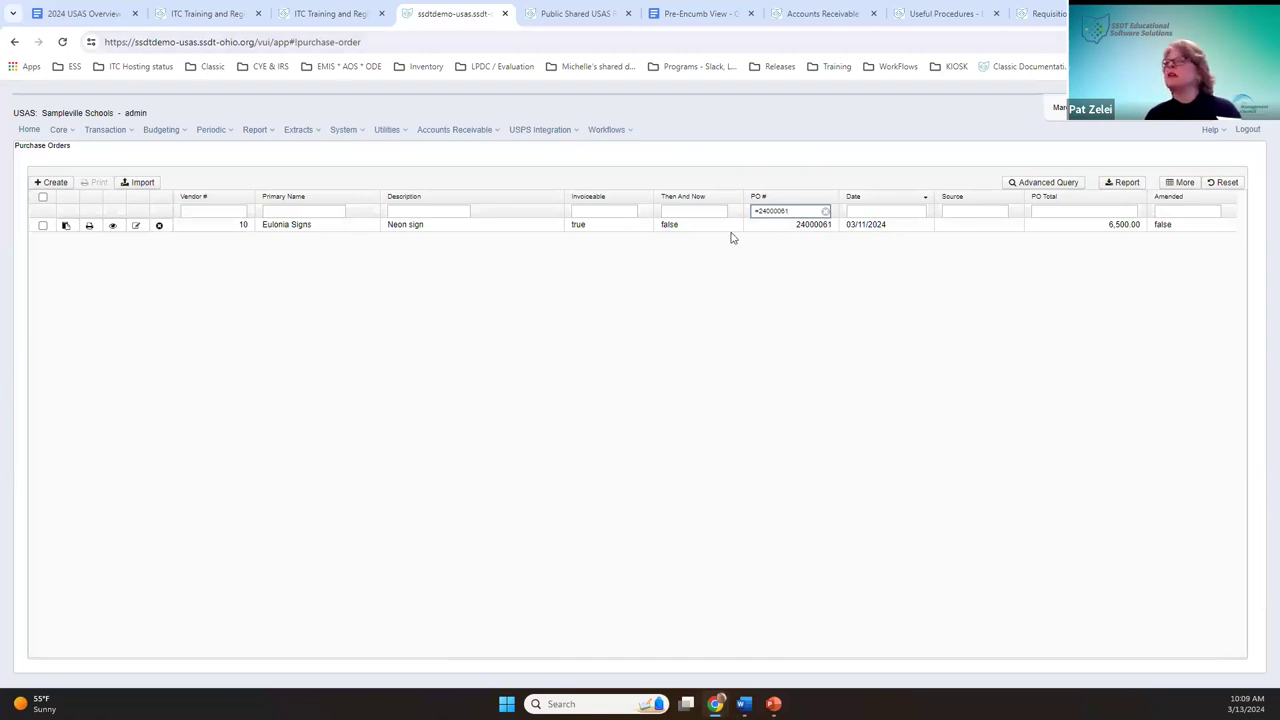
Step: Open the Eulonia Signs neon sign order in edit mode, go to its Date field, and close the order without changes
{"action": "left_click", "coordinate": [135, 226]}
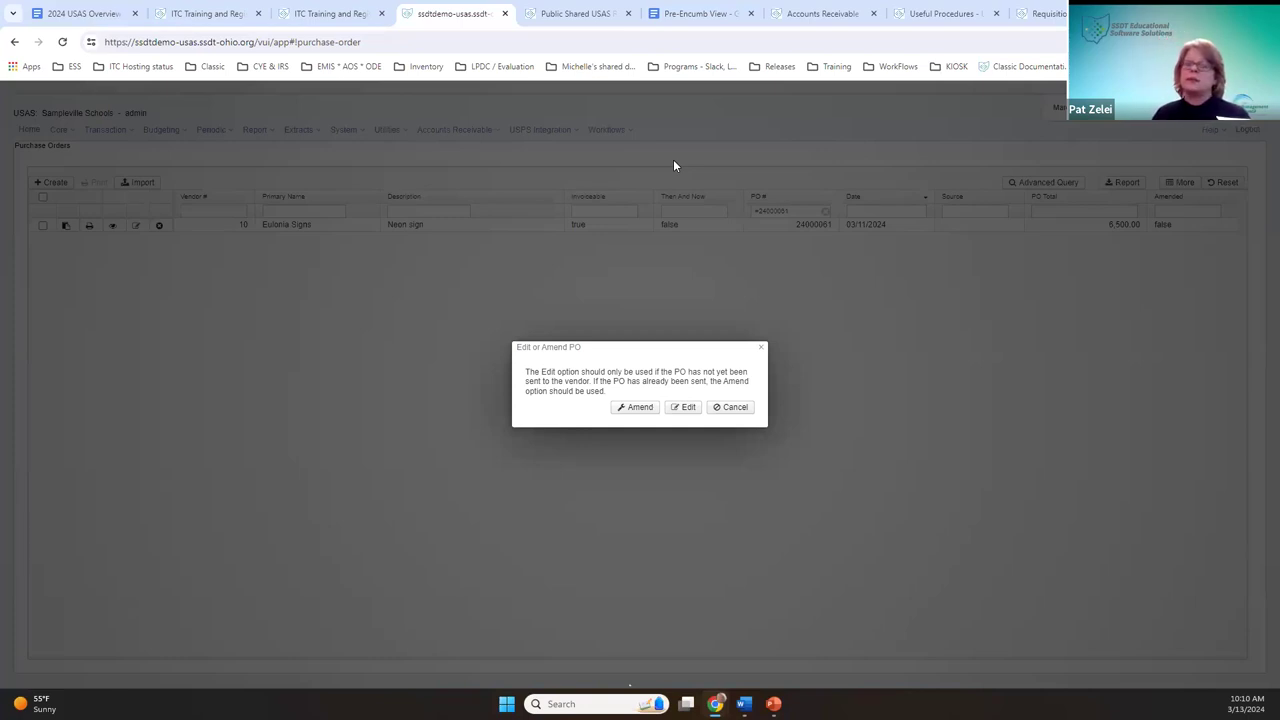
{"action": "left_click", "coordinate": [679, 410]}
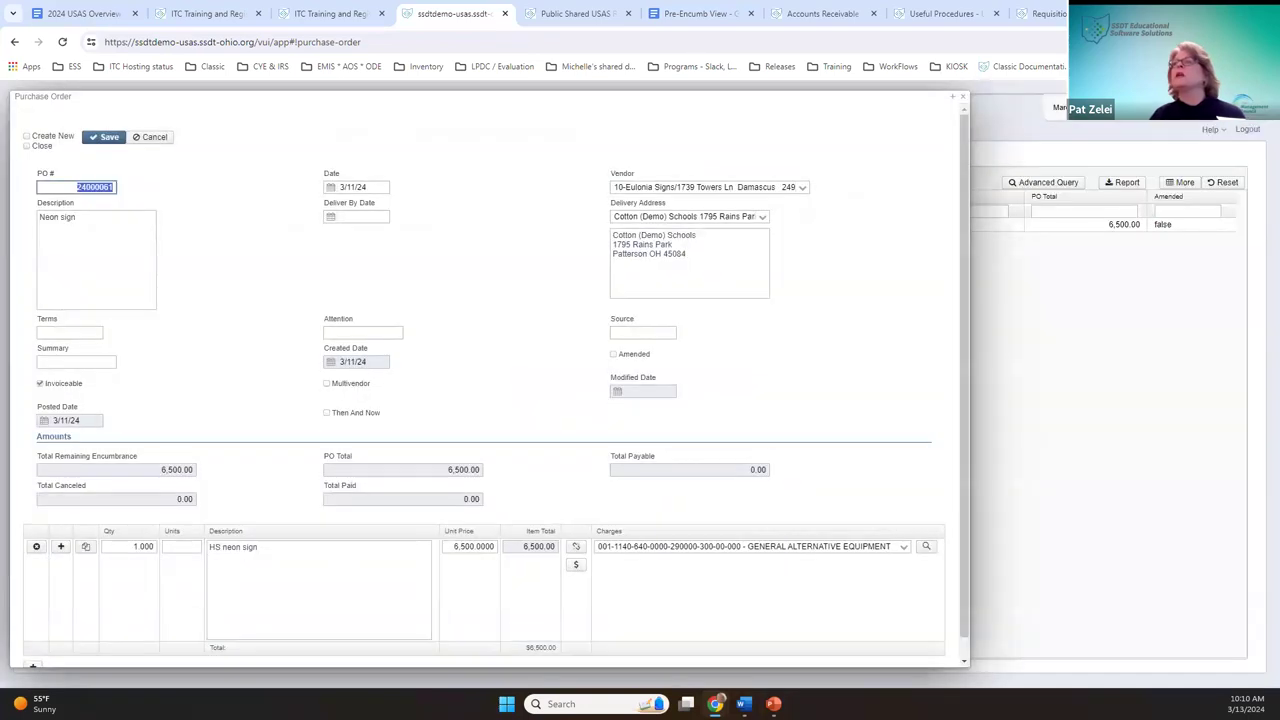
{"action": "left_click", "coordinate": [369, 187]}
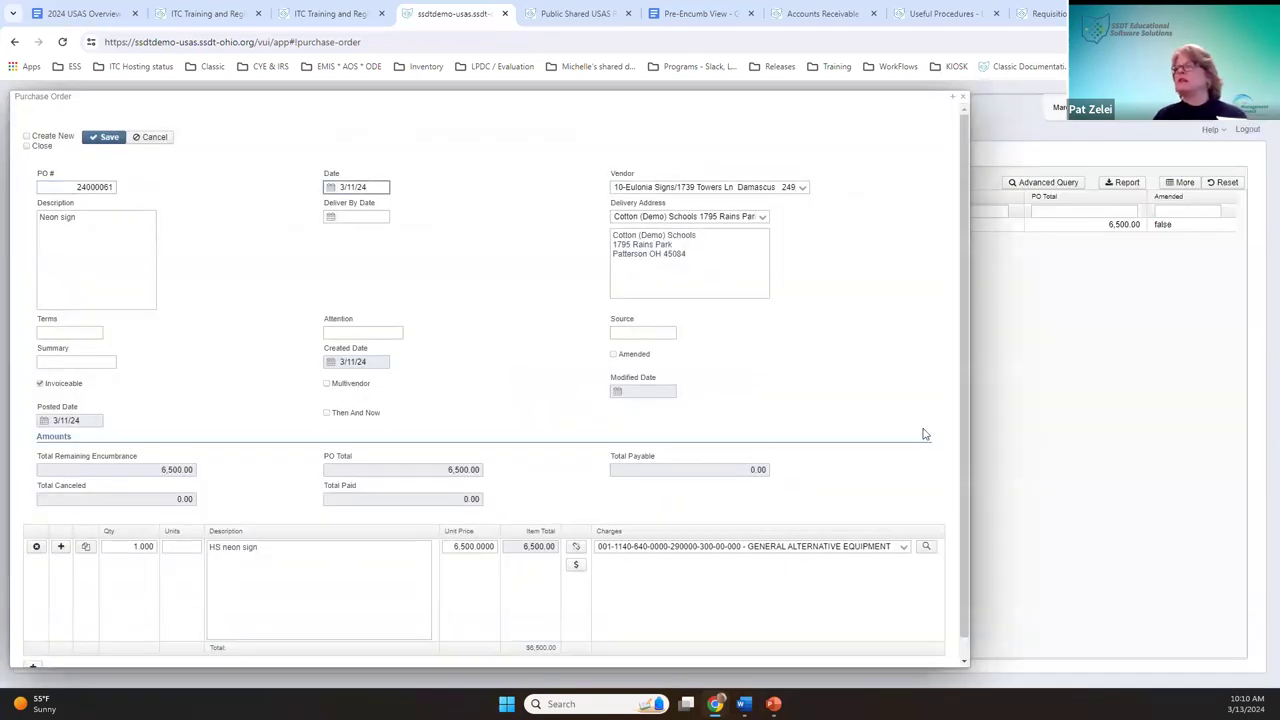
{"action": "left_click", "coordinate": [156, 141]}
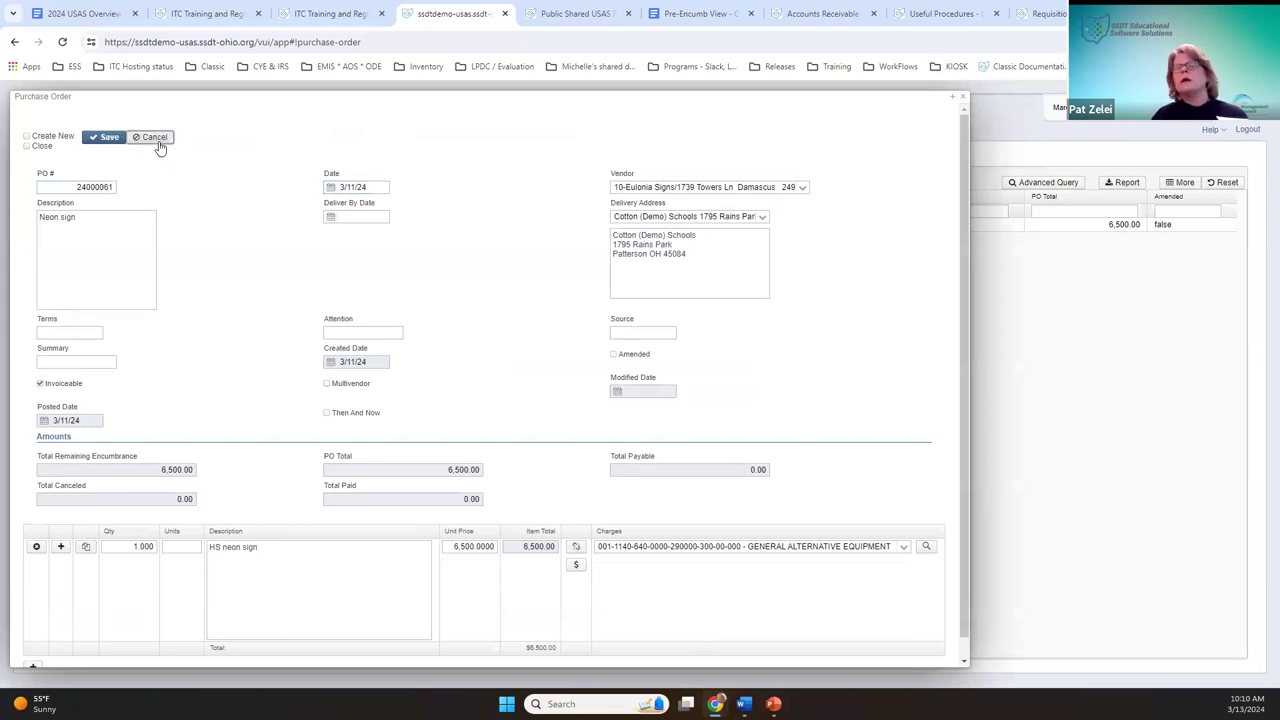
{"action": "left_click", "coordinate": [961, 97]}
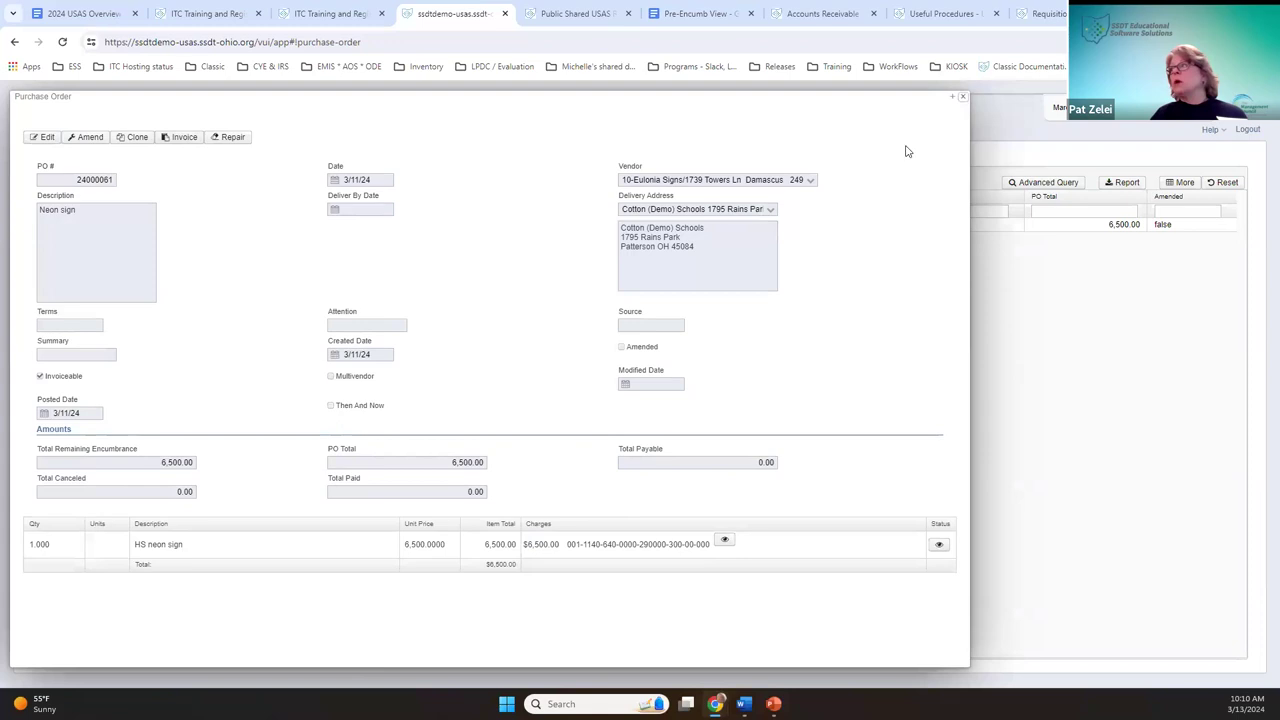
Step: Try filtering the grid by a different exact PO number, and clear the PO number filter
{"action": "left_click", "coordinate": [793, 210]}
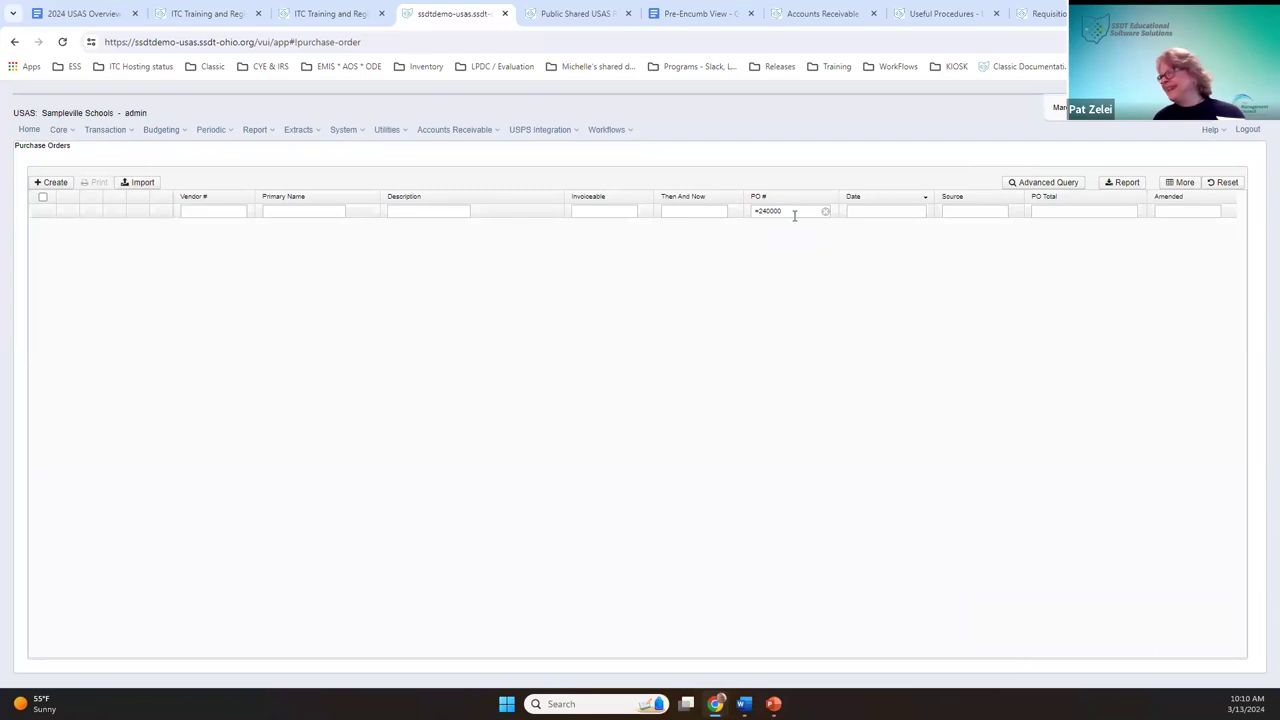
{"action": "left_click", "coordinate": [794, 212]}
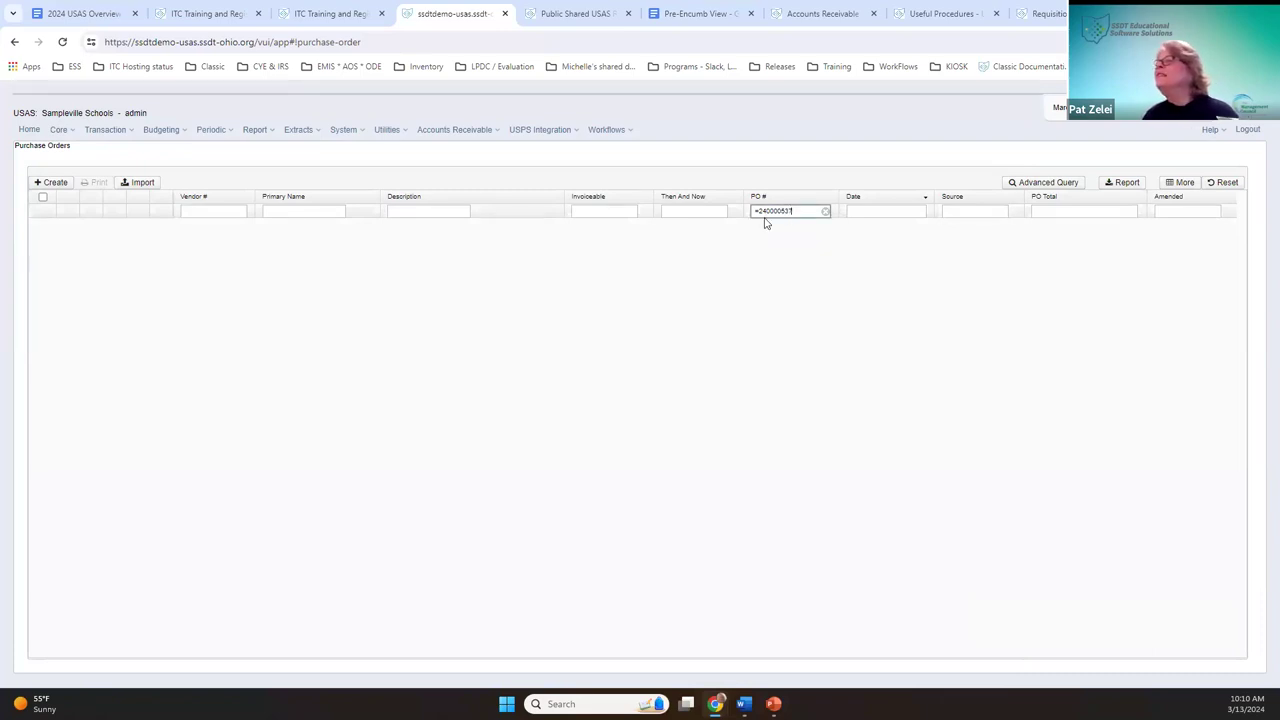
{"action": "left_click", "coordinate": [777, 211]}
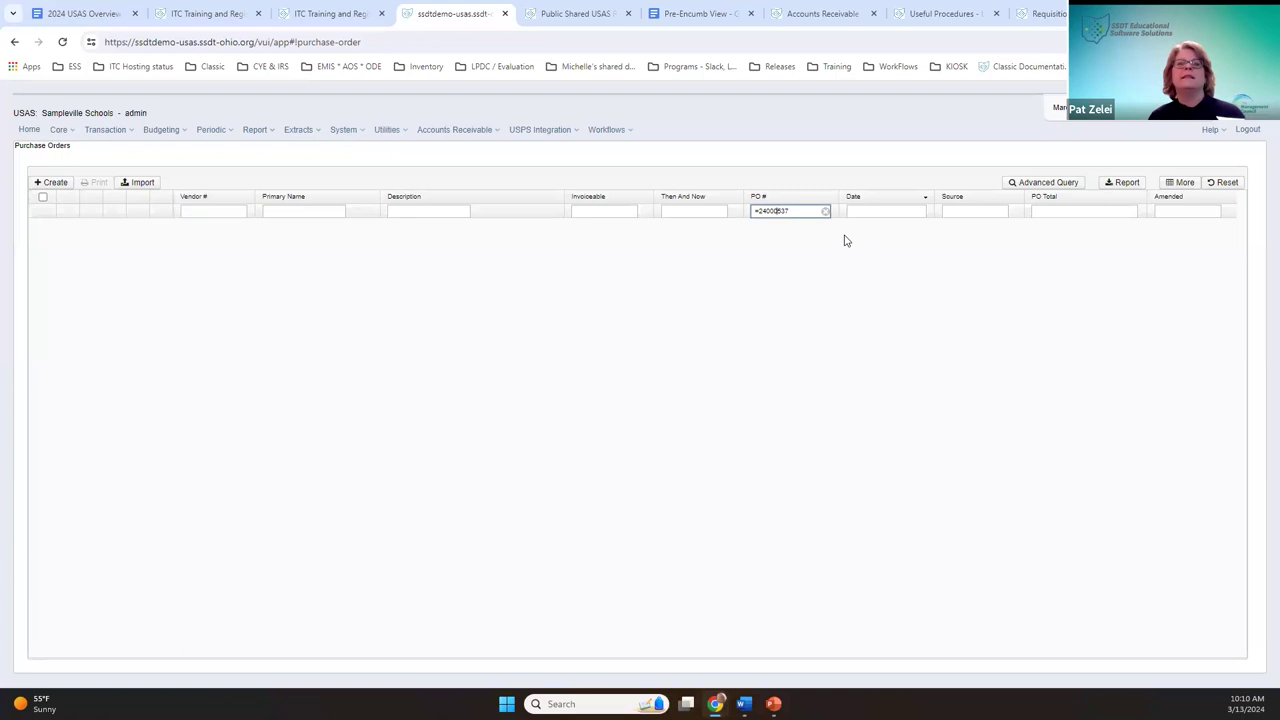
{"action": "left_click", "coordinate": [822, 212]}
{"action": "left_click", "coordinate": [826, 211]}
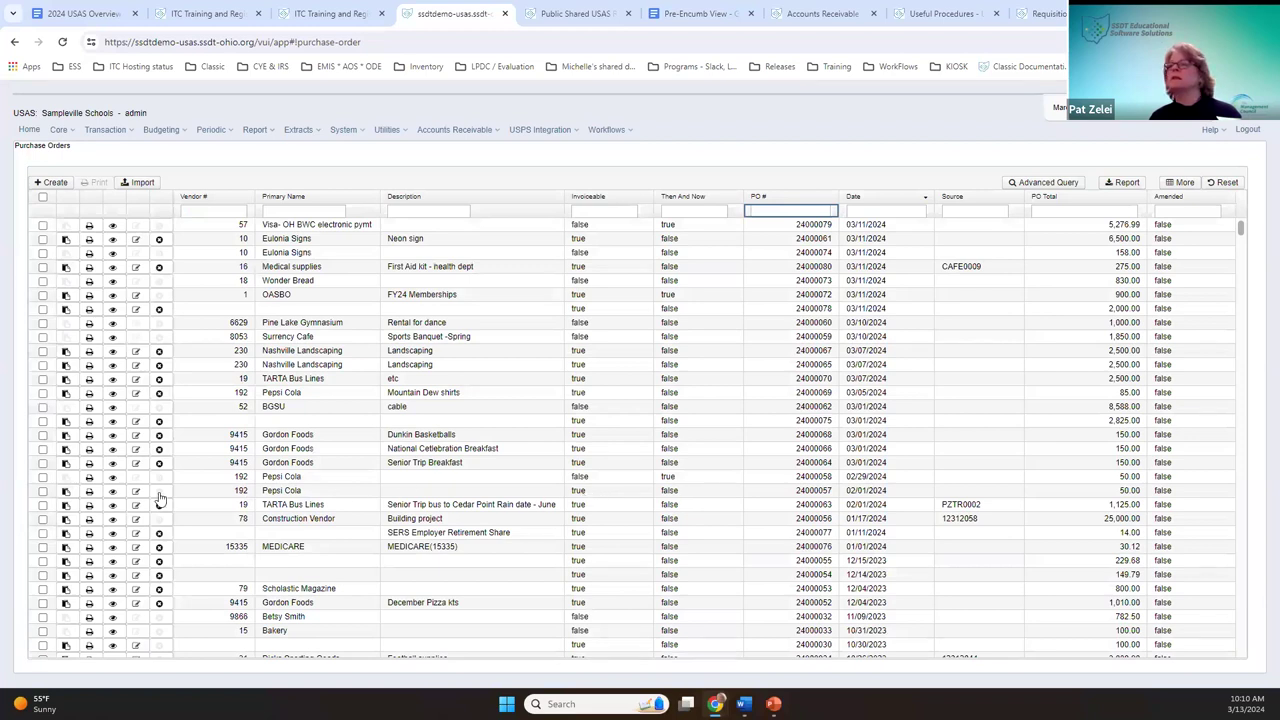
Step: View the Pepsi Cola order dated 02/01/2024, start amending it, and examine its item lines
{"action": "left_click", "coordinate": [112, 491]}
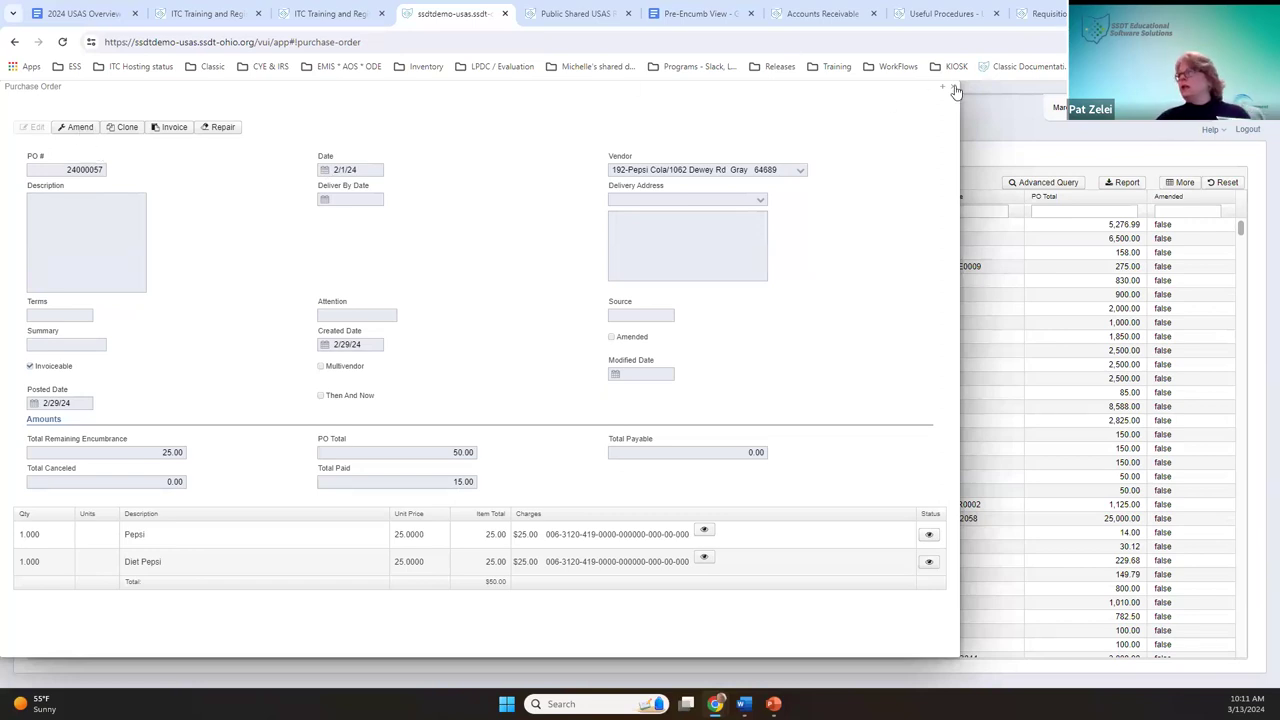
{"action": "double_click", "coordinate": [820, 86]}
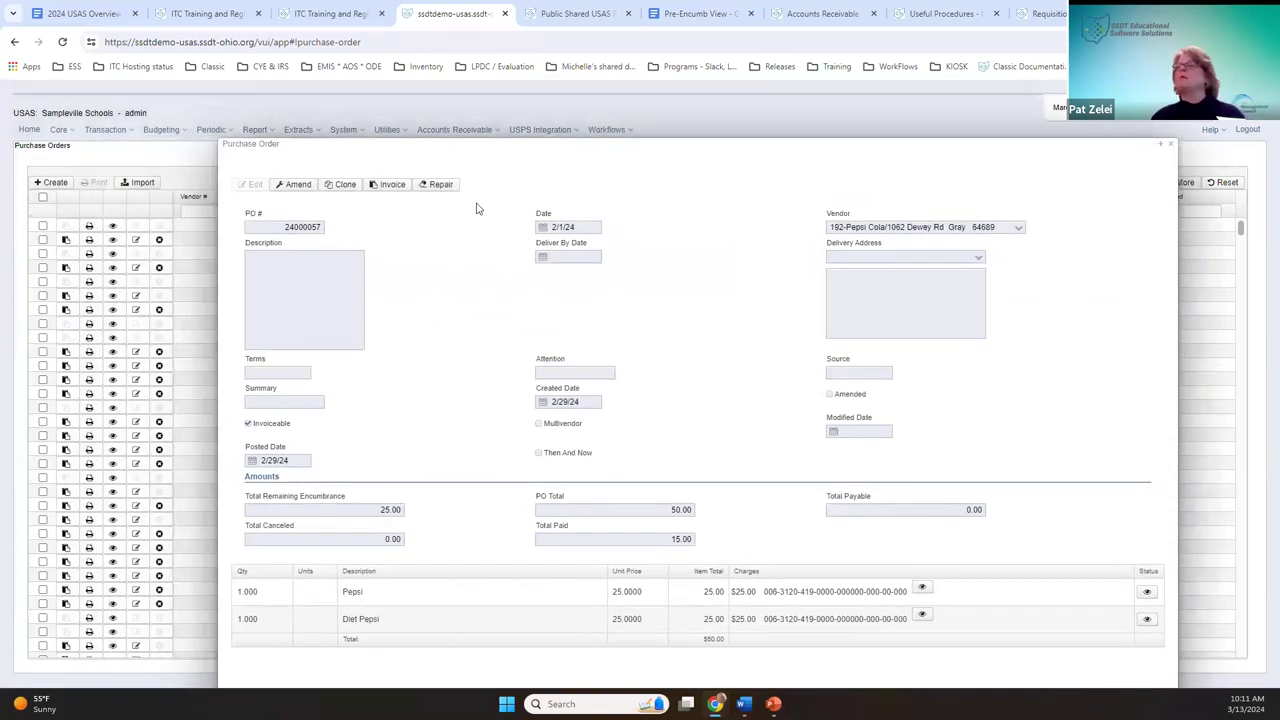
{"action": "left_click", "coordinate": [300, 187]}
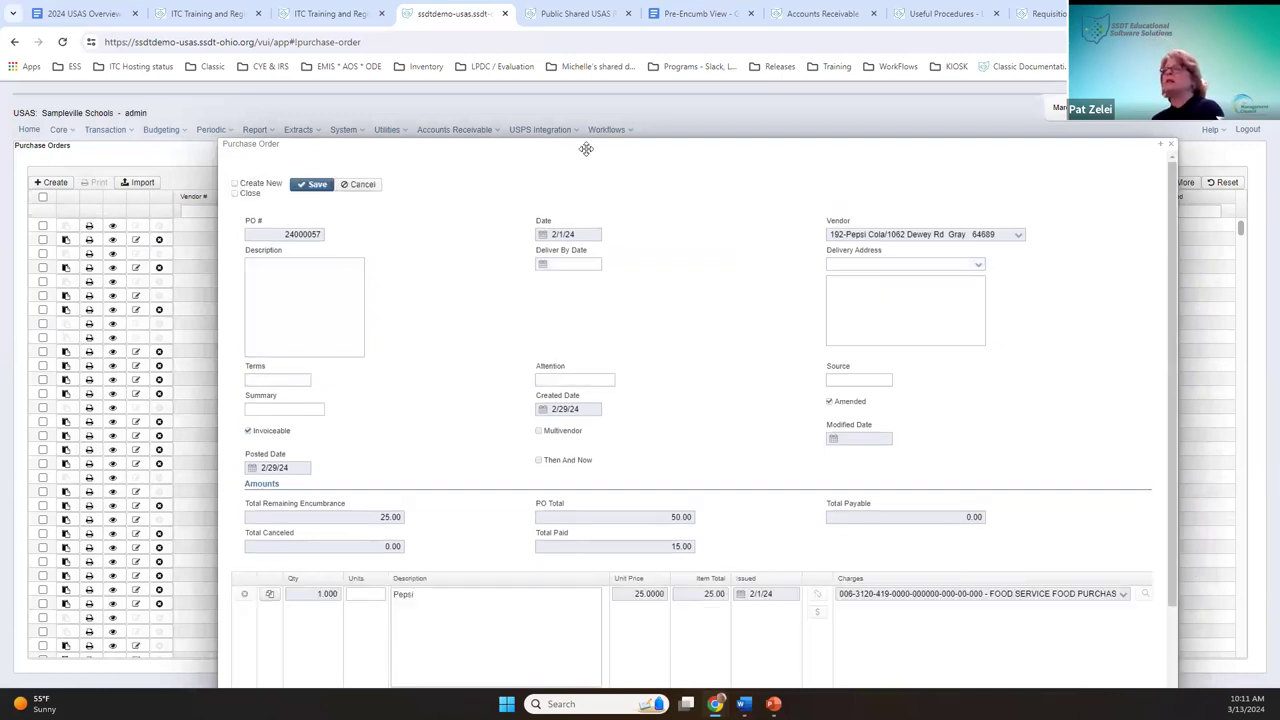
{"action": "scroll", "coordinate": [586, 146], "scroll_direction": "down", "scroll_amount": 1}
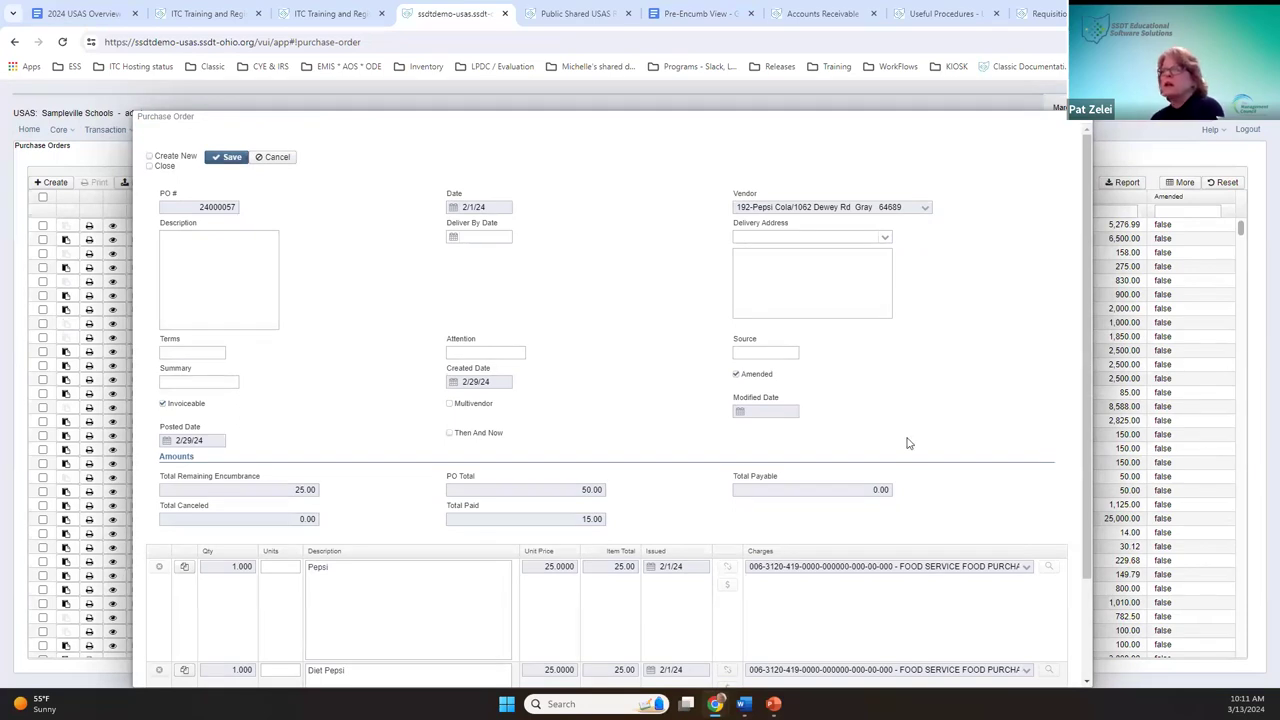
{"action": "scroll", "coordinate": [871, 606], "scroll_direction": "down", "scroll_amount": 3}
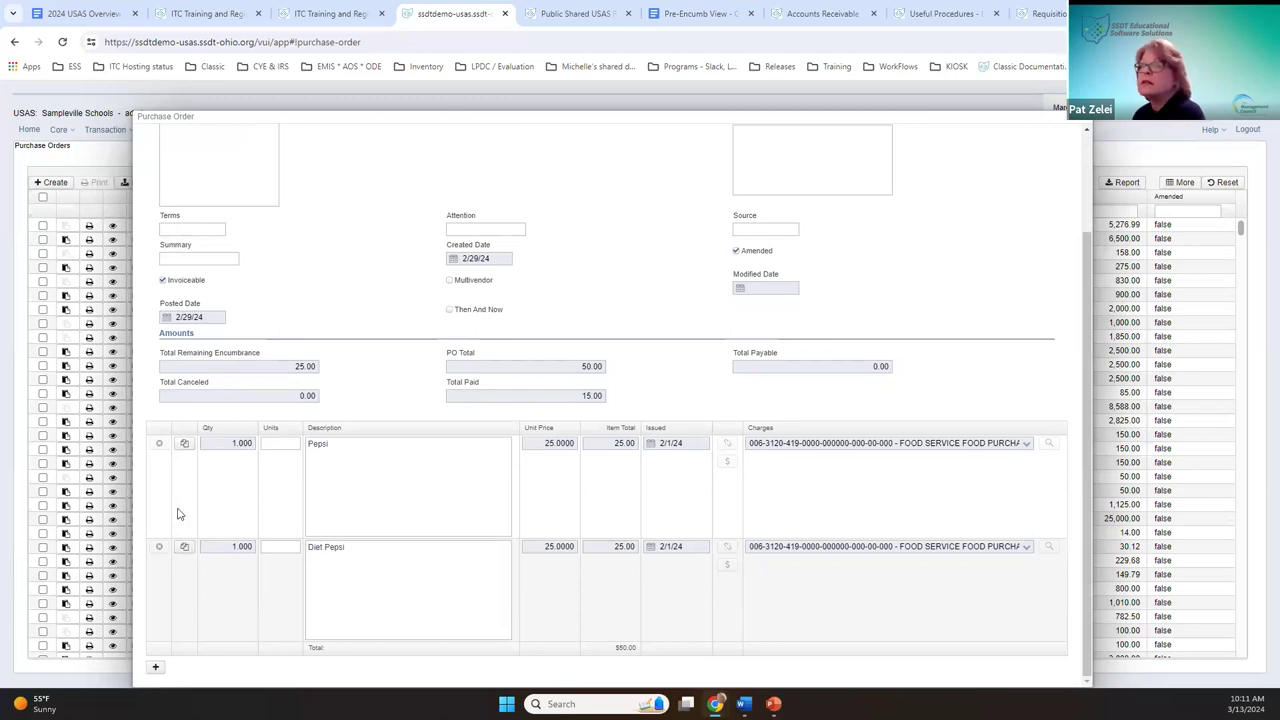
{"action": "scroll", "coordinate": [335, 300], "scroll_direction": "up", "scroll_amount": 3}
{"action": "scroll", "coordinate": [481, 437], "scroll_direction": "down", "scroll_amount": 3}
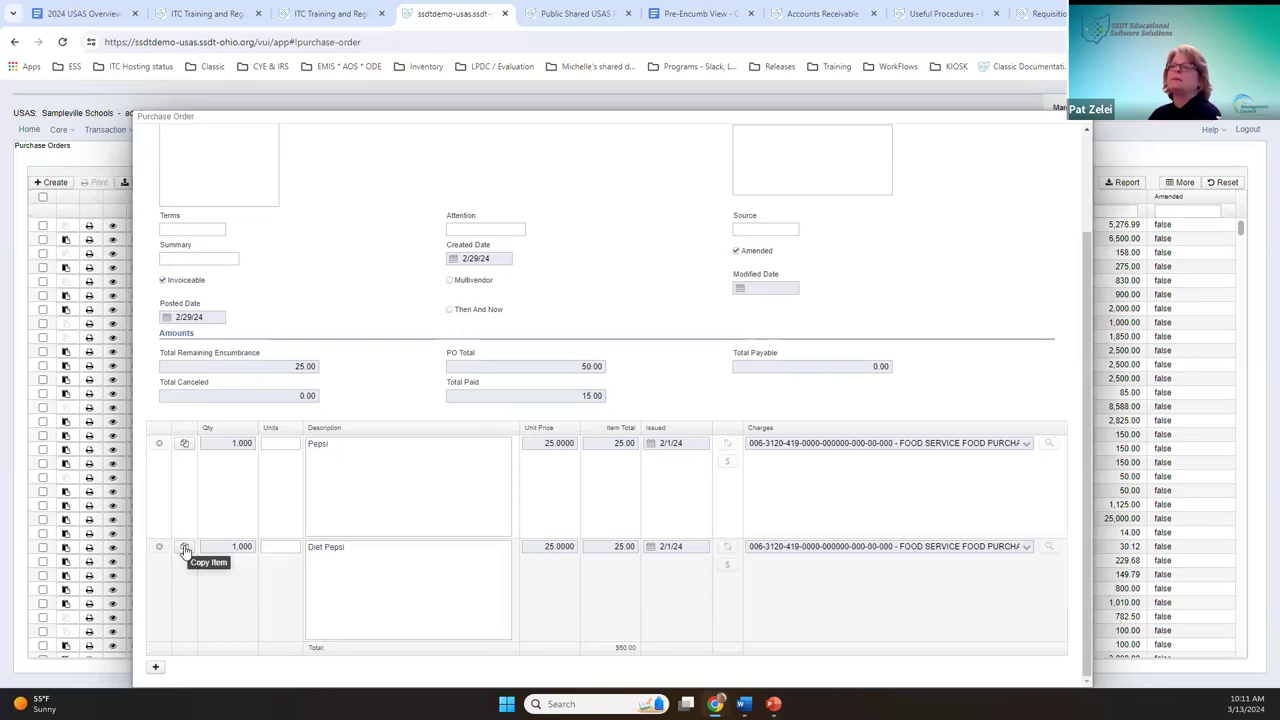
Step: Copy the Diet Pepsi item, set the copy's quantity to 2, and charge it to the FOOD SERVICE-SUPPLY & MATERIAL account
{"action": "left_click", "coordinate": [184, 548]}
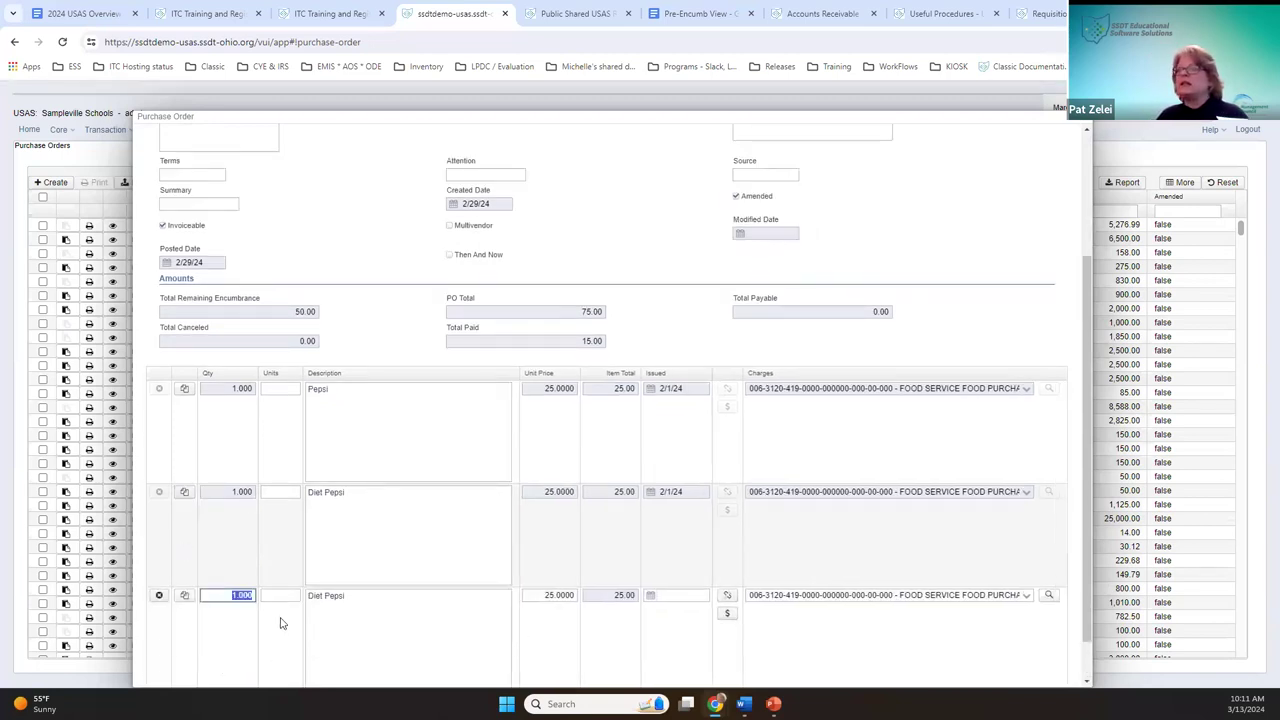
{"action": "type", "text": "2"}
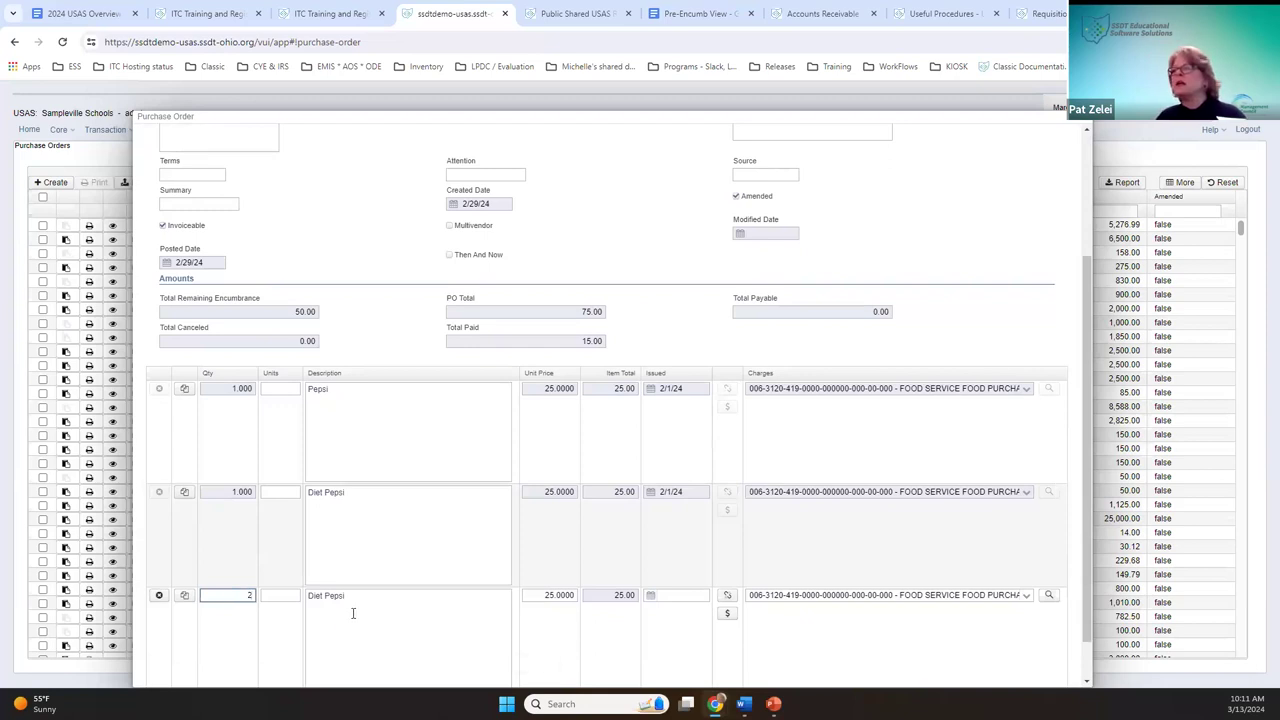
{"action": "scroll", "coordinate": [358, 631], "scroll_direction": "down", "scroll_amount": 1}
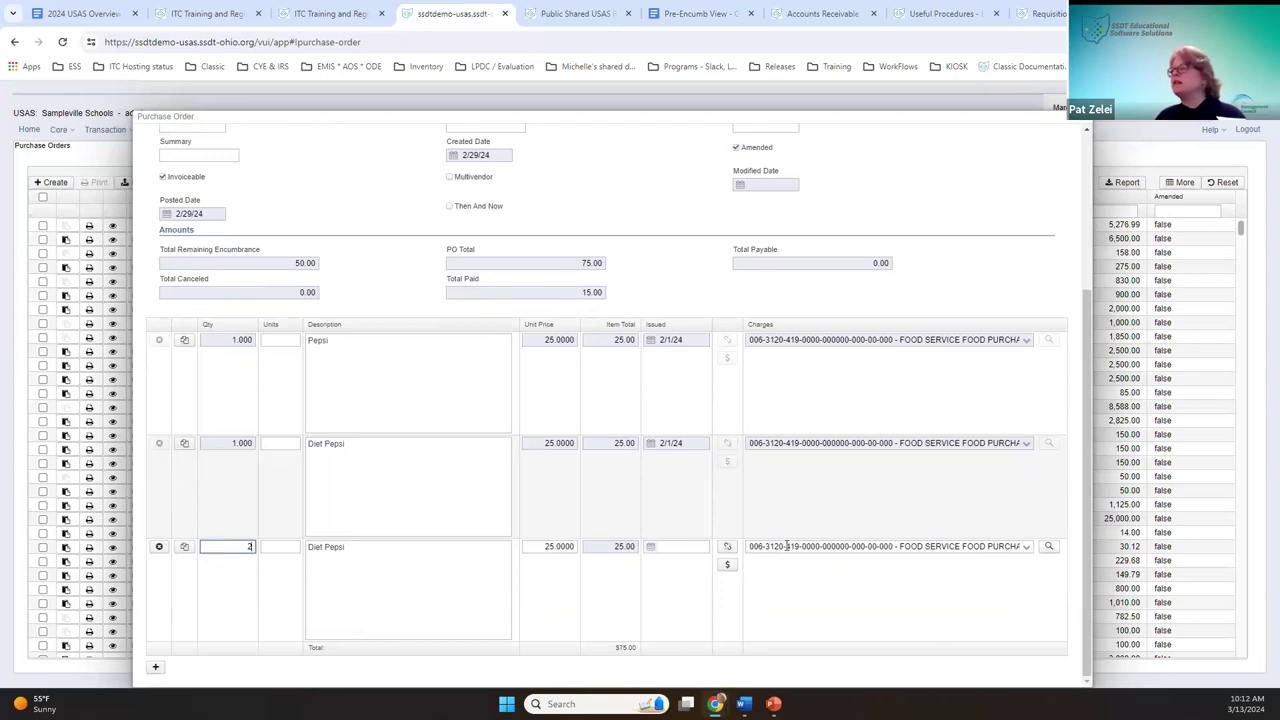
{"action": "key", "text": "Tab"}
{"action": "type", "text": "006-3120-5"}
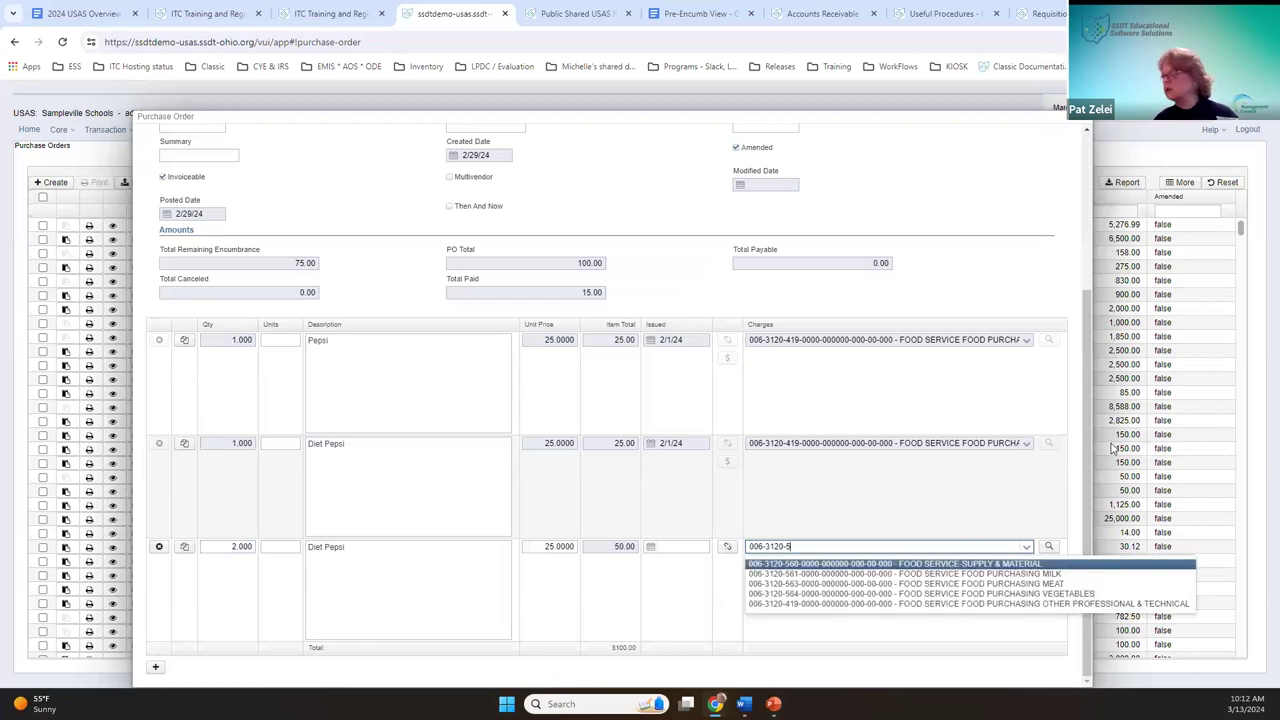
{"action": "key", "text": "Return"}
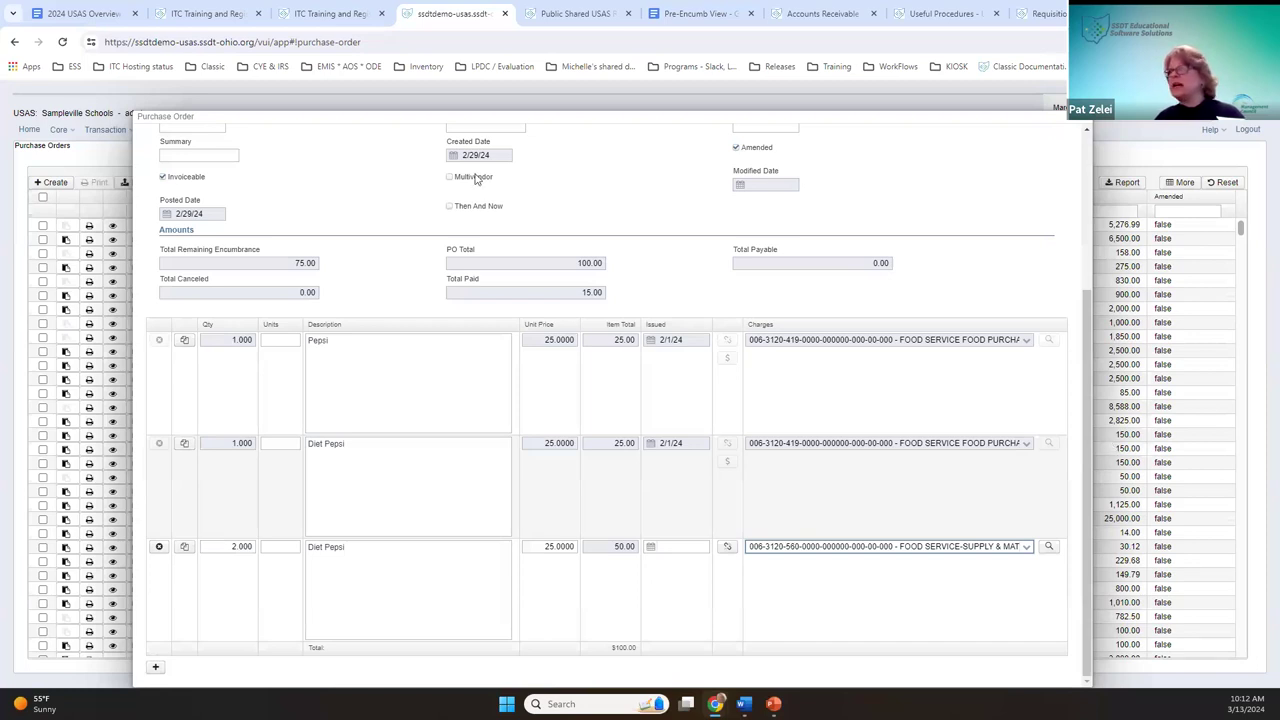
Step: Try to remove the original Diet Pepsi item, and close the purchase order without saving the amendment
{"action": "left_click", "coordinate": [160, 446]}
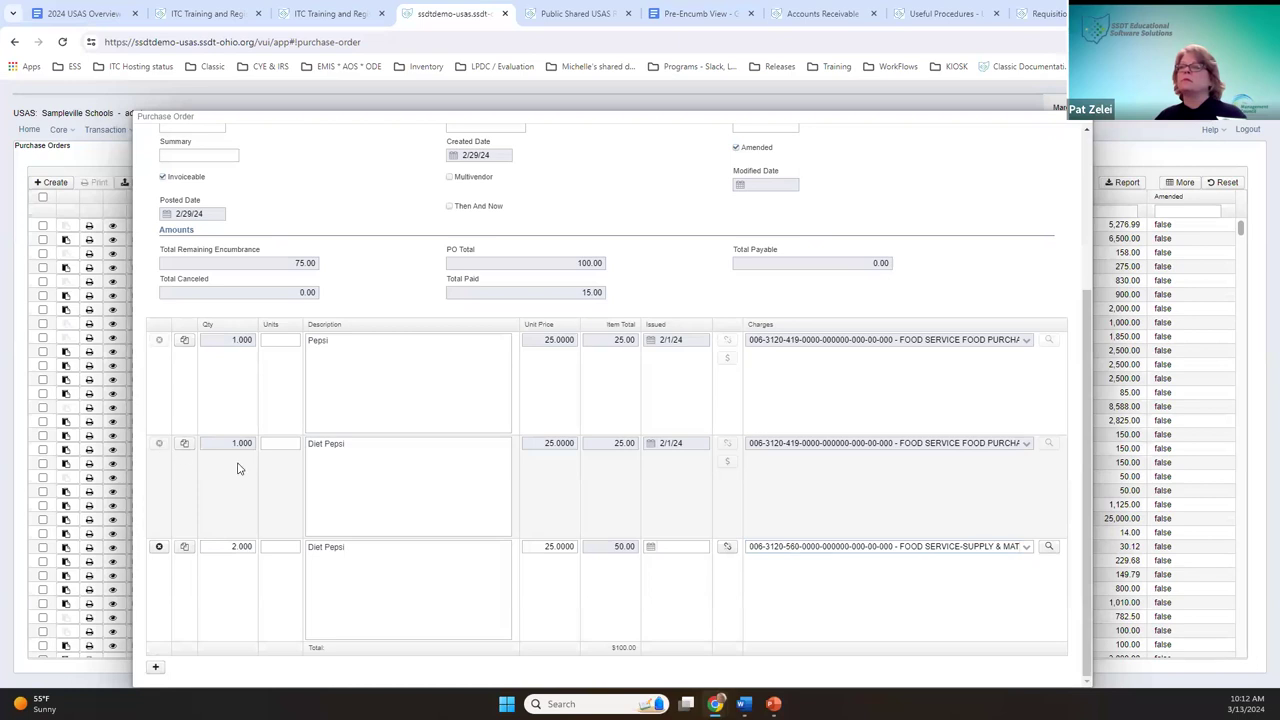
{"action": "scroll", "coordinate": [197, 172], "scroll_direction": "up", "scroll_amount": 3}
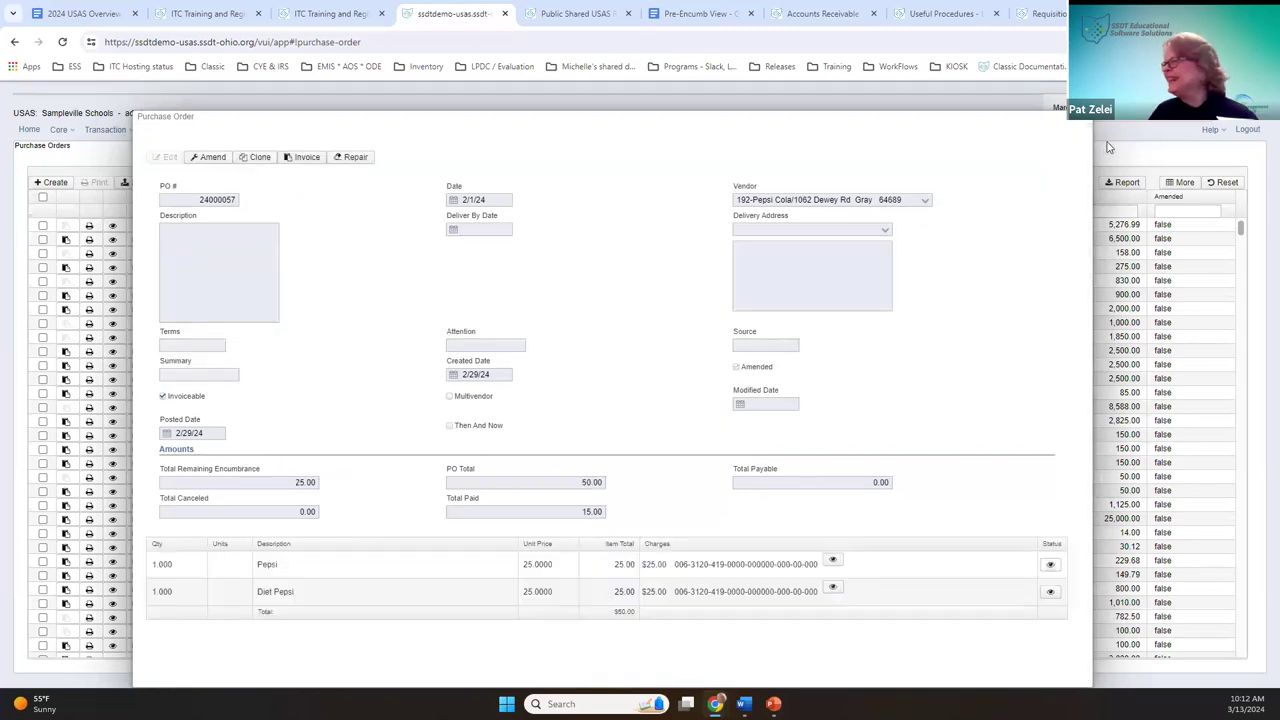
{"action": "key", "text": "Escape"}
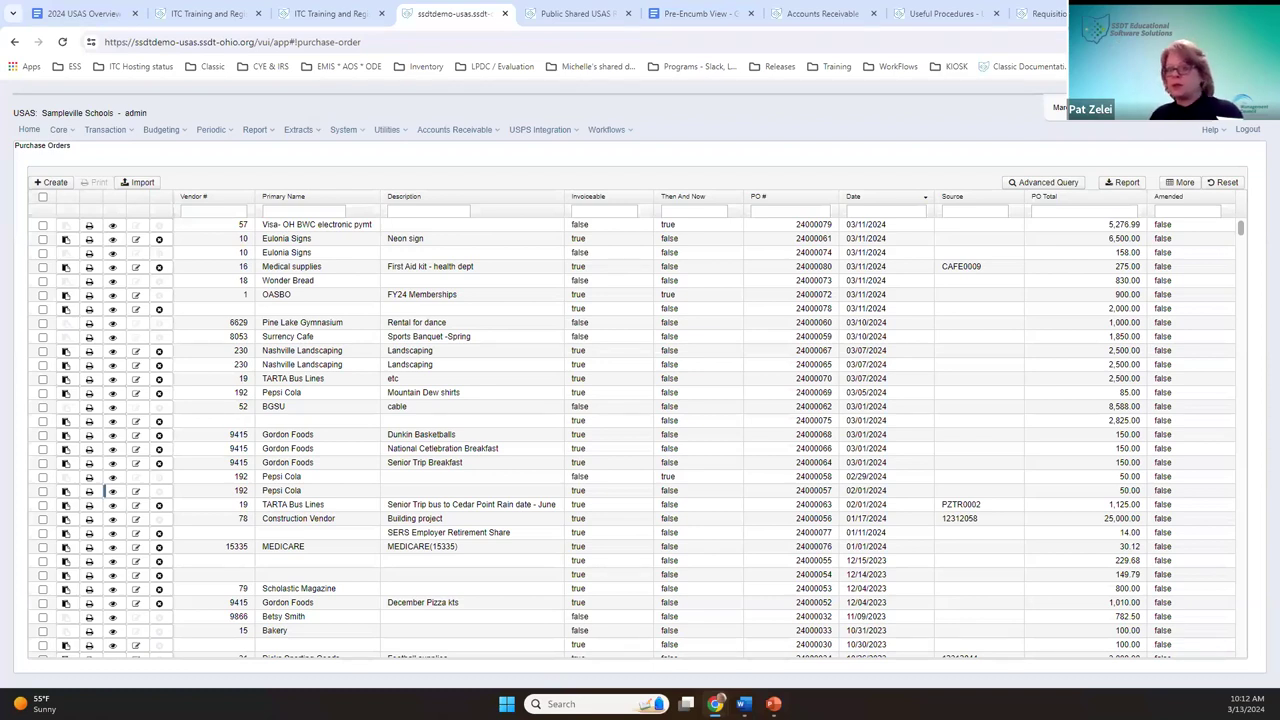
Step: Open the payables in detail view and filter them by the primary name "bgsu"
{"action": "left_click", "coordinate": [108, 130]}
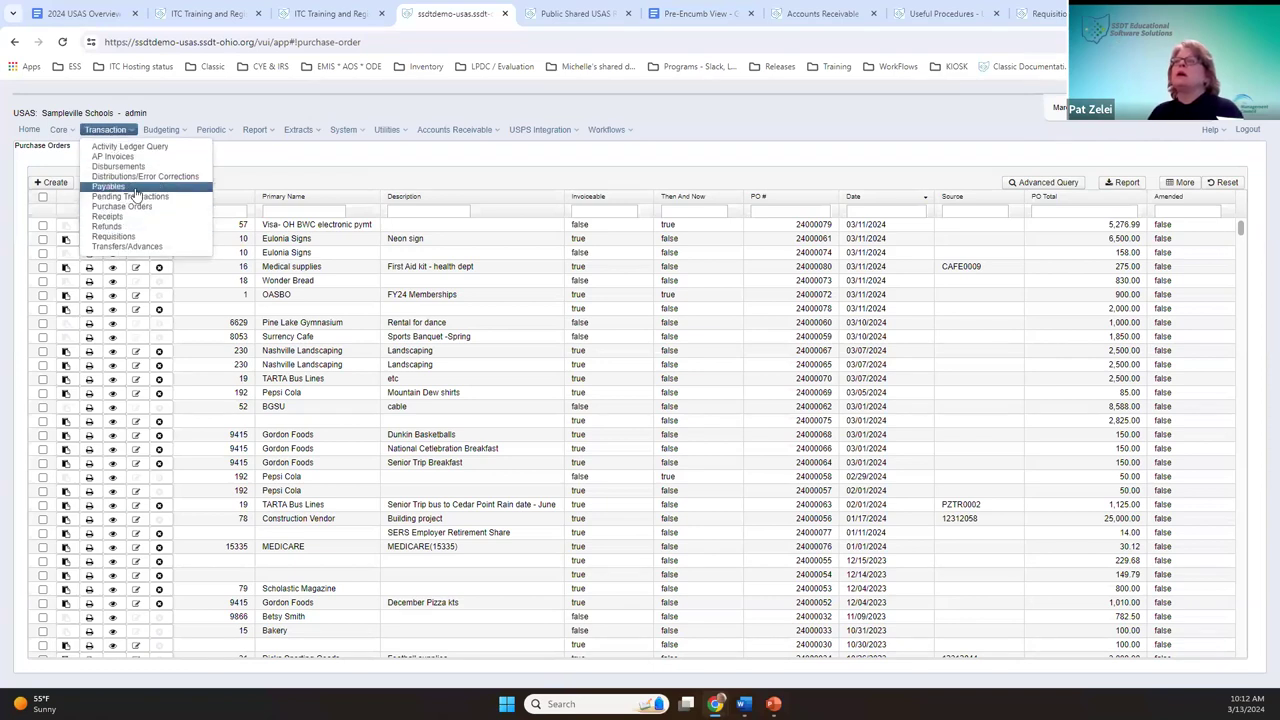
{"action": "left_click", "coordinate": [120, 187]}
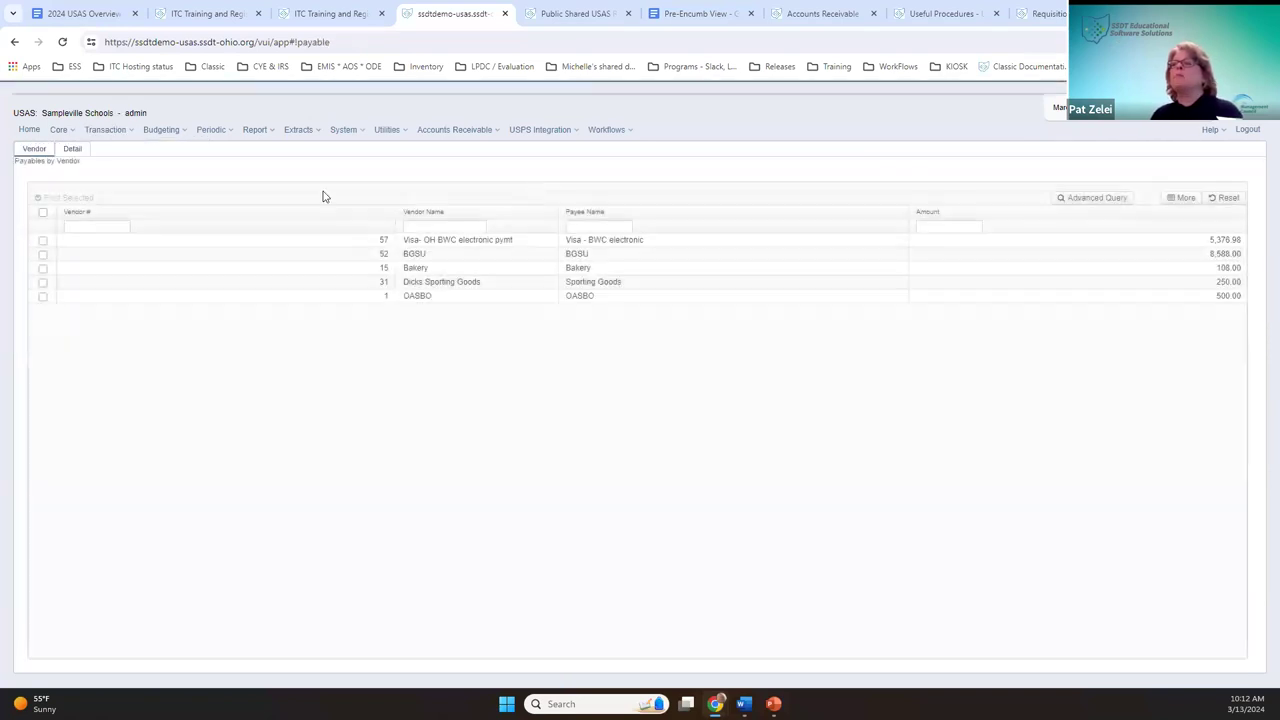
{"action": "left_click_drag", "start_coordinate": [396, 211], "coordinate": [205, 236]}
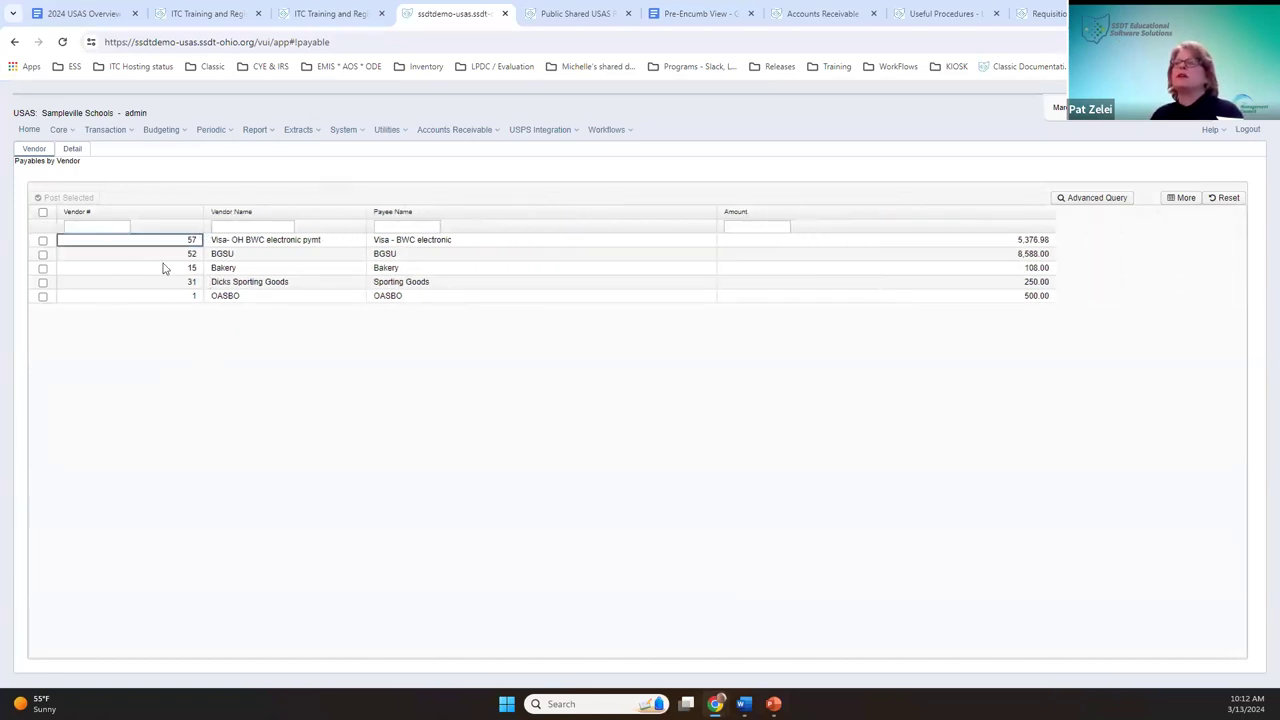
{"action": "left_click", "coordinate": [71, 150]}
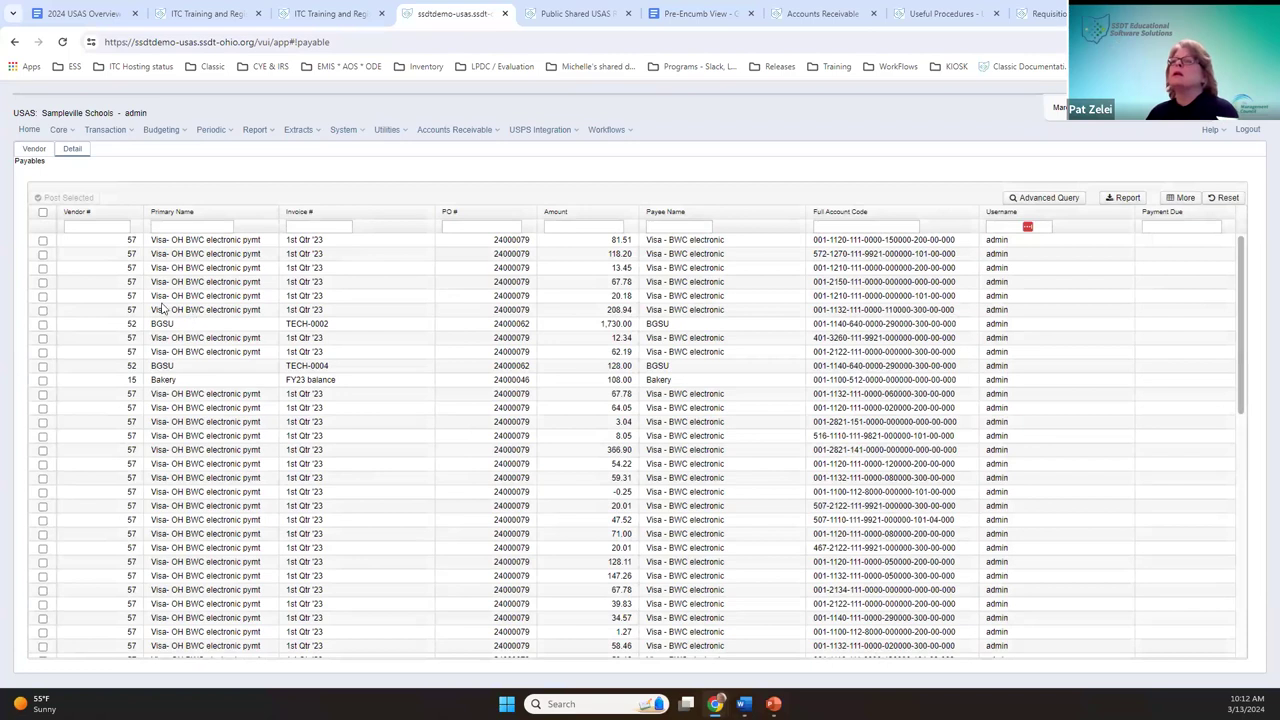
{"action": "left_click", "coordinate": [180, 228]}
{"action": "type", "text": "bgsu"}
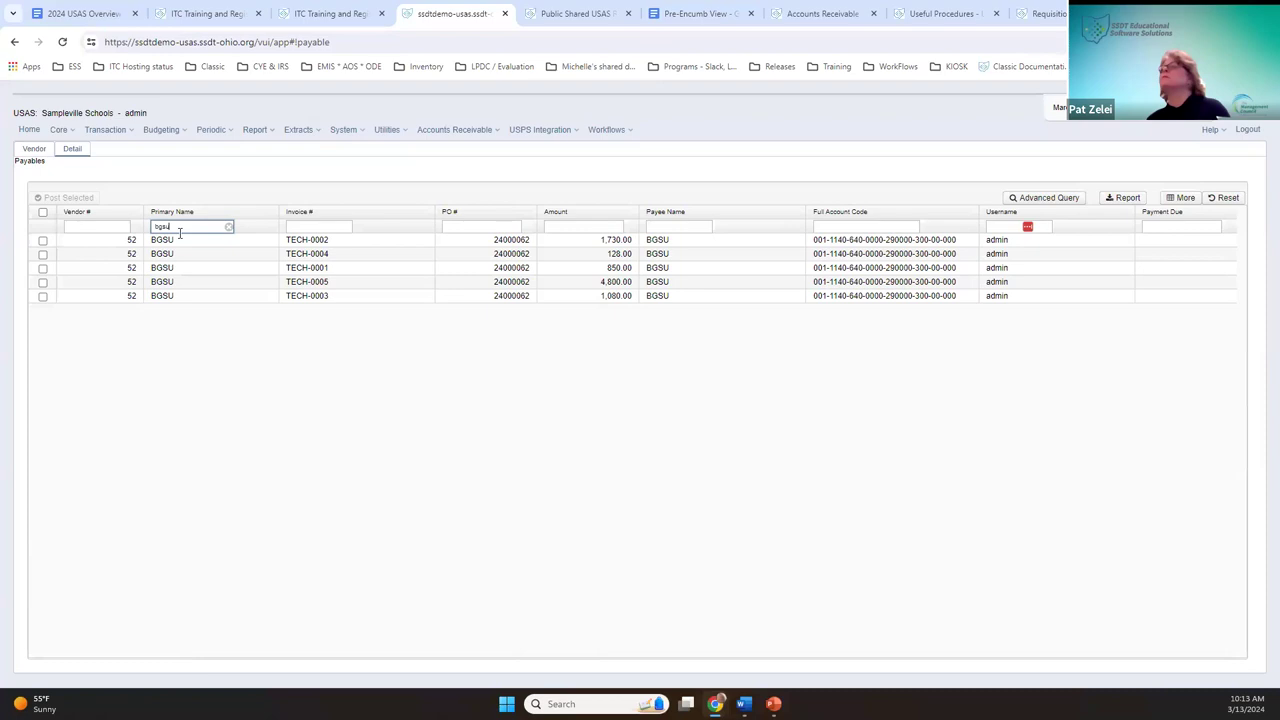
Step: Filter the Purchase Orders grid by the BGSU payable's exact PO number, 24000062, and view that order
{"action": "double_click", "coordinate": [511, 296]}
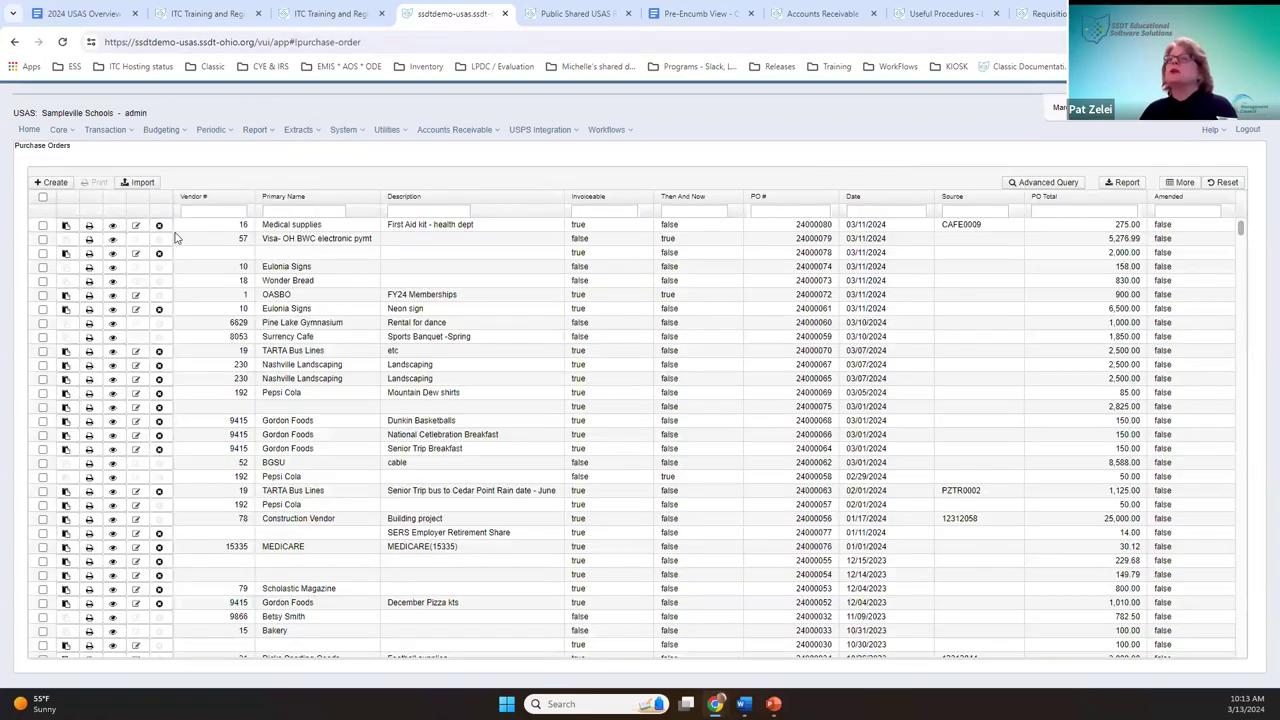
{"action": "left_click", "coordinate": [780, 213]}
{"action": "type", "text": "240000062"}
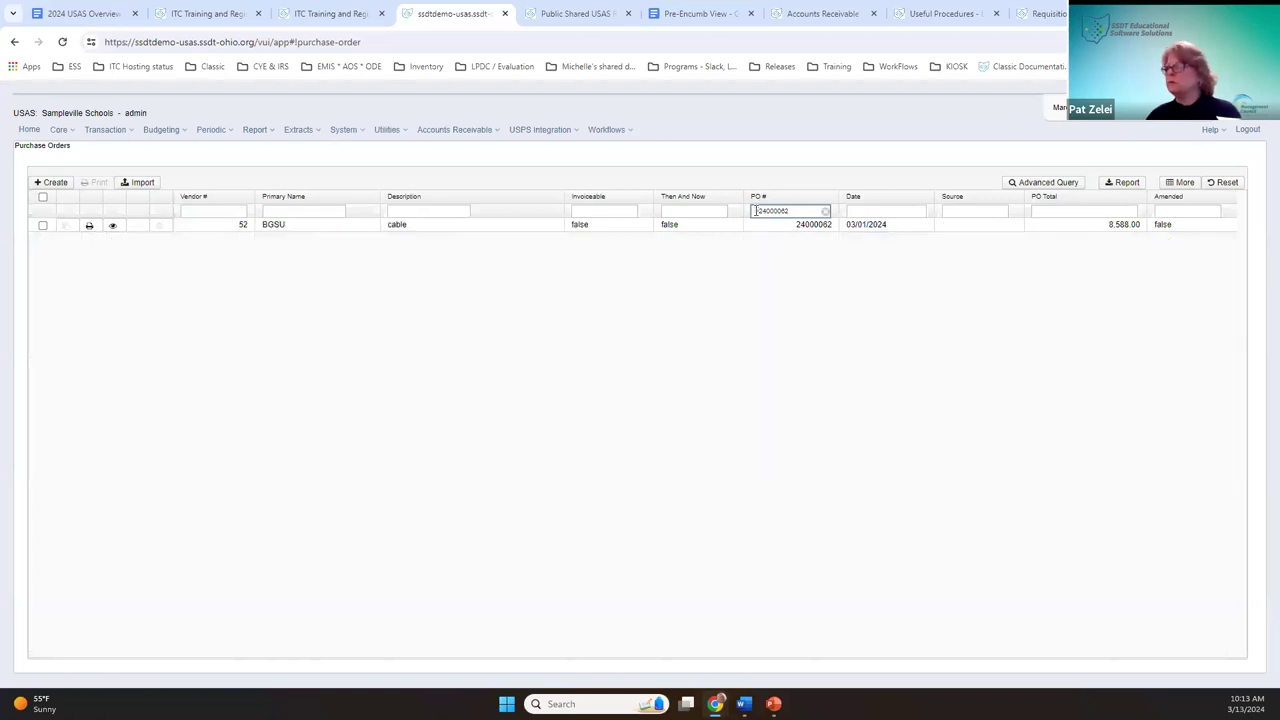
{"action": "left_click", "coordinate": [111, 225]}
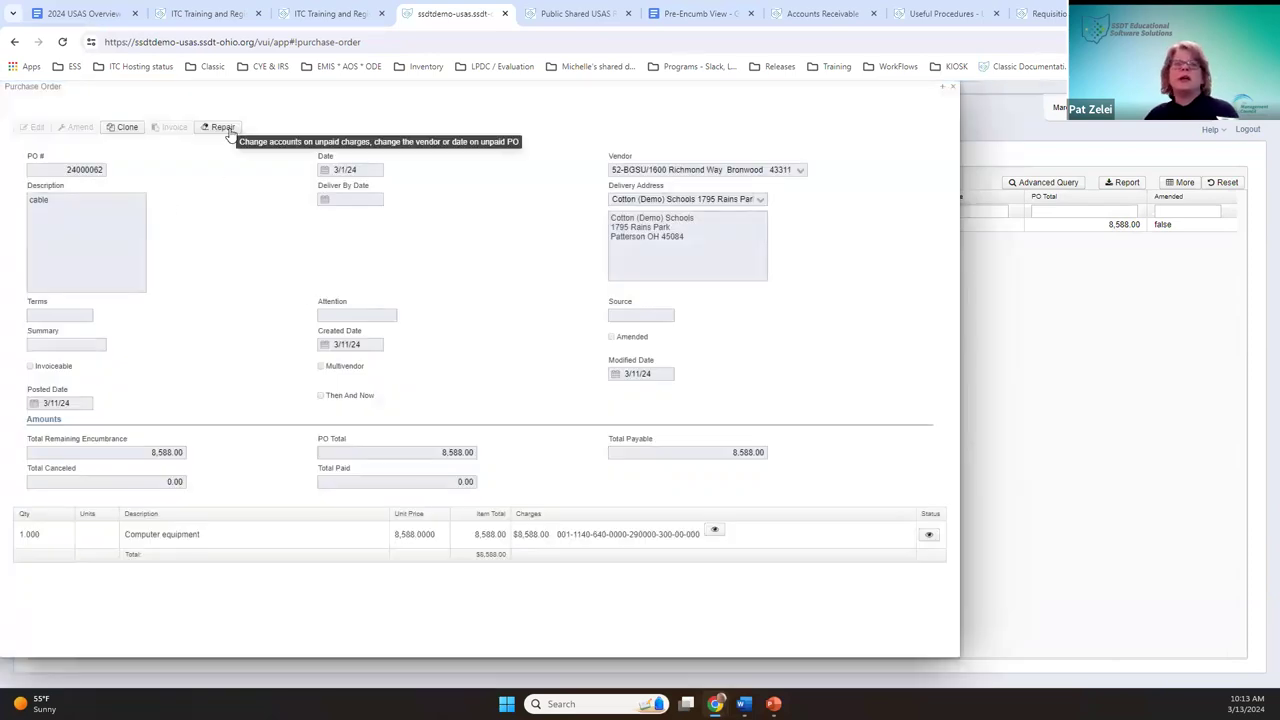
Step: Repair purchase order 24000062 by changing its vendor to 6-Computer World, and close the change result
{"action": "left_click", "coordinate": [226, 129]}
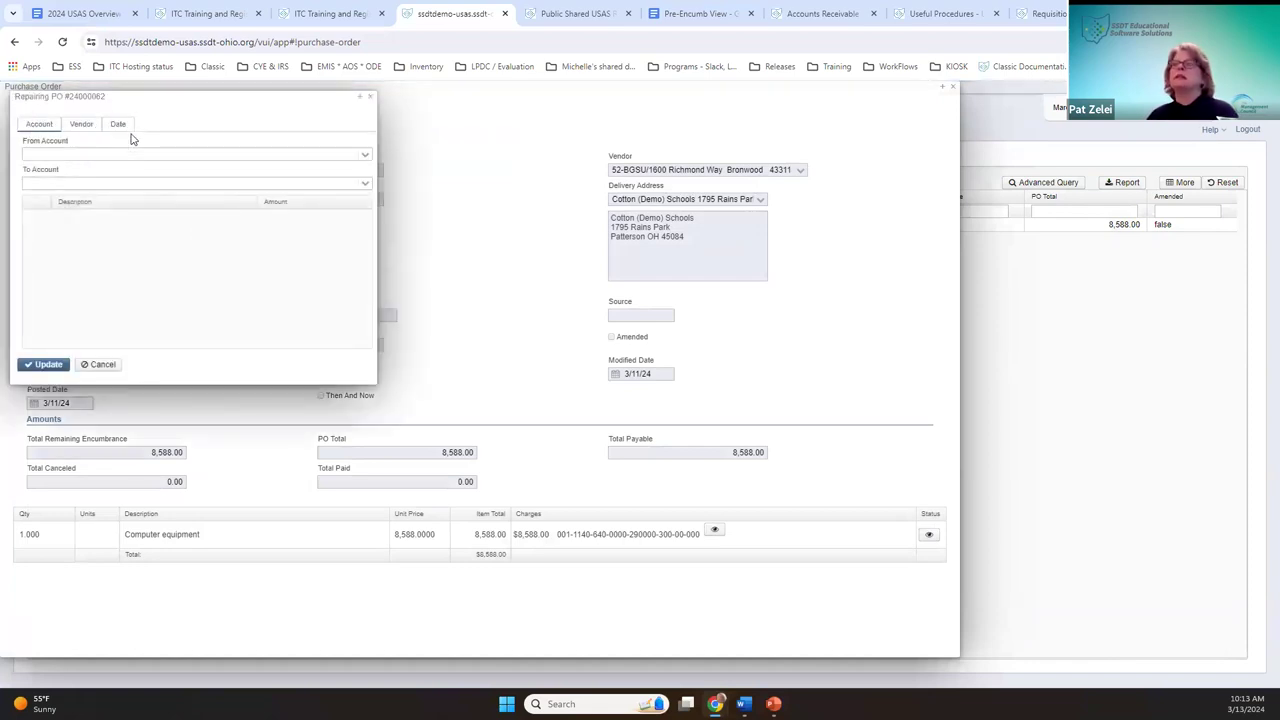
{"action": "left_click", "coordinate": [81, 126]}
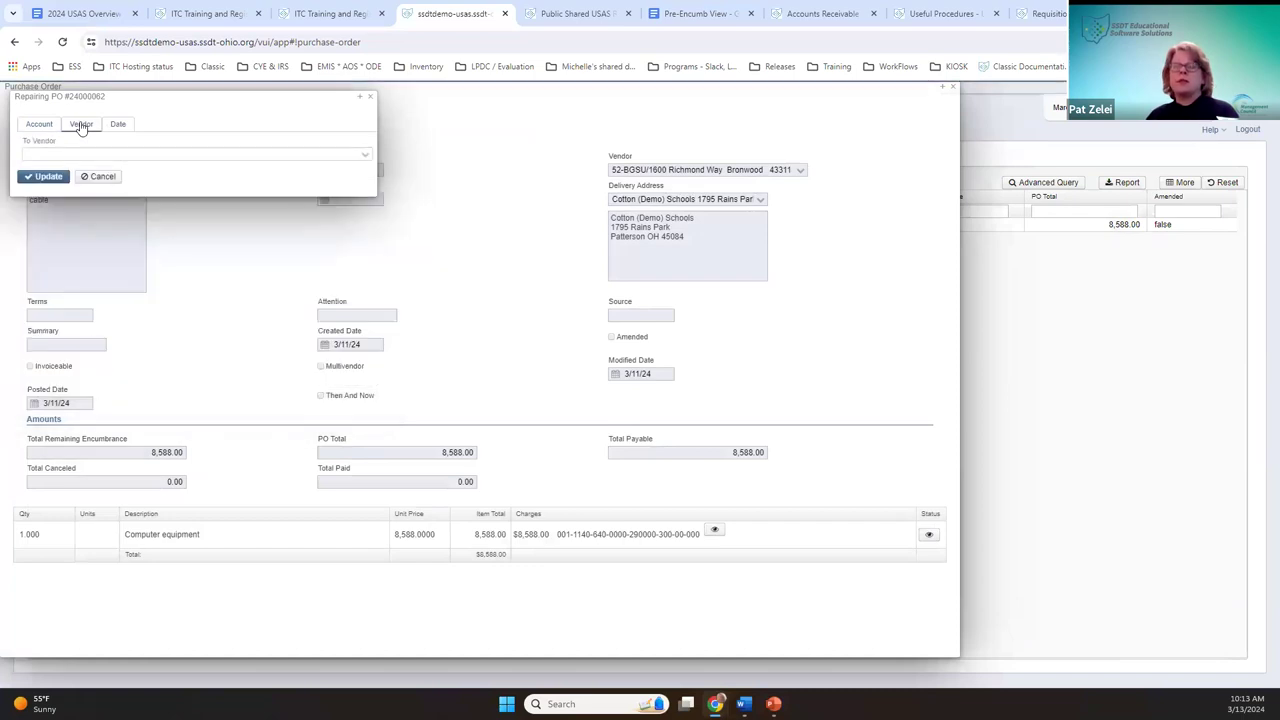
{"action": "left_click", "coordinate": [363, 158]}
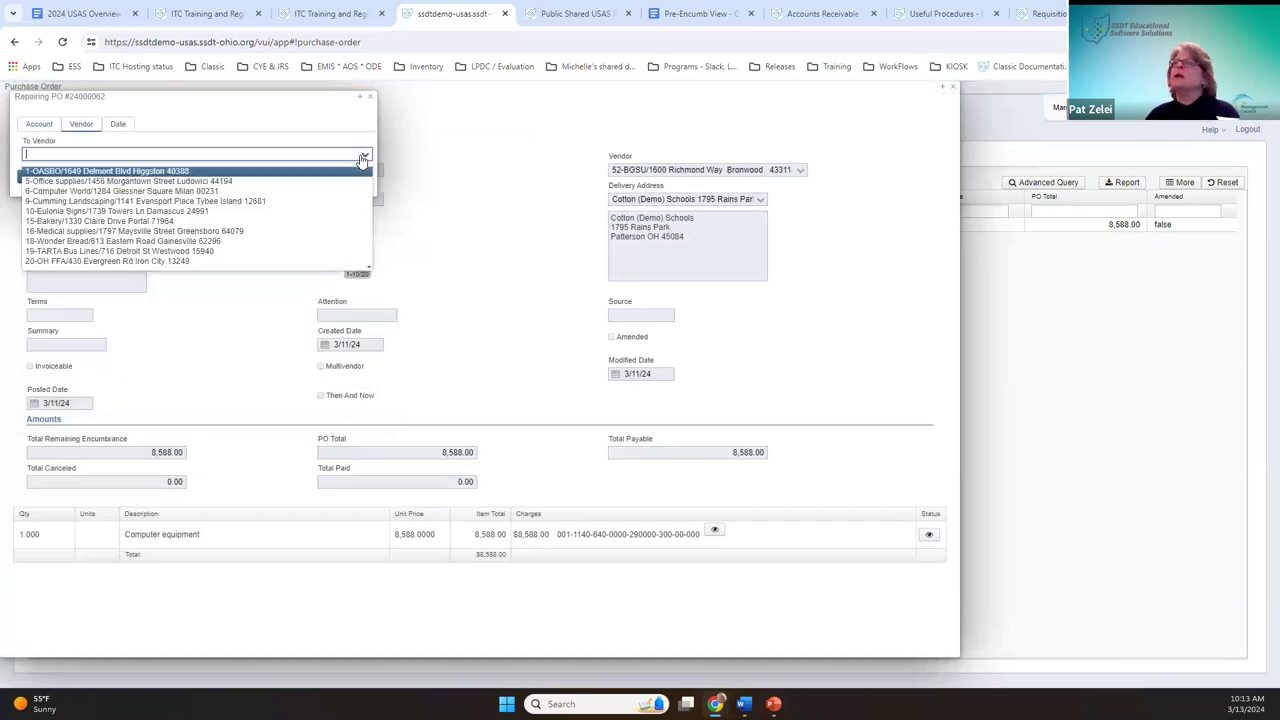
{"action": "left_click", "coordinate": [289, 194]}
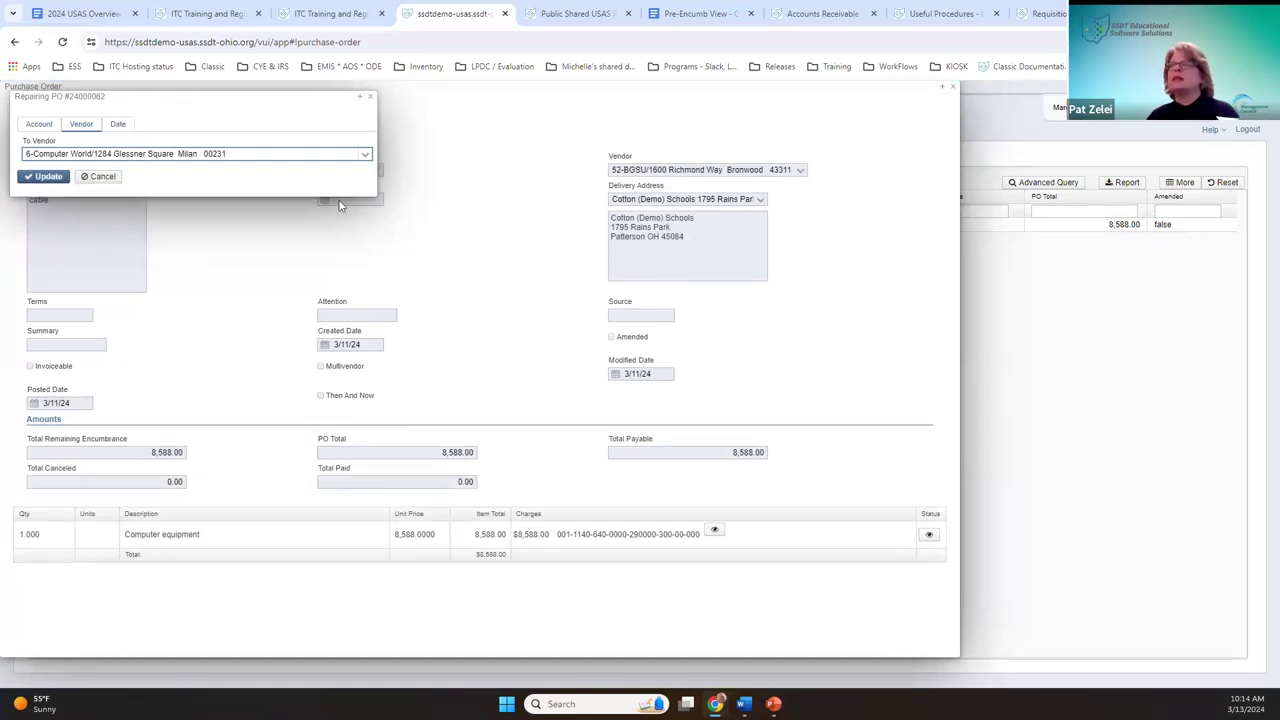
{"action": "left_click_drag", "start_coordinate": [210, 94], "coordinate": [394, 149]}
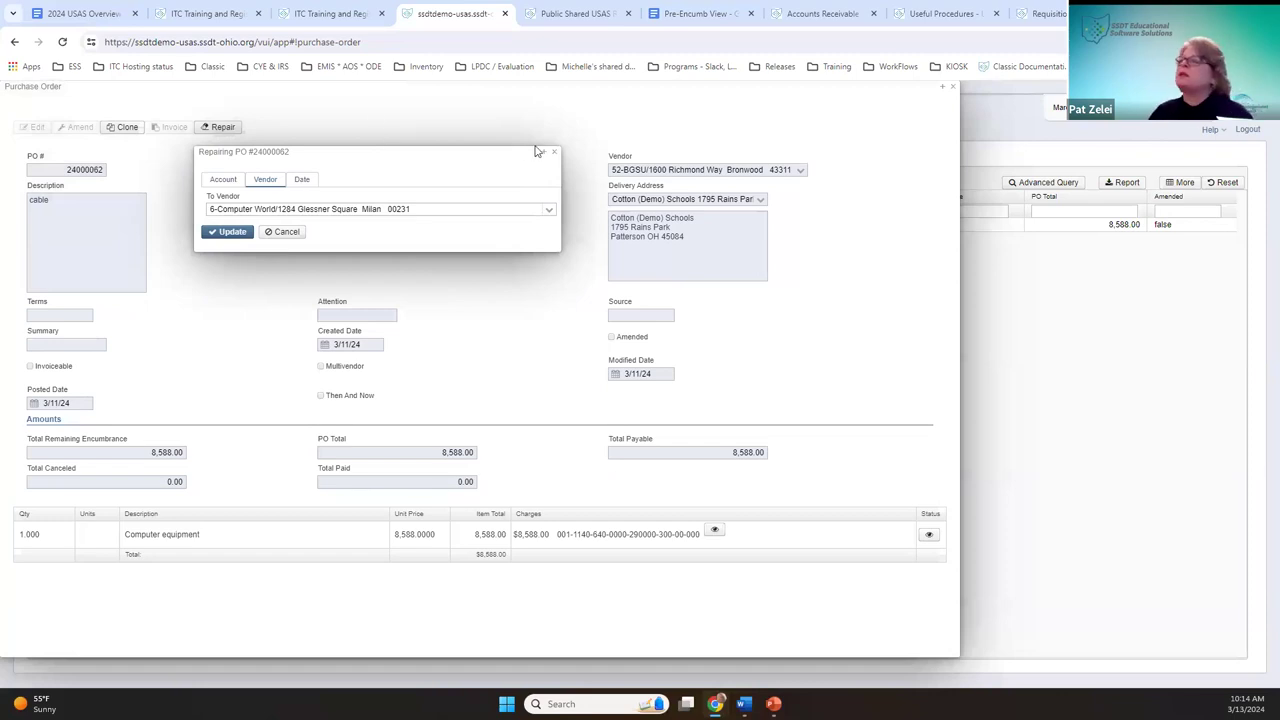
{"action": "left_click", "coordinate": [232, 232]}
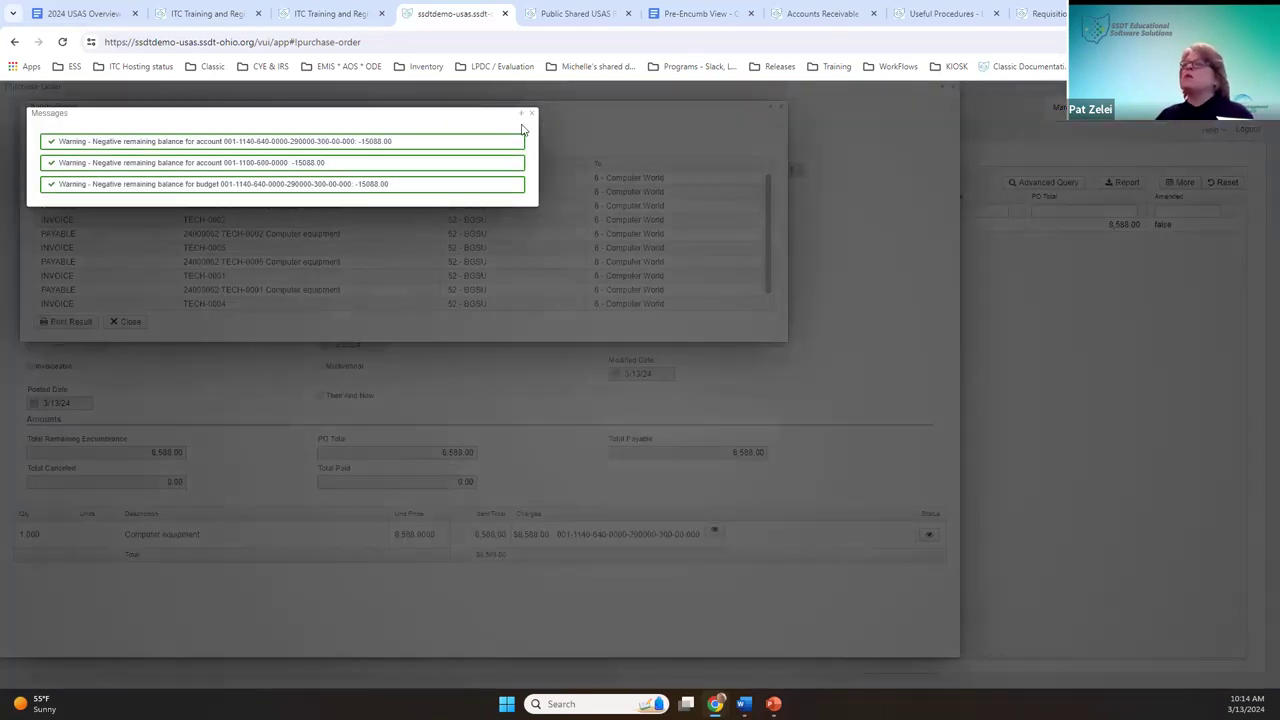
{"action": "left_click", "coordinate": [532, 113]}
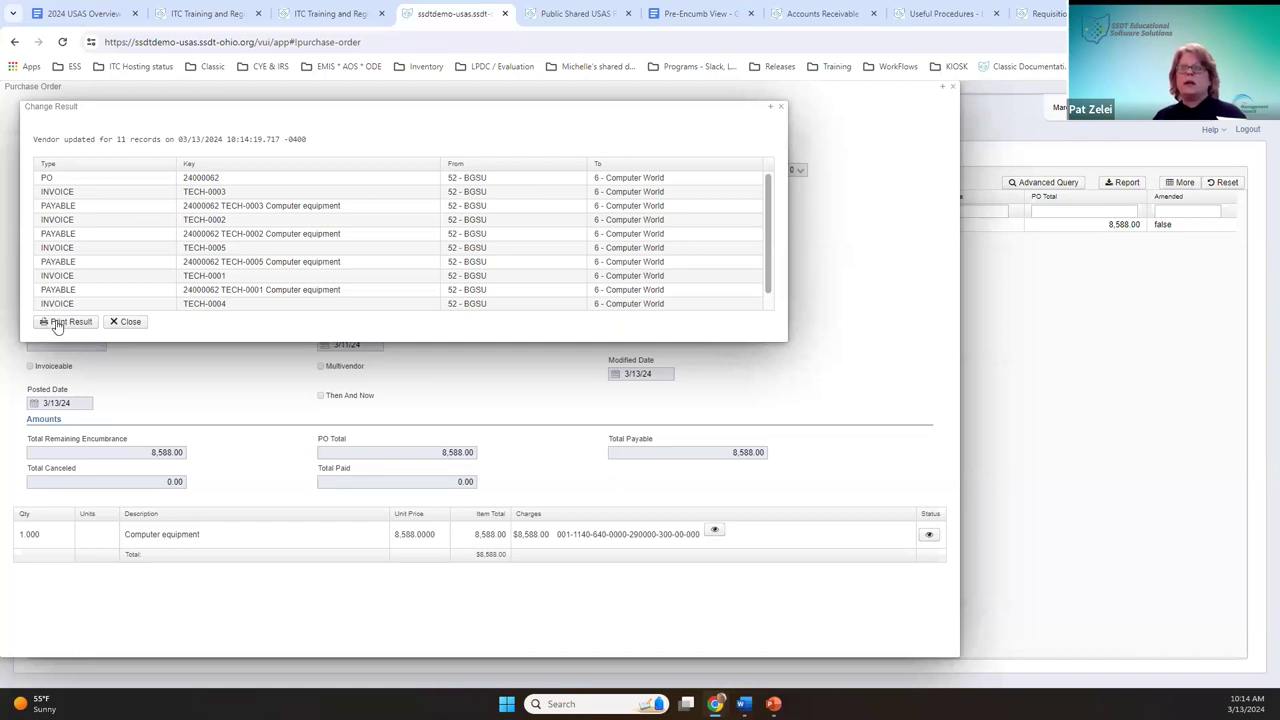
{"action": "left_click", "coordinate": [139, 328]}
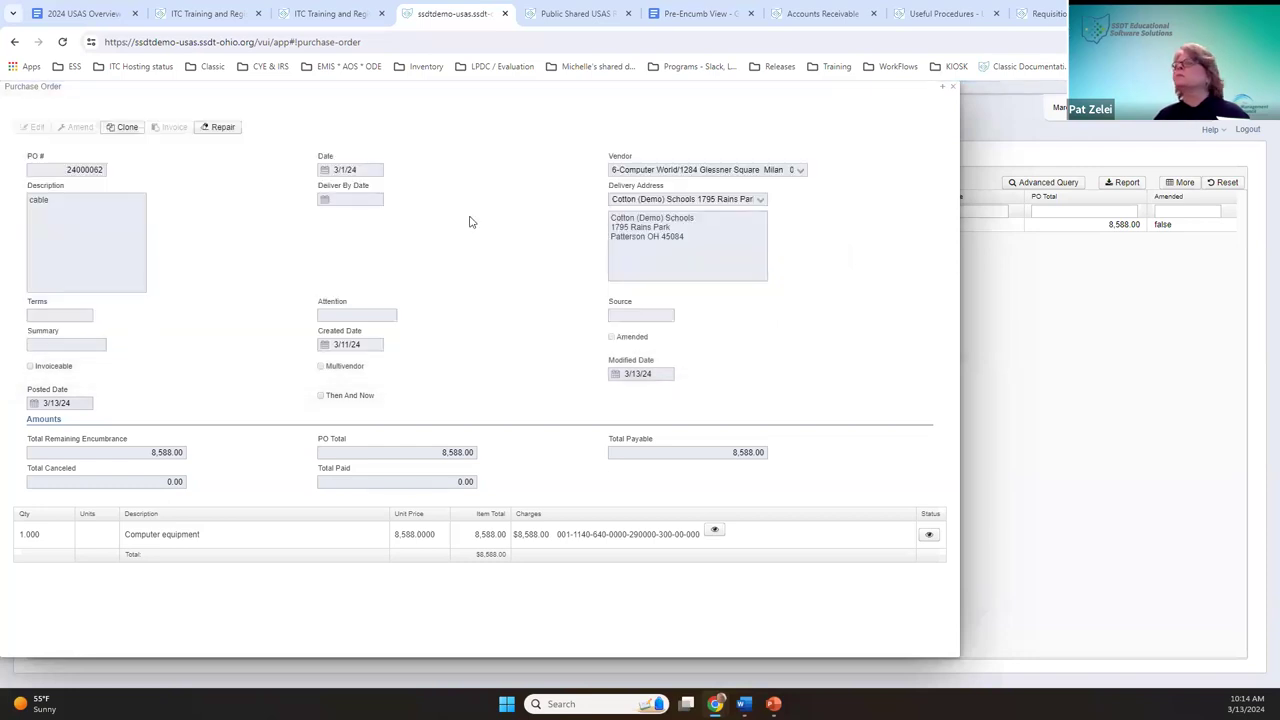
Step: Close the purchase order and examine the payables by vendor for the repaired order's vendor
{"action": "left_click", "coordinate": [952, 89]}
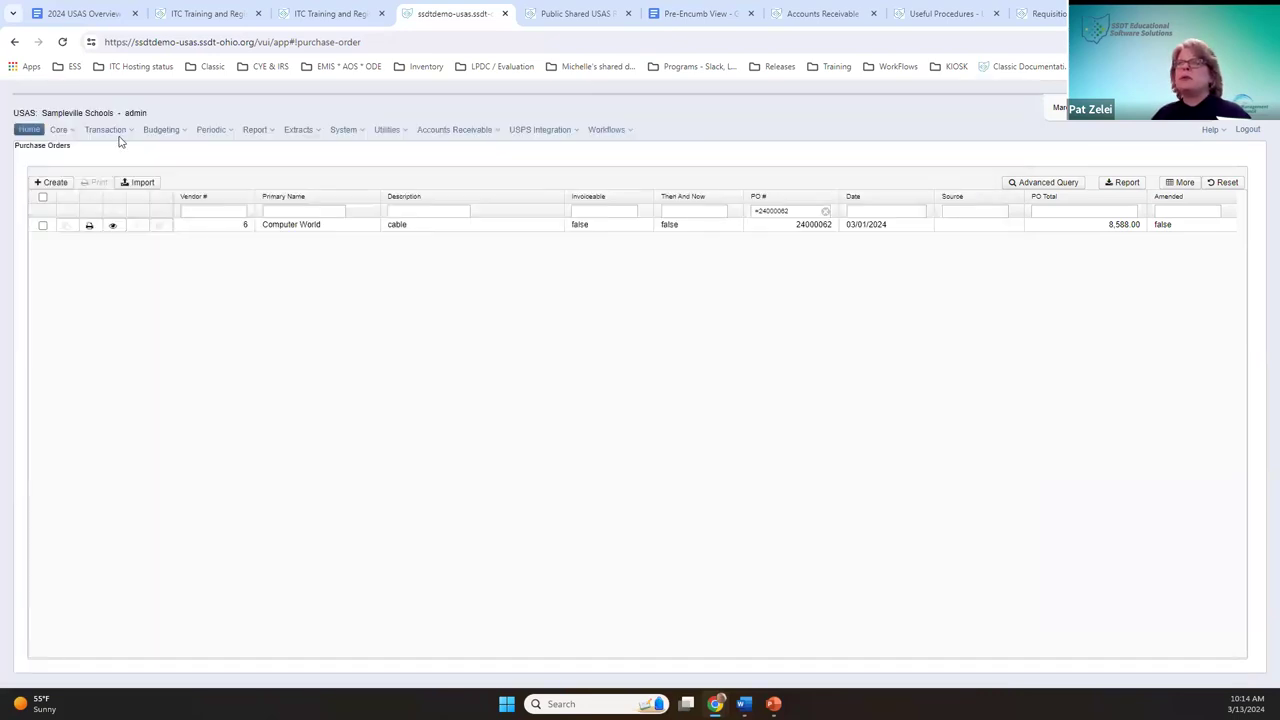
{"action": "left_click", "coordinate": [108, 130]}
{"action": "left_click", "coordinate": [119, 193]}
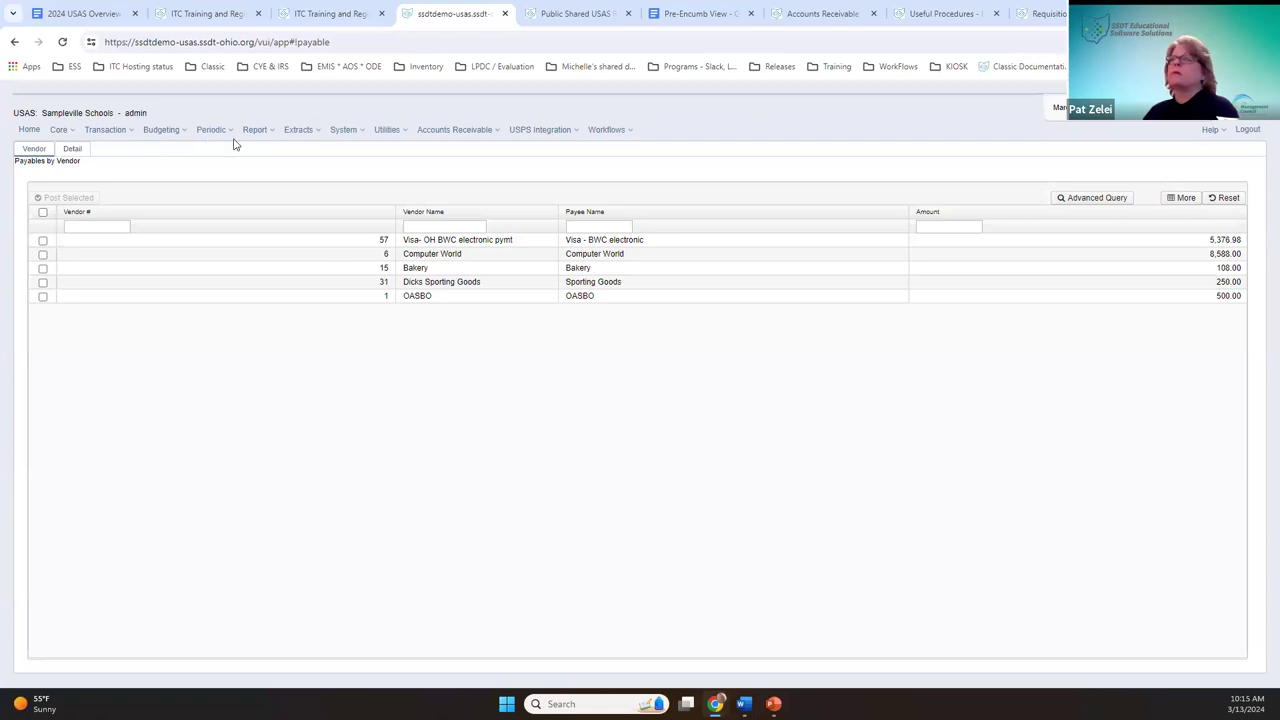
Step: Open the Purchase Order Detail Report, set its format to PDF (download), and show the status choices
{"action": "left_click", "coordinate": [262, 131]}
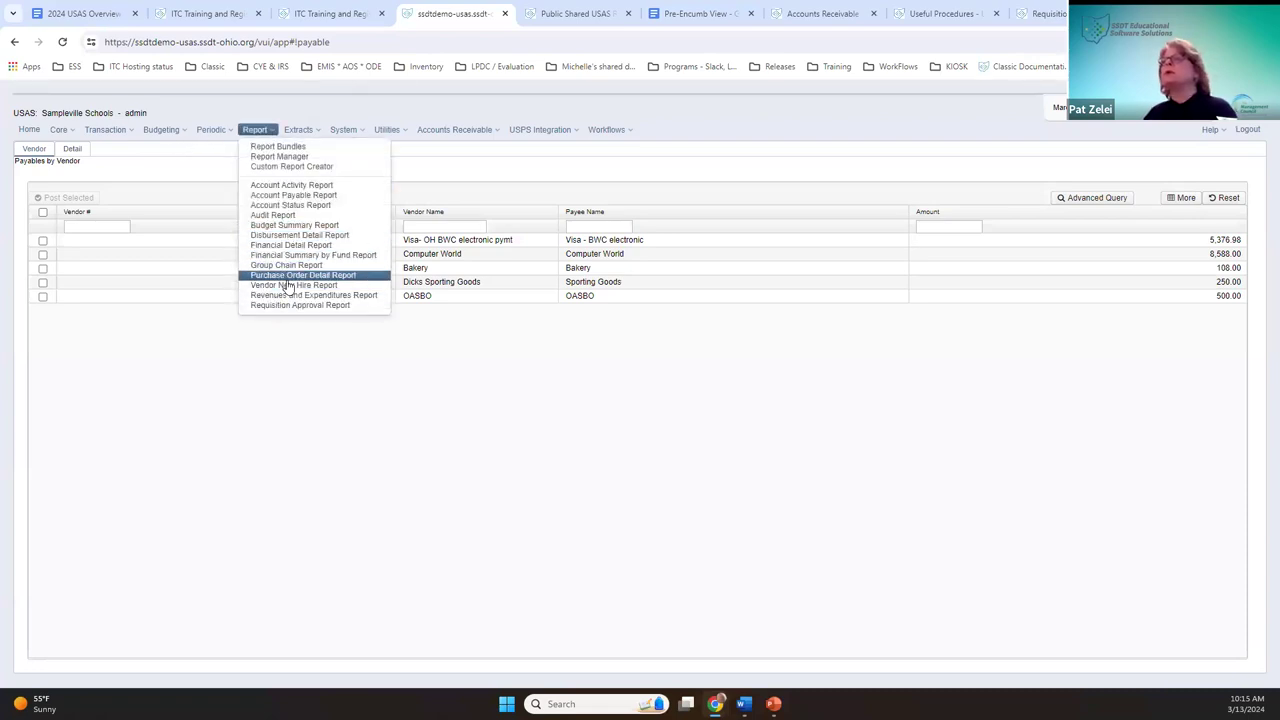
{"action": "left_click", "coordinate": [289, 277]}
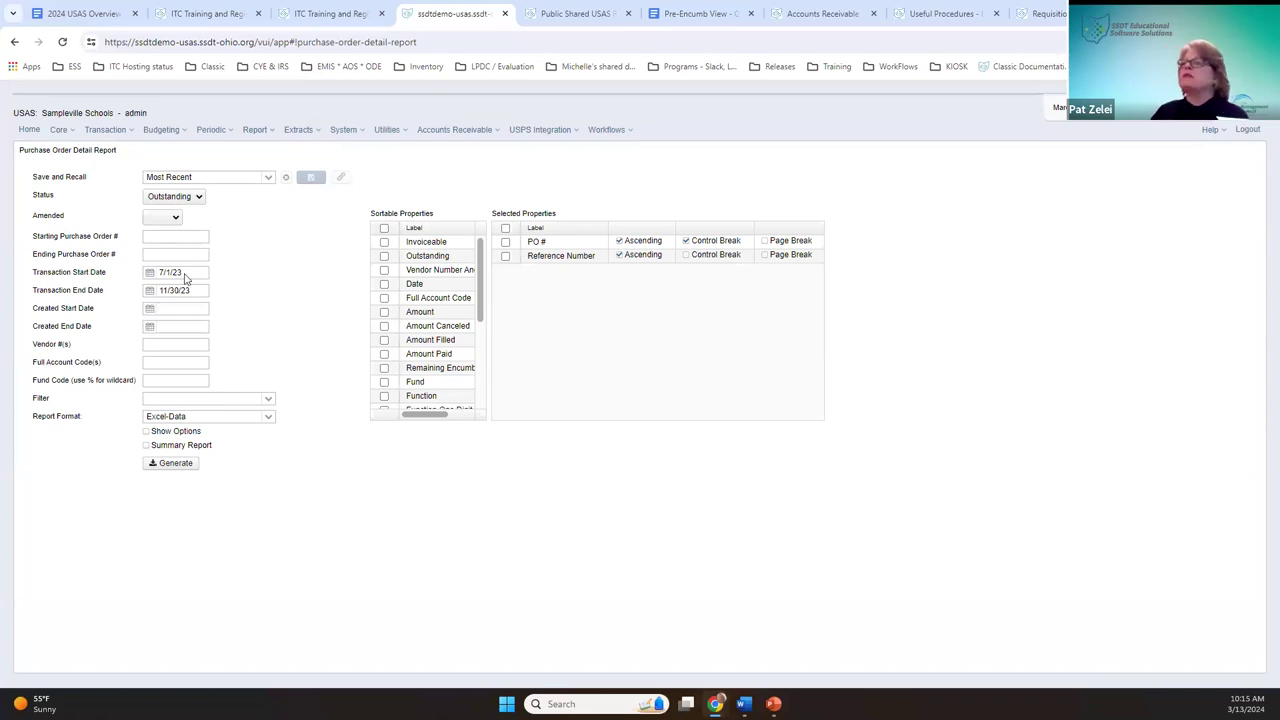
{"action": "left_click", "coordinate": [270, 417]}
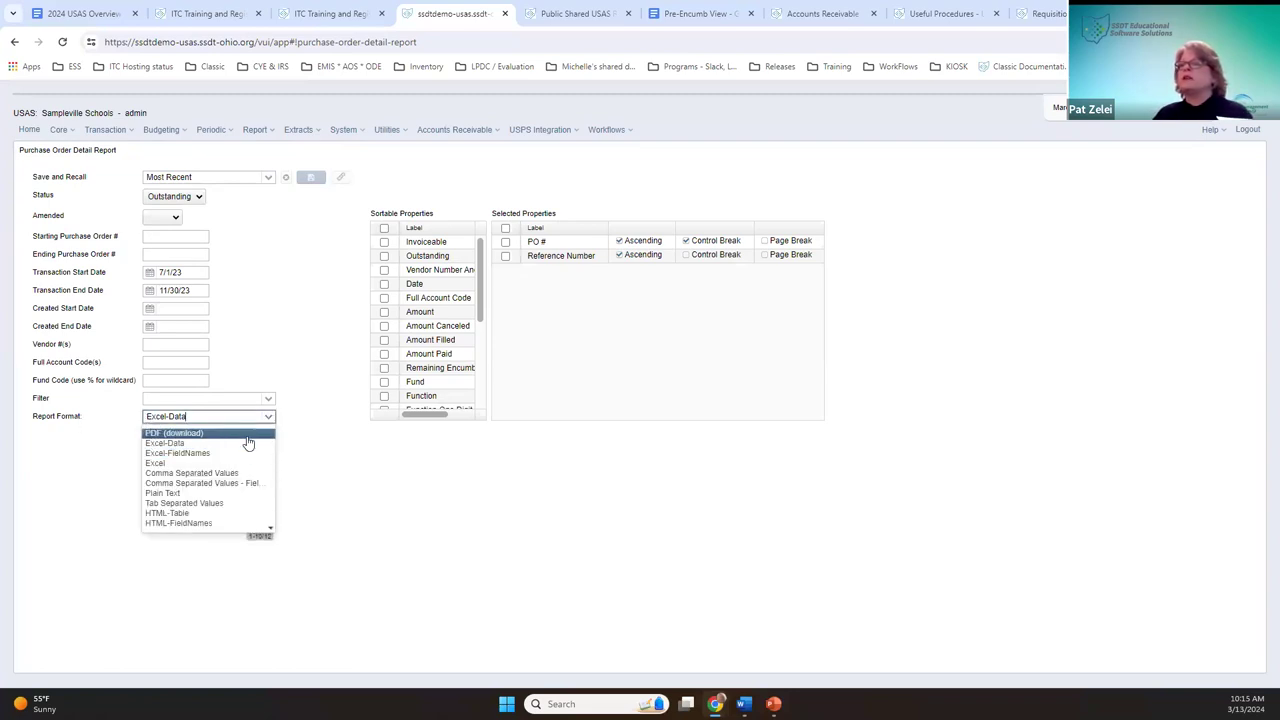
{"action": "left_click", "coordinate": [248, 433]}
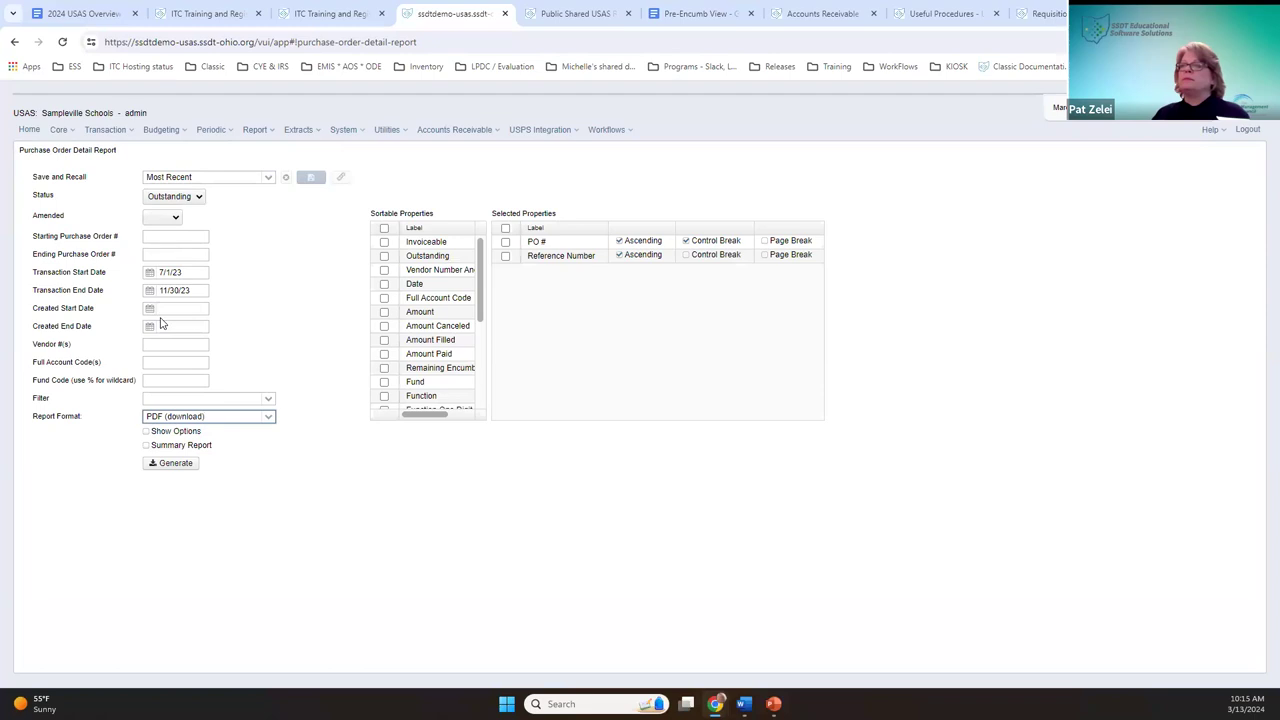
{"action": "left_click", "coordinate": [198, 198]}
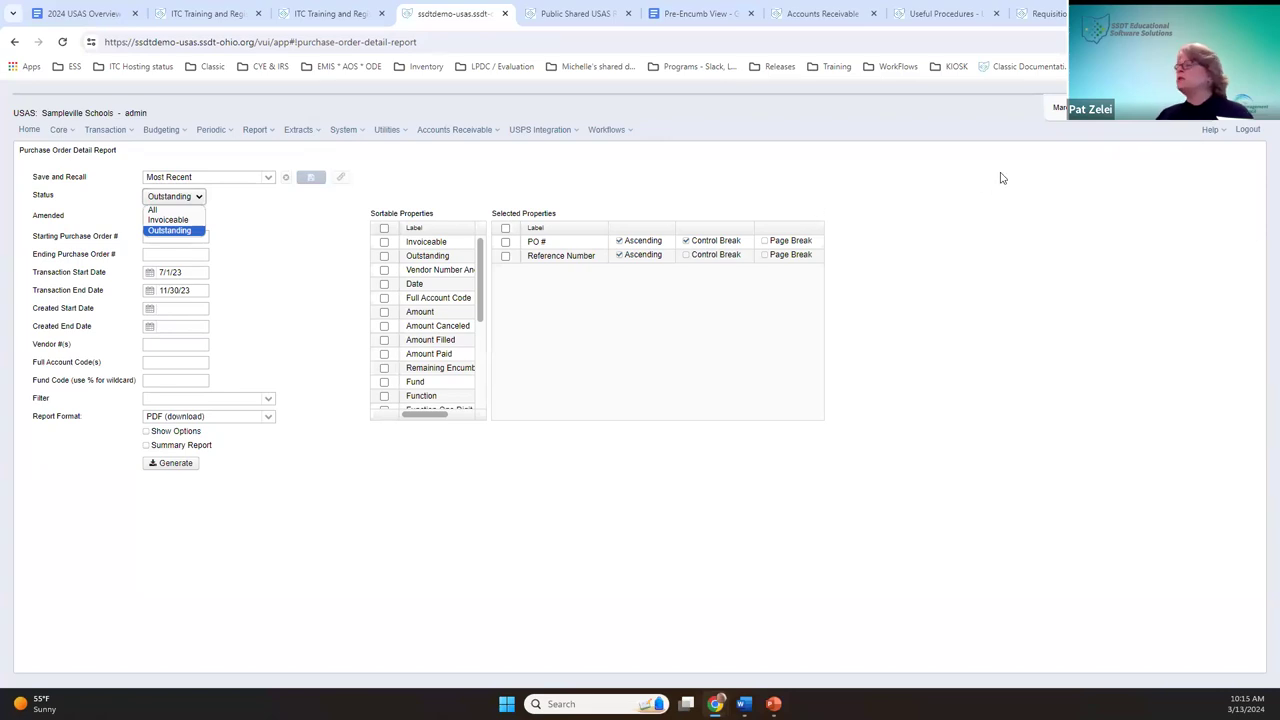
Step: Find the PO Detail with Item Description report in the Public Shared USAS Reports Library and examine its example PDF
{"action": "left_click", "coordinate": [1212, 136]}
{"action": "left_click", "coordinate": [1211, 133]}
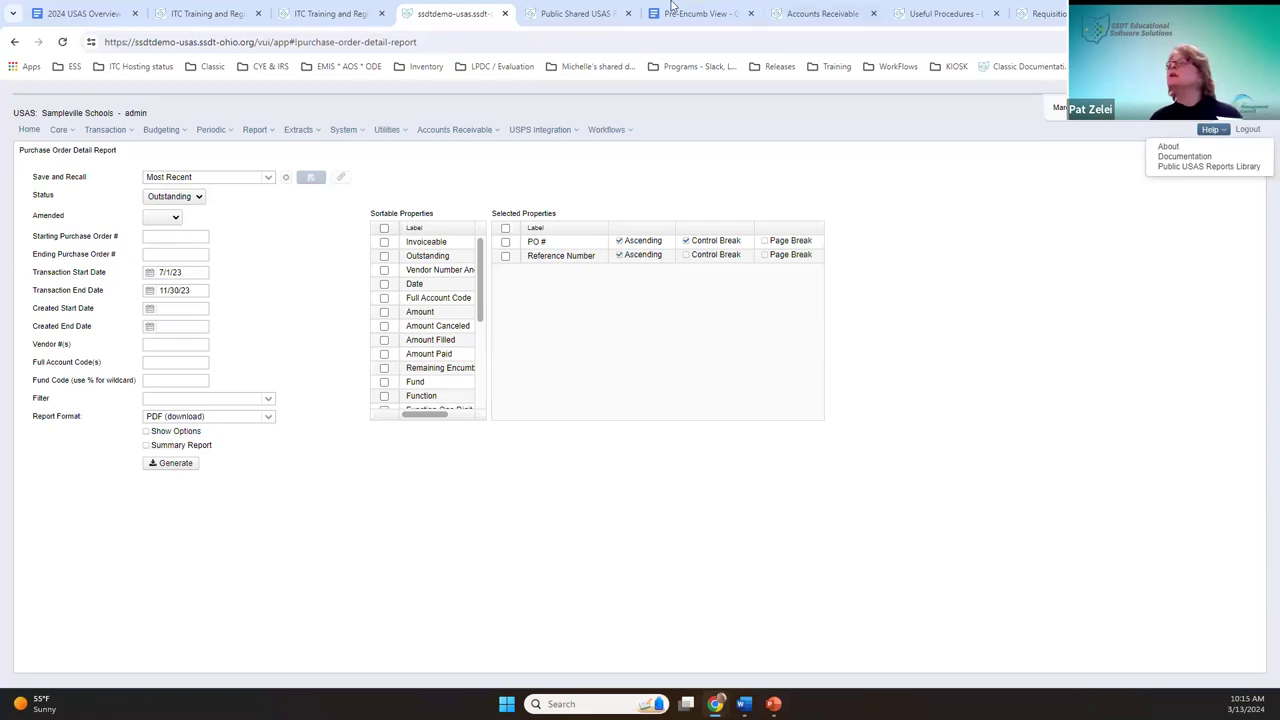
{"action": "left_click", "coordinate": [577, 13]}
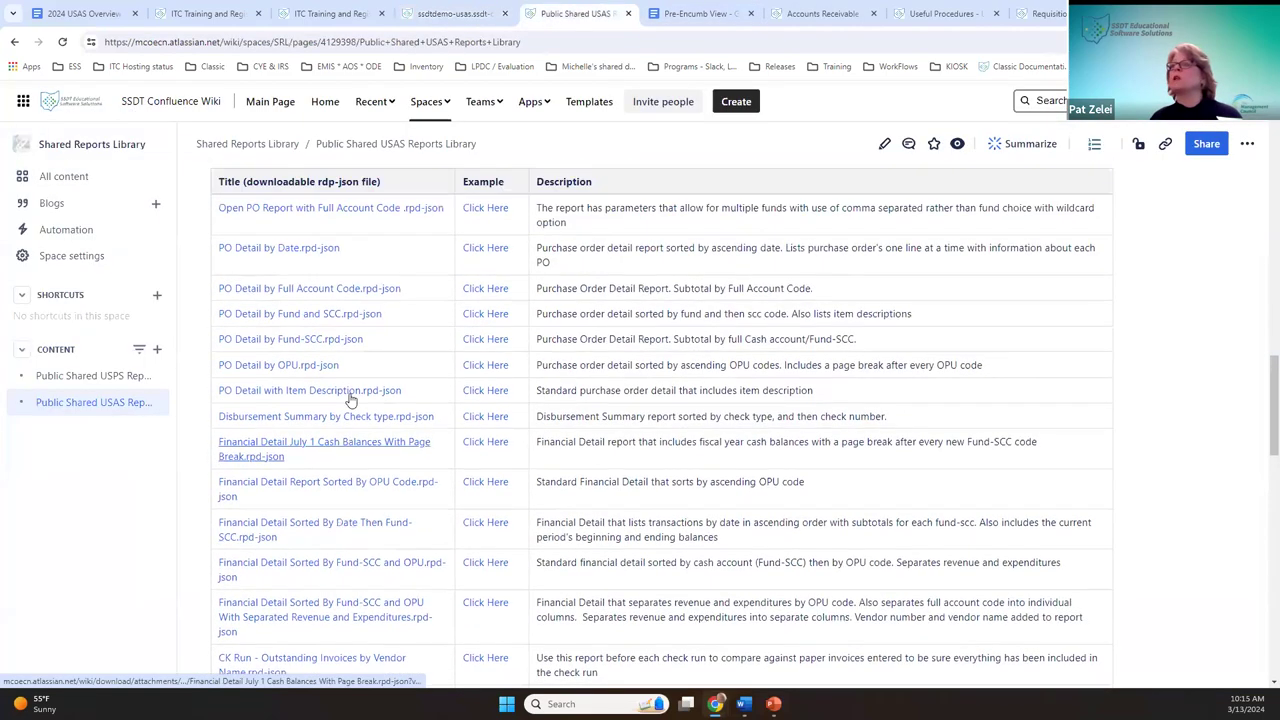
{"action": "scroll", "coordinate": [350, 400], "scroll_direction": "up", "scroll_amount": 1}
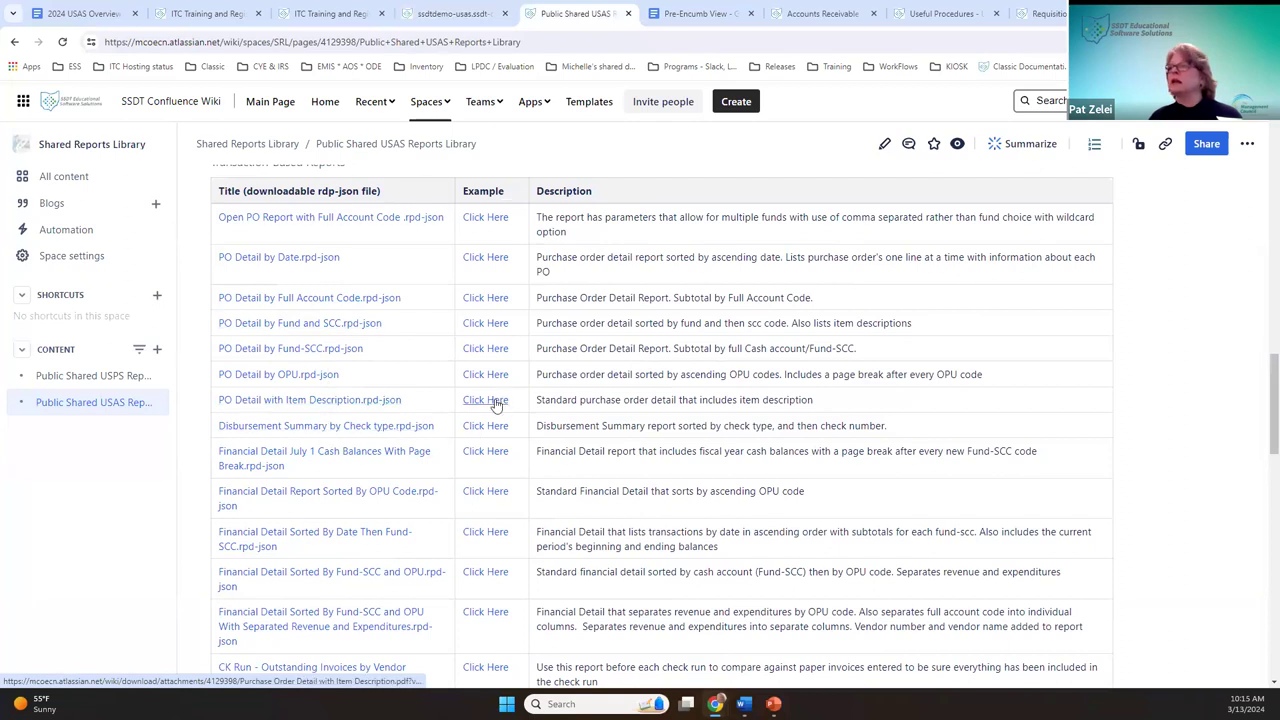
{"action": "left_click", "coordinate": [290, 401]}
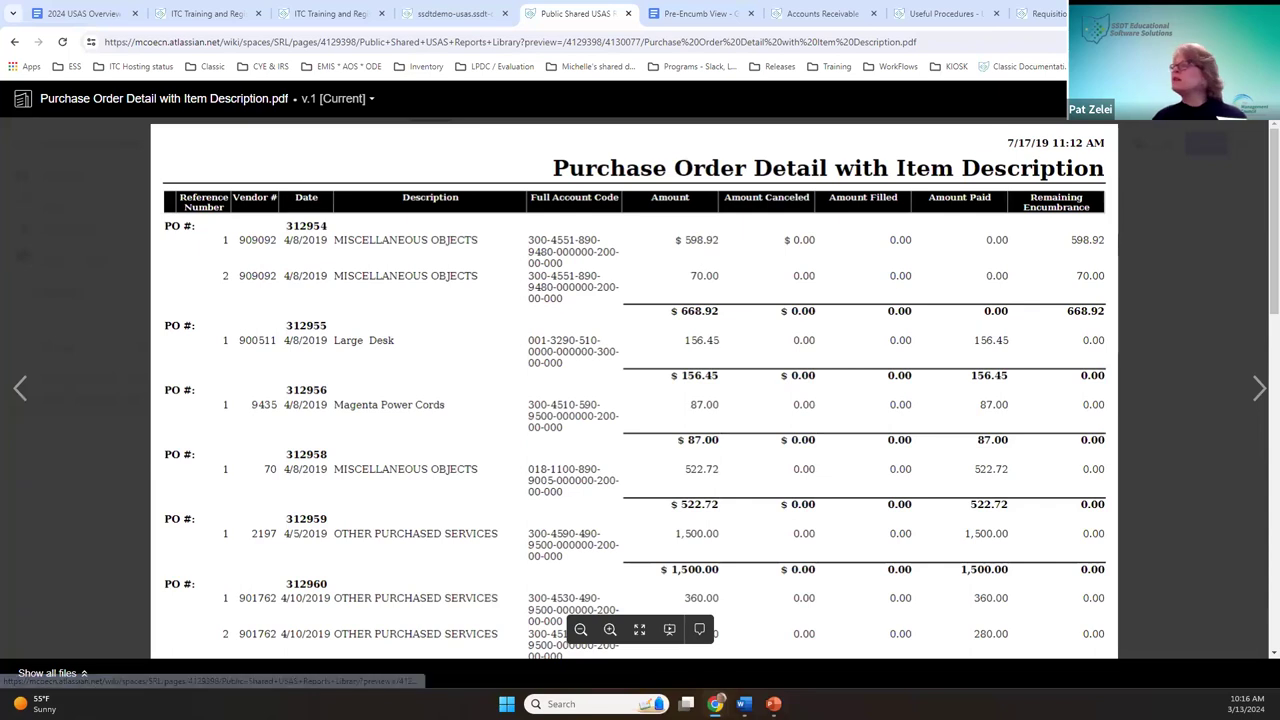
{"action": "left_click", "coordinate": [1259, 138]}
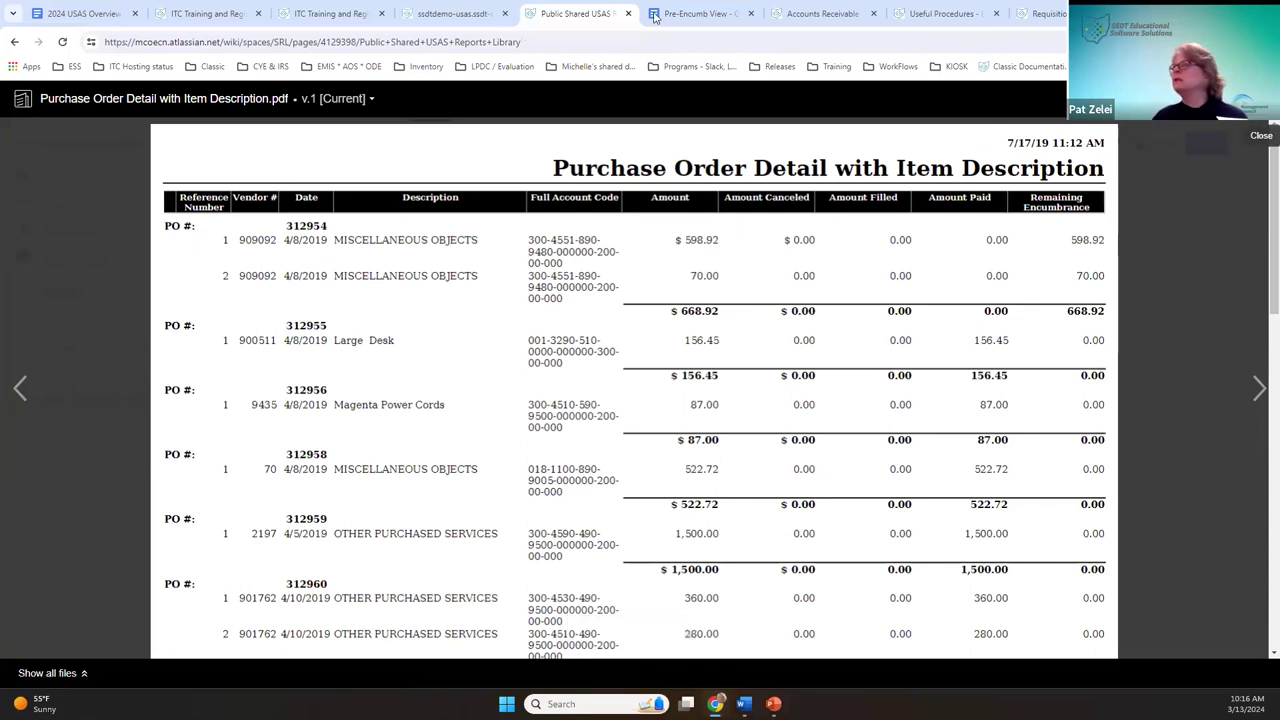
Step: Start a report import in the USAS Report Manager, browse the Downloads and Desktop folders, and cancel the import
{"action": "left_click", "coordinate": [452, 13]}
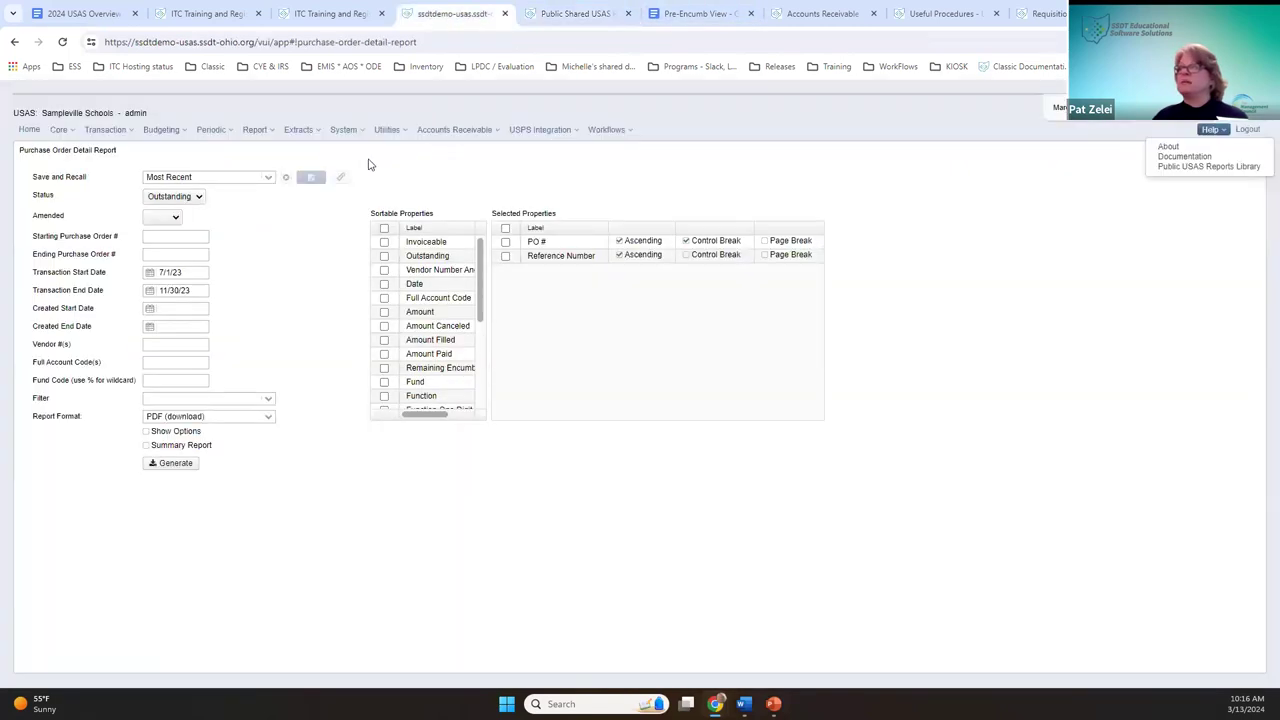
{"action": "left_click", "coordinate": [257, 131]}
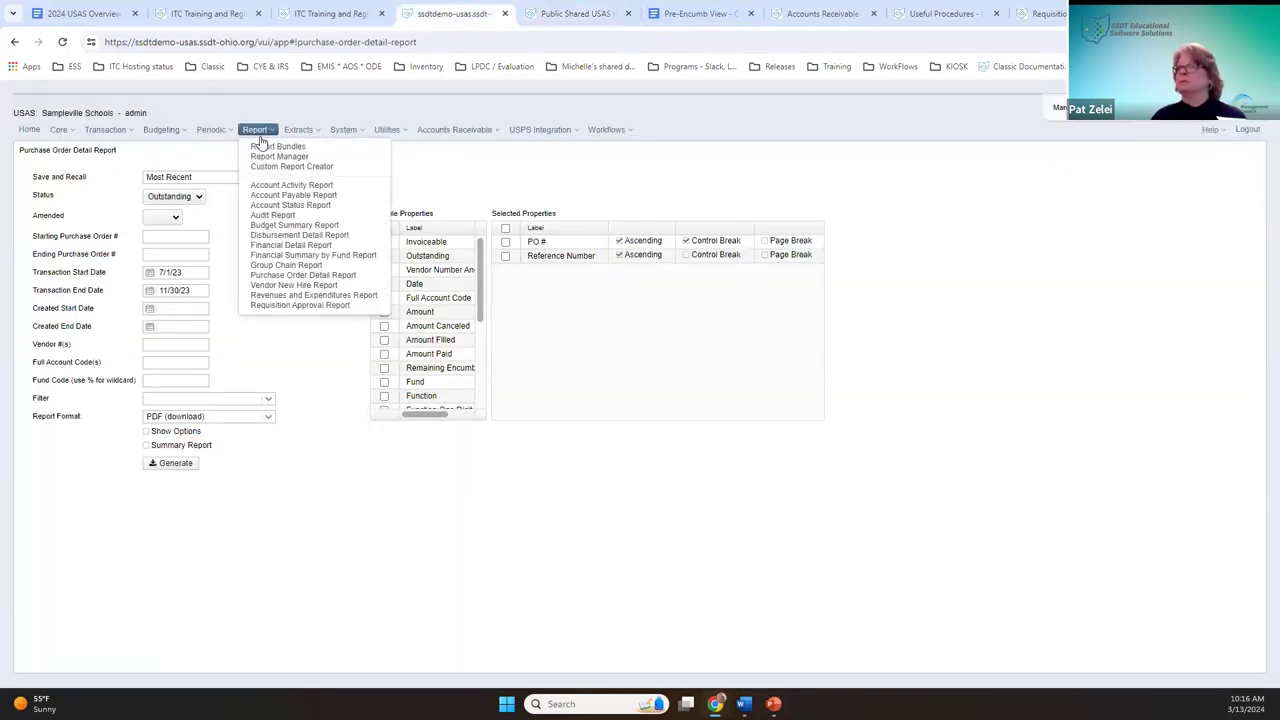
{"action": "left_click", "coordinate": [262, 156]}
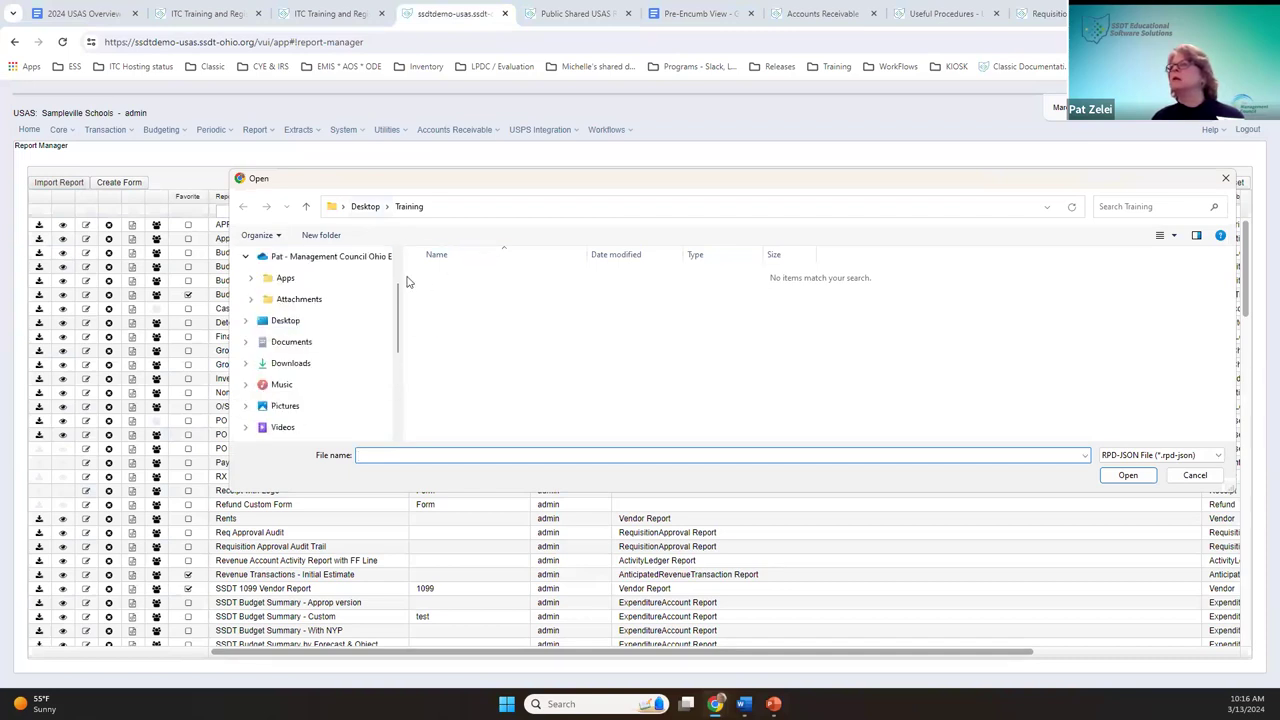
{"action": "left_click", "coordinate": [305, 364]}
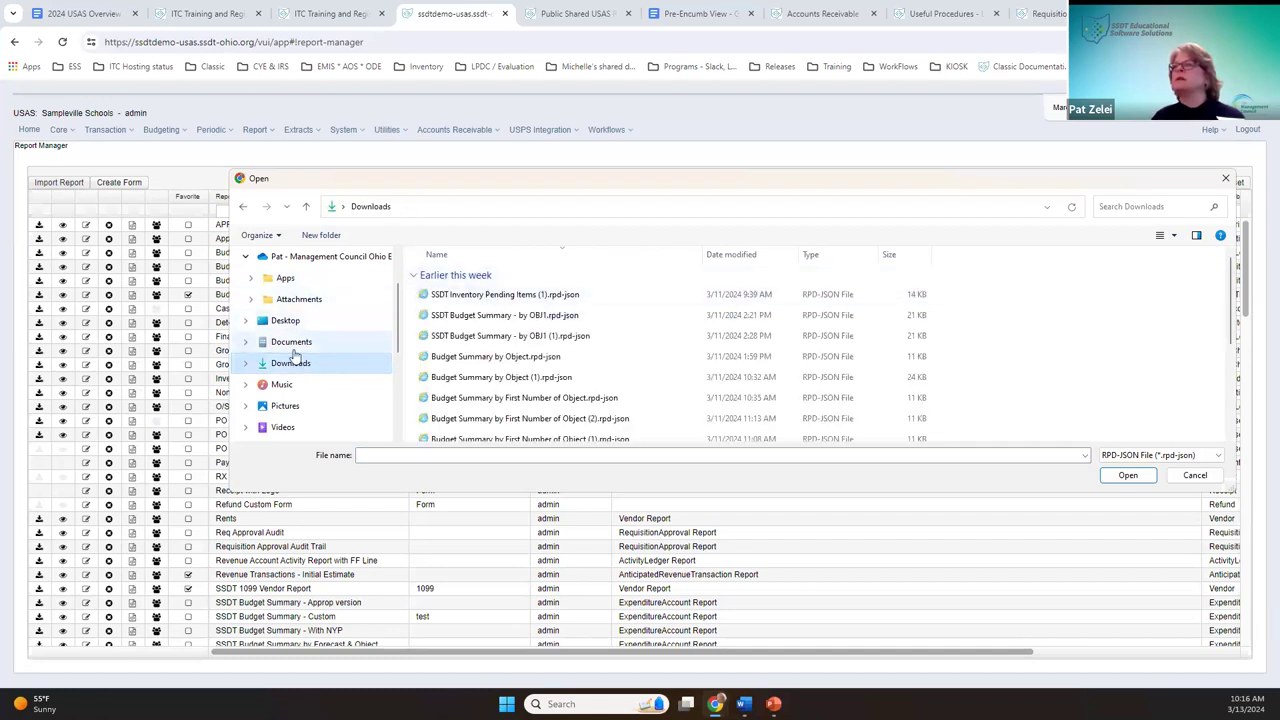
{"action": "left_click", "coordinate": [298, 321]}
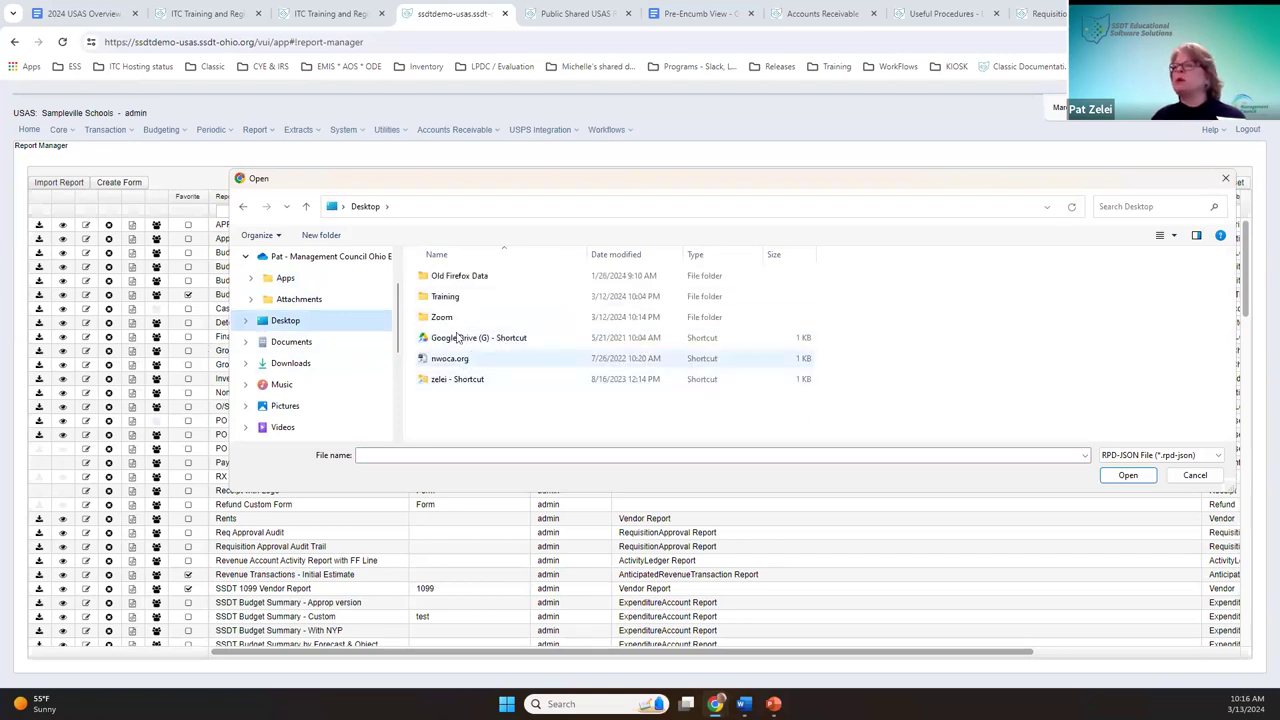
{"action": "left_click", "coordinate": [1225, 178]}
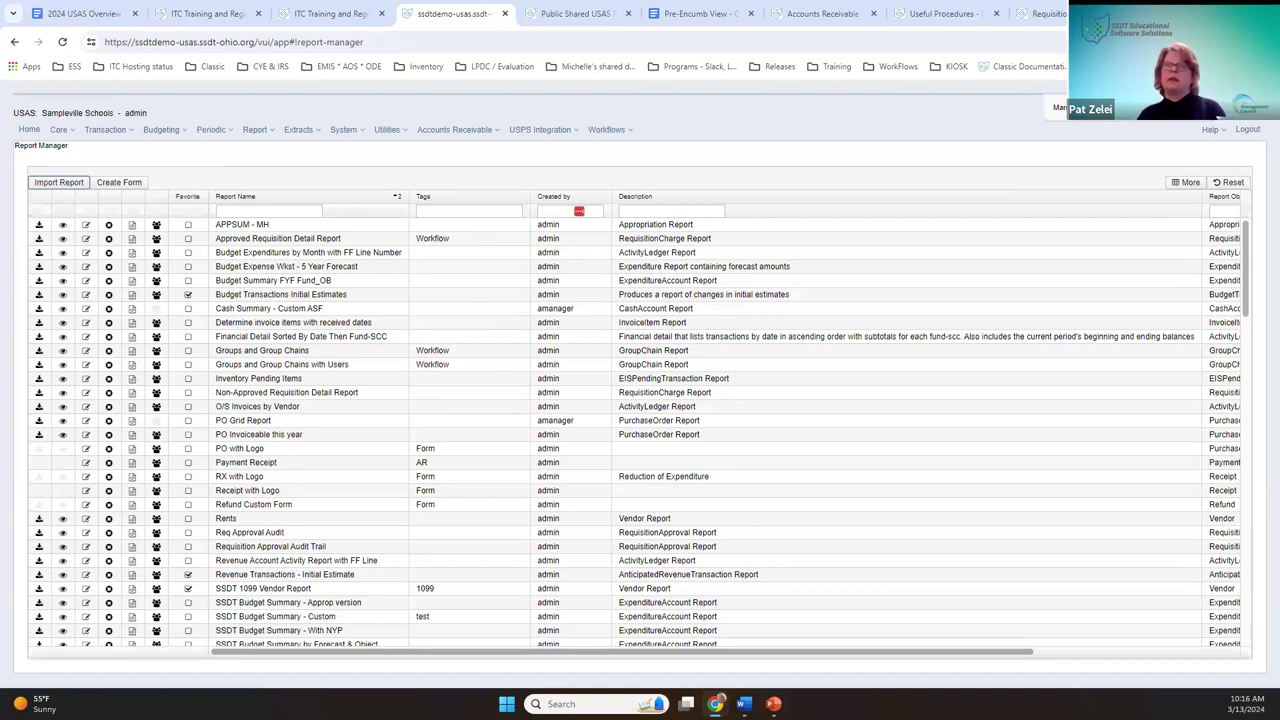
Step: From the purchase orders grid, start an invoice for the Medical supplies first aid kit order with invoice number ABC, and cancel it
{"action": "left_click", "coordinate": [124, 135]}
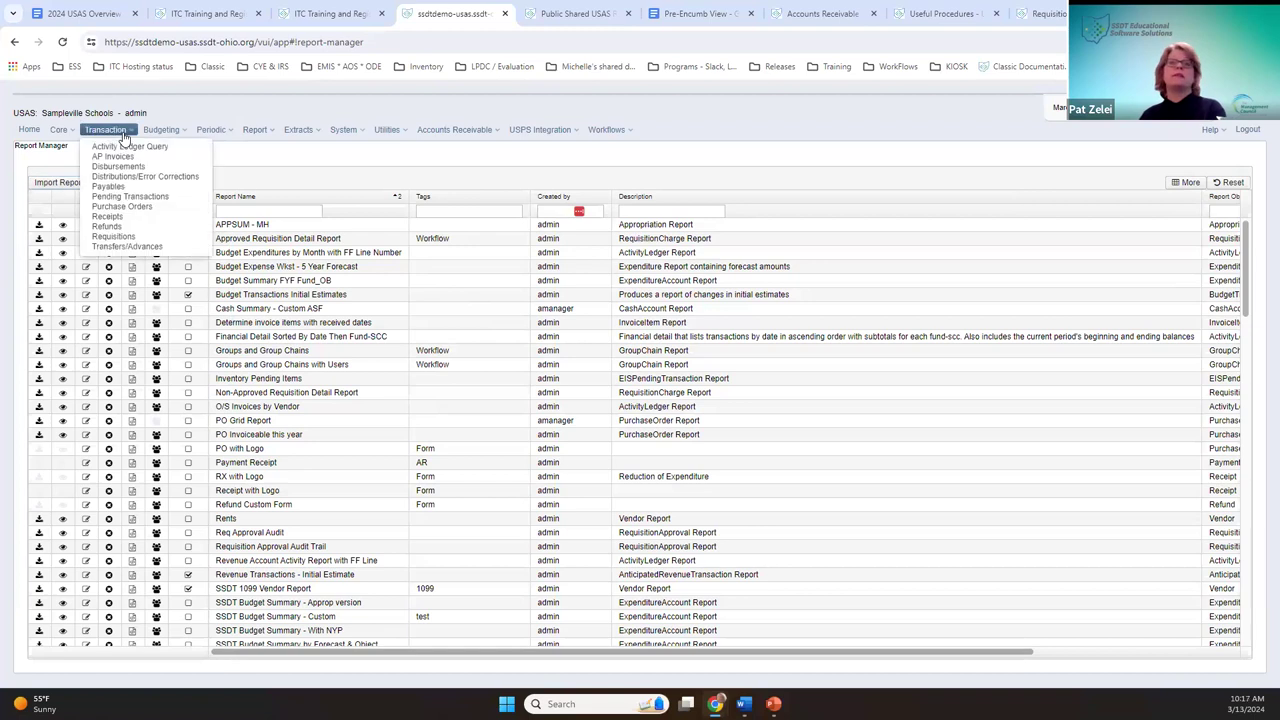
{"action": "left_click", "coordinate": [124, 206]}
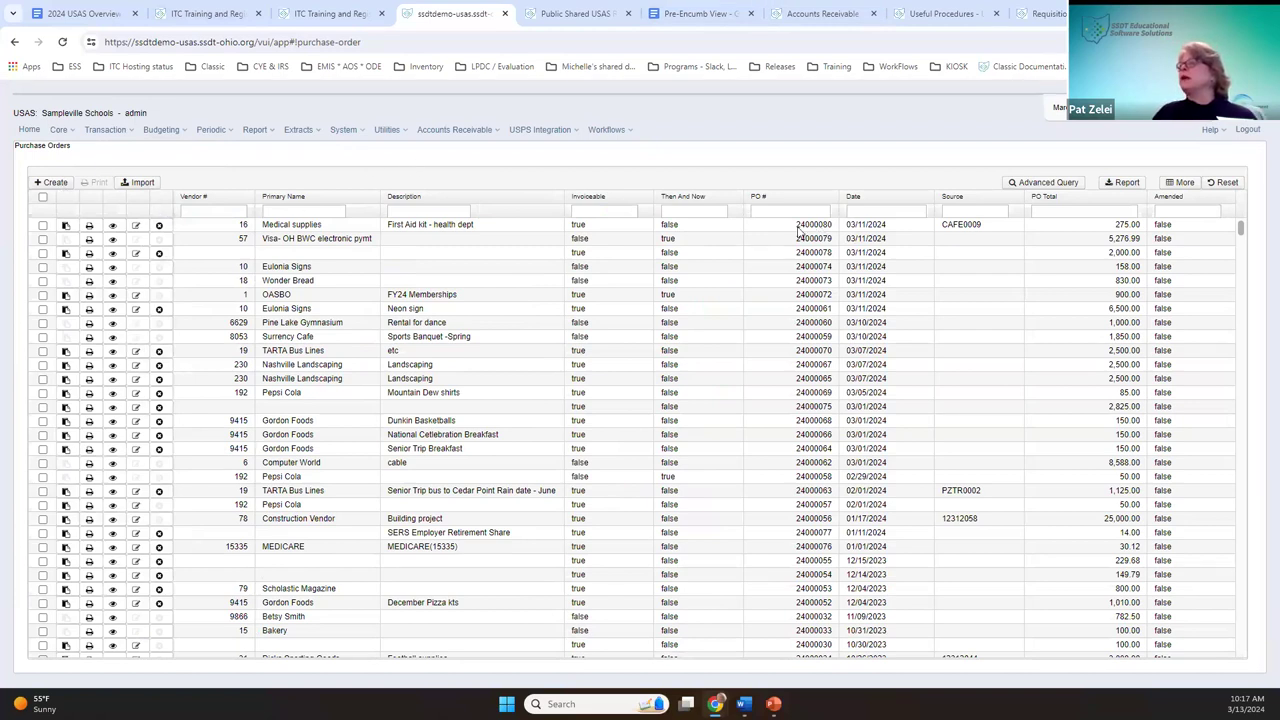
{"action": "left_click", "coordinate": [66, 228]}
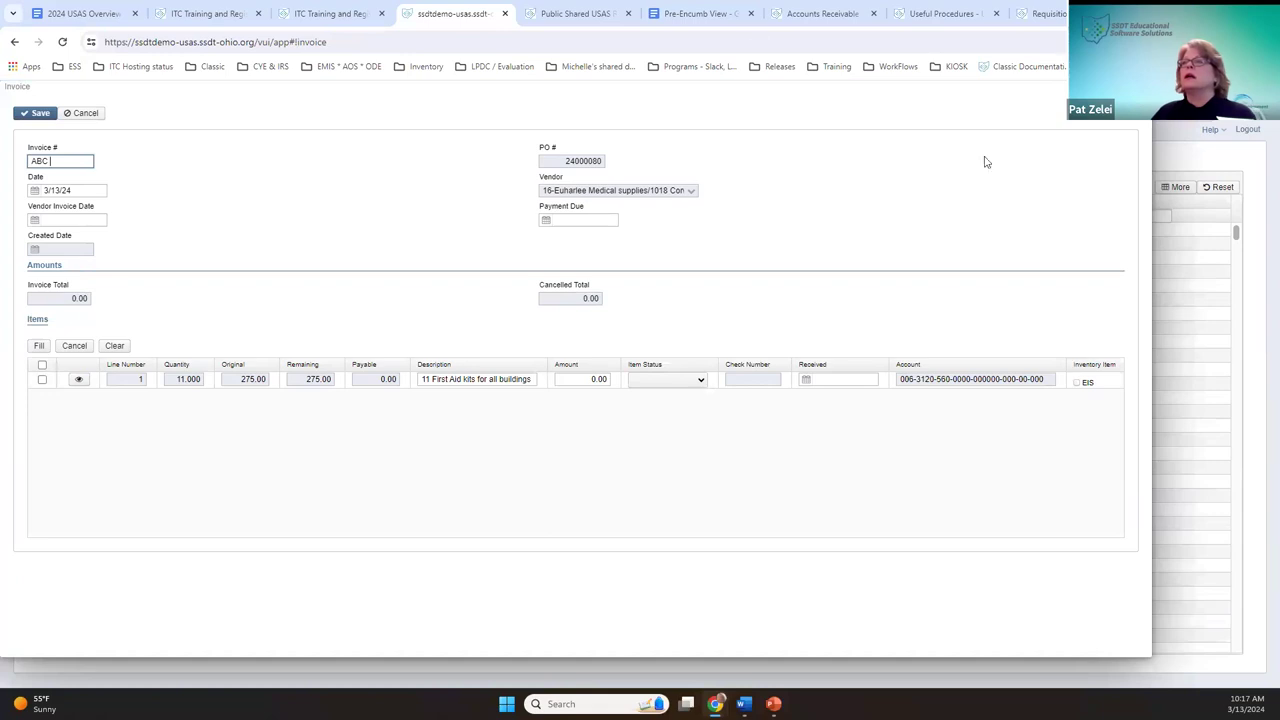
{"action": "left_click", "coordinate": [88, 114]}
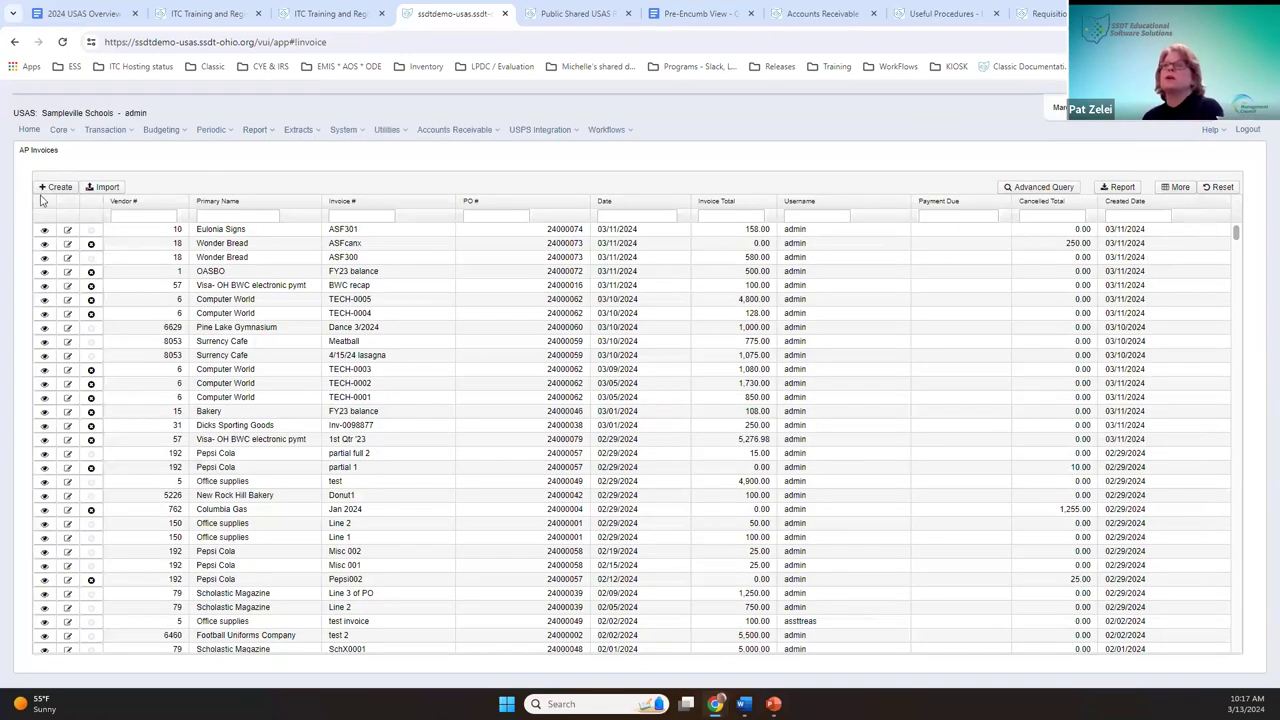
Step: Start a new invoice from the AP Invoices grid to show the purchase order number entry, and close it
{"action": "left_click", "coordinate": [102, 131]}
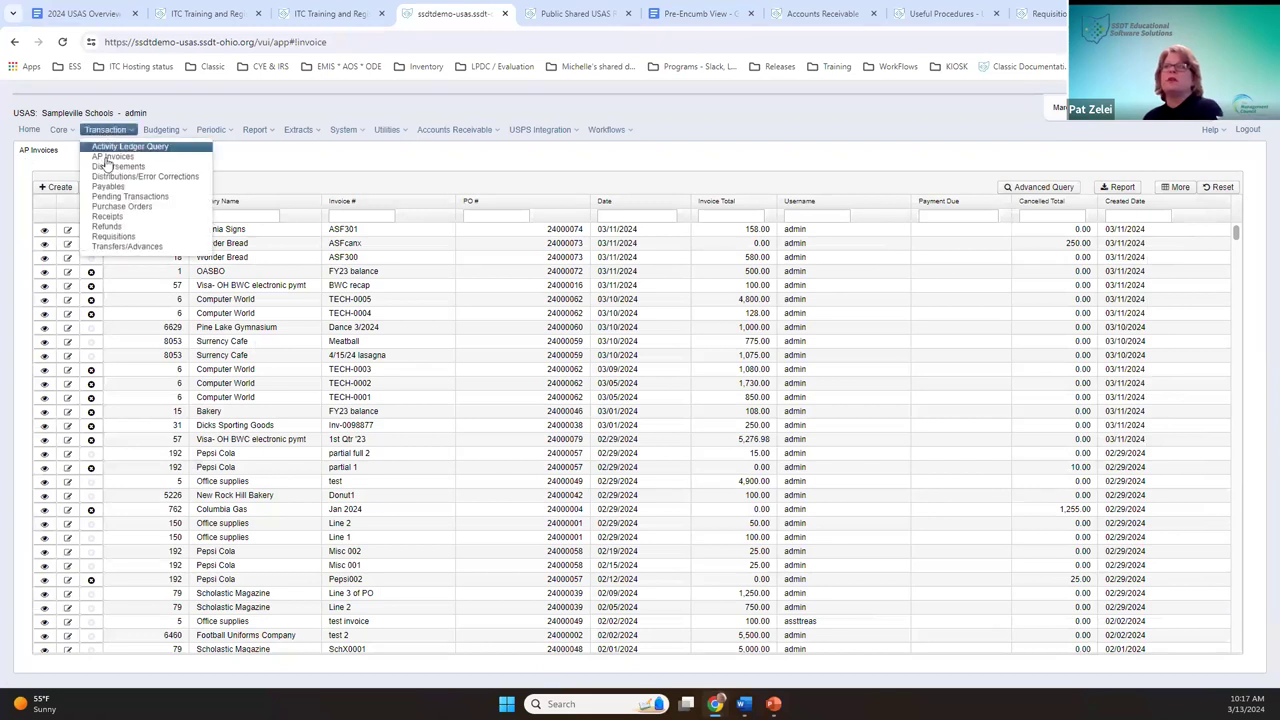
{"action": "left_click", "coordinate": [55, 187]}
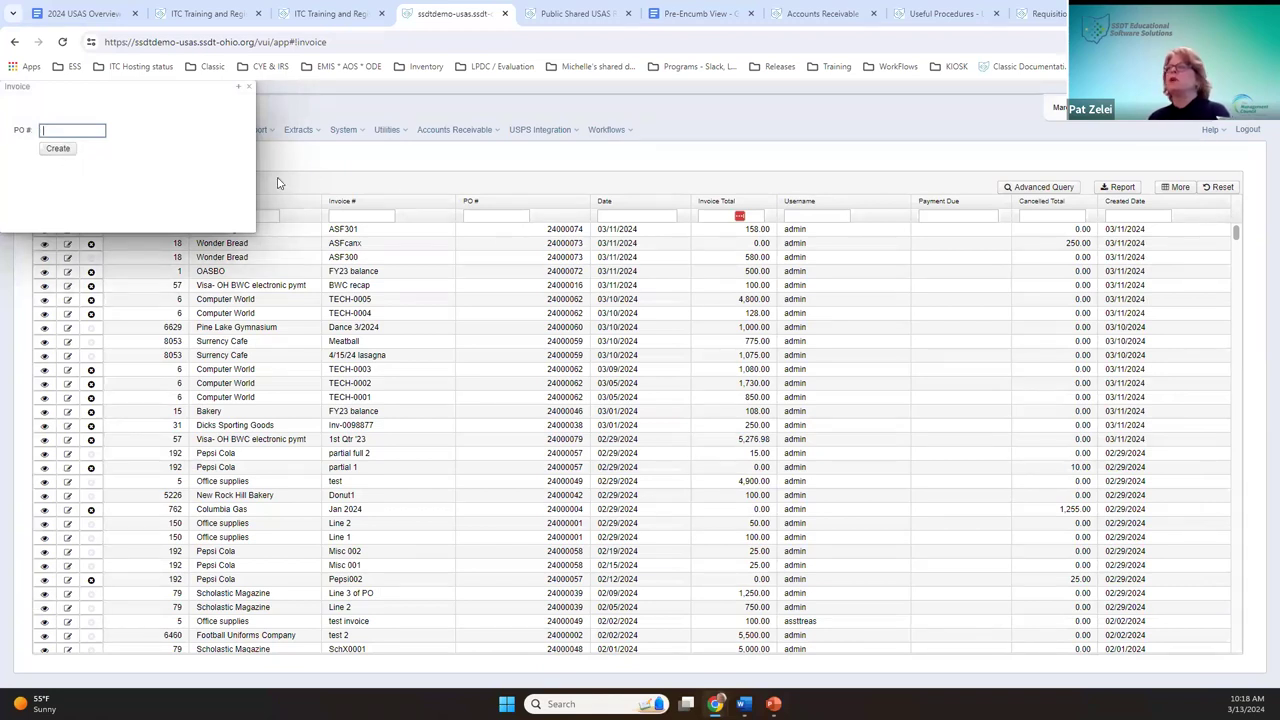
{"action": "left_click", "coordinate": [248, 86]}
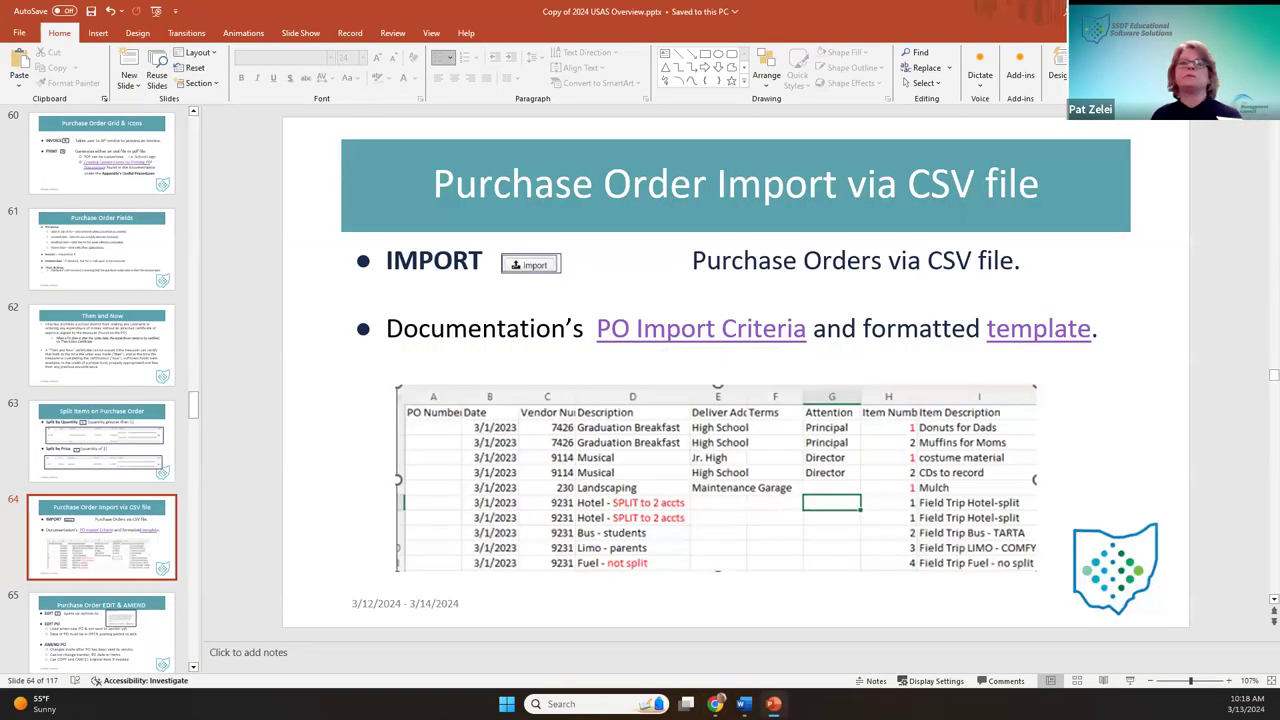
Step: Switch to the PowerPoint overview, review the AP Invoice and AP Invoice Dates slides, and return to the AP Invoices grid
{"action": "scroll", "coordinate": [101, 450], "scroll_direction": "down", "scroll_amount": 3}
{"action": "scroll", "coordinate": [101, 450], "scroll_direction": "down", "scroll_amount": 8}
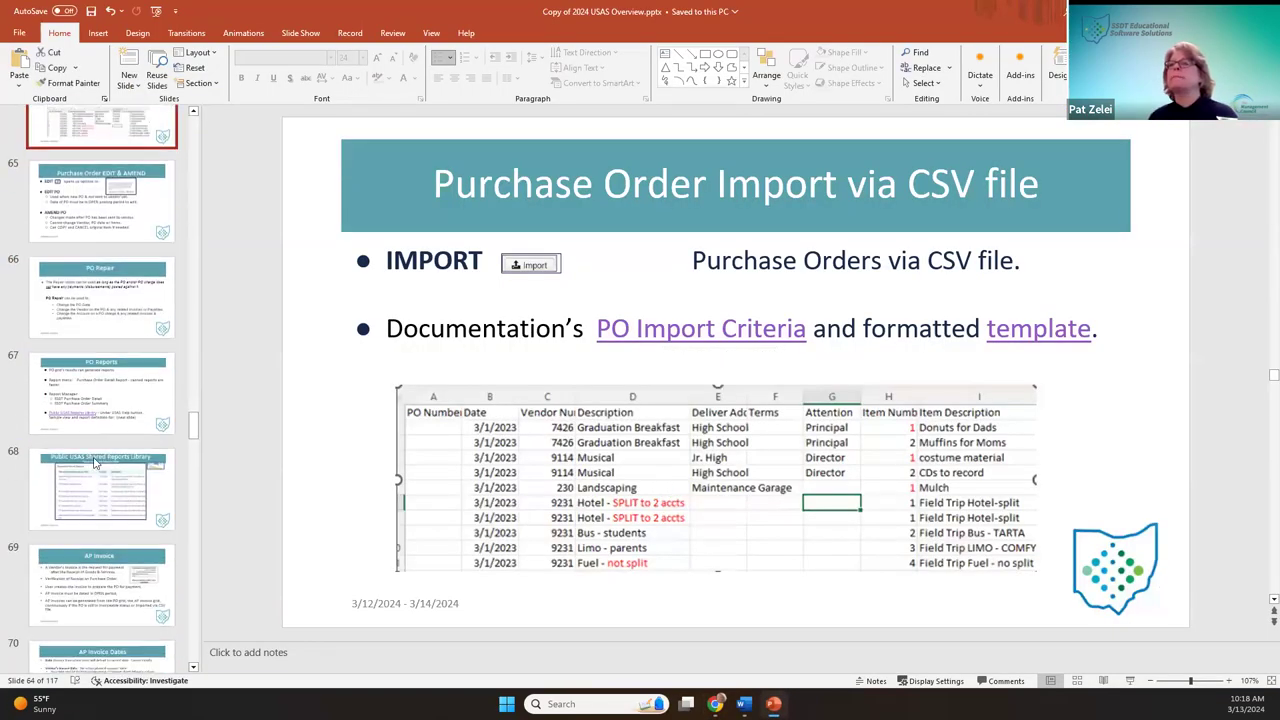
{"action": "left_click", "coordinate": [117, 573]}
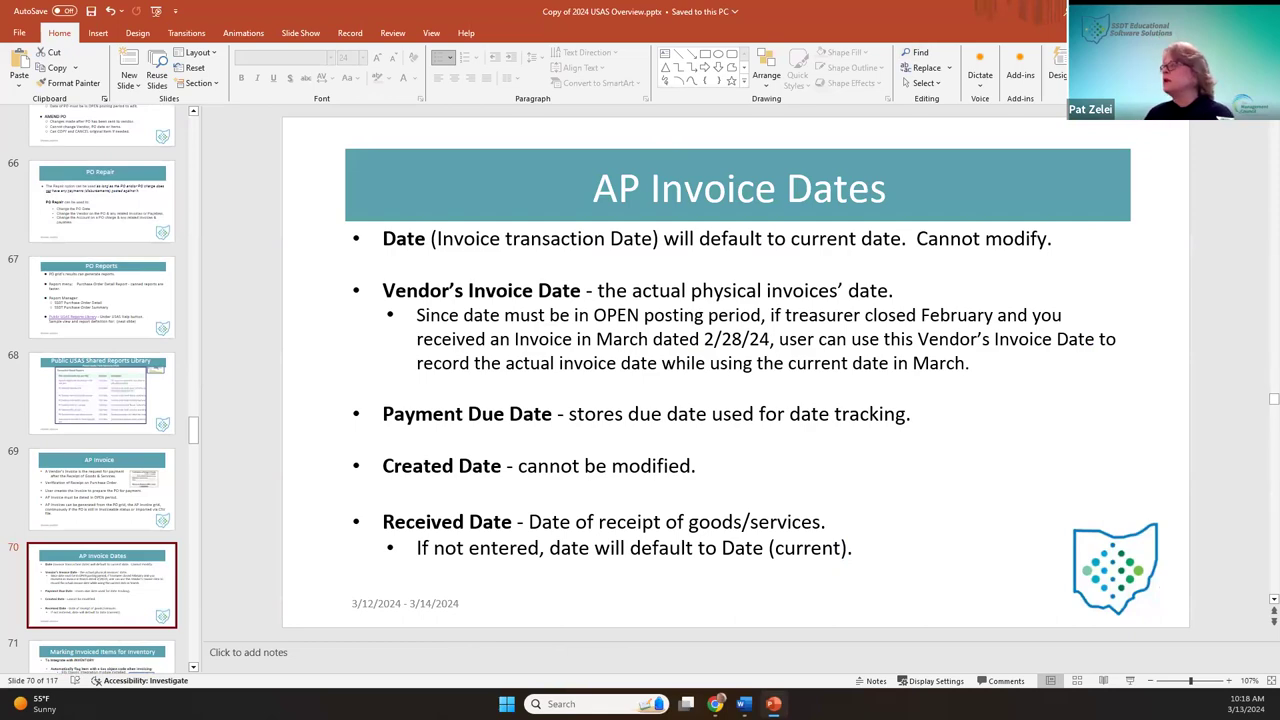
{"action": "key", "text": "alt+Tab"}
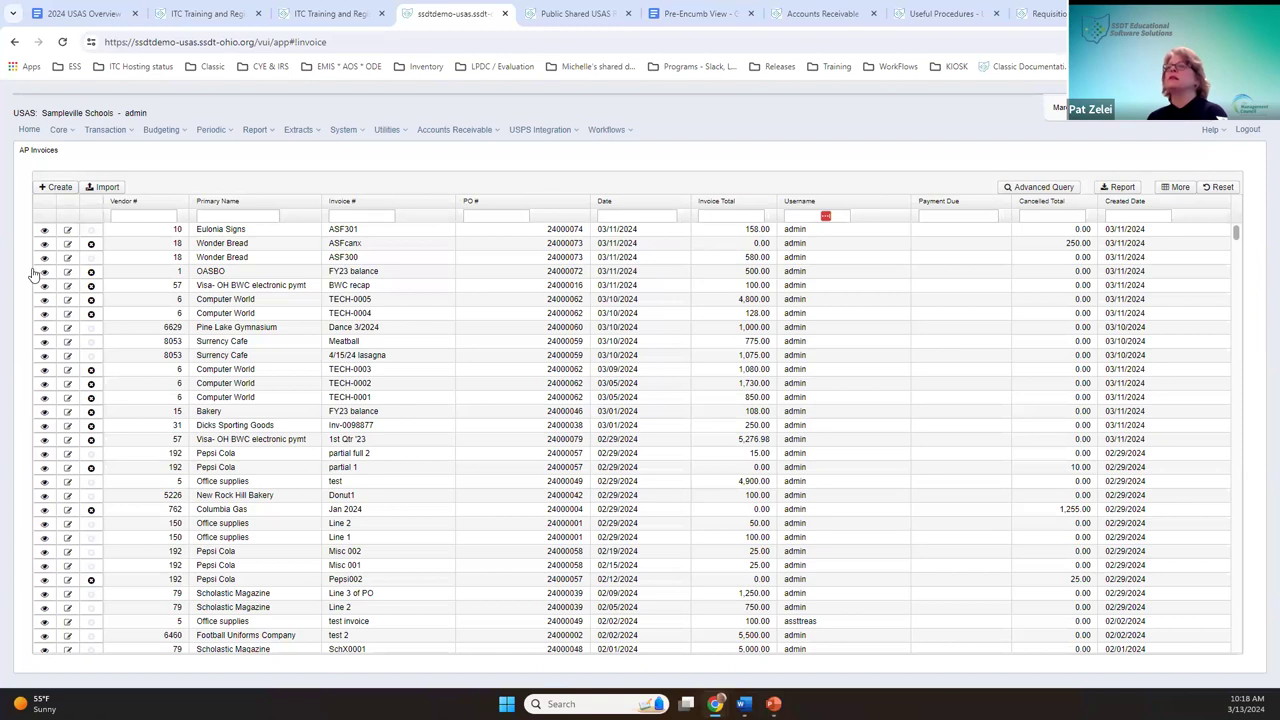
Step: Open the Eulonia Signs invoice ASF301 for editing, try a payment due date of 3/13/24, and close the invoice
{"action": "double_click", "coordinate": [265, 229]}
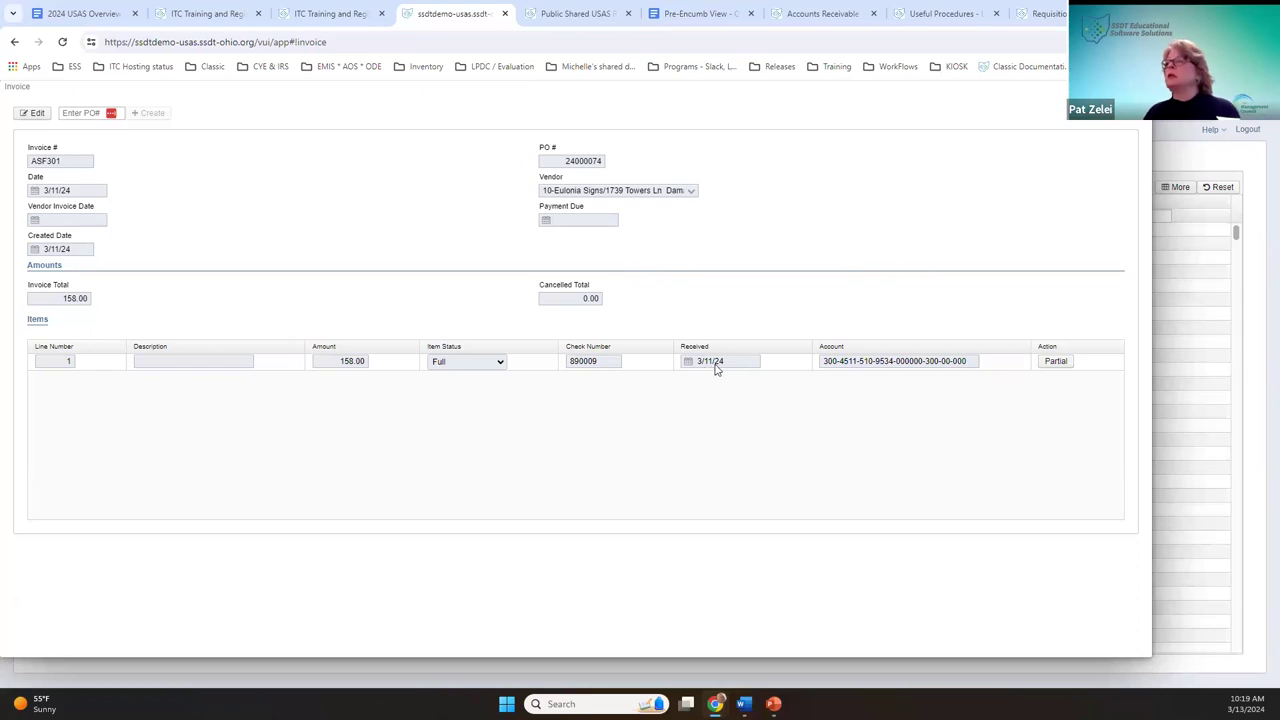
{"action": "left_click", "coordinate": [30, 115]}
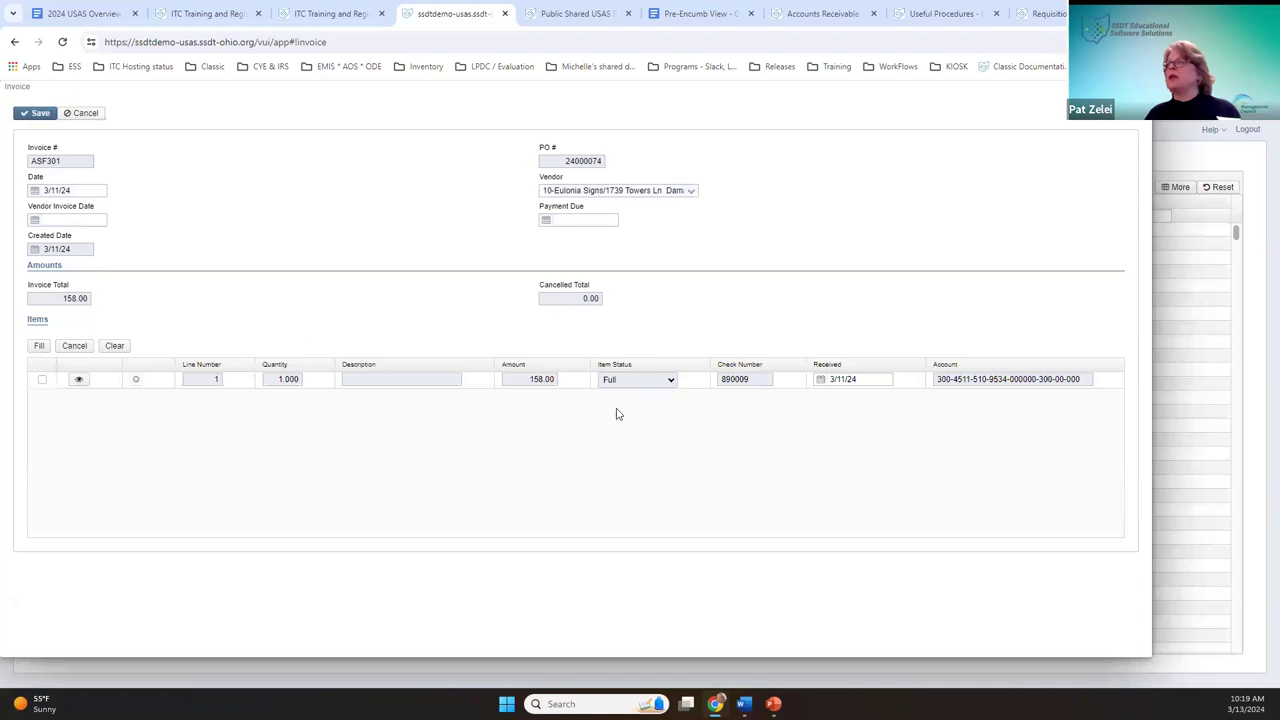
{"action": "left_click", "coordinate": [884, 386]}
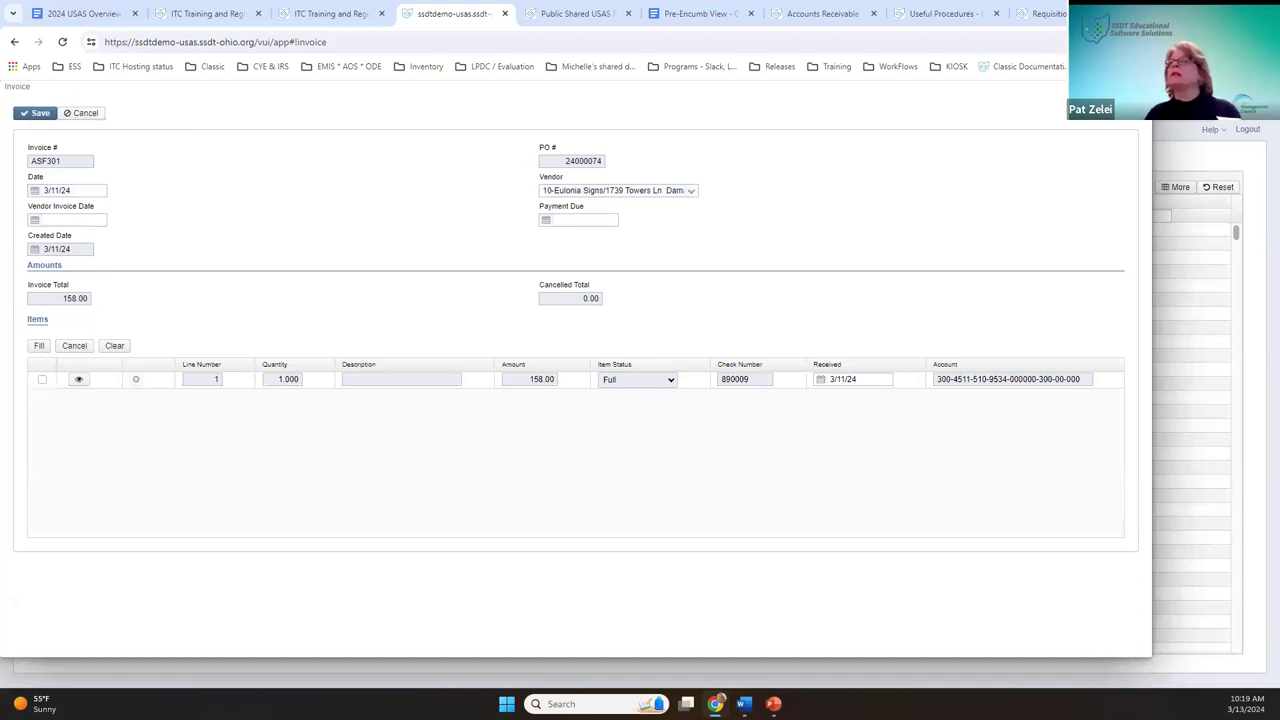
{"action": "left_click", "coordinate": [546, 220]}
{"action": "left_click", "coordinate": [593, 283]}
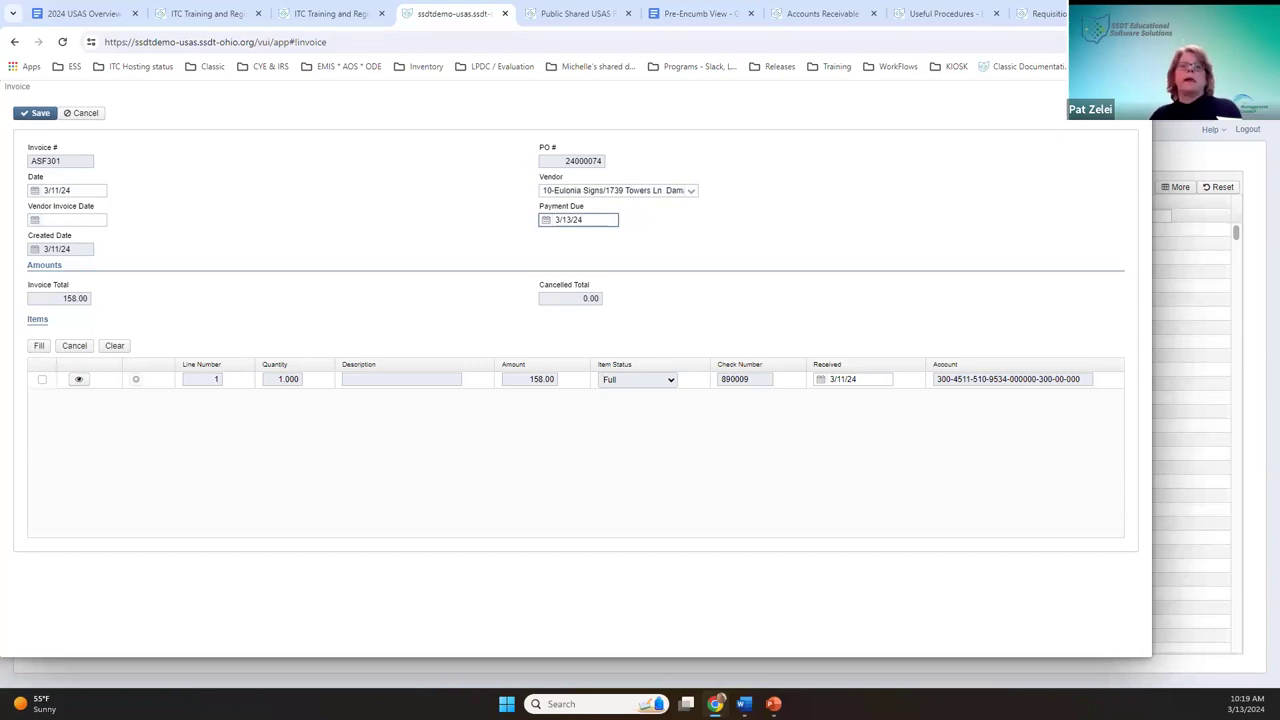
{"action": "key", "text": "Return"}
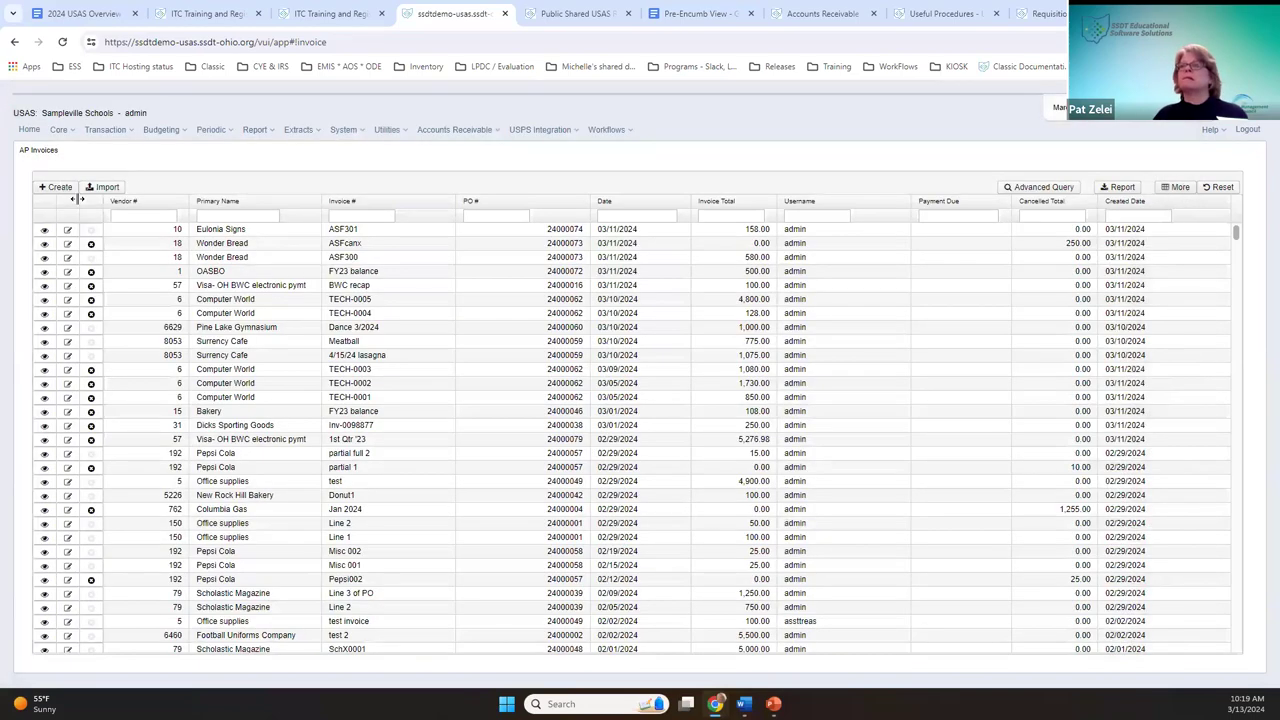
Step: Start a new AP invoice for the Surrency Cafe purchase order for donuts and muffins
{"action": "left_click", "coordinate": [62, 187]}
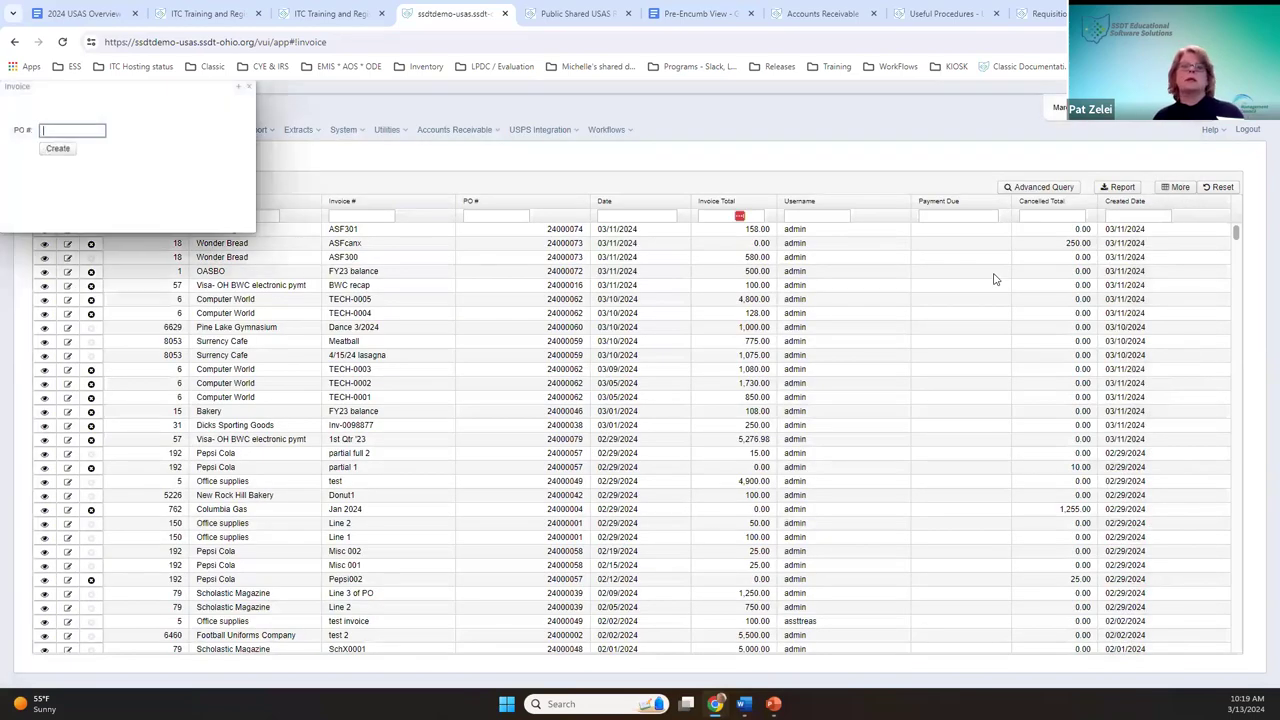
{"action": "type", "text": "2820854"}
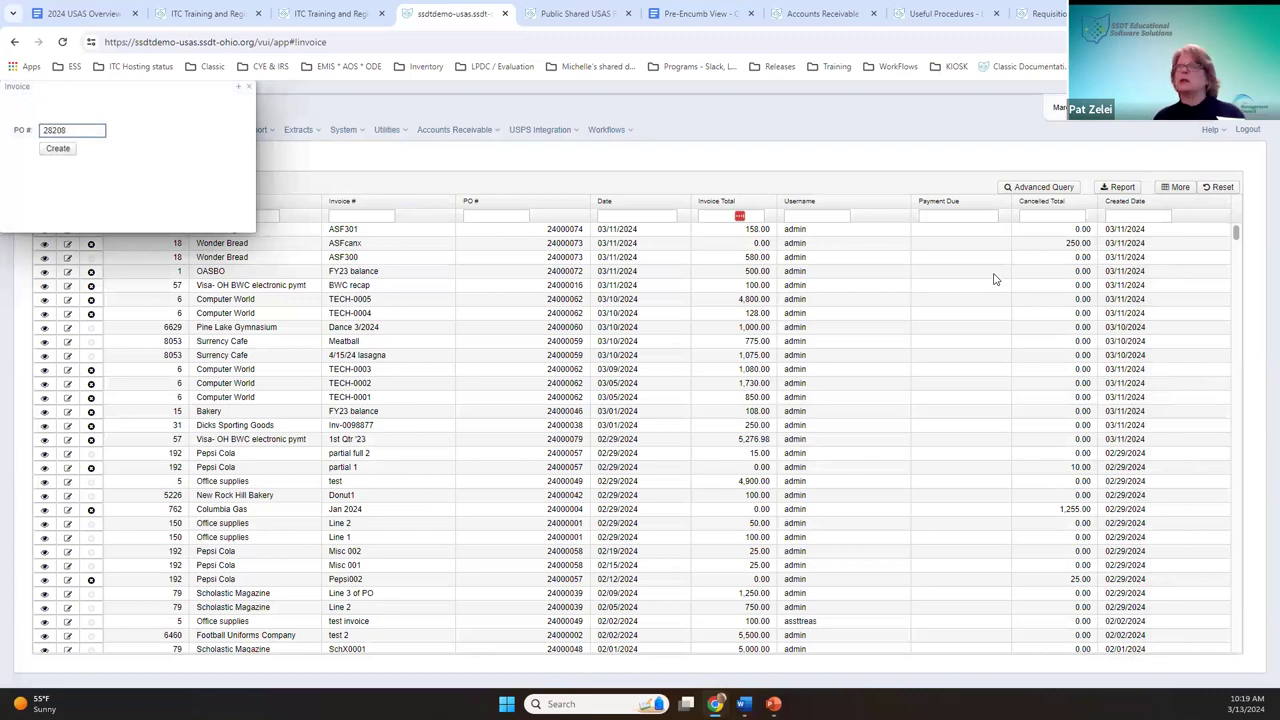
{"action": "key", "text": "BackSpace"}
{"action": "key", "text": "BackSpace"}
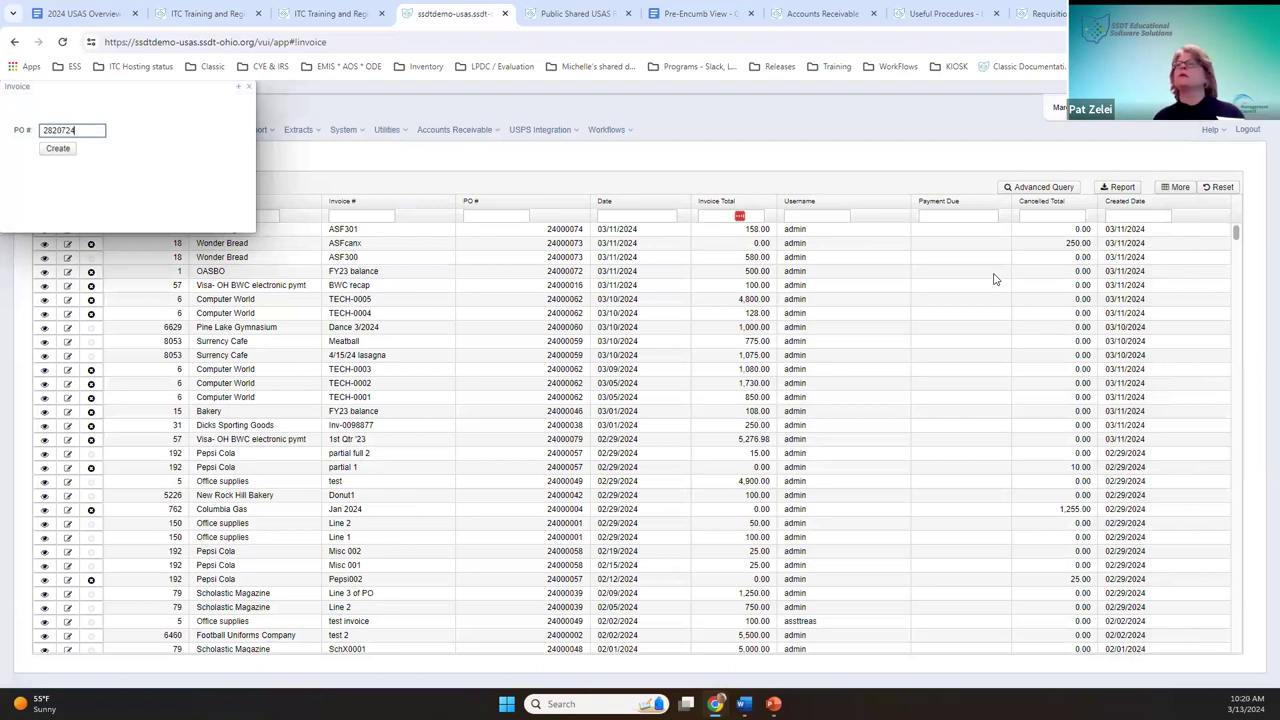
{"action": "left_click", "coordinate": [47, 150]}
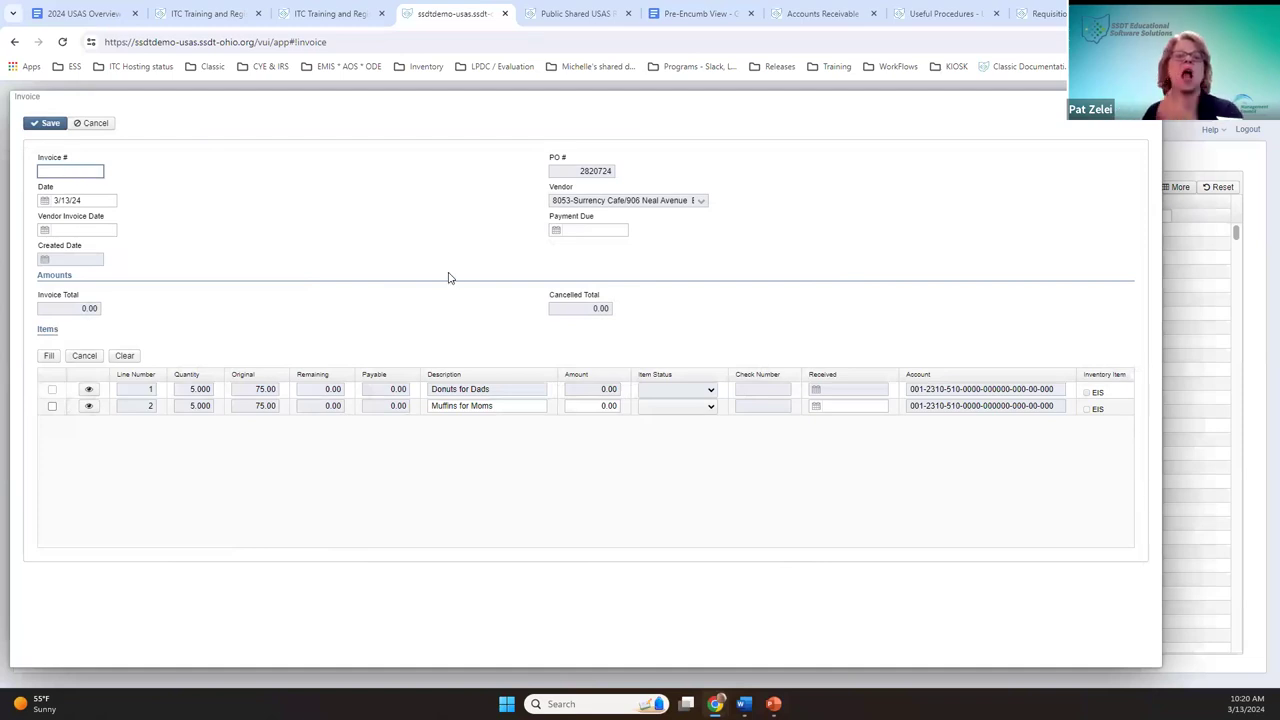
Step: Enter Baker 001 as the invoice number, check the invoice date and the Muffins for Moms line, and cancel the new invoice
{"action": "type", "text": "ker 001"}
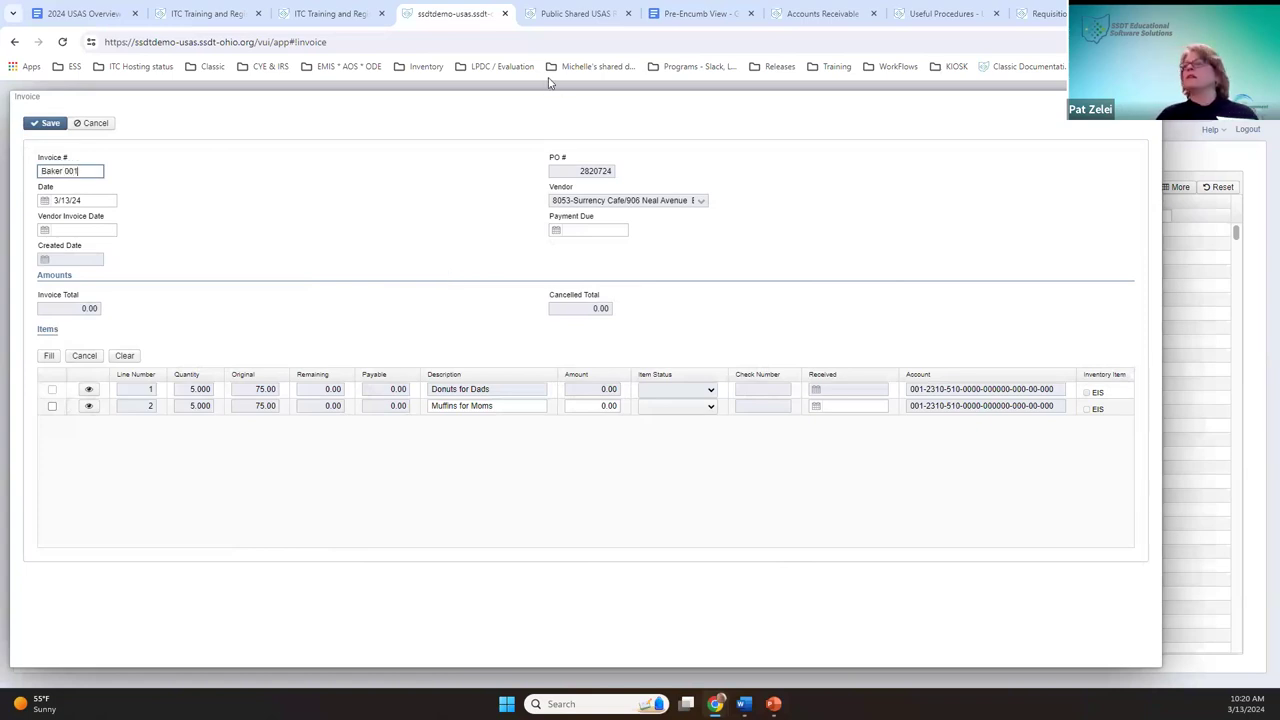
{"action": "left_click", "coordinate": [98, 199]}
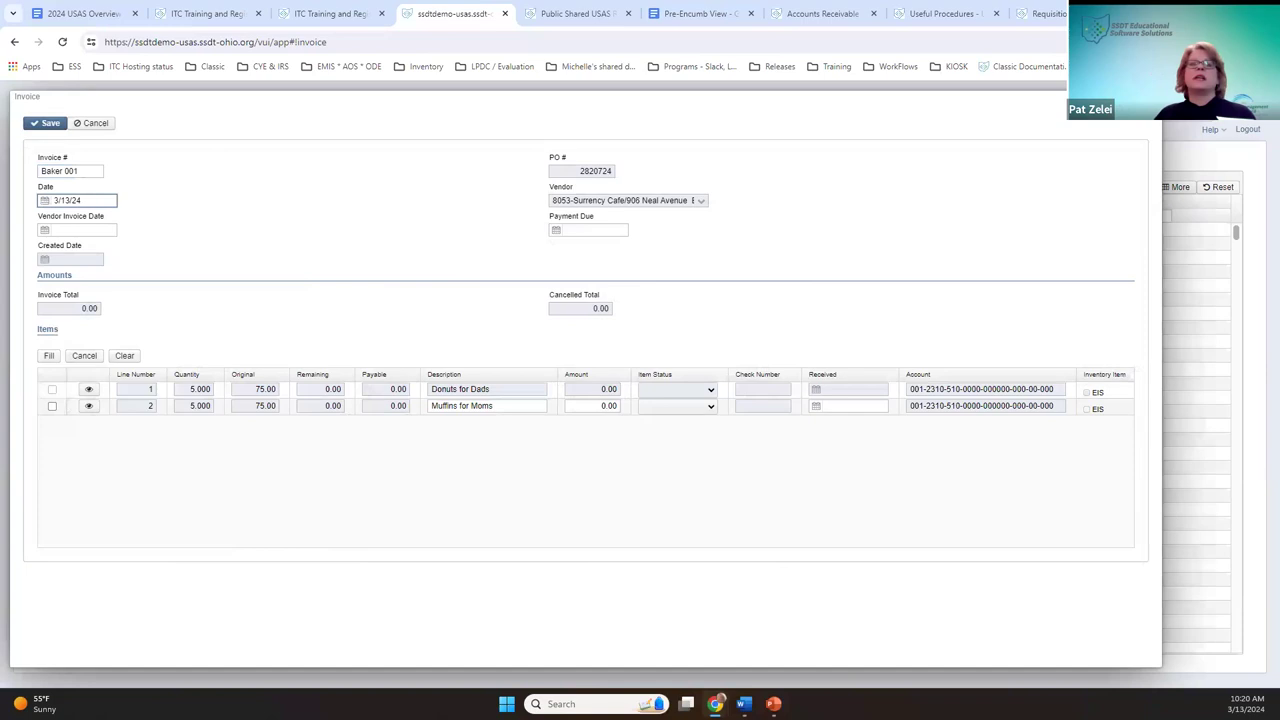
{"action": "left_click", "coordinate": [53, 406]}
{"action": "left_click", "coordinate": [53, 406]}
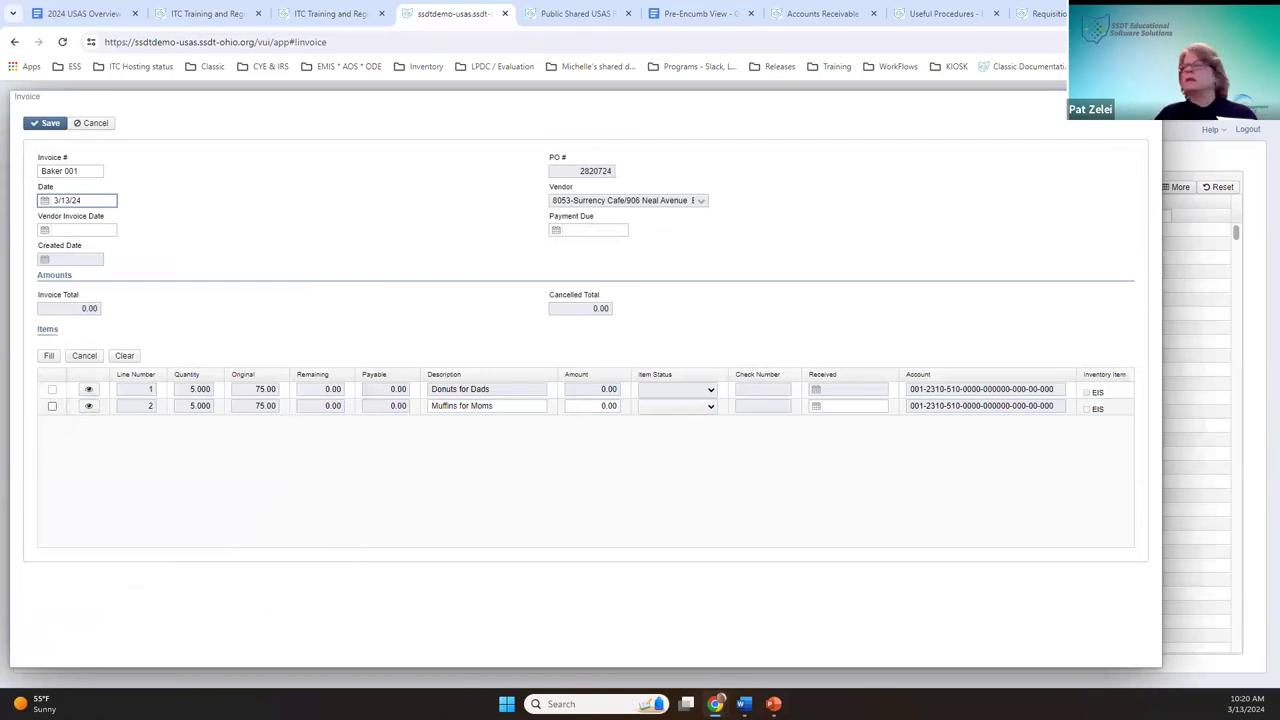
{"action": "key", "text": "Escape"}
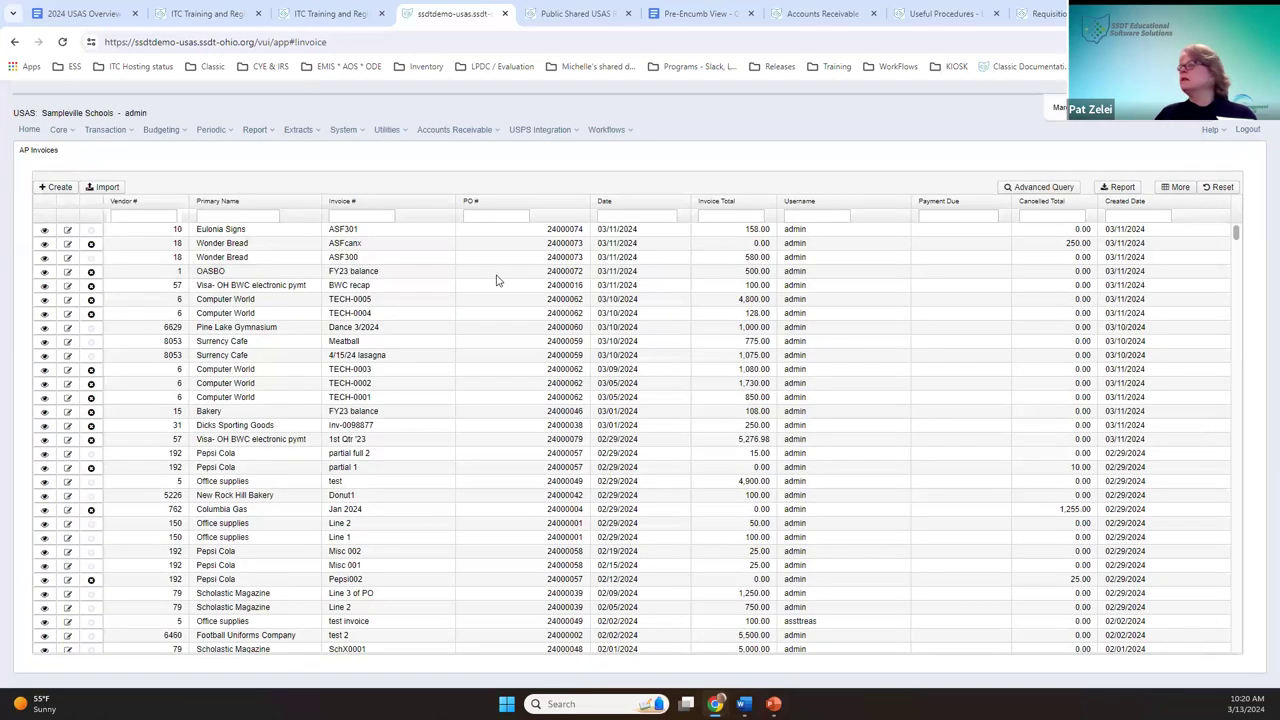
Step: Filter the AP invoices by invoice number "baker" and view the Surrency Cafe invoice Baker001 with its item statuses
{"action": "left_click", "coordinate": [366, 217]}
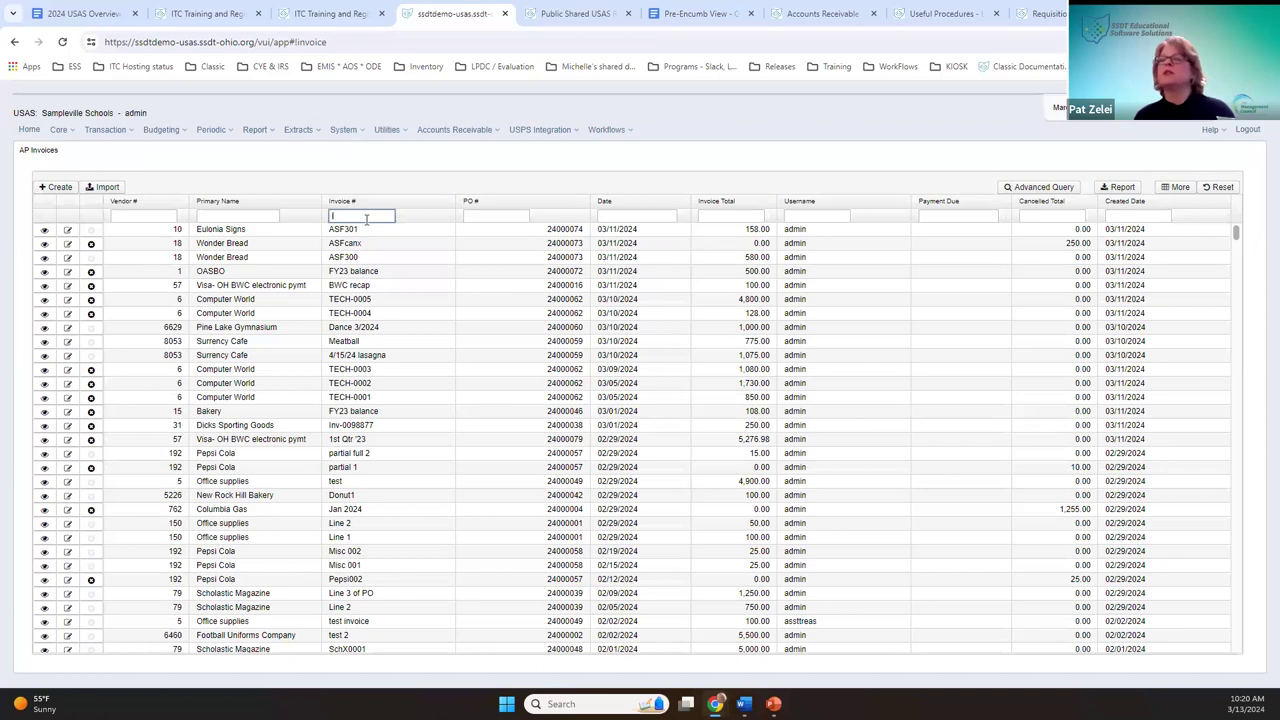
{"action": "type", "text": "as"}
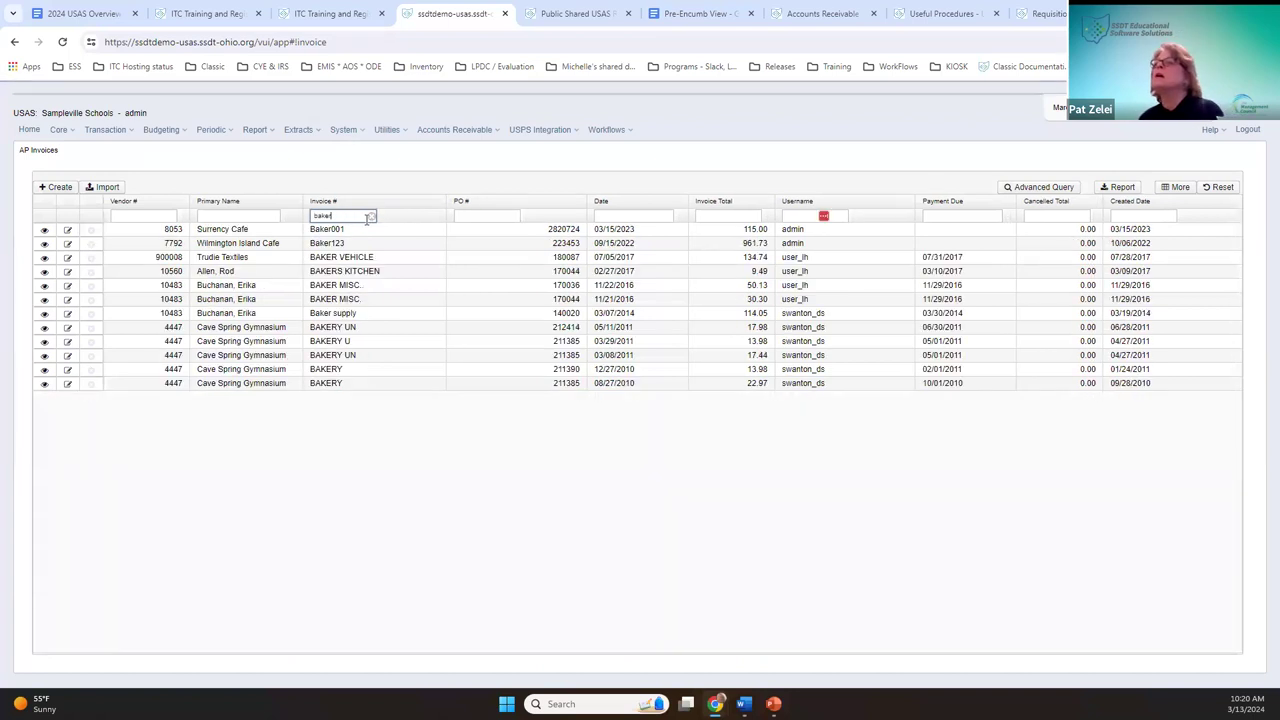
{"action": "left_click", "coordinate": [44, 232]}
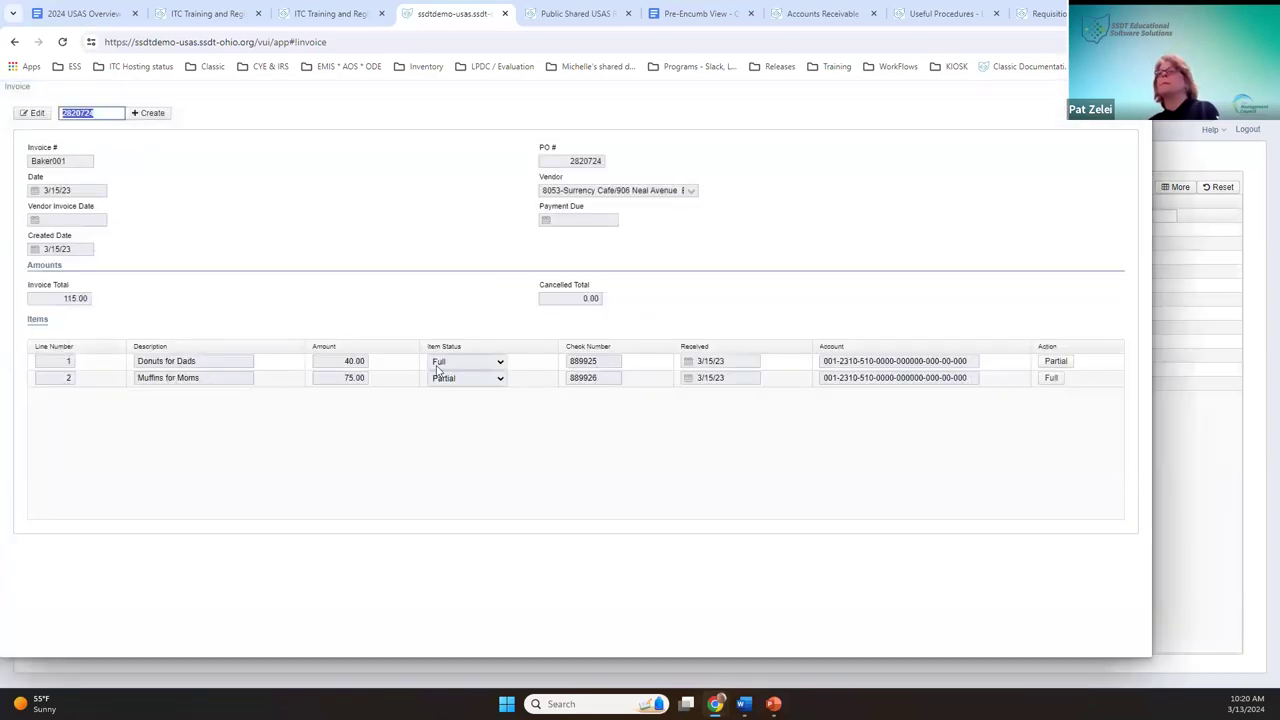
{"action": "left_click", "coordinate": [345, 176]}
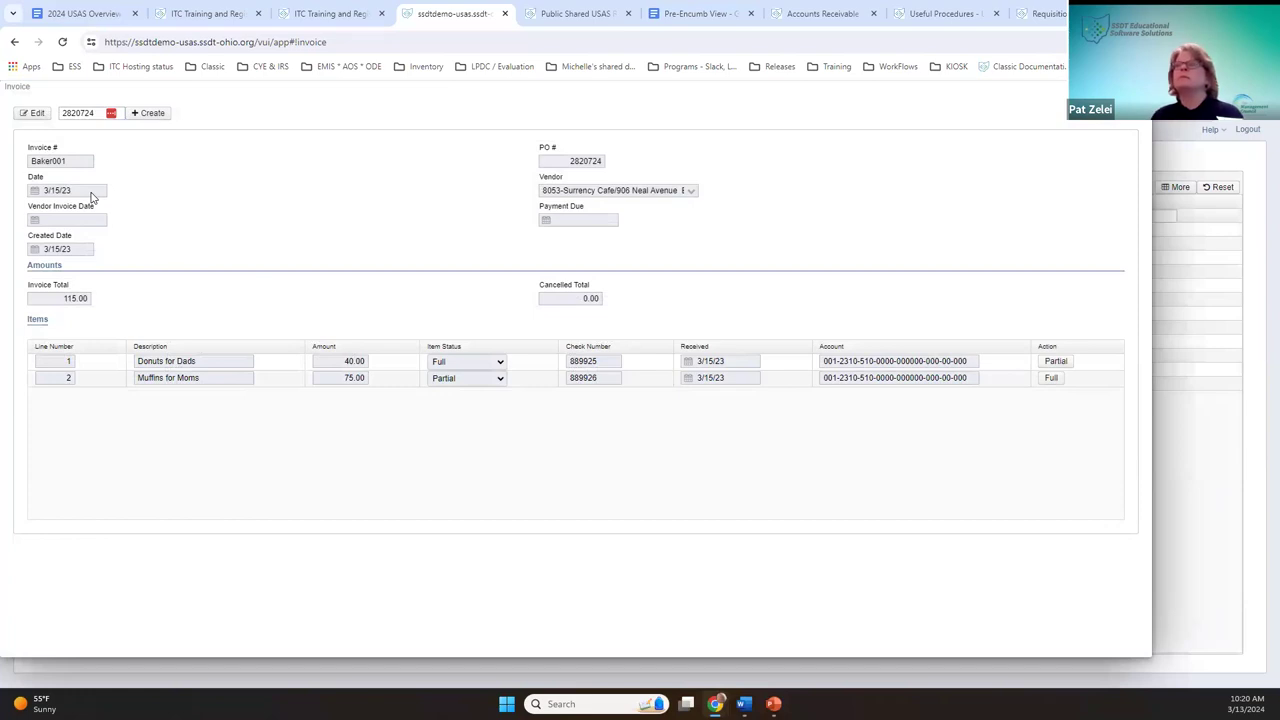
Step: Examine the dates of invoice Baker001, open it for editing to check its editable fields, and close it
{"action": "right_click", "coordinate": [68, 256]}
{"action": "left_click", "coordinate": [220, 232]}
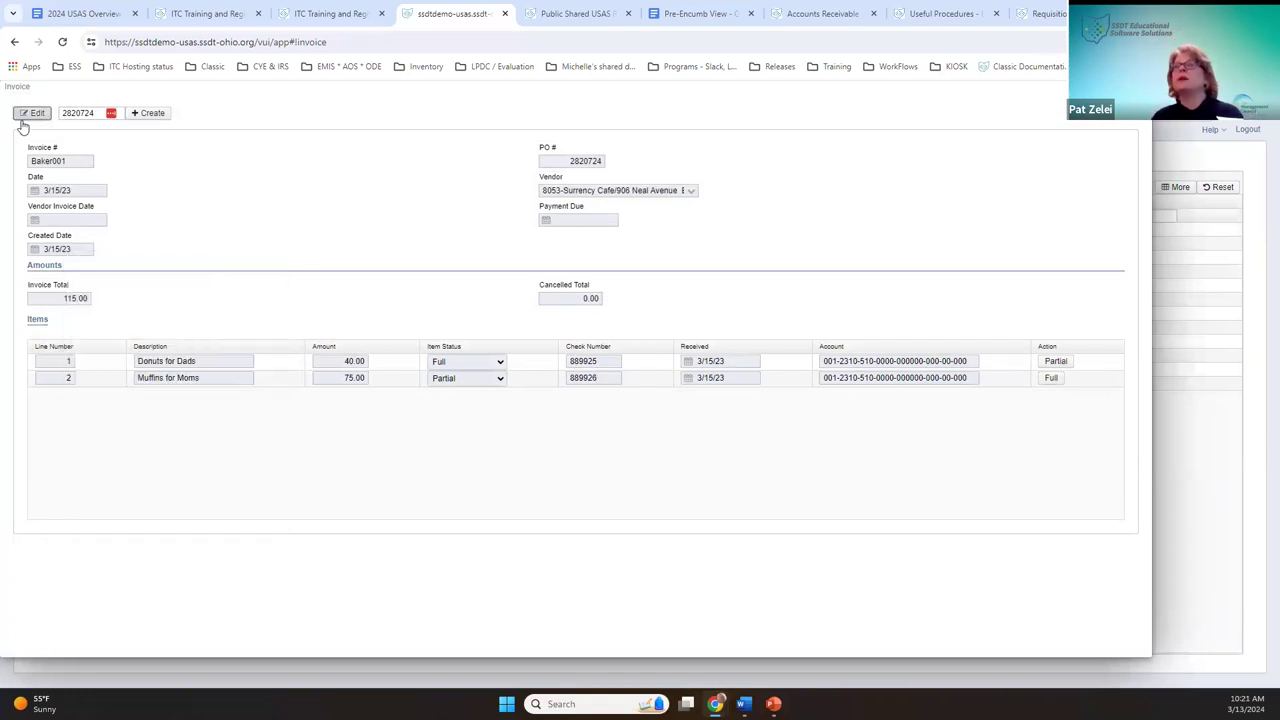
{"action": "left_click", "coordinate": [20, 703]}
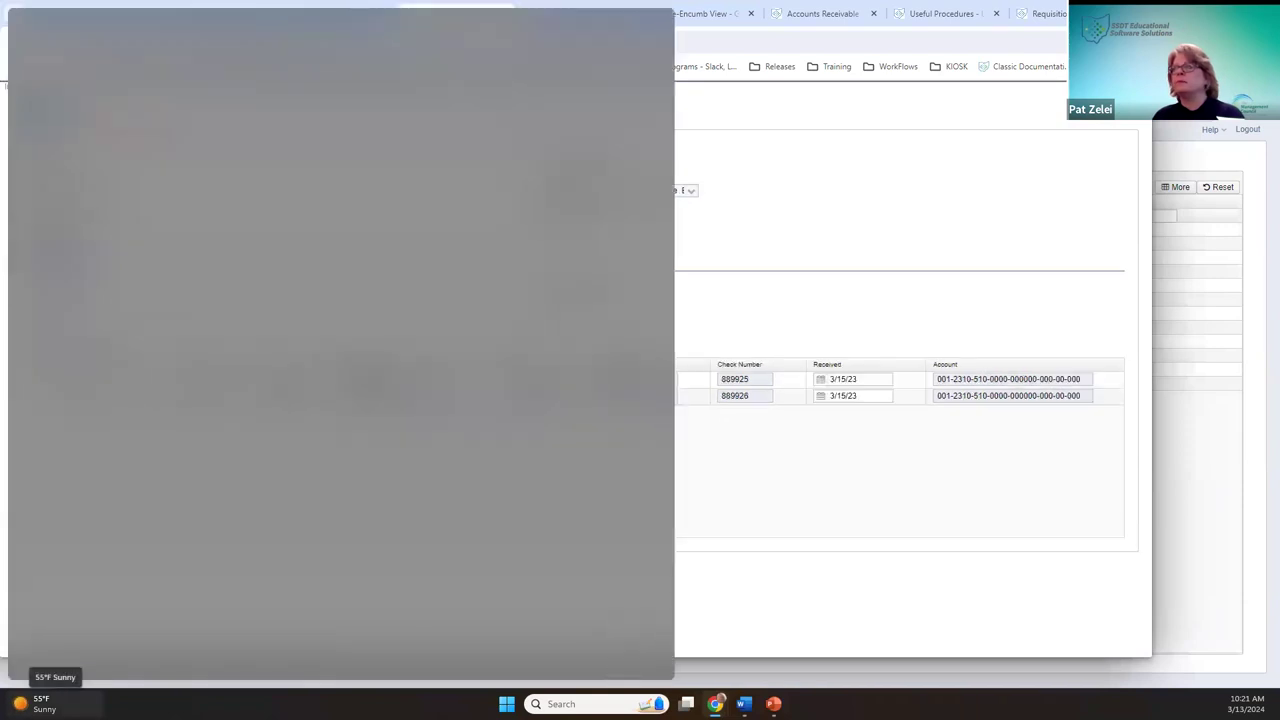
{"action": "left_click", "coordinate": [867, 482]}
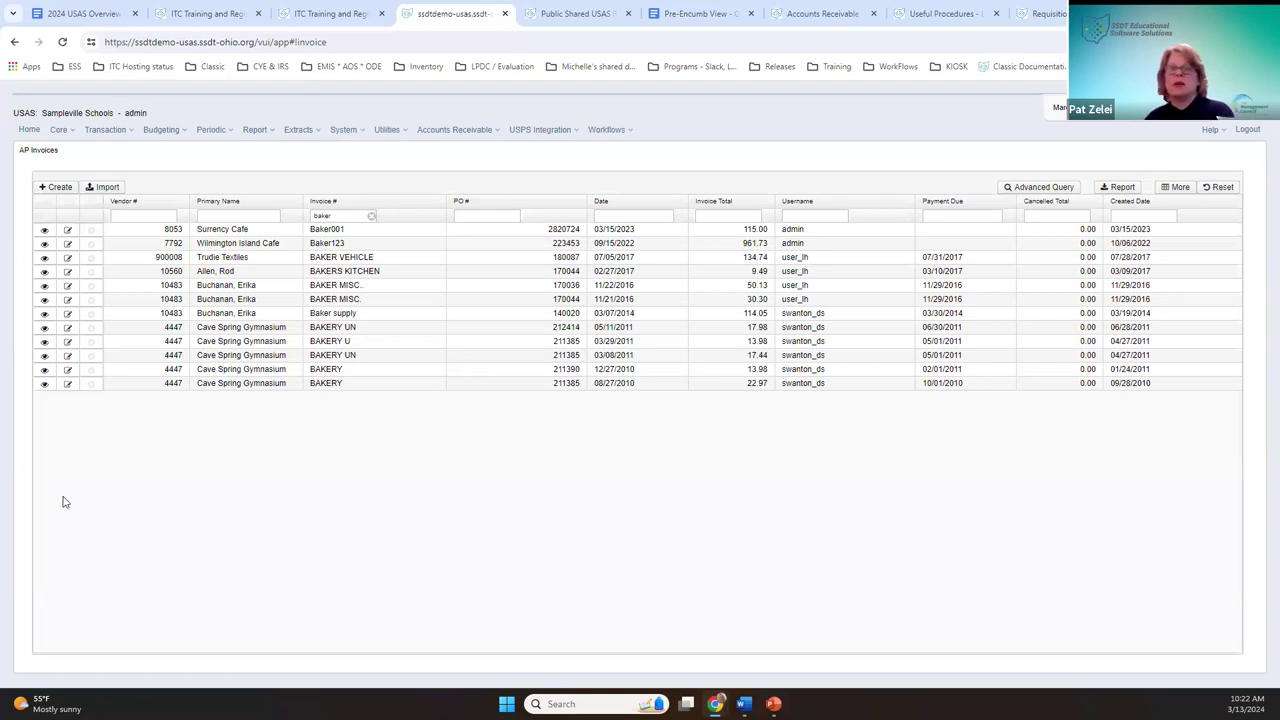
Step: Switch to the PowerPoint overview and review the Marking Invoiced Items for Inventory slide
{"action": "left_click", "coordinate": [773, 704]}
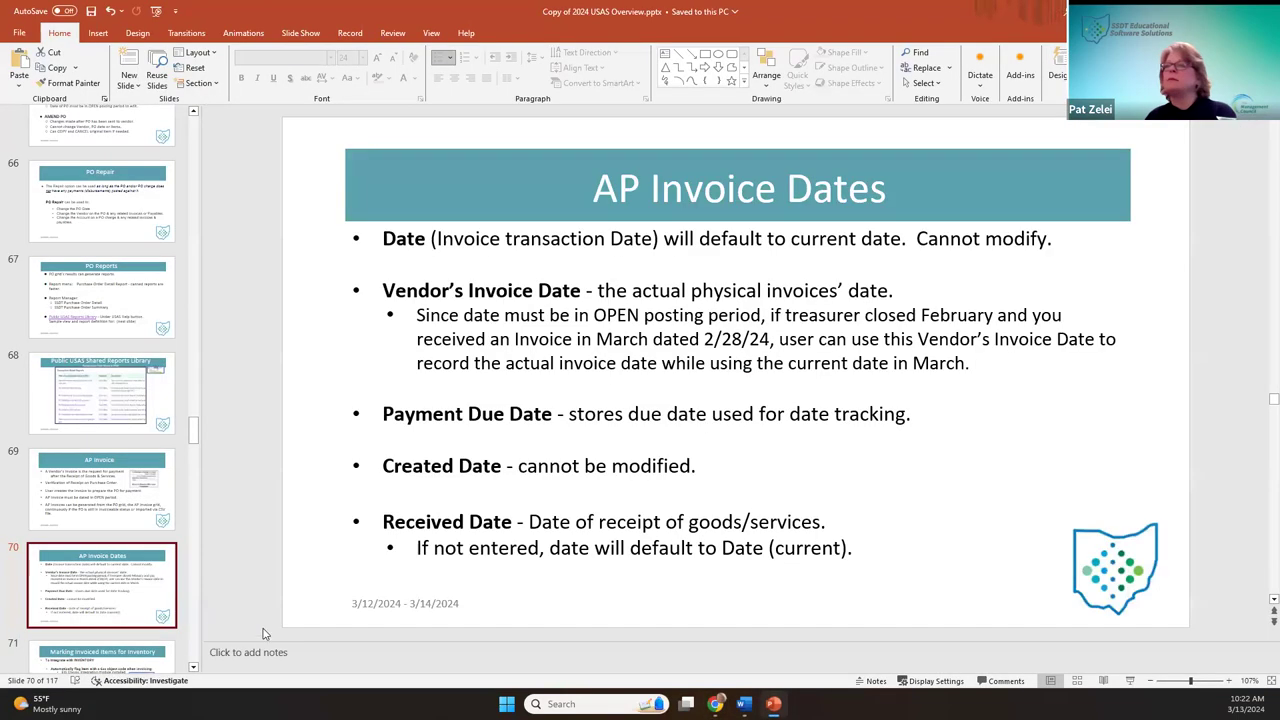
{"action": "left_click", "coordinate": [100, 655]}
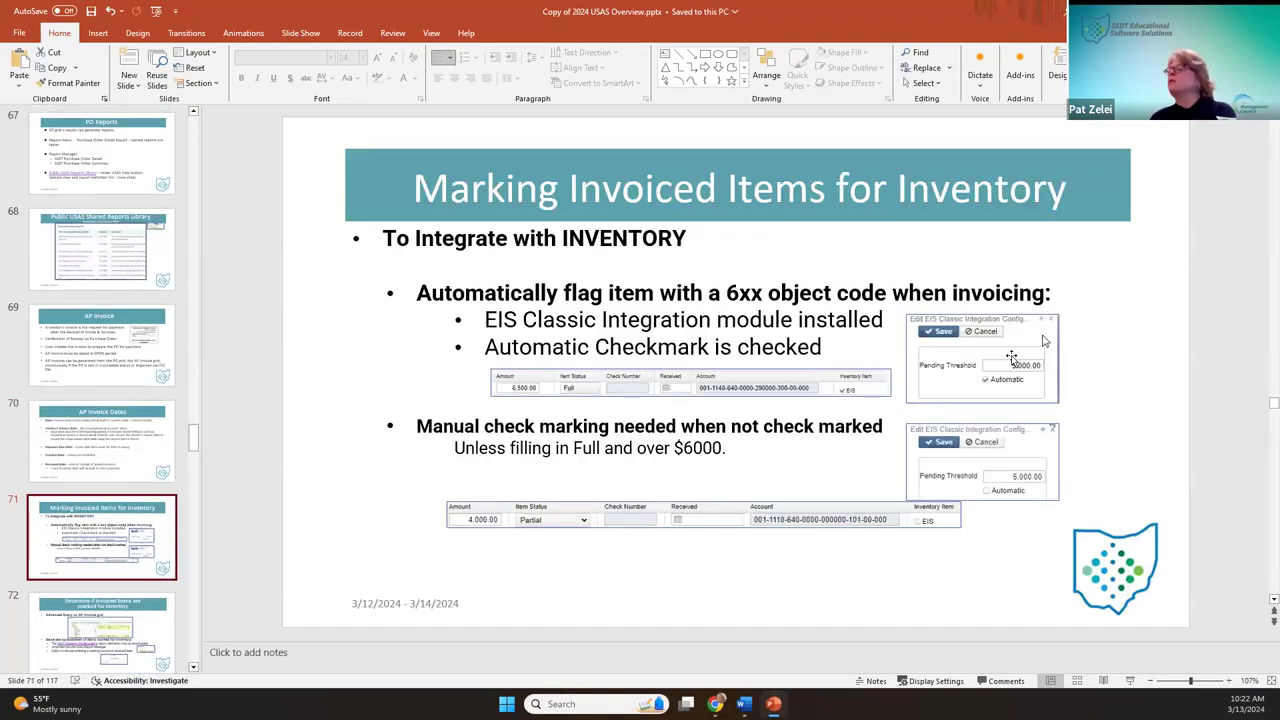
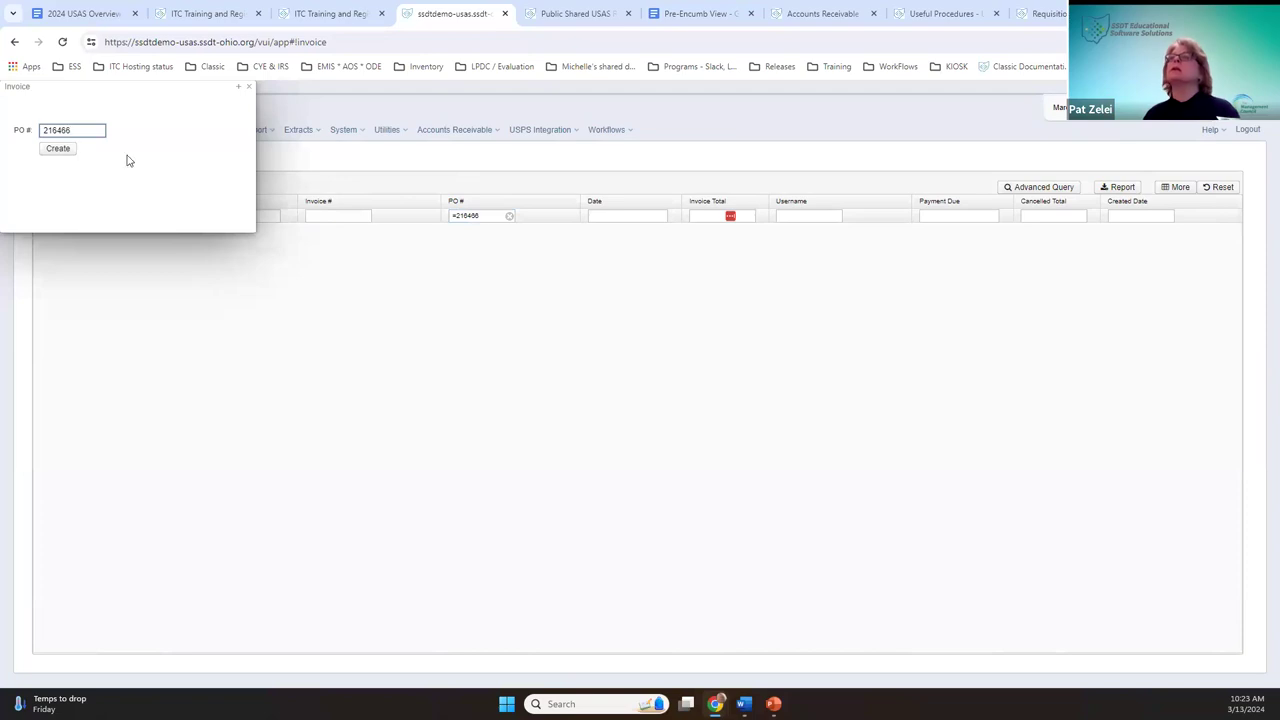
Step: Create an AP invoice for the Doerun Textiles purchase order with invoice number Computer and vendor invoice date 2/29/24
{"action": "left_click", "coordinate": [52, 154]}
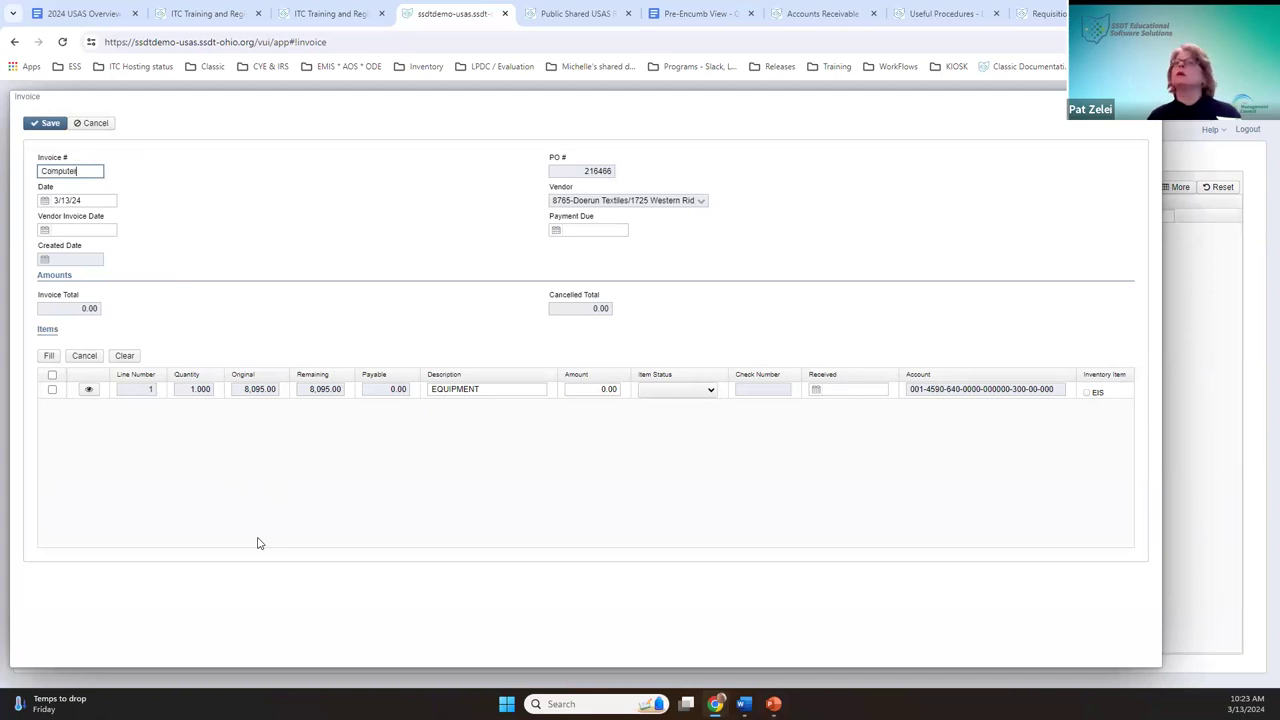
{"action": "left_click", "coordinate": [78, 228]}
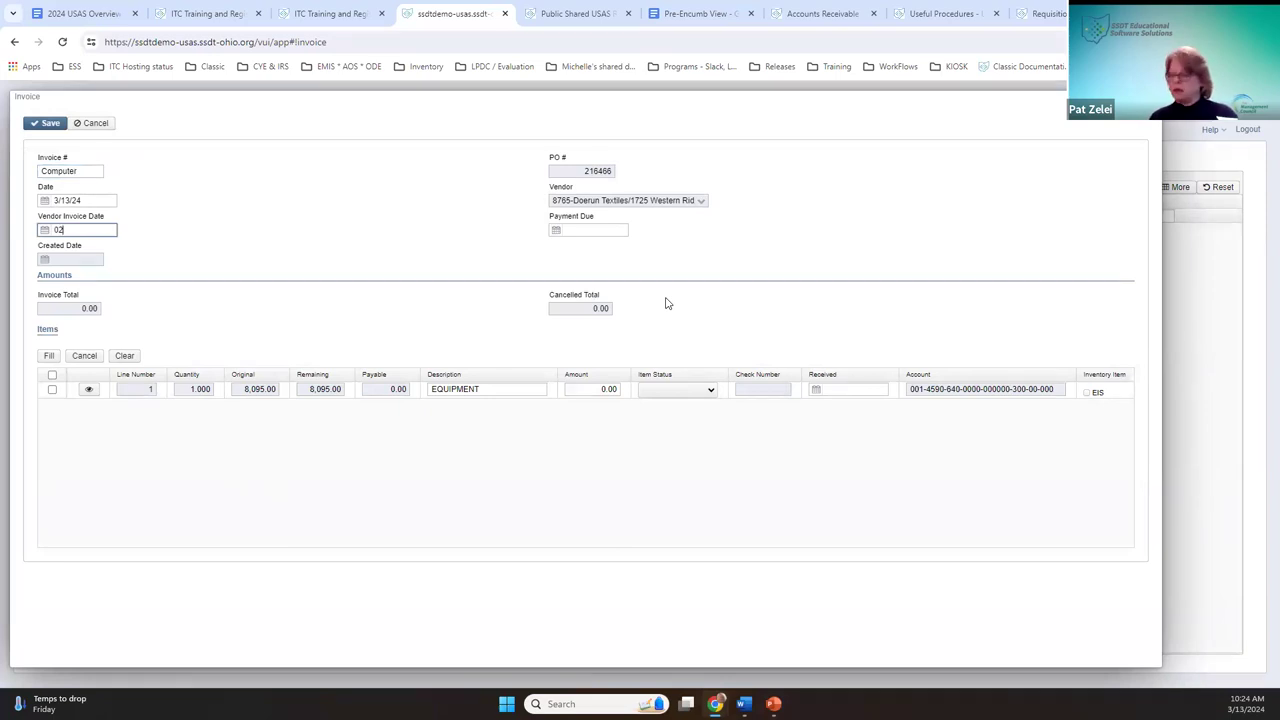
{"action": "type", "text": "02/29/24"}
{"action": "key", "text": "Tab"}
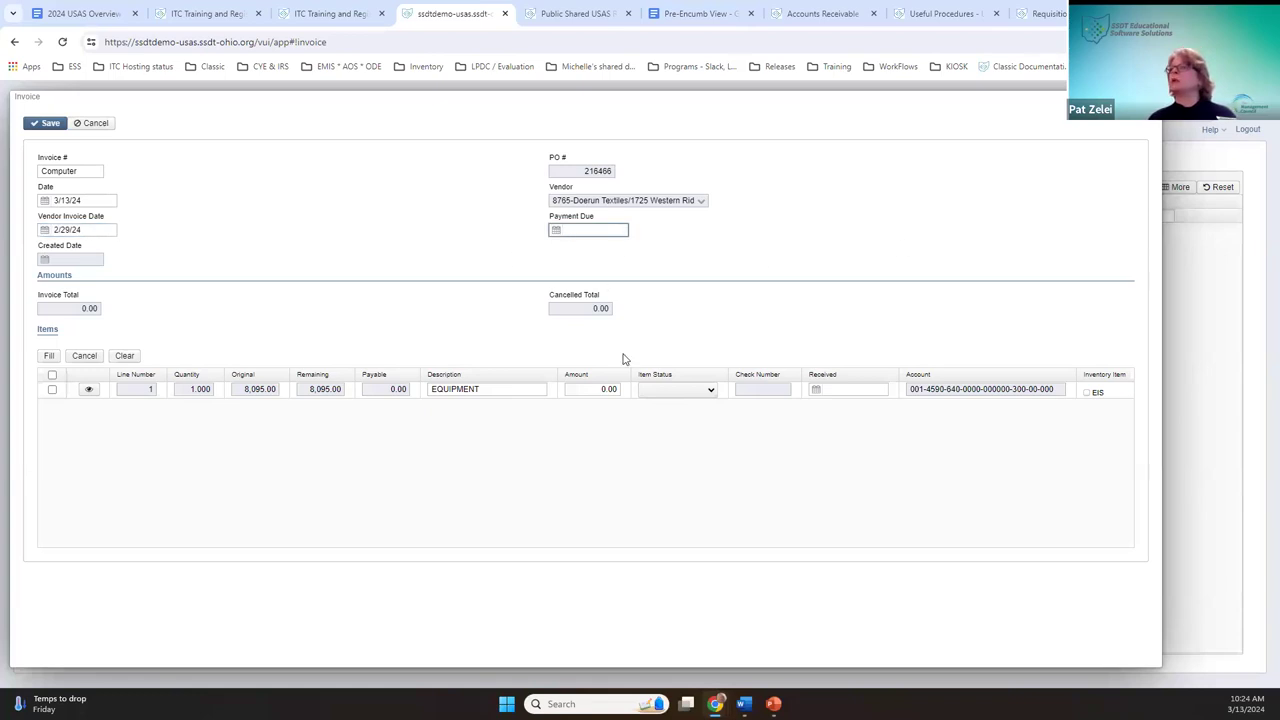
Step: Fill the EQUIPMENT item on the new invoice in full
{"action": "left_click", "coordinate": [66, 388]}
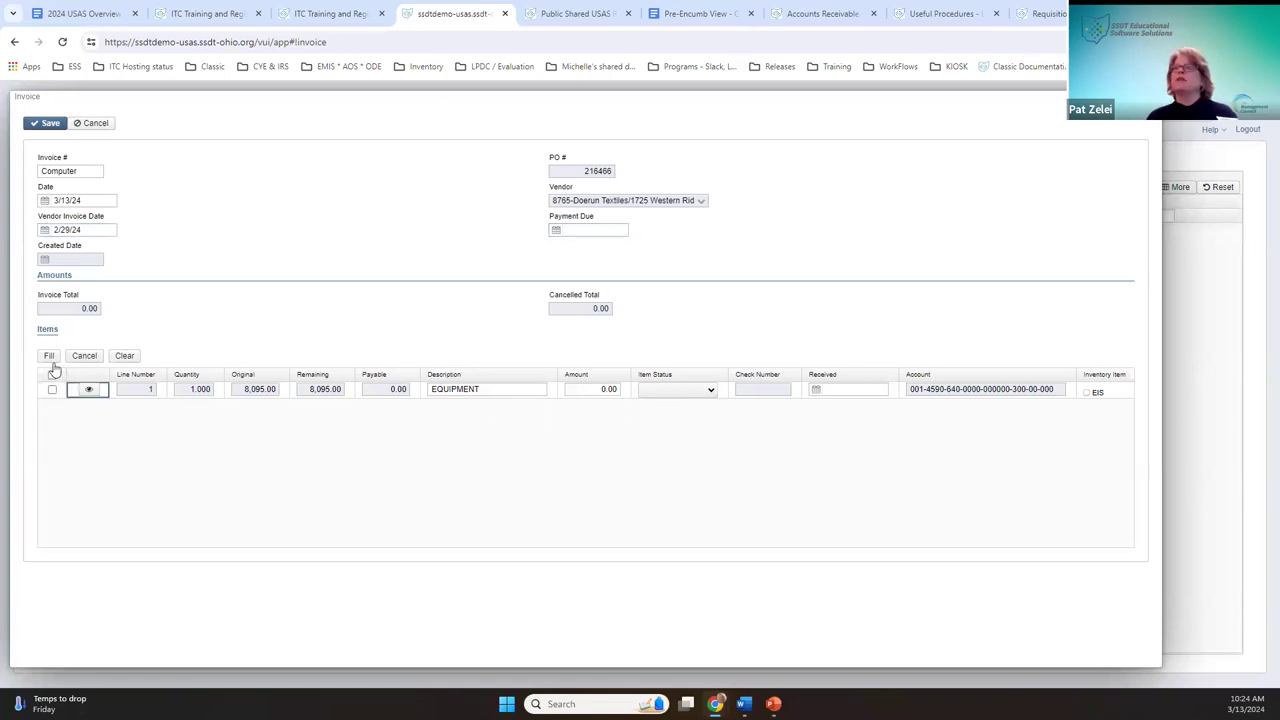
{"action": "left_click", "coordinate": [52, 375]}
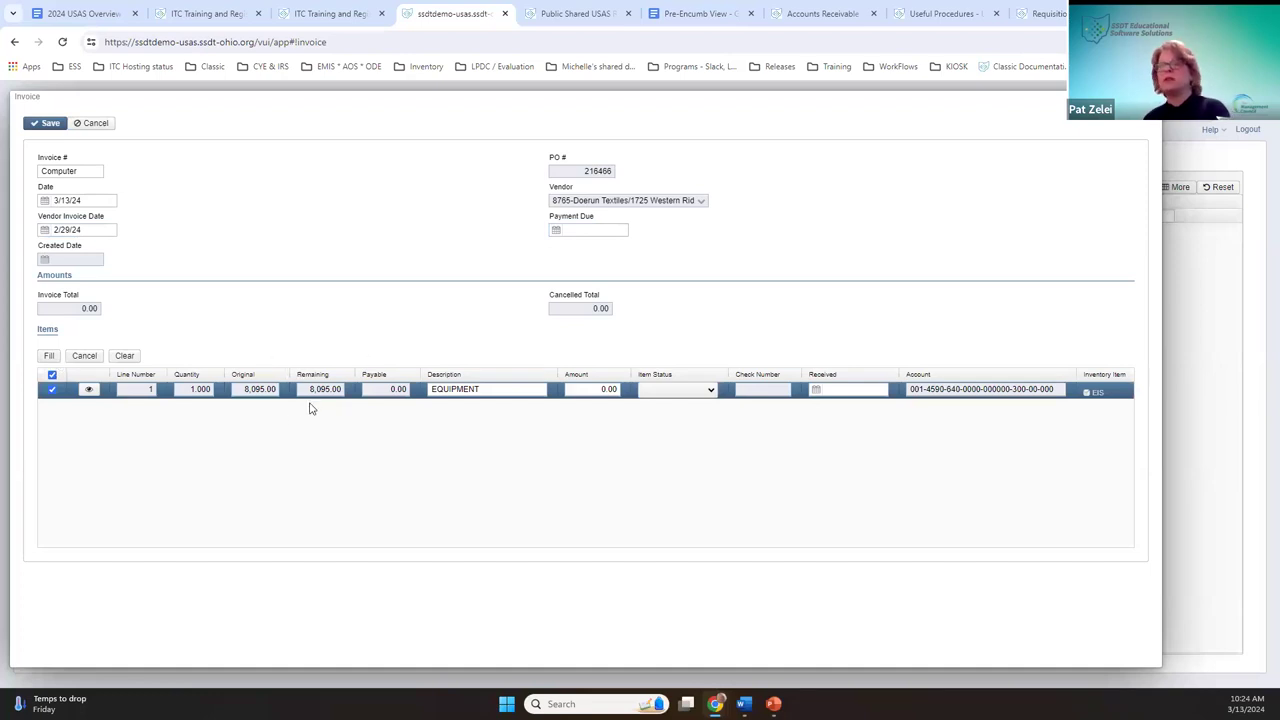
{"action": "left_click", "coordinate": [49, 356]}
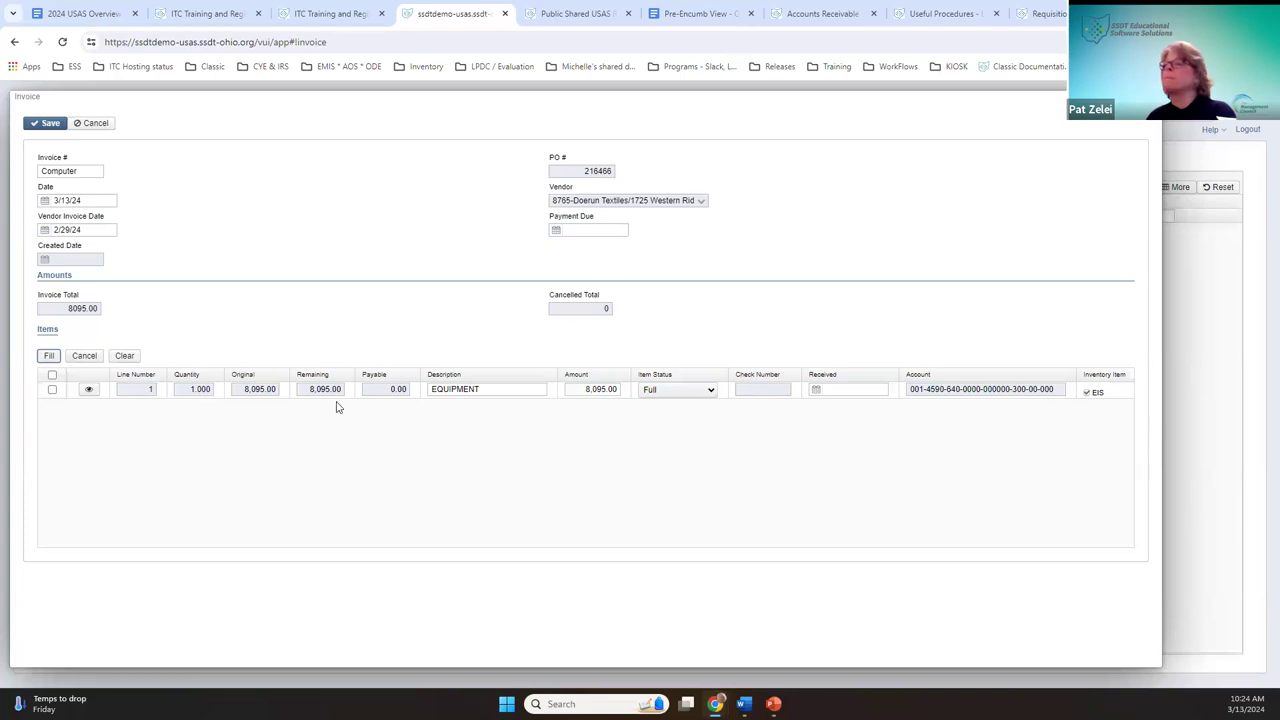
Step: Clear the EQUIPMENT item's filled amount and status and remove its EIS inventory mark
{"action": "left_click", "coordinate": [136, 358]}
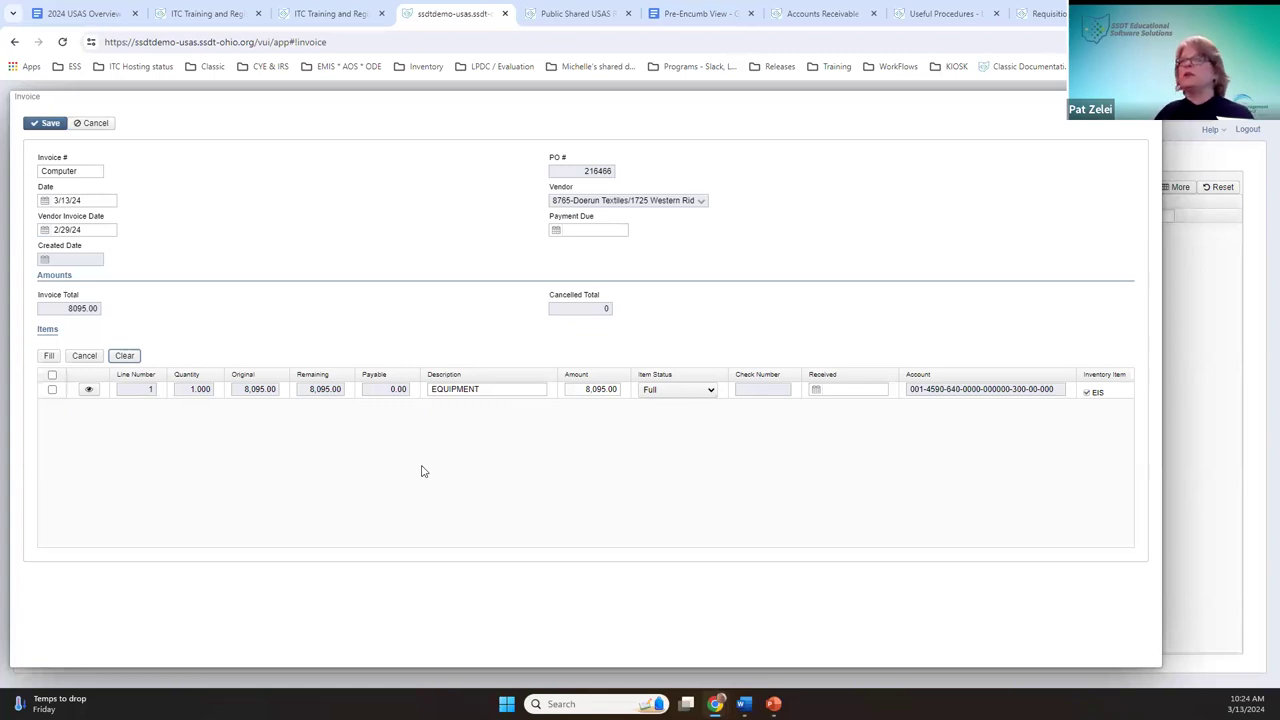
{"action": "left_click", "coordinate": [52, 375]}
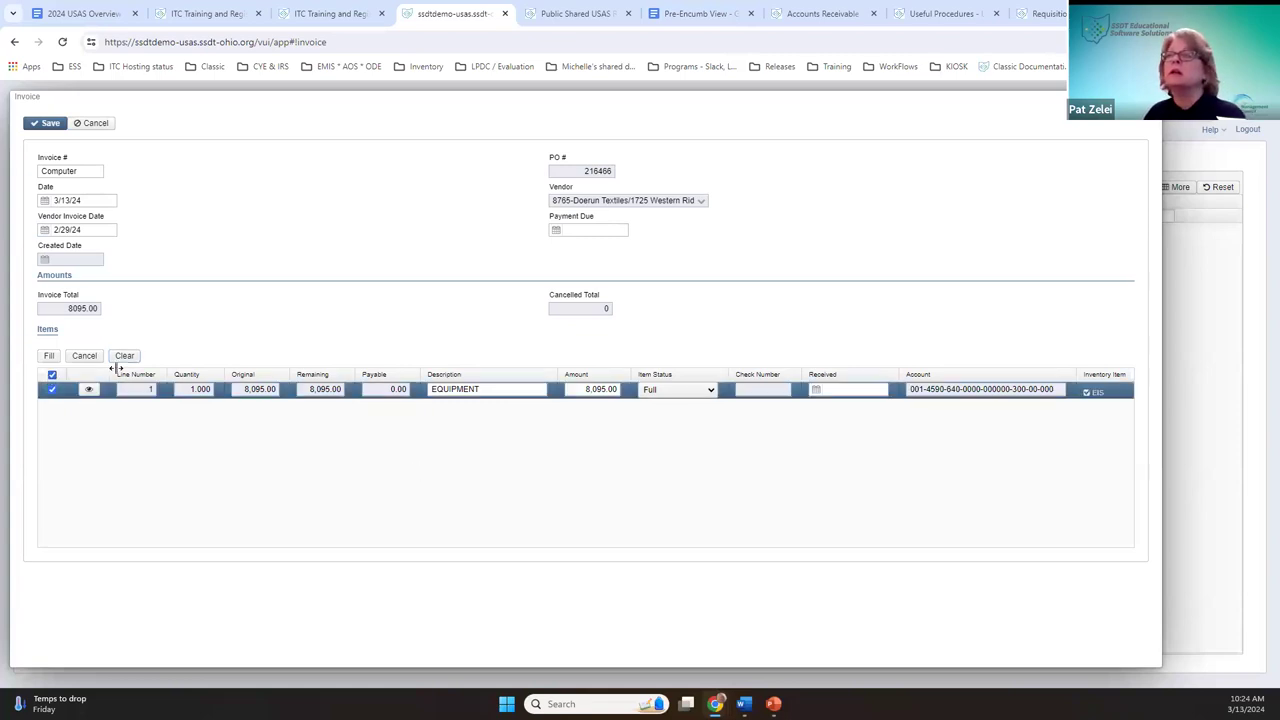
{"action": "left_click", "coordinate": [125, 356]}
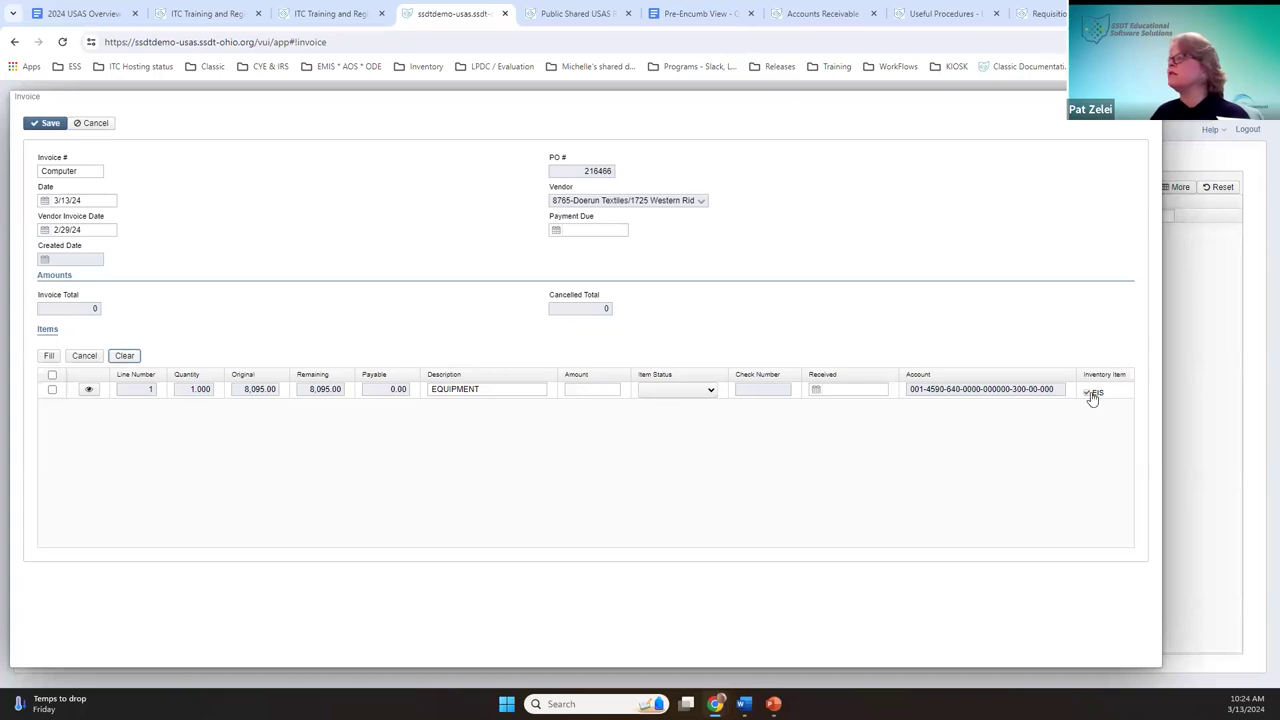
{"action": "left_click", "coordinate": [53, 389]}
{"action": "left_click", "coordinate": [125, 356]}
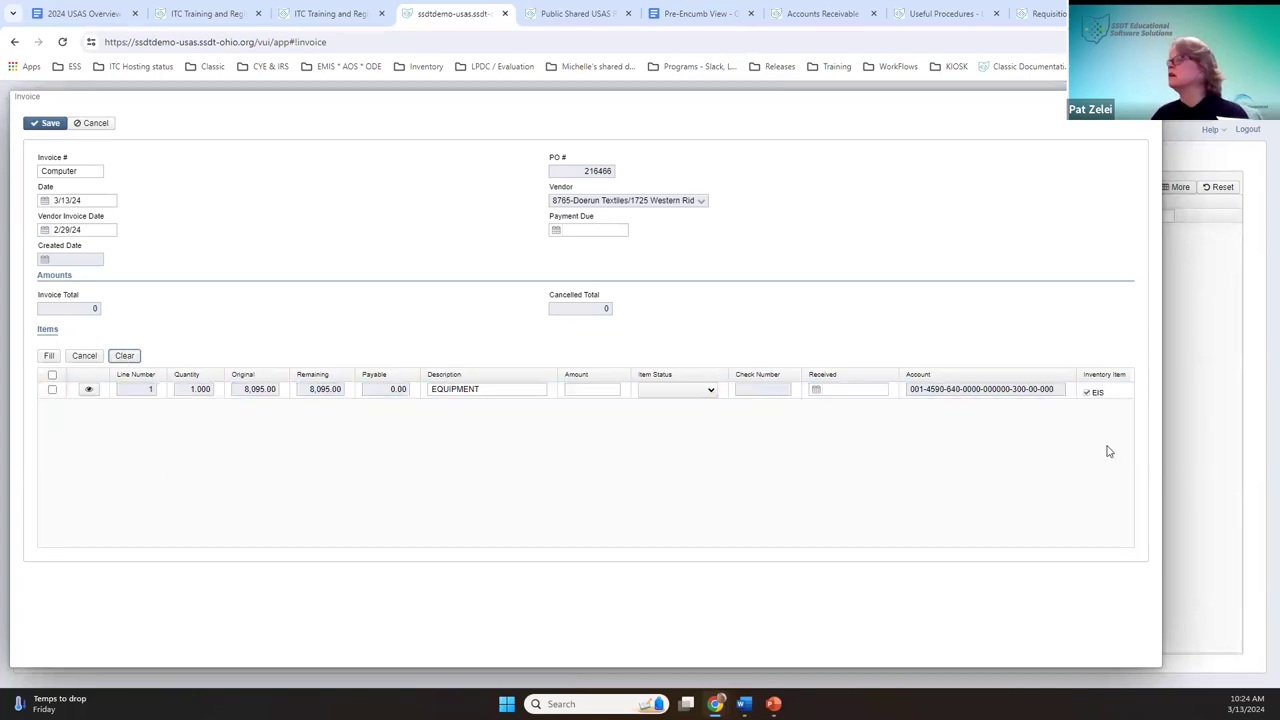
{"action": "left_click", "coordinate": [1086, 392]}
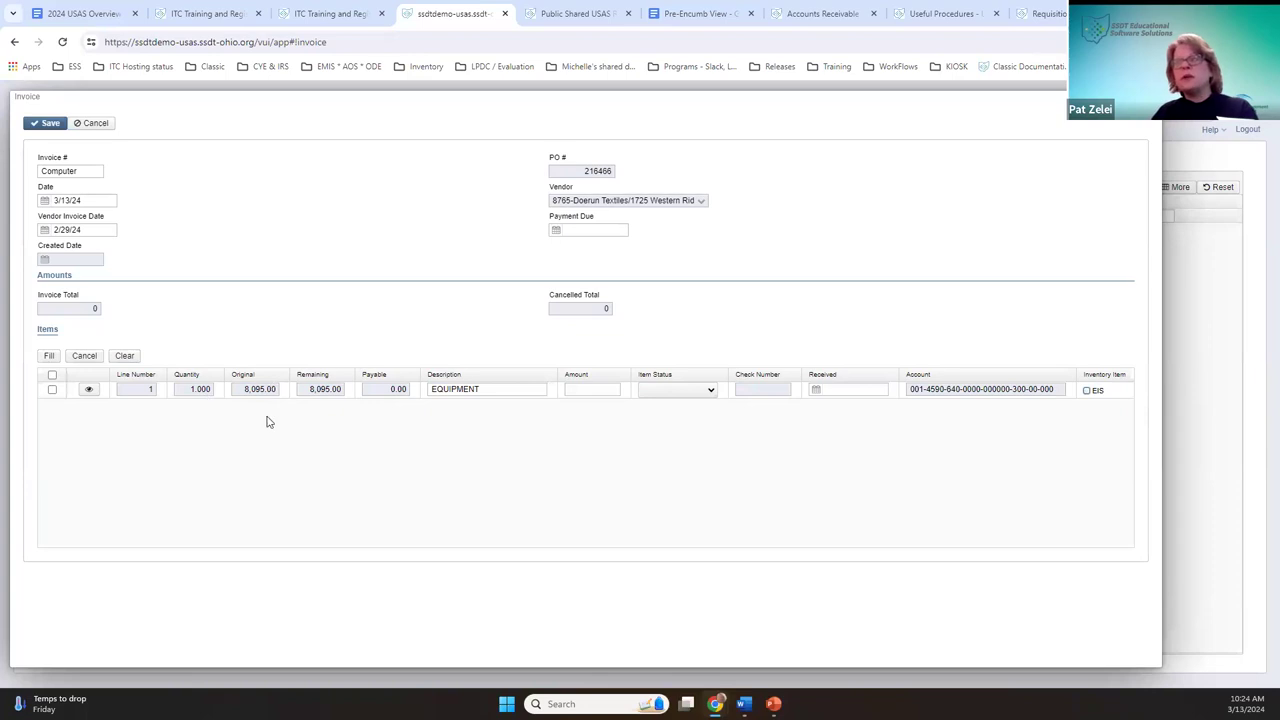
Step: Set the EQUIPMENT item's invoice amount to 4,000.00 with item status Partial
{"action": "left_click", "coordinate": [601, 391]}
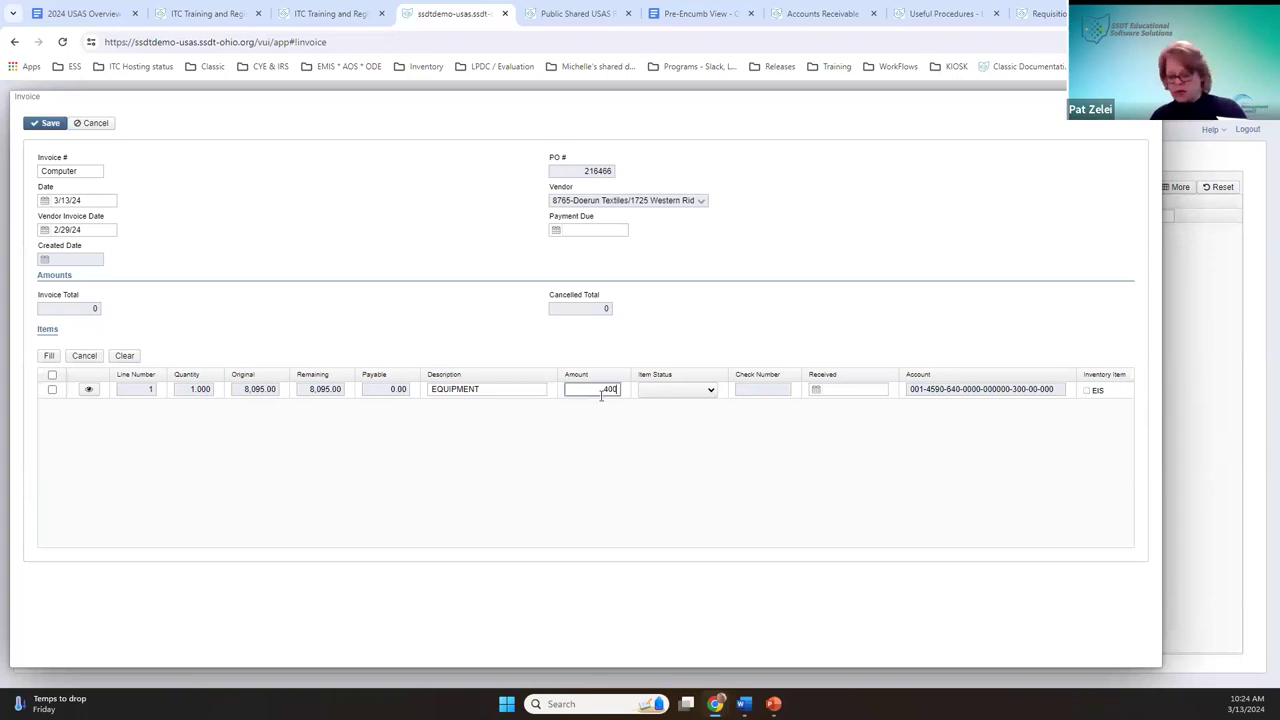
{"action": "key", "text": "Tab"}
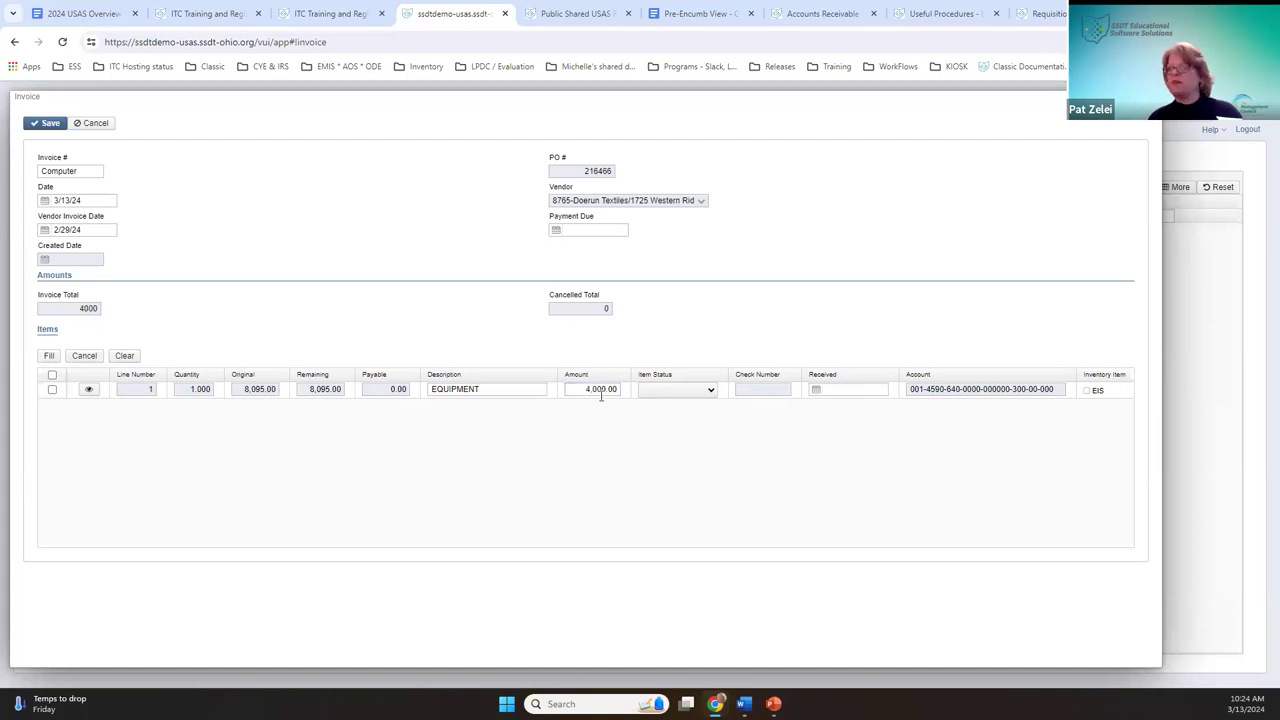
{"action": "left_click", "coordinate": [661, 396]}
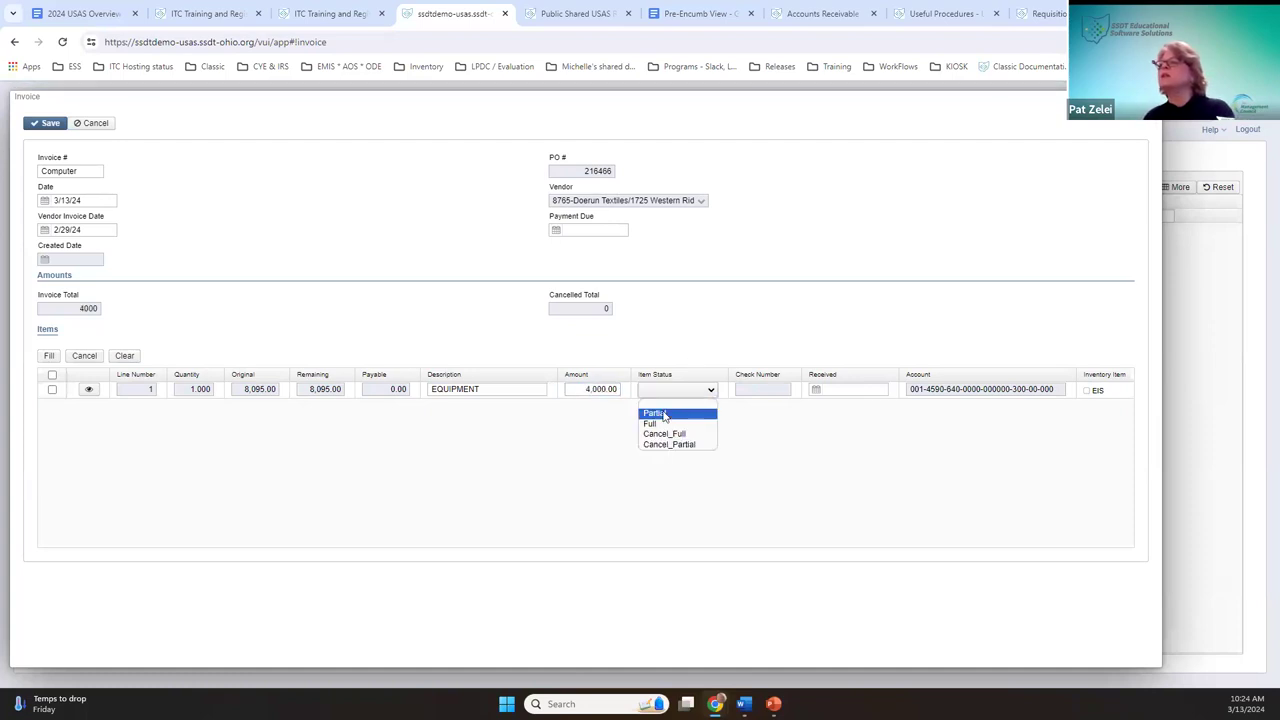
{"action": "left_click", "coordinate": [668, 414]}
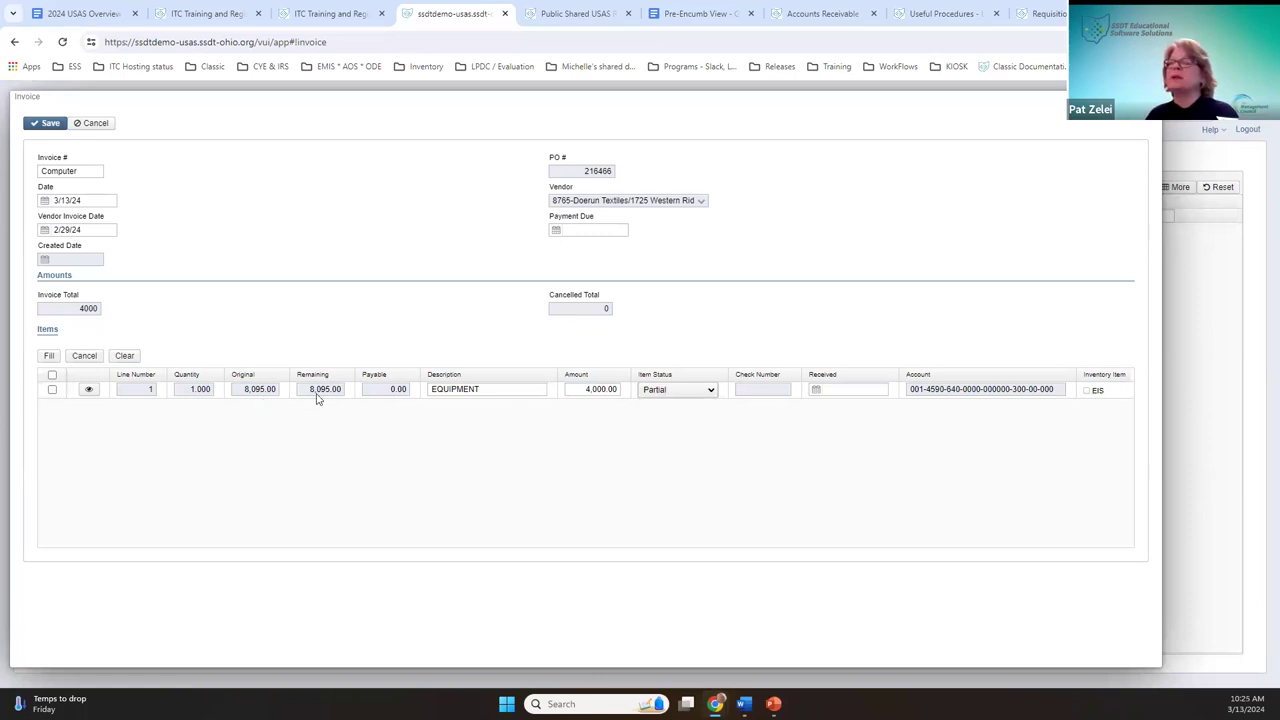
Step: Mark the EQUIPMENT item as an EIS inventory item, save the invoice and close it
{"action": "left_click", "coordinate": [1086, 390]}
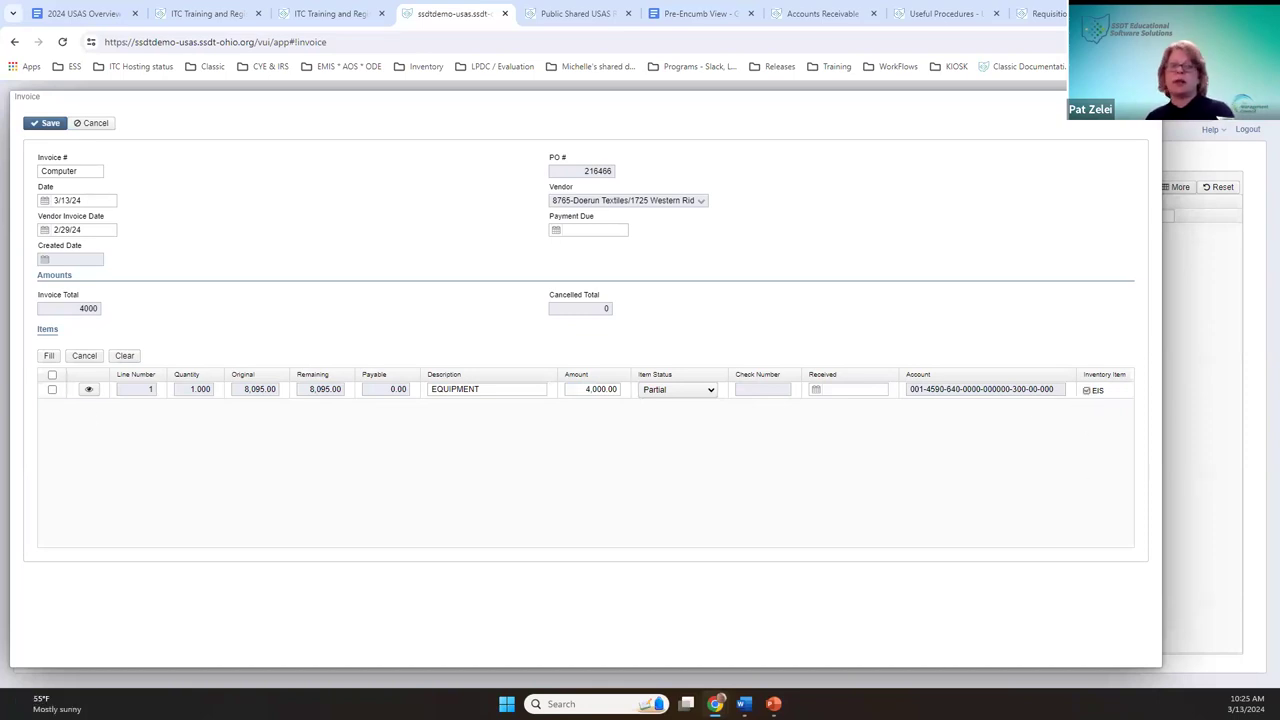
{"action": "left_click", "coordinate": [47, 124]}
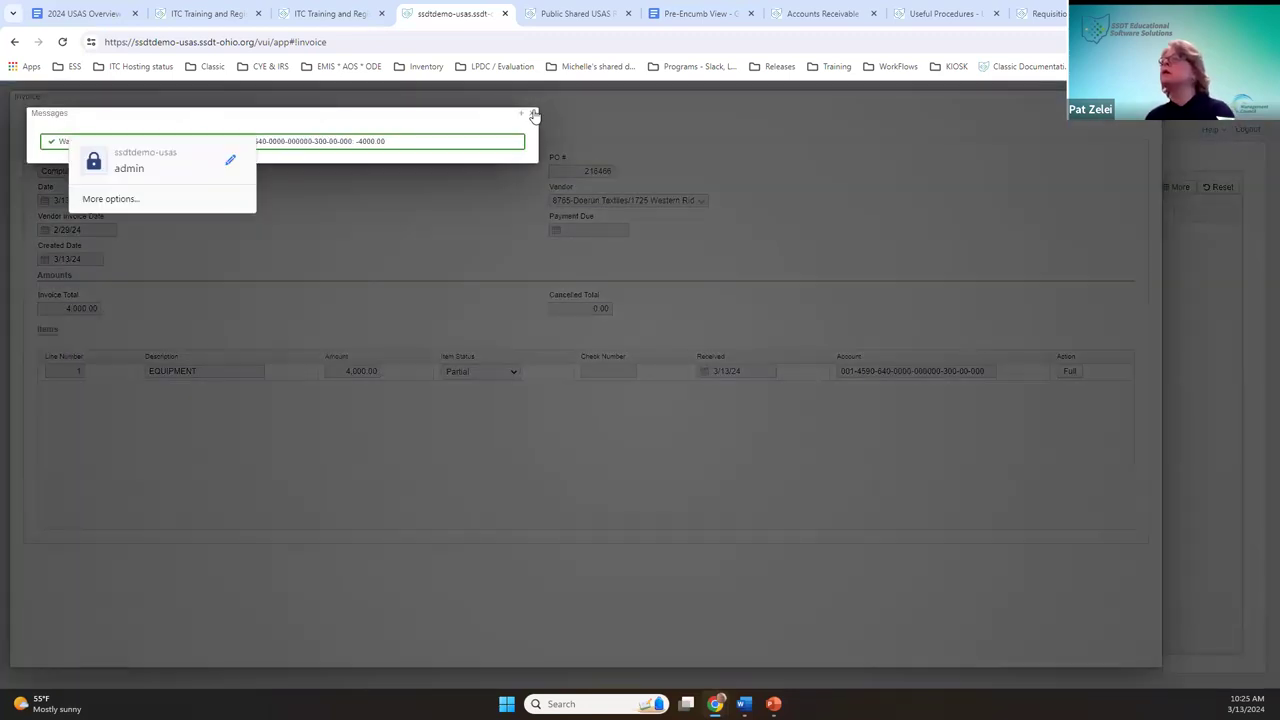
{"action": "left_click", "coordinate": [534, 114]}
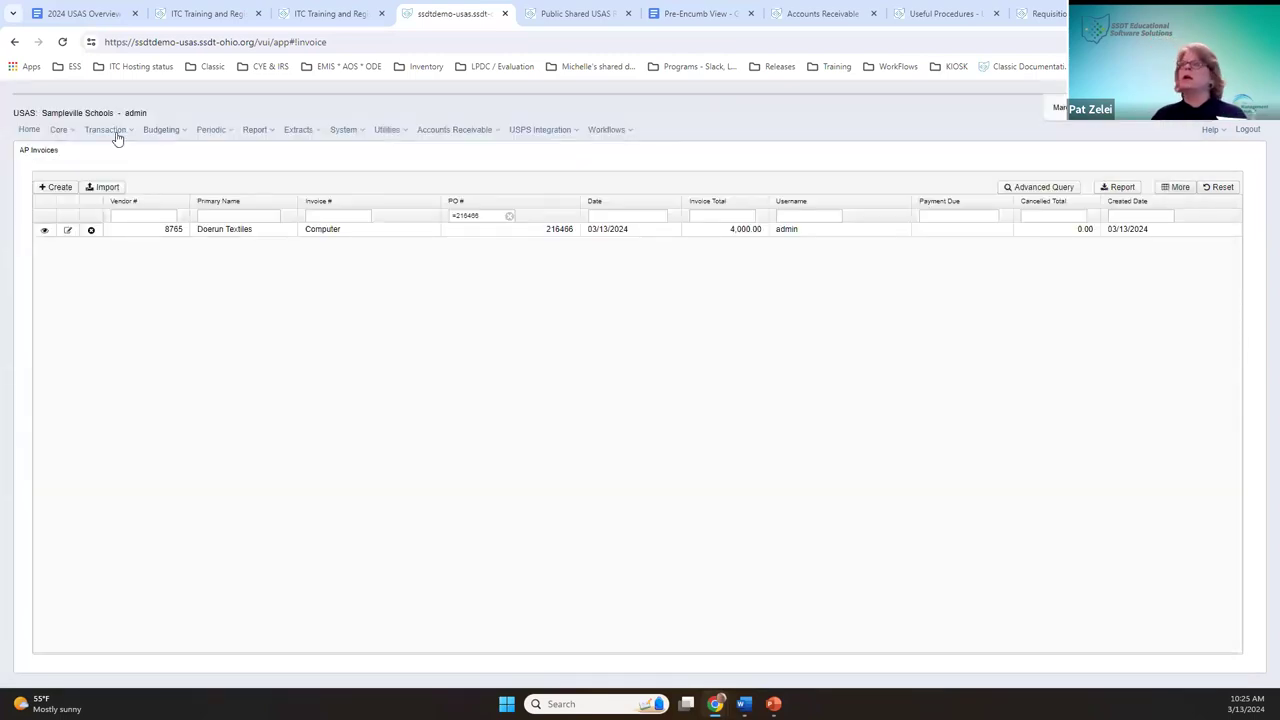
Step: View the payables by vendor to check the Doerun Textiles entry, and return to the AP Invoices grid
{"action": "left_click", "coordinate": [112, 130]}
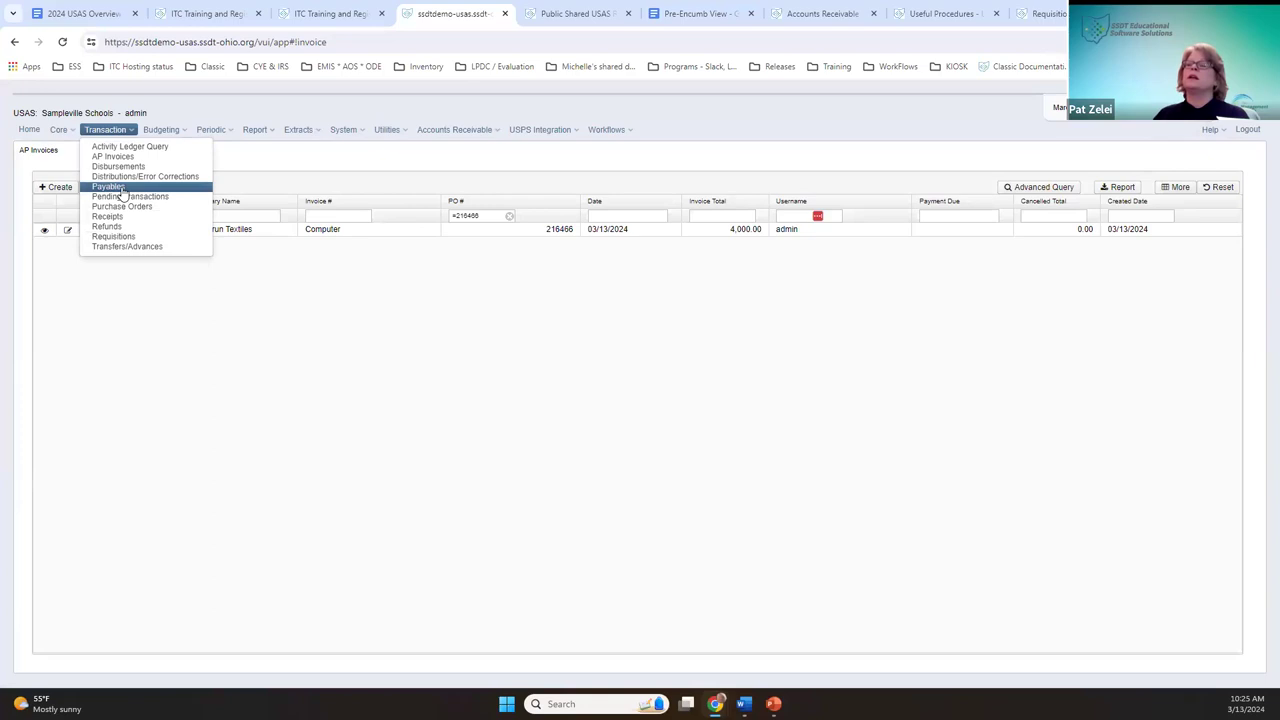
{"action": "left_click", "coordinate": [121, 188]}
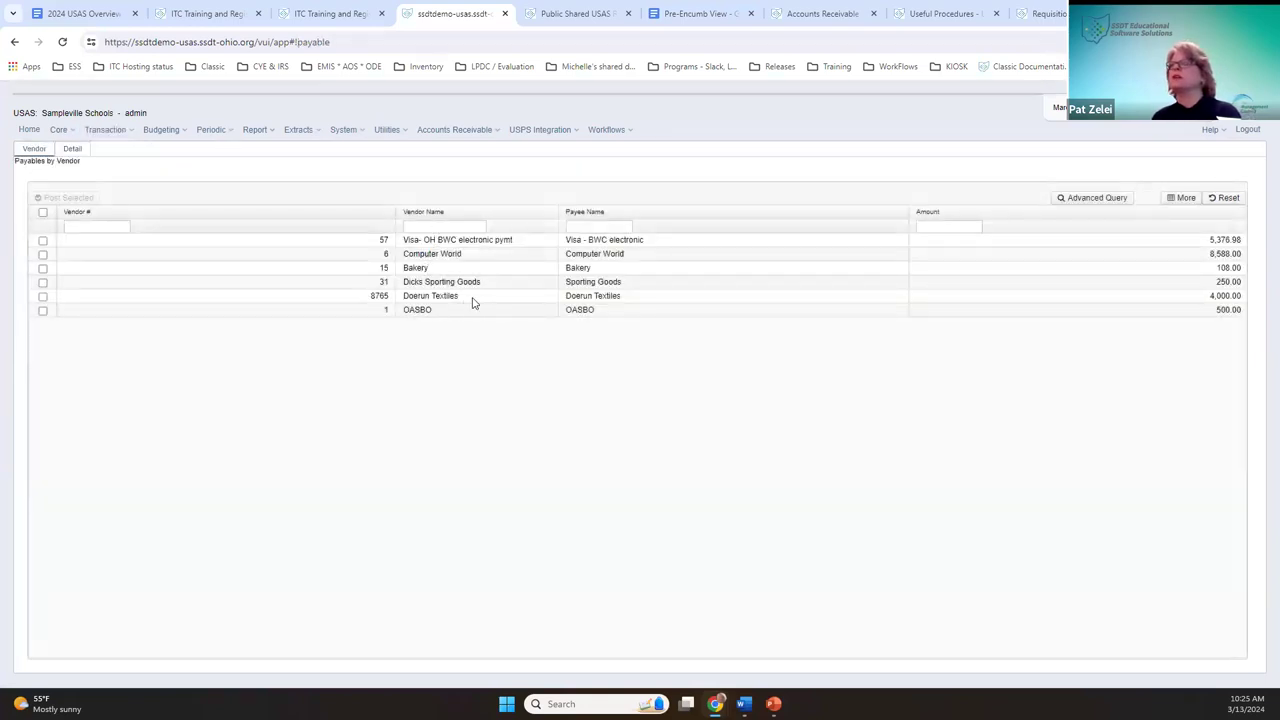
{"action": "left_click", "coordinate": [121, 132]}
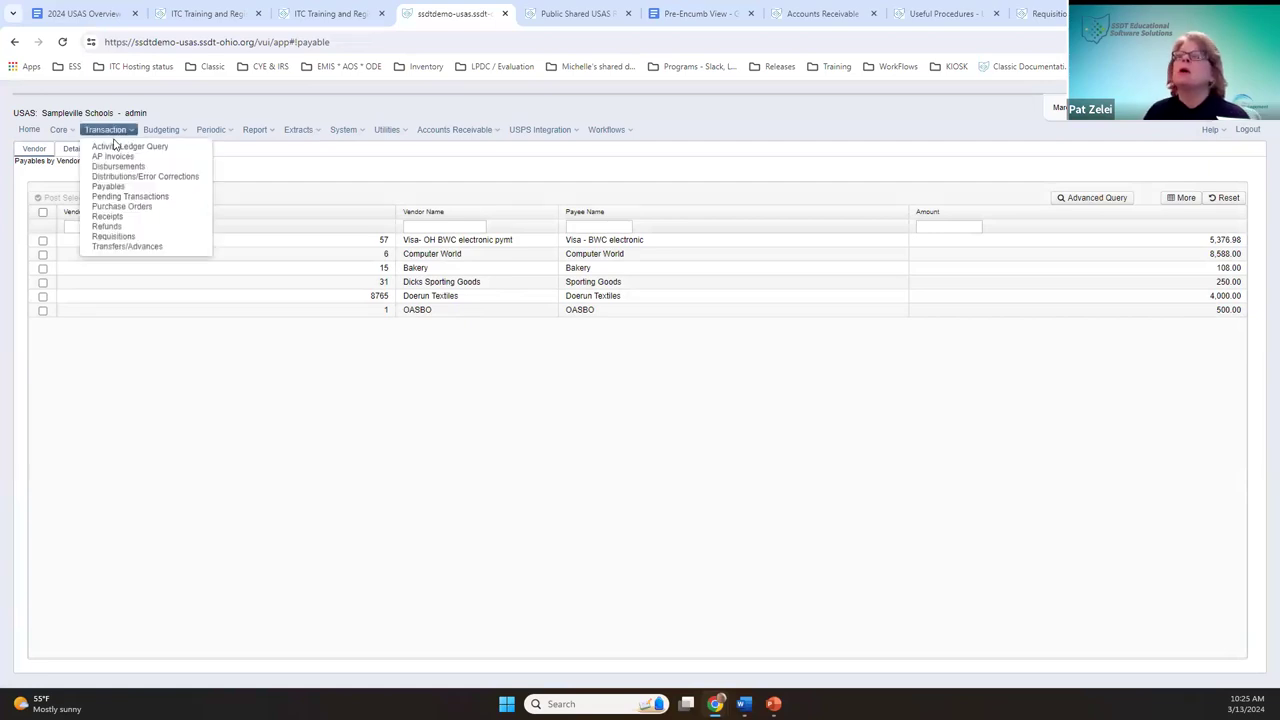
{"action": "left_click", "coordinate": [113, 157]}
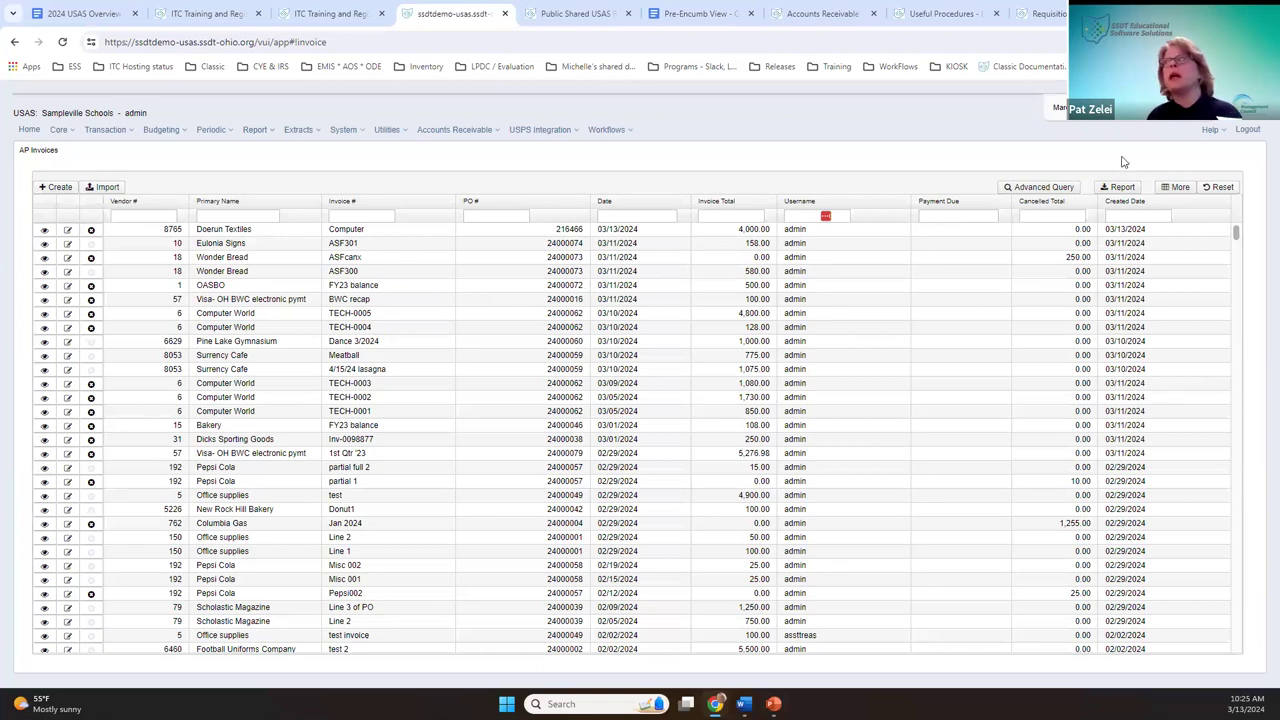
Step: Load the saved advanced query "Inventory Itemn" and apply it to the AP invoices
{"action": "left_click", "coordinate": [1070, 192]}
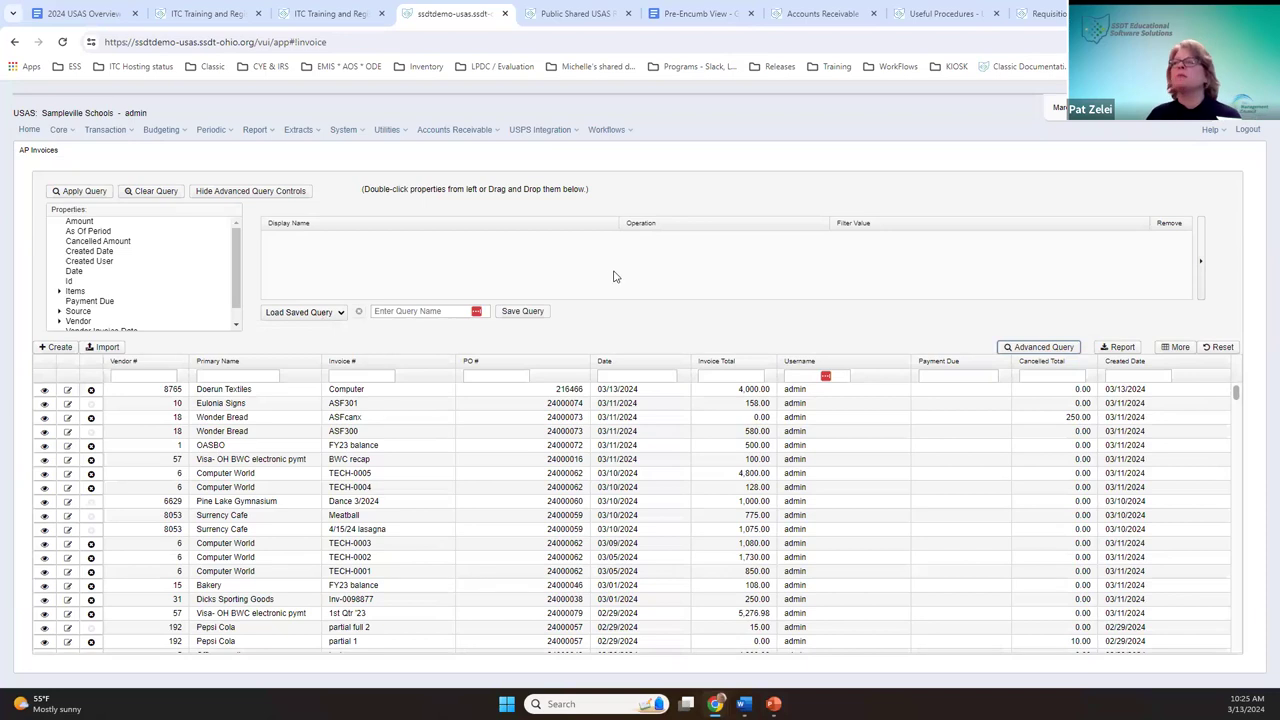
{"action": "left_click", "coordinate": [318, 316]}
{"action": "left_click", "coordinate": [305, 332]}
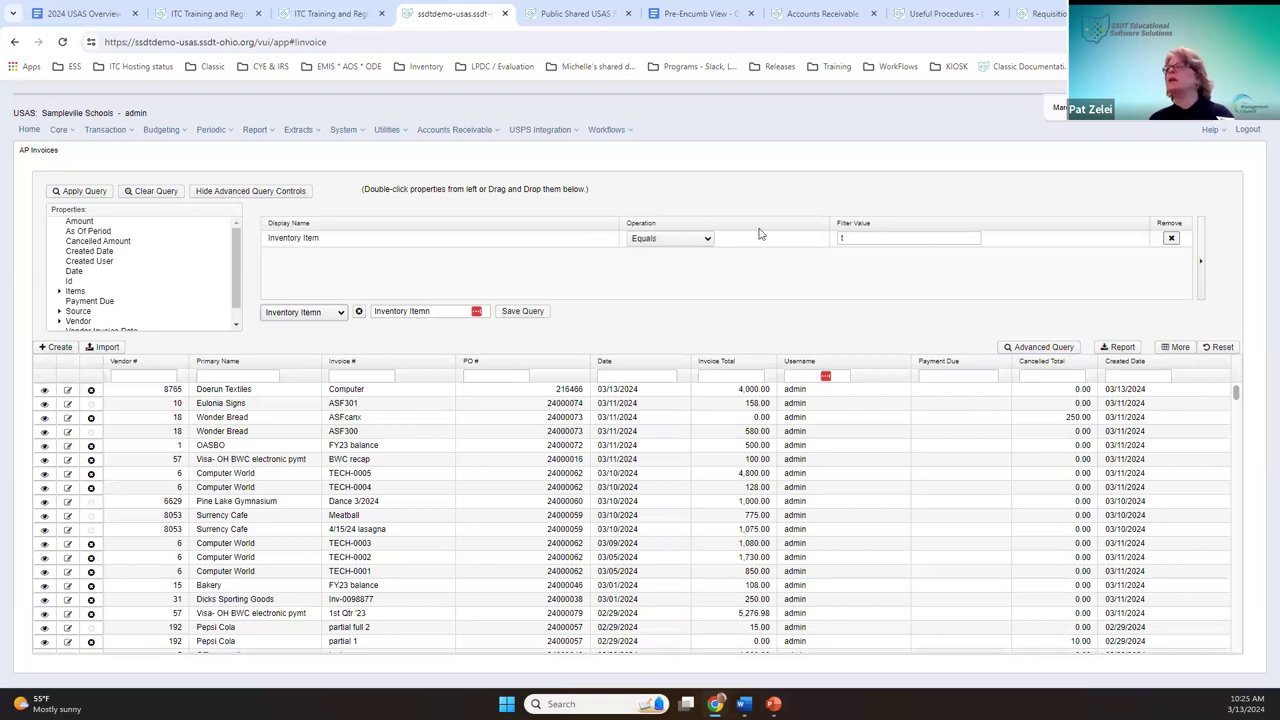
{"action": "left_click", "coordinate": [82, 191]}
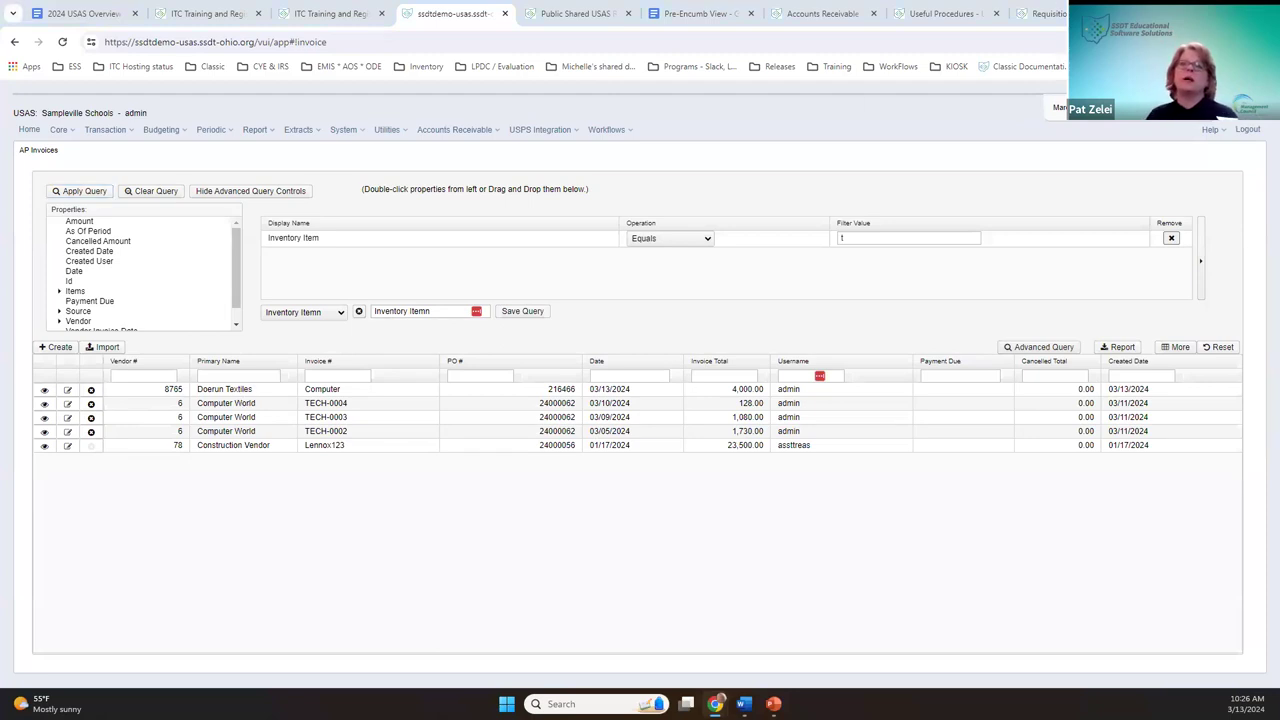
{"action": "left_click", "coordinate": [1210, 130]}
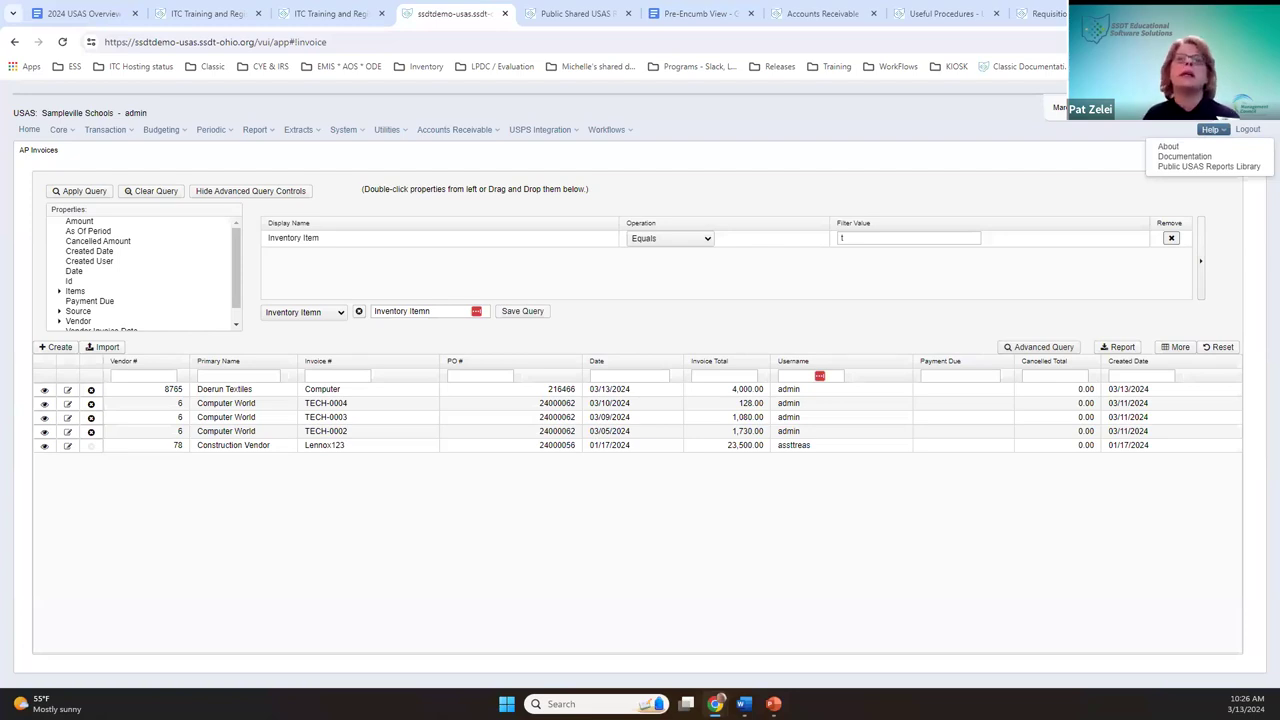
{"action": "left_click", "coordinate": [255, 129]}
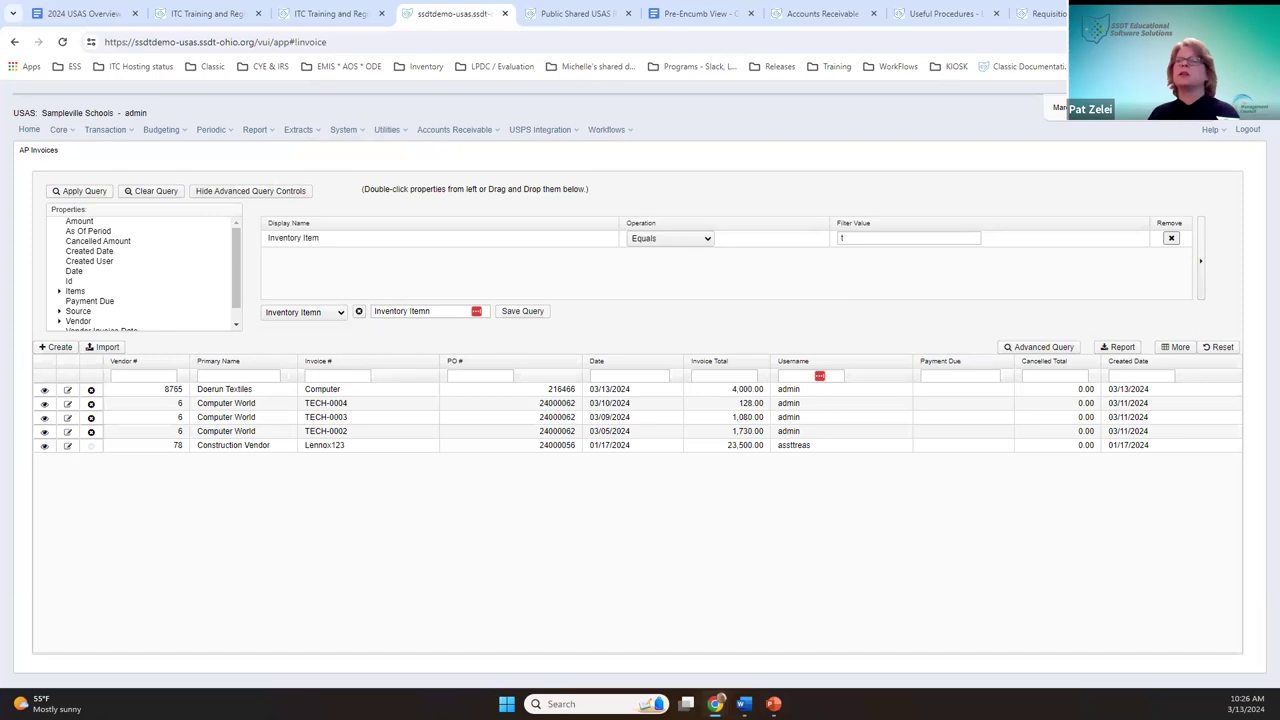
Step: Clear the inventory item query and hide the advanced query controls of the AP Invoices grid
{"action": "left_click", "coordinate": [148, 196]}
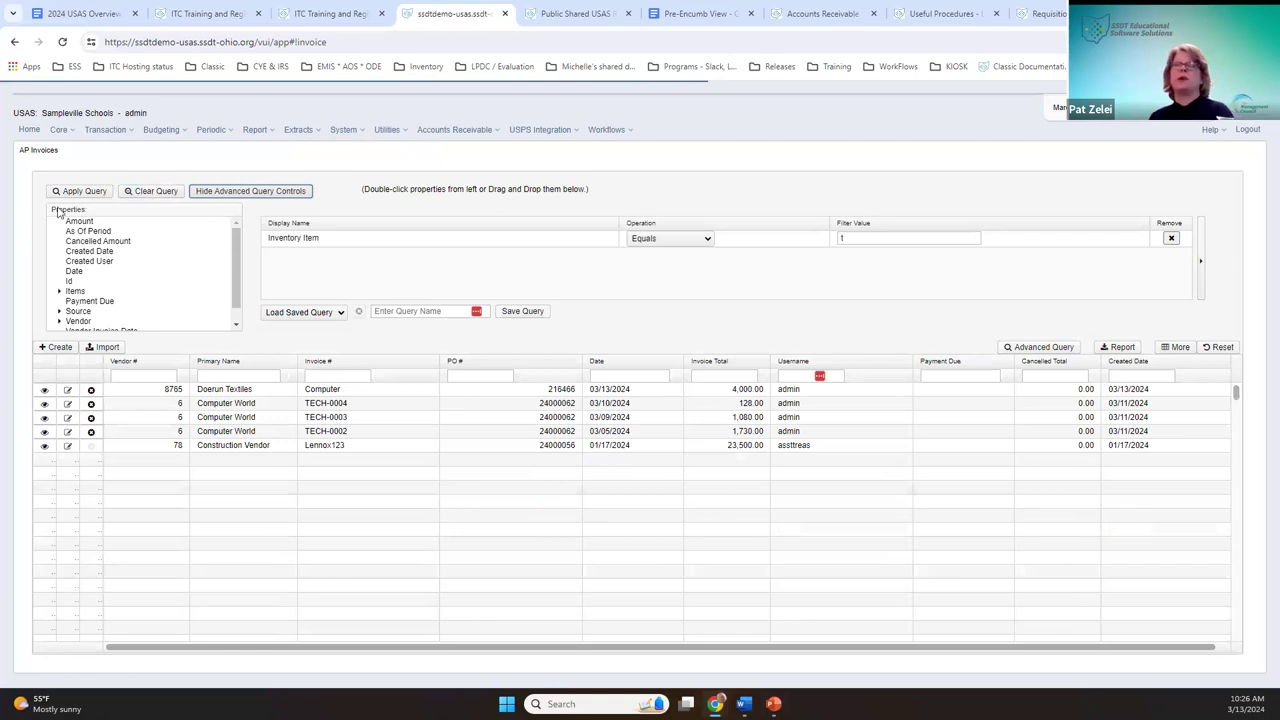
{"action": "left_click", "coordinate": [240, 190]}
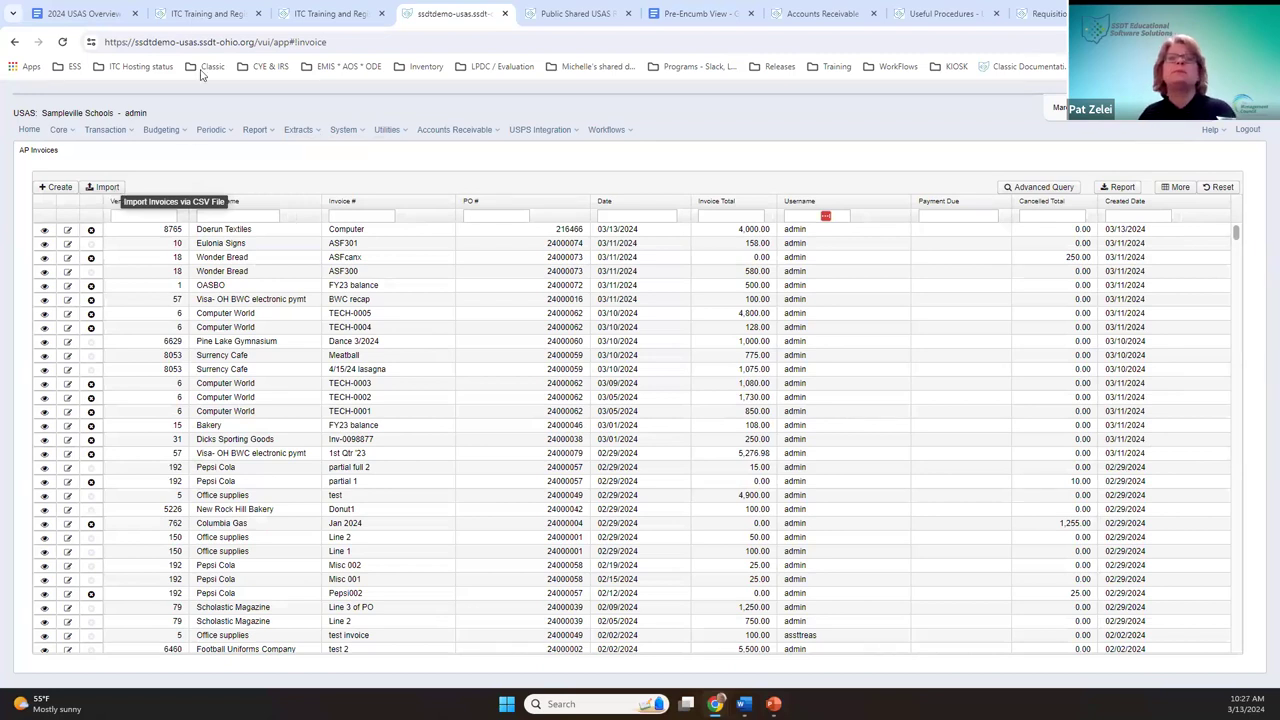
{"action": "left_click", "coordinate": [210, 129]}
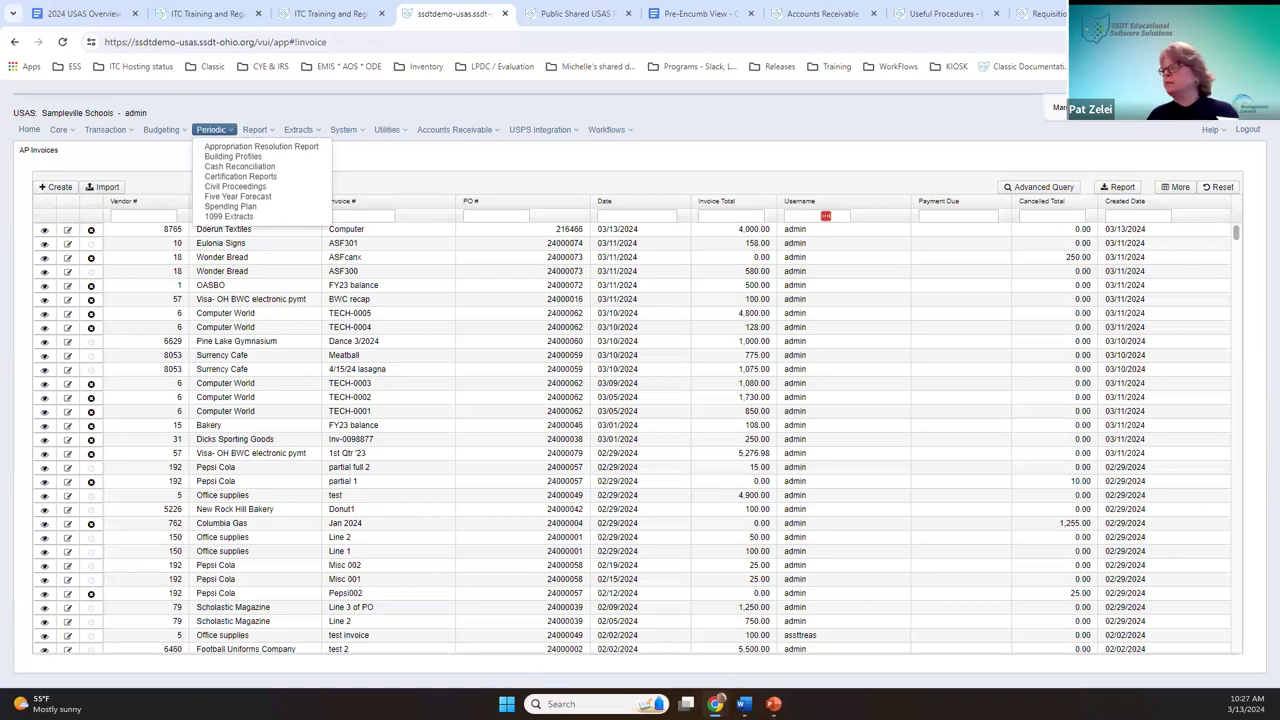
Step: Switch to the PowerPoint overview and view the Import AP Invoice slide
{"action": "left_click", "coordinate": [773, 704]}
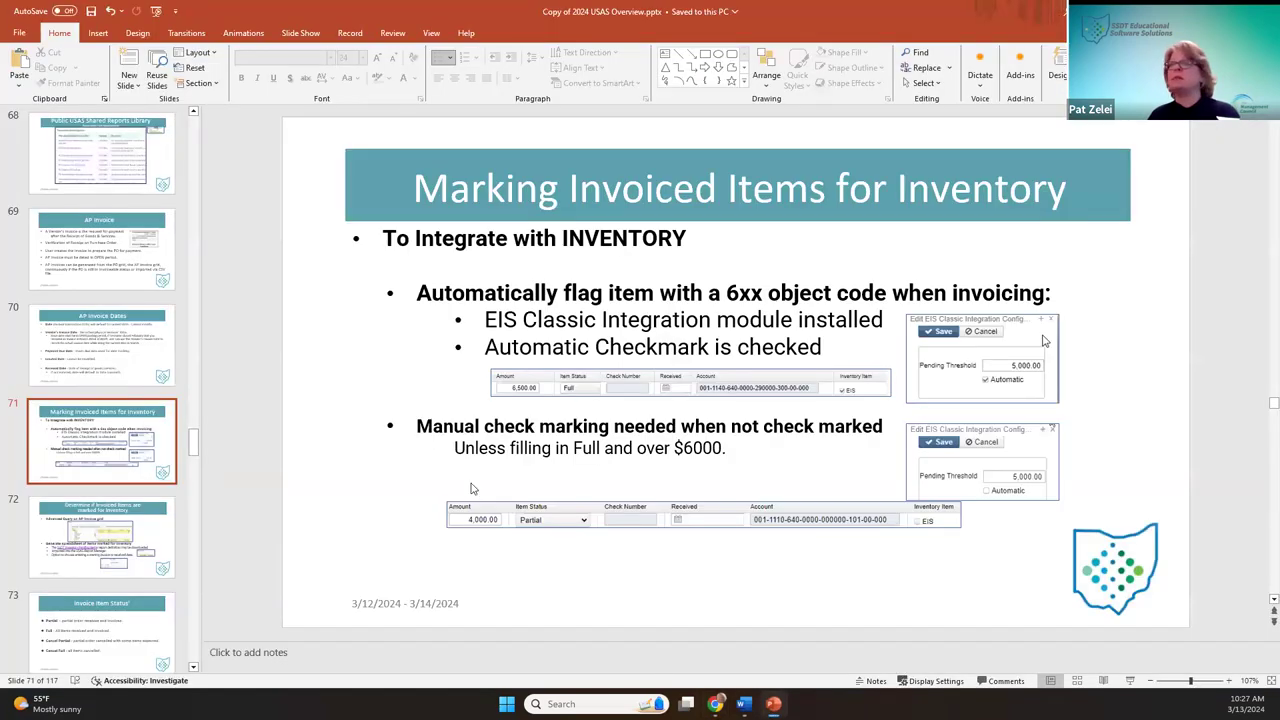
{"action": "scroll", "coordinate": [118, 607], "scroll_direction": "down", "scroll_amount": 1}
{"action": "scroll", "coordinate": [118, 607], "scroll_direction": "down", "scroll_amount": 3}
{"action": "left_click", "coordinate": [110, 595]}
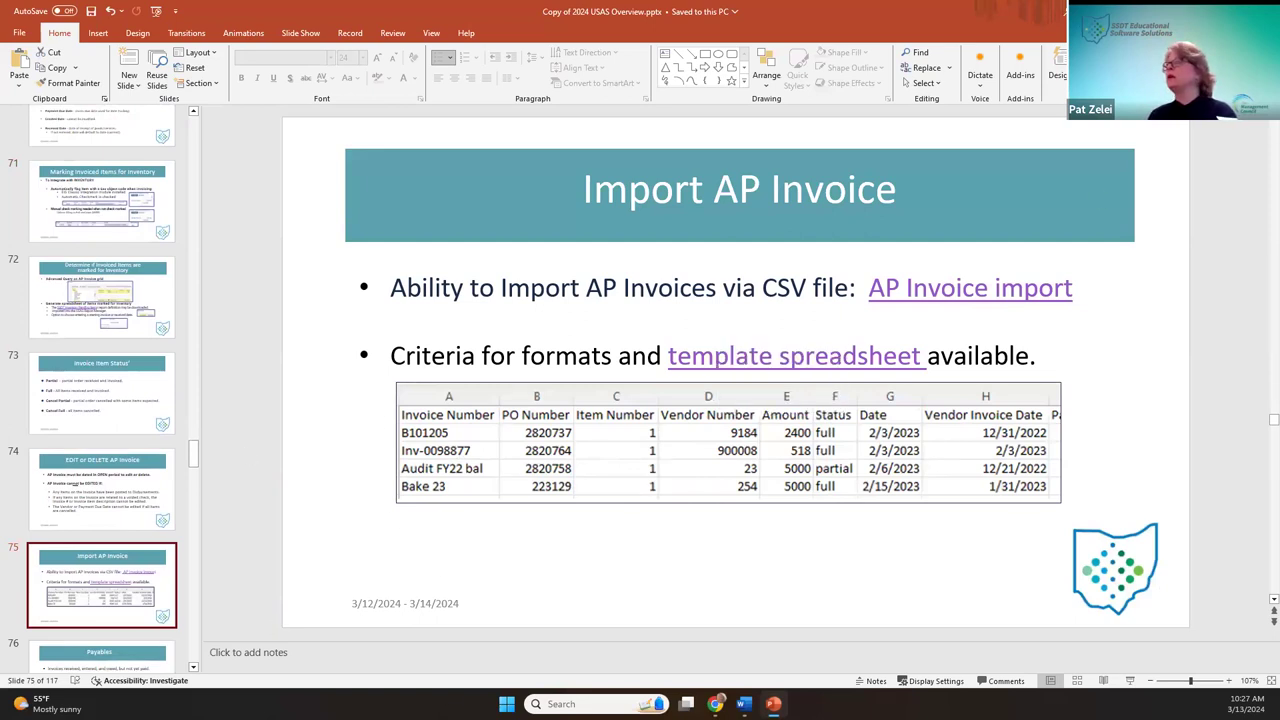
Step: Switch back to USAS in Chrome and open the payables by vendor
{"action": "key", "text": "alt+Tab"}
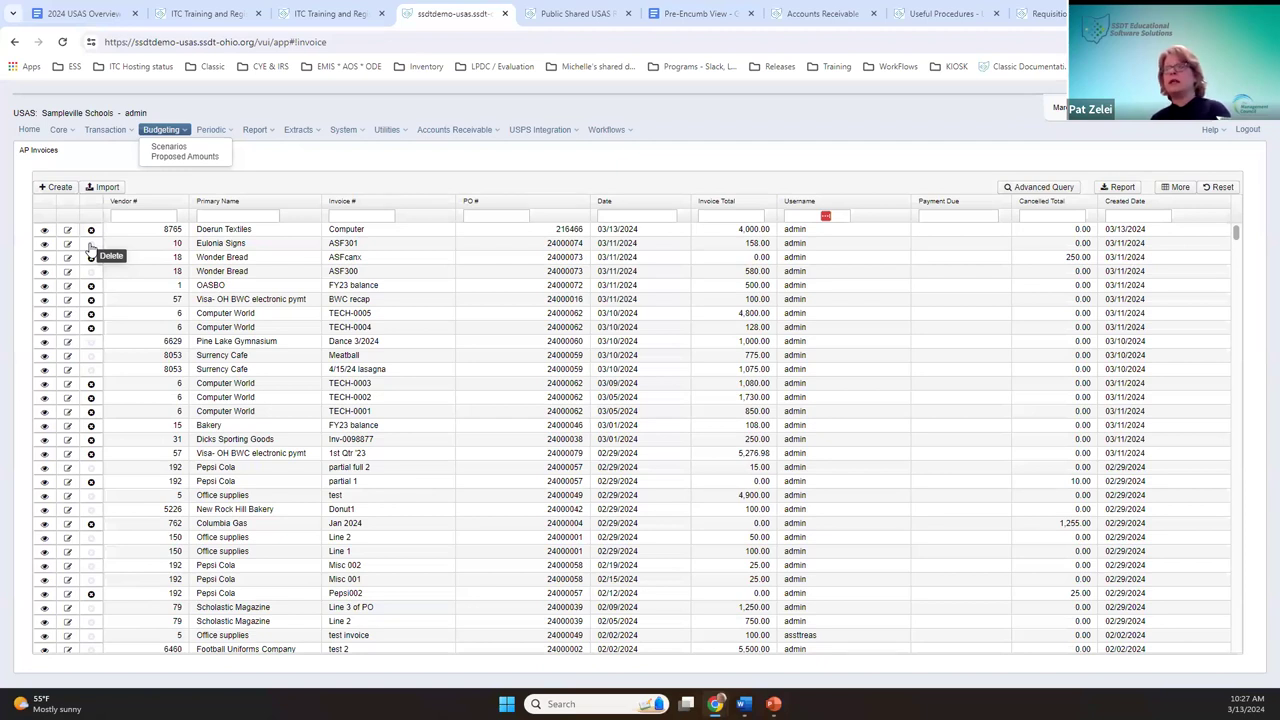
{"action": "left_click", "coordinate": [120, 129]}
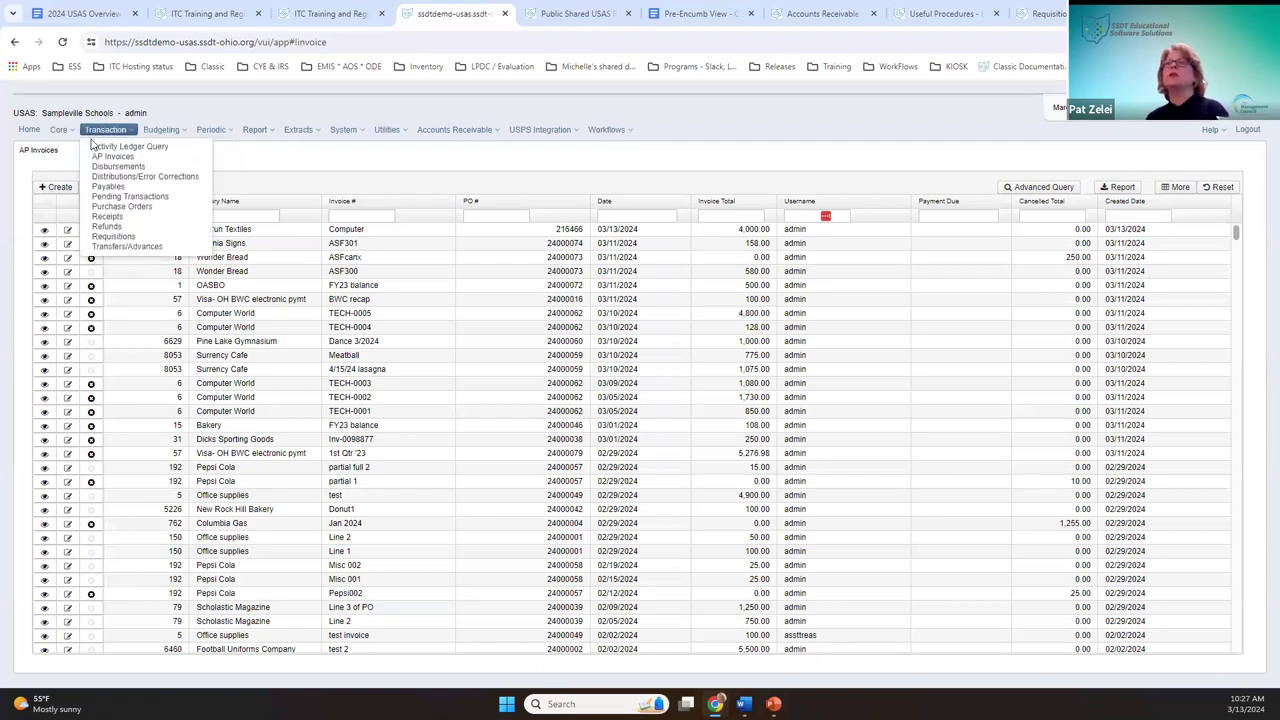
{"action": "left_click", "coordinate": [117, 187]}
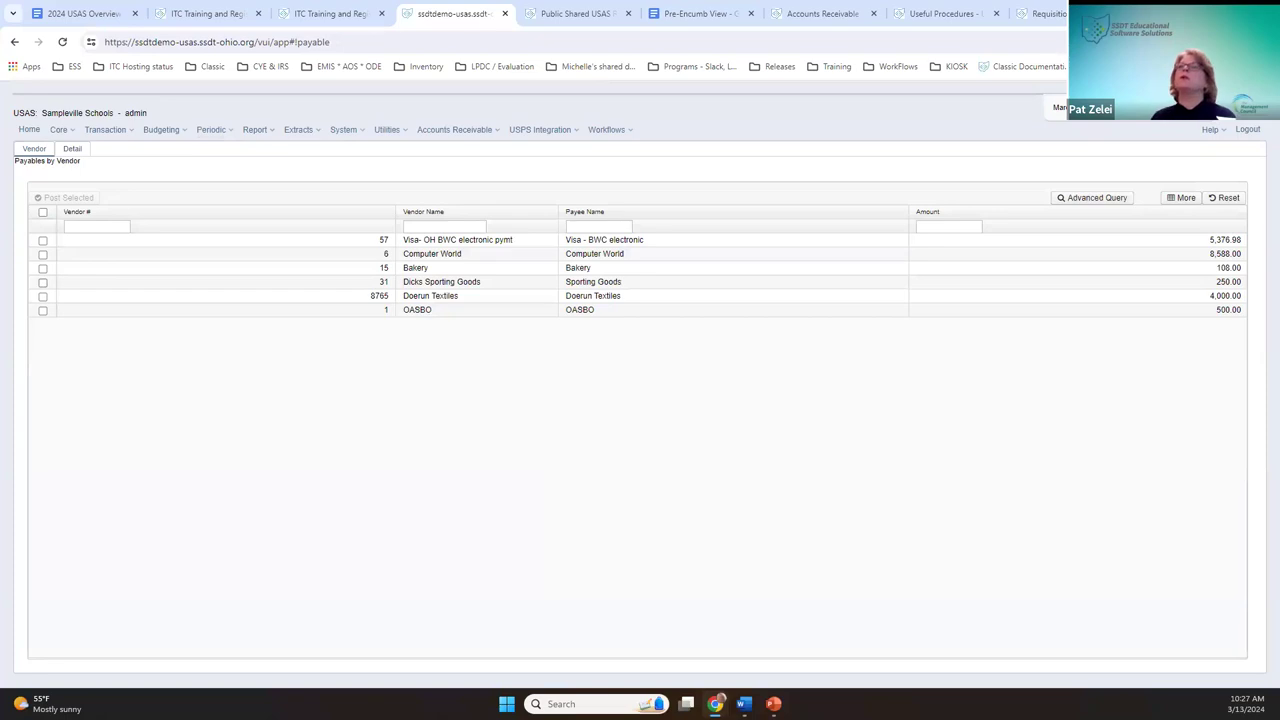
Step: Select all vendors in the payables grid and deselect them again
{"action": "left_click", "coordinate": [43, 214]}
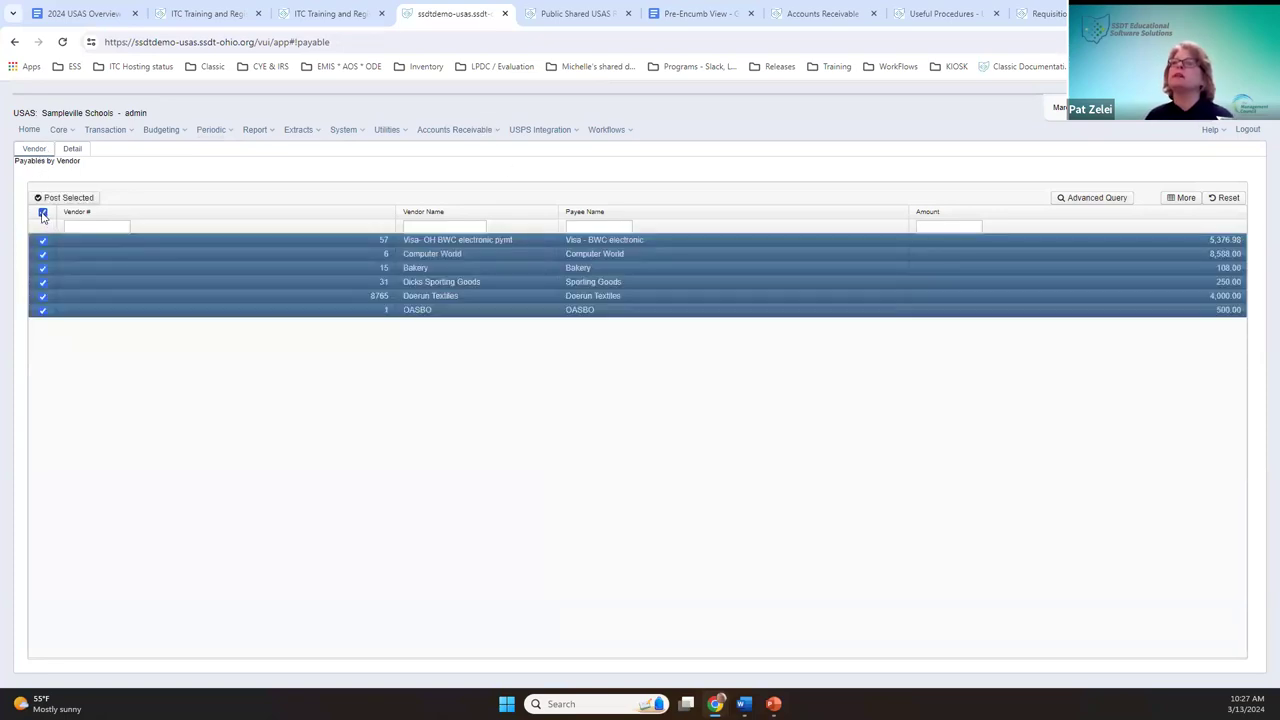
{"action": "left_click", "coordinate": [43, 214]}
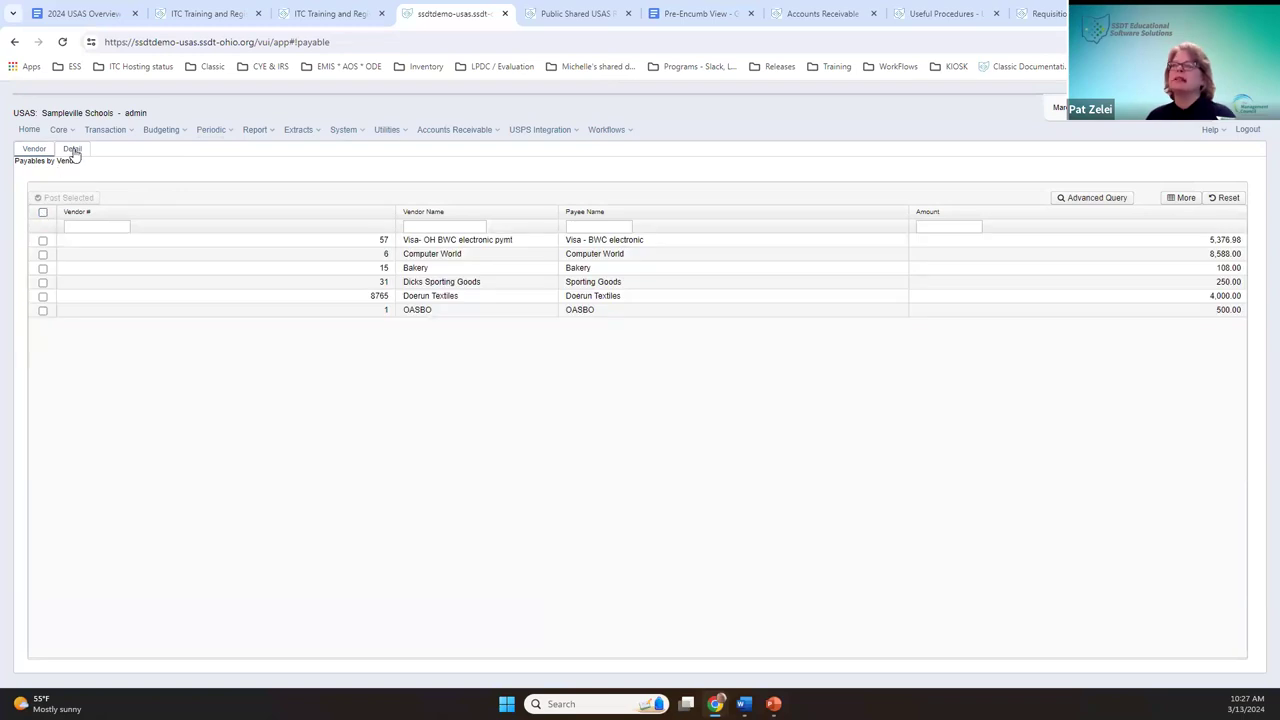
Step: Show the payables in detail and sort them by primary name
{"action": "left_click", "coordinate": [72, 151]}
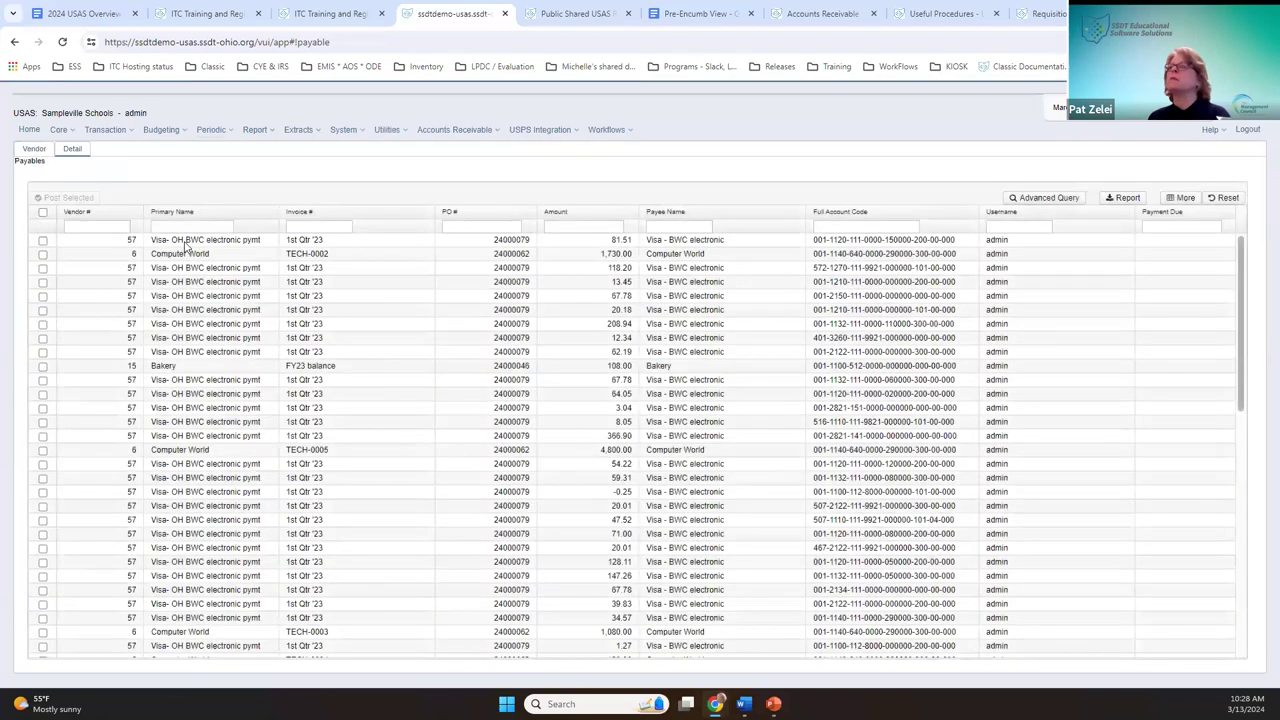
{"action": "left_click", "coordinate": [206, 227]}
{"action": "left_click", "coordinate": [243, 213]}
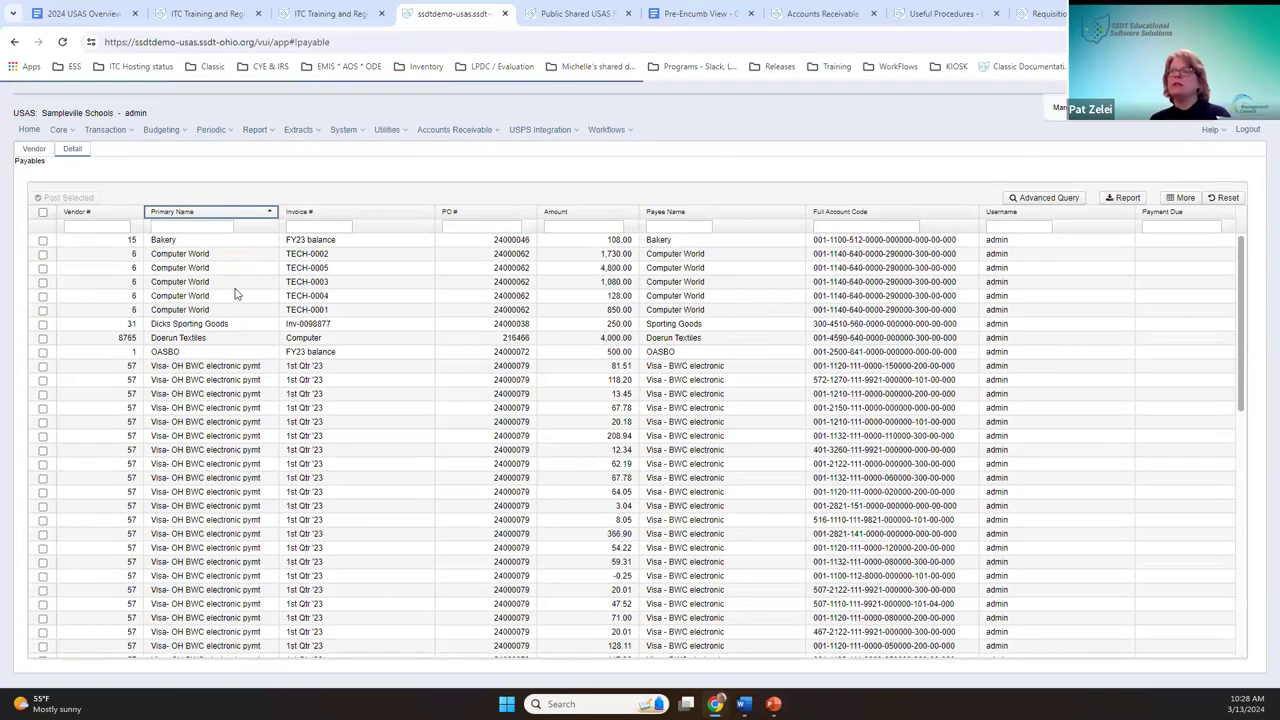